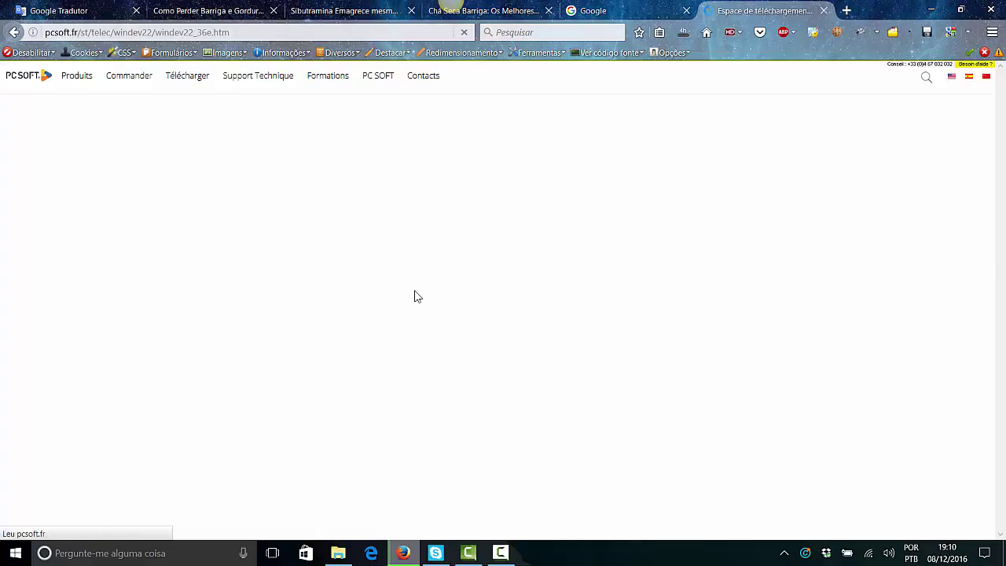
# Find the WD220PACKDVD036e.exe download link on the WINDEV 22 pre-version page and select the page's web address.
pyautogui.scroll(-4, 417, 296)
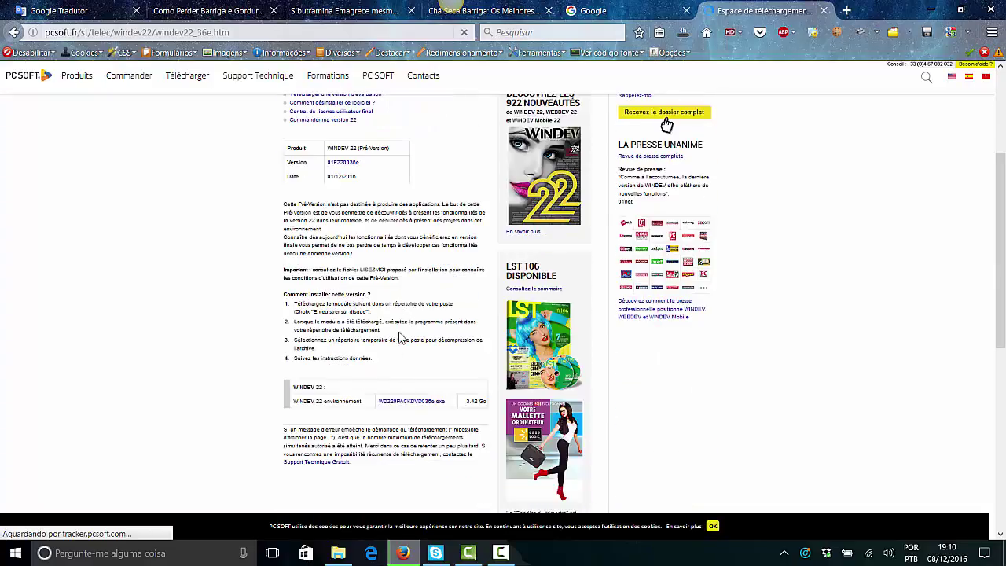
pyautogui.click(408, 401)
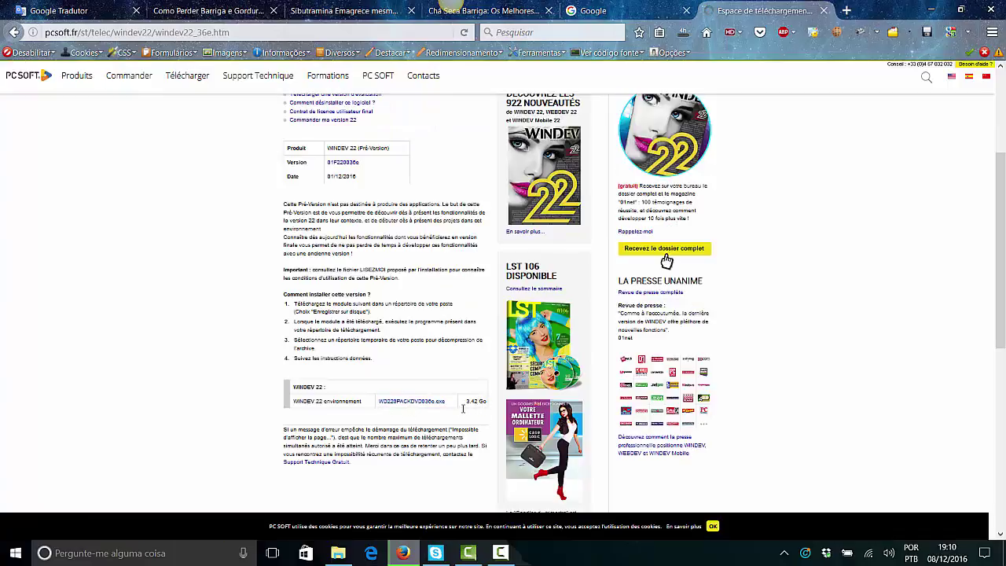
pyautogui.click(250, 34)
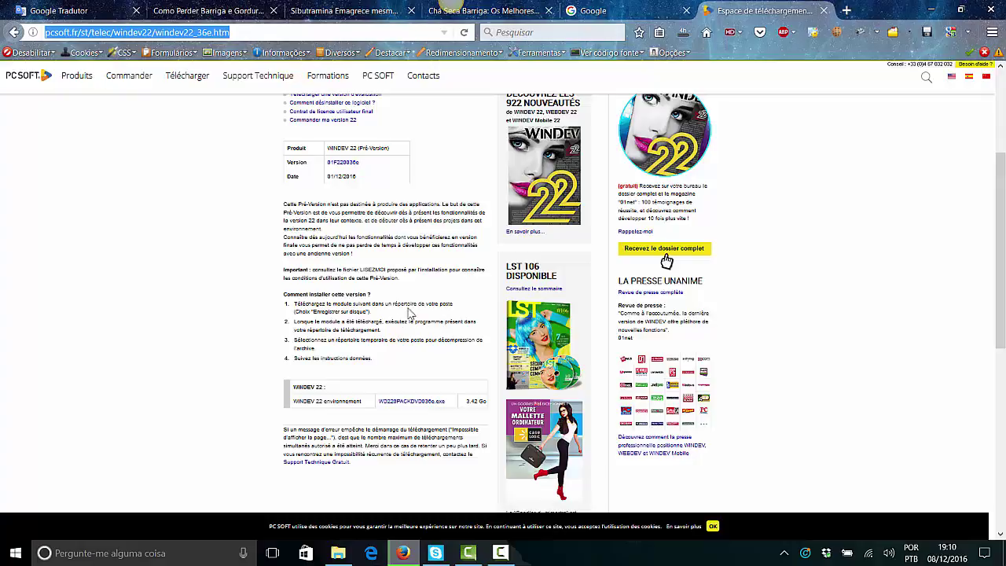
# Return to the general PC SOFT download page and review the update listings for WINDEV, WINDEV Mobile, WEBDEV and HFSQL.
pyautogui.click(14, 31)
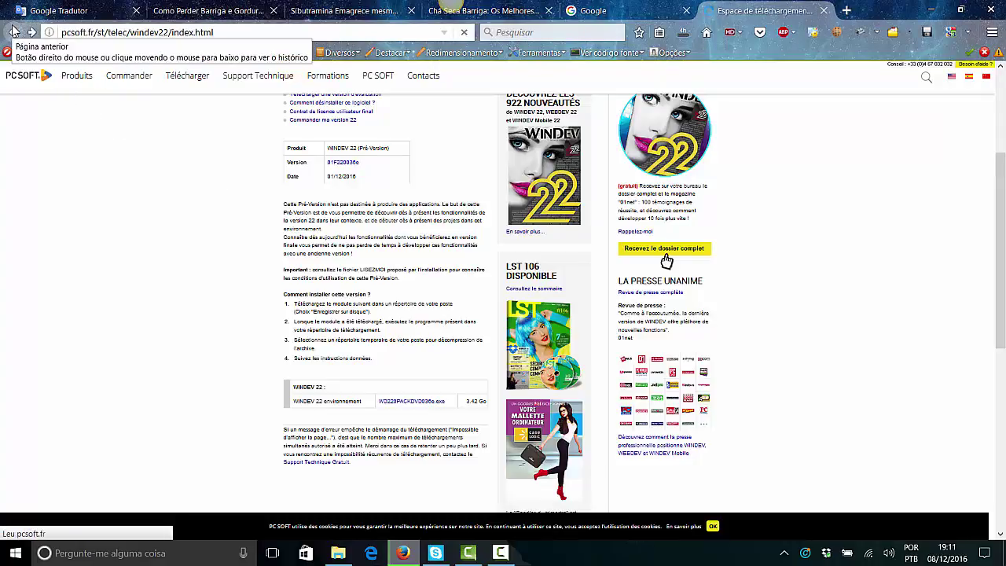
pyautogui.click(14, 31)
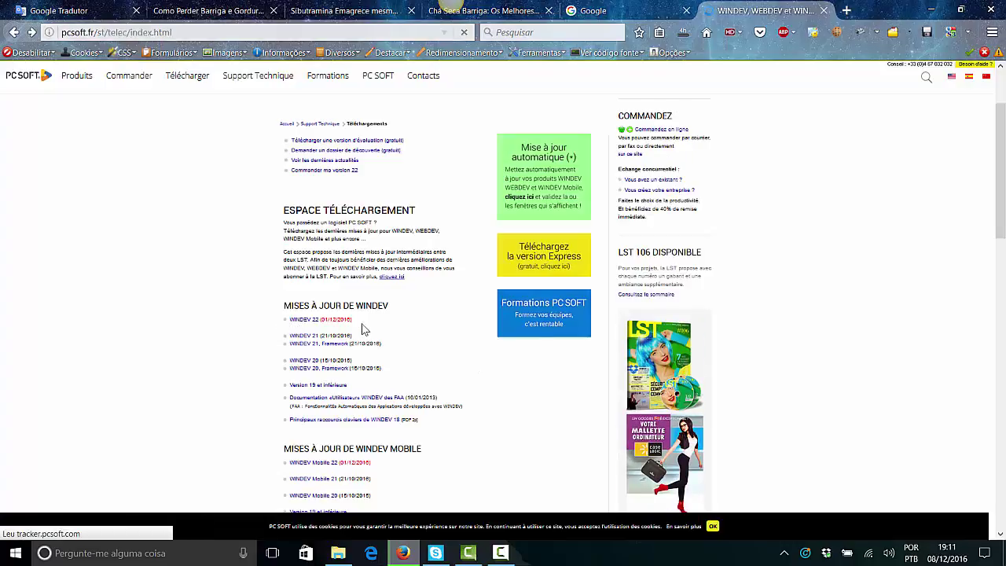
pyautogui.scroll(-3, 442, 375)
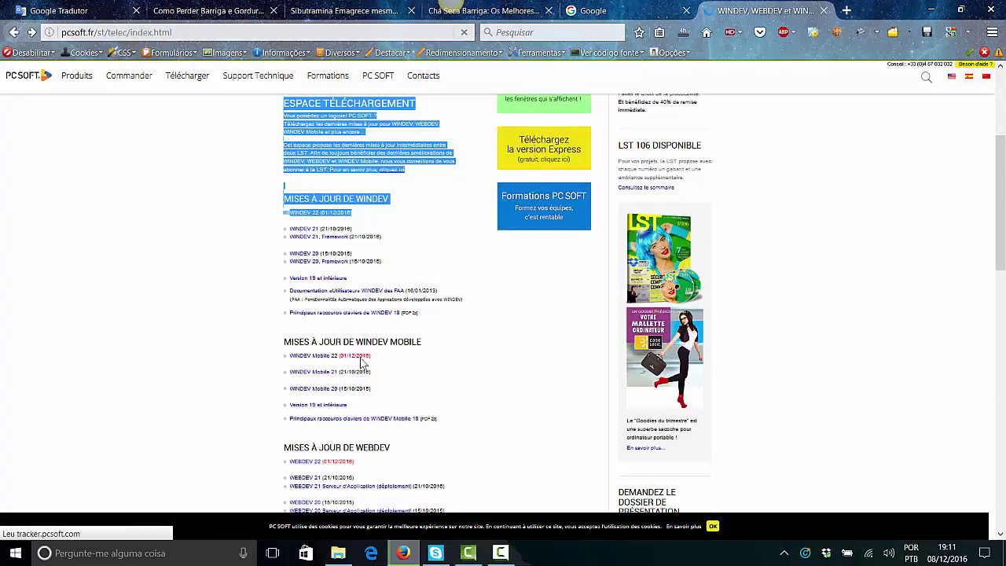
pyautogui.scroll(-2, 424, 377)
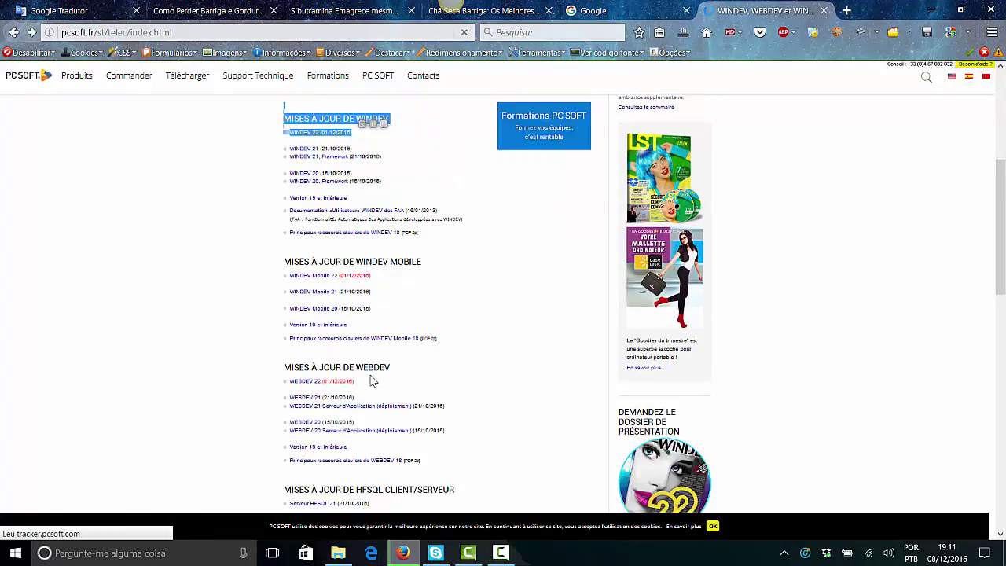
pyautogui.scroll(-2, 397, 385)
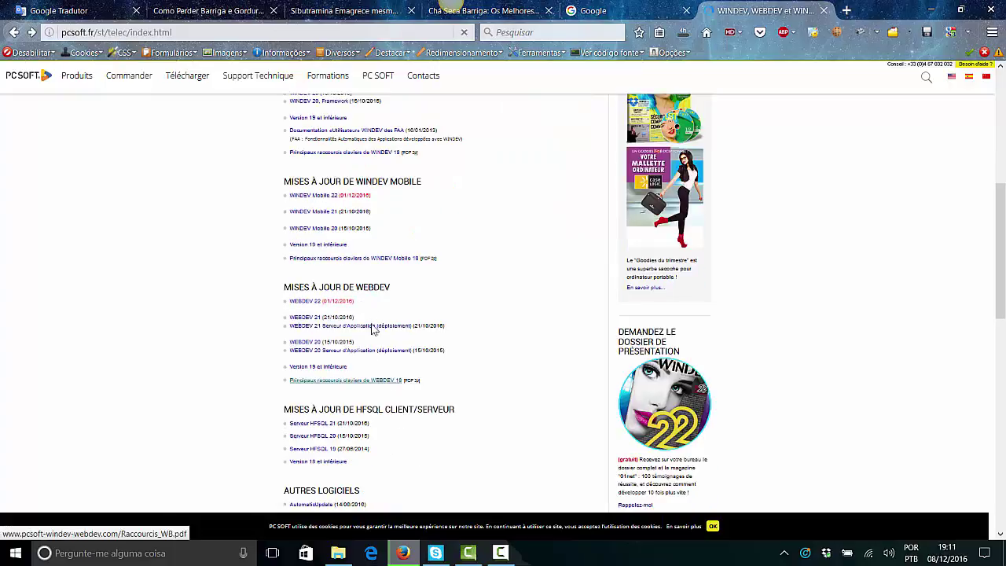
pyautogui.scroll(-1, 376, 378)
pyautogui.scroll(-1, 390, 418)
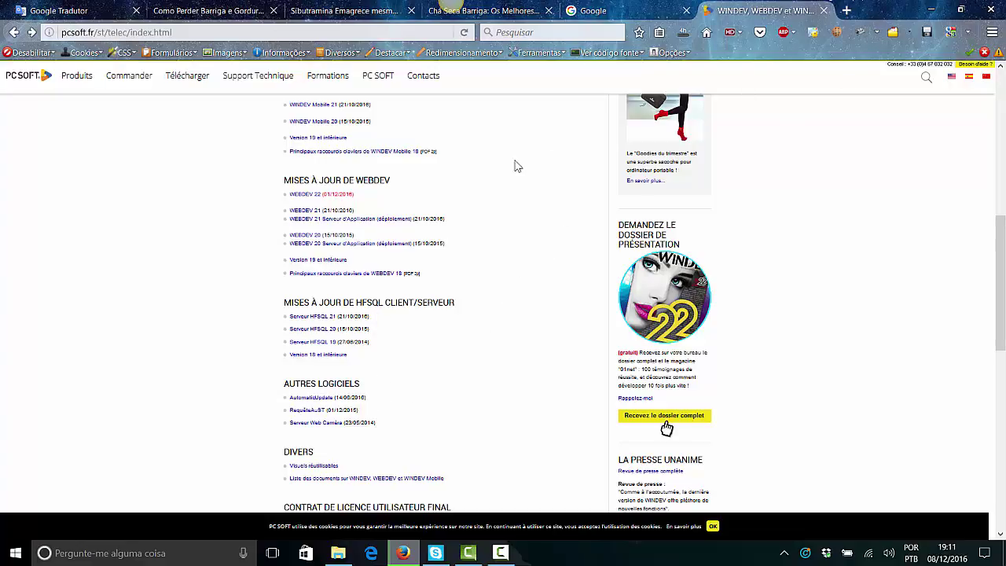
pyautogui.scroll(-5, 488, 339)
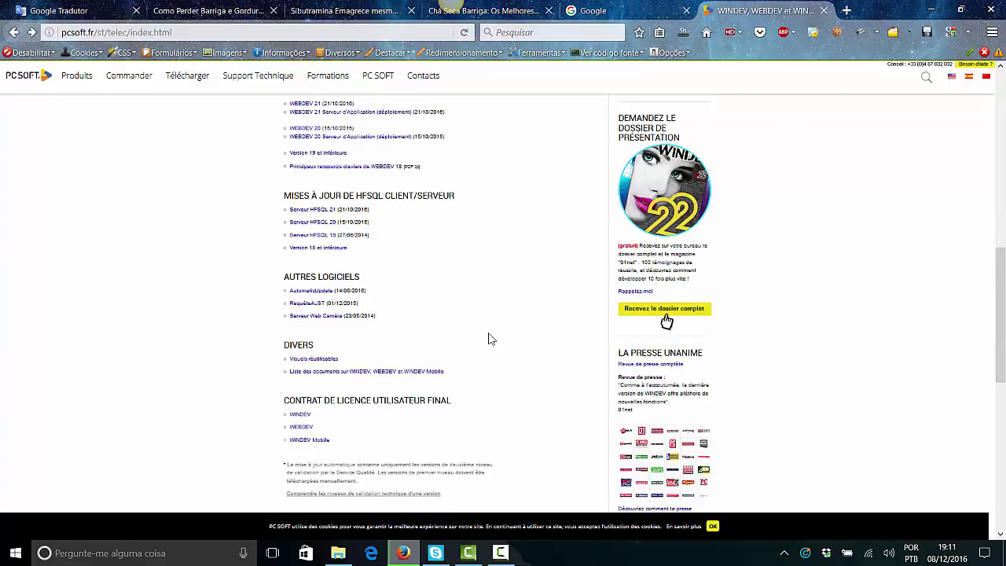
pyautogui.scroll(2, 488, 338)
pyautogui.scroll(3, 488, 339)
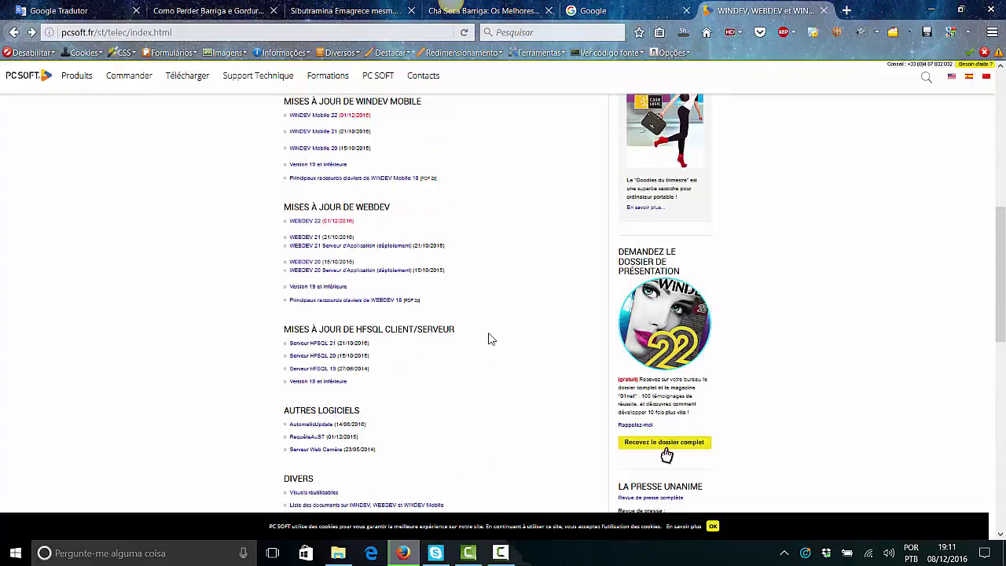
pyautogui.scroll(5, 488, 339)
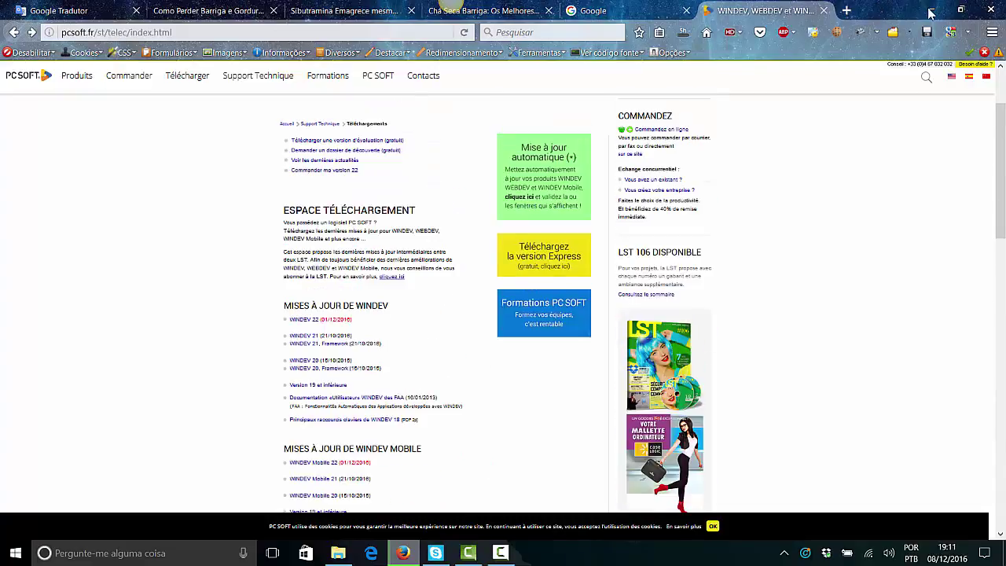
# Leave the browser for File Explorer and run WM220PACKDVD036e2.exe from the Downloads\WX folder as administrator.
pyautogui.click(930, 10)
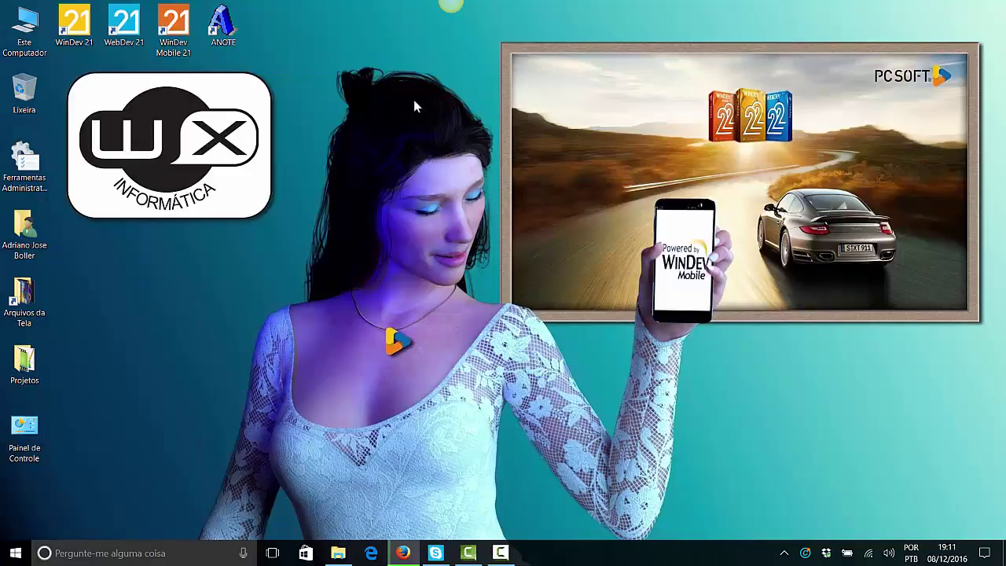
pyautogui.click(338, 553)
pyautogui.click(369, 316)
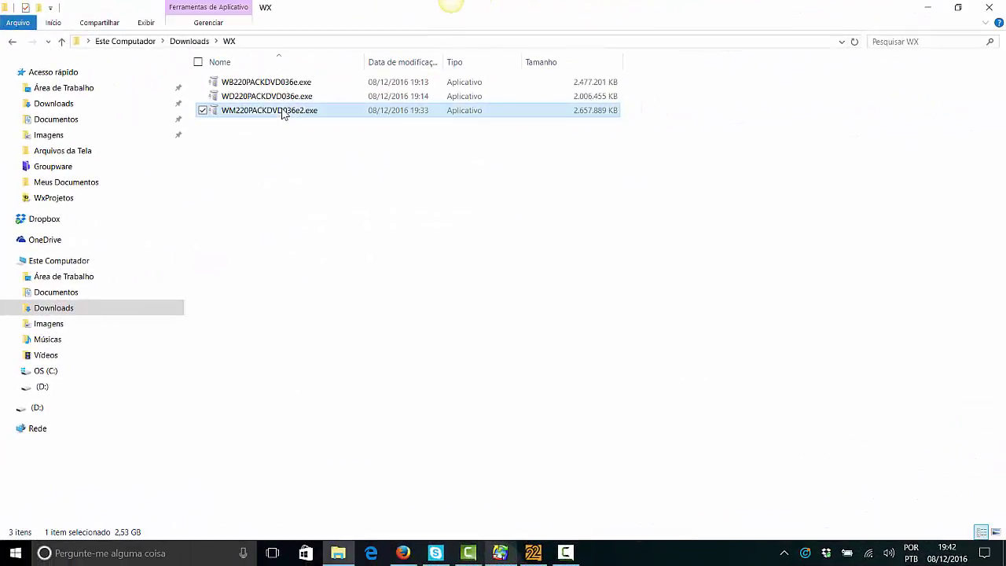
pyautogui.rightClick(283, 114)
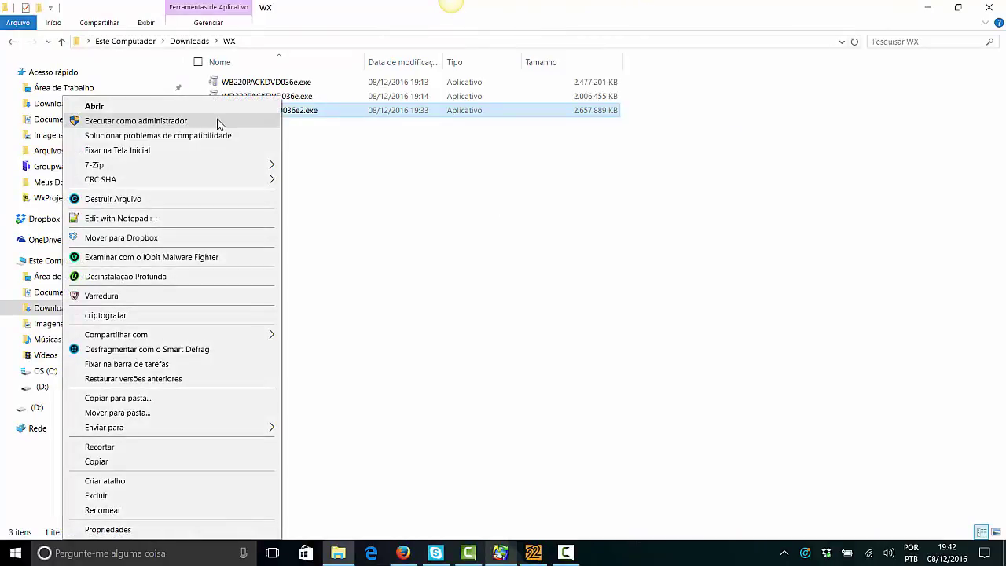
pyautogui.click(219, 122)
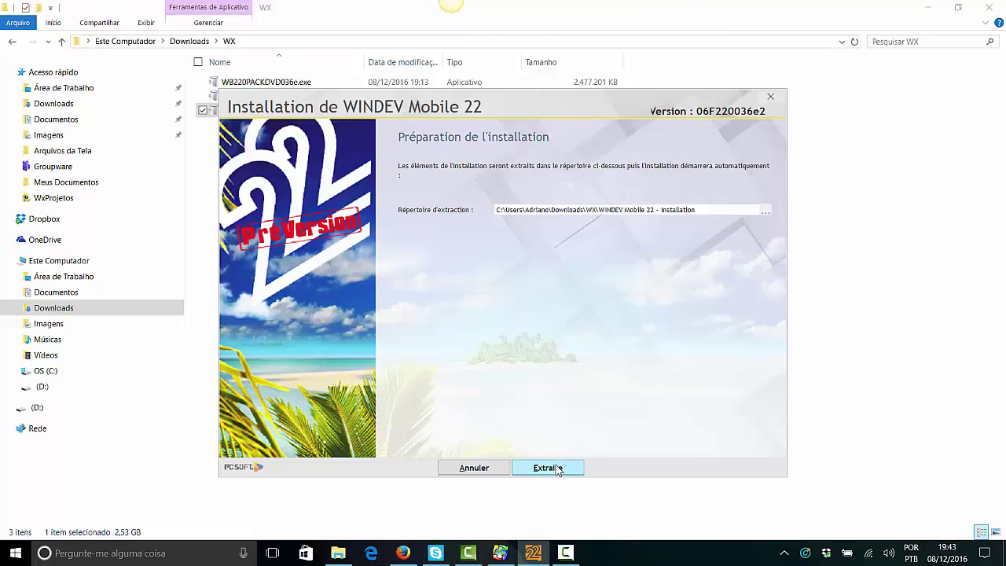
# Keep the proposed extraction directory "WINDEV Mobile 22 - Installation" inside Downloads\WX and start extracting the installation files.
pyautogui.click(508, 210)
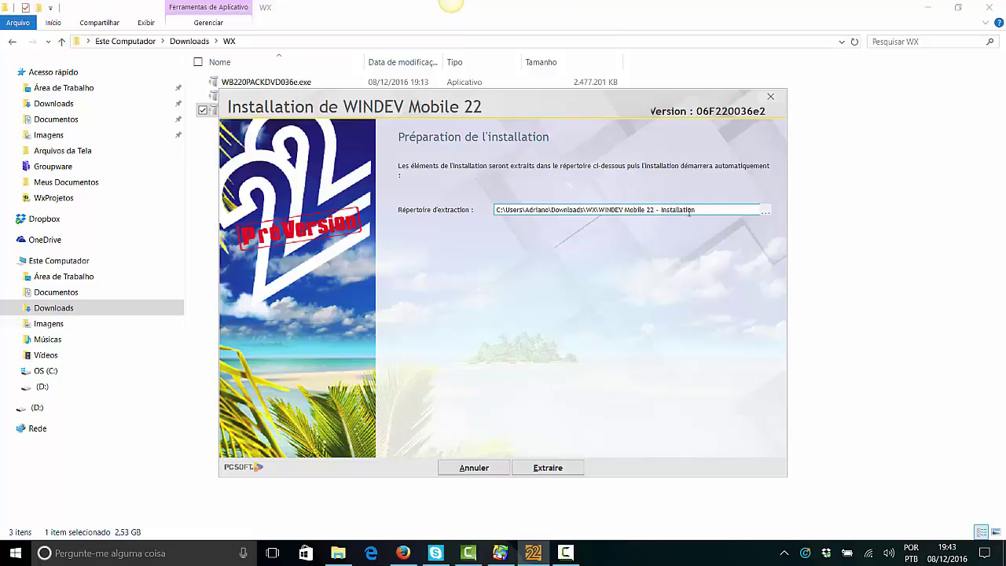
pyautogui.moveTo(667, 206); pyautogui.dragTo(491, 204)
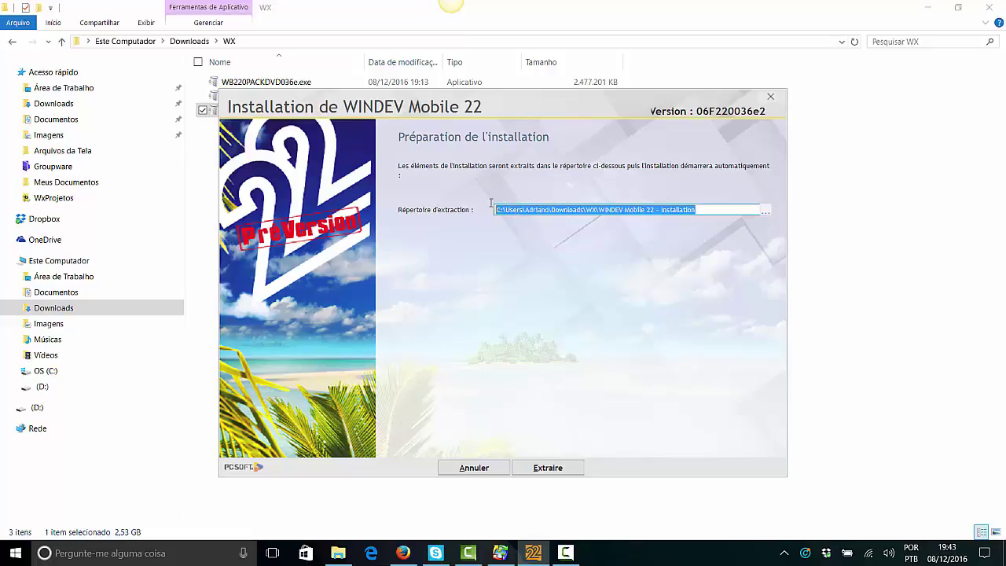
pyautogui.moveTo(707, 206); pyautogui.dragTo(483, 207)
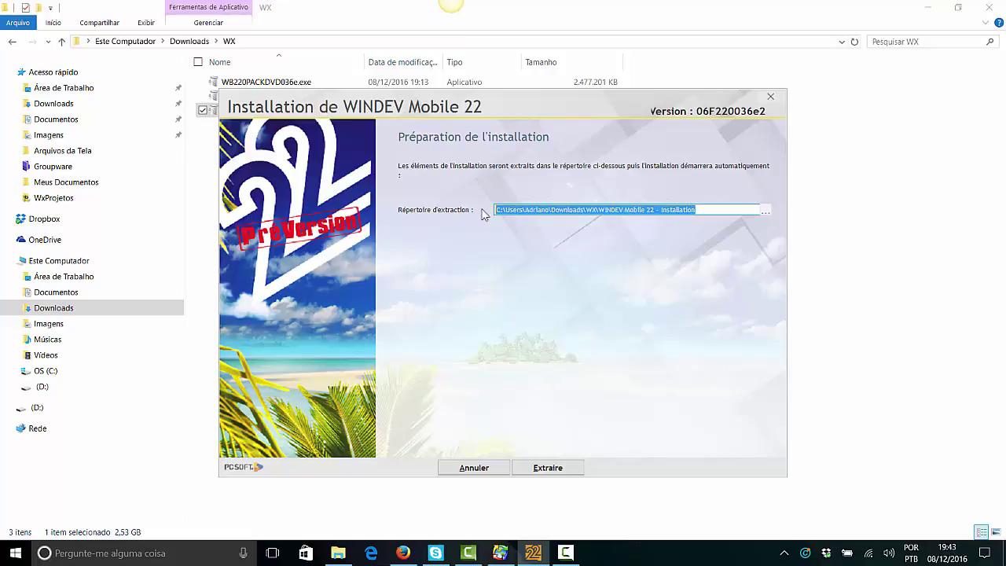
pyautogui.click(563, 471)
pyautogui.click(689, 210)
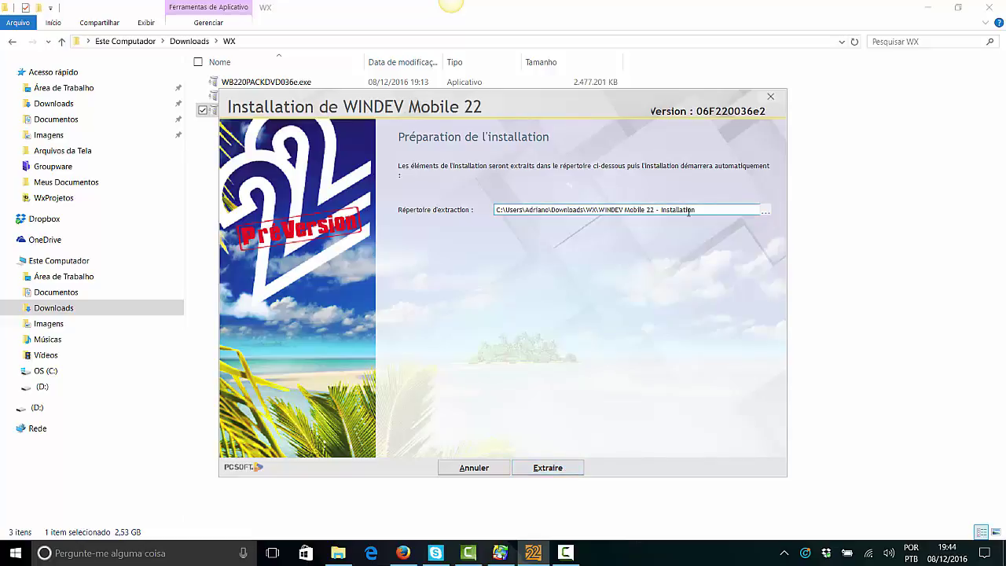
pyautogui.moveTo(706, 209); pyautogui.dragTo(479, 192)
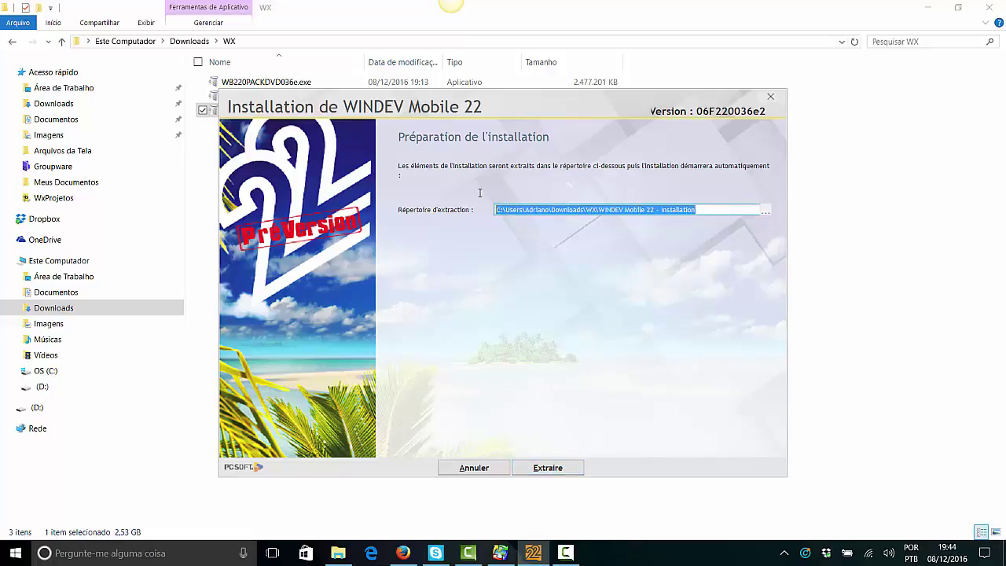
pyautogui.moveTo(703, 209); pyautogui.dragTo(599, 209)
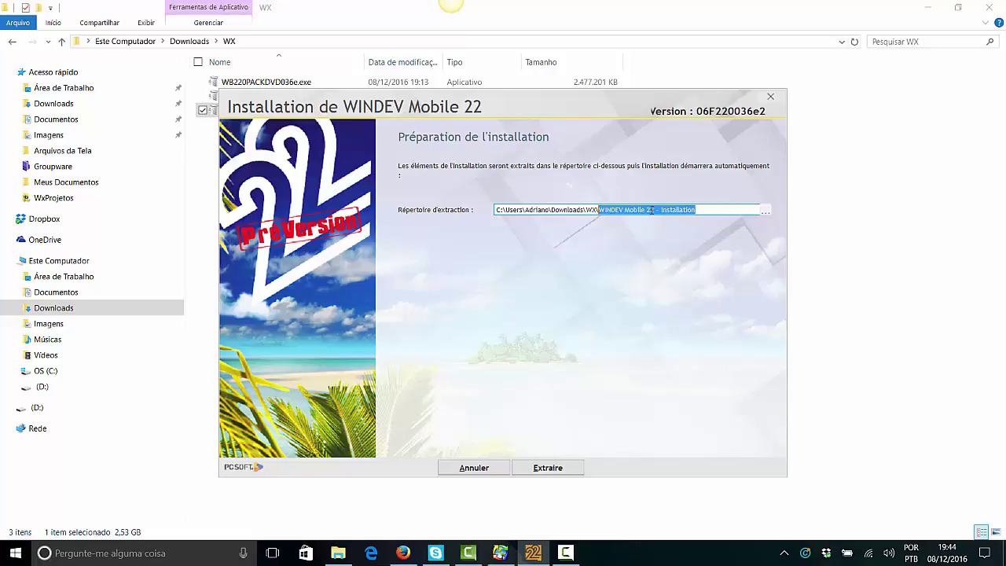
pyautogui.click(568, 469)
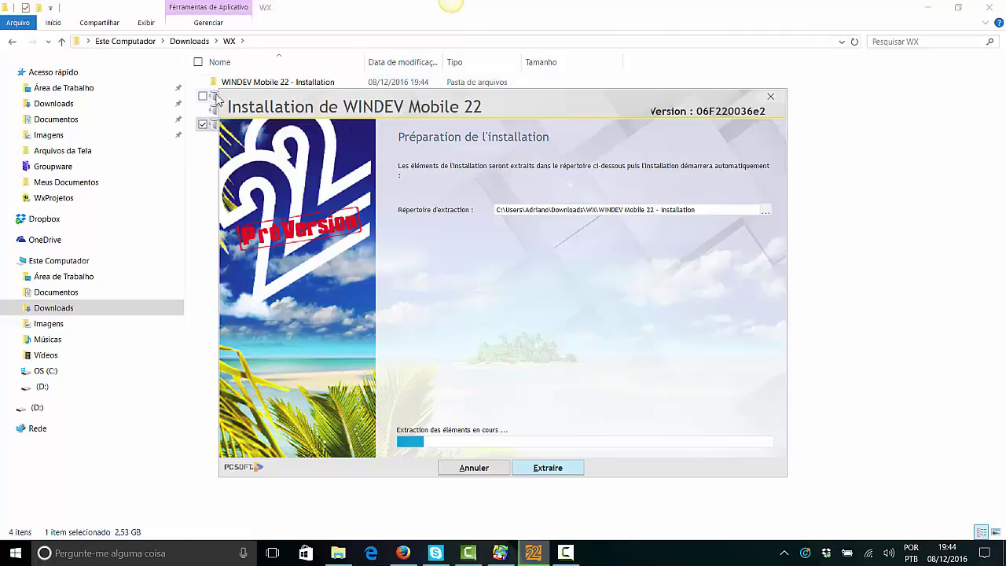
# Open the "WINDEV Mobile 22 - Installation" folder in File Explorer and inspect its extracted files, including Menu.exe and INSTALL.EXE.
pyautogui.doubleClick(267, 83)
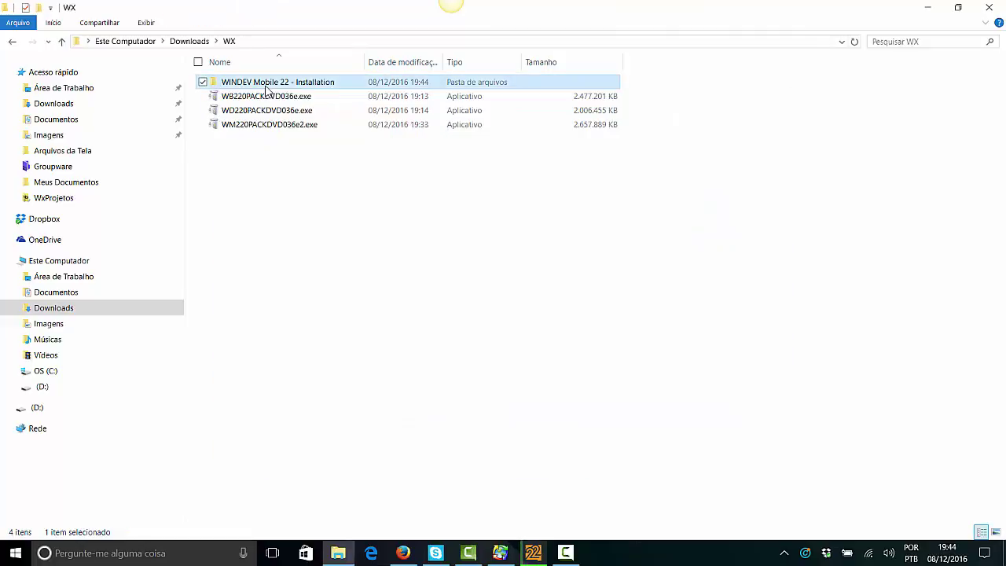
pyautogui.moveTo(286, 264); pyautogui.dragTo(225, 79)
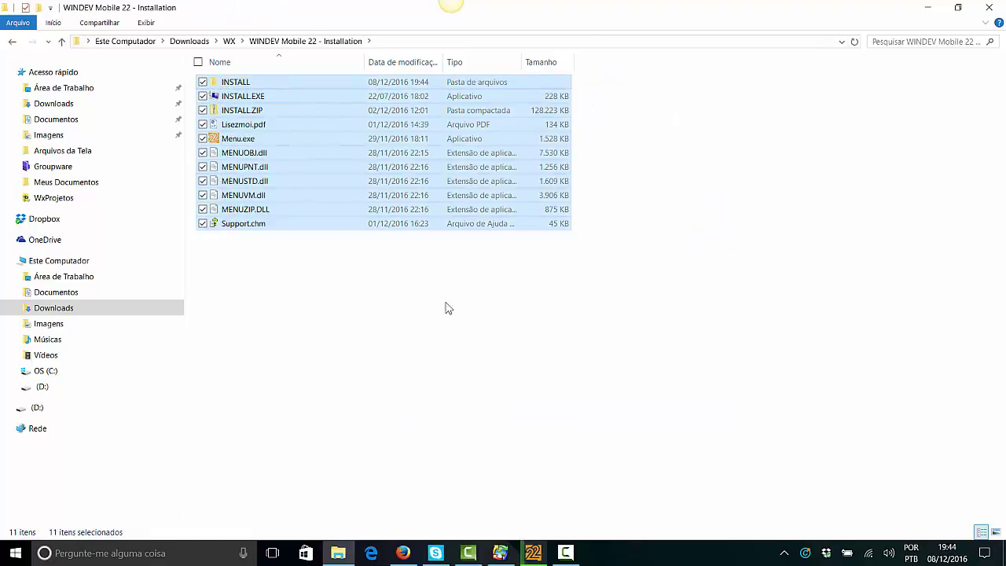
pyautogui.click(544, 542)
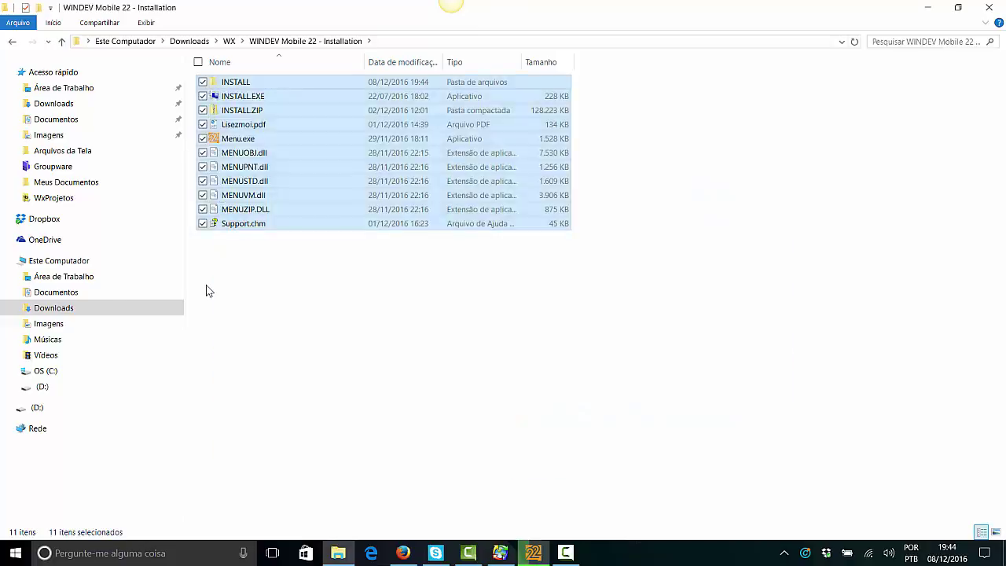
pyautogui.click(206, 286)
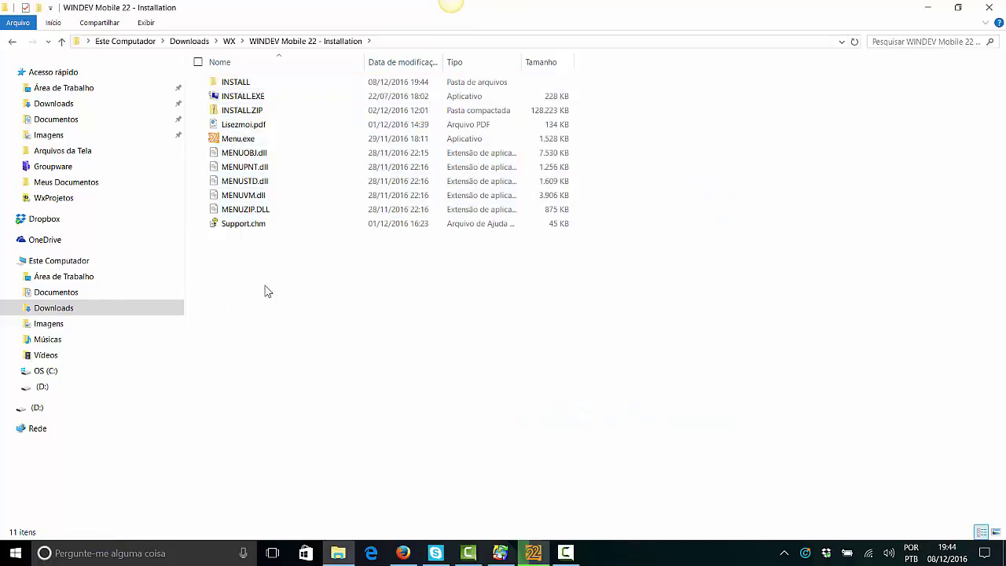
pyautogui.click(251, 143)
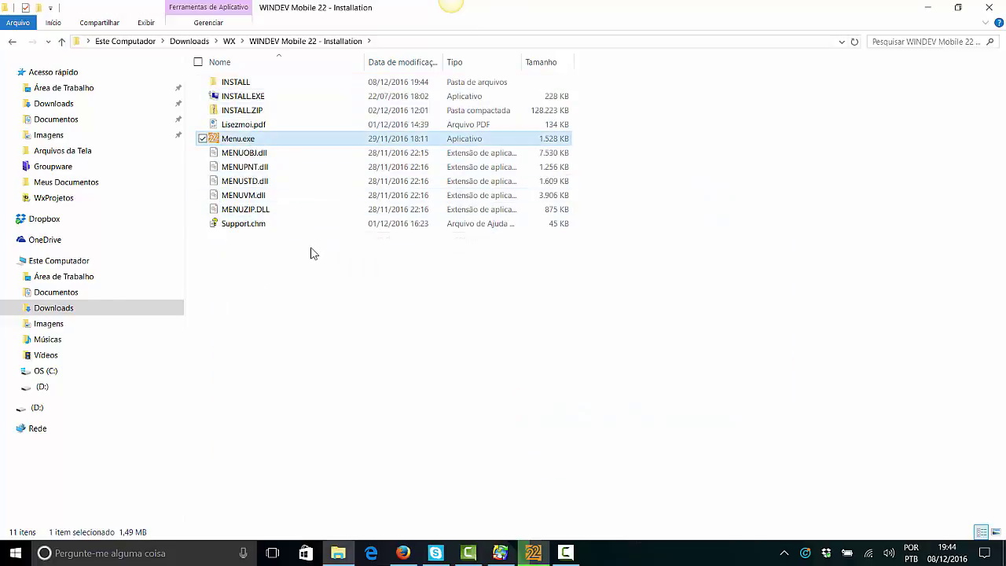
pyautogui.click(282, 101)
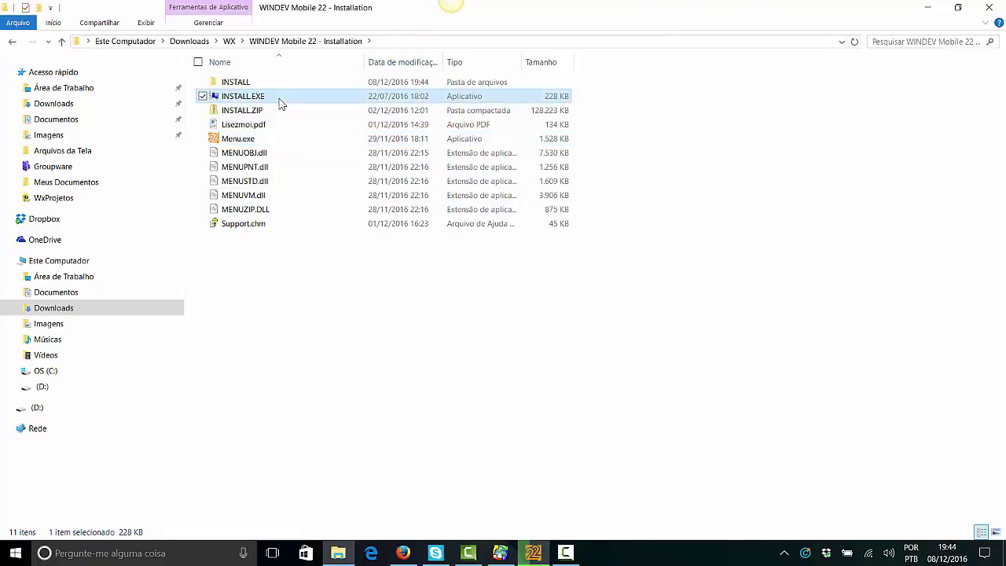
# Look through the ZIP archives in the INSTALL subfolder and return to the "WINDEV Mobile 22 - Installation" folder.
pyautogui.doubleClick(281, 81)
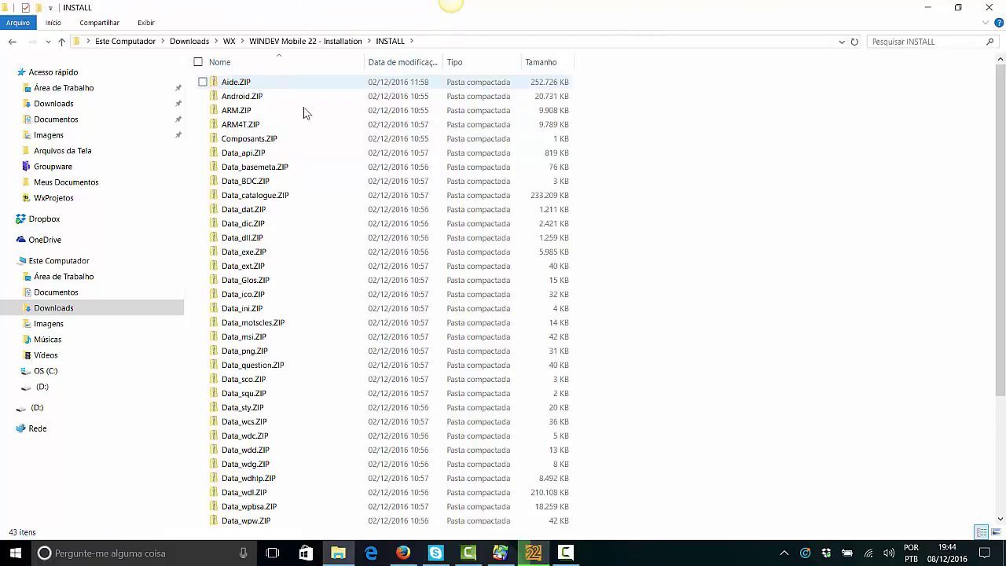
pyautogui.scroll(-4, 363, 238)
pyautogui.scroll(4, 362, 238)
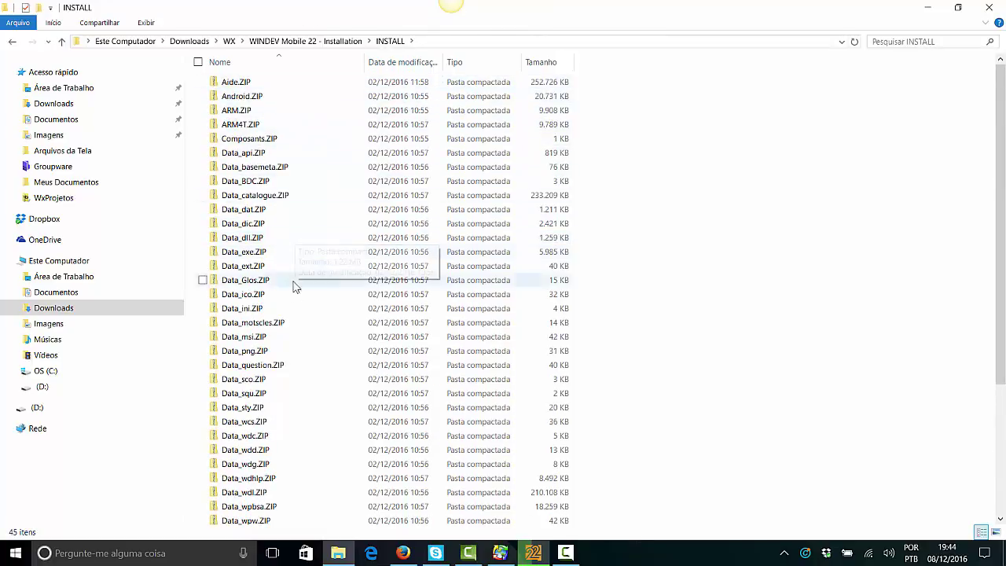
pyautogui.scroll(-6, 300, 424)
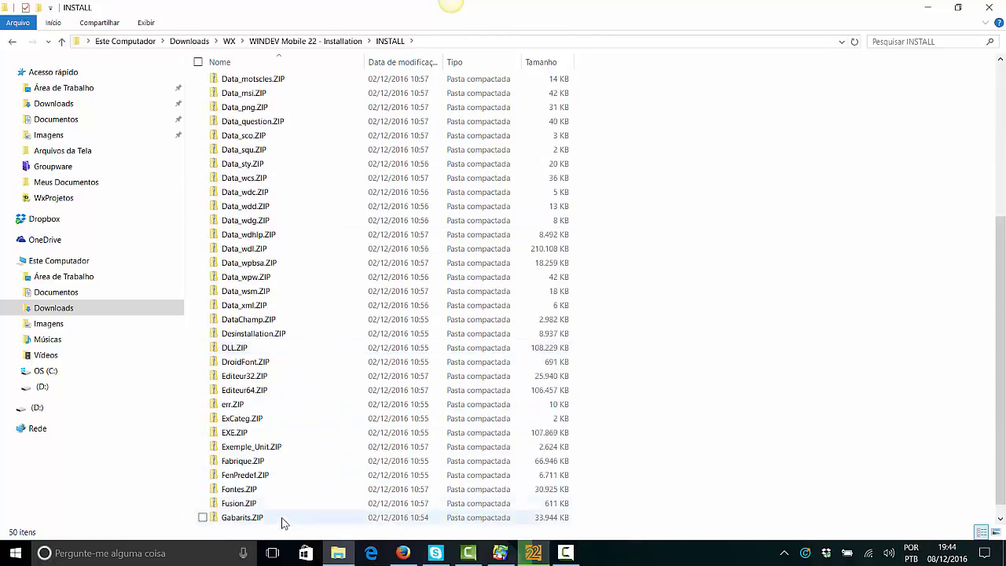
pyautogui.click(338, 44)
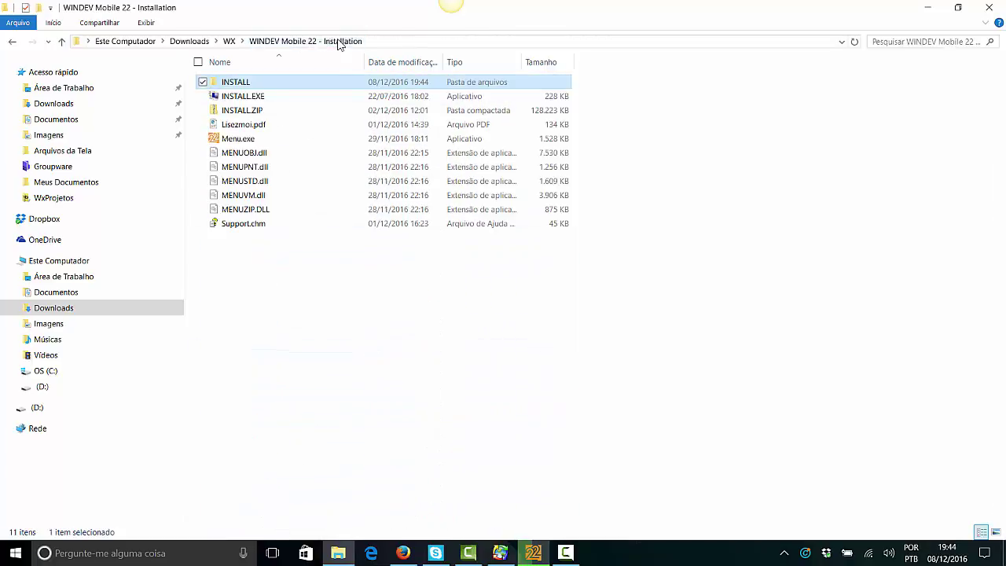
# Check on the WINDEV Mobile 22 extraction, and switch to GetRight to view the status of the package downloads.
pyautogui.click(538, 555)
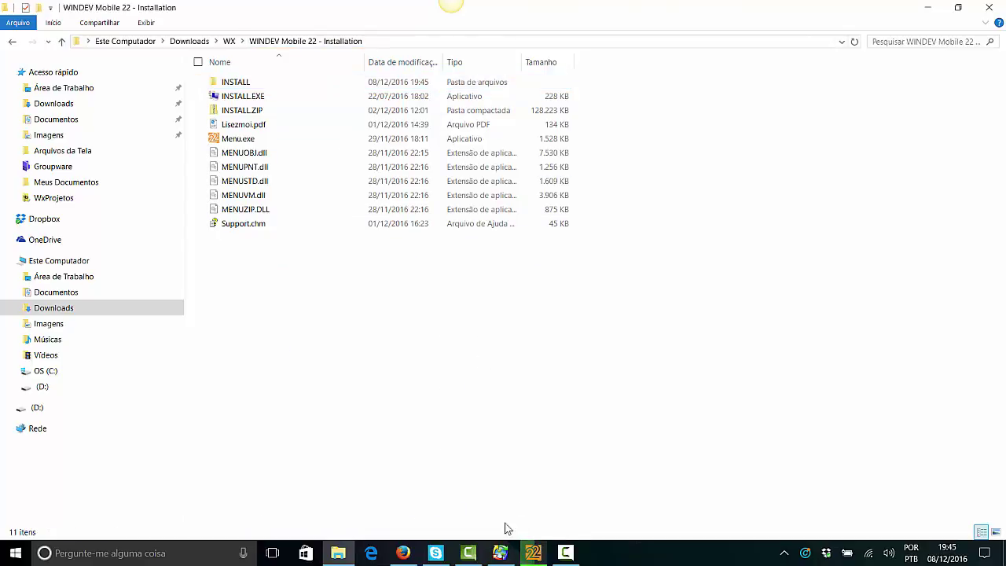
pyautogui.click(500, 552)
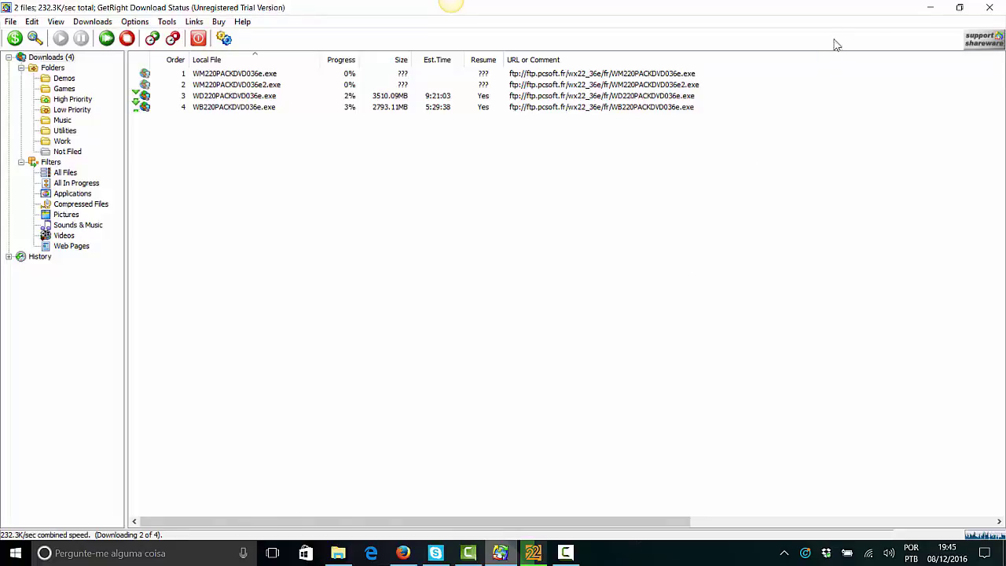
# Restore the GetRight window to its smaller size and view the program's version information in the About dialog.
pyautogui.click(958, 7)
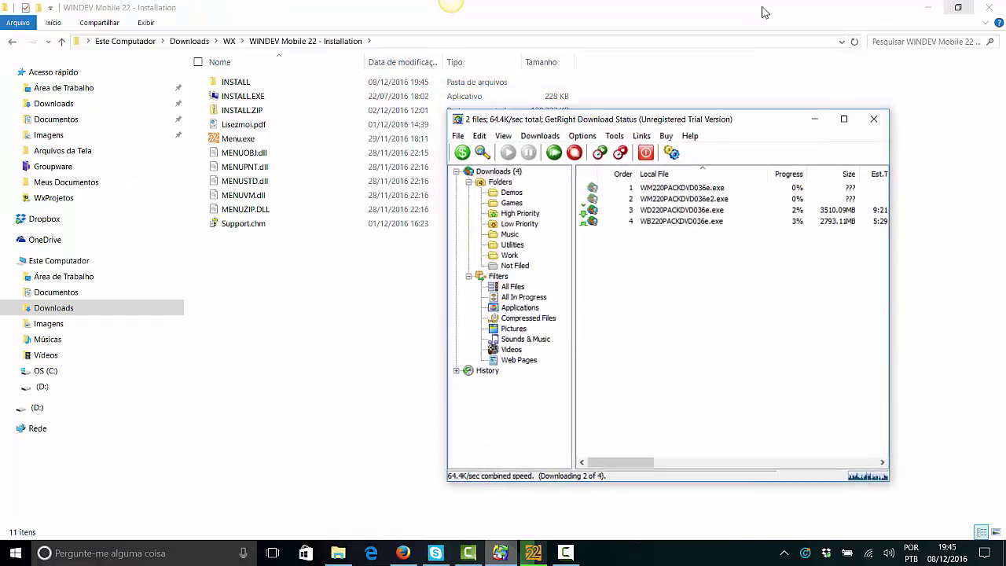
pyautogui.click(689, 135)
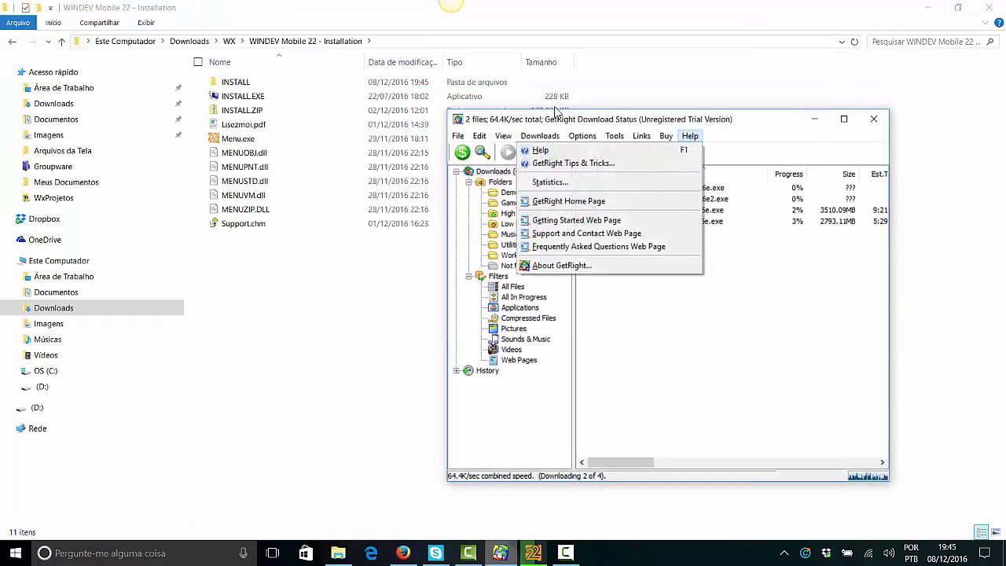
pyautogui.click(623, 269)
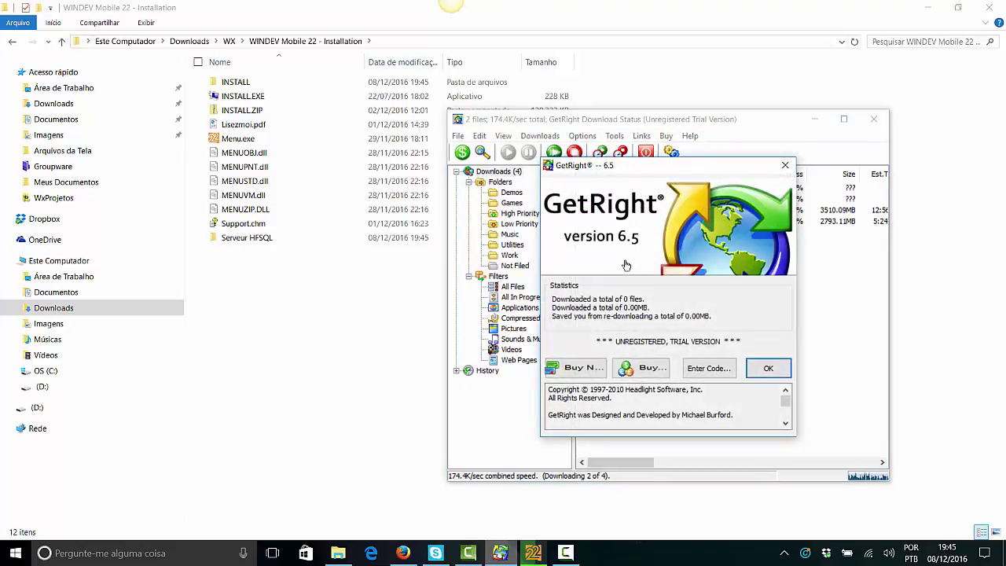
pyautogui.press('Return')
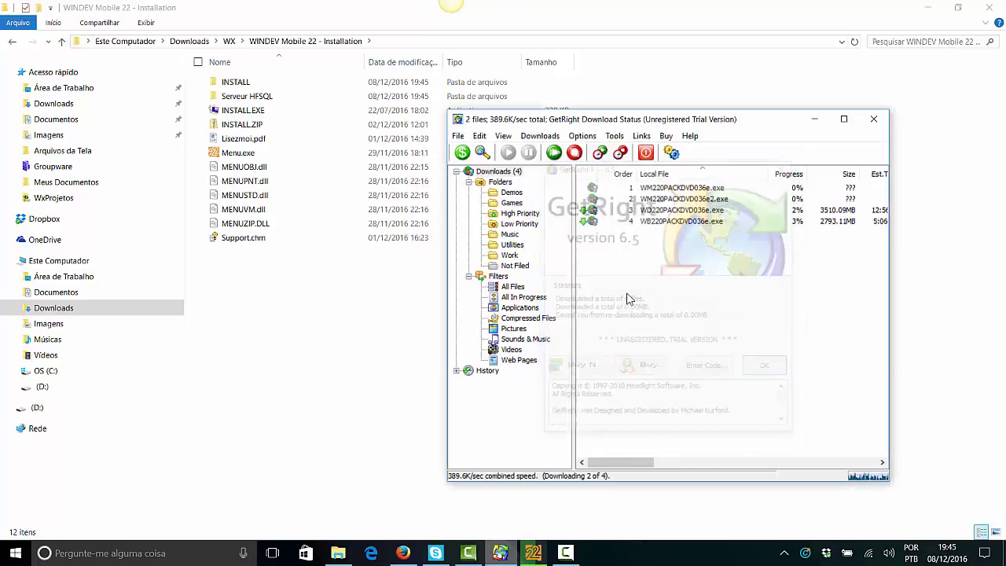
pyautogui.click(732, 302)
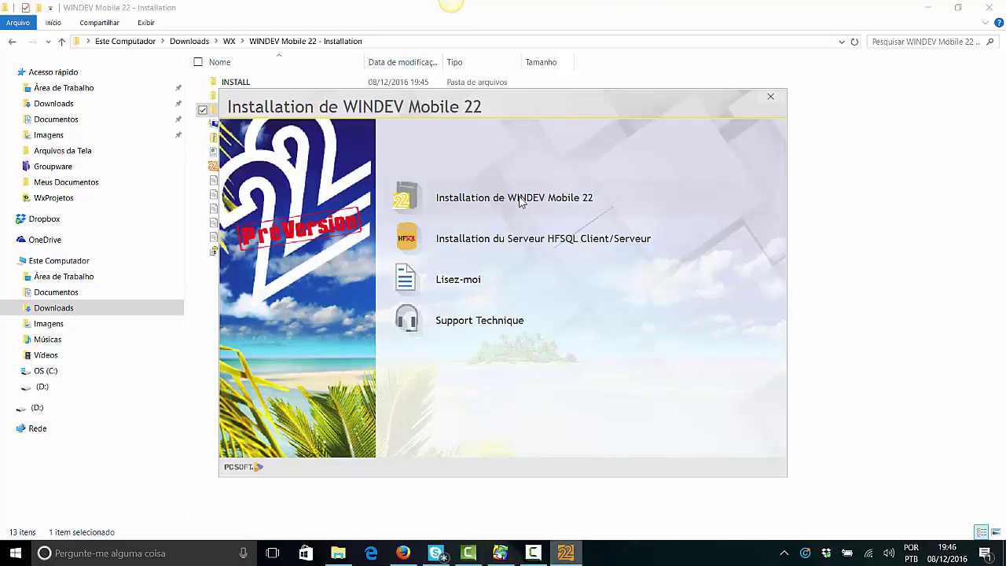
# Launch the WINDEV Mobile 22 installation from Menu.exe and accept the terms of its licence.
pyautogui.click(564, 205)
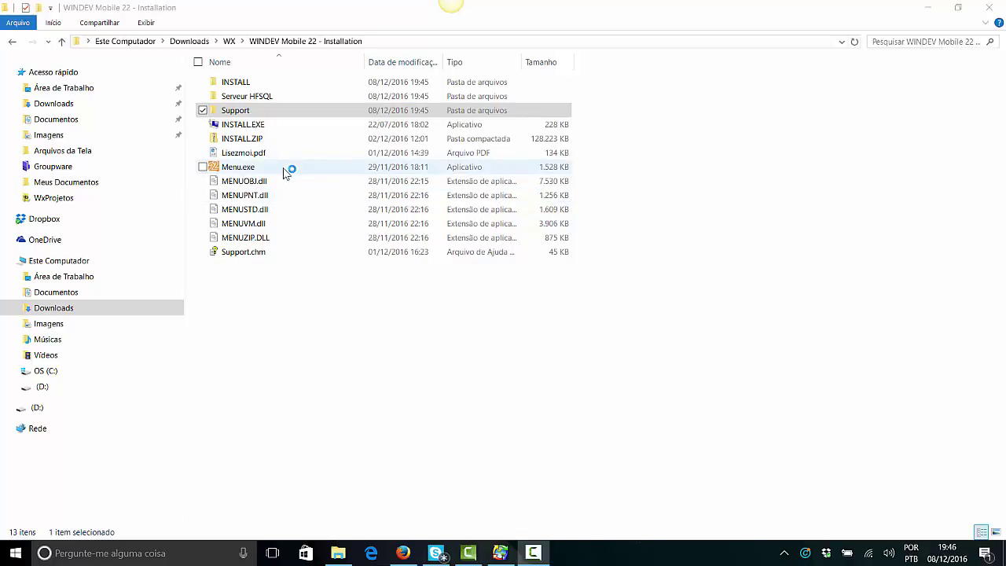
pyautogui.click(285, 168)
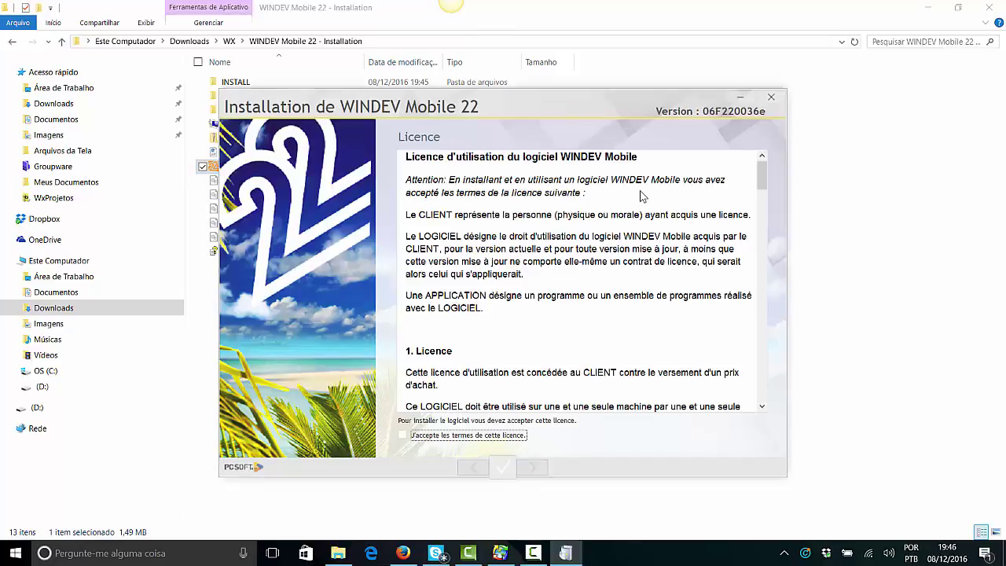
pyautogui.click(472, 438)
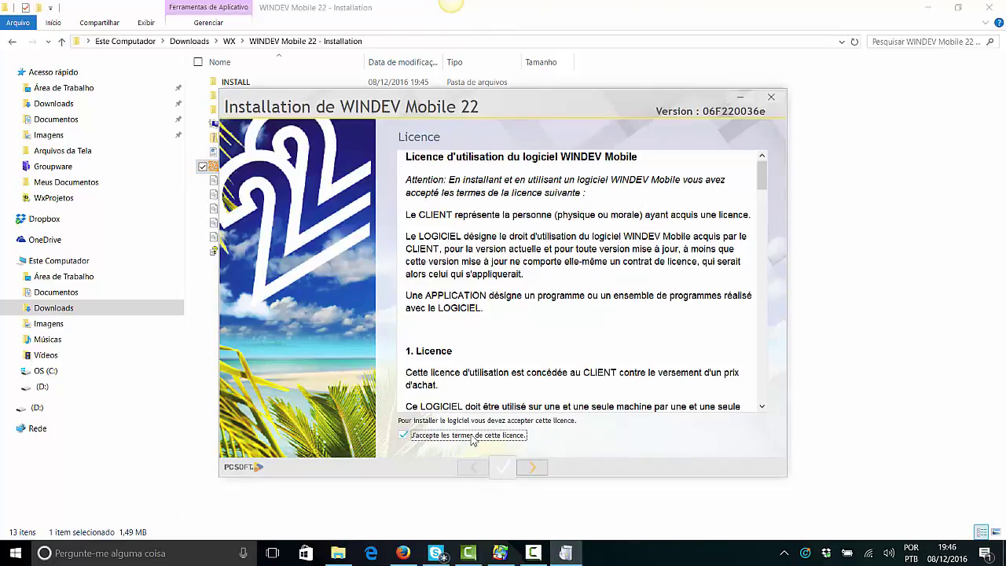
pyautogui.click(533, 470)
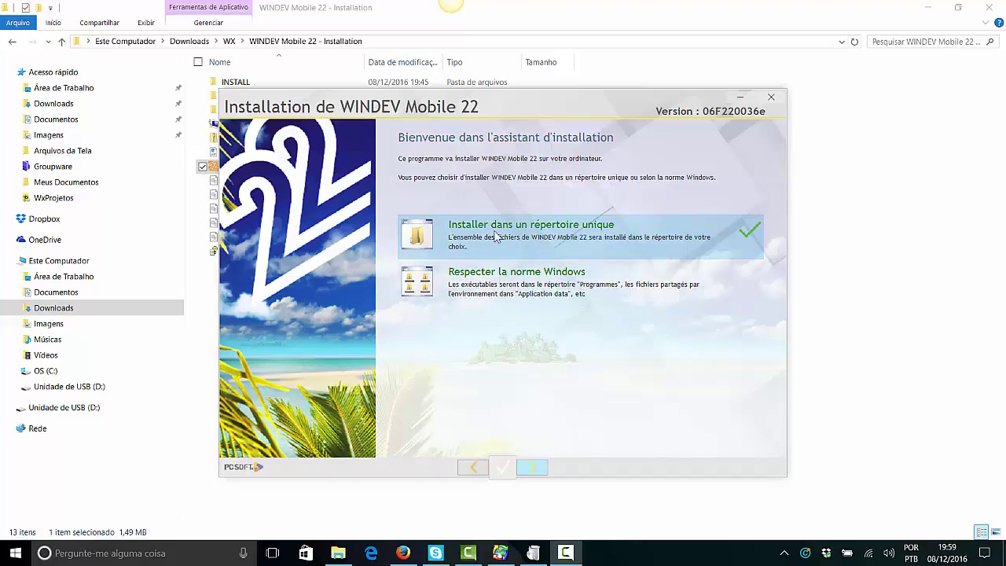
# Choose installation in a single directory and keep C:\WINDEV Mobile 22 as the installation directory.
pyautogui.click(533, 469)
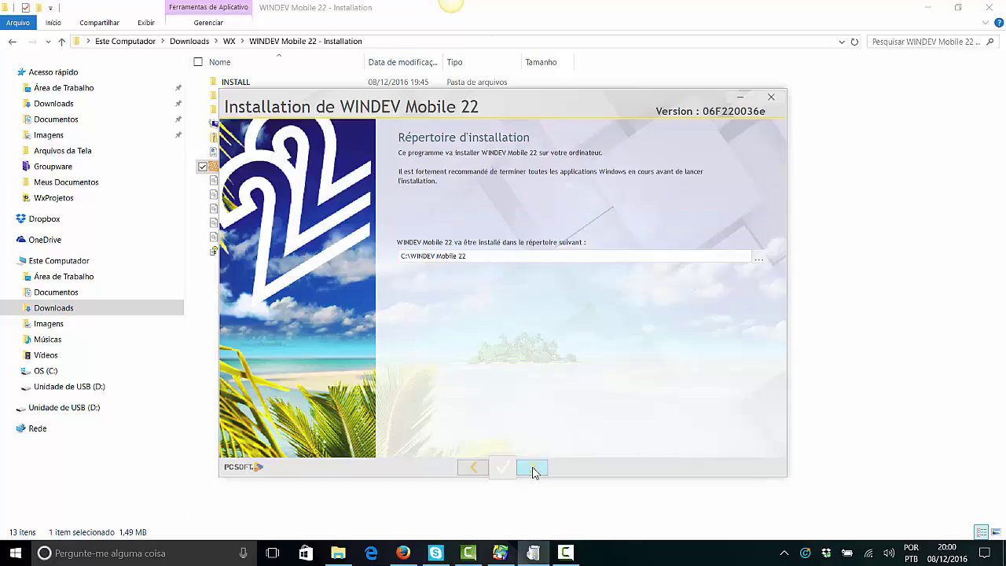
pyautogui.click(491, 257)
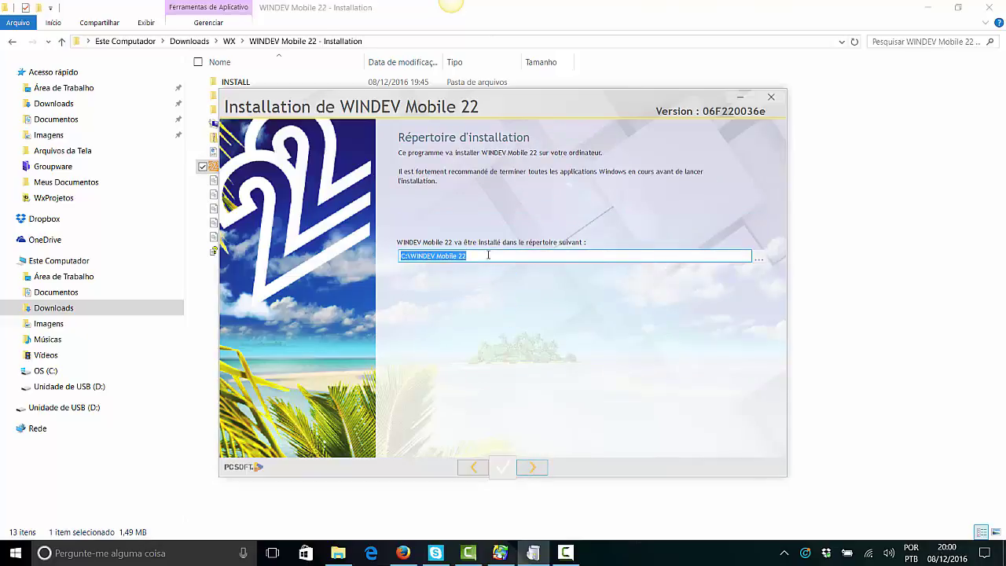
pyautogui.click(488, 256)
pyautogui.doubleClick(487, 255)
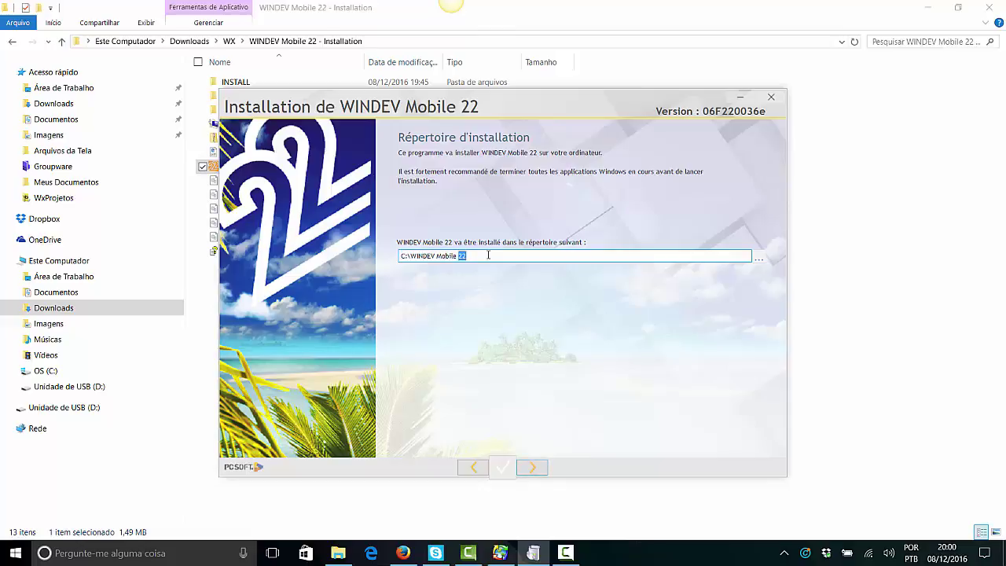
pyautogui.click(488, 256)
pyautogui.click(537, 467)
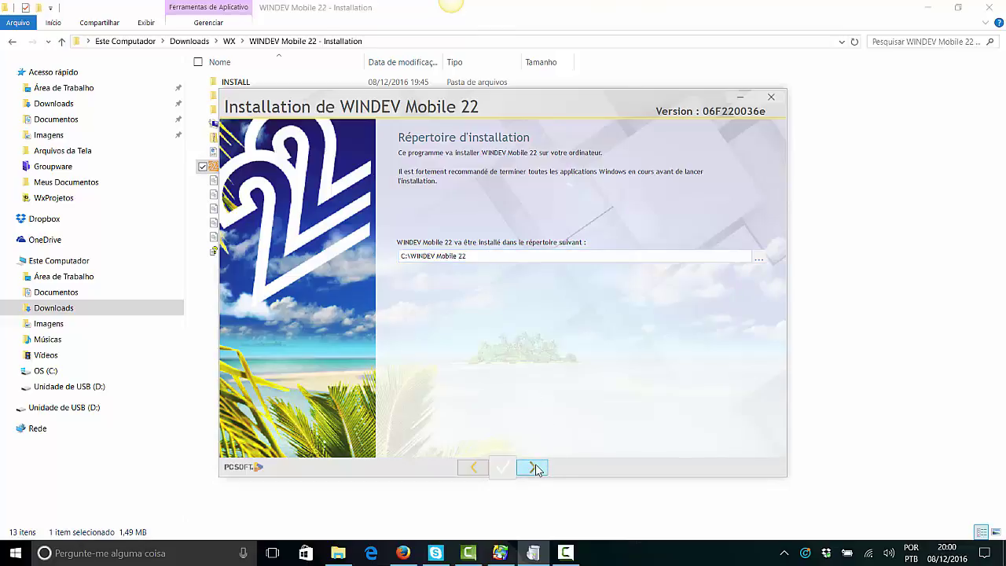
pyautogui.click(535, 467)
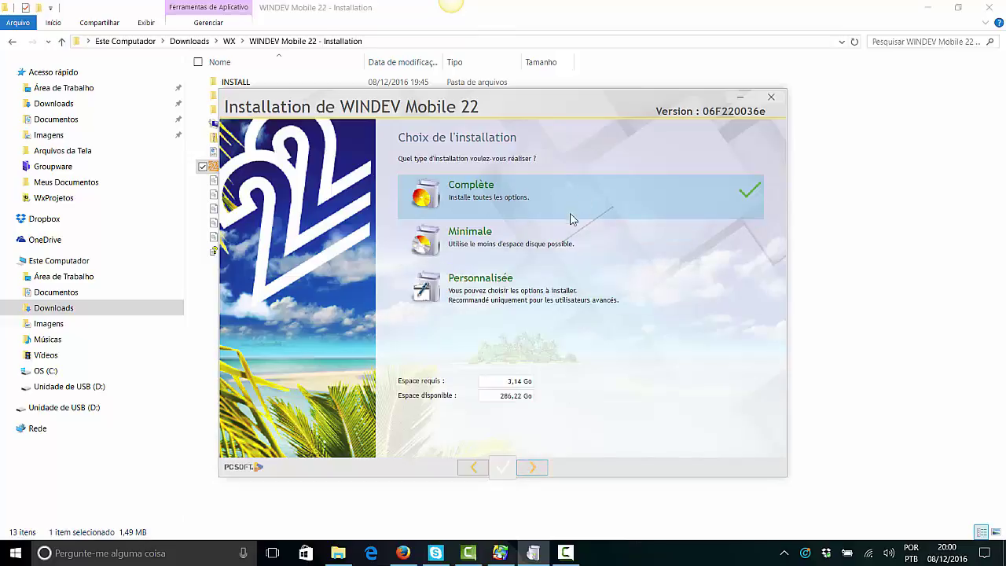
# Compare the installation types with their required disk space and continue with the "Complète" installation.
pyautogui.click(548, 299)
pyautogui.click(549, 240)
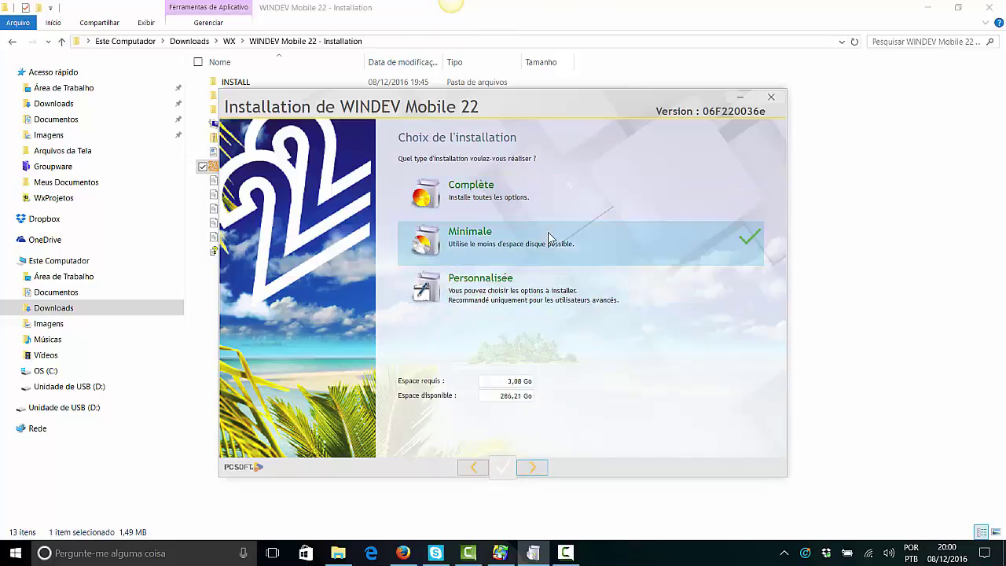
pyautogui.click(548, 197)
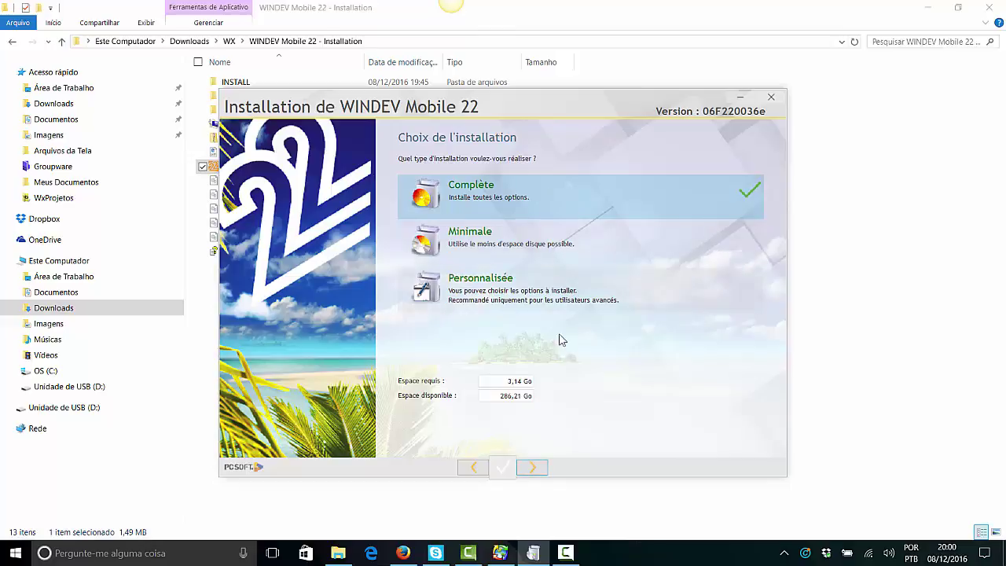
pyautogui.moveTo(501, 380); pyautogui.dragTo(569, 379)
pyautogui.click(533, 468)
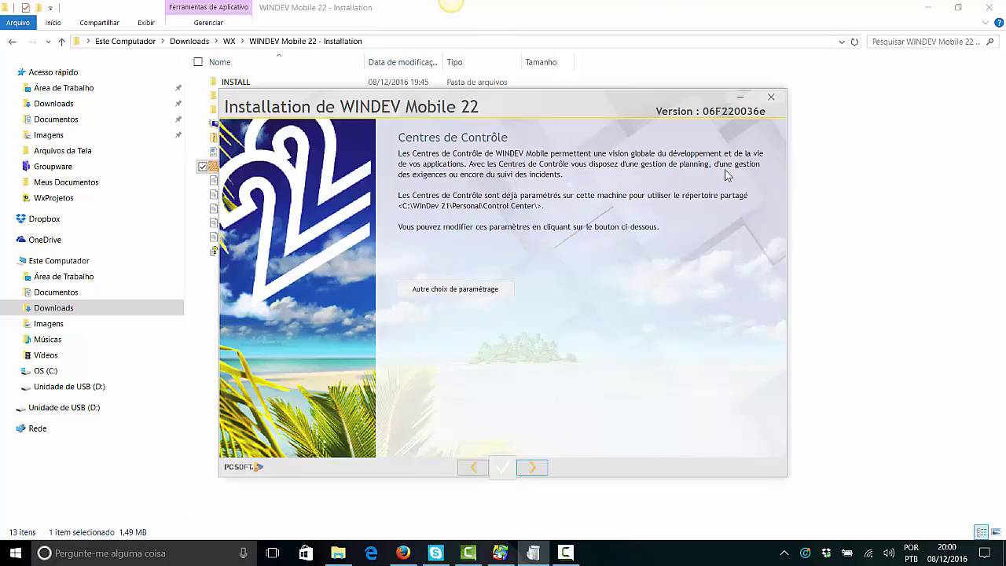
# Review the alternative Control Centre database settings, then continue with the existing shared directory configuration.
pyautogui.click(482, 296)
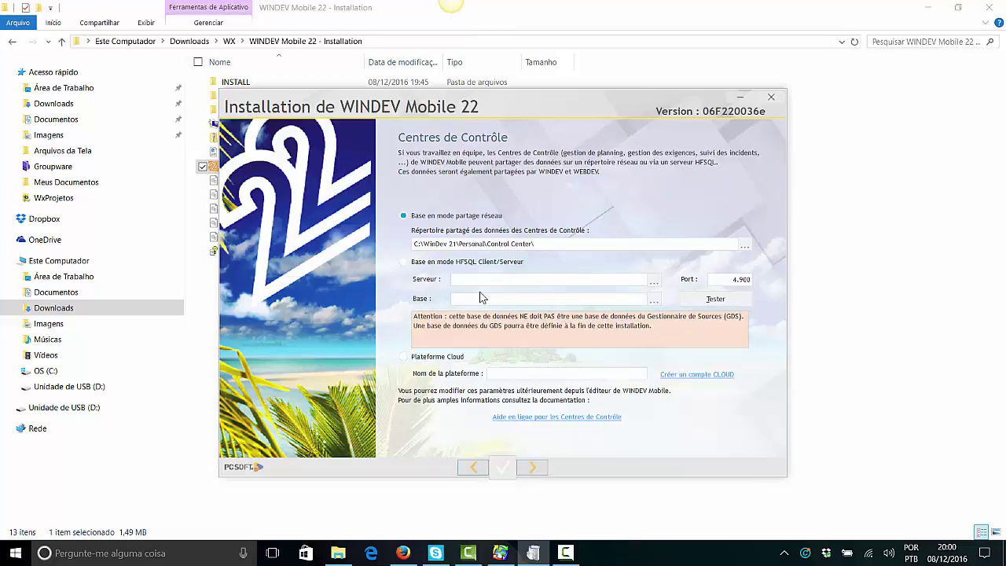
pyautogui.click(570, 243)
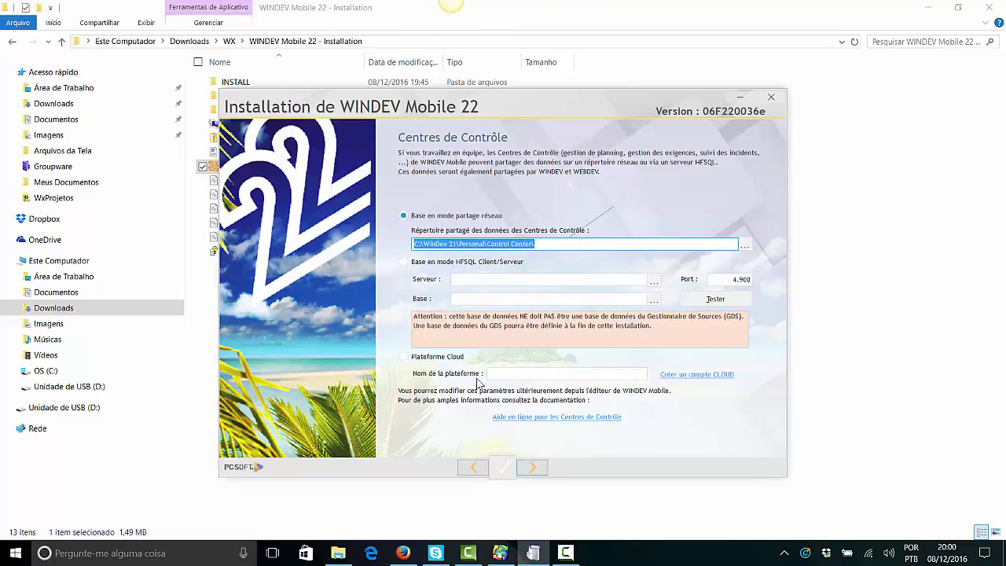
pyautogui.click(480, 467)
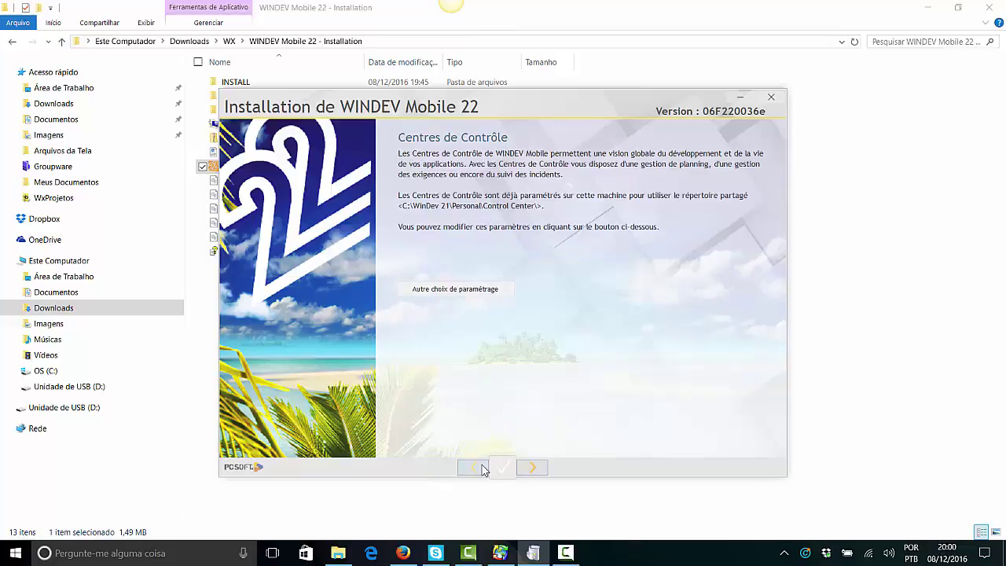
pyautogui.click(538, 469)
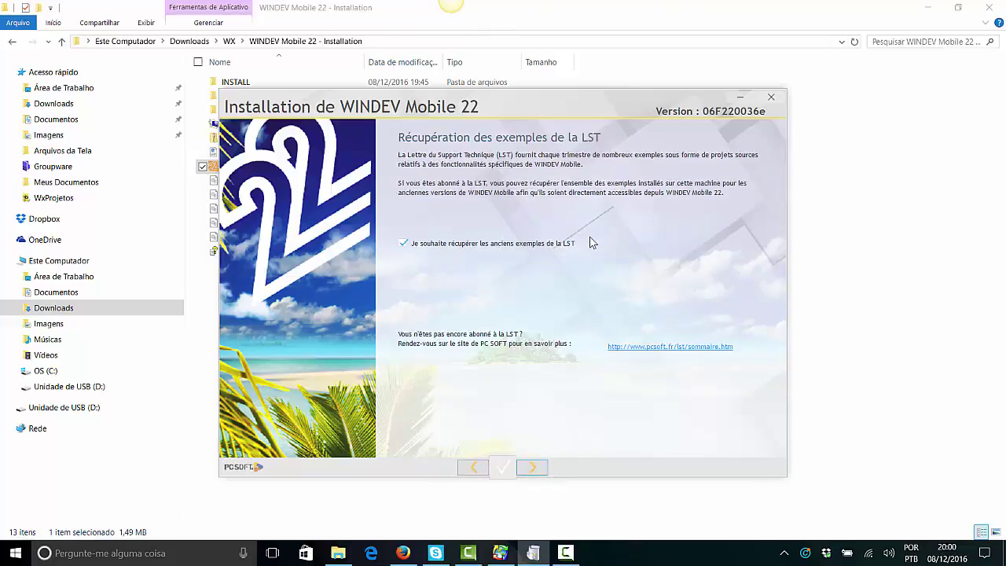
# Keep the recovery of old LST examples and participation in product improvement enabled, then review the summary and start the installation.
pyautogui.click(539, 472)
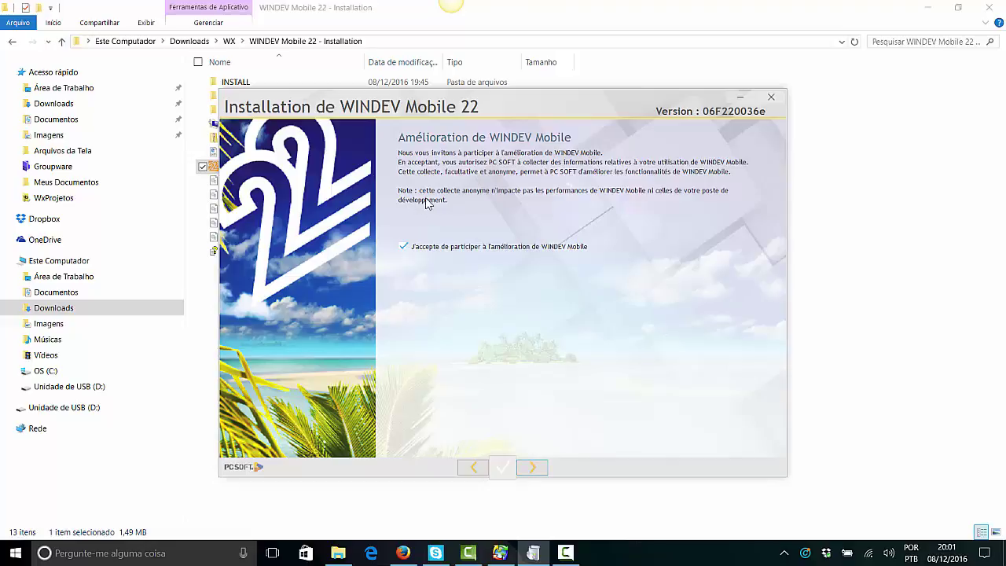
pyautogui.click(534, 467)
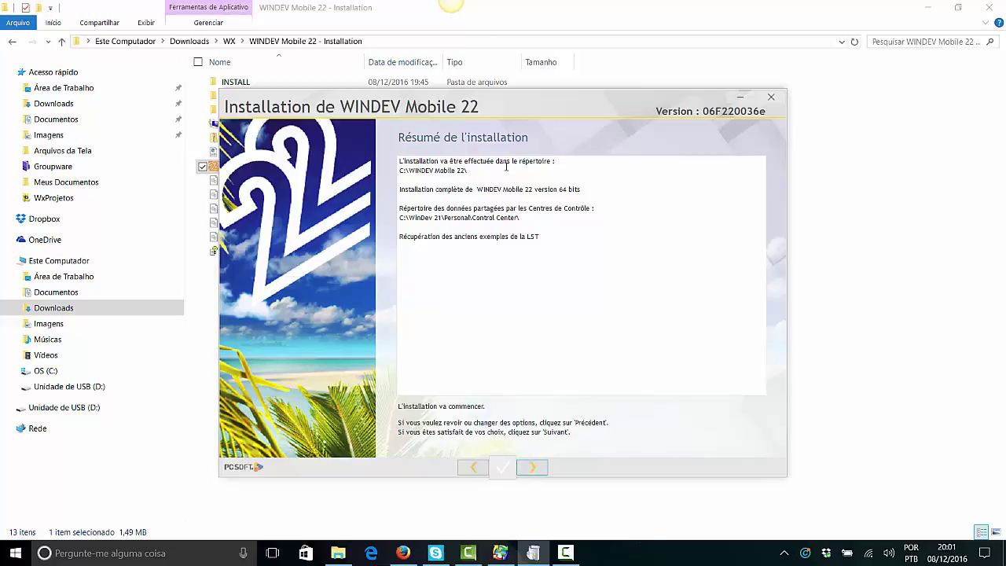
pyautogui.moveTo(541, 238); pyautogui.dragTo(399, 157)
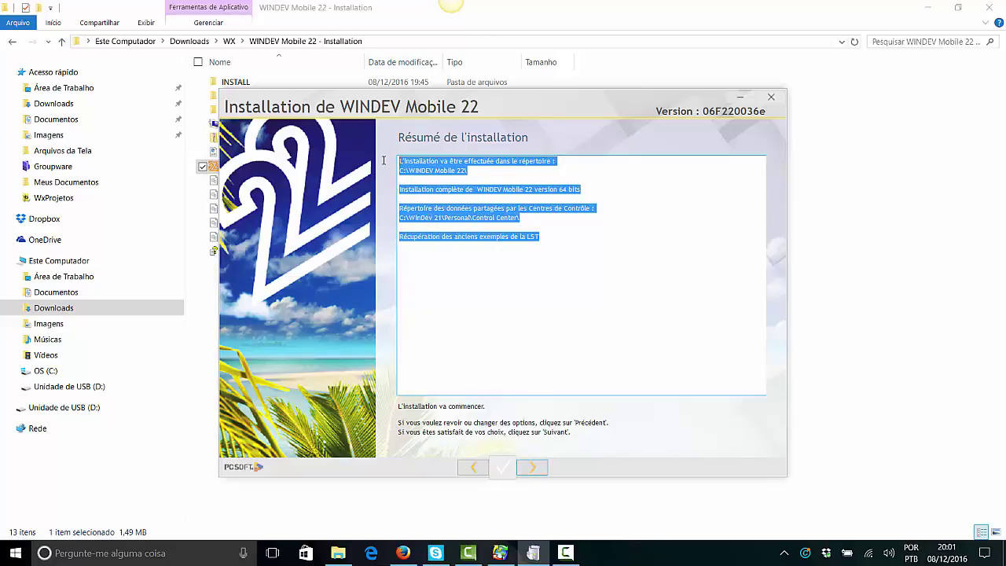
pyautogui.click(534, 469)
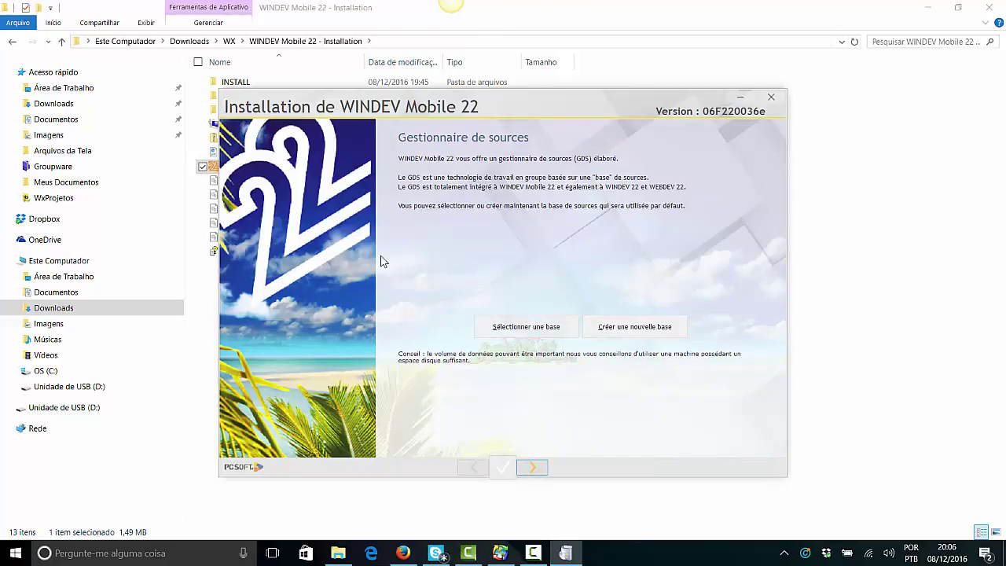
# Finish the installer without choosing a source base, launching the physical key update now and keeping the desktop and Start menu icons.
pyautogui.press('Tab')
pyautogui.press('Return')
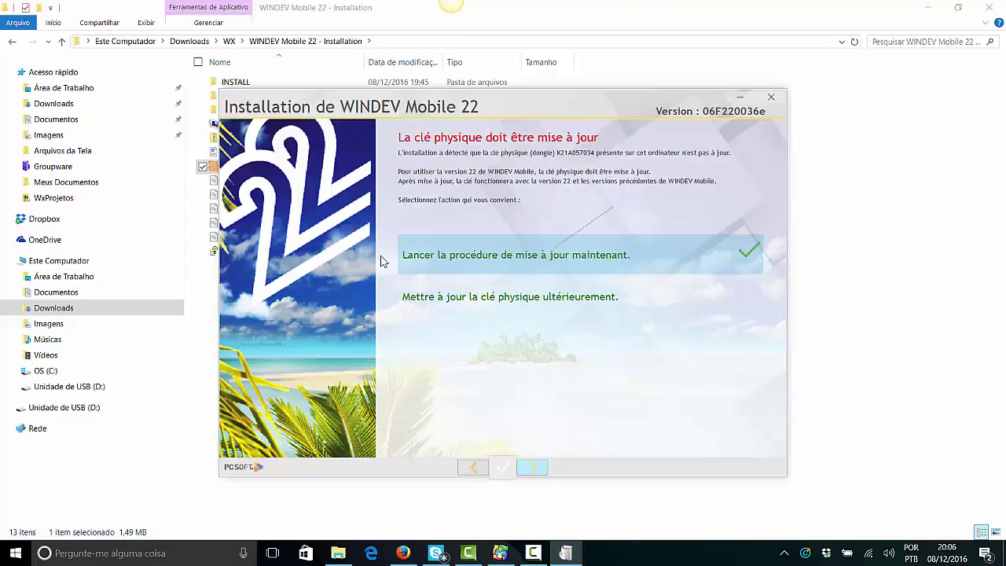
pyautogui.press('Return')
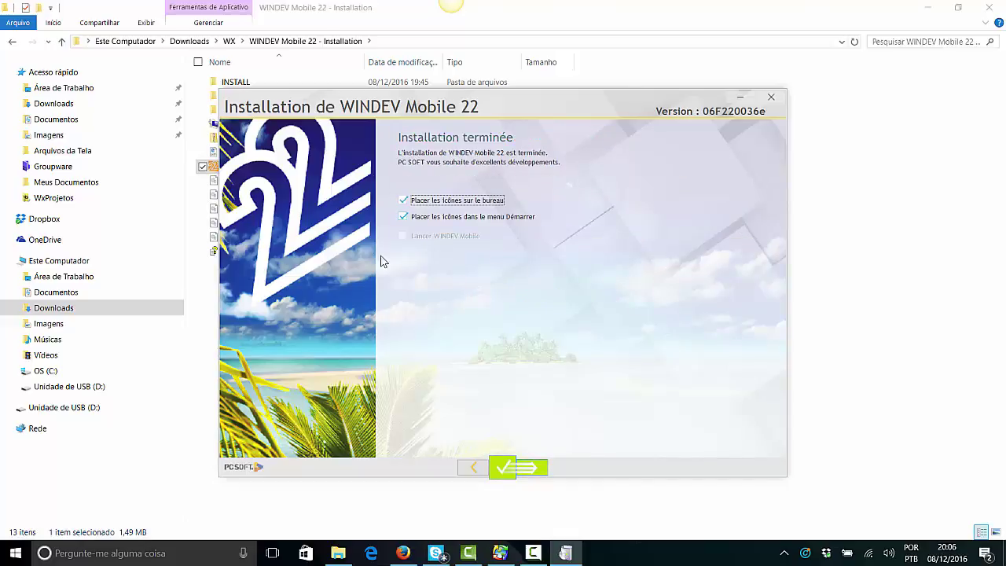
pyautogui.press('Return')
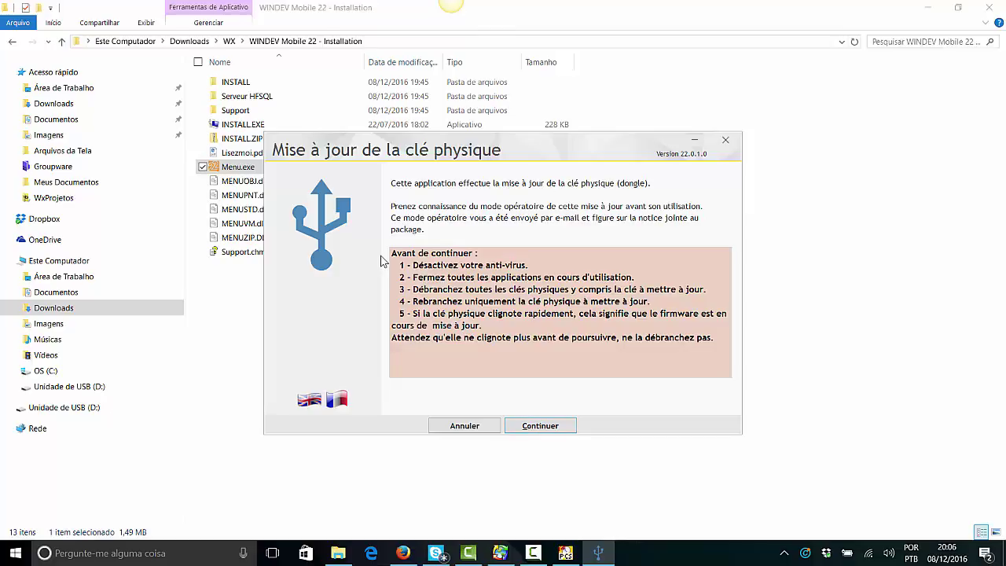
# Switch through the open application windows behind the physical key update dialog to reach the desktop.
pyautogui.hotkey('alt', 'Tab')
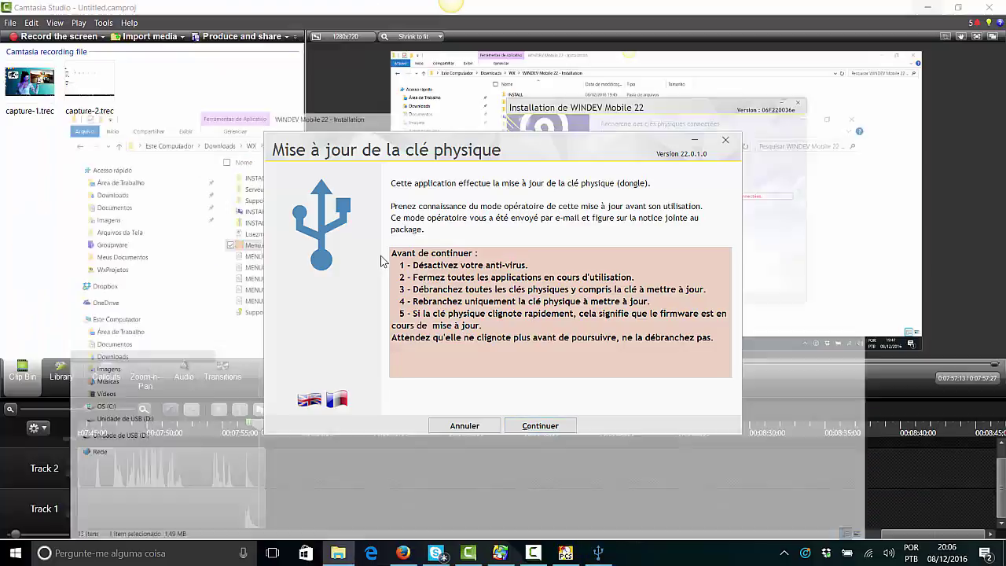
pyautogui.hotkey('alt', 'Tab')
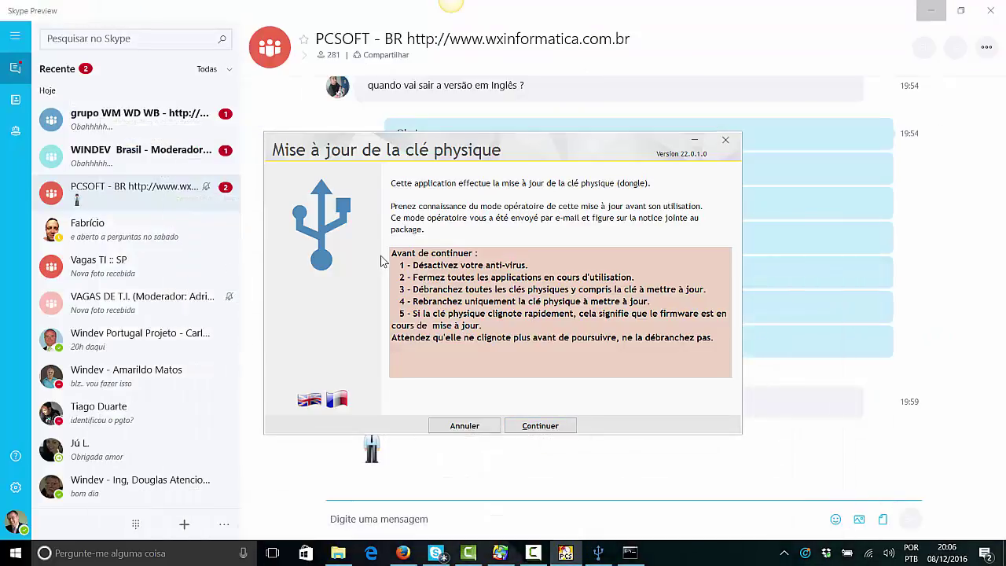
pyautogui.hotkey('alt', 'Tab')
pyautogui.hotkey('alt', 'Tab')
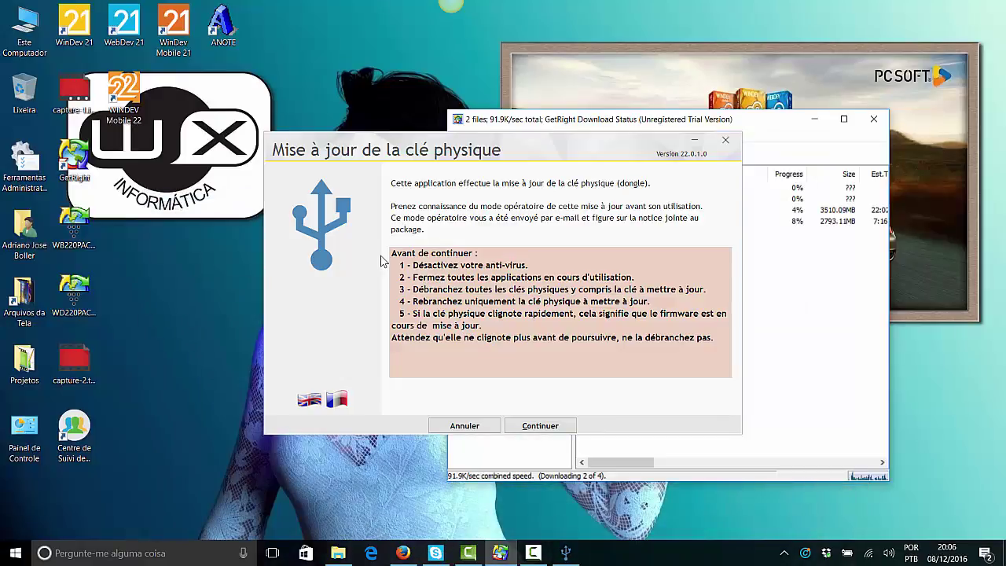
pyautogui.hotkey('alt', 'Tab')
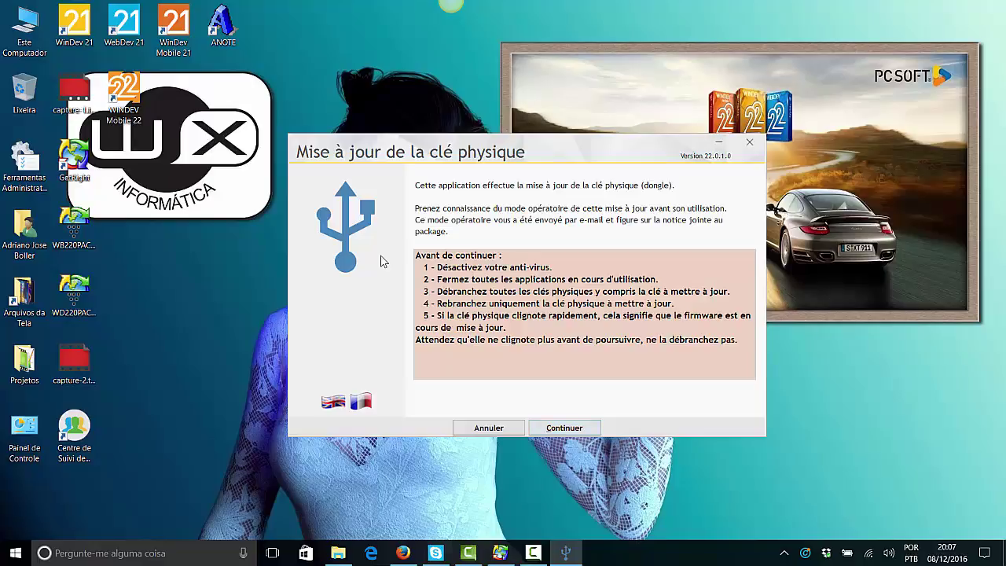
# Browse the WX downloads folder, the WINDEV Mobile 22 - Installation folder and its INSTALL subfolder behind the key update dialog.
pyautogui.press('super+d')
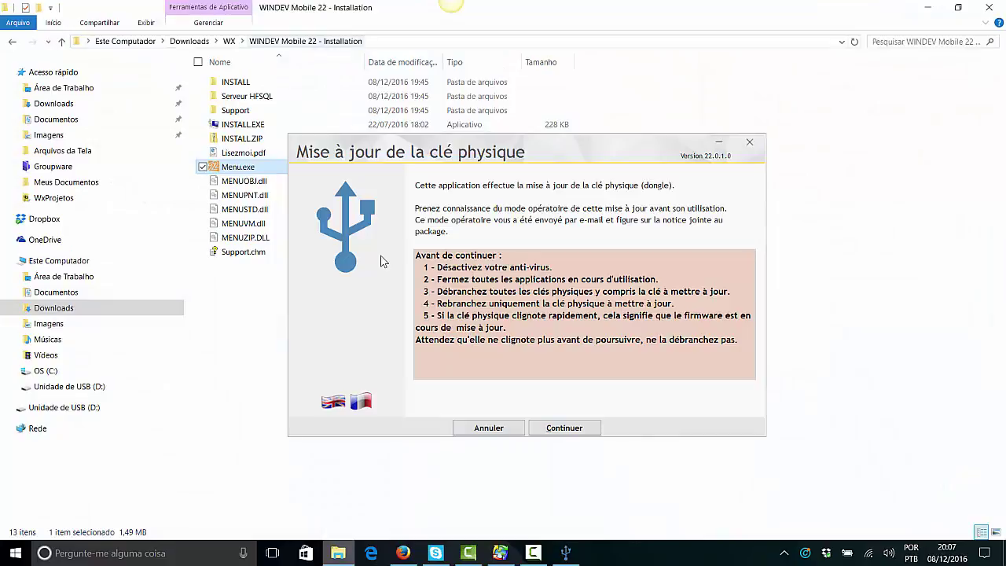
pyautogui.hotkey('alt', 'Up')
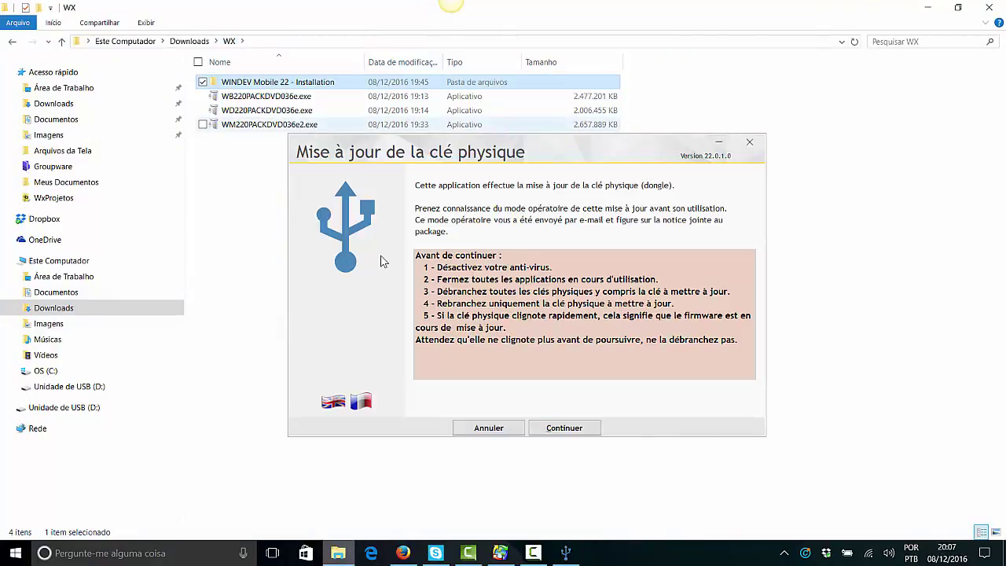
pyautogui.press('End')
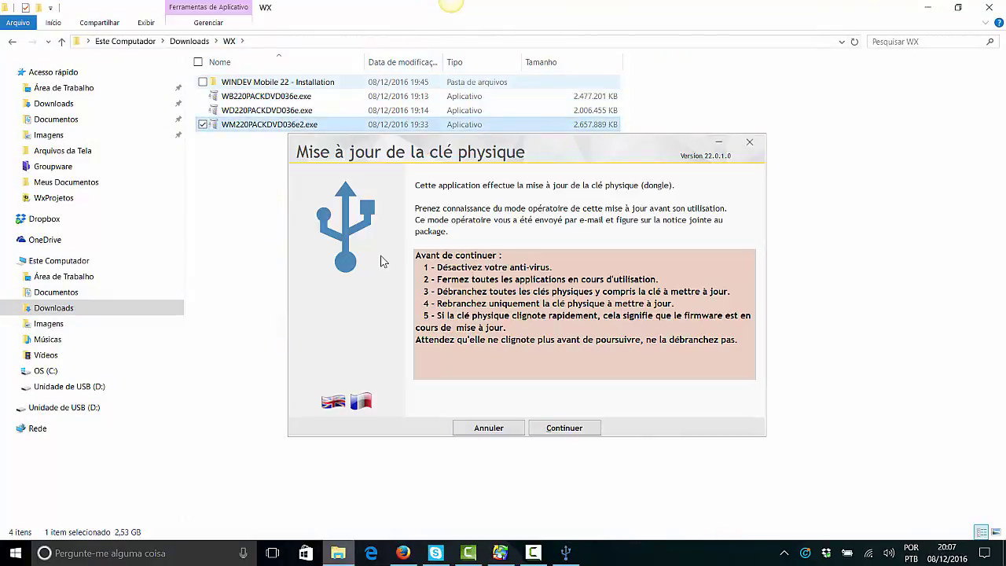
pyautogui.press('Home')
pyautogui.press('Return')
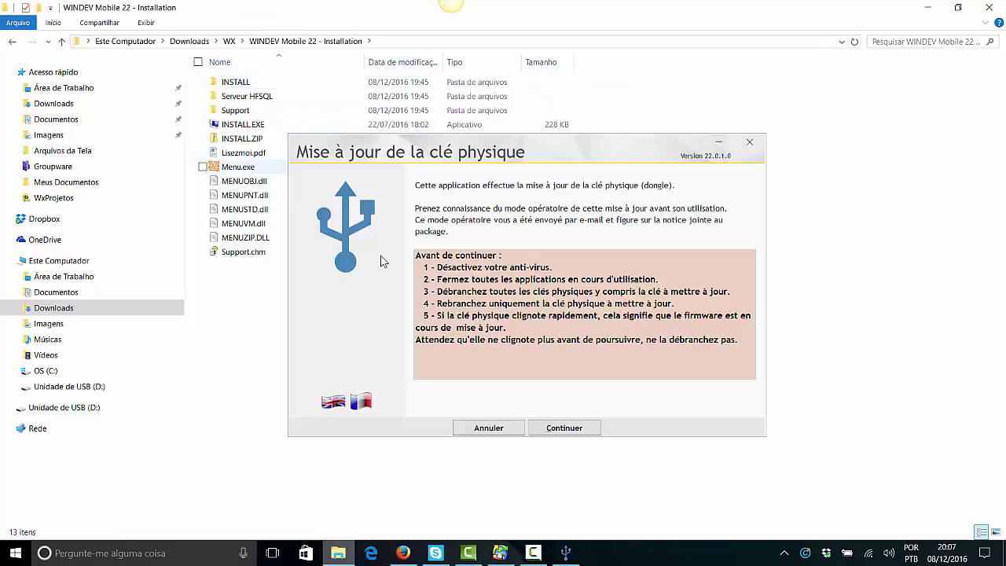
pyautogui.press('m')
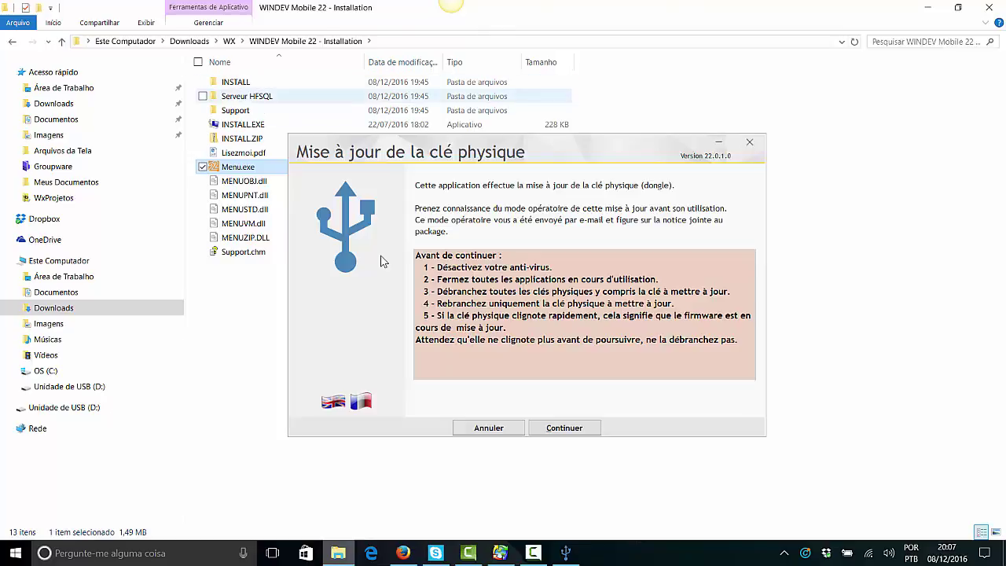
pyautogui.press('Home')
pyautogui.press('Return')
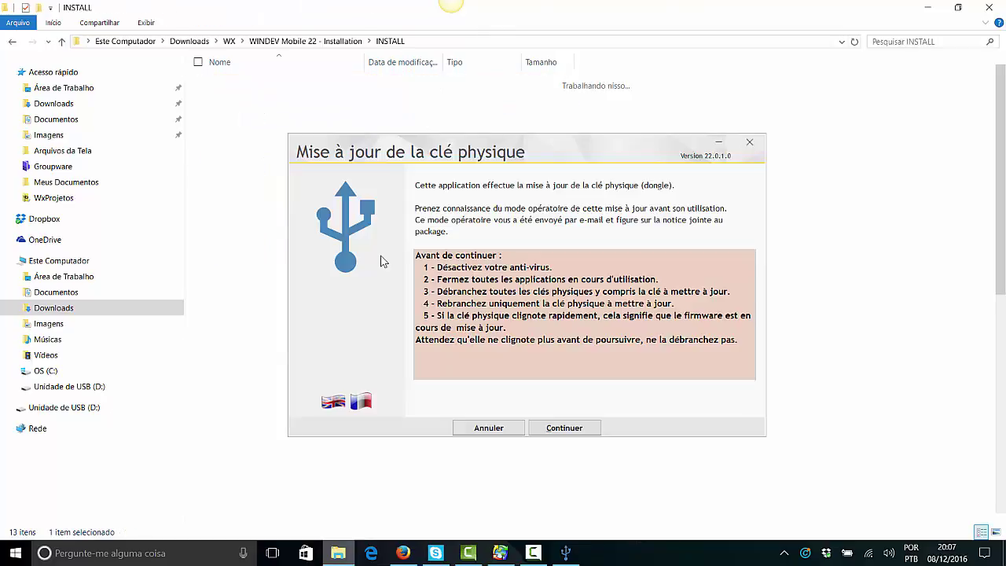
pyautogui.press('BackSpace')
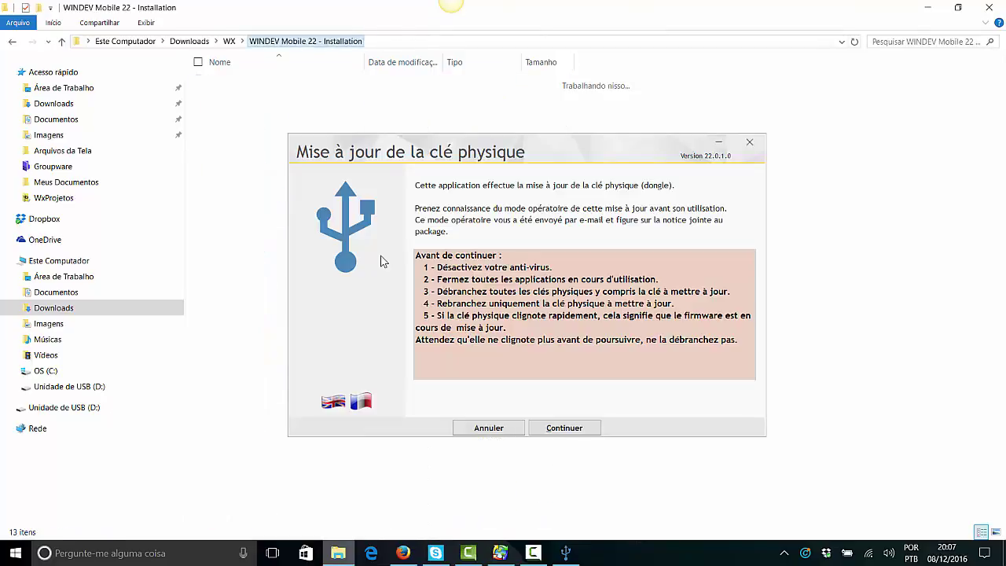
# Examine the Hasp driver folders inside the installation's Support folder, then return to the desktop with the key update dialog.
pyautogui.press('Down')
pyautogui.press('Down')
pyautogui.press('Return')
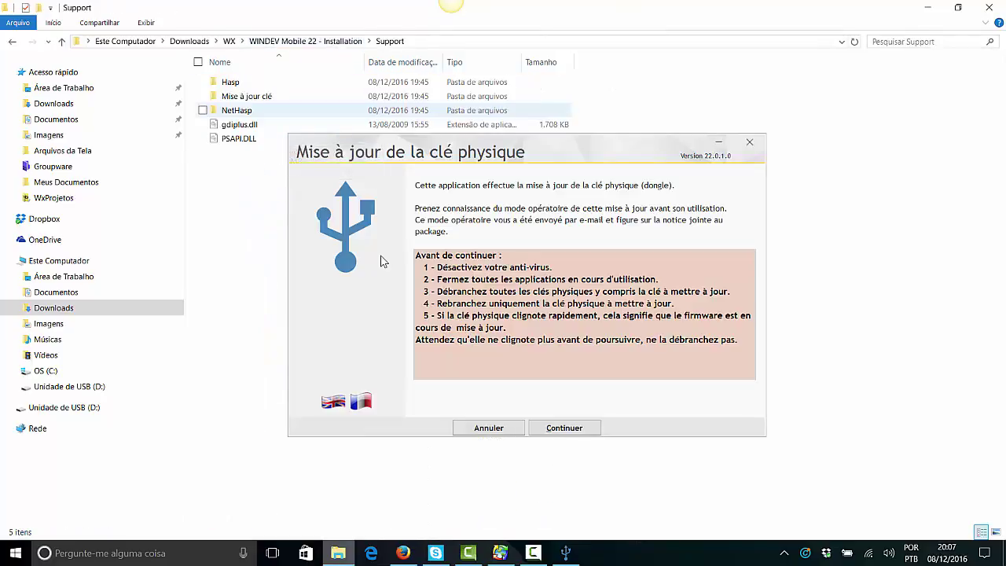
pyautogui.press('Return')
pyautogui.press('Down')
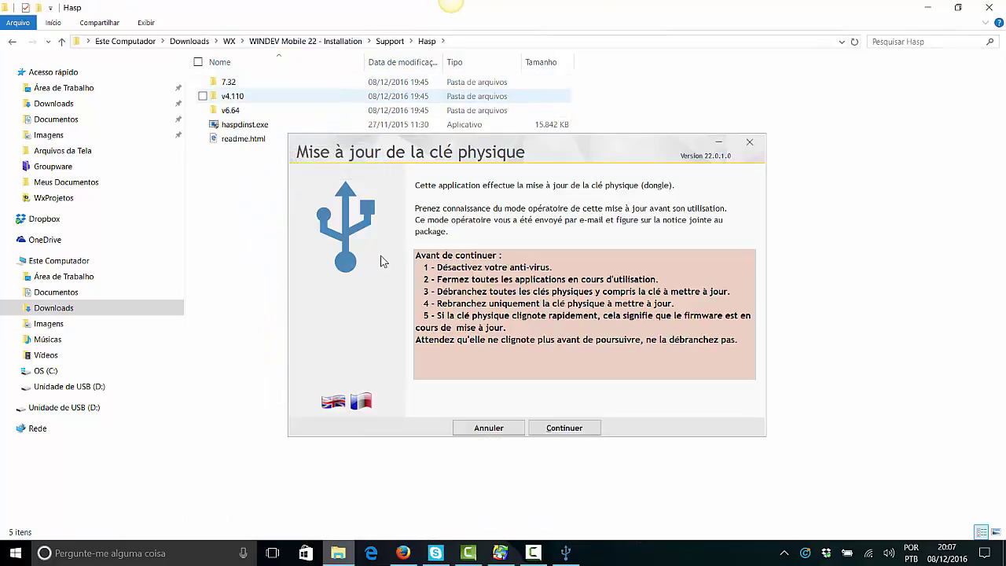
pyautogui.press('Down')
pyautogui.press('Up')
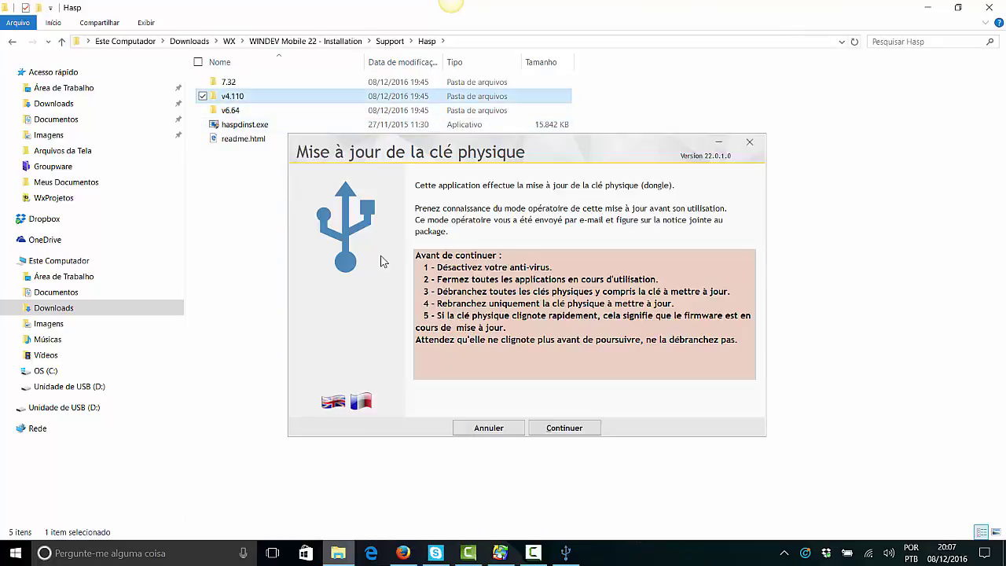
pyautogui.press('BackSpace')
pyautogui.press('BackSpace')
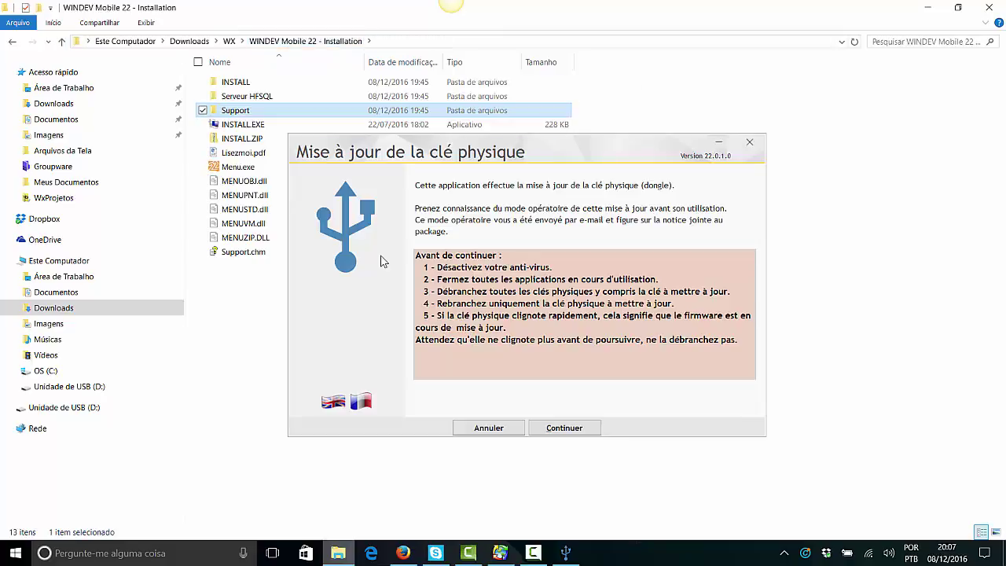
pyautogui.press('super+Down')
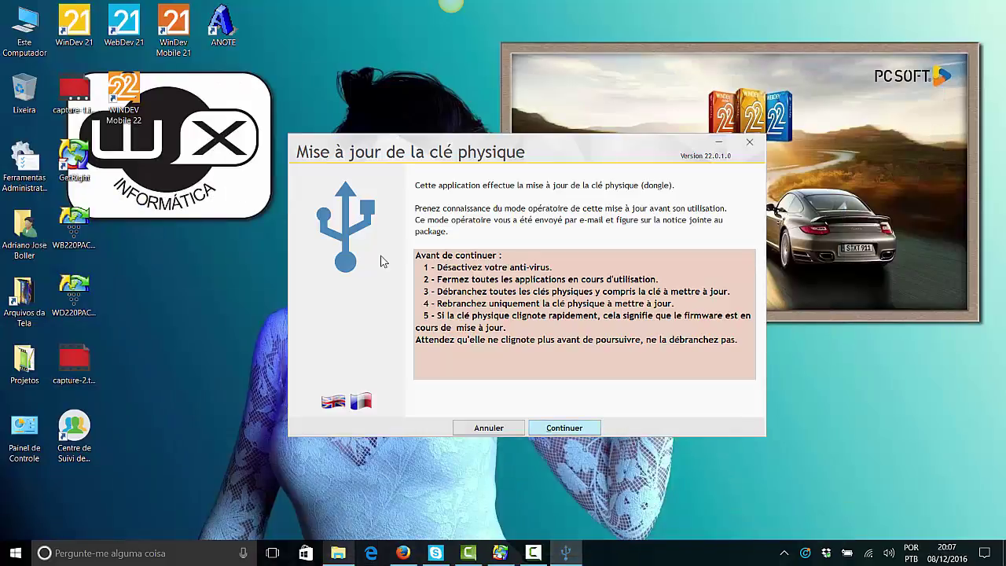
# Continue the physical key update, enter the dongle's password for the WINDEV Mobile key and start the update.
pyautogui.press('Return')
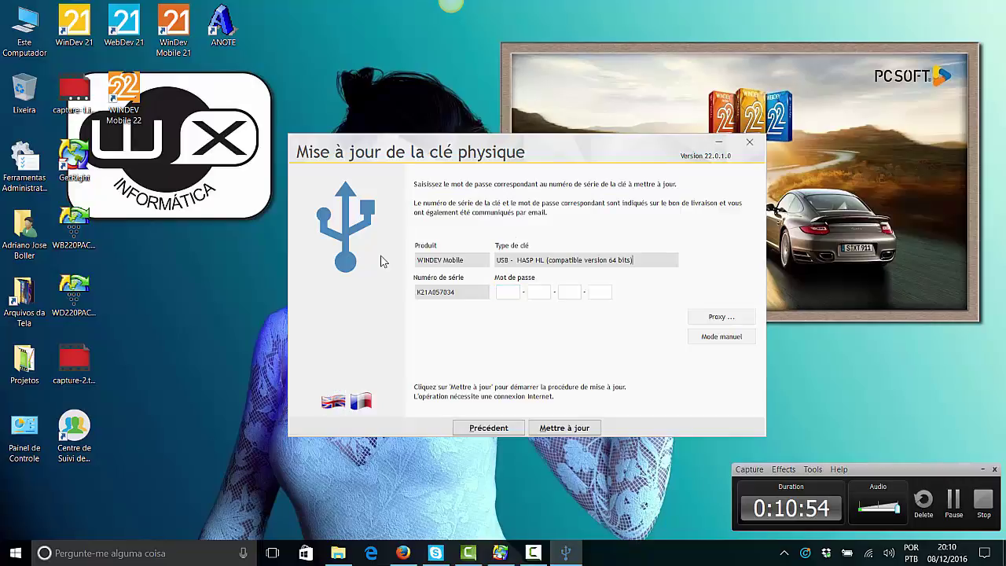
pyautogui.hotkey('shift', 'Tab')
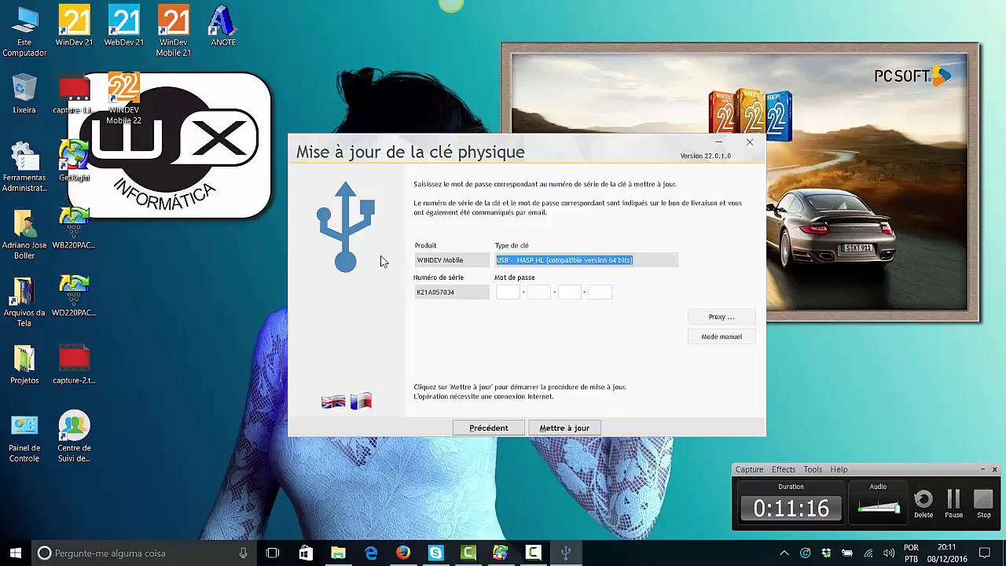
pyautogui.press('Tab')
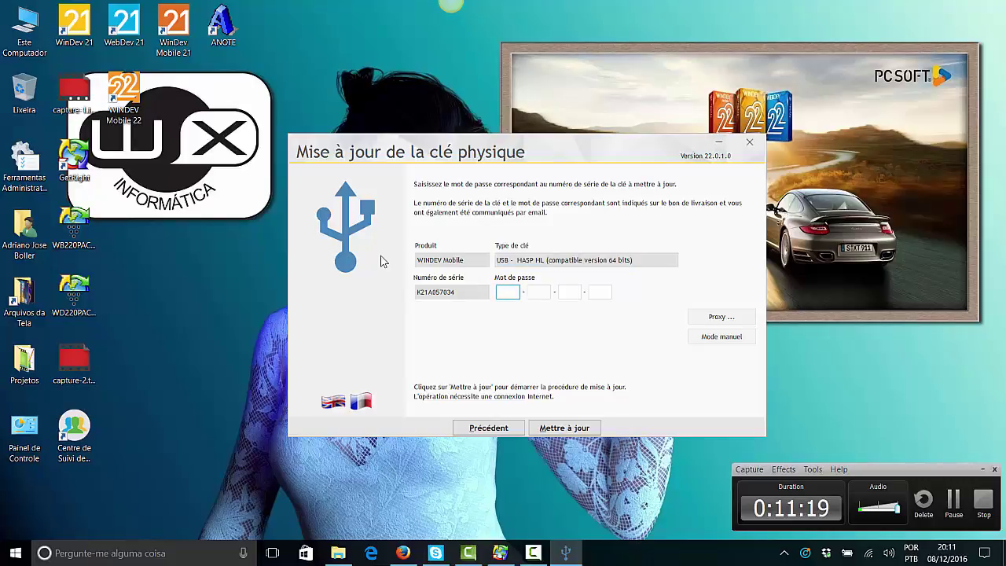
pyautogui.hotkey('ctrl', 'v')
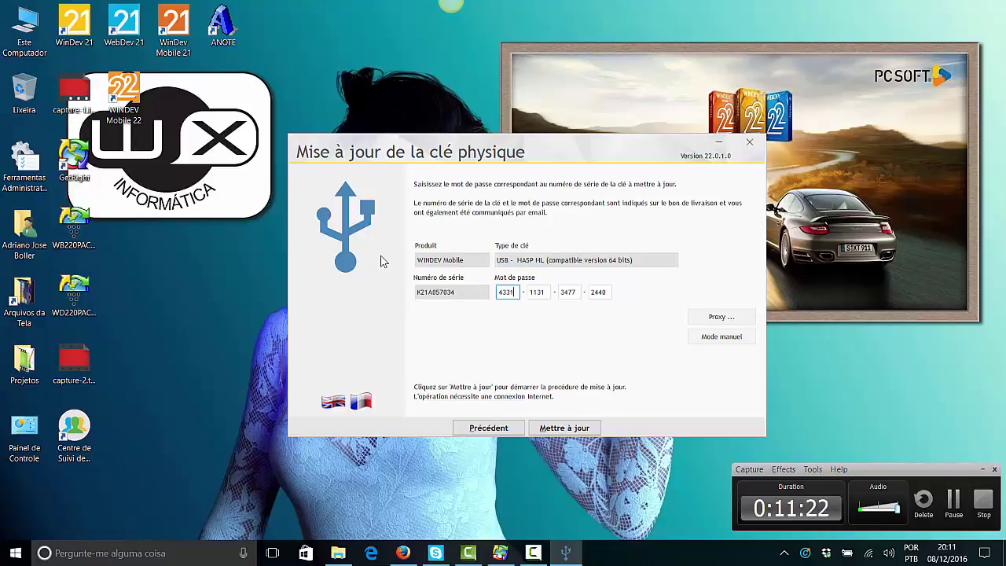
pyautogui.press('Return')
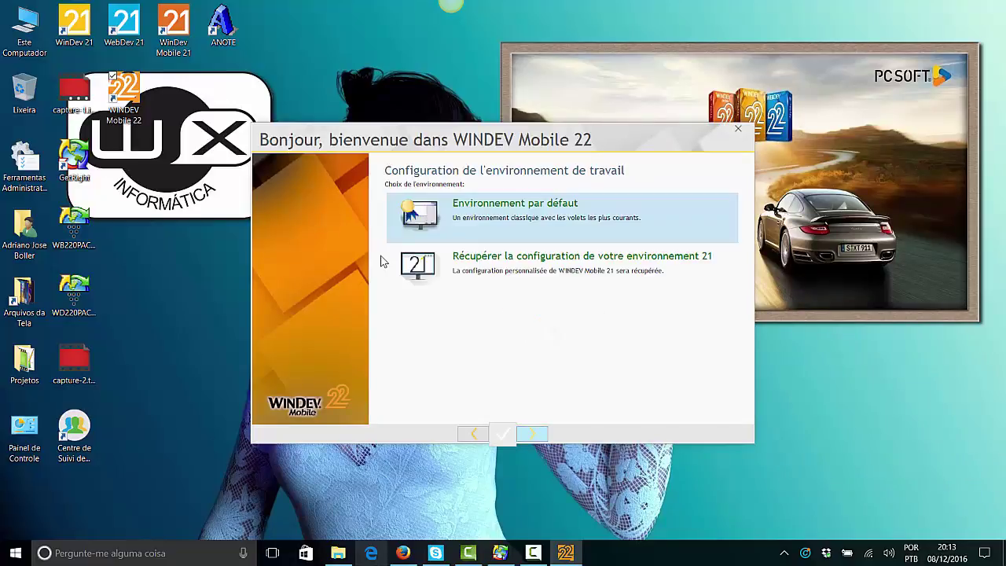
# Complete the WINDEV Mobile 22 welcome wizard with the default environment, leaving the Control Centres name and password blank.
pyautogui.press('Return')
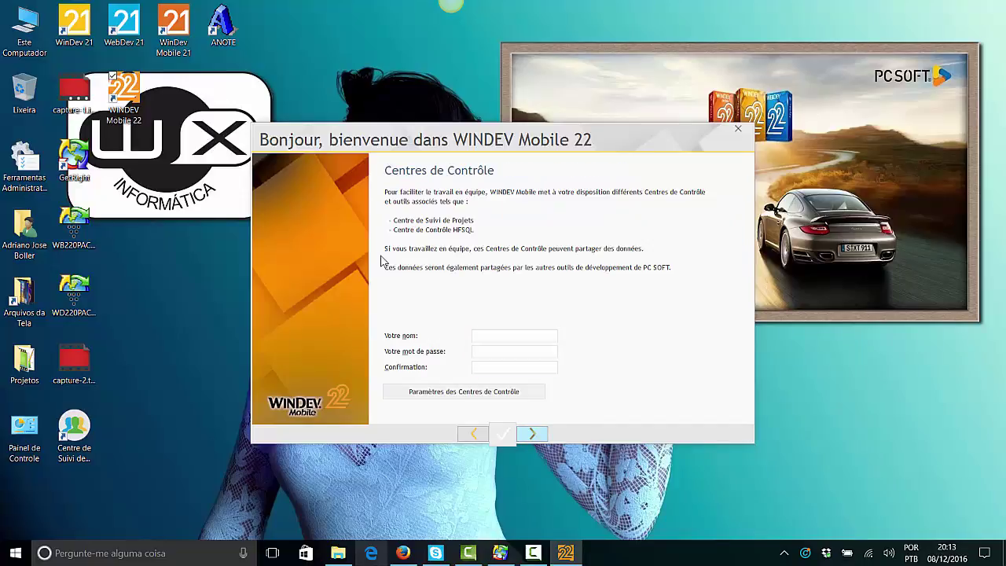
pyautogui.press('Return')
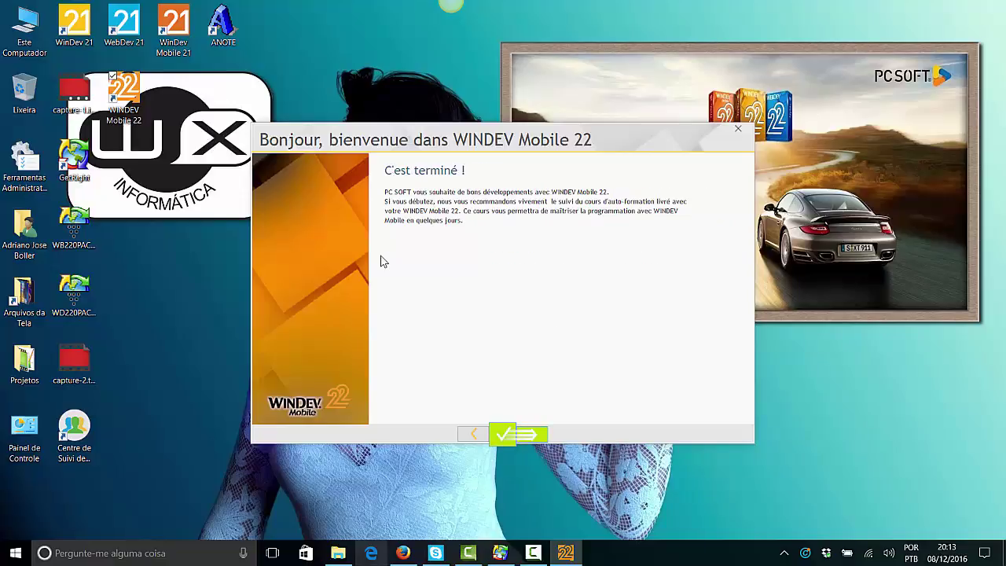
pyautogui.press('Return')
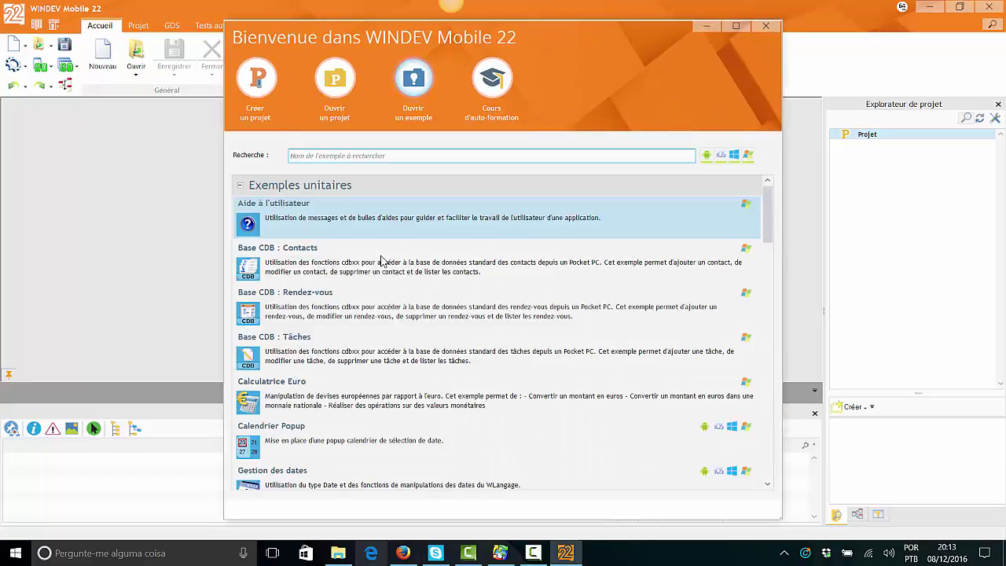
# Look through the list of unit examples in the WINDEV Mobile 22 welcome window.
pyautogui.scroll(-8, 383, 260)
pyautogui.scroll(-10, 382, 259)
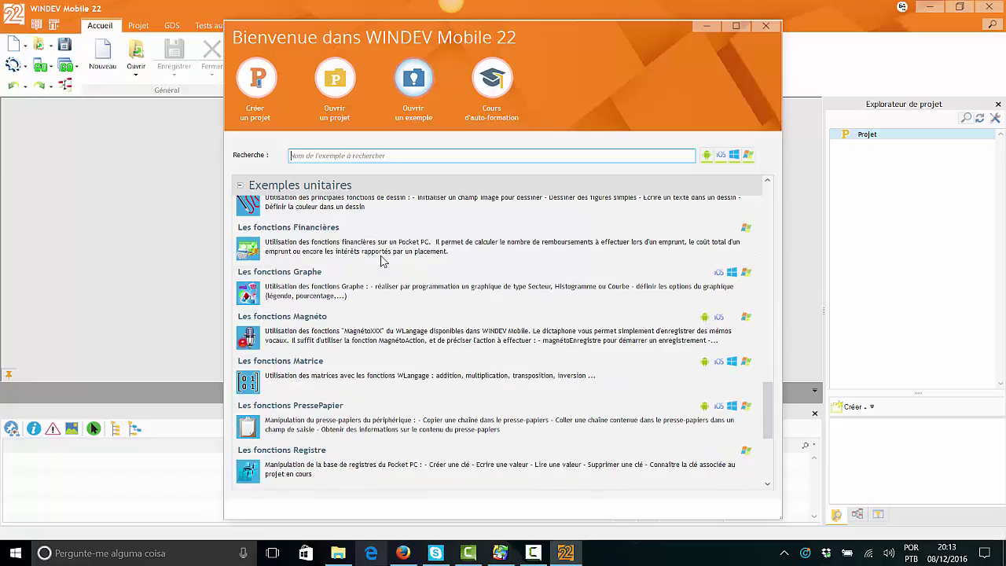
pyautogui.scroll(-3, 383, 261)
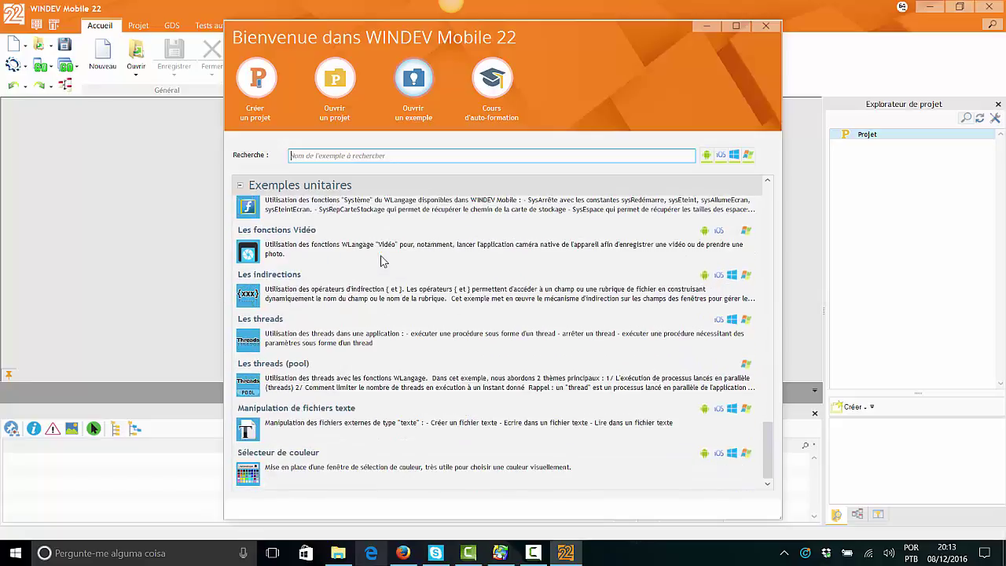
pyautogui.scroll(20, 383, 260)
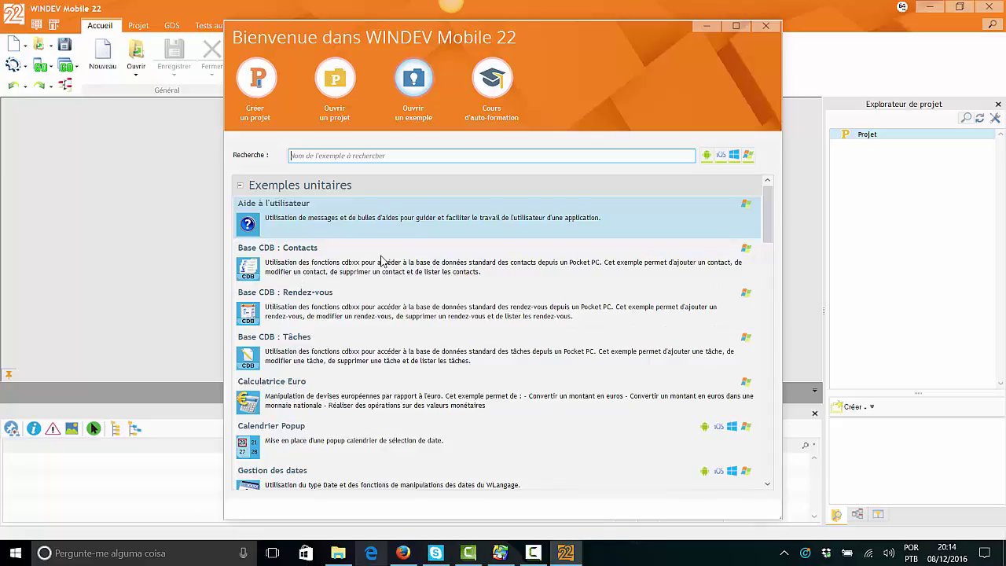
# Turn off all platform filters, enable only Android and look through the matching unit examples.
pyautogui.press('Tab')
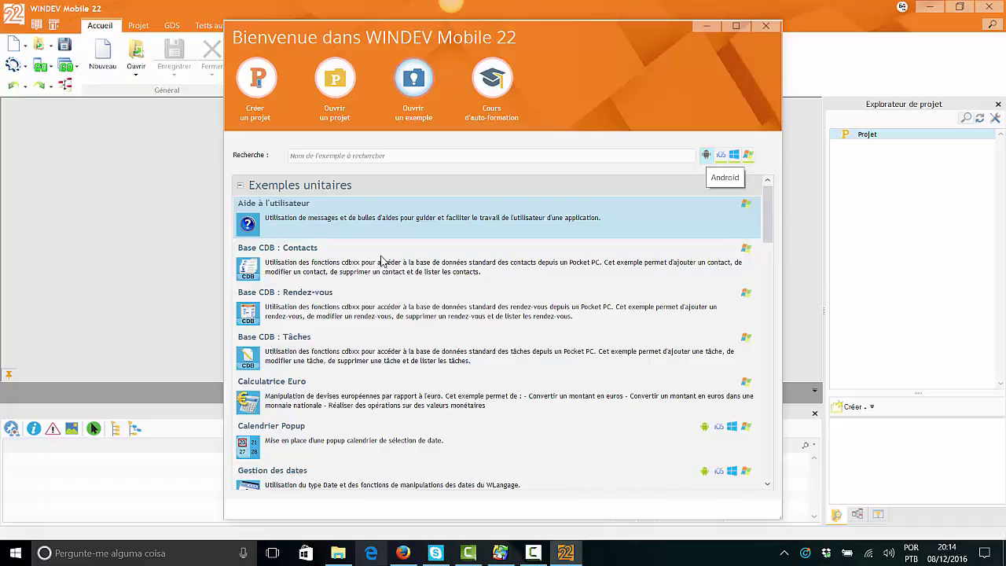
pyautogui.press('Tab')
pyautogui.press('Tab')
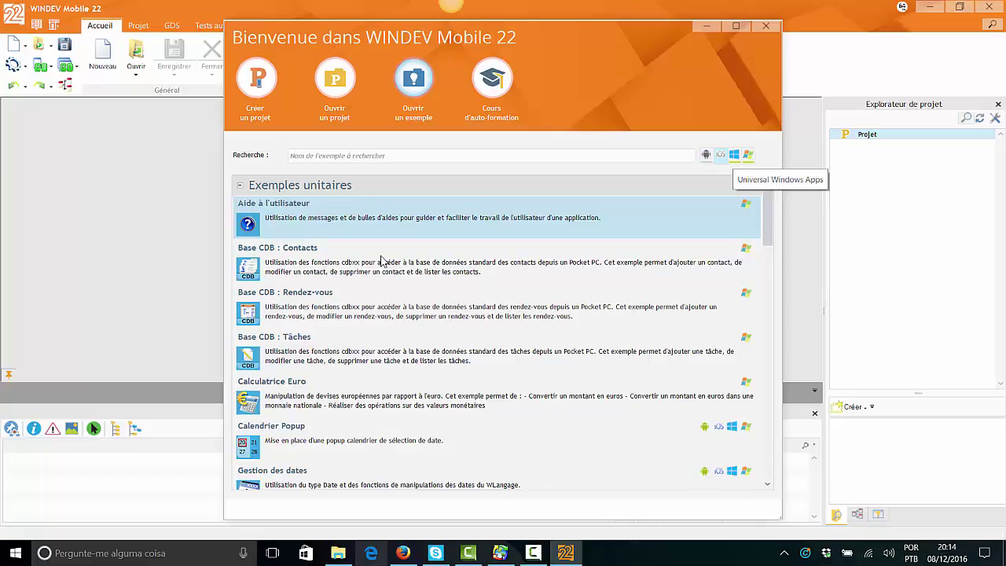
pyautogui.press('space')
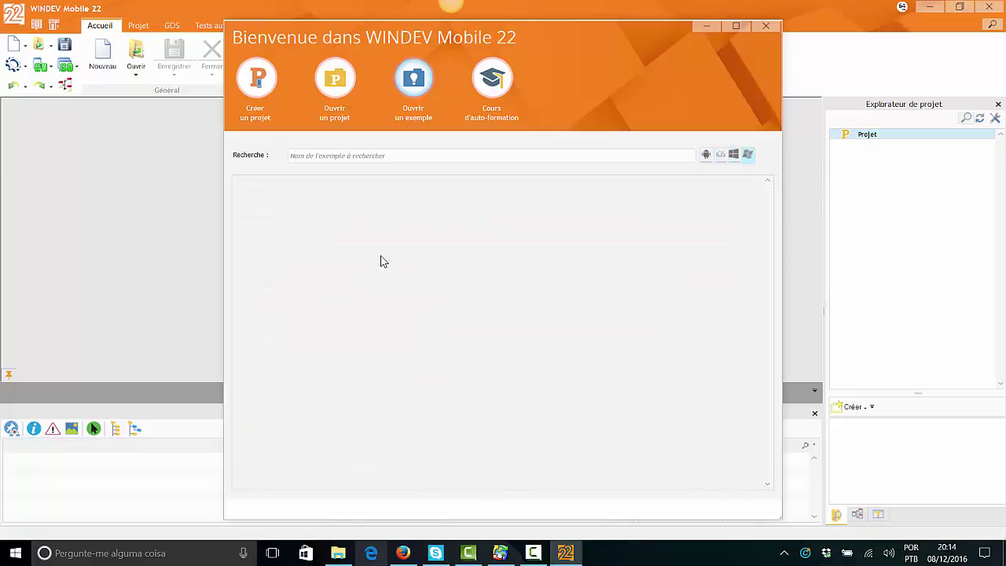
pyautogui.hotkey('shift', 'Tab')
pyautogui.hotkey('shift', 'Tab')
pyautogui.hotkey('shift', 'Tab')
pyautogui.press('space')
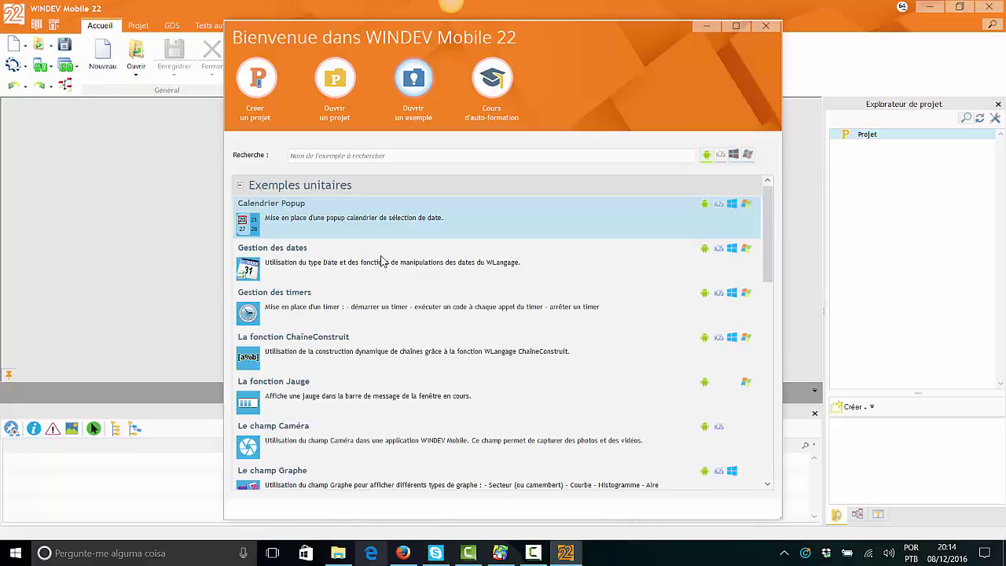
pyautogui.scroll(-10, 381, 261)
pyautogui.scroll(8, 381, 261)
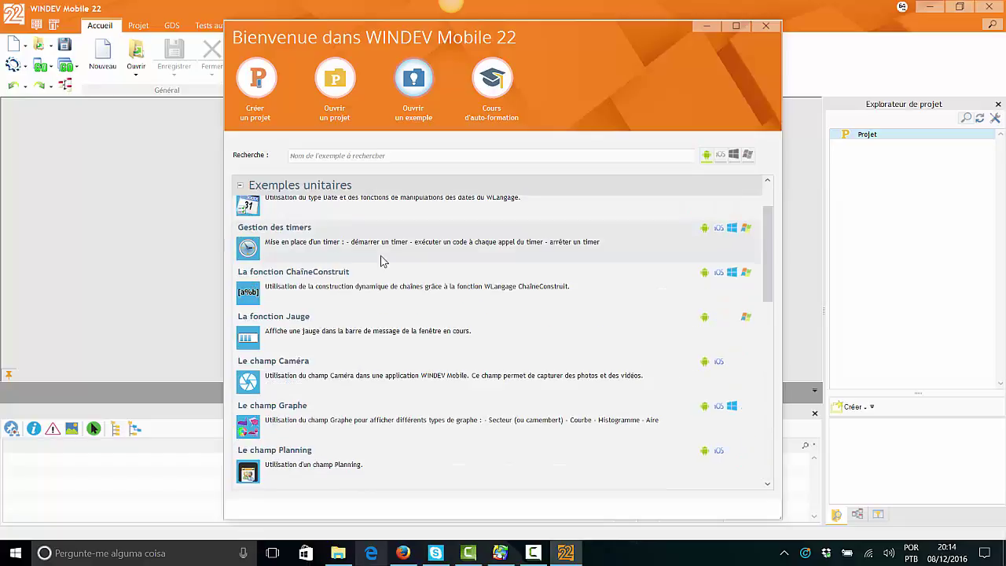
pyautogui.scroll(2, 381, 260)
# Re-enable the iOS, Universal Windows Apps and Windows Mobile filters and look through the full list of examples.
pyautogui.press('Tab')
pyautogui.press('Tab')
pyautogui.press('Tab')
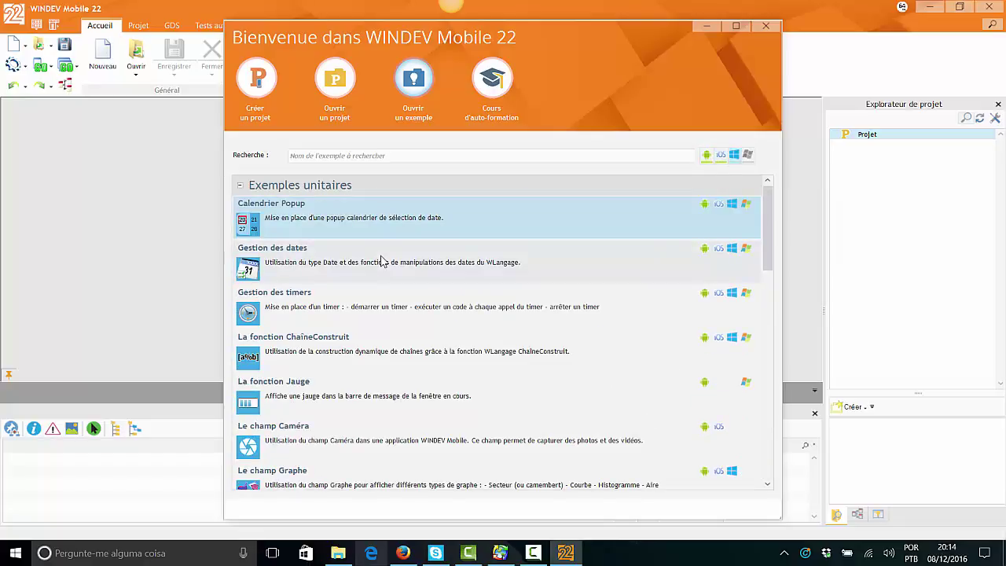
pyautogui.press('space')
pyautogui.scroll(-10, 381, 261)
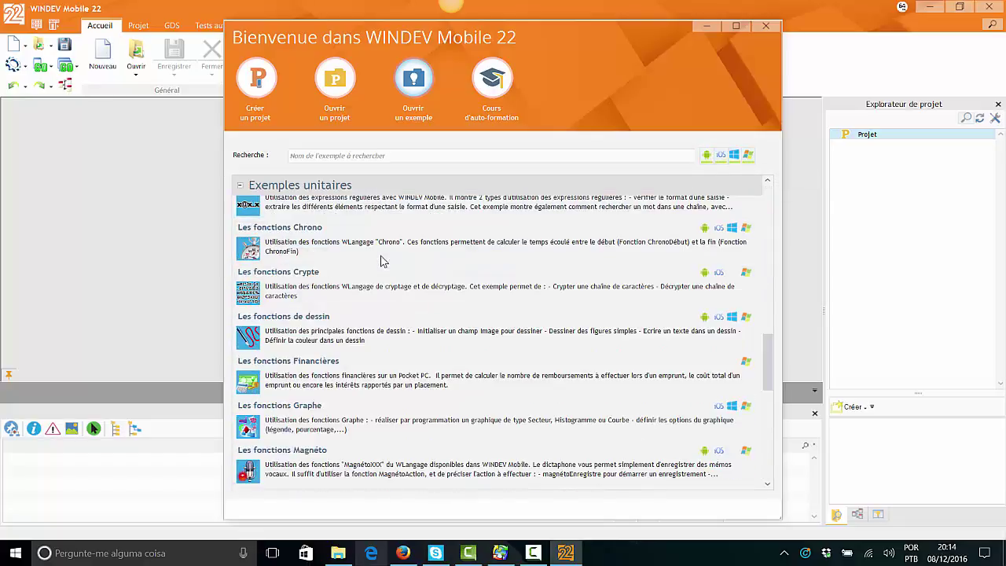
pyautogui.scroll(3, 381, 261)
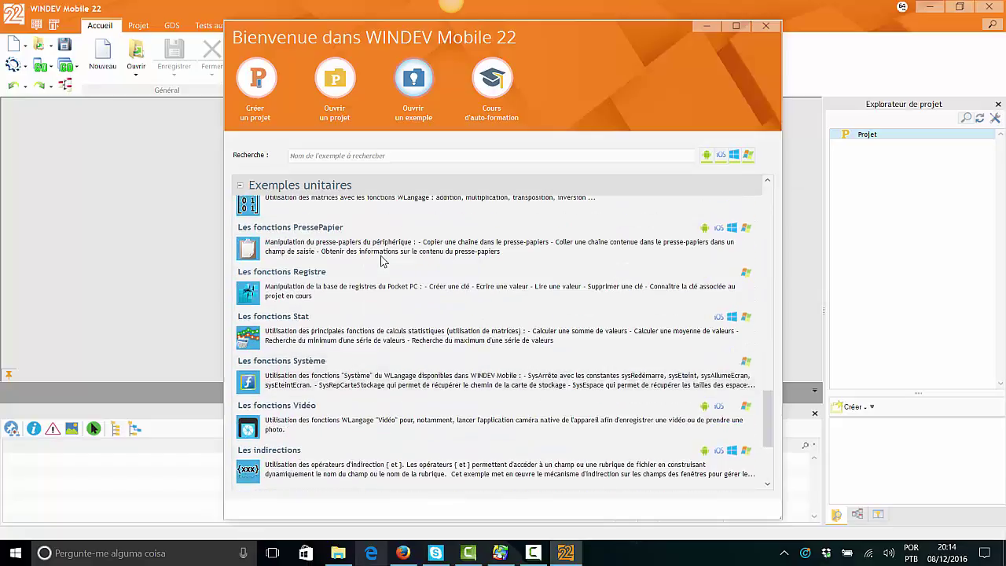
pyautogui.scroll(-3, 381, 261)
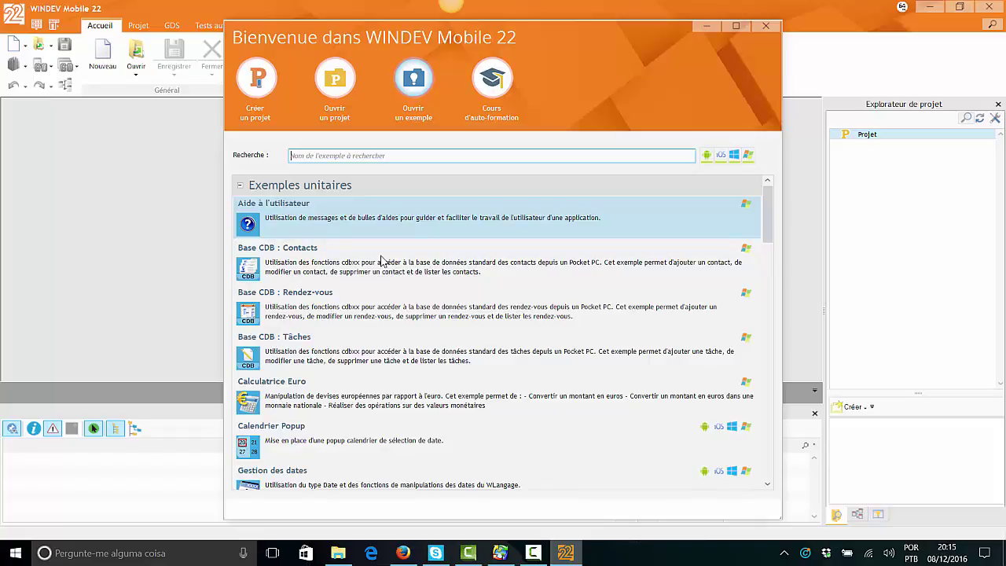
pyautogui.scroll(-5, 381, 259)
pyautogui.scroll(-10, 380, 259)
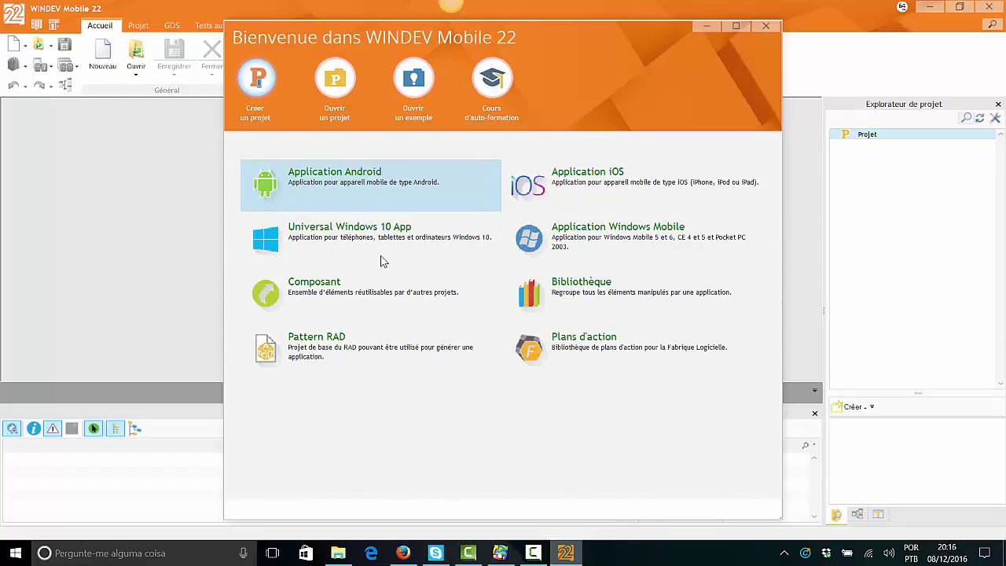
# Start creating a new application project and name it WM22.
pyautogui.click(381, 261)
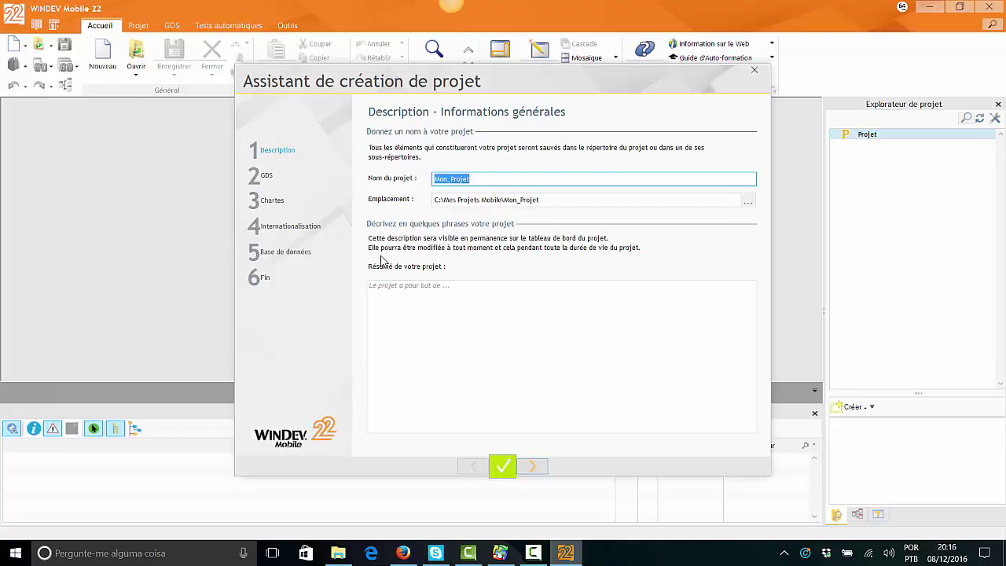
pyautogui.write('WM22')
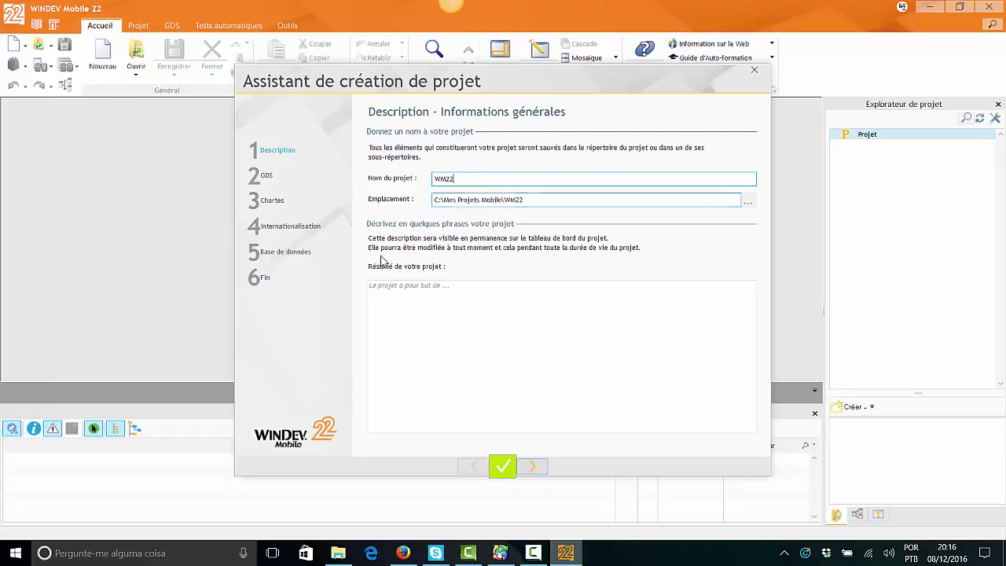
# Accept the project's name and location, attach no documents, and target both phones and tablets.
pyautogui.press('Return')
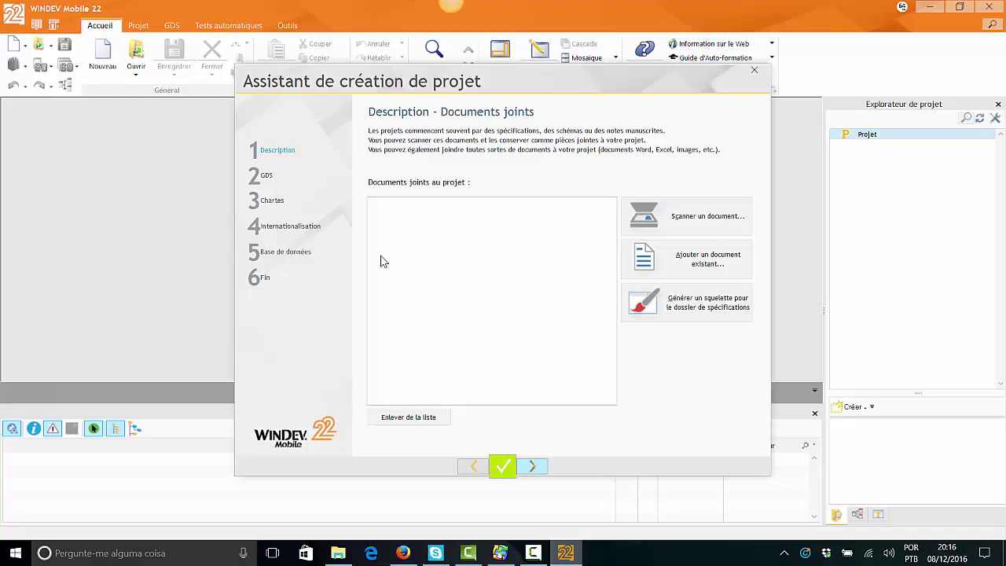
pyautogui.press('Return')
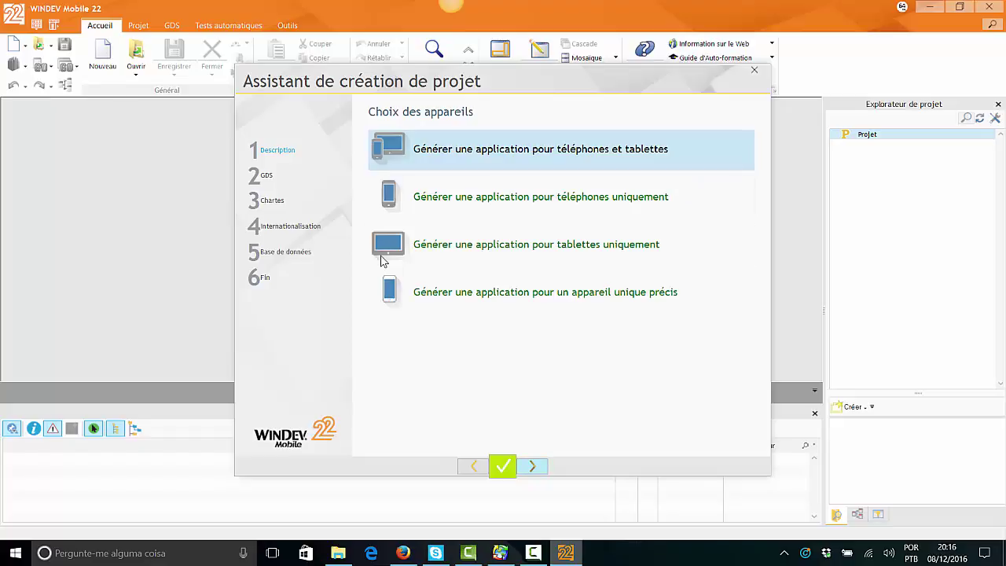
pyautogui.press('Return')
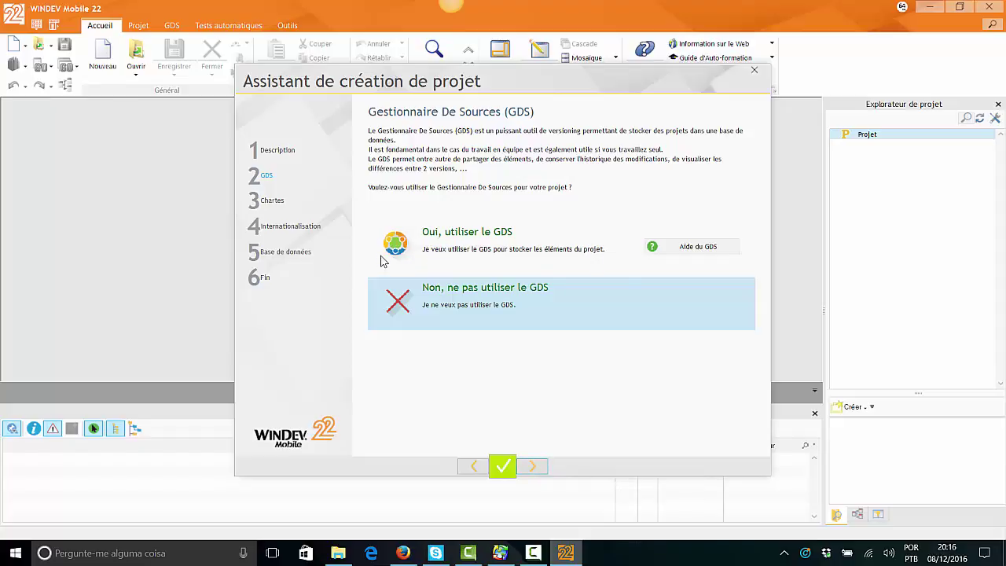
# Decline the GDS source manager and accept the <Standard> programming charter and the Material Design Blue Grey template.
pyautogui.hotkey('alt', 's')
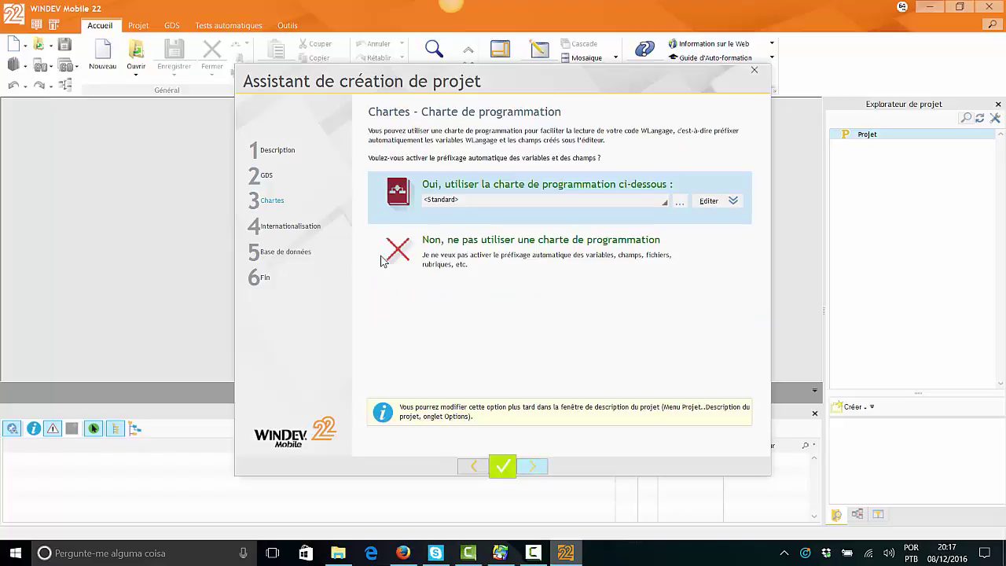
pyautogui.hotkey('alt', 's')
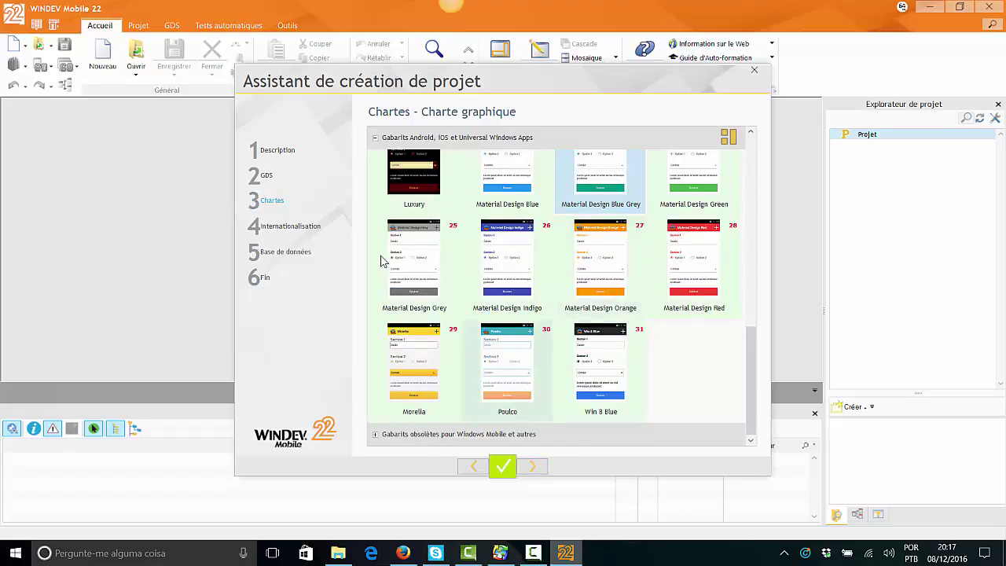
pyautogui.hotkey('alt', 's')
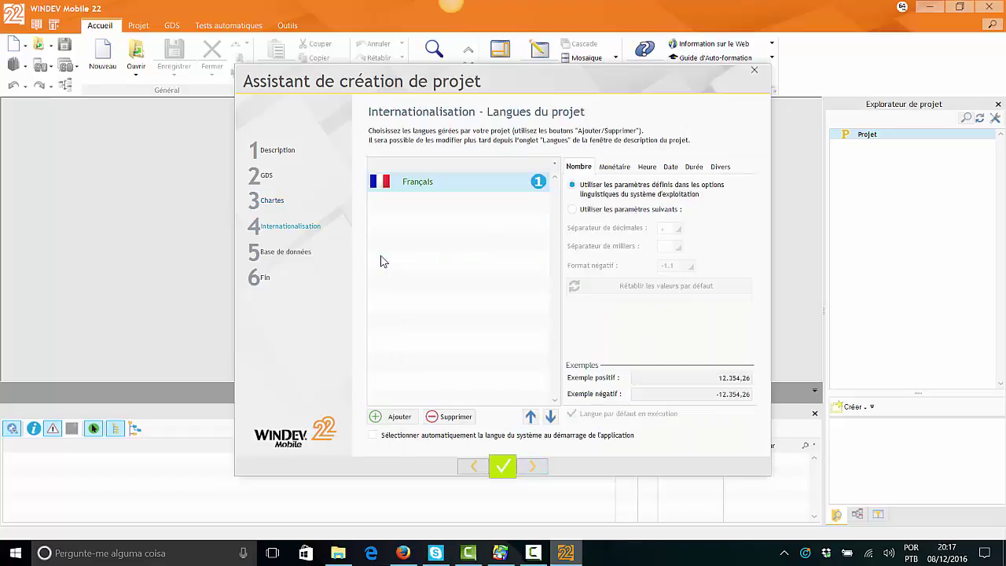
# Add Portugais brésilien to the project languages and move it above Français as the first language.
pyautogui.hotkey('alt', 'a')
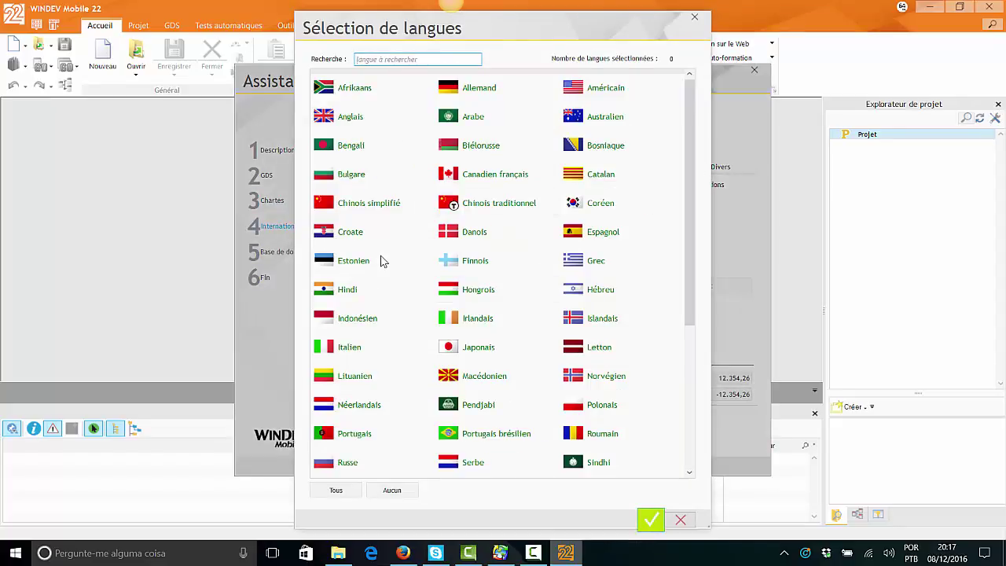
pyautogui.scroll(-2, 382, 261)
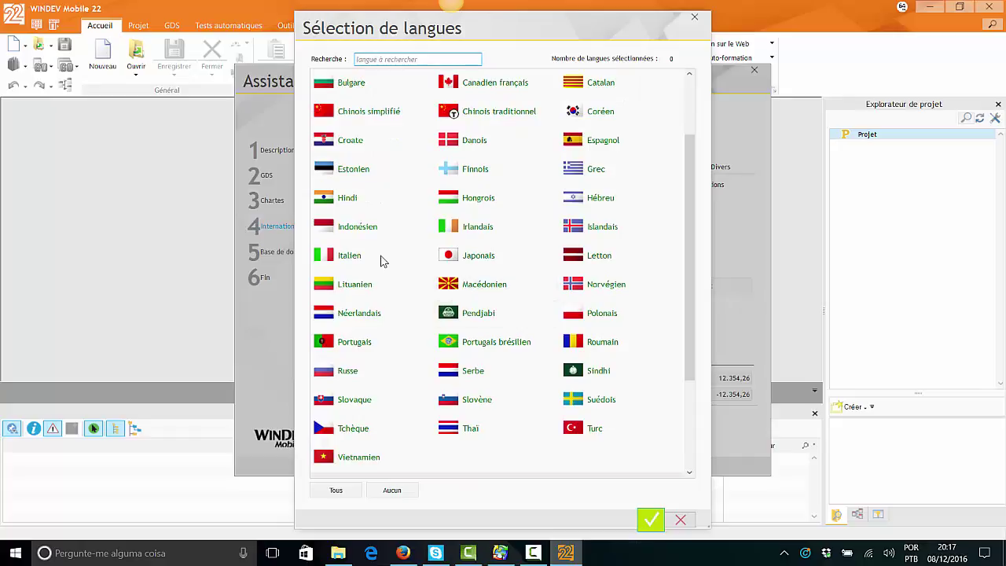
pyautogui.press('Return')
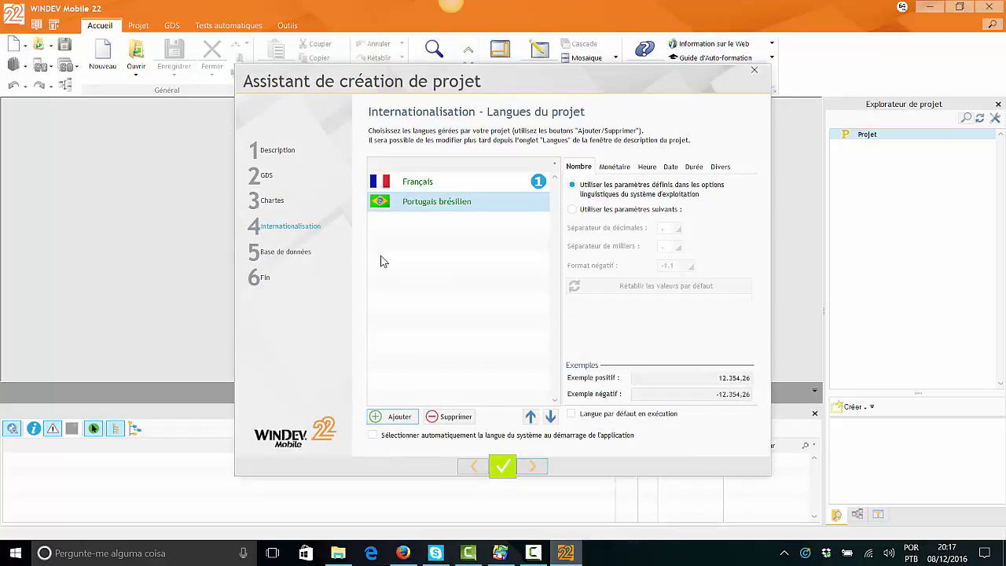
pyautogui.press('Tab')
pyautogui.press('Tab')
pyautogui.press('space')
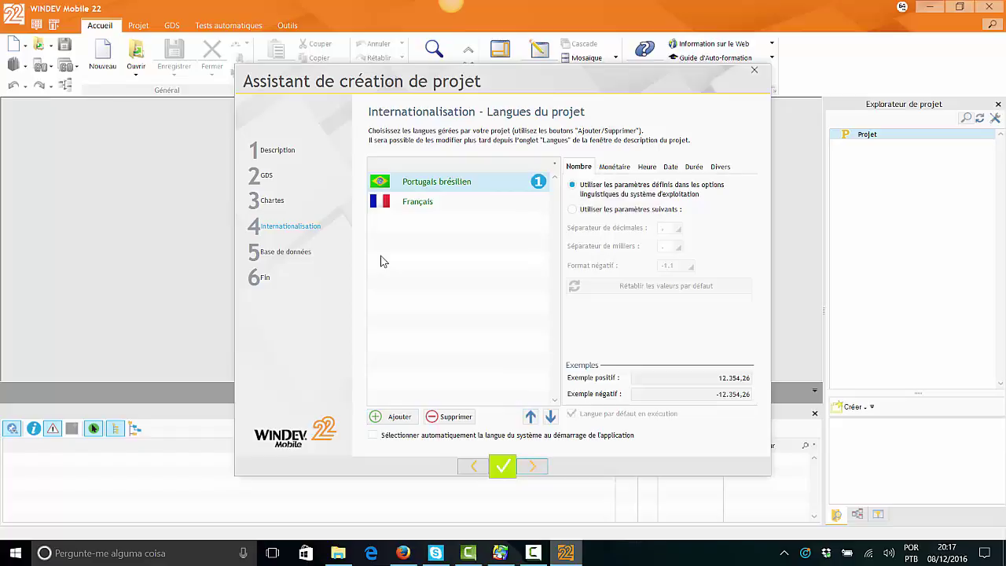
# Give Portugais brésilien its own date parameters with the format JJ/MM/AAAA and accept the language settings.
pyautogui.hotkey('ctrl', 'Tab')
pyautogui.hotkey('ctrl', 'Tab')
pyautogui.hotkey('ctrl', 'Tab')
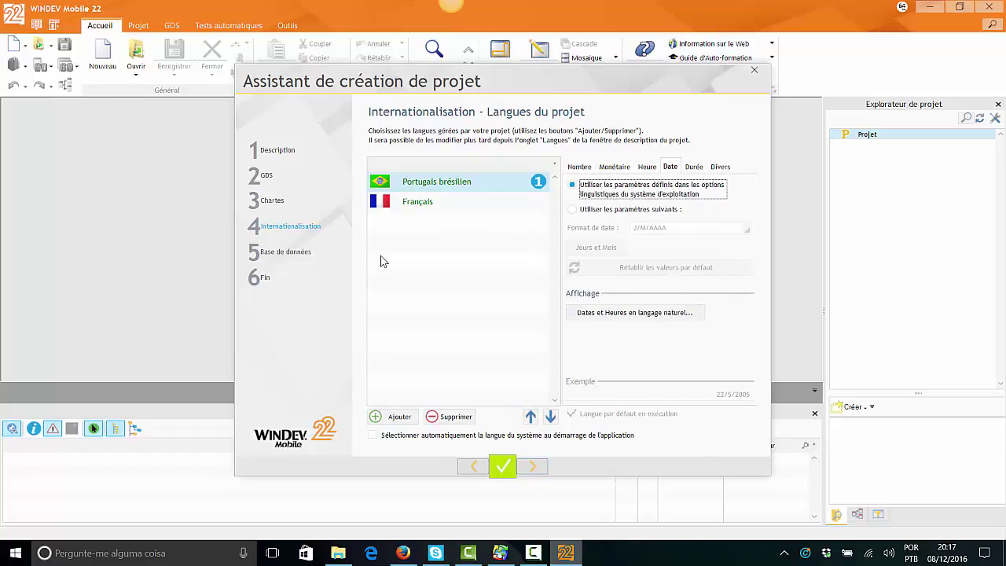
pyautogui.press('Down')
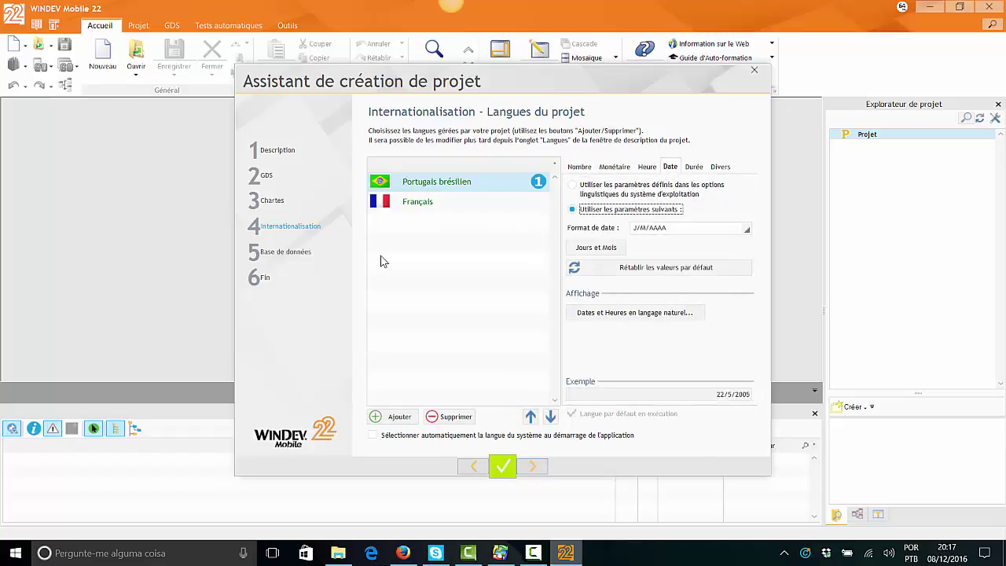
pyautogui.press('Tab')
pyautogui.hotkey('alt', 'Down')
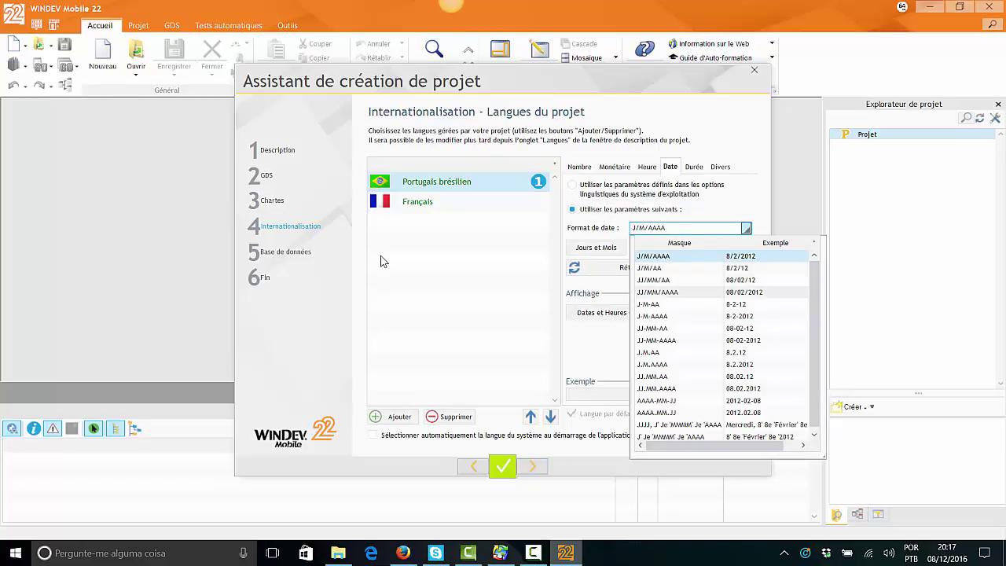
pyautogui.press('Down')
pyautogui.press('Down')
pyautogui.press('Down')
pyautogui.press('Return')
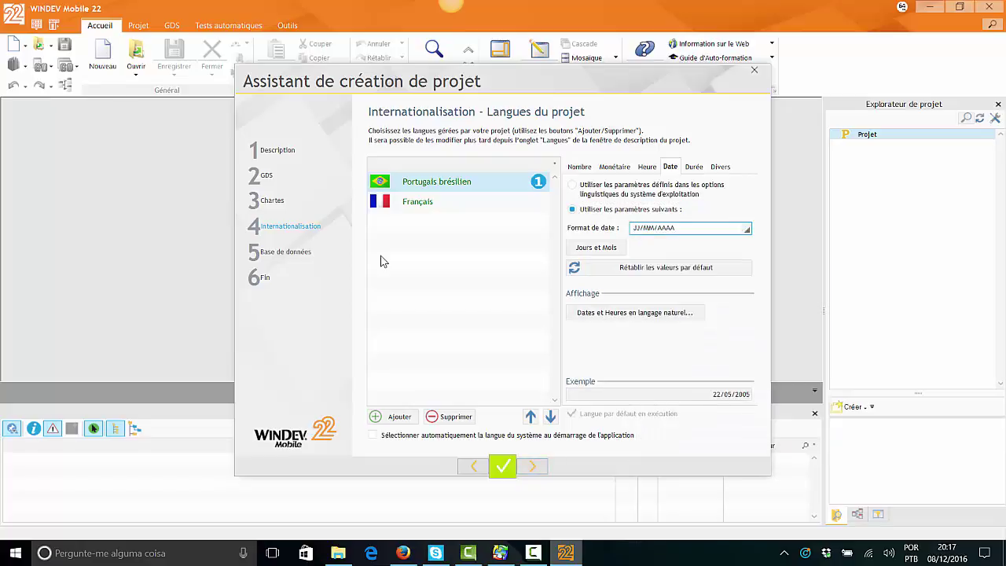
pyautogui.press('Return')
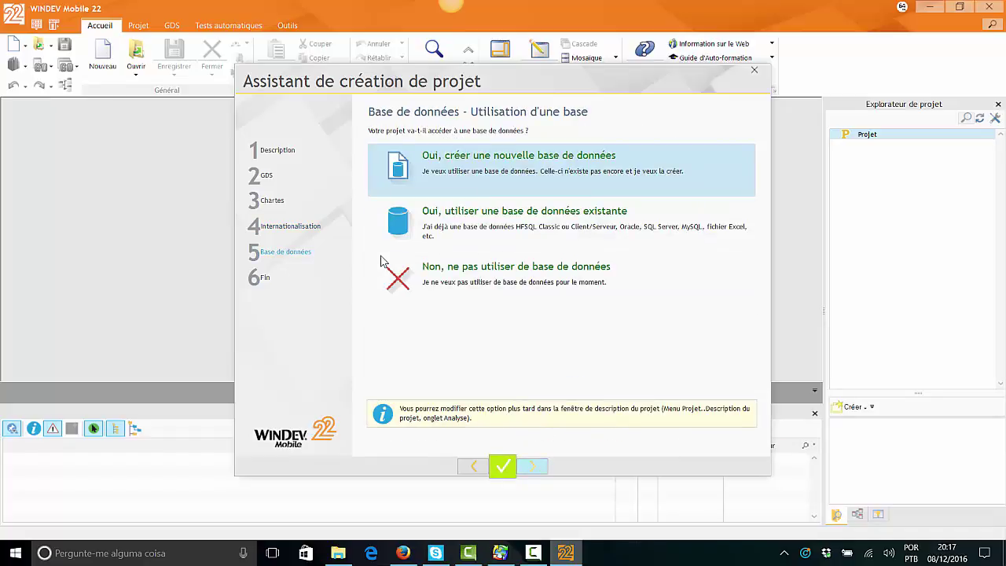
# Choose to create a new database with an analysis named WM22 and look through the available database types.
pyautogui.press('Return')
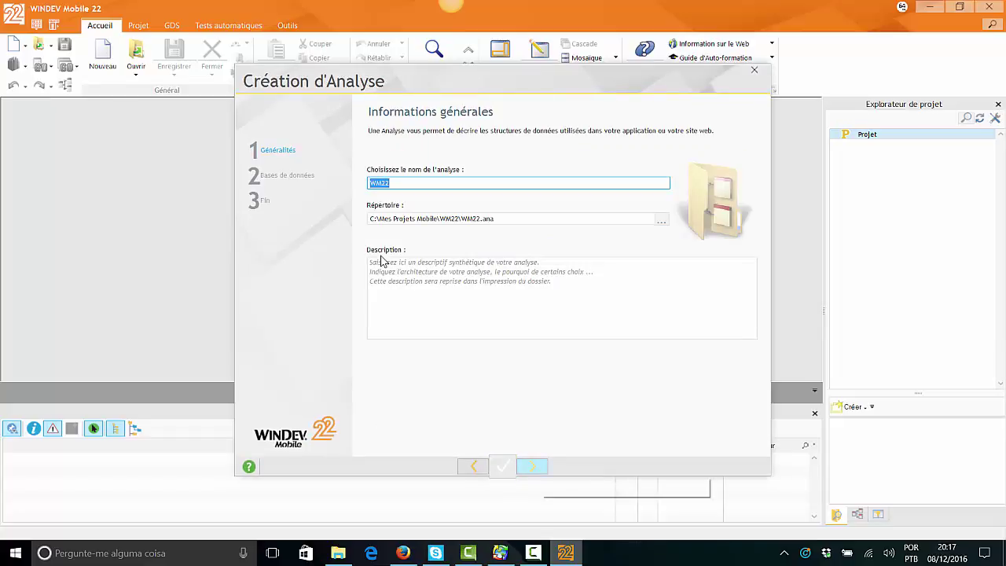
pyautogui.press('Return')
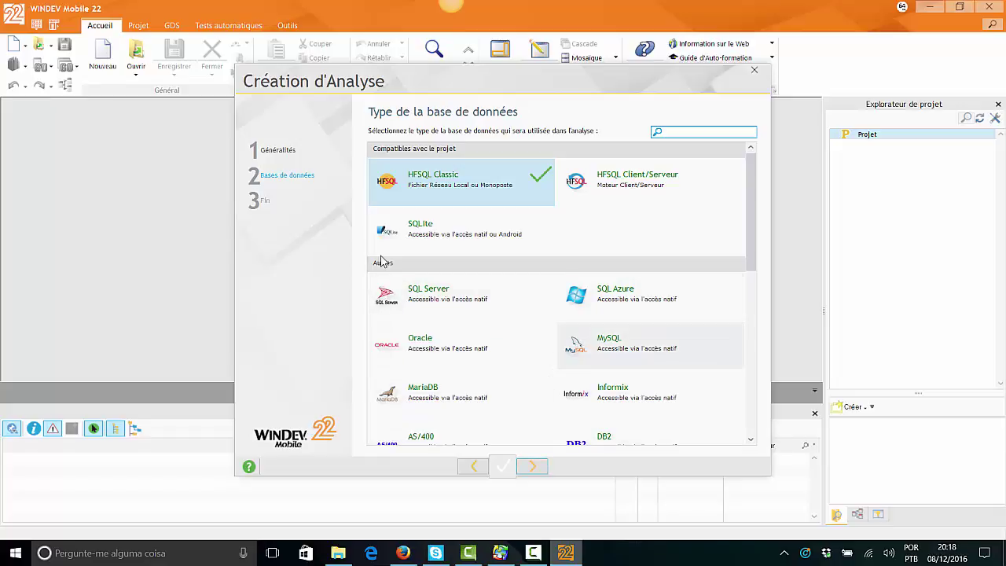
pyautogui.scroll(-10, 380, 262)
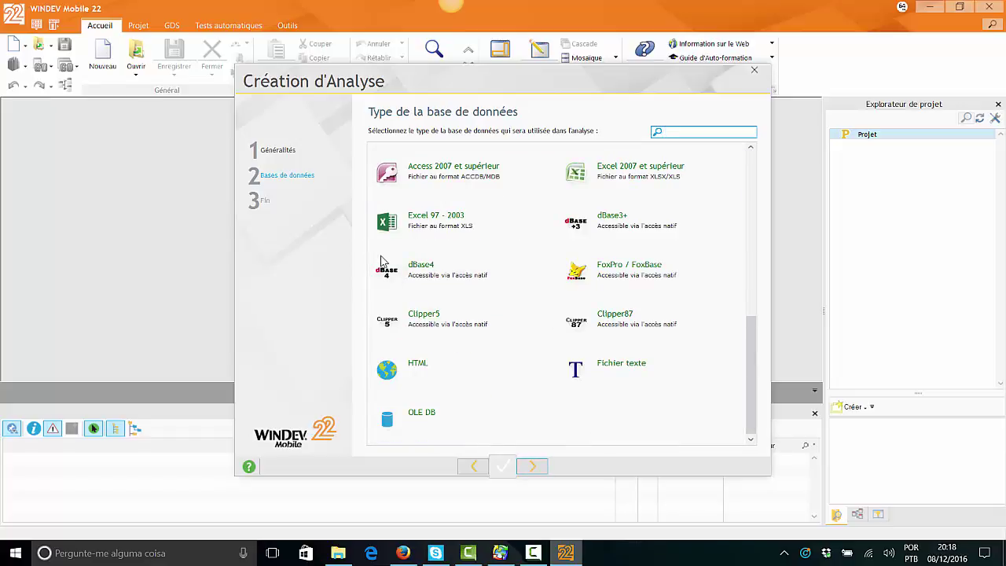
pyautogui.scroll(10, 381, 261)
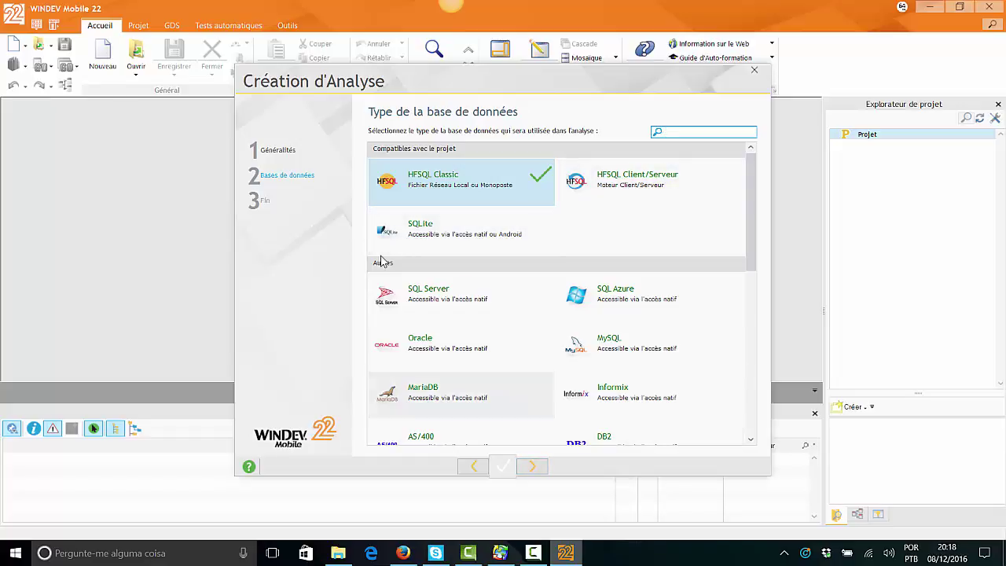
pyautogui.scroll(-10, 381, 262)
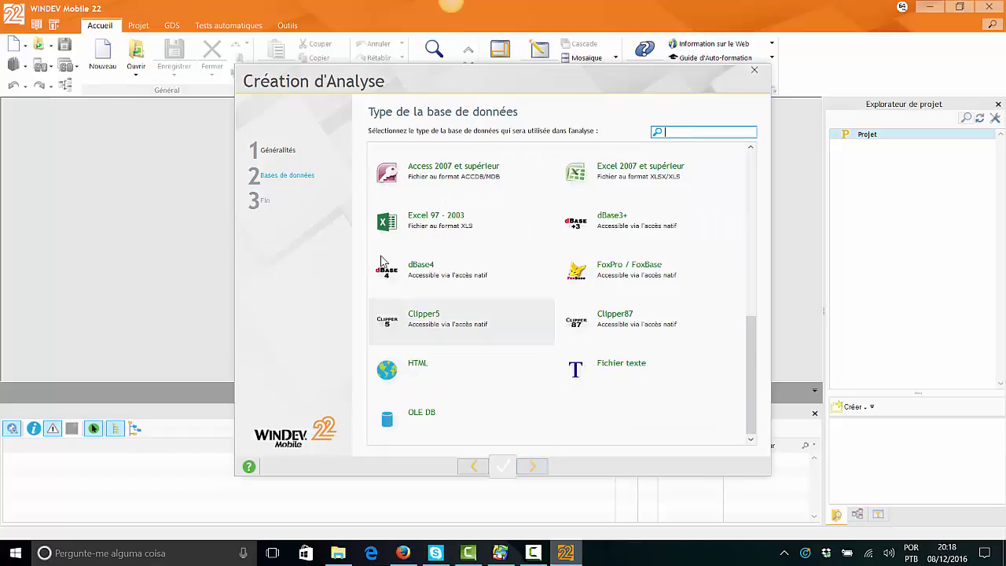
pyautogui.scroll(10, 380, 262)
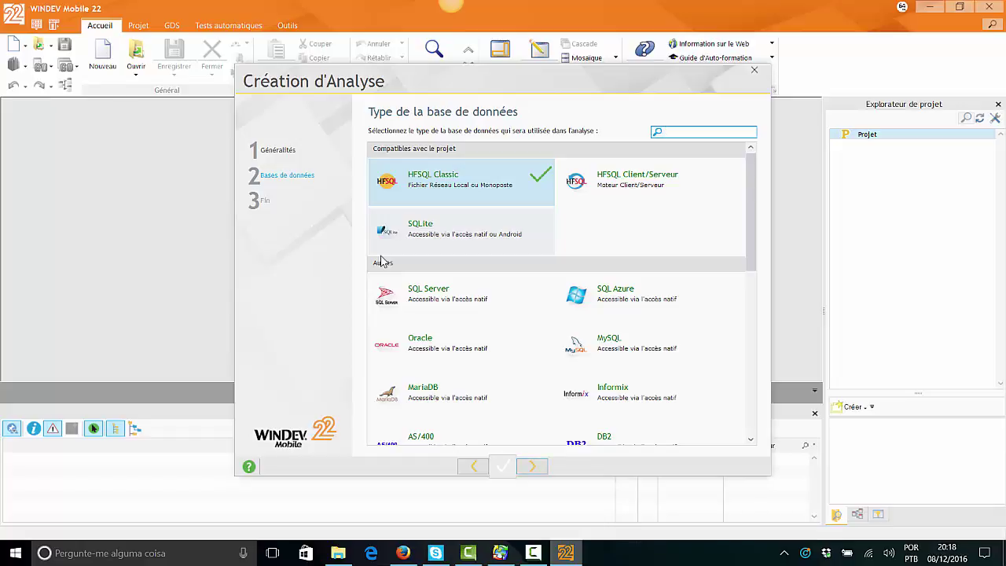
# Select HFSQL Classic as the database type and create the analysis.
pyautogui.press('Down')
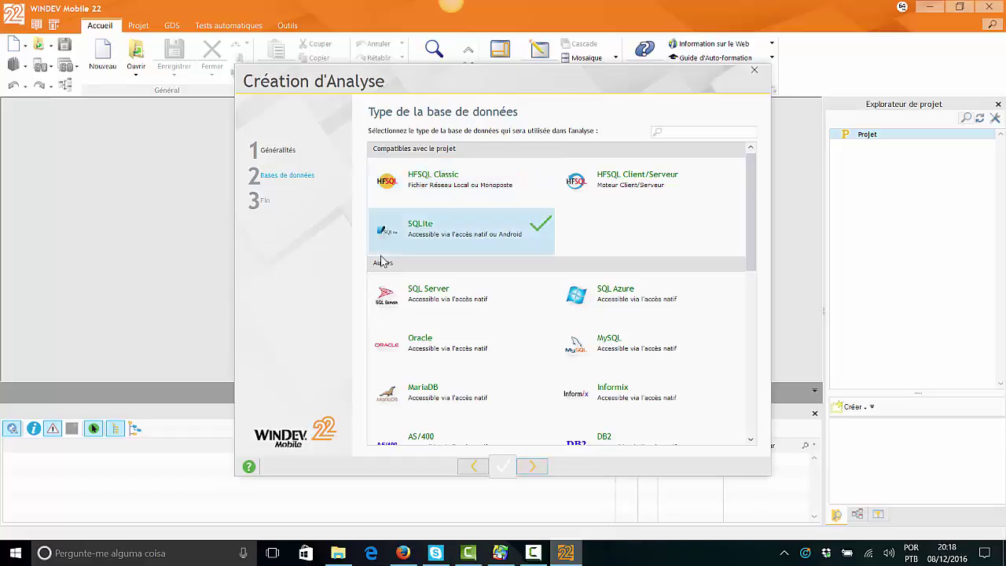
pyautogui.press('Up')
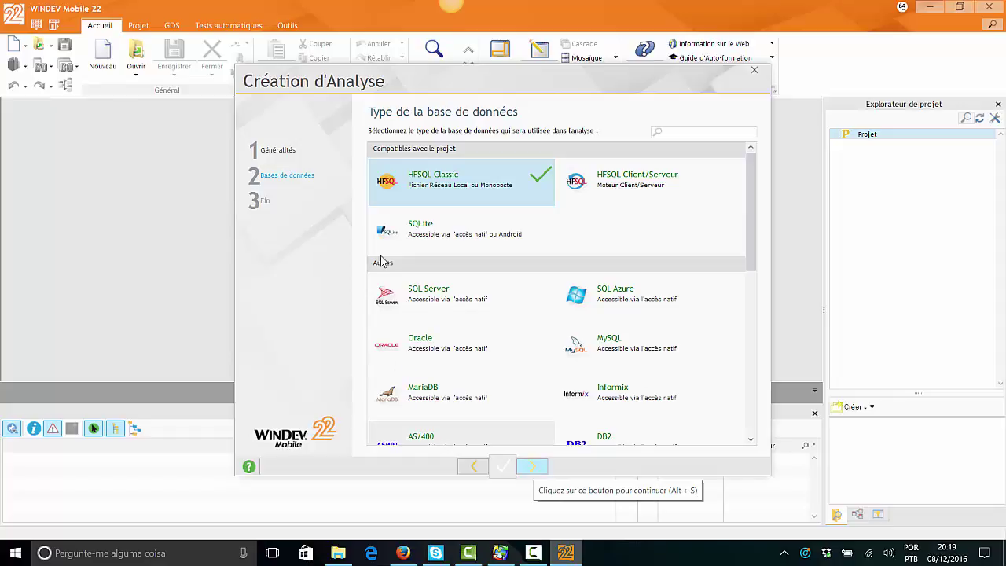
pyautogui.hotkey('alt', 's')
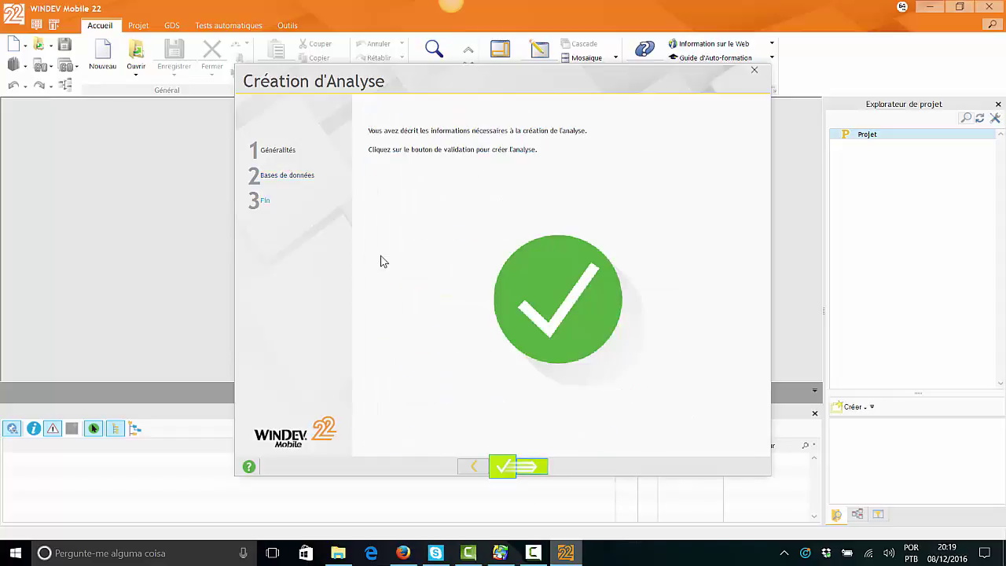
pyautogui.hotkey('alt', 's')
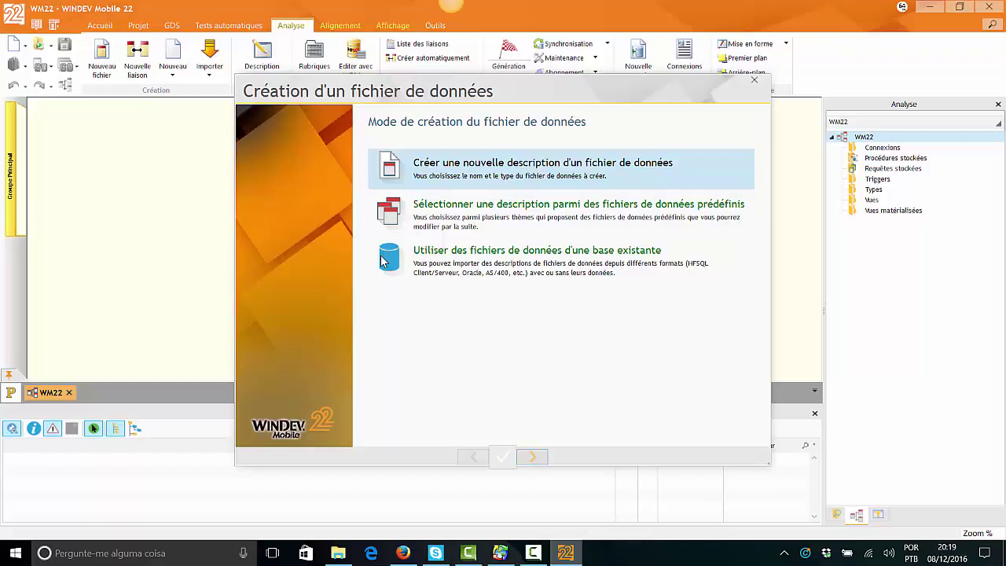
# Create a new HFSQL Classic data file description named t000_config with an 8-byte automatic identifier.
pyautogui.press('Return')
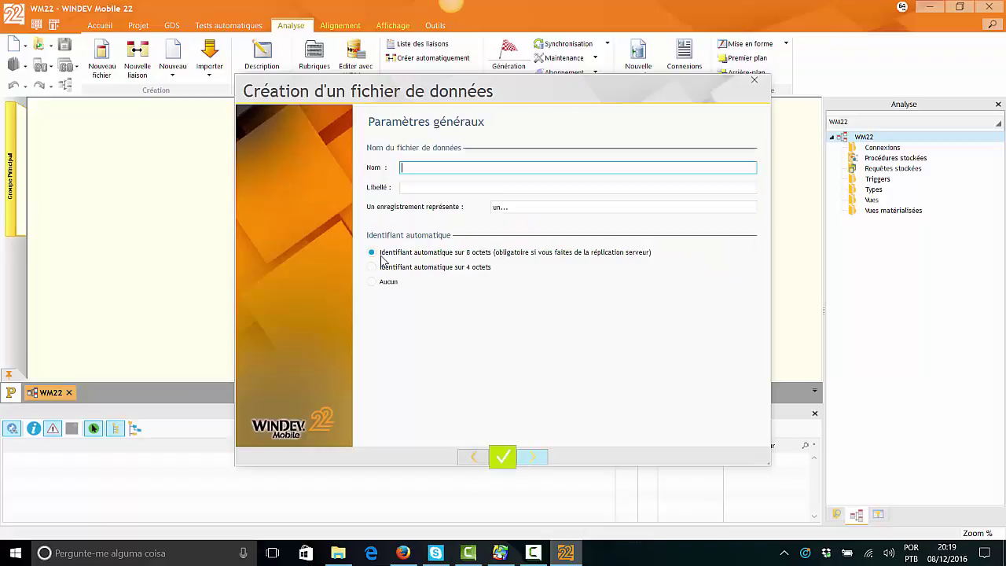
pyautogui.write('t000')
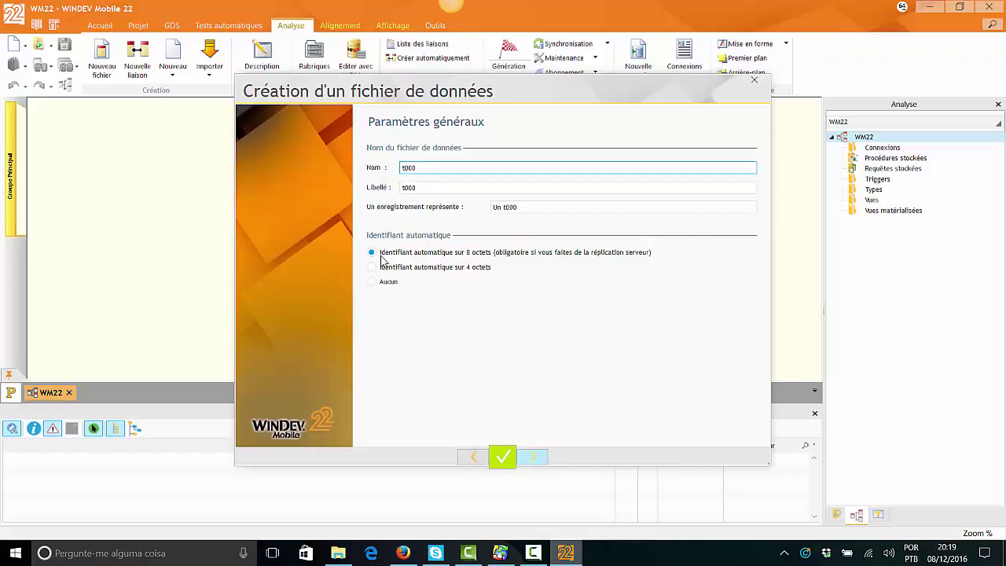
pyautogui.write('_config')
pyautogui.press('Return')
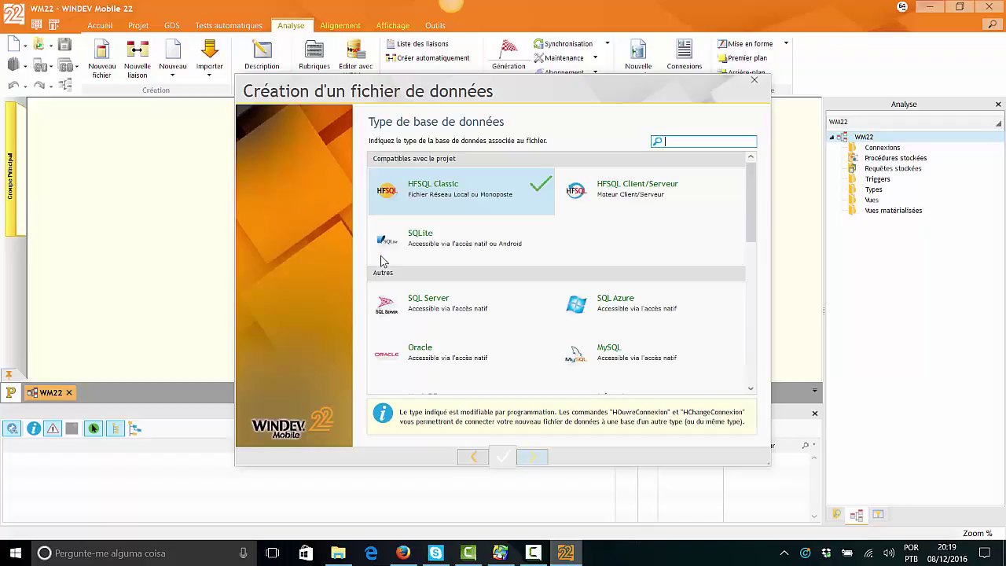
pyautogui.press('Return')
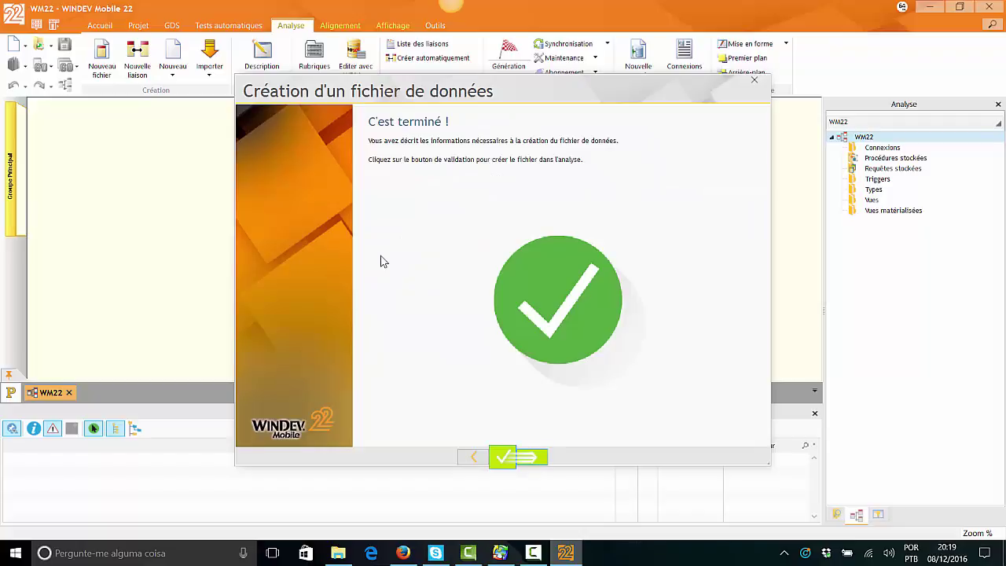
pyautogui.press('Return')
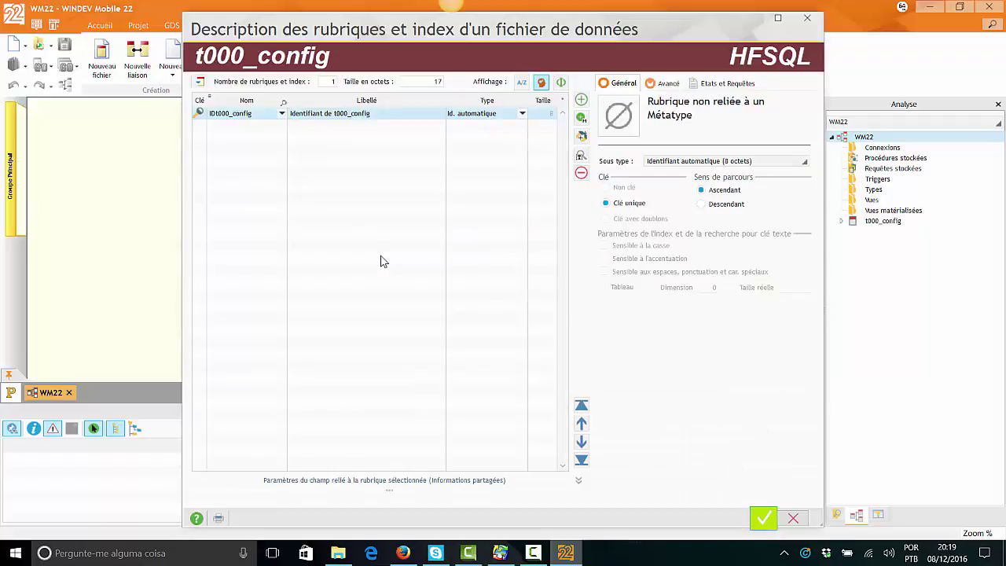
# Add an item named t0000_descricao to the t000_config data file.
pyautogui.write('t')
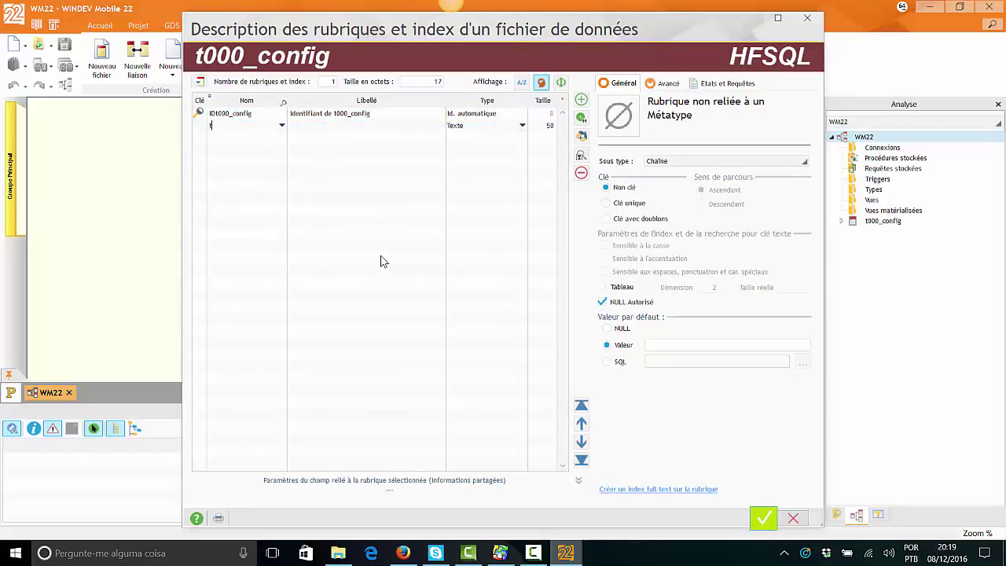
pyautogui.write('0000')
pyautogui.write('_descr')
pyautogui.write('icao')
pyautogui.press('Tab')
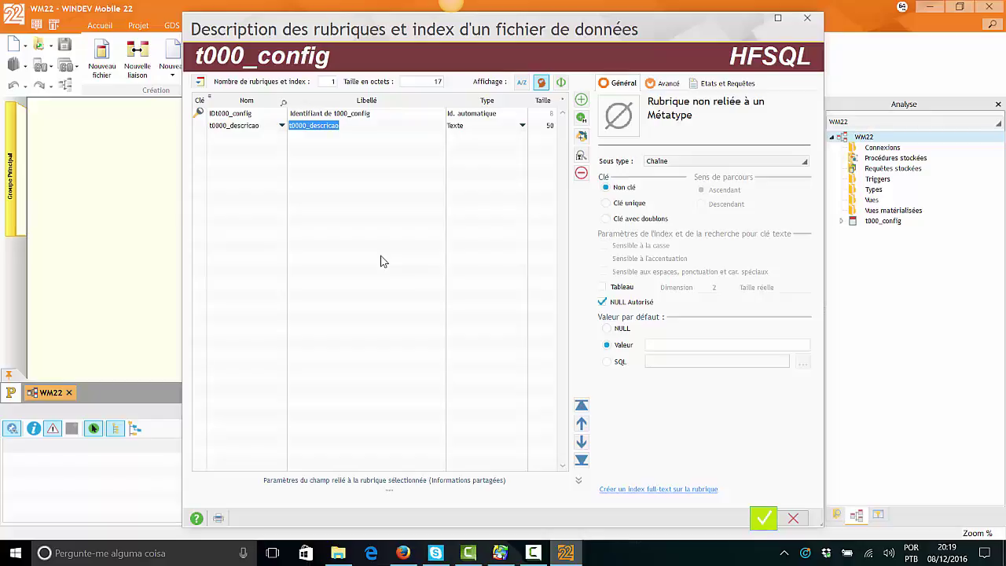
# Look through the available item types and keep Texte as the type of t0000_descricao.
pyautogui.press('Tab')
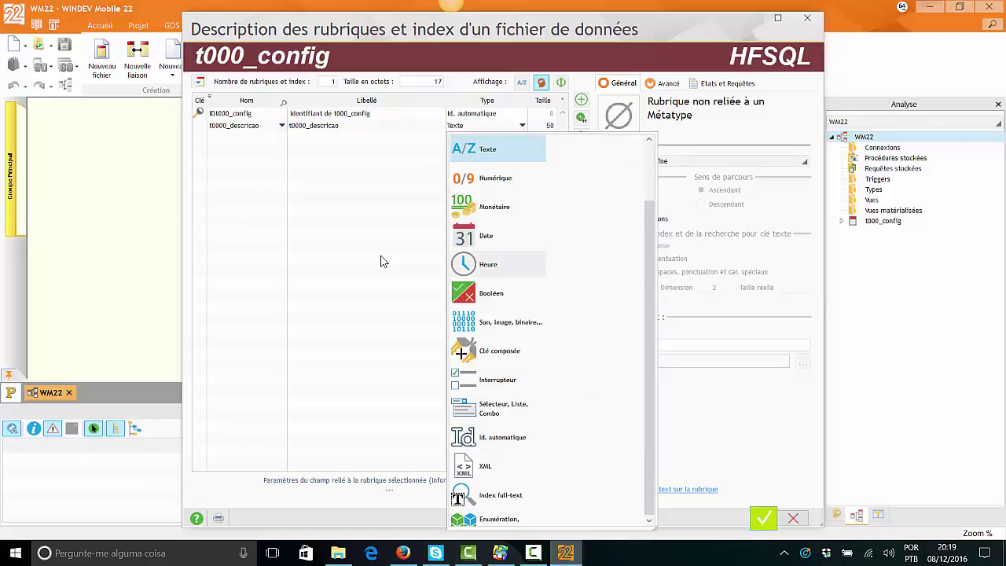
pyautogui.scroll(-3, 380, 261)
pyautogui.scroll(3, 380, 261)
pyautogui.scroll(-3, 380, 261)
pyautogui.scroll(3, 381, 261)
pyautogui.scroll(-3, 381, 261)
pyautogui.scroll(3, 380, 261)
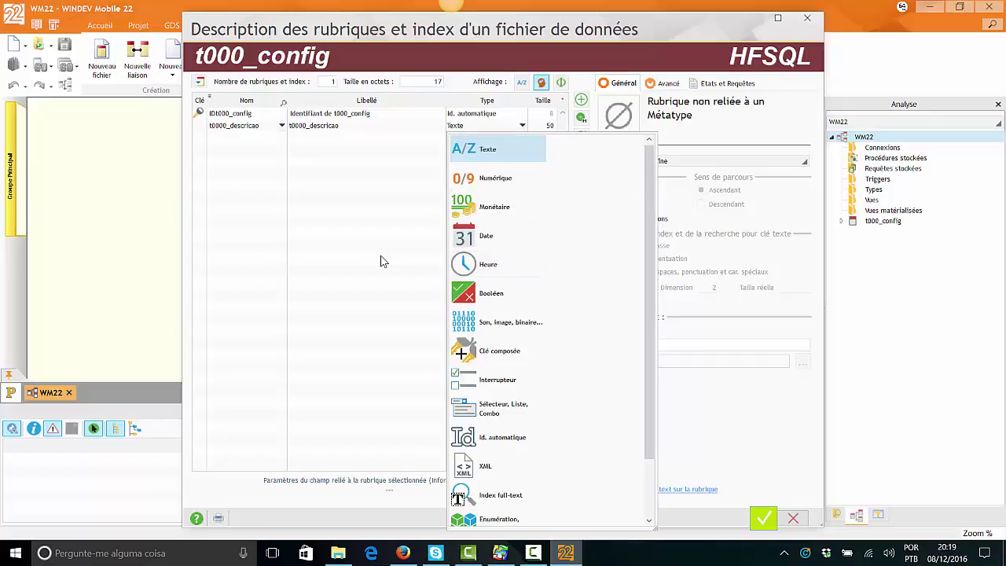
pyautogui.press('Tab')
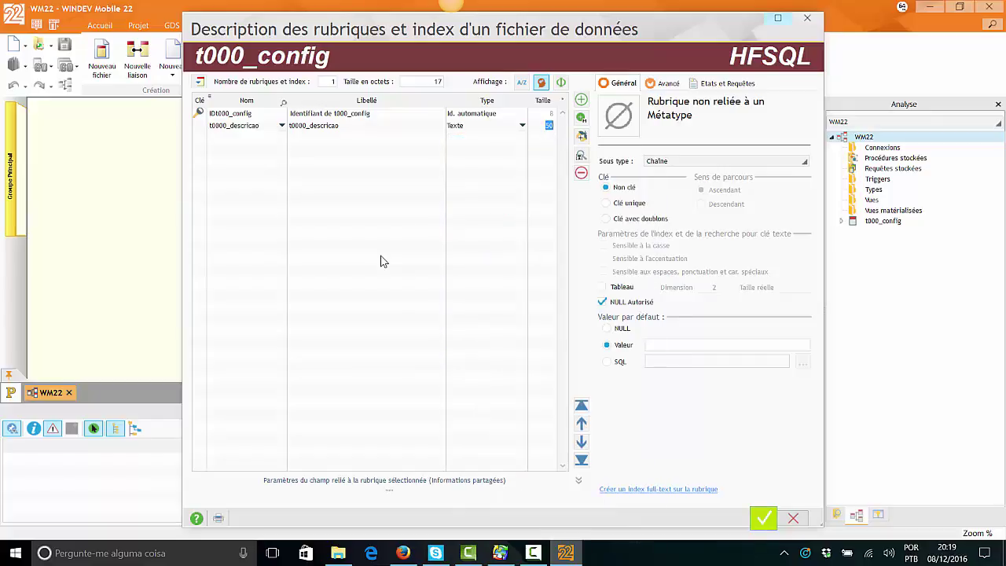
# Maximize the item description window and look over the full list of item types for t0000_descricao.
pyautogui.press('super+Up')
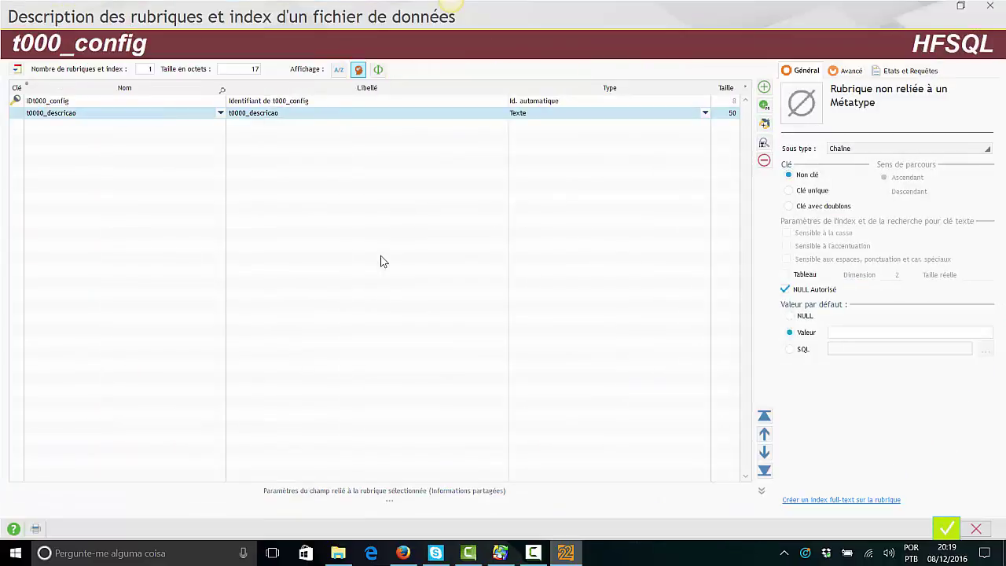
pyautogui.press('F4')
pyautogui.scroll(-2, 380, 261)
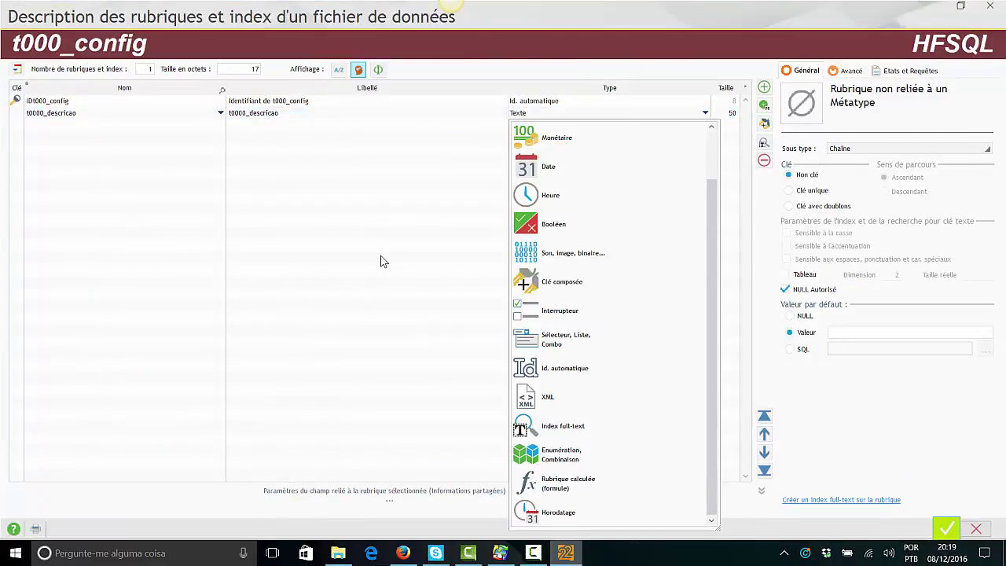
pyautogui.scroll(2, 380, 260)
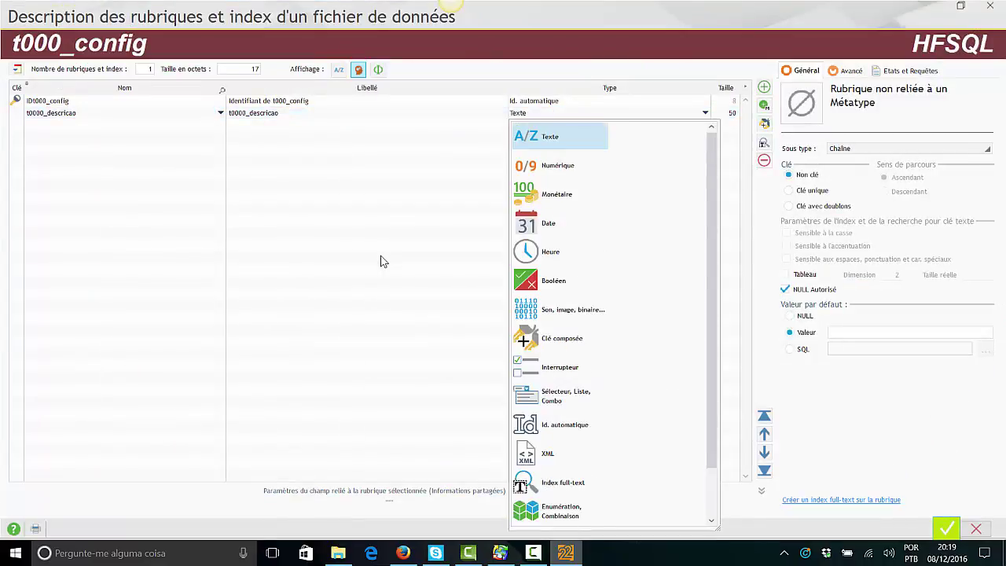
pyautogui.press('Tab')
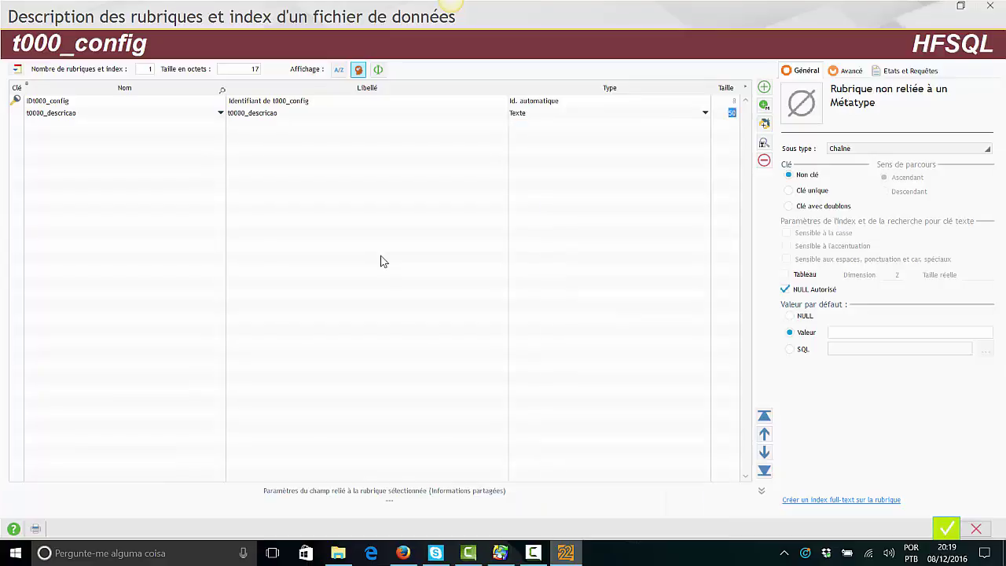
# Examine the parameters of the control linked to t0000_descricao, including its general, interface, detail, content and help settings.
pyautogui.press('Tab')
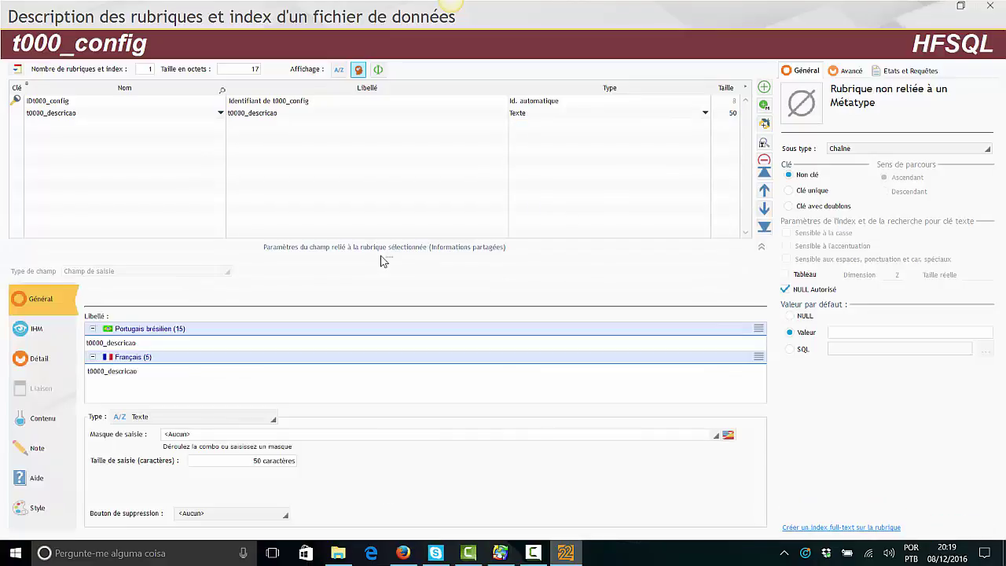
pyautogui.hotkey('ctrl', 'Tab')
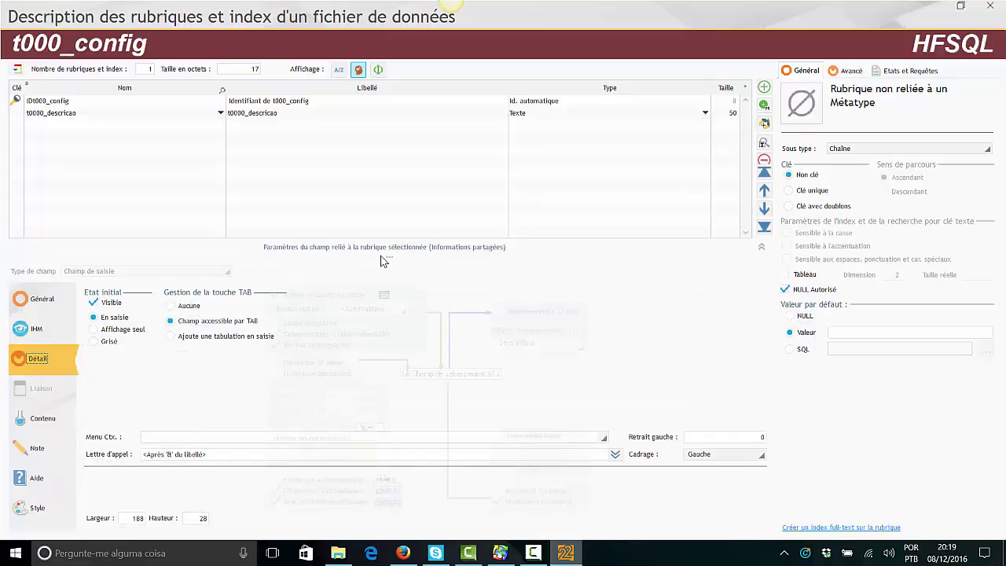
pyautogui.hotkey('ctrl', 'Tab')
pyautogui.hotkey('ctrl', 'Tab')
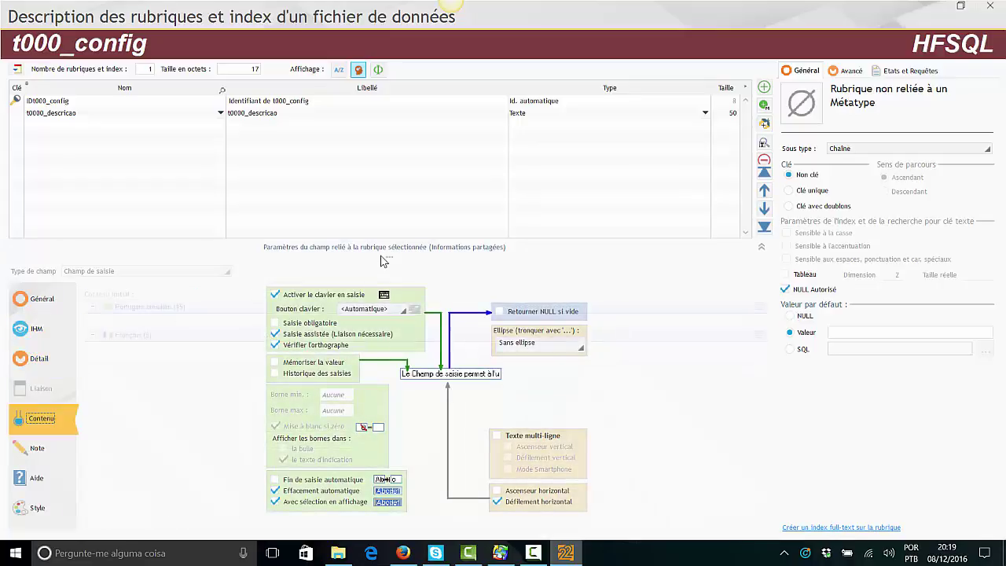
pyautogui.hotkey('ctrl', 'Tab')
pyautogui.hotkey('ctrl', 'Tab')
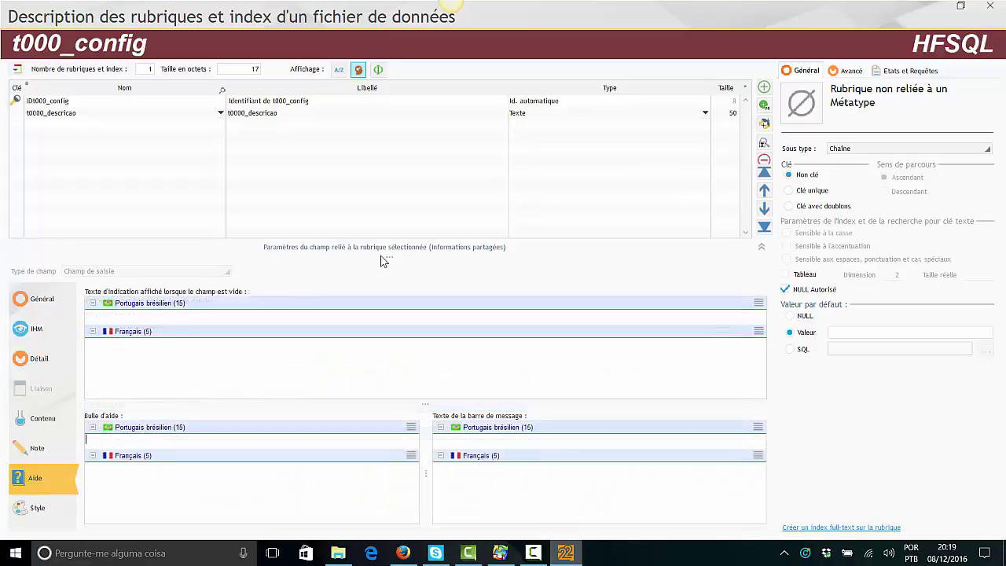
pyautogui.hotkey('ctrl', 'Tab')
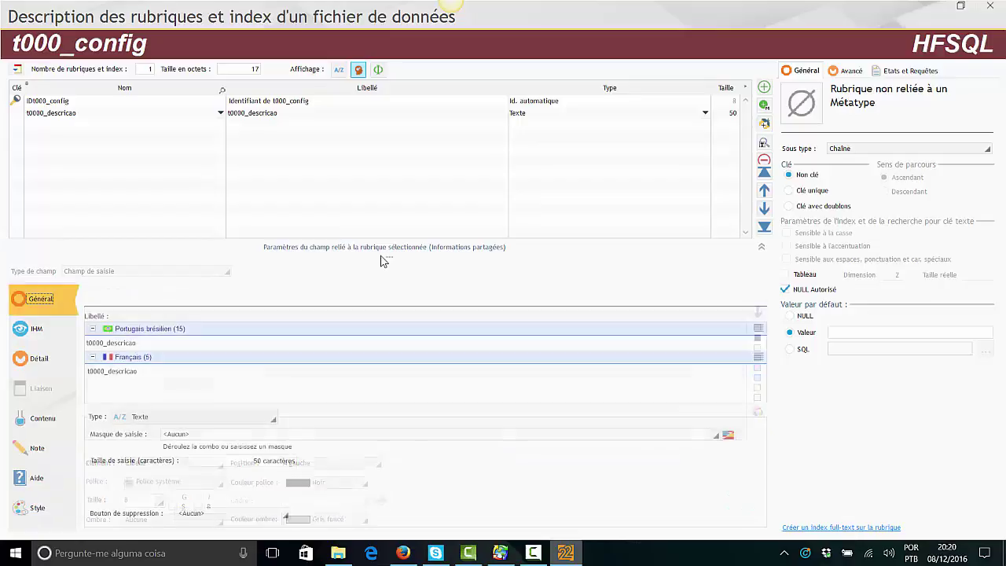
pyautogui.hotkey('ctrl', 'Tab')
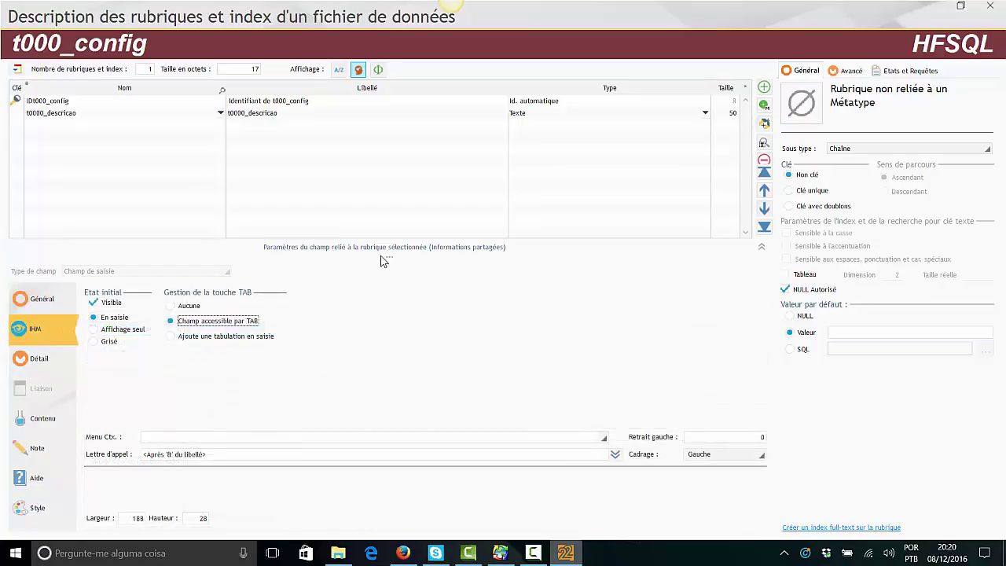
pyautogui.press('super+Down')
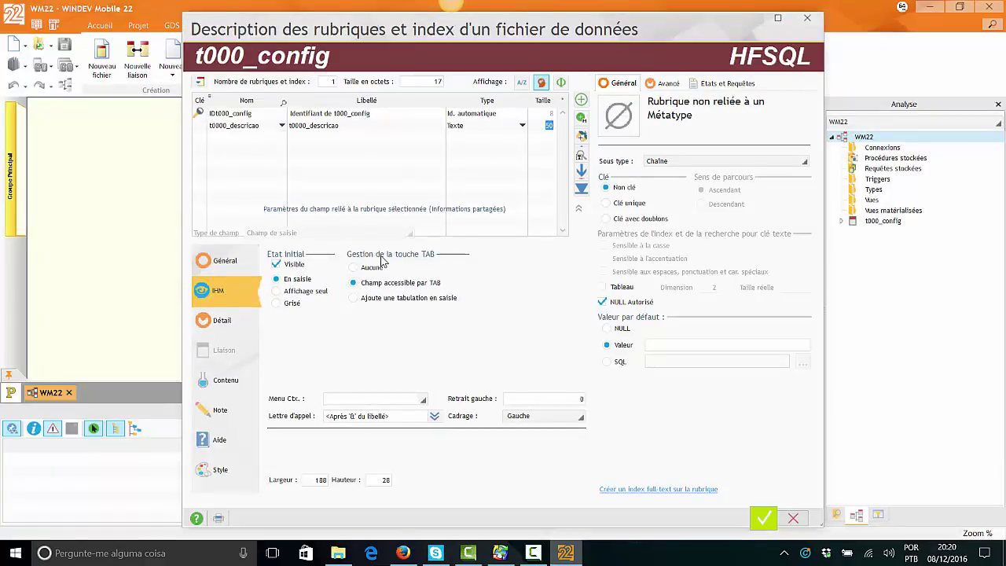
# Add another Texte item named t0000_vaalor to the t000_config data file.
pyautogui.press('Return')
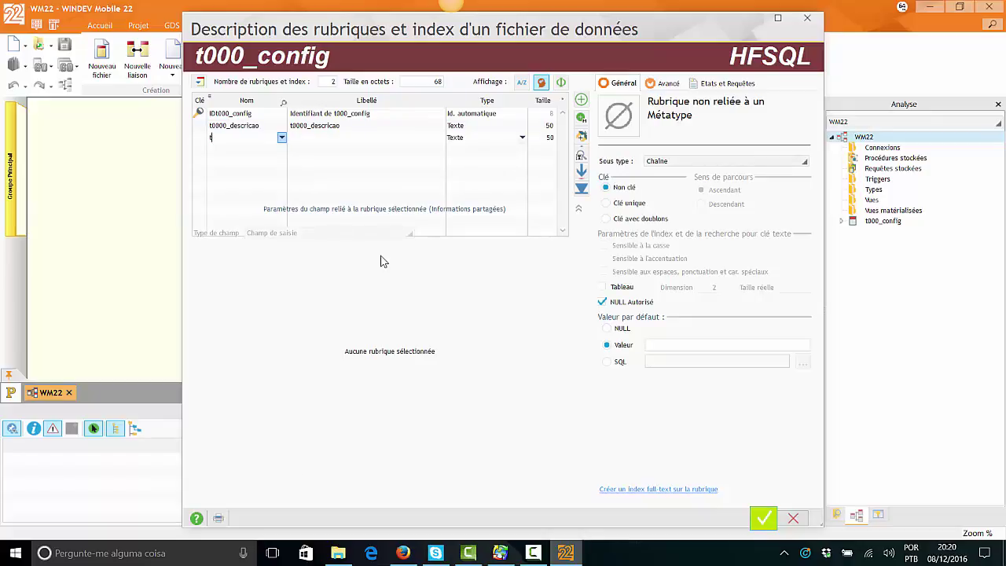
pyautogui.write('t0000_vaalor')
pyautogui.press('Tab')
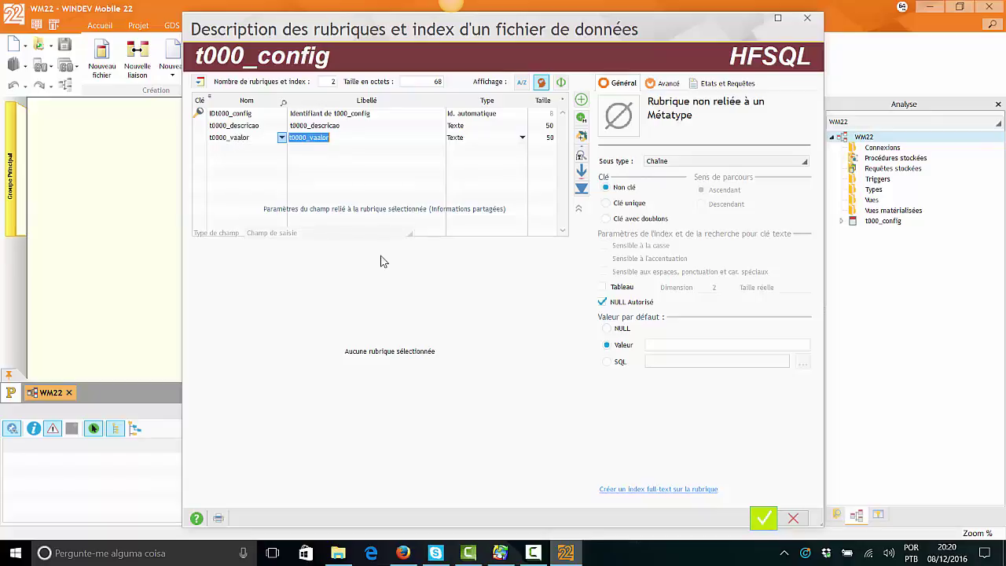
# Rename the automatic identifier item as t0000_id and validate the t000_config item description.
pyautogui.press('Up')
pyautogui.press('Up')
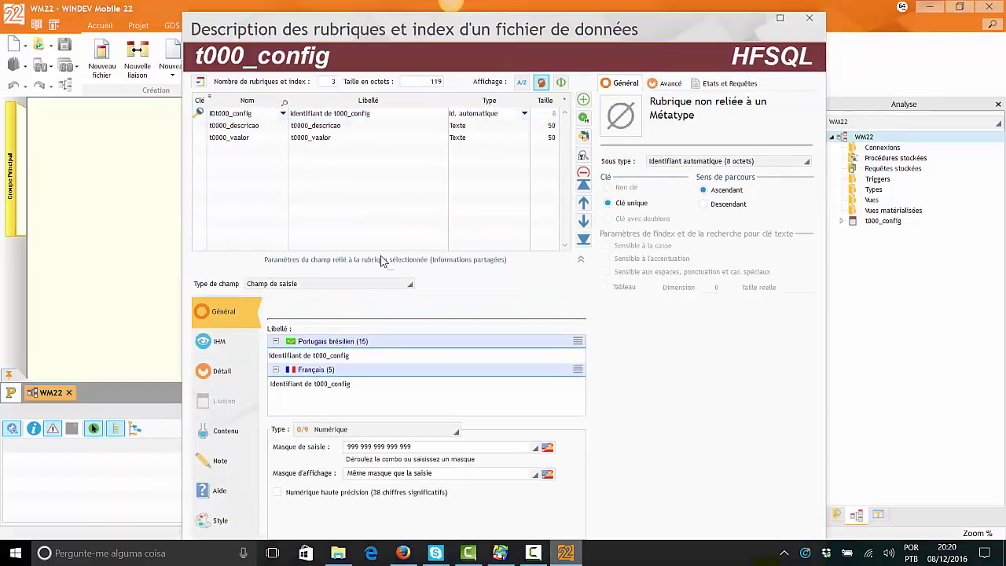
pyautogui.write('t0000')
pyautogui.press('BackSpace')
pyautogui.write('_')
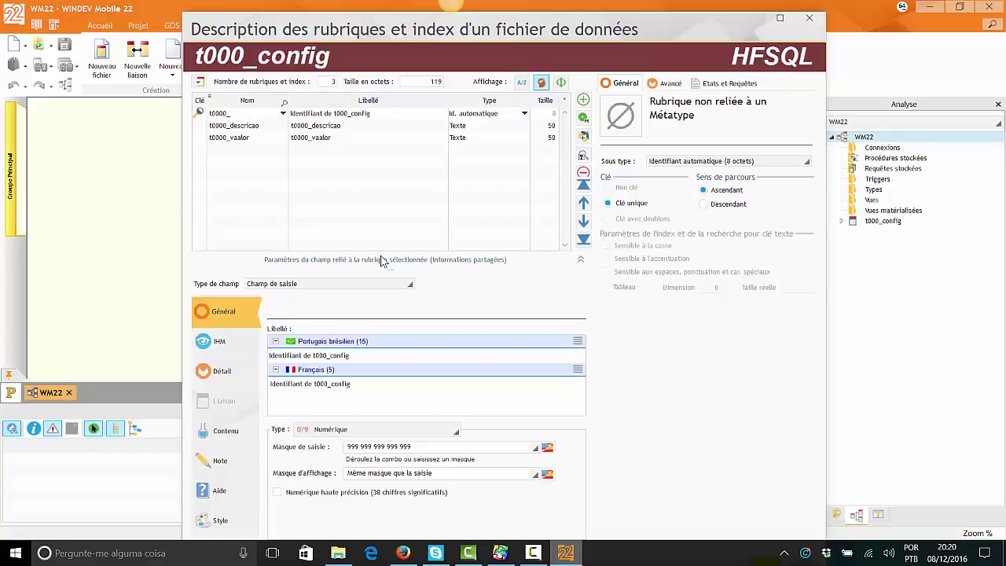
pyautogui.write('if')
pyautogui.write('id')
pyautogui.press('Tab')
pyautogui.press('Tab')
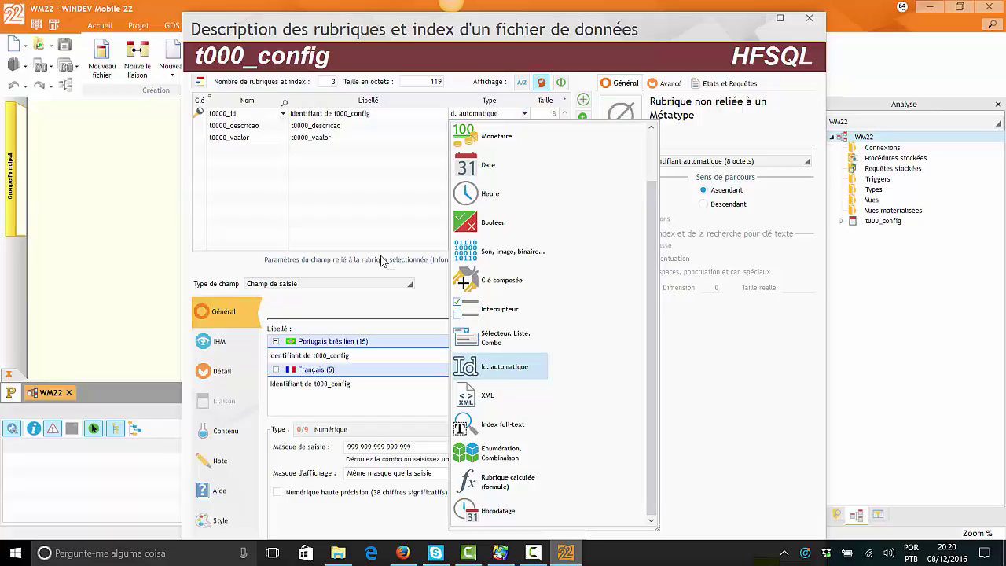
pyautogui.press('Tab')
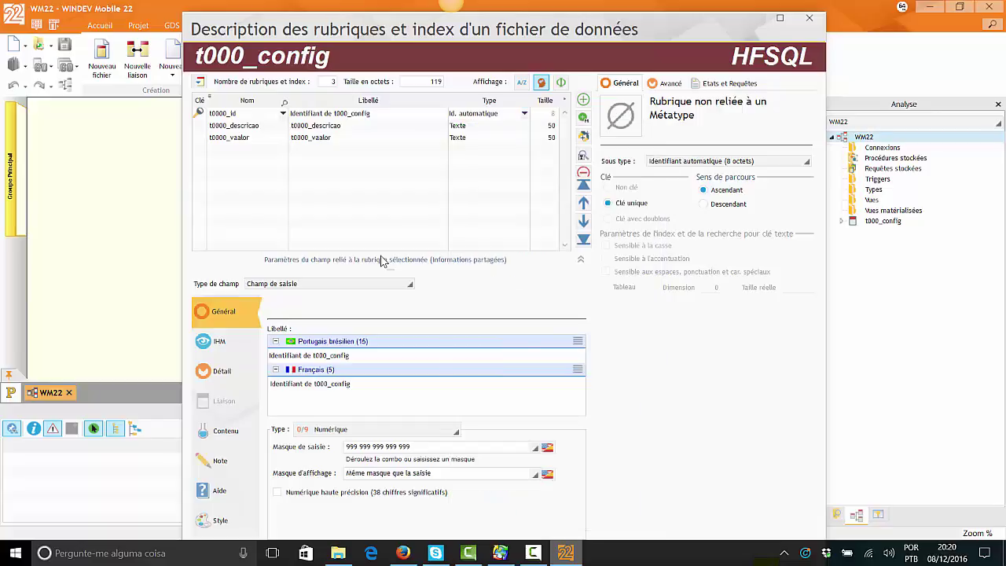
pyautogui.press('super+Up')
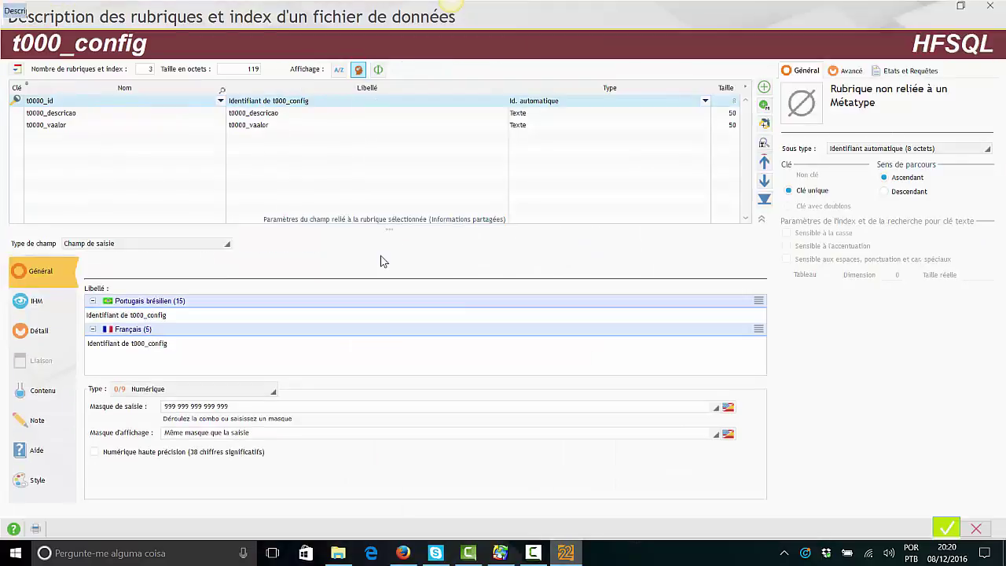
pyautogui.press('Return')
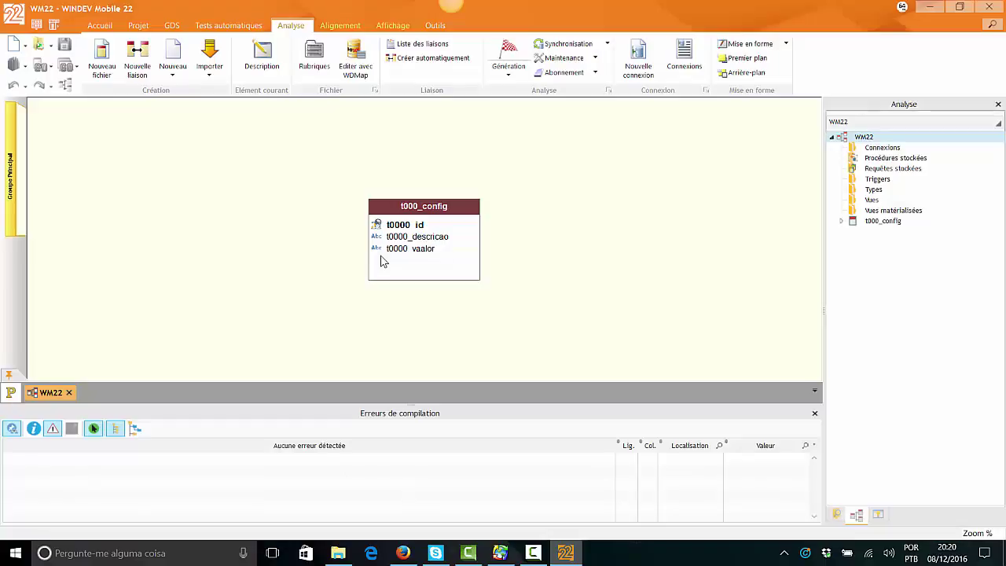
# Close the WM22 analysis, saving its modifications and applying them to the project.
pyautogui.hotkey('ctrl', 'n')
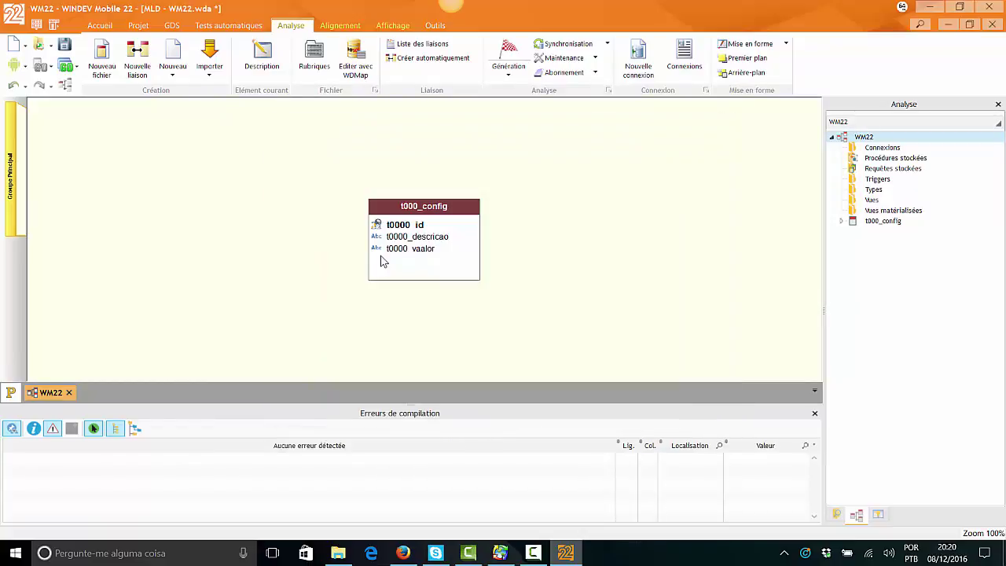
pyautogui.hotkey('ctrl', 'F4')
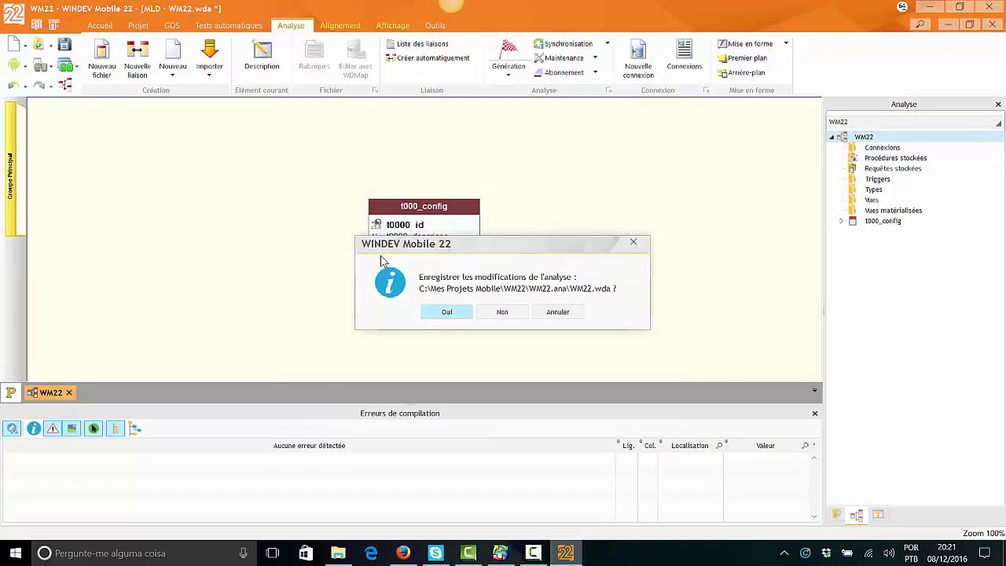
pyautogui.press('Return')
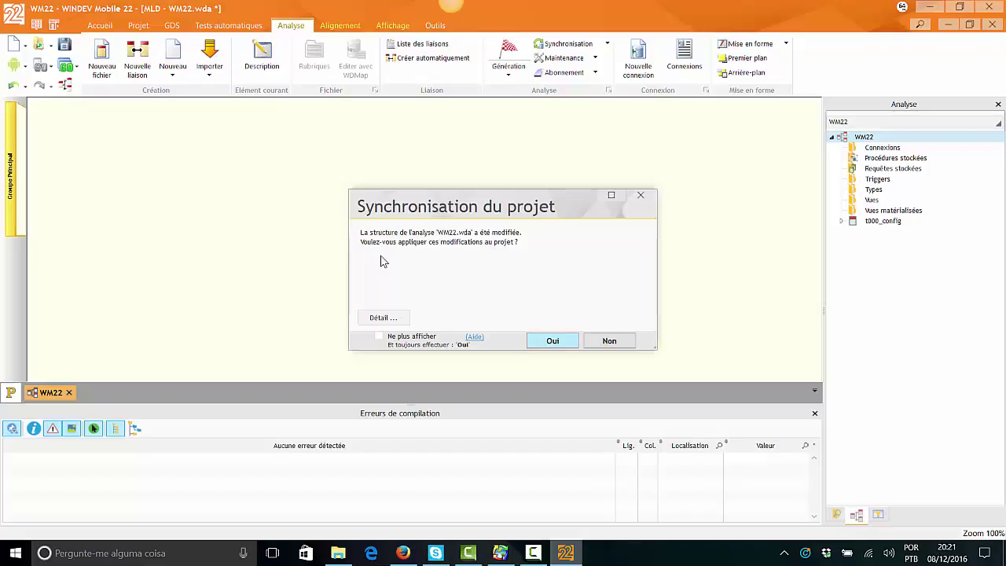
pyautogui.press('Return')
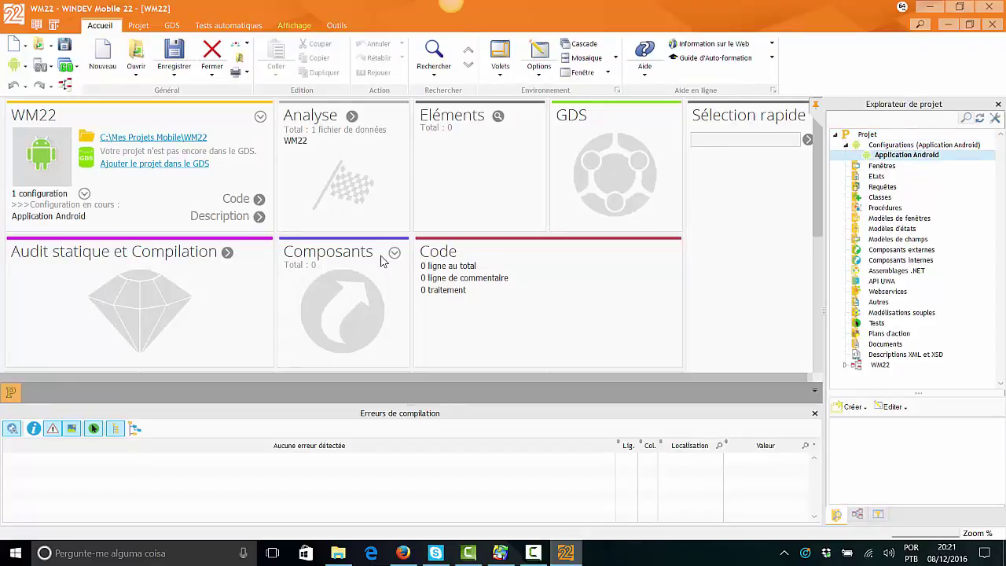
# Open the description of the Application Android configuration and set its Unicode option to ANSI mode.
pyautogui.hotkey('shift', 'F10')
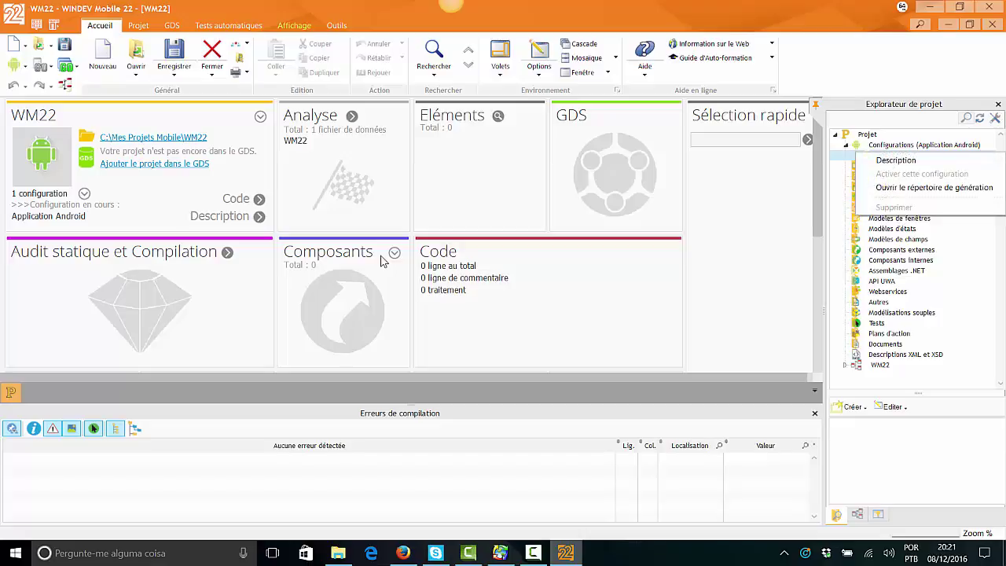
pyautogui.press('Down')
pyautogui.press('Return')
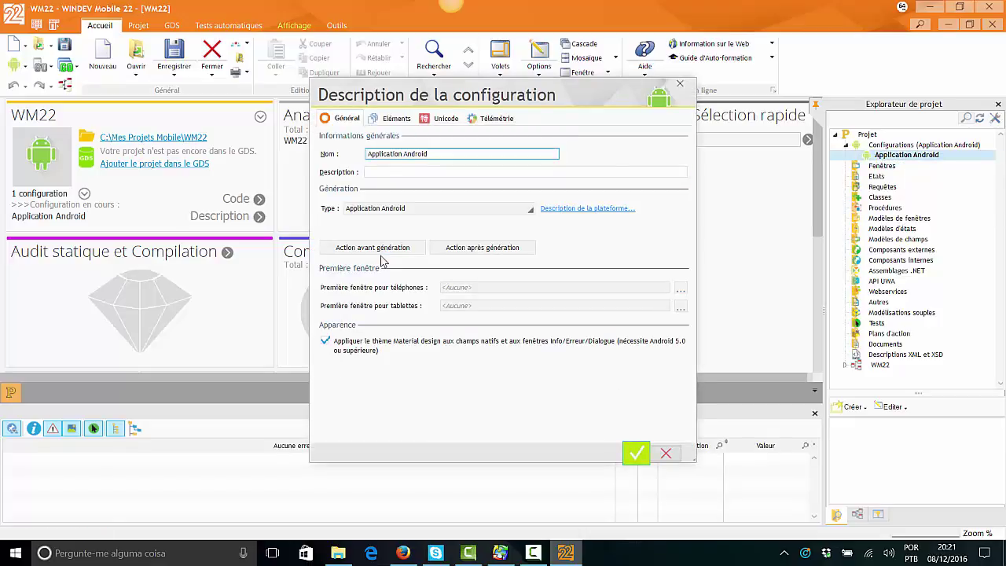
pyautogui.hotkey('shift', 'Tab')
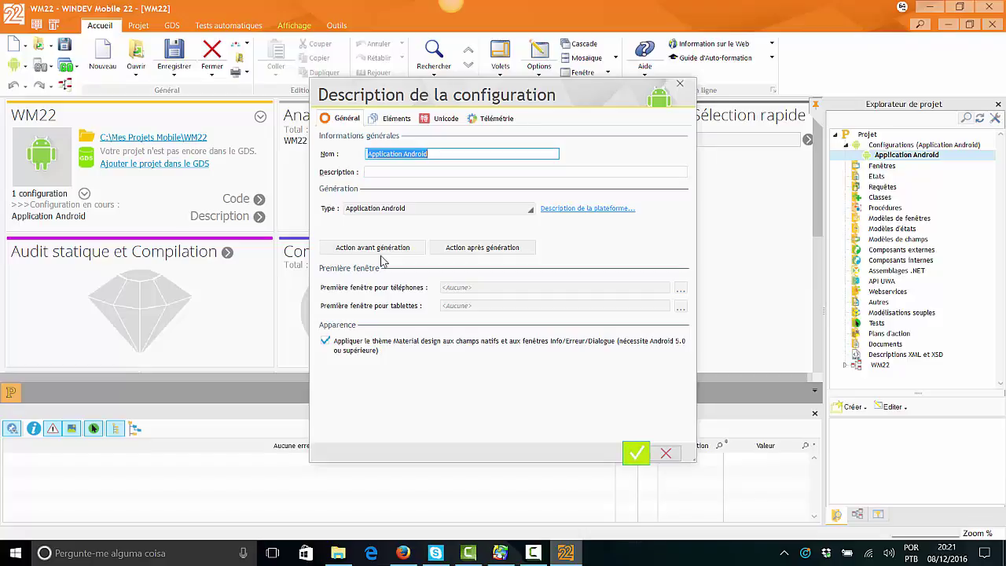
pyautogui.press('Tab')
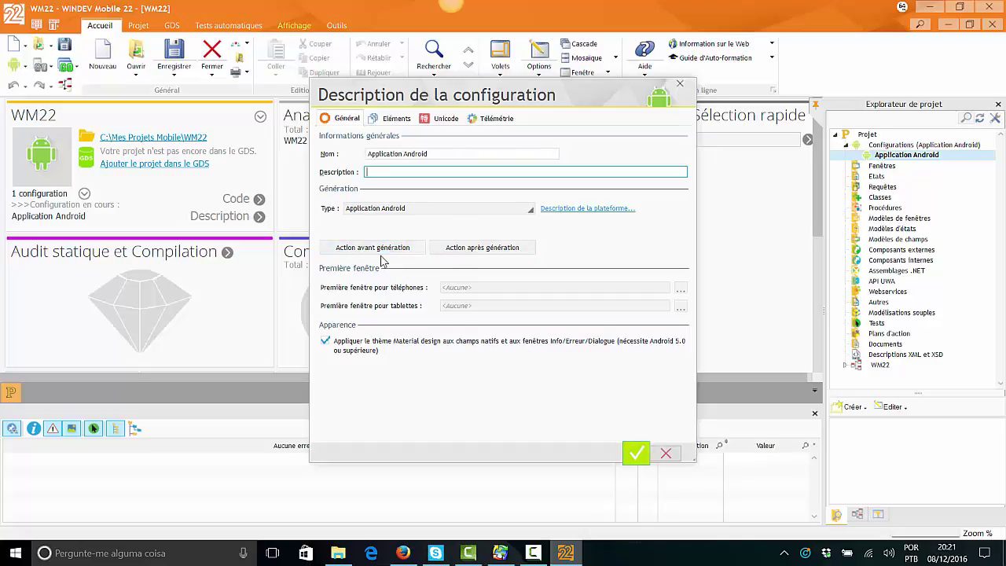
pyautogui.hotkey('ctrl', 'Tab')
pyautogui.hotkey('ctrl', 'Tab')
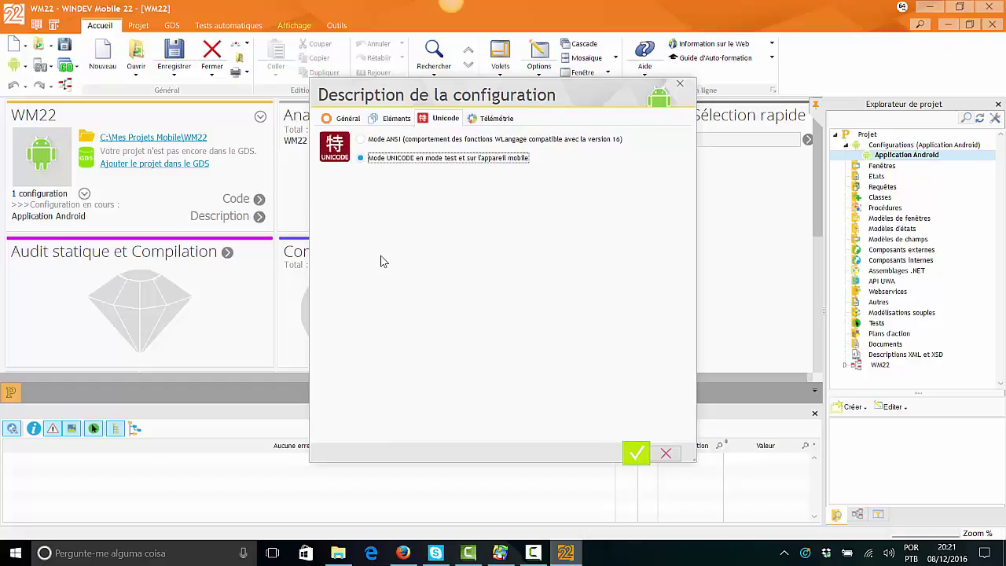
pyautogui.press('Up')
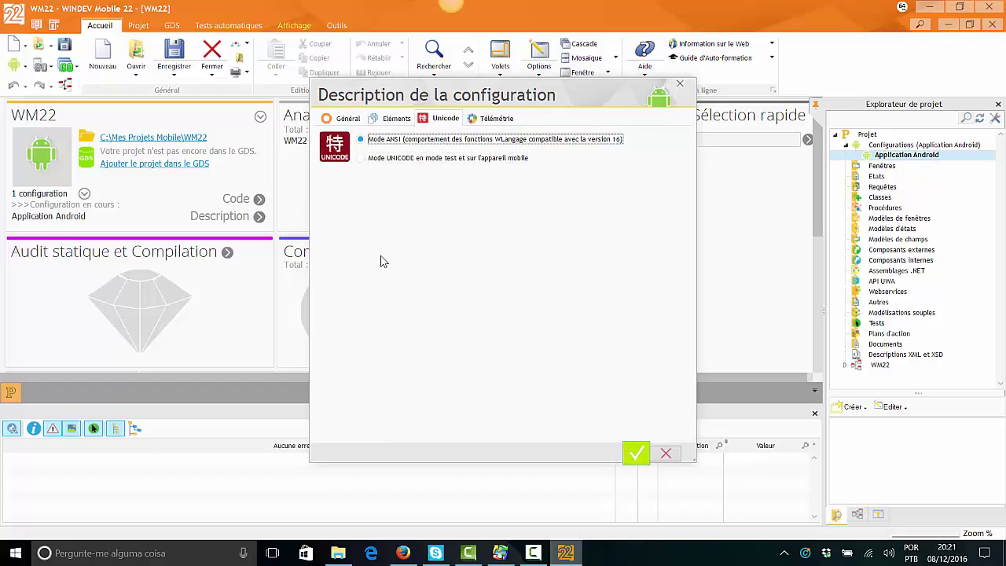
# Review the configuration's telemetry, elements and general settings, including the action to run after generation.
pyautogui.hotkey('ctrl', 'Tab')
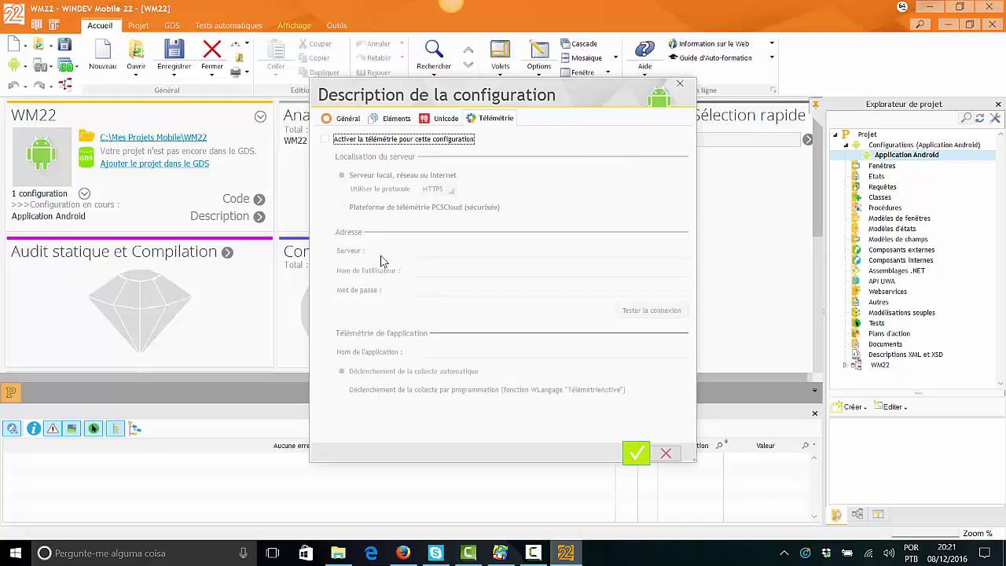
pyautogui.hotkey('ctrl', 'shift', 'Tab')
pyautogui.hotkey('ctrl', 'Tab')
pyautogui.hotkey('ctrl', 'shift', 'Tab')
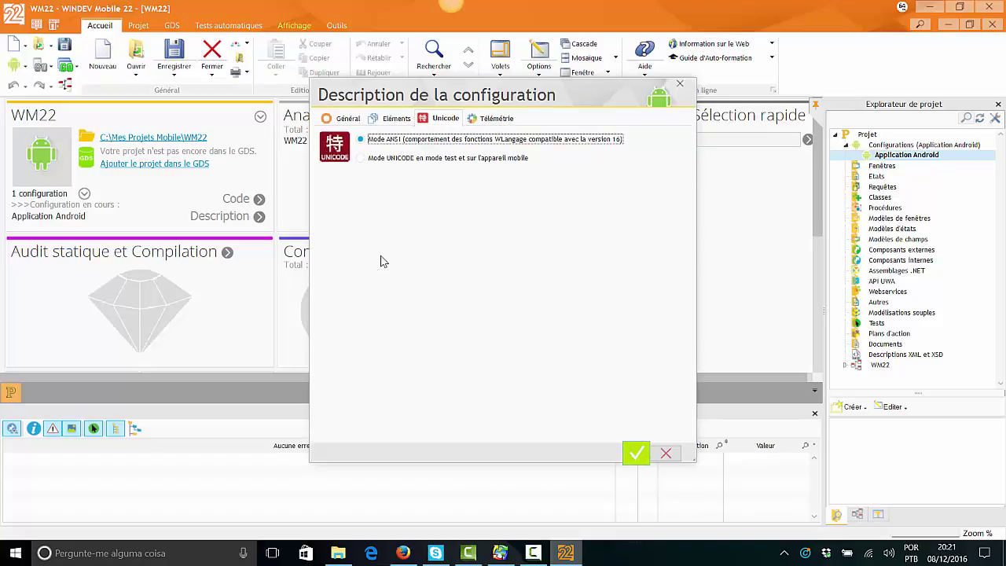
pyautogui.hotkey('ctrl', 'shift', 'Tab')
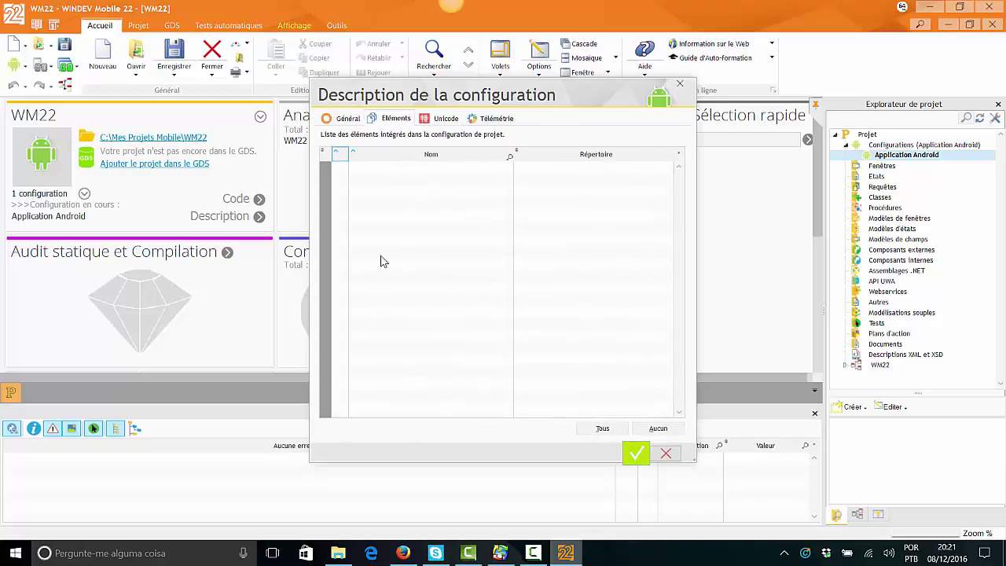
pyautogui.hotkey('ctrl', 'shift', 'Tab')
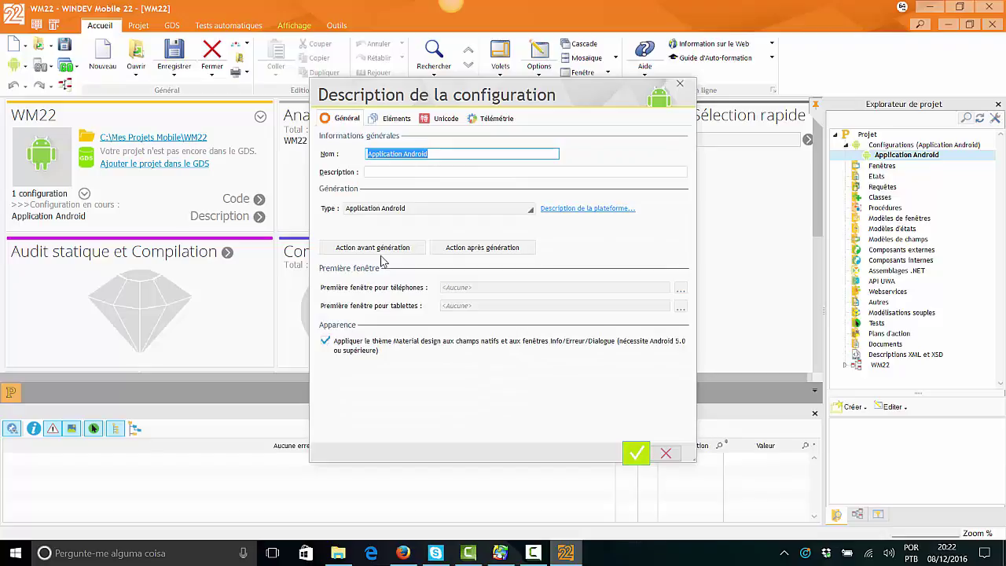
pyautogui.press('Return')
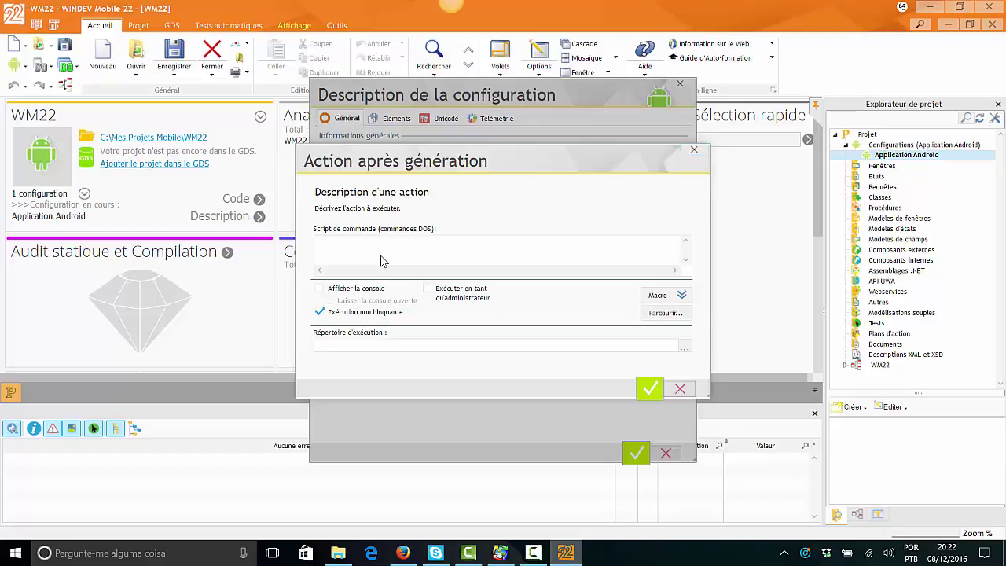
pyautogui.press('Return')
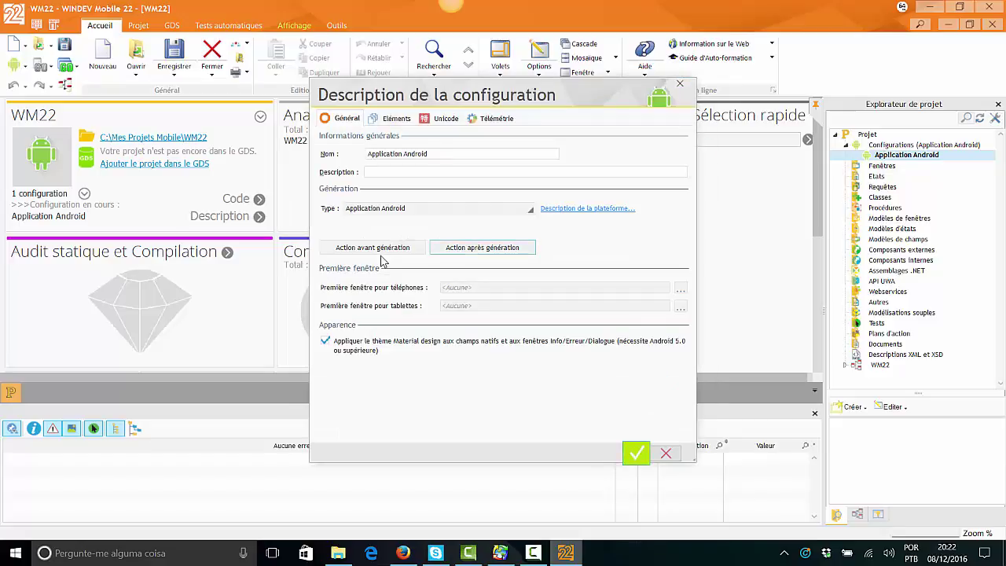
# Check the configuration's action to run before generation and validate the Application Android configuration description.
pyautogui.hotkey('shift', 'Tab')
pyautogui.press('Return')
pyautogui.press('Return')
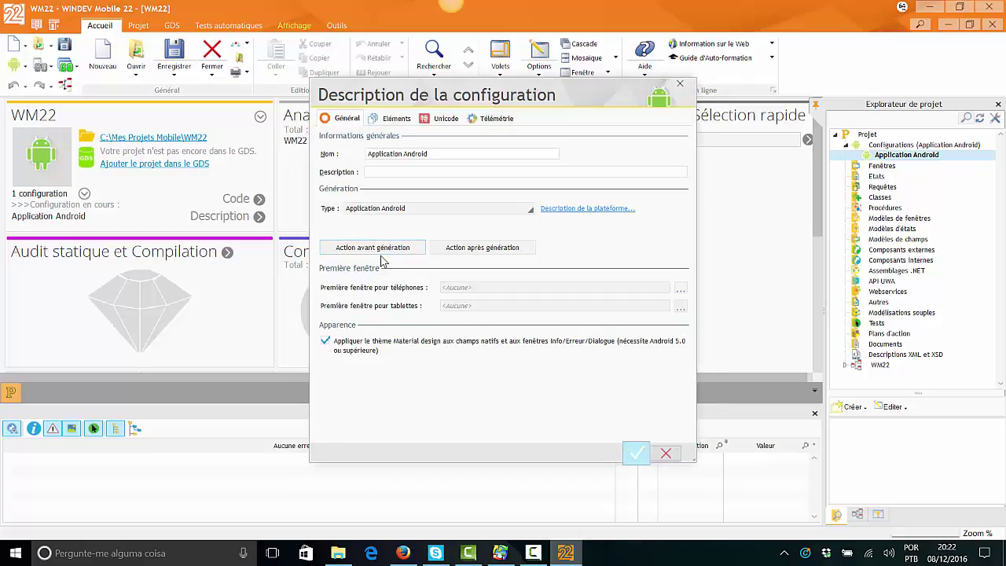
pyautogui.click(636, 452)
pyautogui.press('Return')
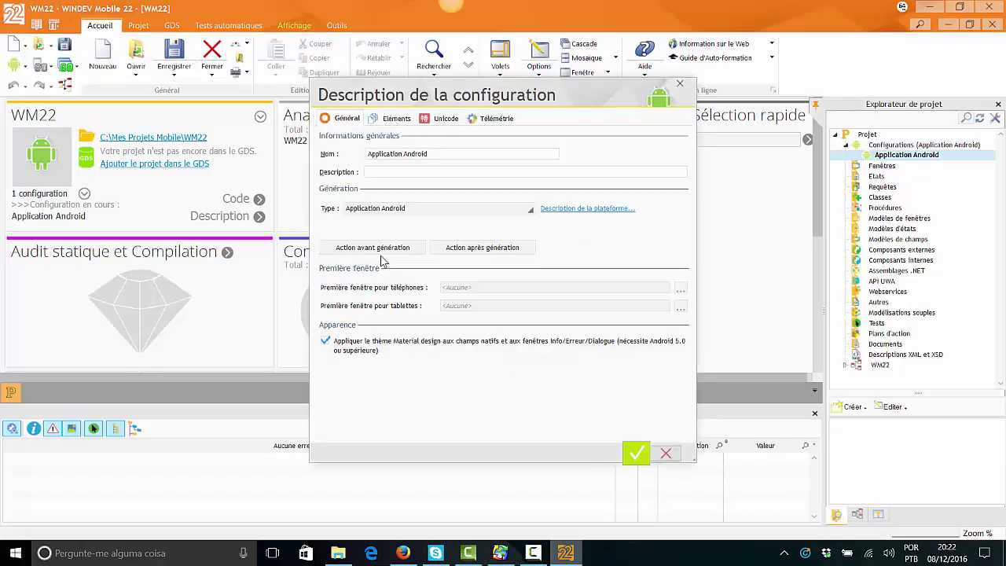
# Open the description of the WM22 project.
pyautogui.press('Home')
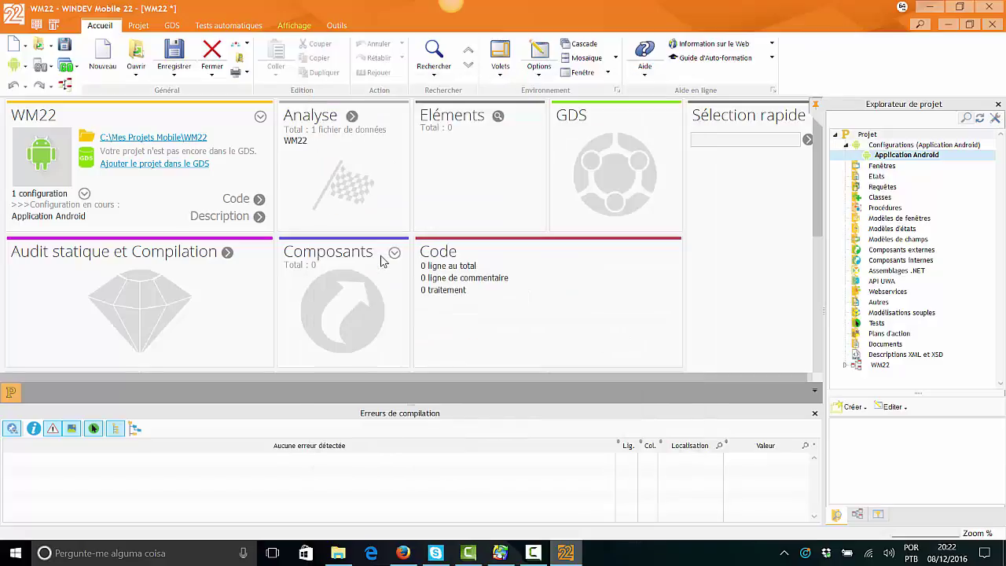
pyautogui.hotkey('shift', 'F10')
pyautogui.press('Down')
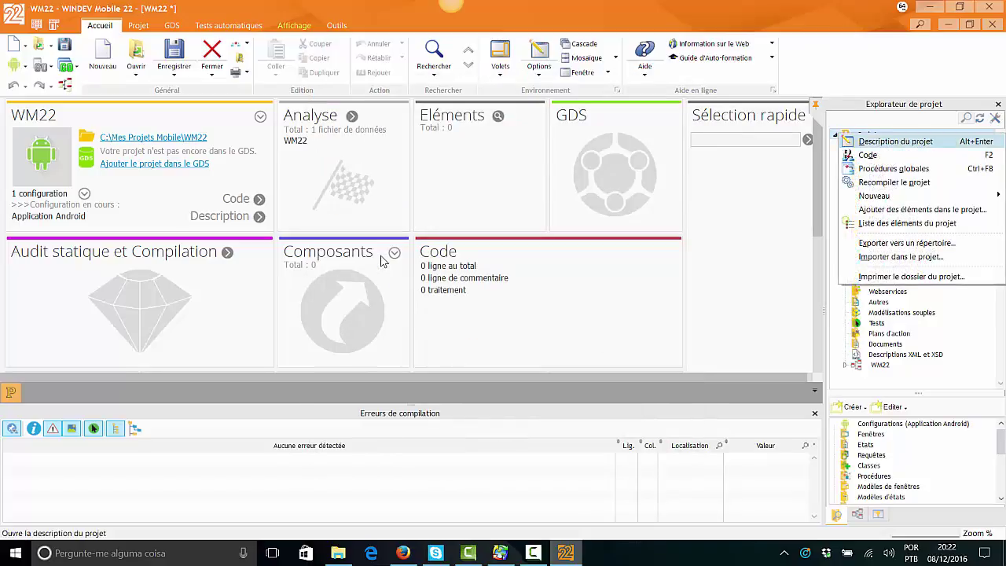
pyautogui.press('Return')
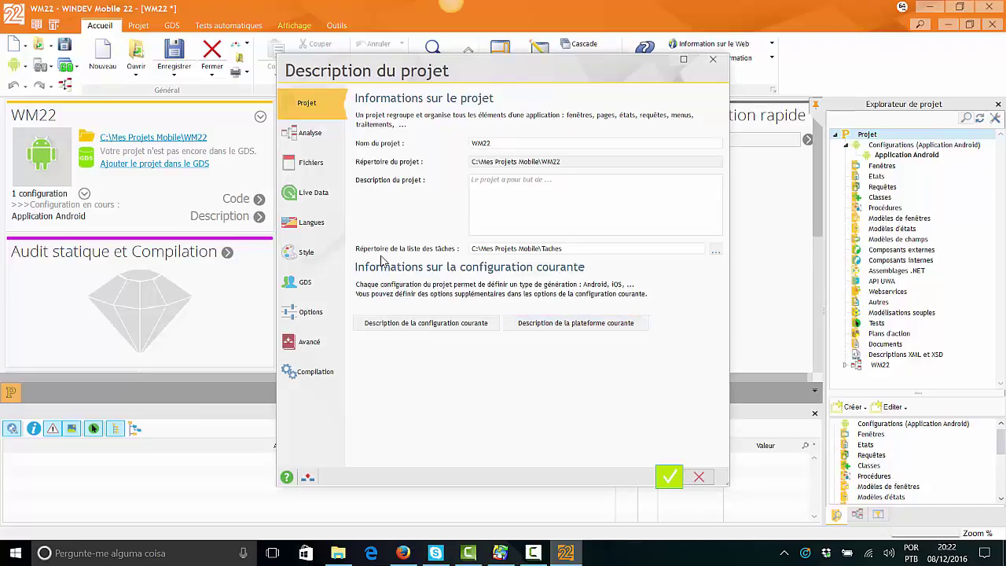
# Review the analysis, data file, Live Data and language settings in the project description.
pyautogui.press('Down')
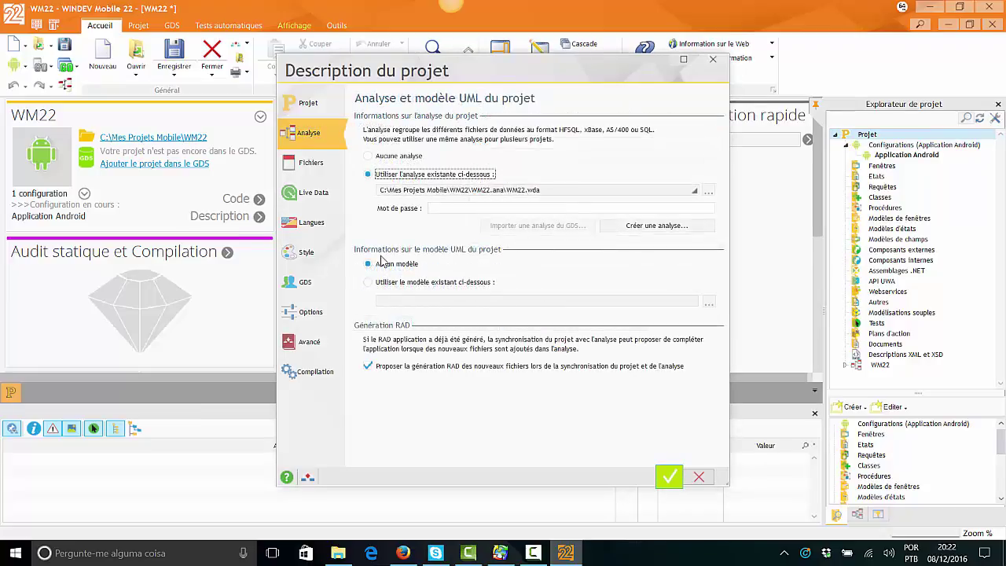
pyautogui.press('Down')
pyautogui.press('Down')
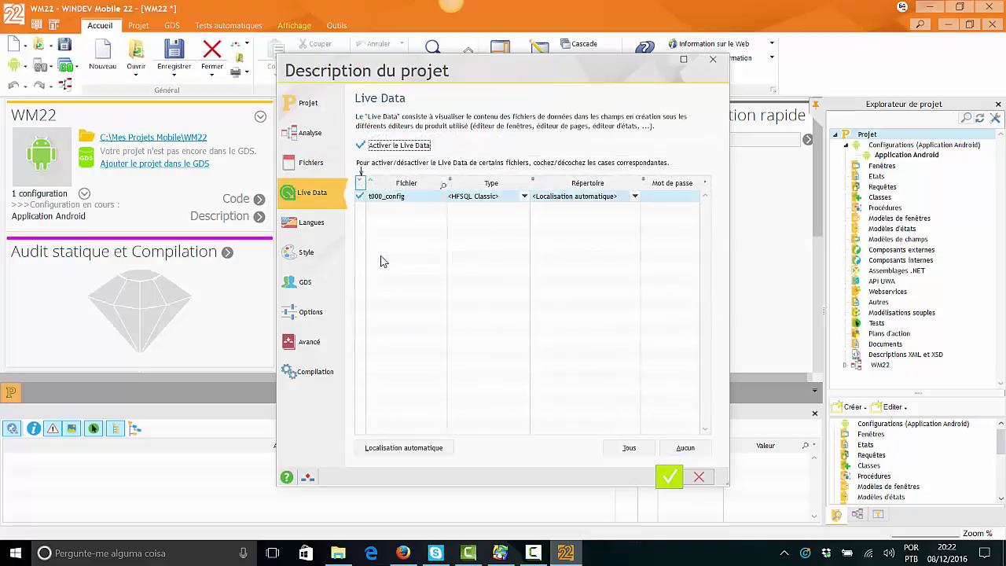
pyautogui.press('Down')
pyautogui.press('Up')
pyautogui.press('Up')
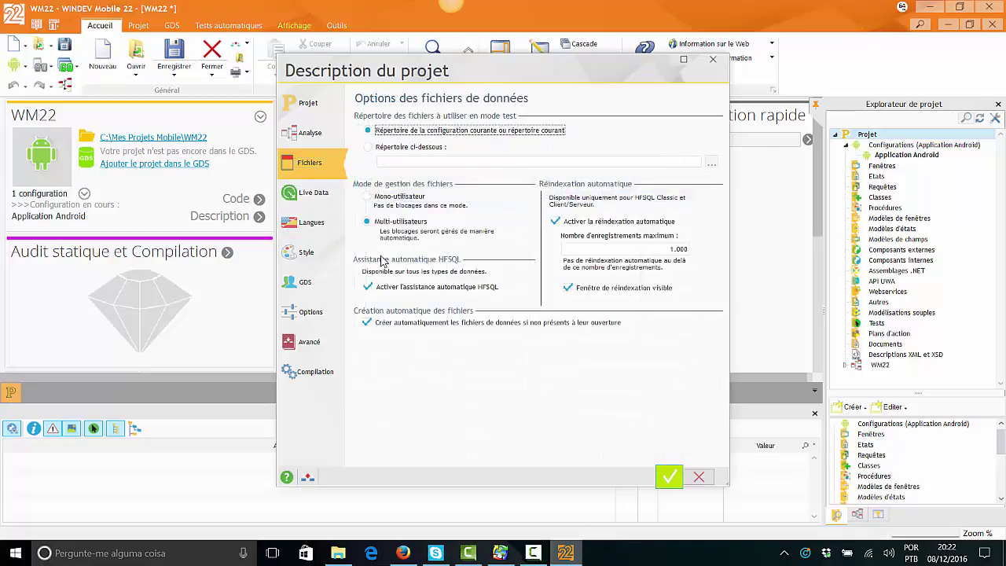
pyautogui.press('Down')
pyautogui.press('Down')
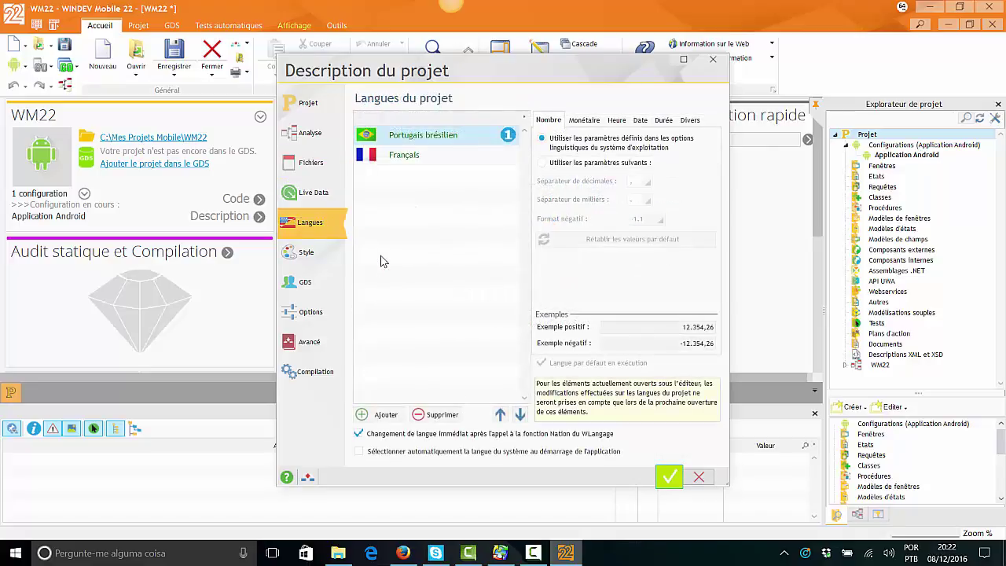
# Examine the project's style settings, including the template and the full style sheet path.
pyautogui.press('Down')
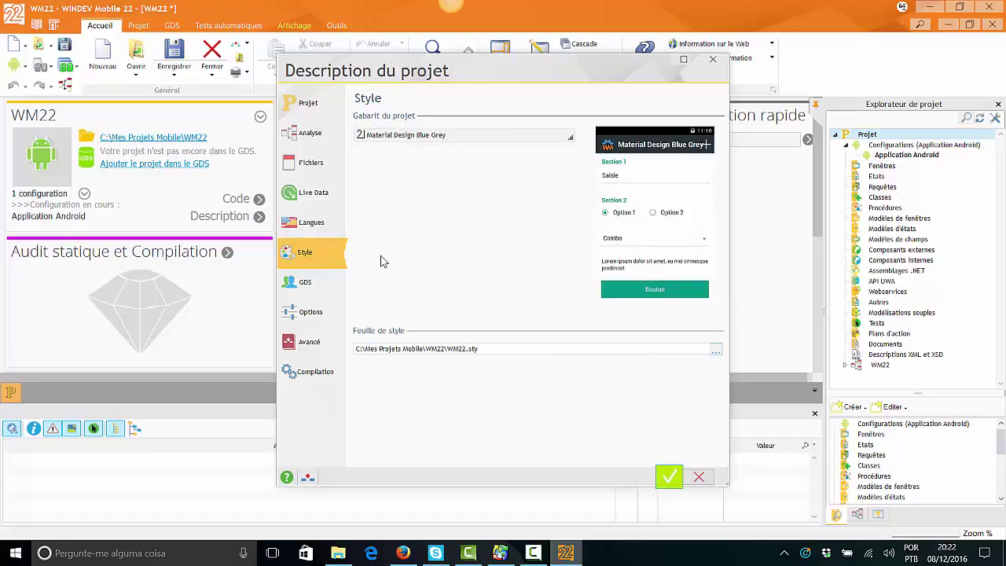
pyautogui.press('Tab')
pyautogui.hotkey('shift', 'Left')
pyautogui.hotkey('shift', 'Left')
pyautogui.hotkey('shift', 'Left')
pyautogui.hotkey('shift', 'Left')
pyautogui.hotkey('shift', 'Left')
pyautogui.hotkey('shift', 'Left')
pyautogui.hotkey('shift', 'Left')
pyautogui.hotkey('shift', 'Left')
pyautogui.hotkey('shift', 'Left')
pyautogui.hotkey('shift', 'Left')
pyautogui.hotkey('shift', 'Left')
pyautogui.hotkey('shift', 'Left')
pyautogui.hotkey('shift', 'Left')
pyautogui.hotkey('shift', 'Left')
pyautogui.hotkey('shift', 'Left')
pyautogui.hotkey('shift', 'Left')
pyautogui.hotkey('shift', 'Left')
pyautogui.hotkey('shift', 'Left')
pyautogui.hotkey('shift', 'Left')
pyautogui.hotkey('shift', 'Left')
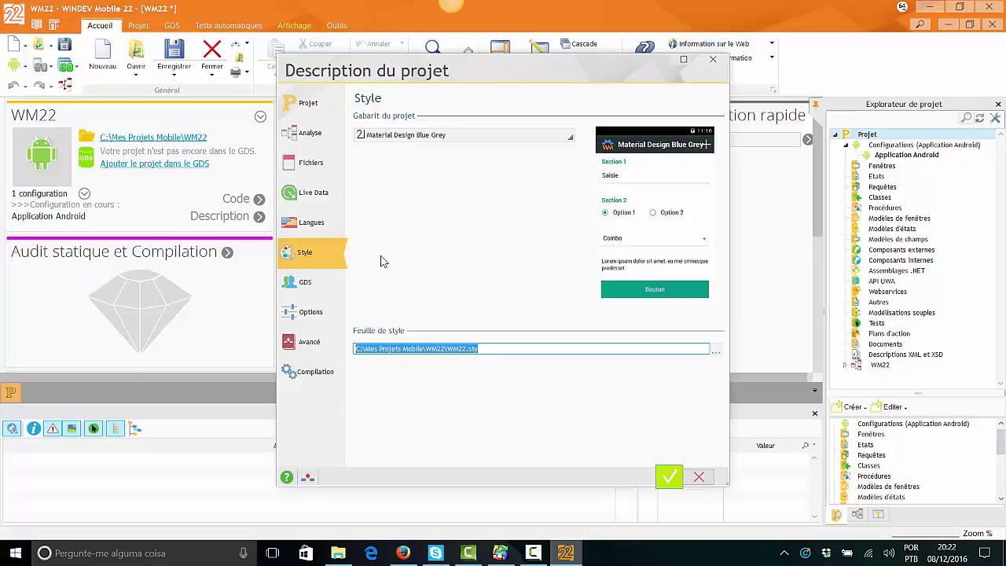
# Review the project's source manager (GDS), general, advanced and compilation options, returning to the project information.
pyautogui.hotkey('ctrl', 'Tab')
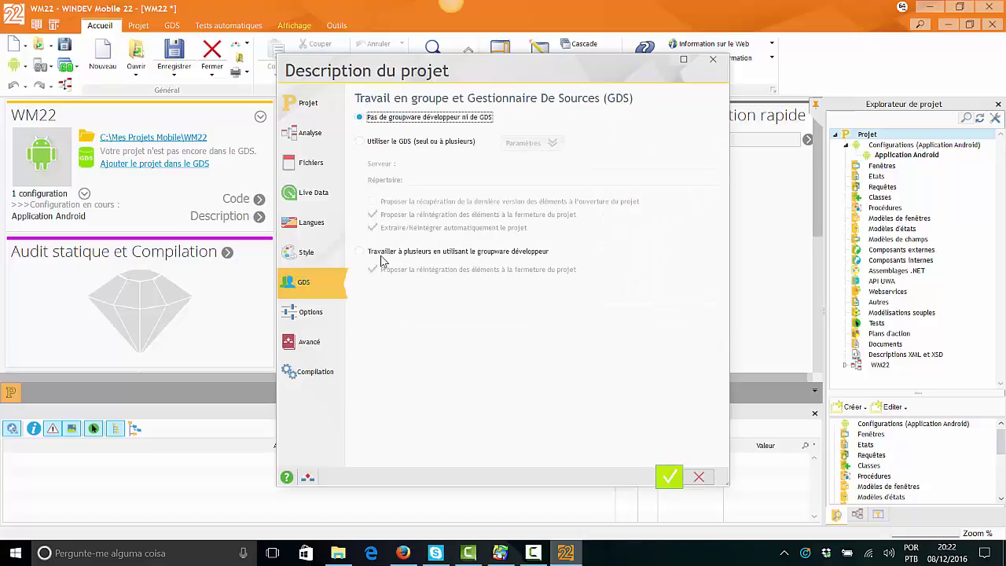
pyautogui.hotkey('ctrl', 'Tab')
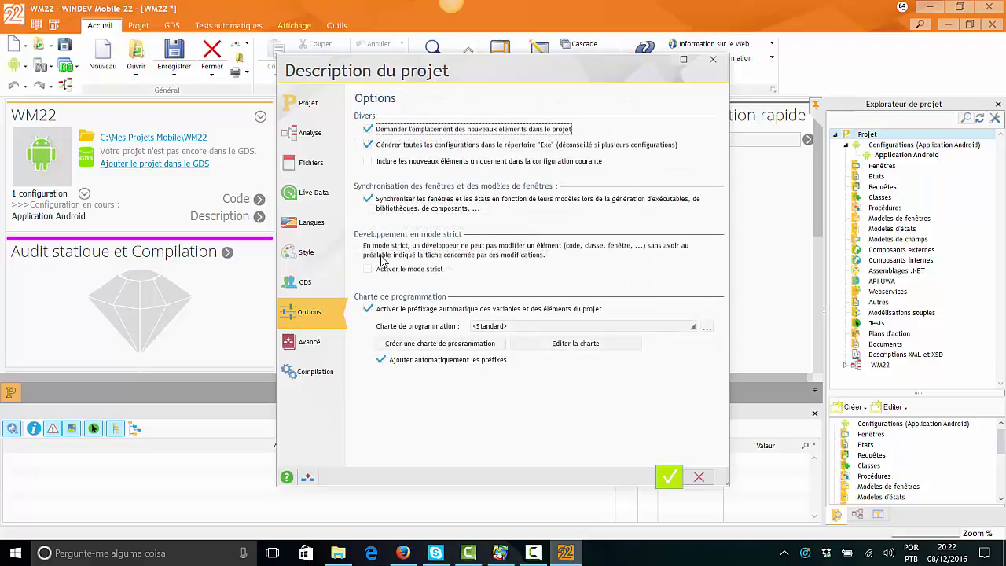
pyautogui.hotkey('ctrl', 'Tab')
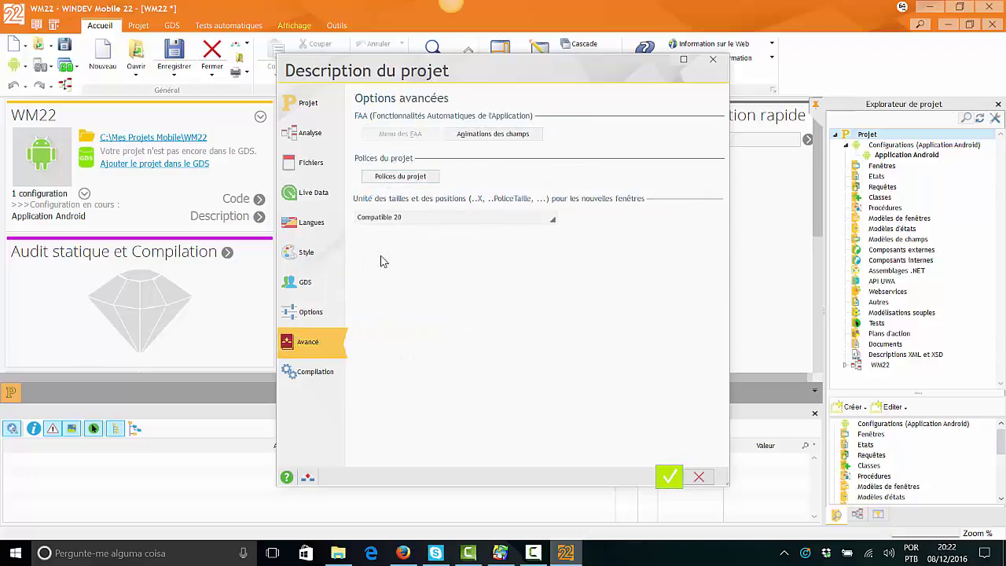
pyautogui.hotkey('ctrl', 'Tab')
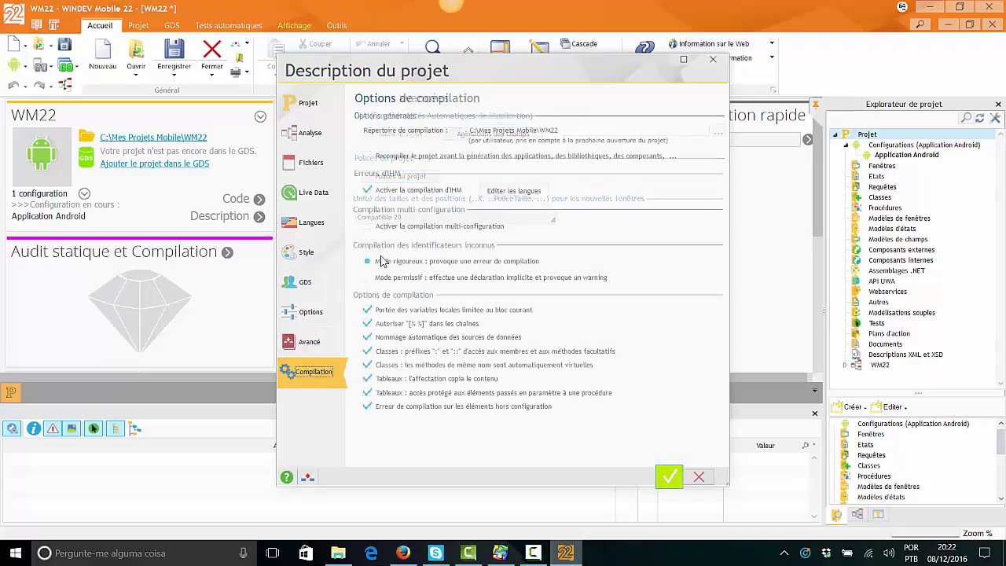
pyautogui.hotkey('ctrl', 'Tab')
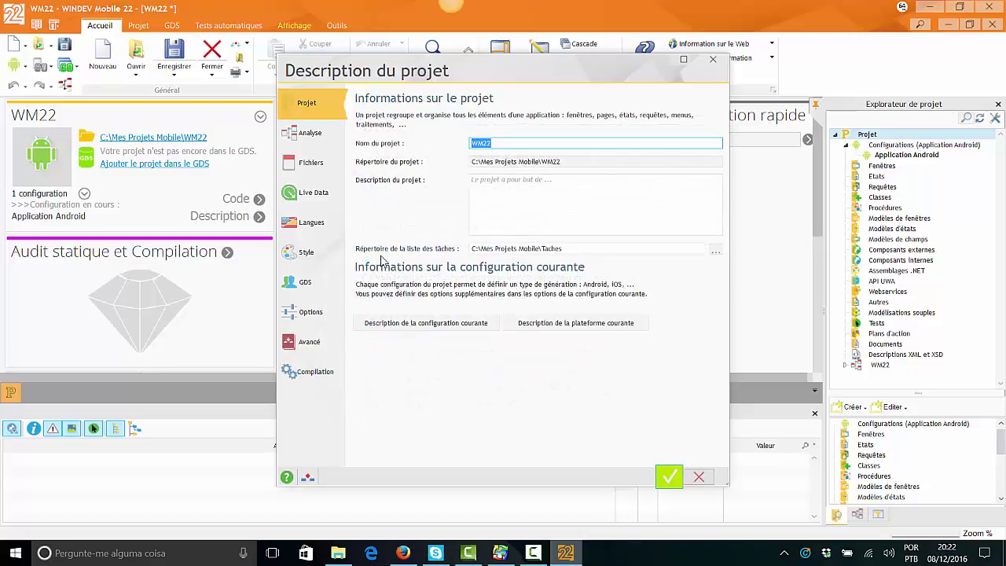
# Open the current platform description and add the Lg Optimus L3 phone, searching the platform list for "lg".
pyautogui.hotkey('shift', 'Tab')
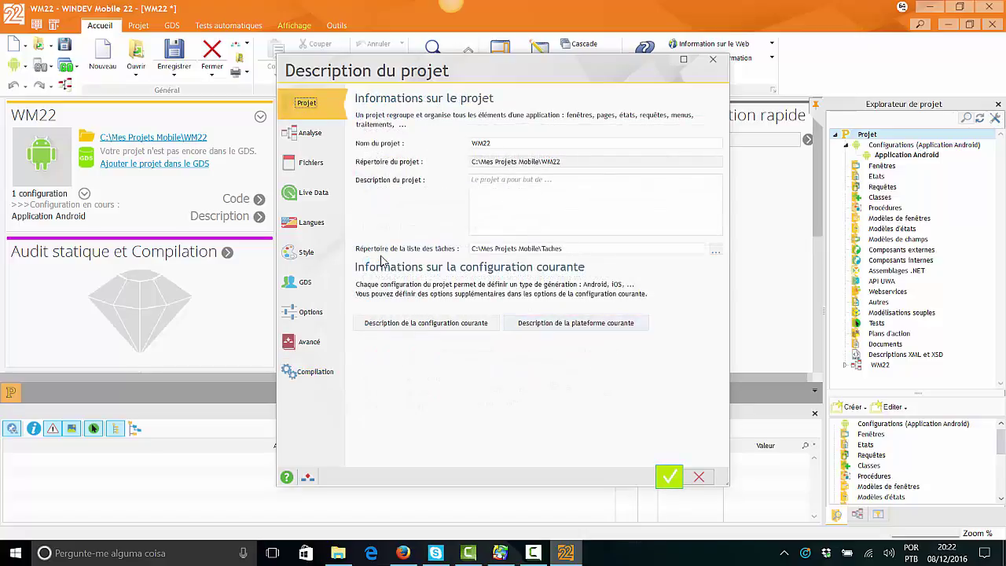
pyautogui.press('Return')
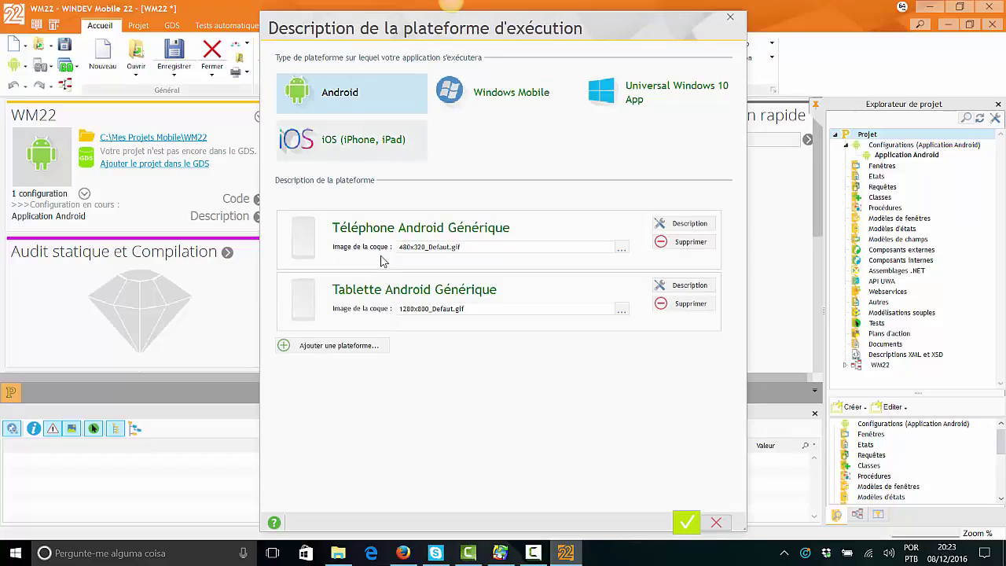
pyautogui.press('Tab')
pyautogui.press('Return')
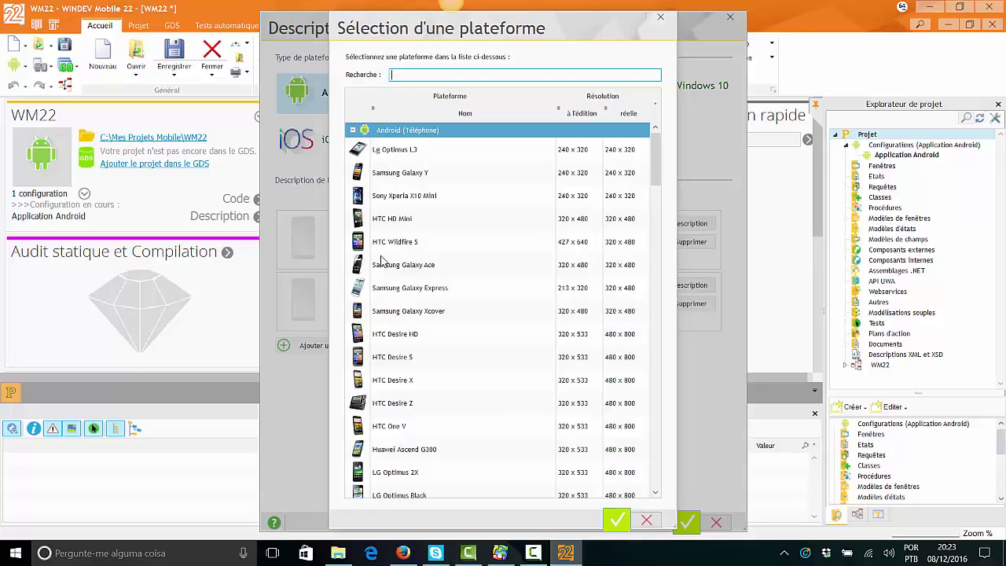
pyautogui.write('lg')
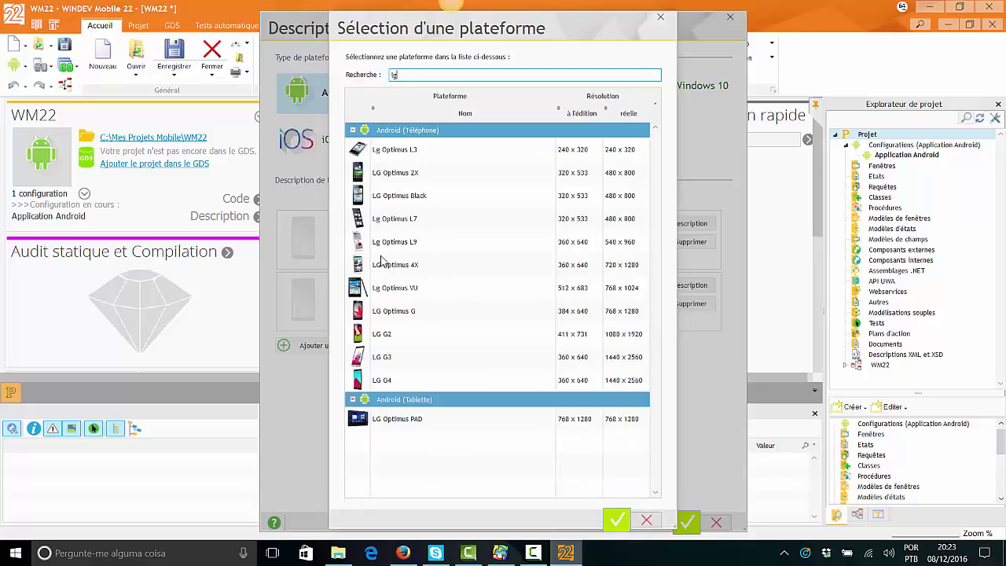
pyautogui.press('Down')
pyautogui.press('Return')
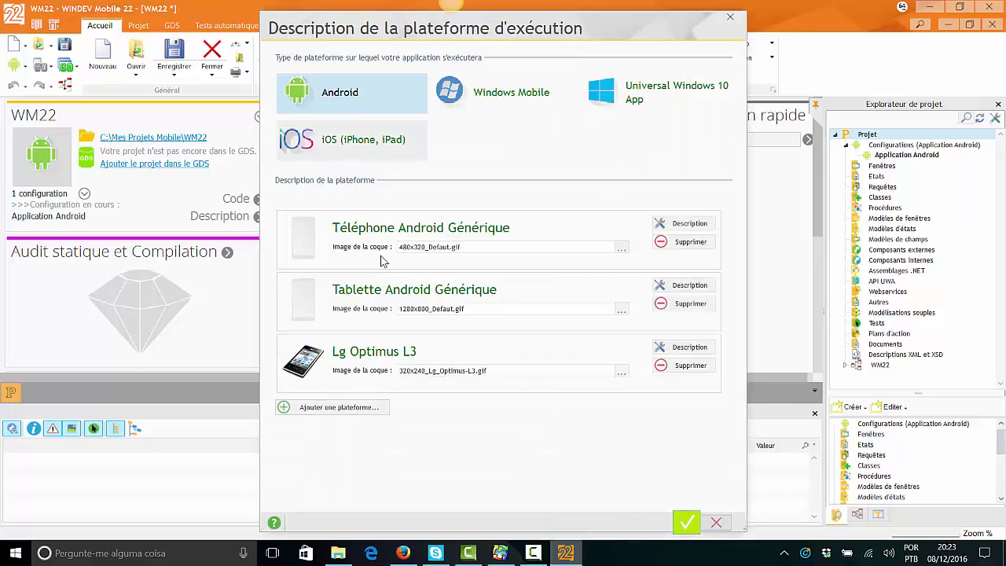
# Add the Lg Optimus L7 and HTC One V phones to the Android execution platforms.
pyautogui.press('Return')
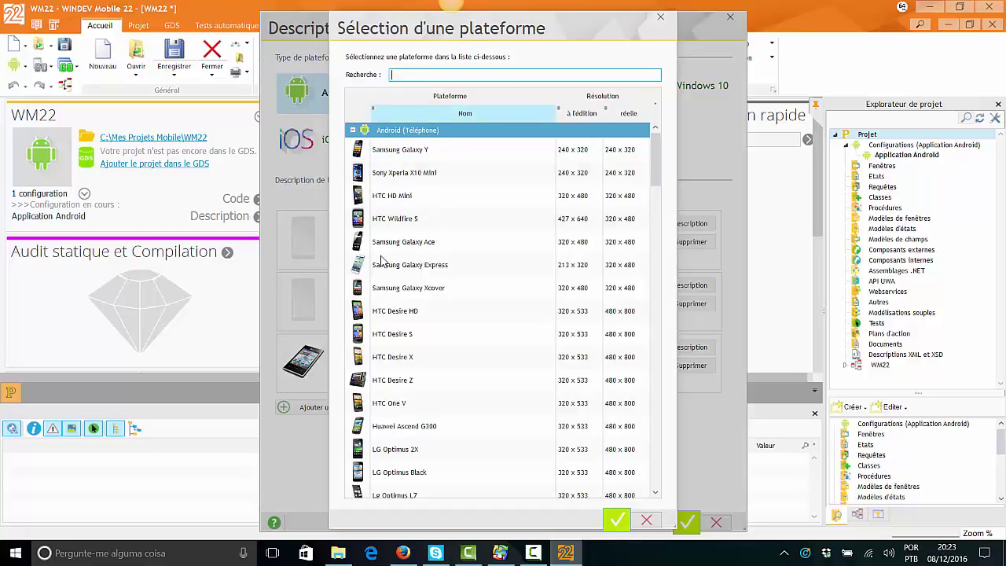
pyautogui.write('lg')
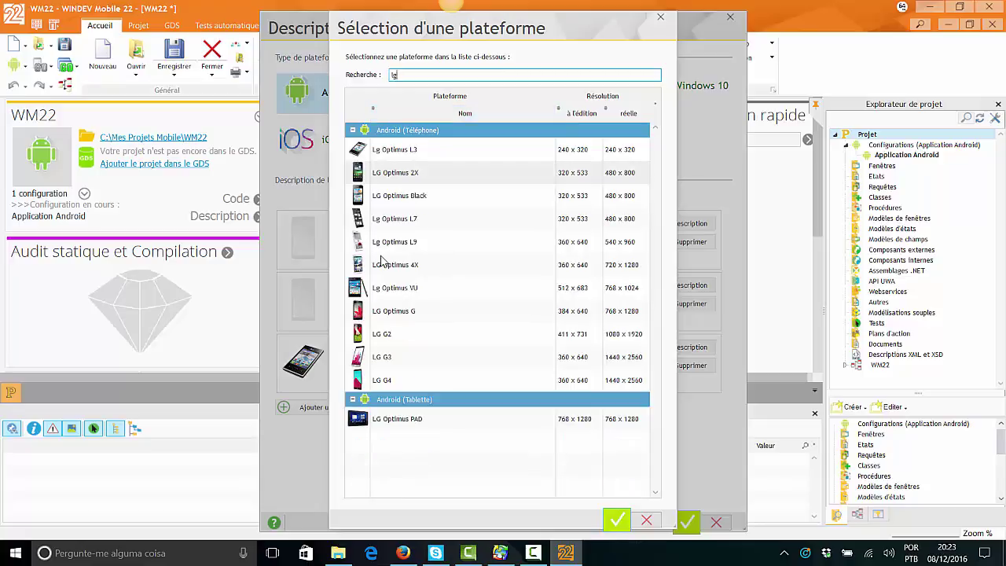
pyautogui.press('Down')
pyautogui.press('Down')
pyautogui.press('Down')
pyautogui.press('Down')
pyautogui.press('Return')
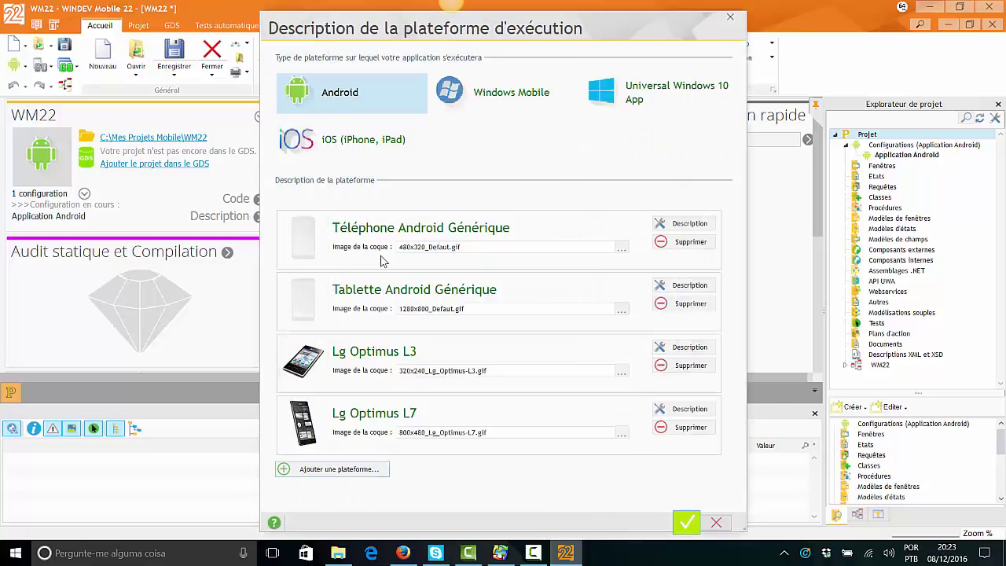
pyautogui.press('Return')
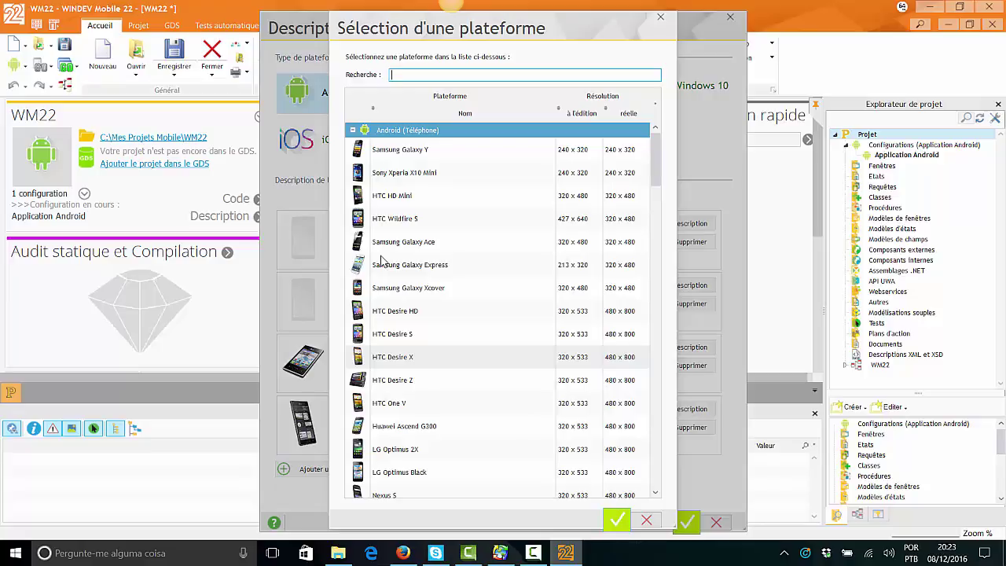
pyautogui.press('Return')
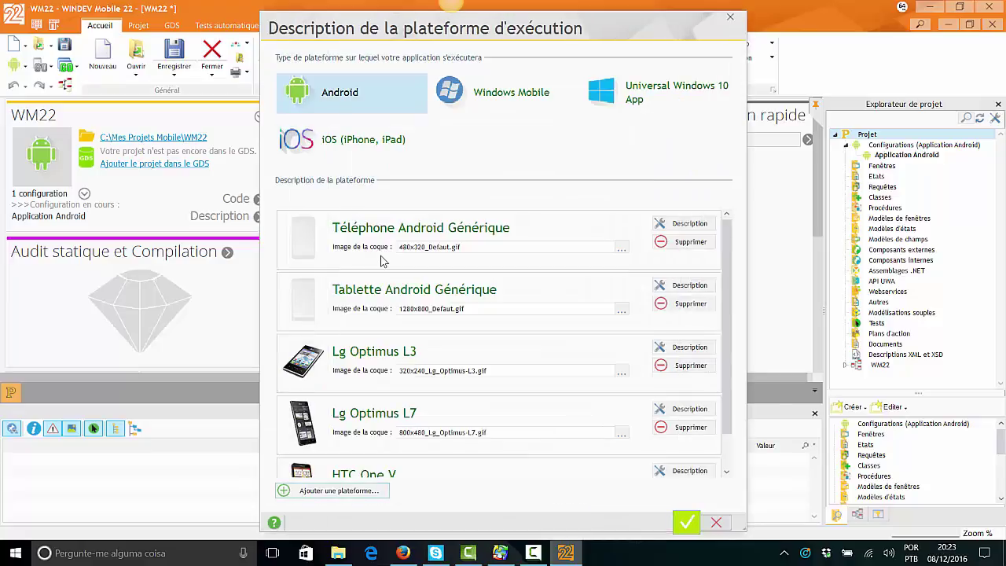
# Add a Motorola platform by searching for "moto", and validate the platform and project descriptions.
pyautogui.press('Return')
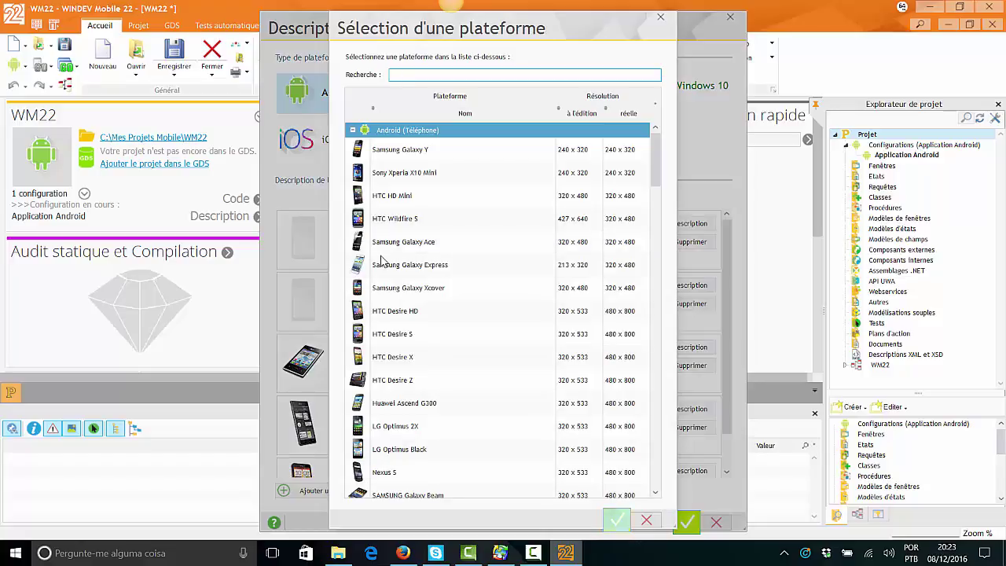
pyautogui.press('Tab')
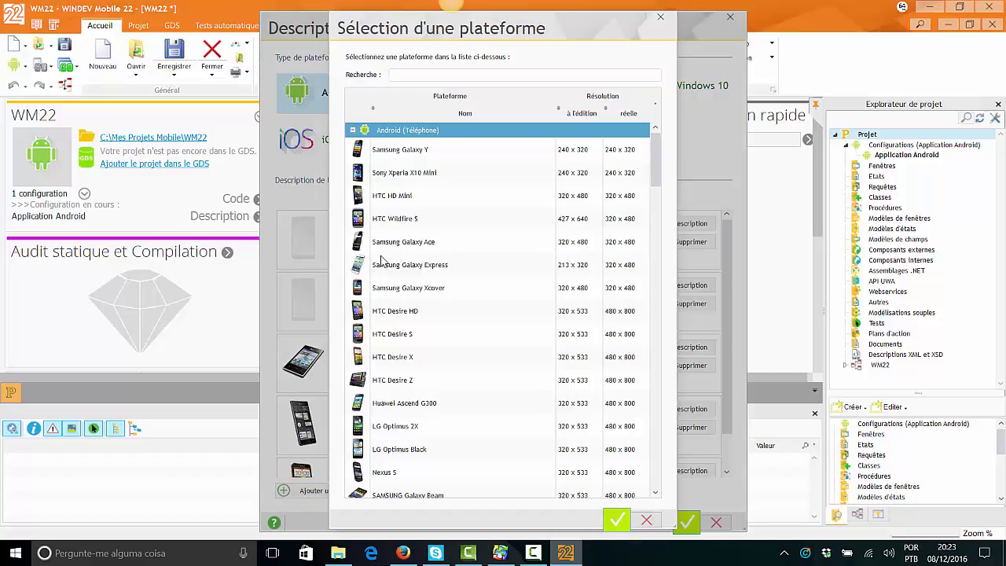
pyautogui.hotkey('shift', 'Tab')
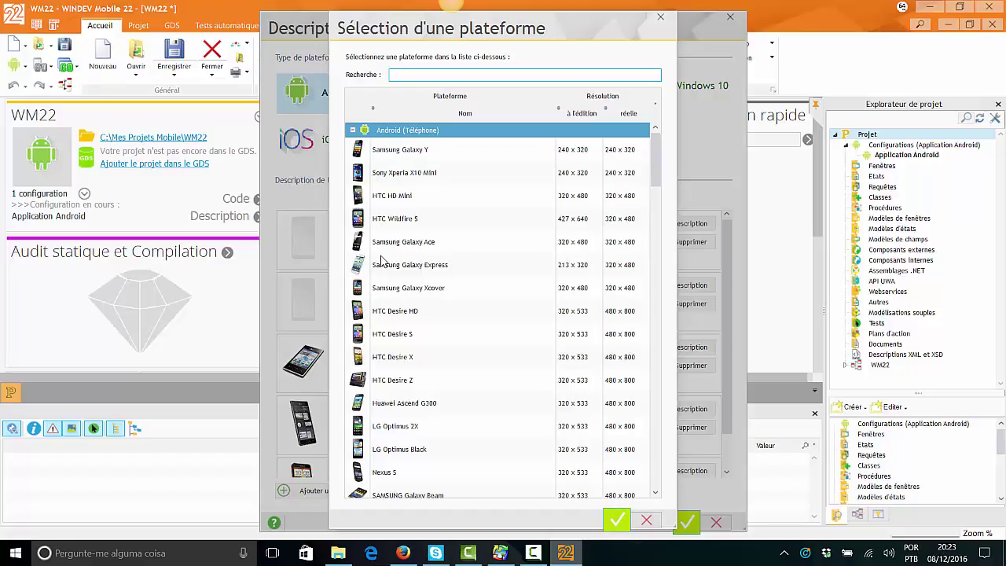
pyautogui.write('moto')
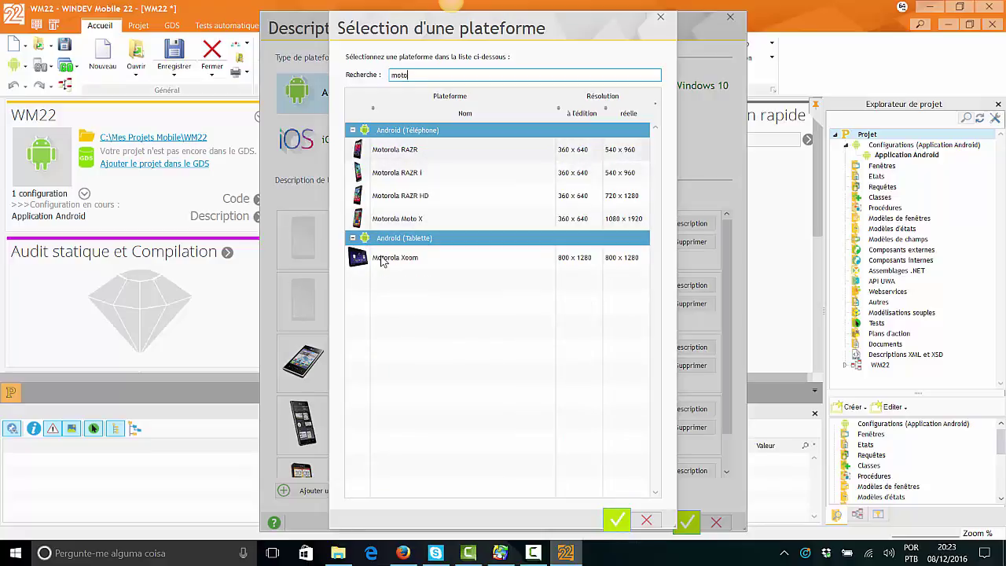
pyautogui.press('Return')
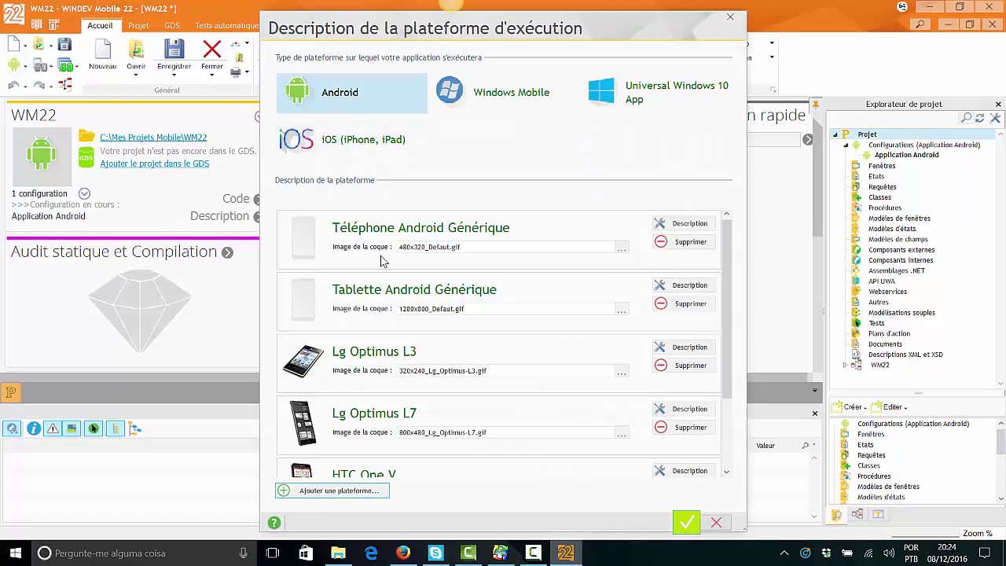
pyautogui.press('Return')
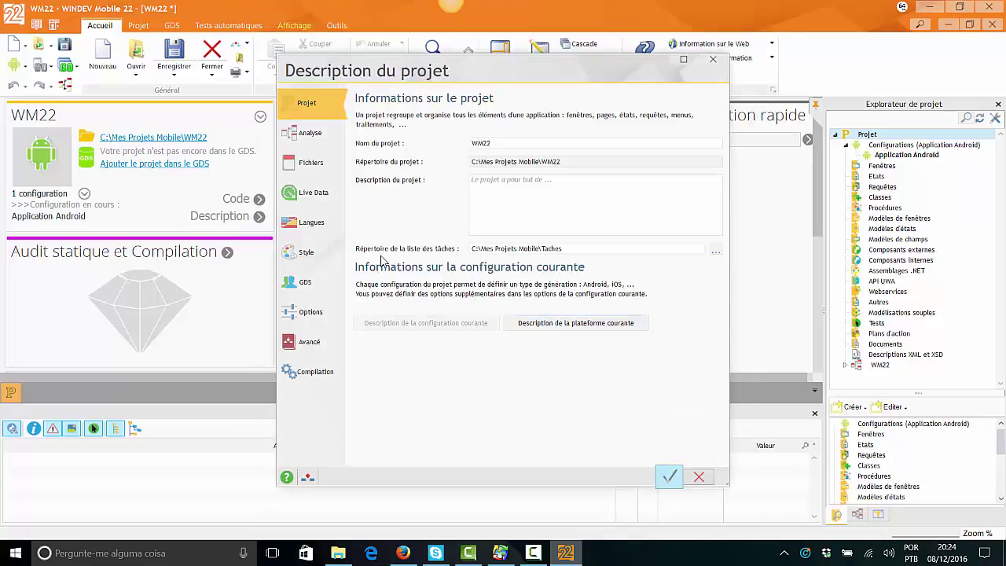
pyautogui.press('Return')
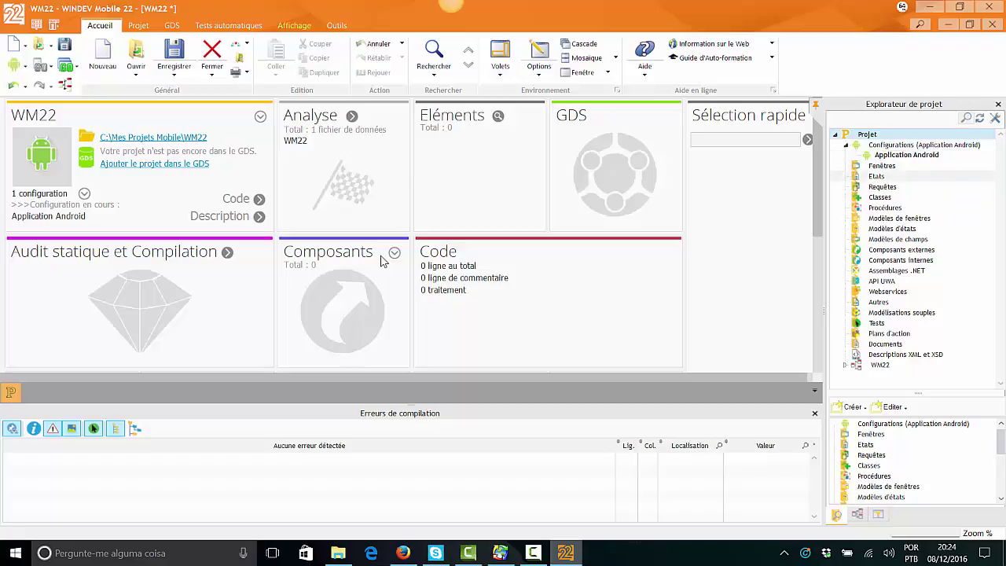
# Create a new phone window from the Fenêtre coulissante template and save it under its proposed name.
pyautogui.hotkey('shift', 'F10')
pyautogui.press('Down')
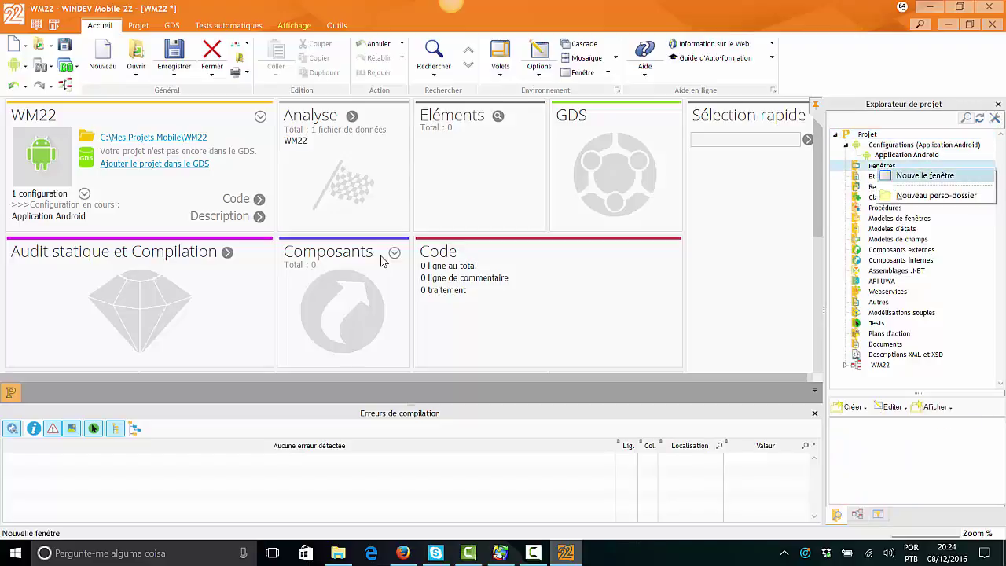
pyautogui.press('Return')
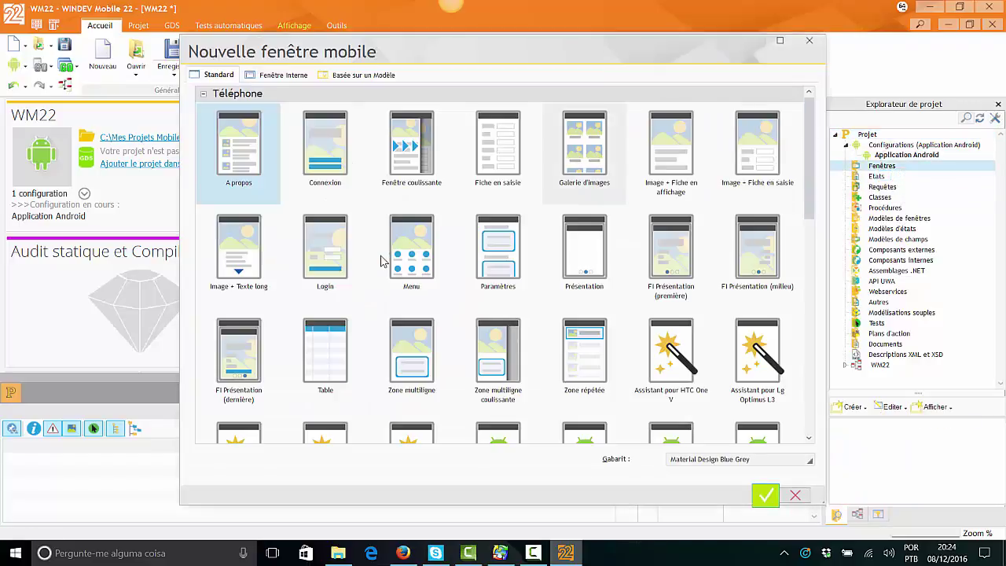
pyautogui.scroll(-10, 383, 261)
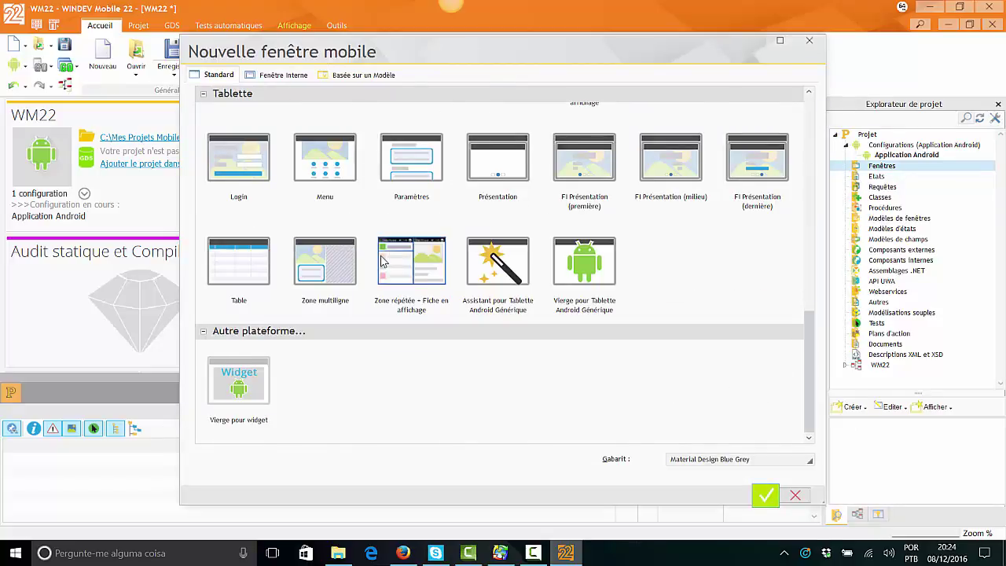
pyautogui.scroll(10, 382, 261)
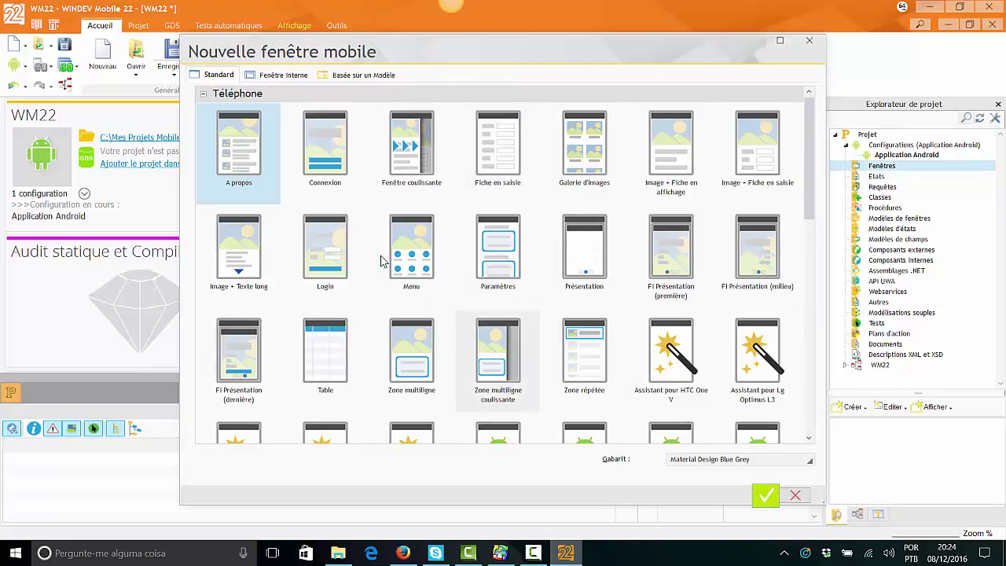
pyautogui.click(411, 153)
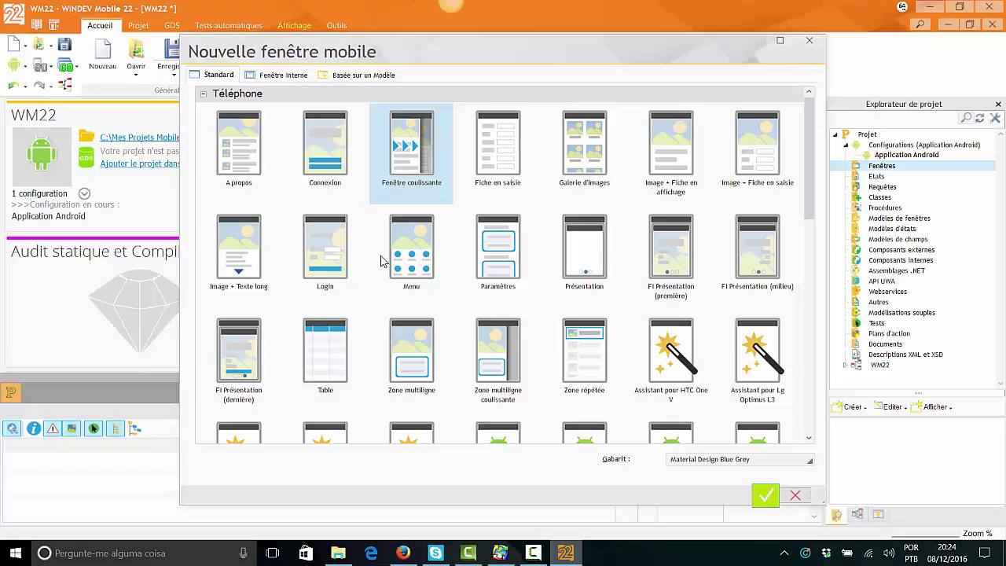
pyautogui.press('Escape')
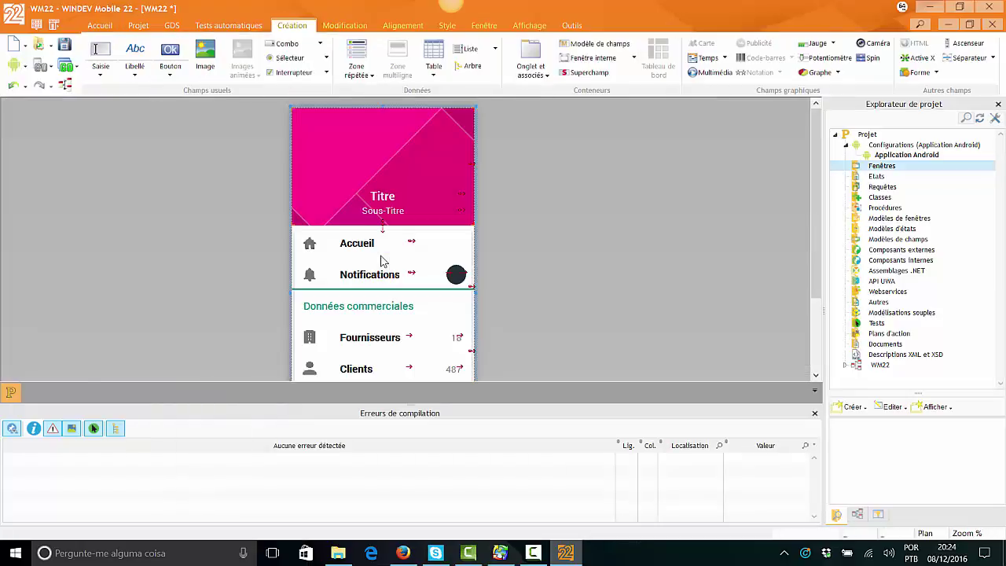
pyautogui.press('Return')
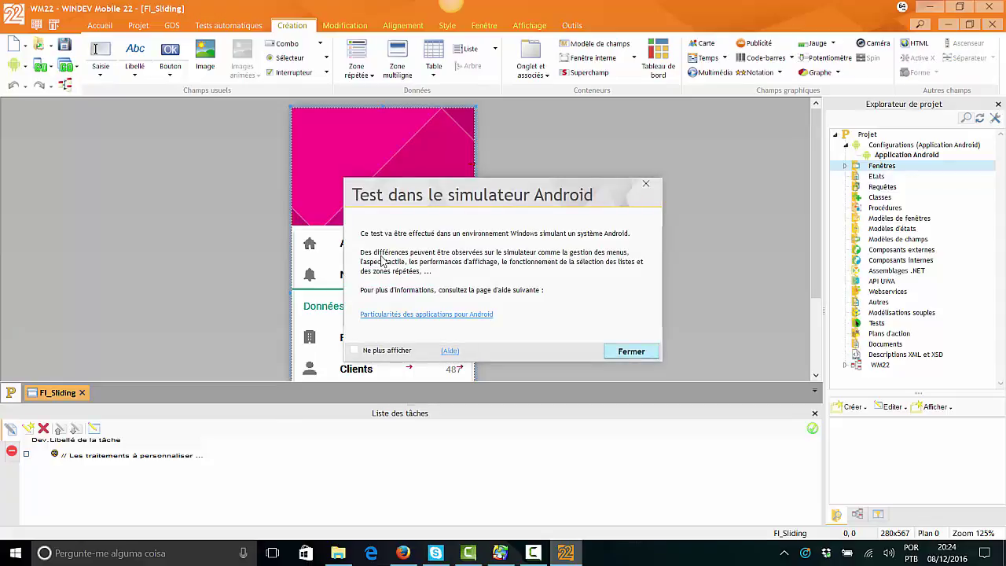
# Test the sliding window in the Android simulator, dismissing the simulator notice.
pyautogui.press('Return')
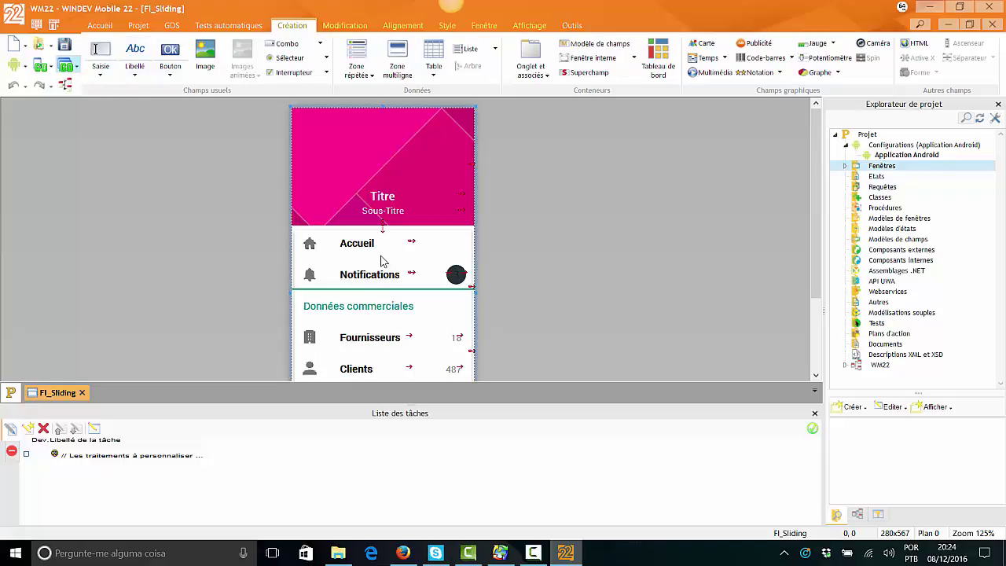
pyautogui.press('F9')
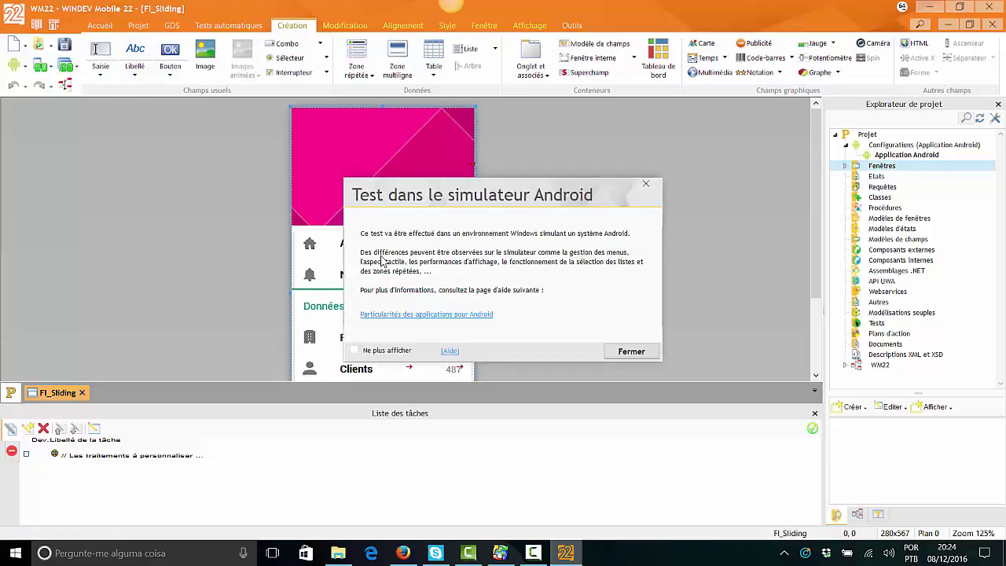
pyautogui.press('Return')
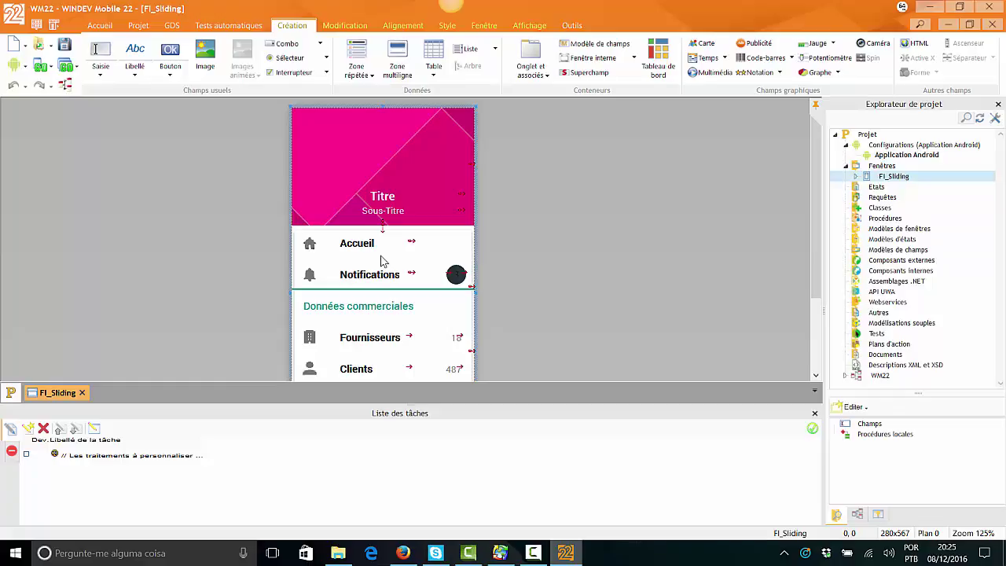
# Create a new phone window from the Menu template and save it with the title "menu".
pyautogui.hotkey('shift', 'F10')
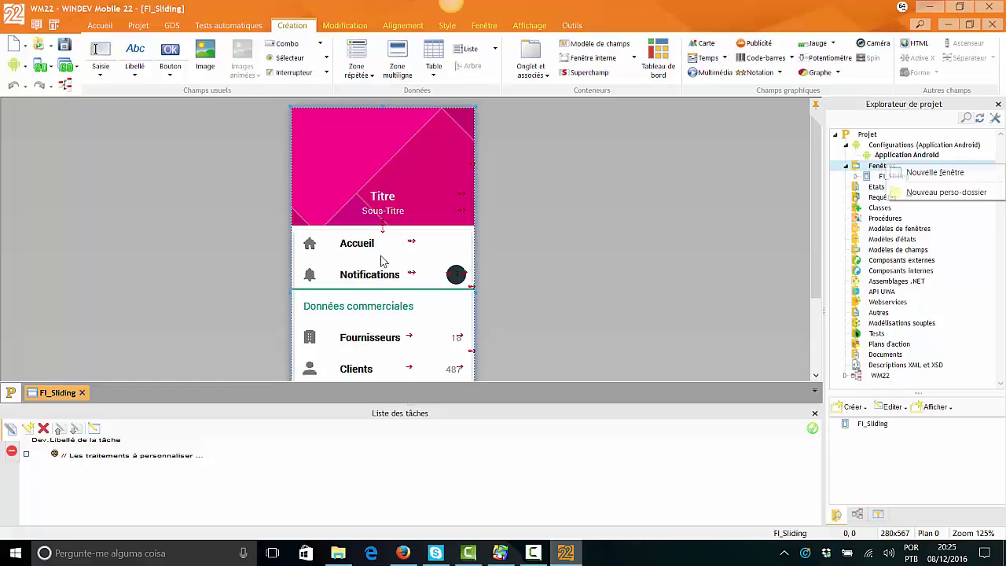
pyautogui.press('Down')
pyautogui.press('Return')
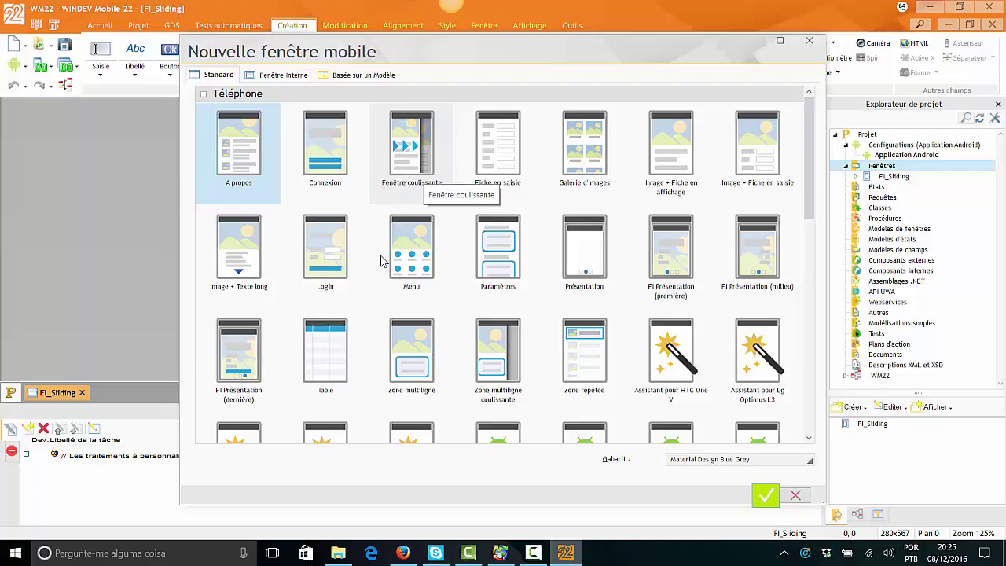
pyautogui.scroll(-10, 381, 261)
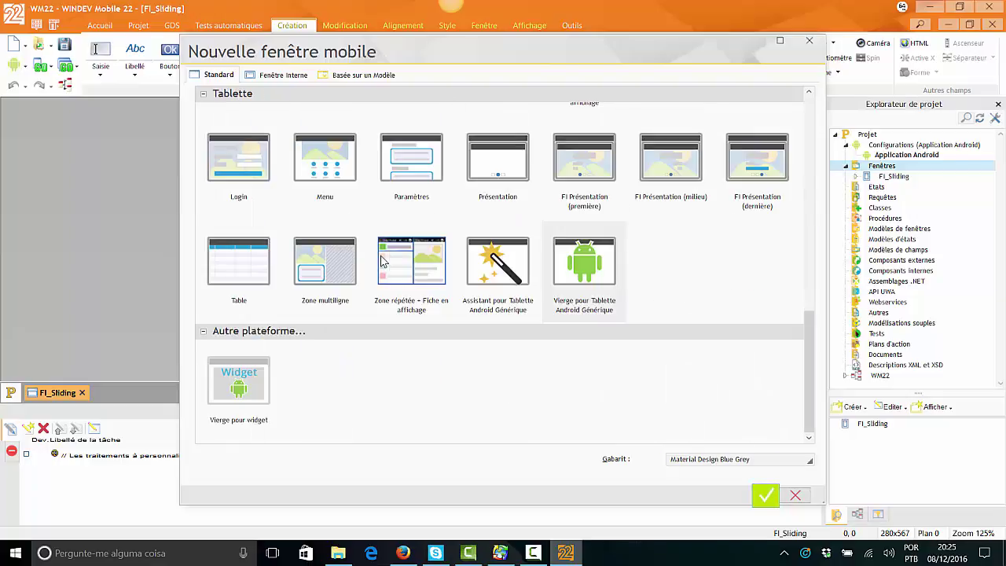
pyautogui.scroll(5, 381, 261)
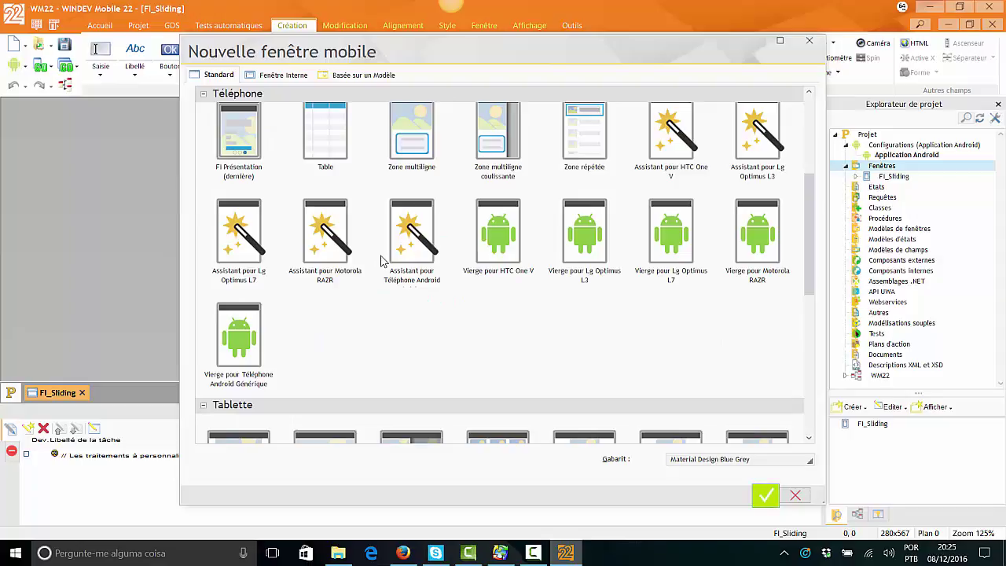
pyautogui.scroll(3, 381, 261)
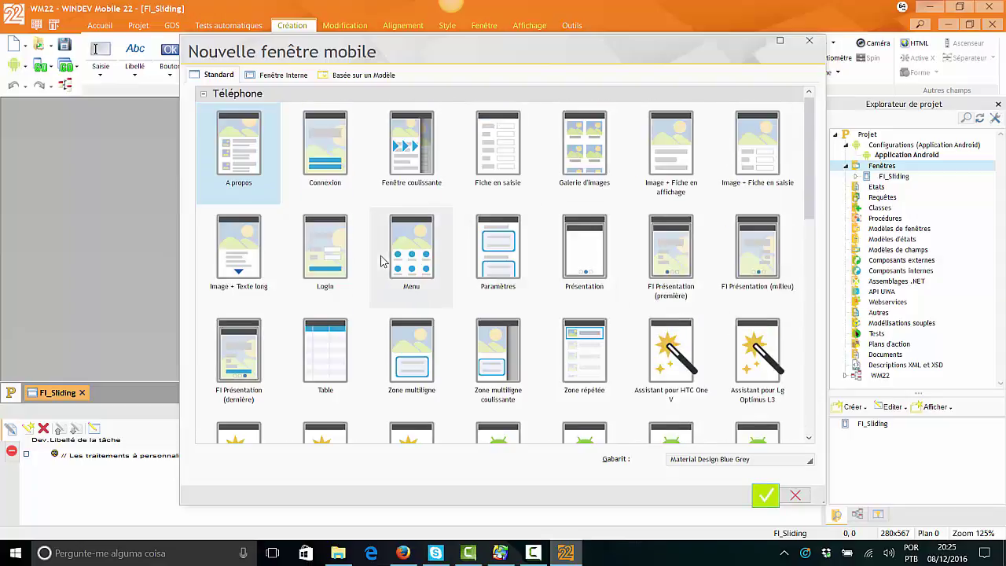
pyautogui.doubleClick(381, 261)
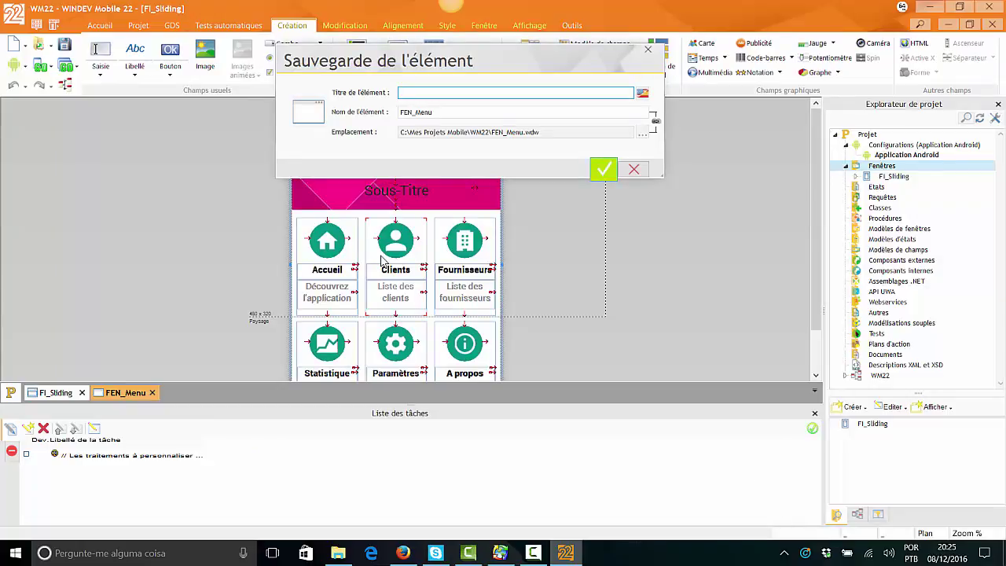
pyautogui.write('menu')
pyautogui.press('Return')
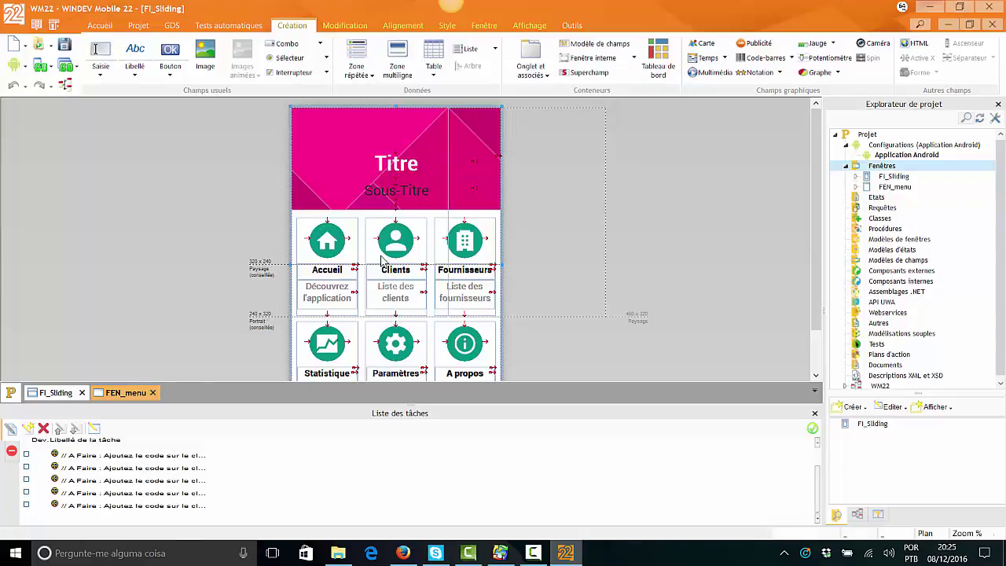
# Run the menu window in the Android simulator, try its menu buttons, acknowledge their messages and close the simulator.
pyautogui.press('F9')
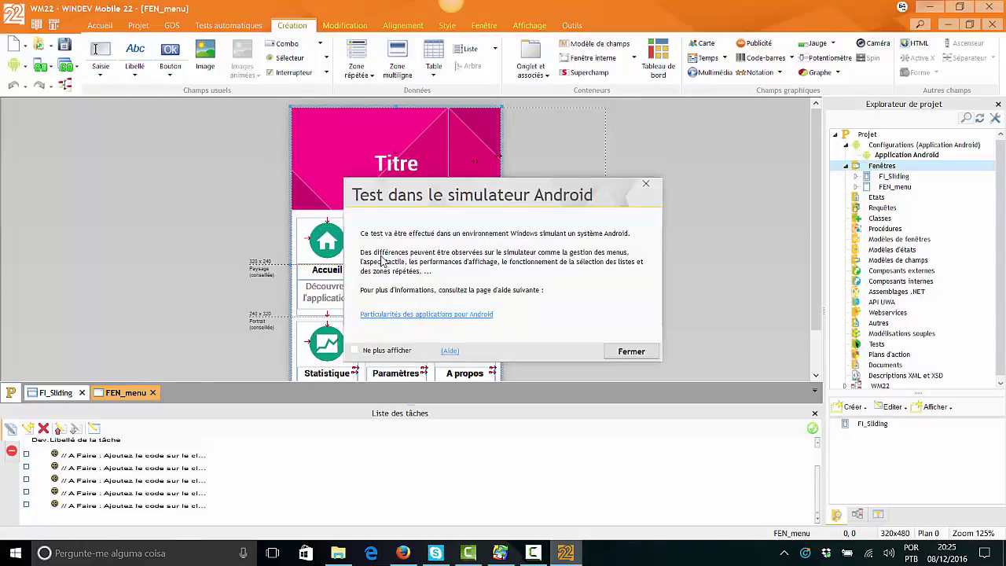
pyautogui.press('Return')
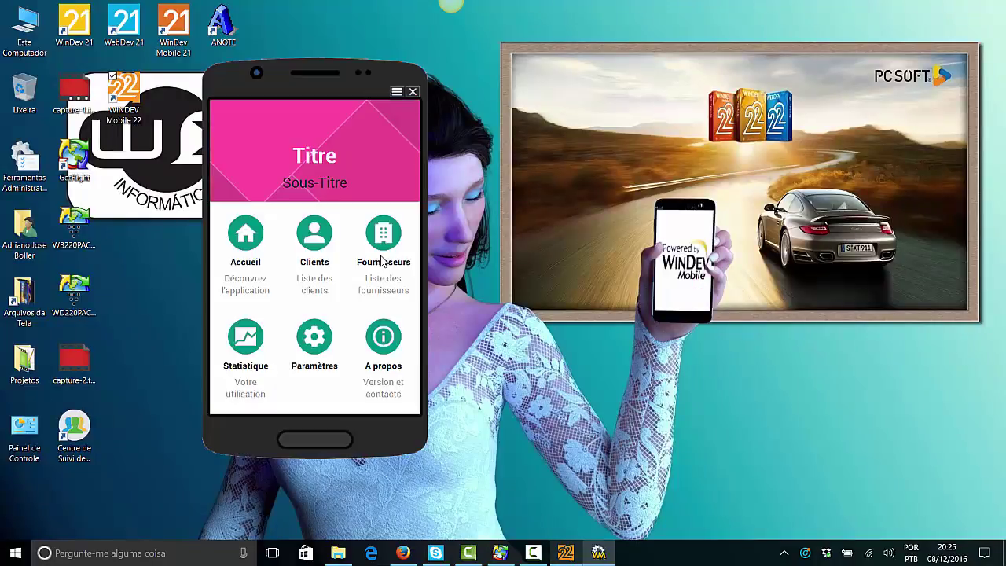
pyautogui.click(382, 261)
pyautogui.press('Return')
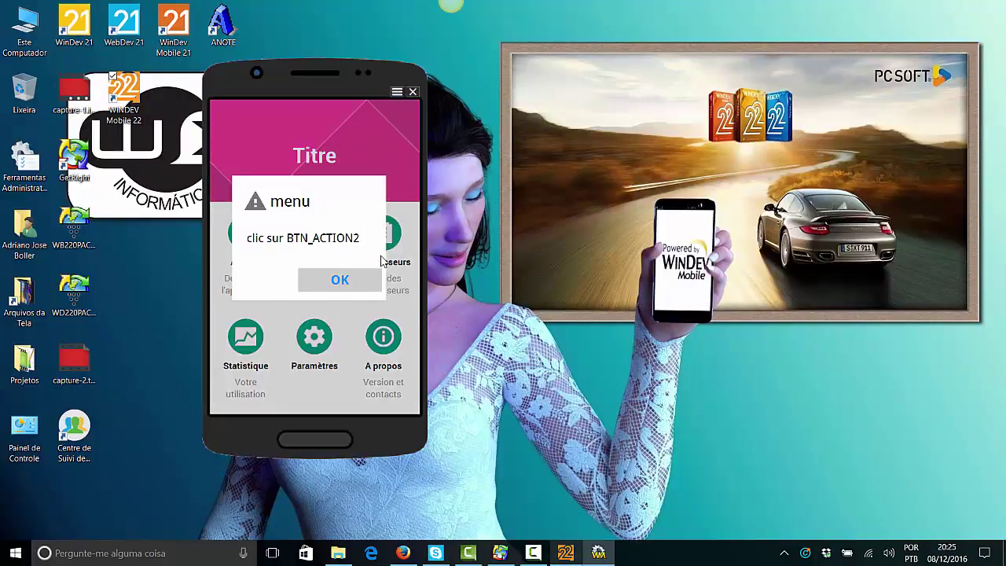
pyautogui.click(382, 261)
pyautogui.press('Return')
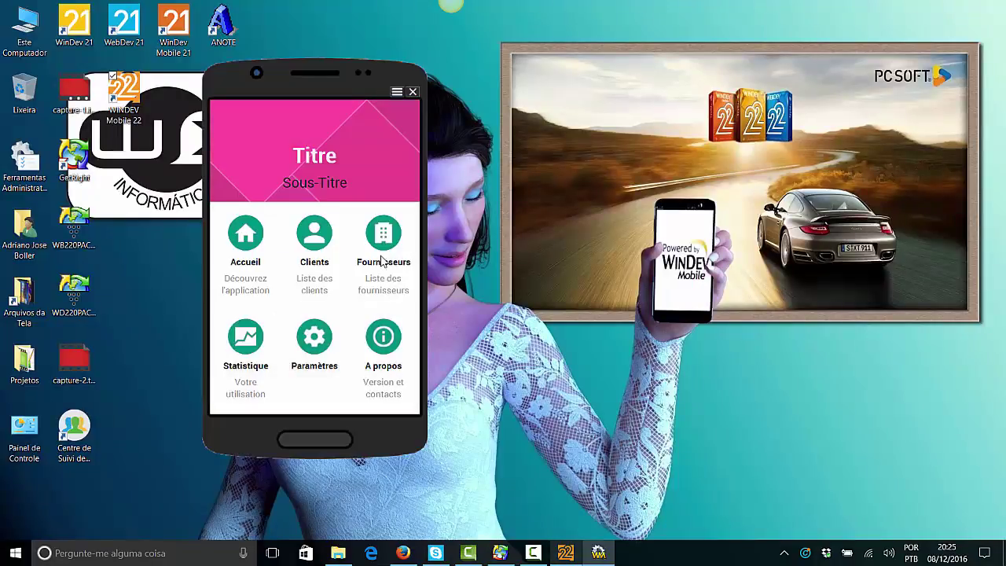
pyautogui.click(383, 261)
pyautogui.press('Return')
pyautogui.click(383, 261)
pyautogui.press('Return')
pyautogui.click(383, 261)
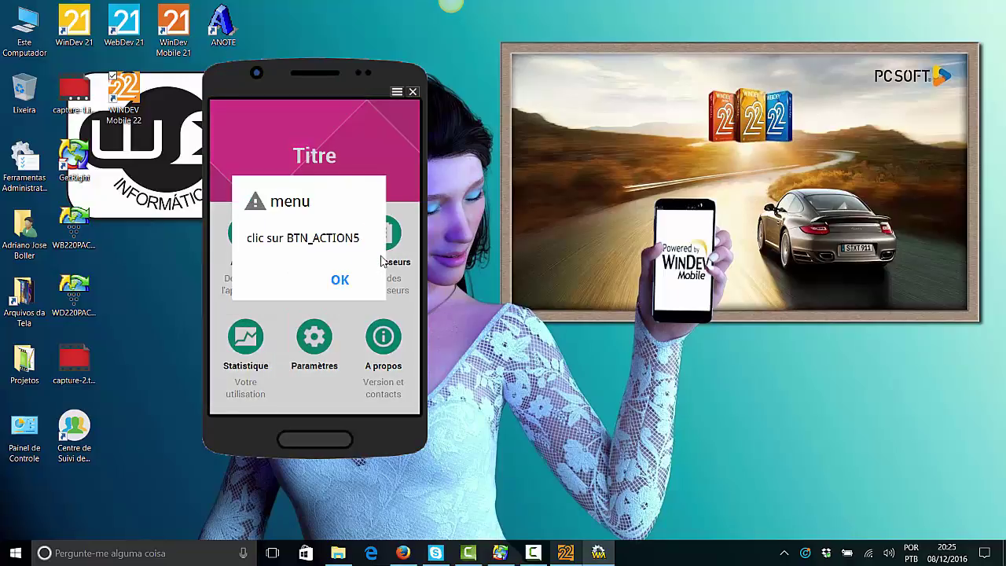
pyautogui.press('Return')
pyautogui.press('Return')
pyautogui.press('Return')
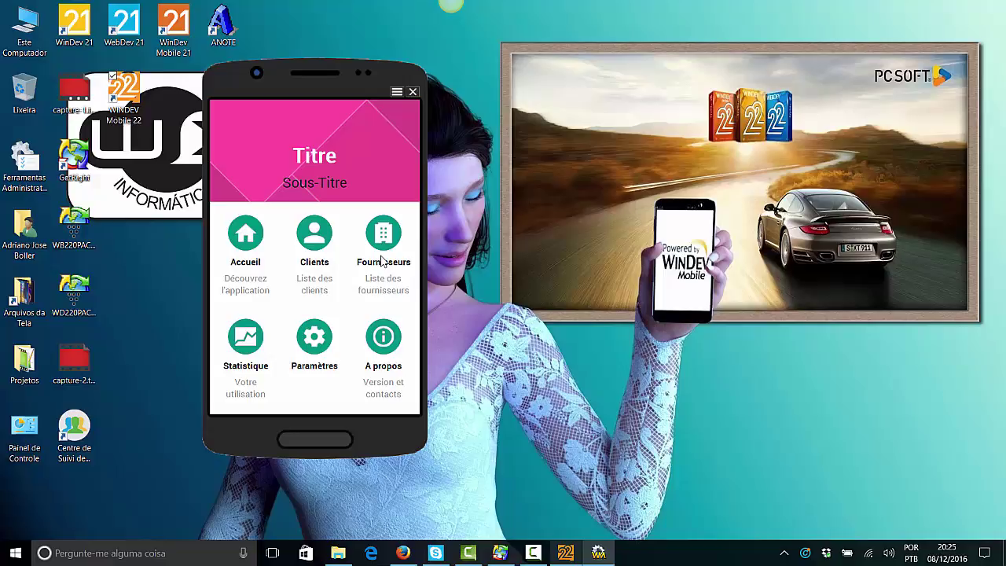
pyautogui.hotkey('alt', 'F4')
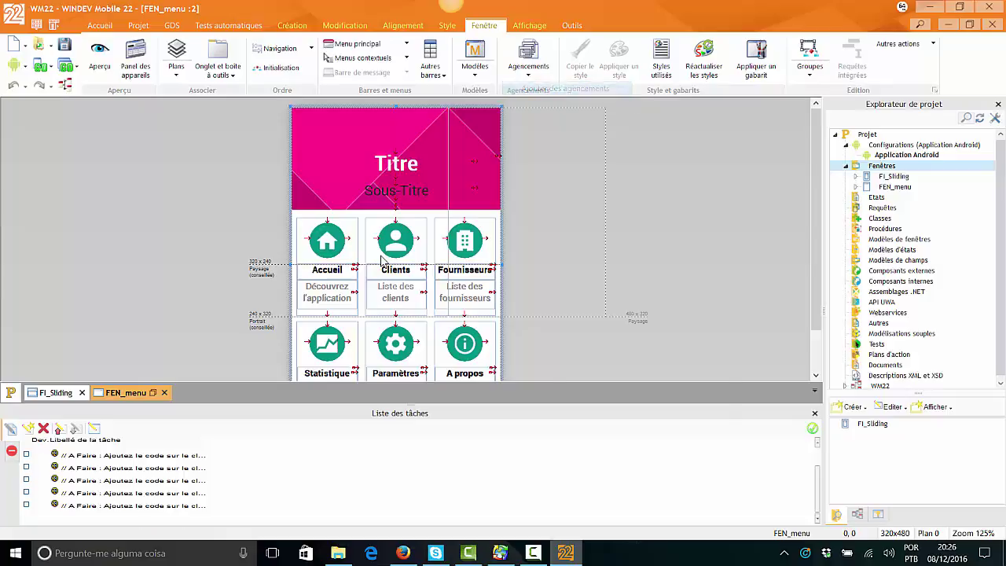
# Add layouts to the menu window with the assistant, using Créer des agencements for phone/tablet and the heterogeneous devices option.
pyautogui.press('Return')
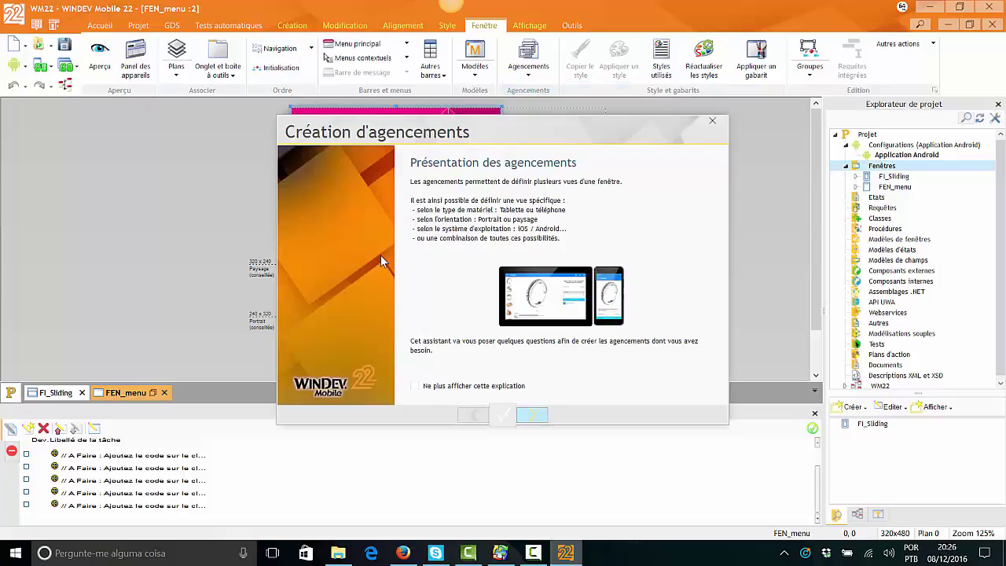
pyautogui.press('Return')
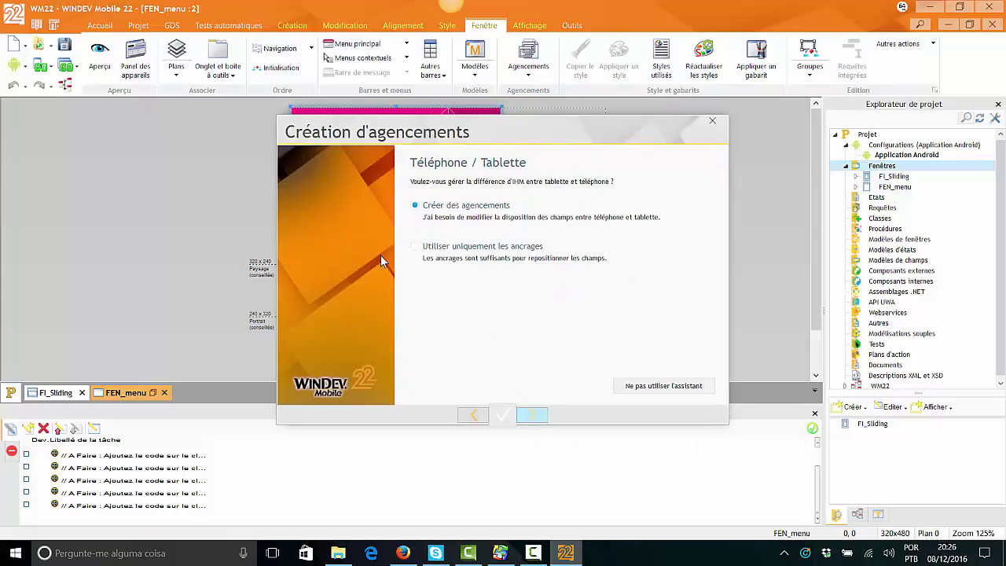
pyautogui.press('Return')
pyautogui.press('Return')
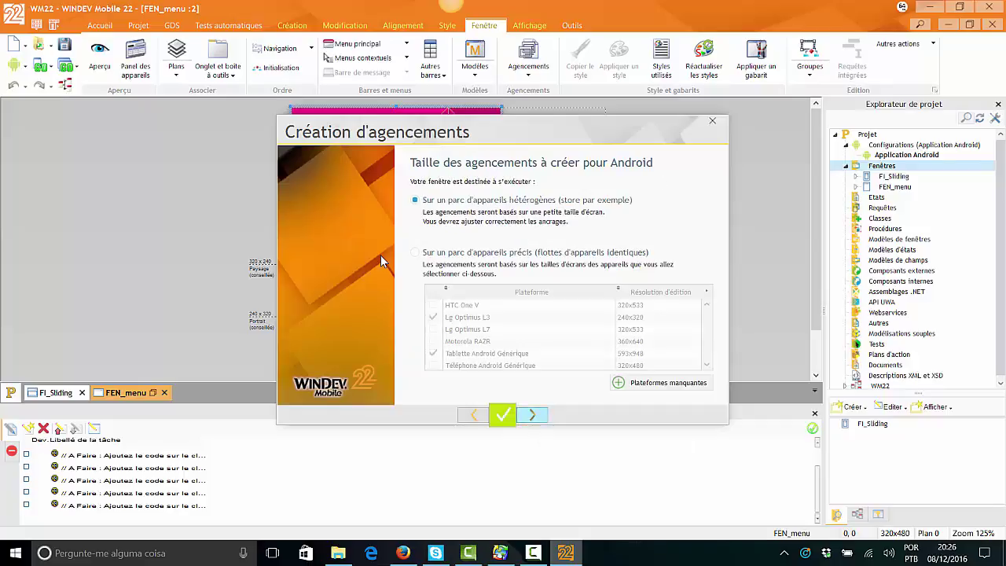
pyautogui.press('Return')
pyautogui.press('Return')
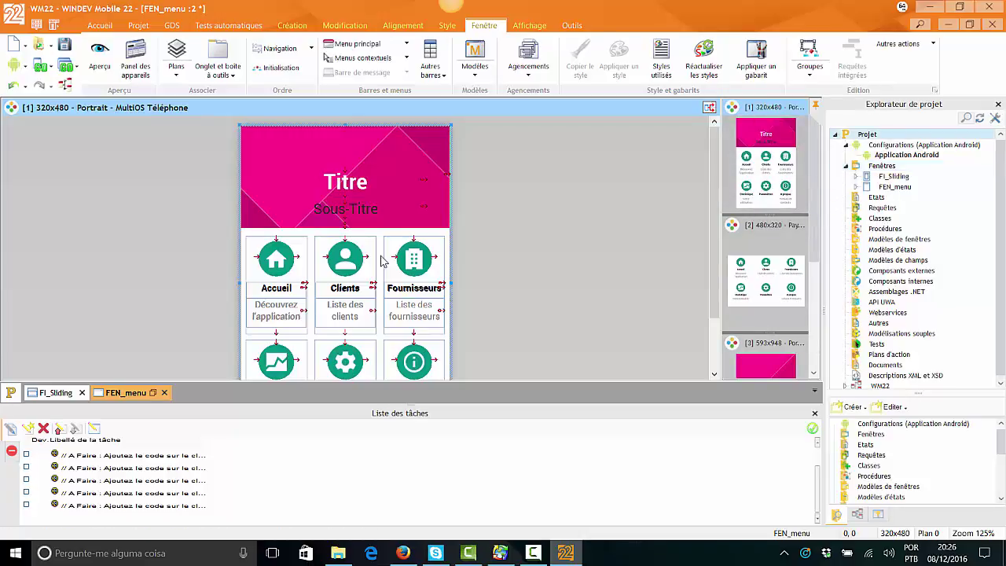
# Open the current platform description from the project description and add the Samsung Galaxy S6 edge, searching for "s6".
pyautogui.press('Return')
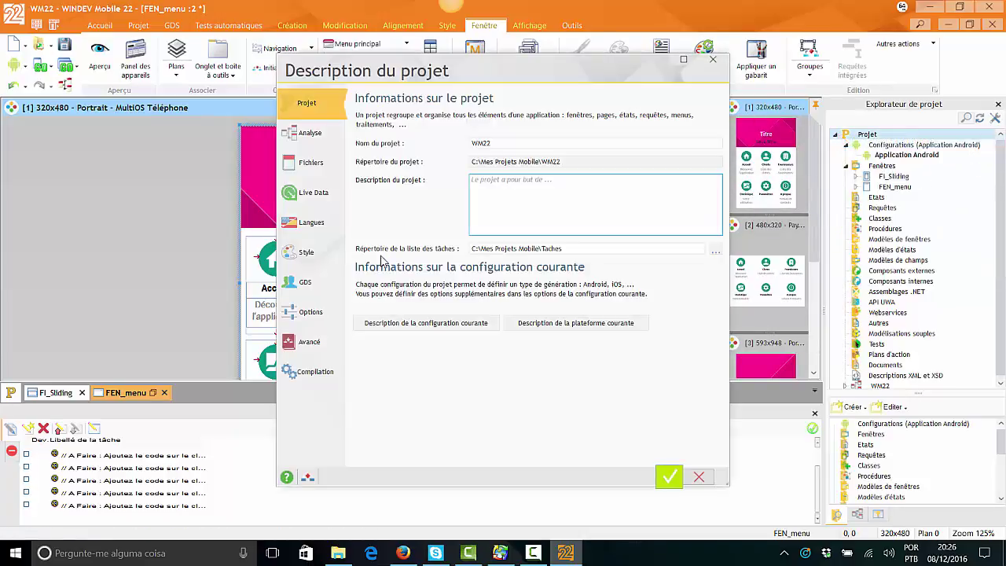
pyautogui.press('Return')
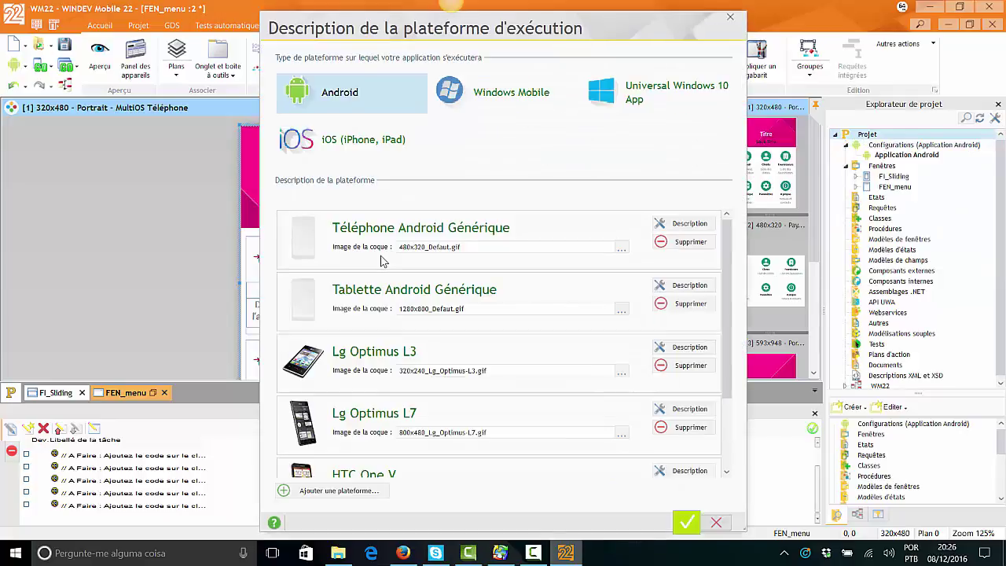
pyautogui.press('Return')
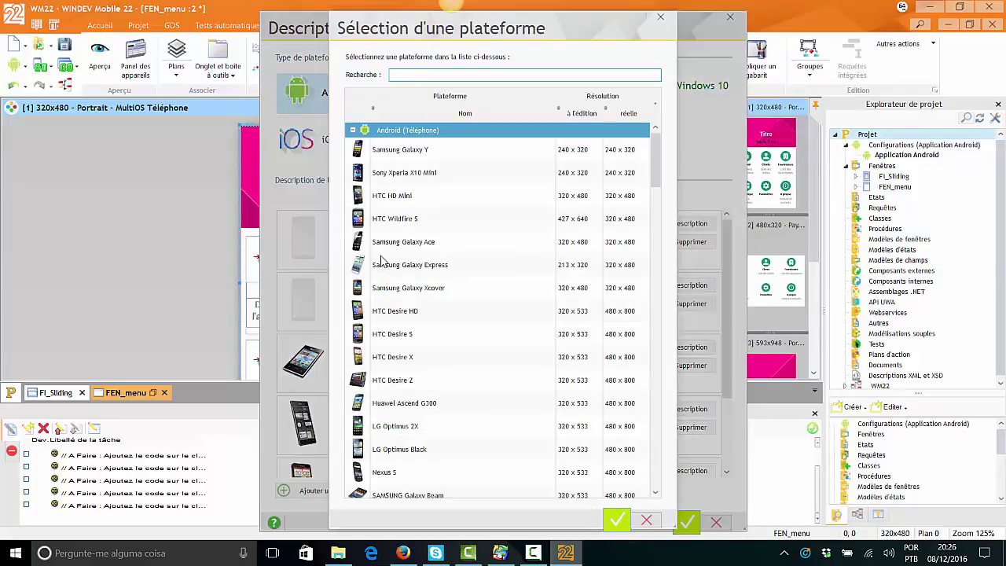
pyautogui.write('s6')
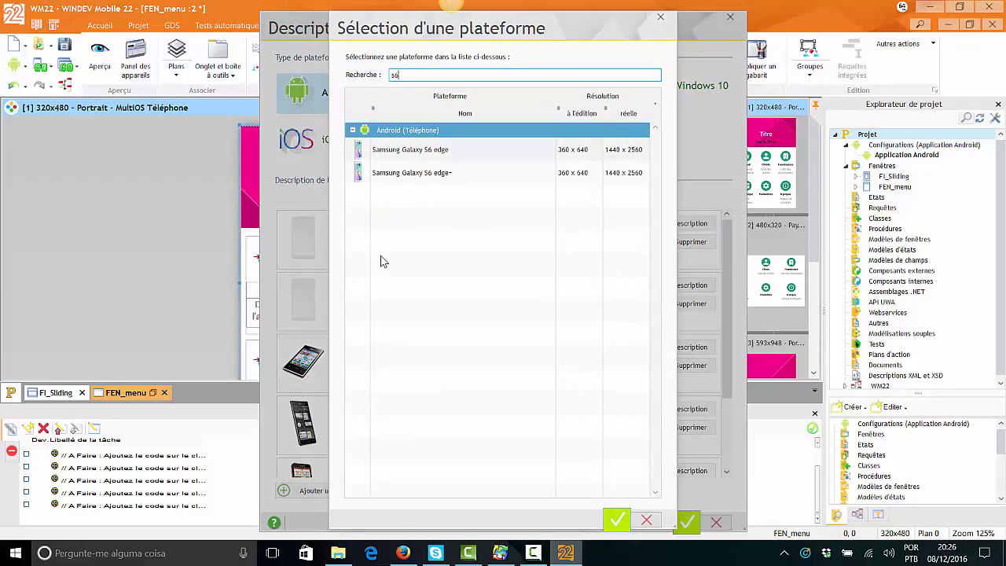
pyautogui.press('Down')
pyautogui.press('Return')
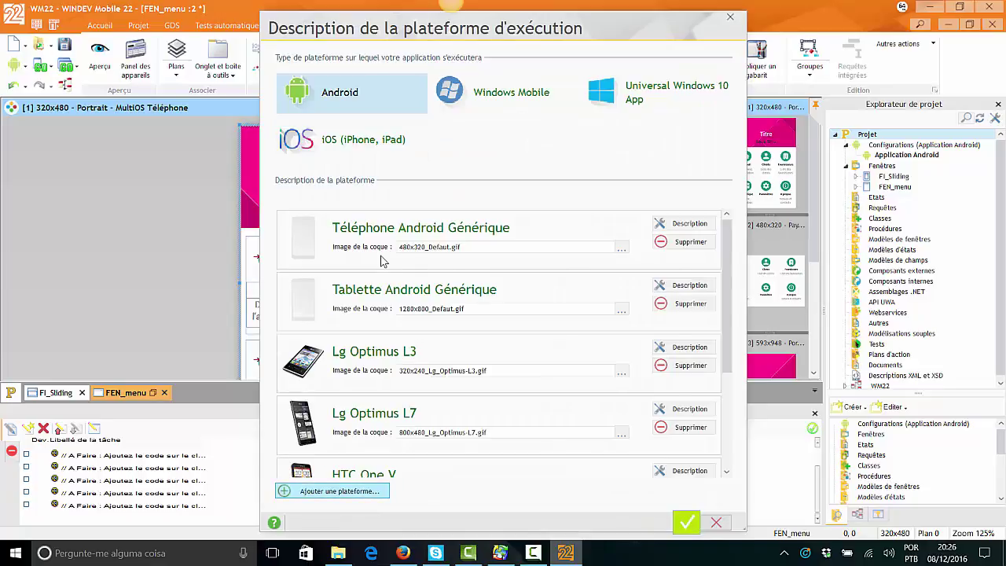
# Add the Samsung Galaxy S6 edge+ platform, searching for "s6", and confirm the platform and project descriptions.
pyautogui.press('Return')
pyautogui.write('s')
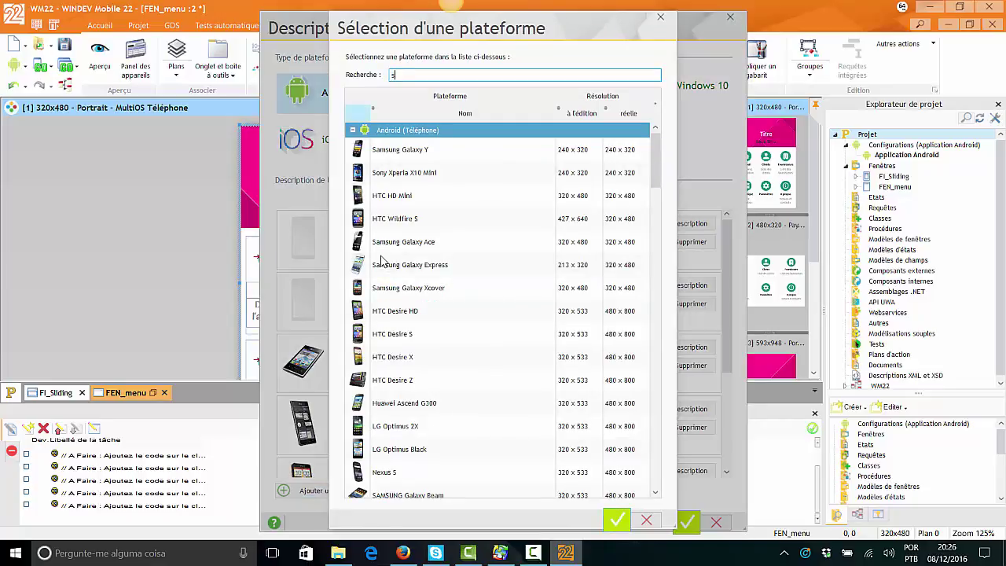
pyautogui.write('6')
pyautogui.press('Down')
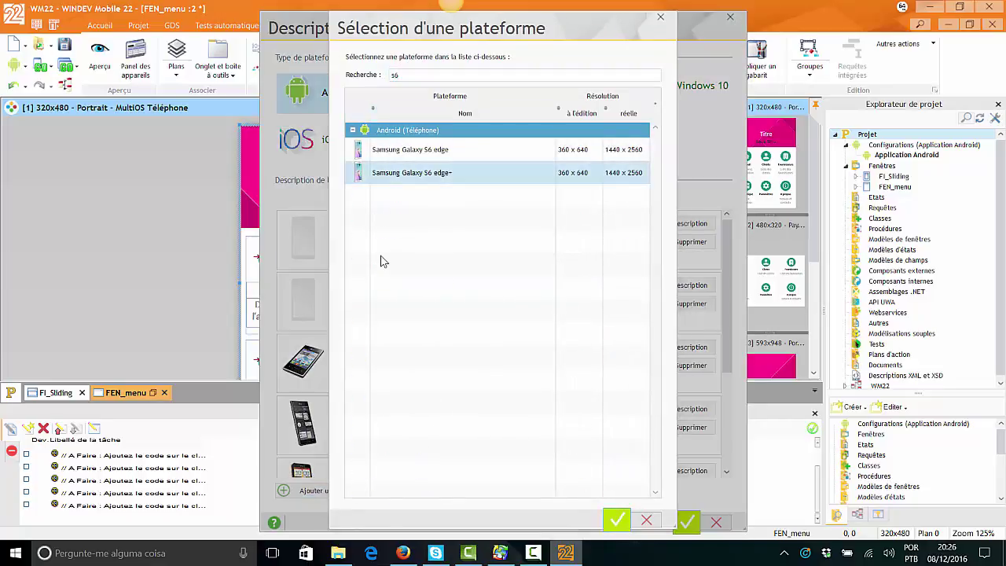
pyautogui.press('Return')
pyautogui.press('Return')
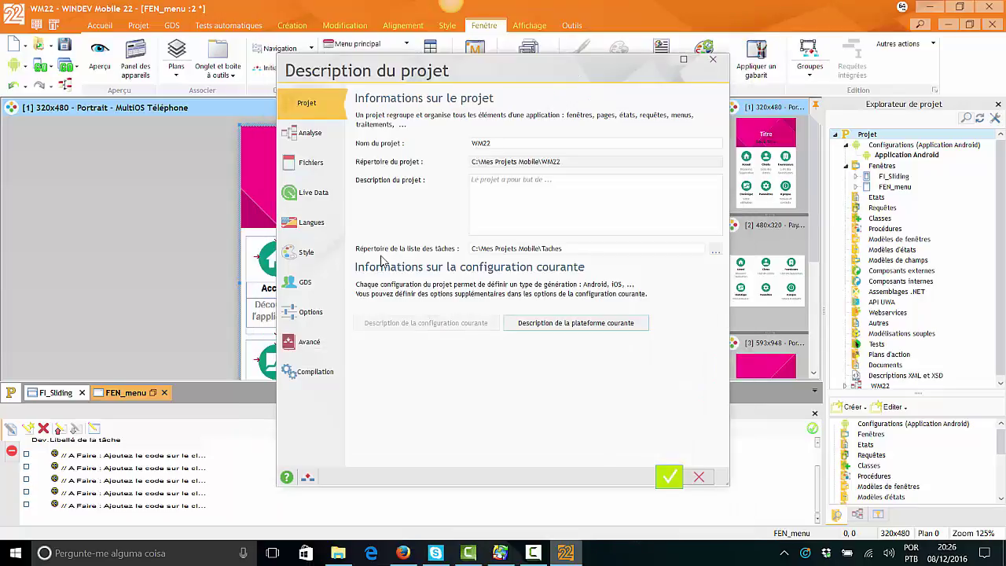
pyautogui.press('Return')
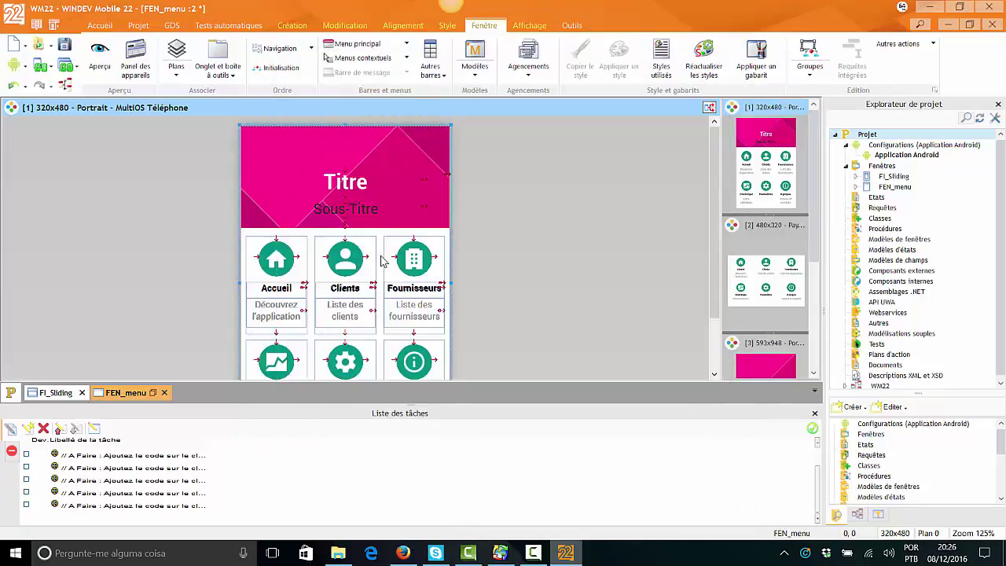
# Delete the 320x480 portrait and 480x320 landscape phone layouts from the FEN_menu window.
pyautogui.hotkey('shift', 'F10')
pyautogui.press('Down')
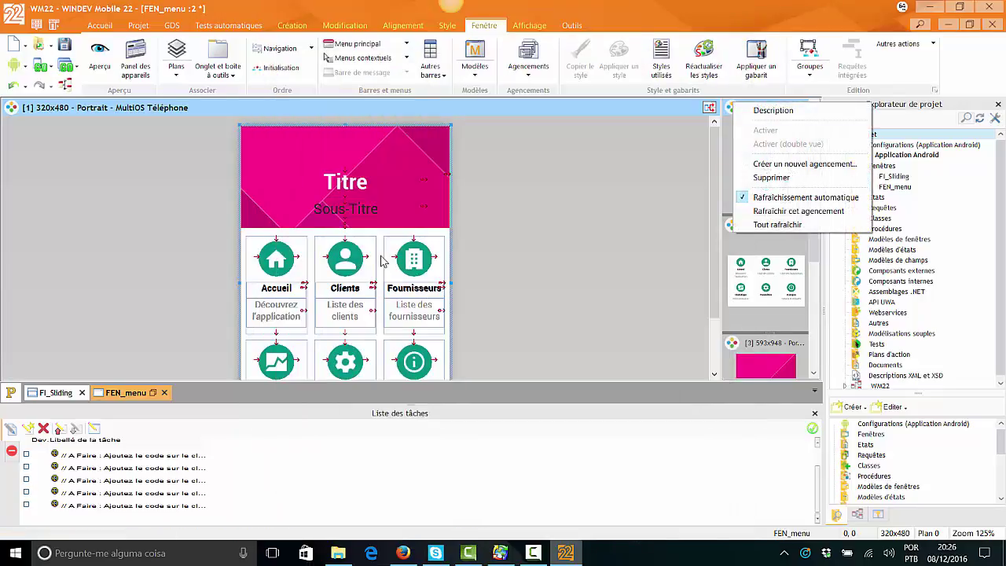
pyautogui.press('Down')
pyautogui.press('Down')
pyautogui.press('Return')
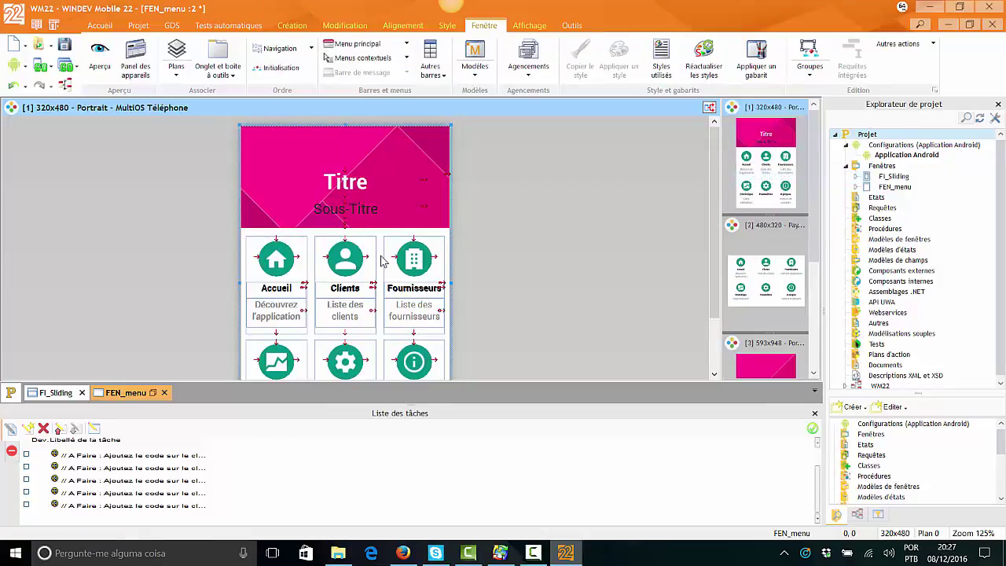
pyautogui.hotkey('shift', 'F10')
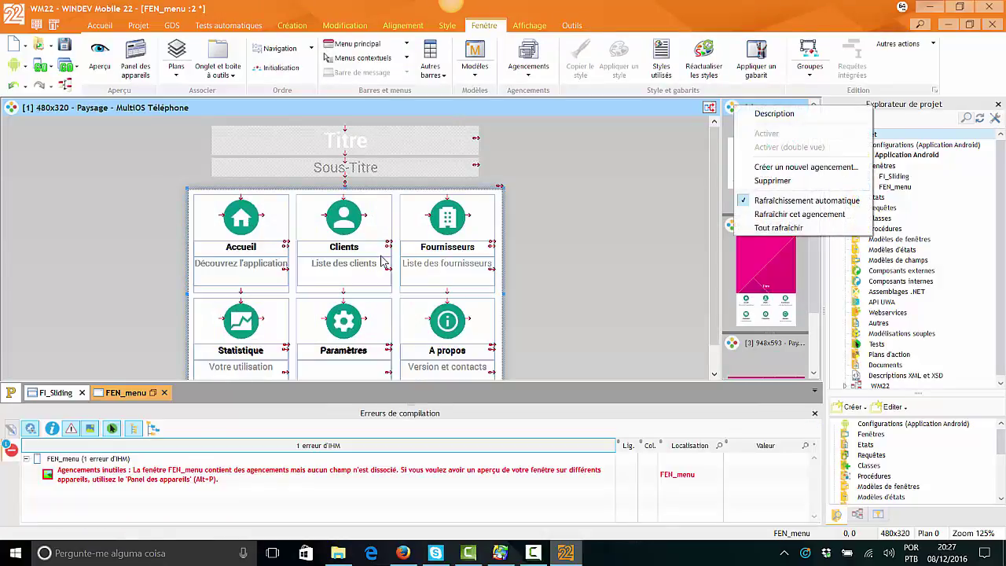
pyautogui.press('Down')
pyautogui.press('Down')
pyautogui.press('Down')
pyautogui.press('Return')
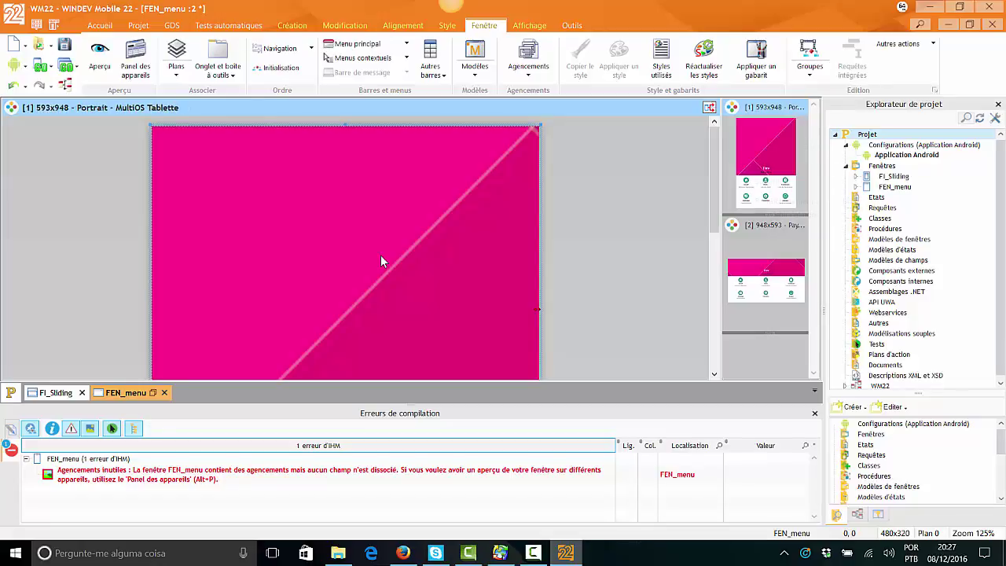
# Delete the 593x948 portrait tablet layout from the FEN_menu window.
pyautogui.hotkey('shift', 'F10')
pyautogui.press('Down')
pyautogui.press('Down')
pyautogui.press('Return')
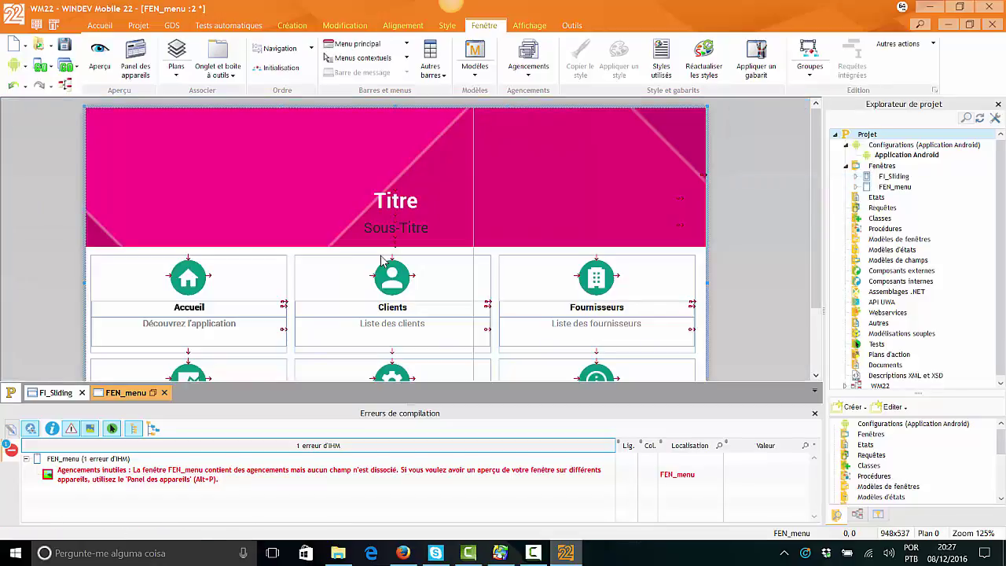
# Start adding layouts to FEN_menu with the assistant, keeping Créer des agencements for the portrait/landscape orientation.
pyautogui.press('Down')
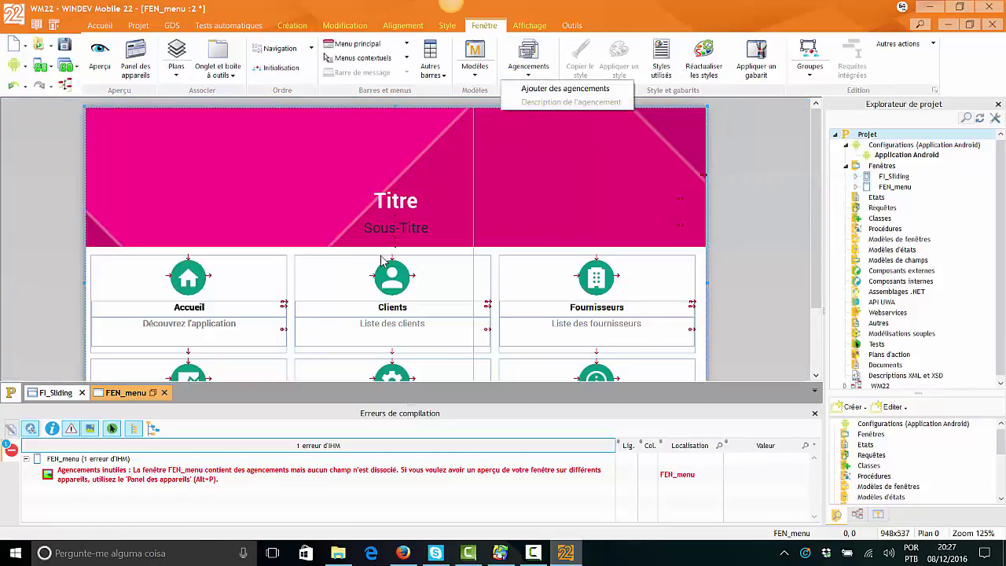
pyautogui.press('Down')
pyautogui.press('Return')
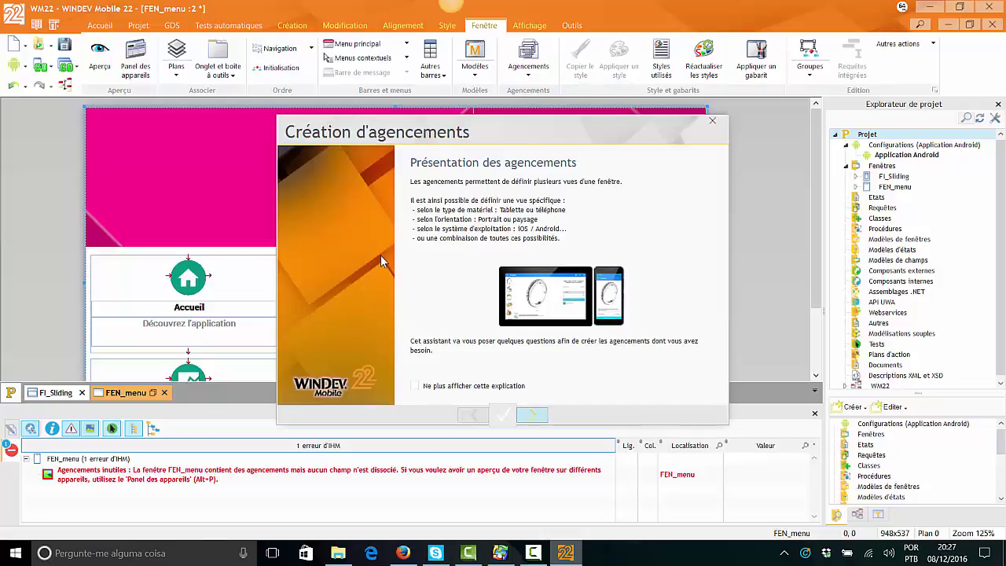
pyautogui.press('Return')
pyautogui.press('Return')
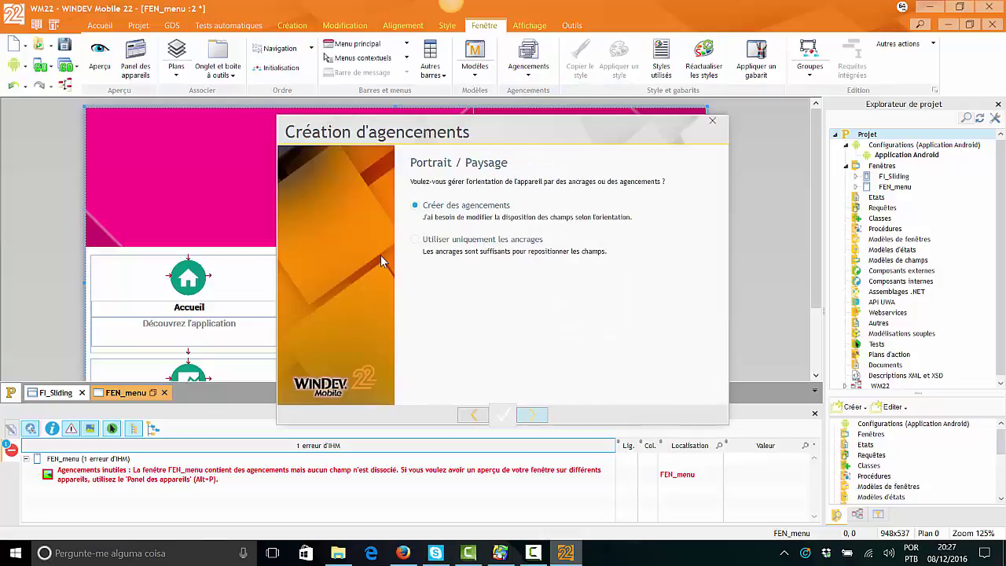
pyautogui.press('Return')
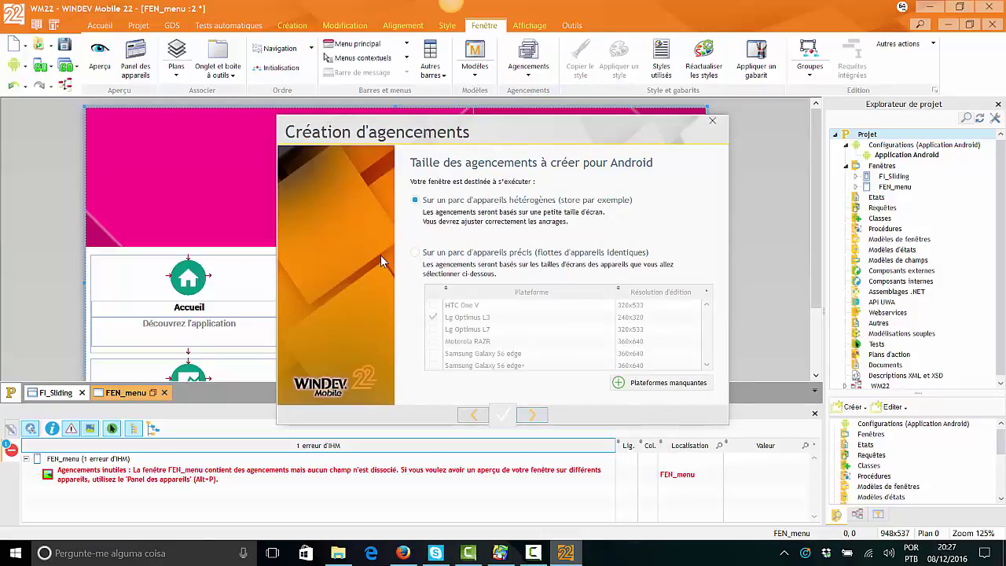
# Target a precise set of devices and include HTC One V, Lg Optimus L7, Motorola RAZR, Samsung Galaxy S6 edge and S6 edge+.
pyautogui.press('Down')
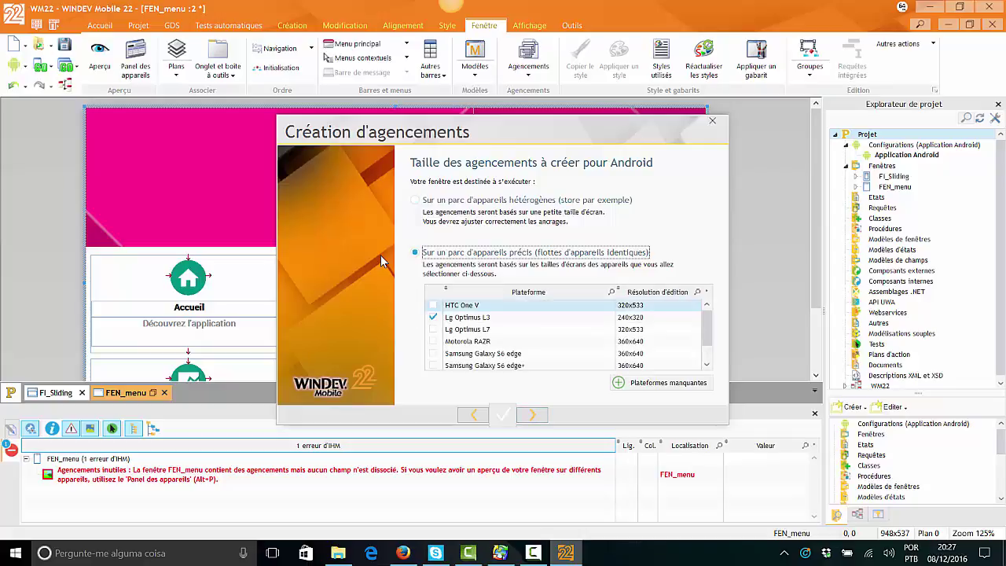
pyautogui.press('Tab')
pyautogui.press('space')
pyautogui.press('Down')
pyautogui.press('Down')
pyautogui.press('space')
pyautogui.press('Down')
pyautogui.press('Down')
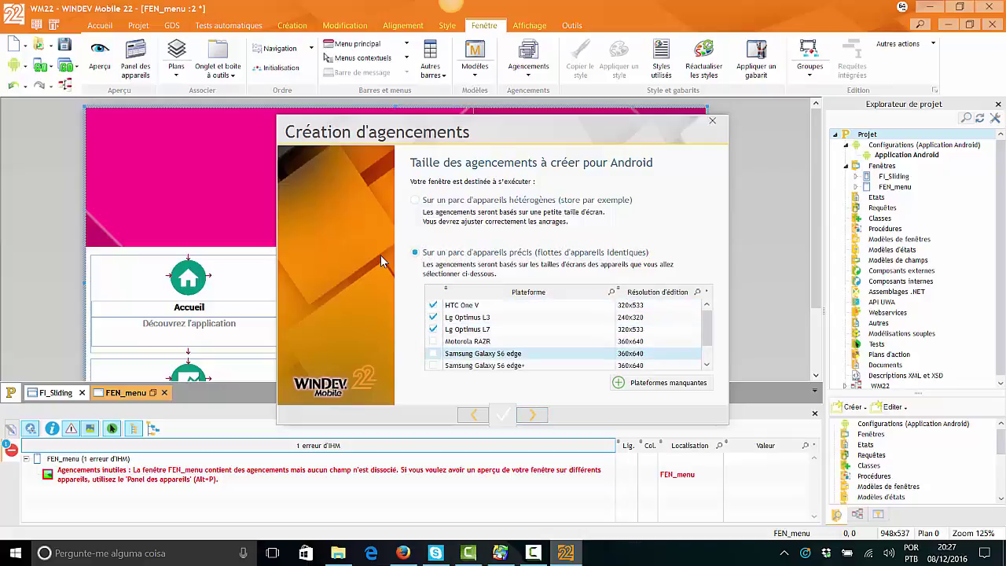
pyautogui.press('space')
pyautogui.press('Down')
pyautogui.press('Up')
pyautogui.press('Up')
pyautogui.press('space')
pyautogui.press('Down')
pyautogui.press('Down')
pyautogui.press('space')
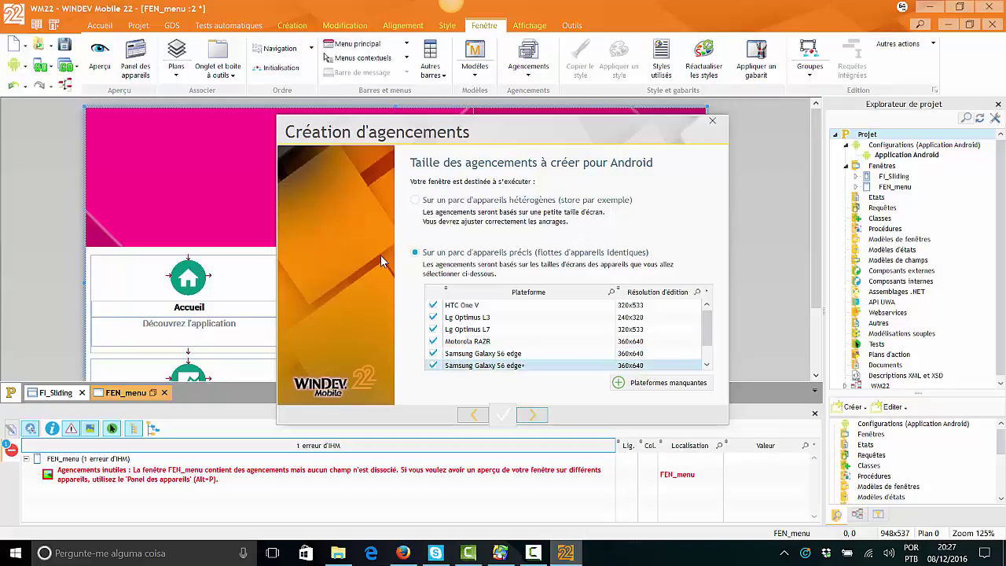
# Also include Tablette Android Générique and Téléphone Android Générique in the layout sizes to create.
pyautogui.press('Down')
pyautogui.press('space')
pyautogui.press('Down')
pyautogui.press('Up')
pyautogui.press('Up')
pyautogui.press('Down')
pyautogui.press('Down')
pyautogui.press('space')
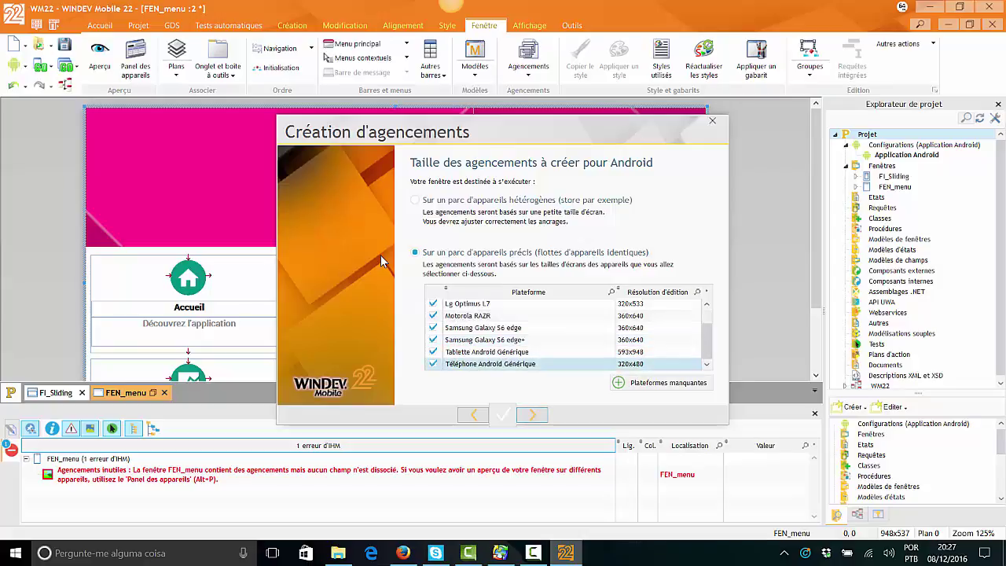
# Review the selected platforms and their edit resolutions in the device list.
pyautogui.press('Up')
pyautogui.press('Up')
pyautogui.press('Up')
pyautogui.press('Up')
pyautogui.press('Up')
pyautogui.press('Up')
pyautogui.press('Up')
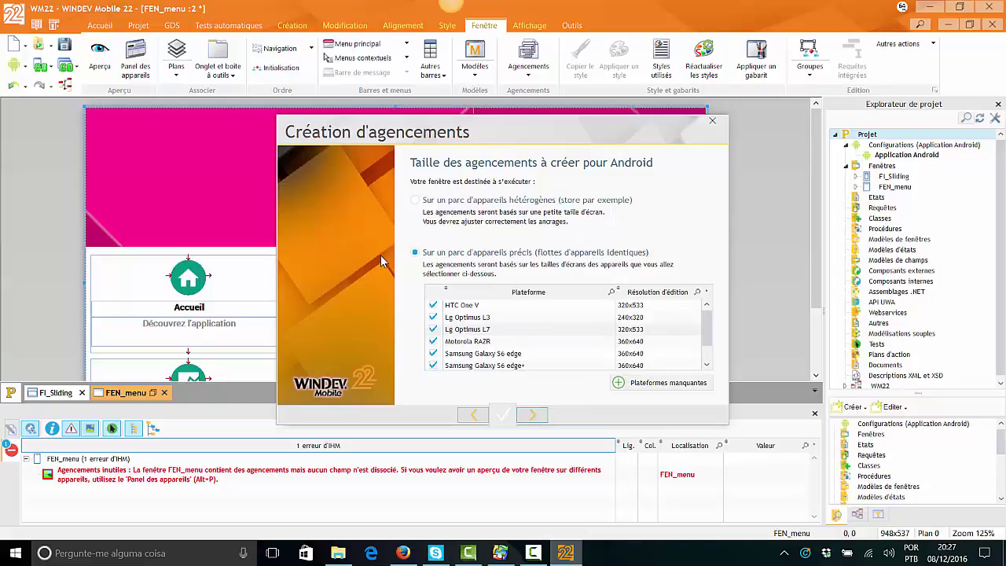
pyautogui.press('Up')
pyautogui.press('Up')
# Try the heterogeneous devices option, view the assistant's summary and return to the orientation question.
pyautogui.hotkey('shift', 'Tab')
pyautogui.press('Up')
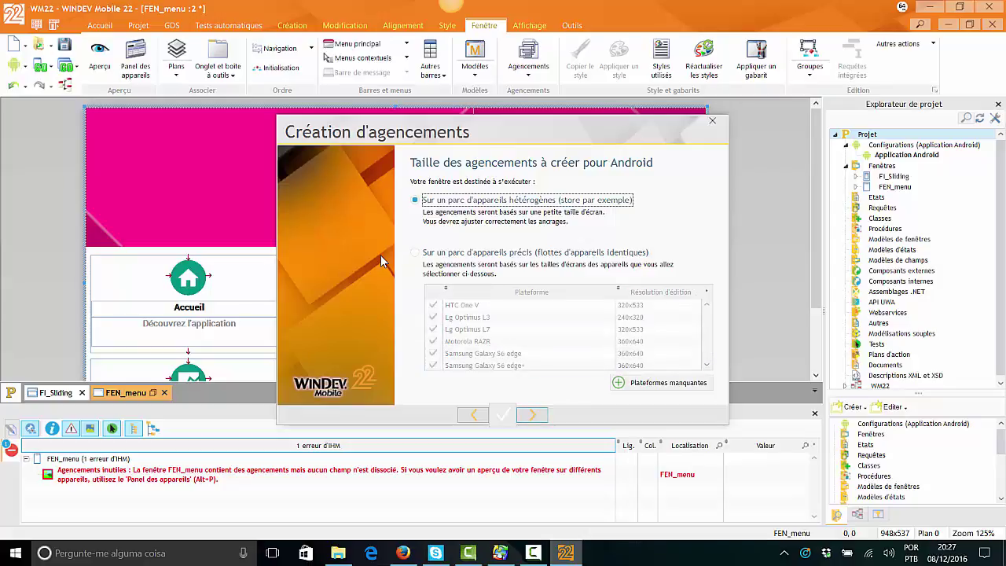
pyautogui.press('Return')
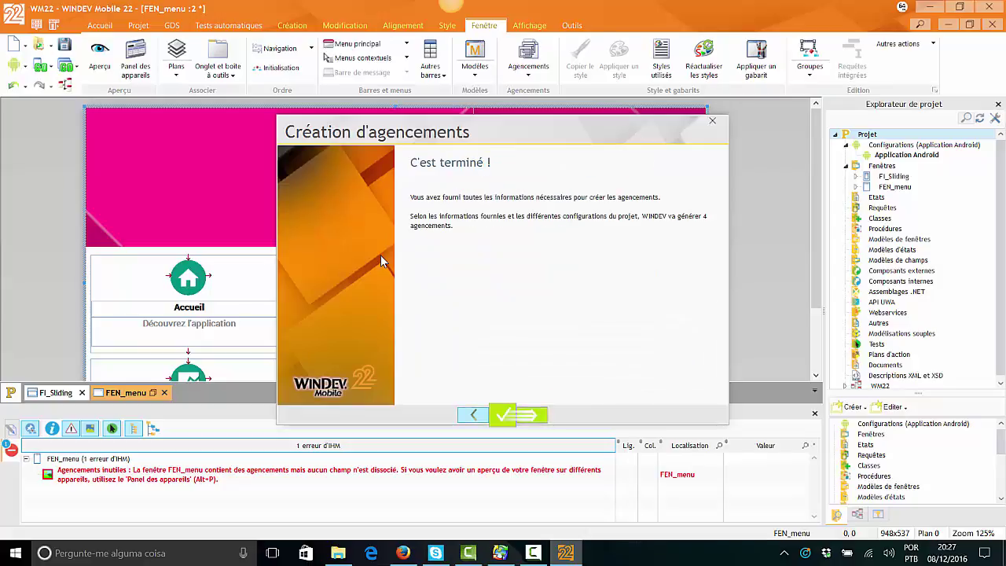
pyautogui.hotkey('alt', 'Left')
pyautogui.hotkey('alt', 'Left')
# Try Utiliser uniquement les ancrages for the orientation, view the assistant's summary and return to the orientation question.
pyautogui.press('Down')
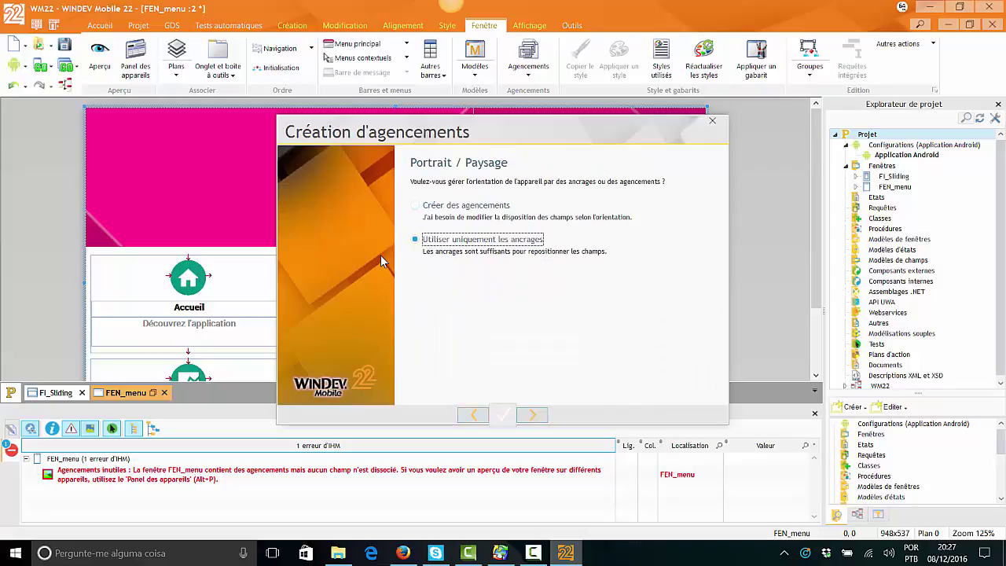
pyautogui.press('Return')
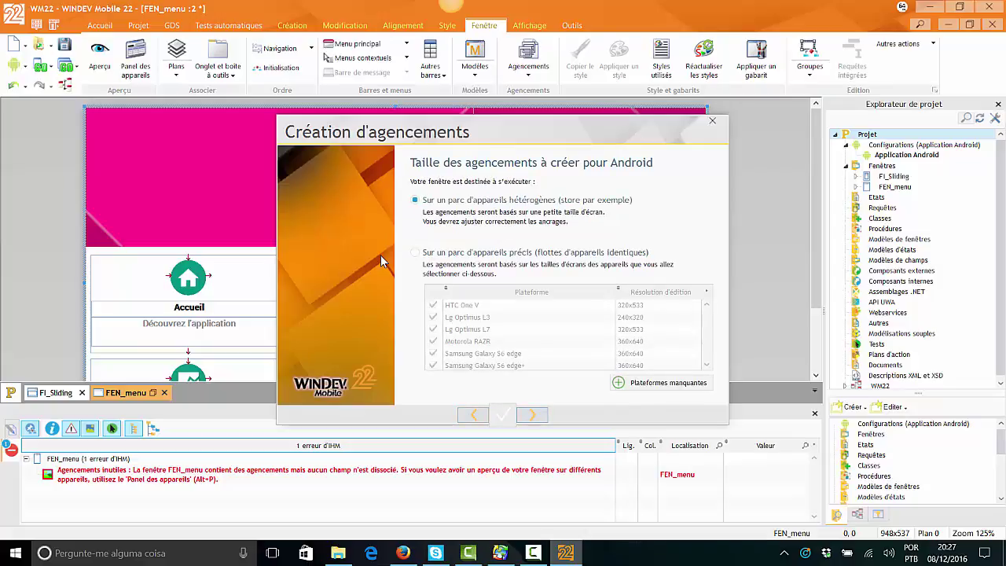
pyautogui.press('Return')
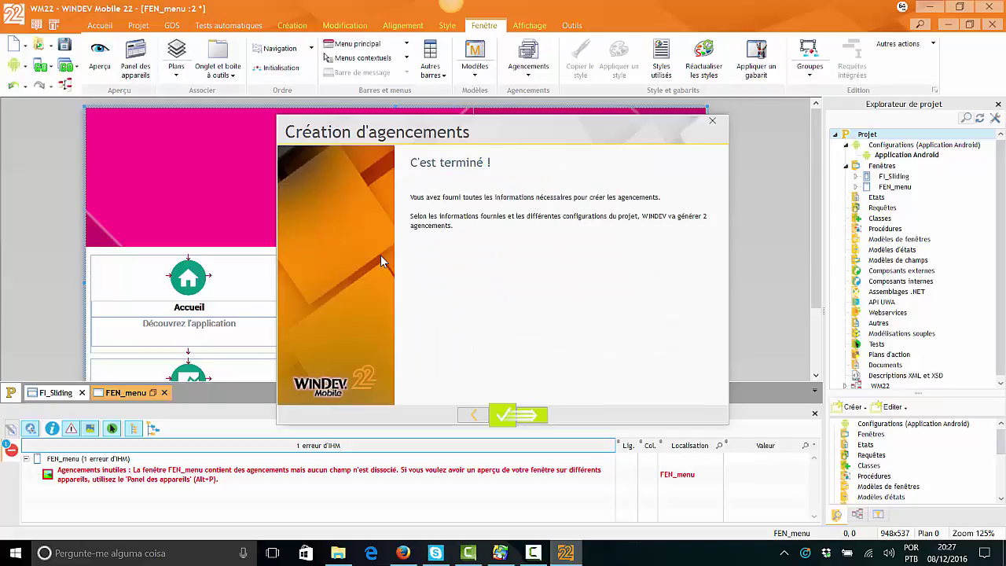
pyautogui.hotkey('alt', 'Left')
pyautogui.hotkey('alt', 'Left')
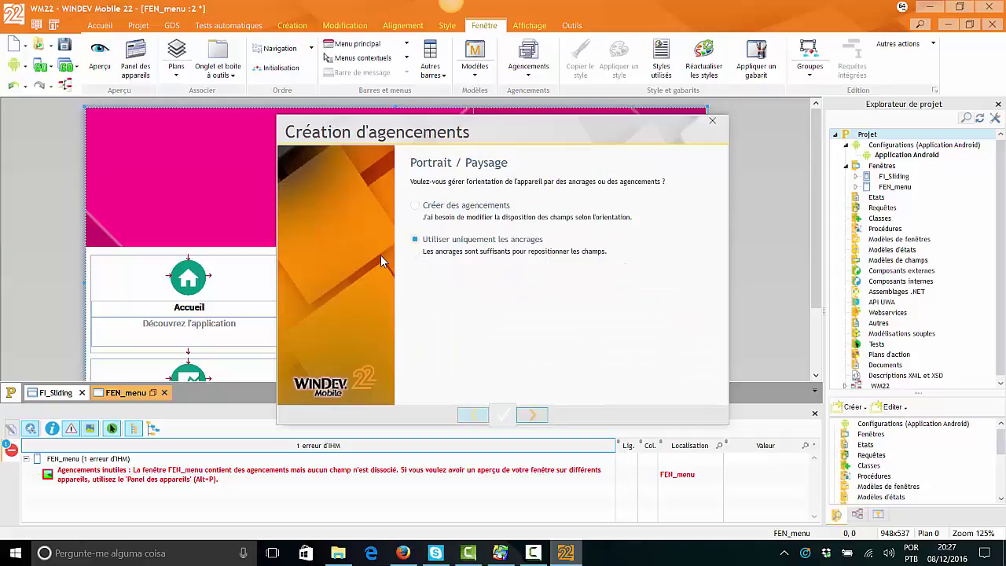
# Choose Créer des agencements for the orientation, target the precise devices with all listed platforms, and complete the layout assistant.
pyautogui.press('Up')
pyautogui.press('Return')
pyautogui.press('Down')
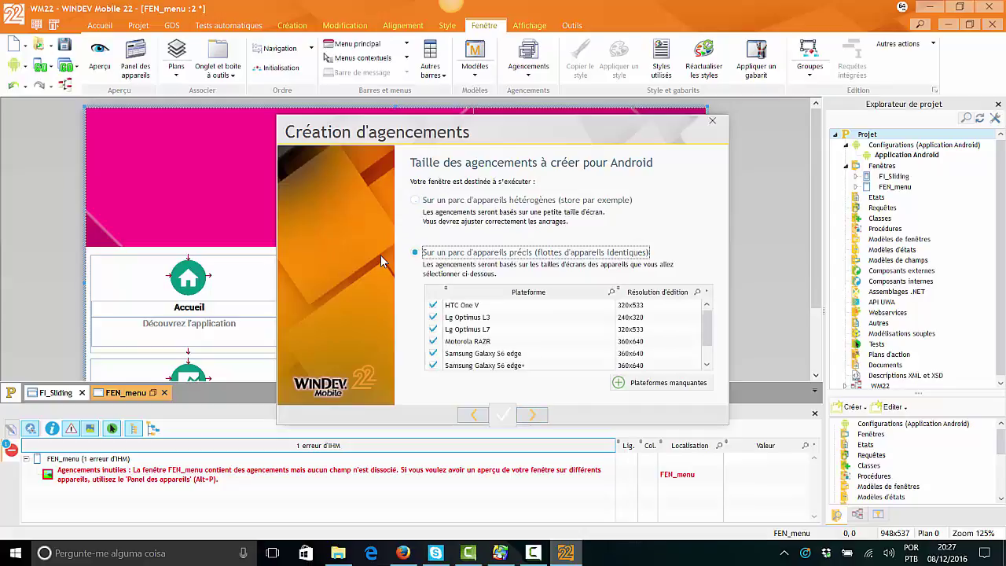
pyautogui.press('Tab')
pyautogui.press('Down')
pyautogui.press('Down')
pyautogui.press('Down')
pyautogui.press('Down')
pyautogui.press('Down')
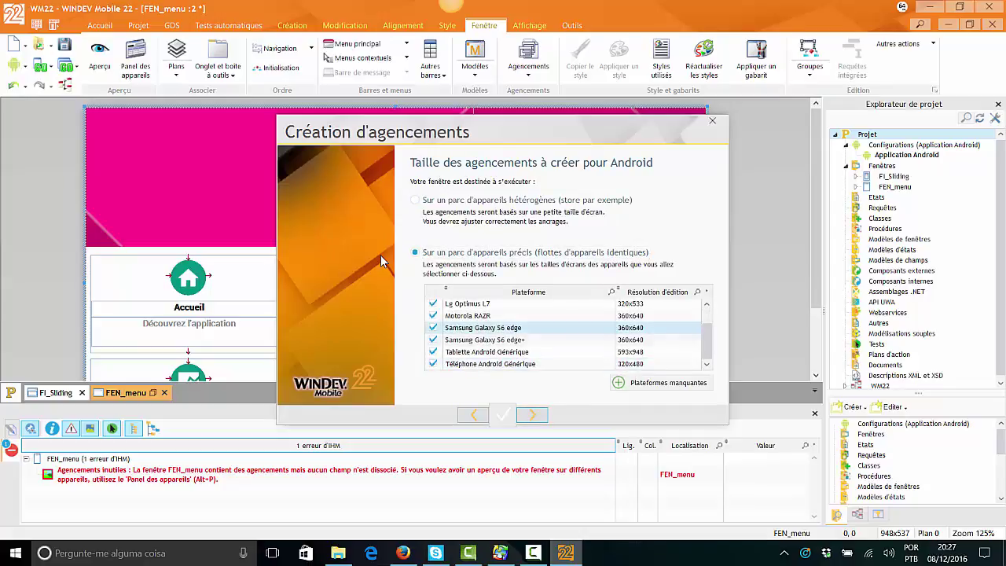
pyautogui.press('Up')
pyautogui.press('Return')
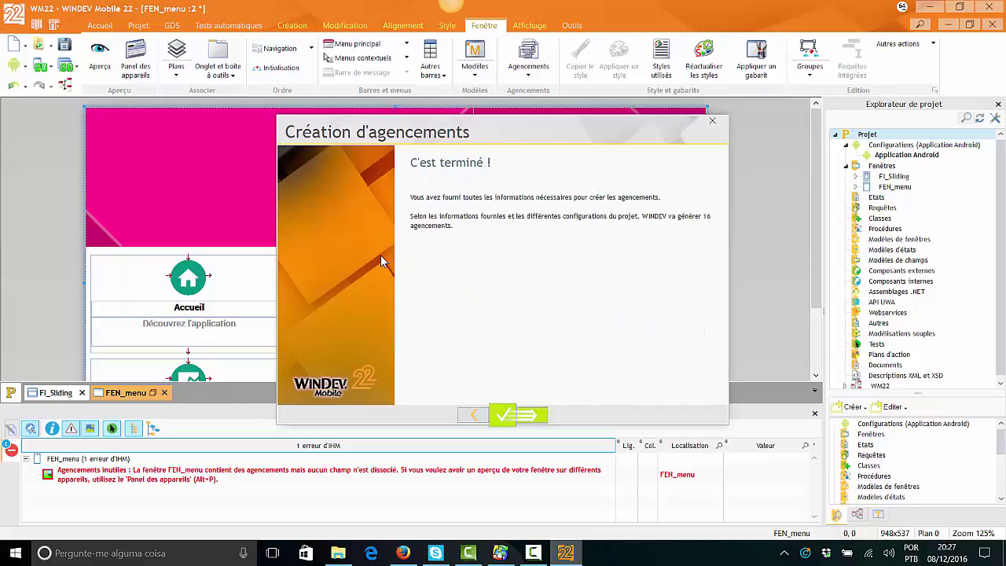
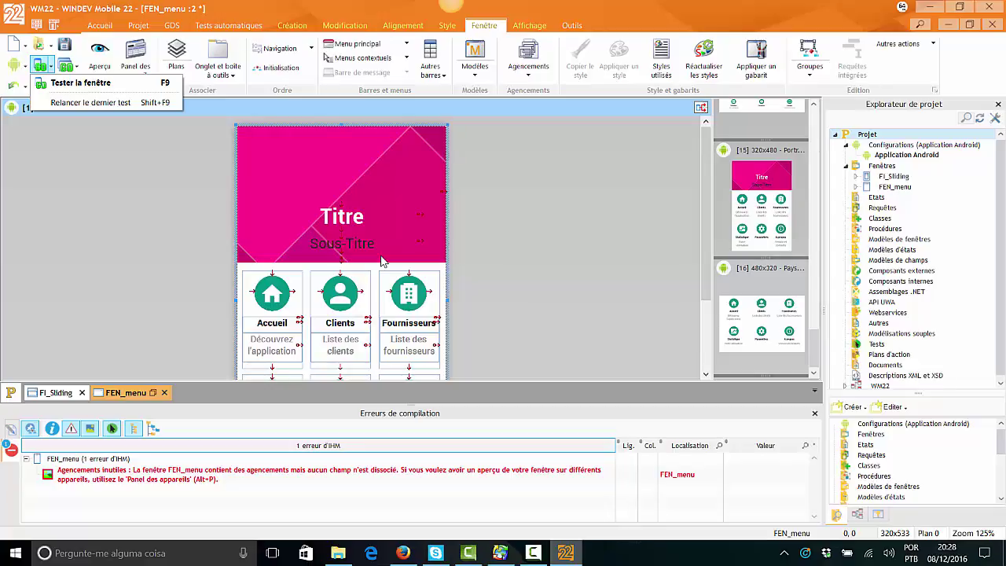
# Set FEN_menu as the project's first window for phones.
pyautogui.press('Escape')
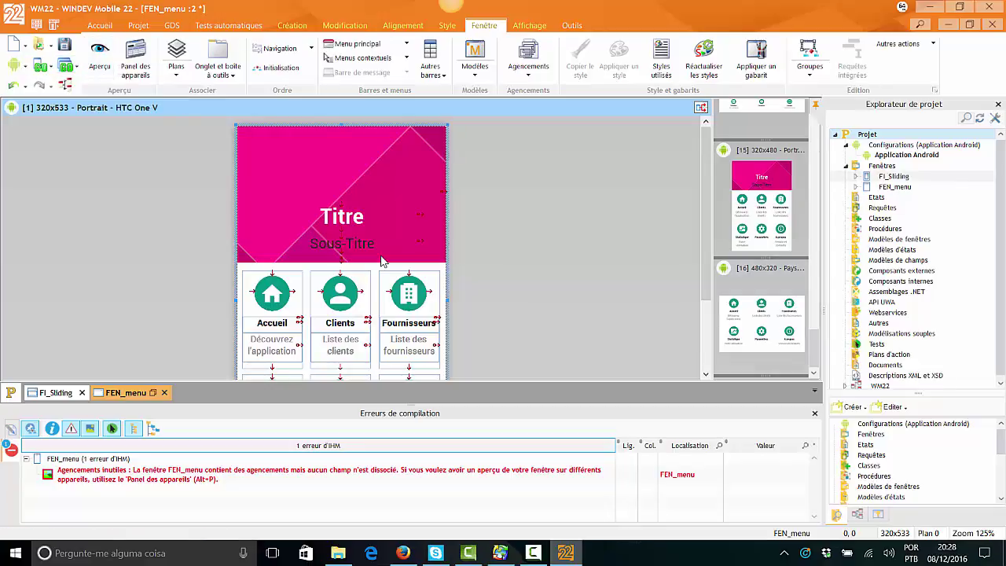
pyautogui.hotkey('ctrl', 'Tab')
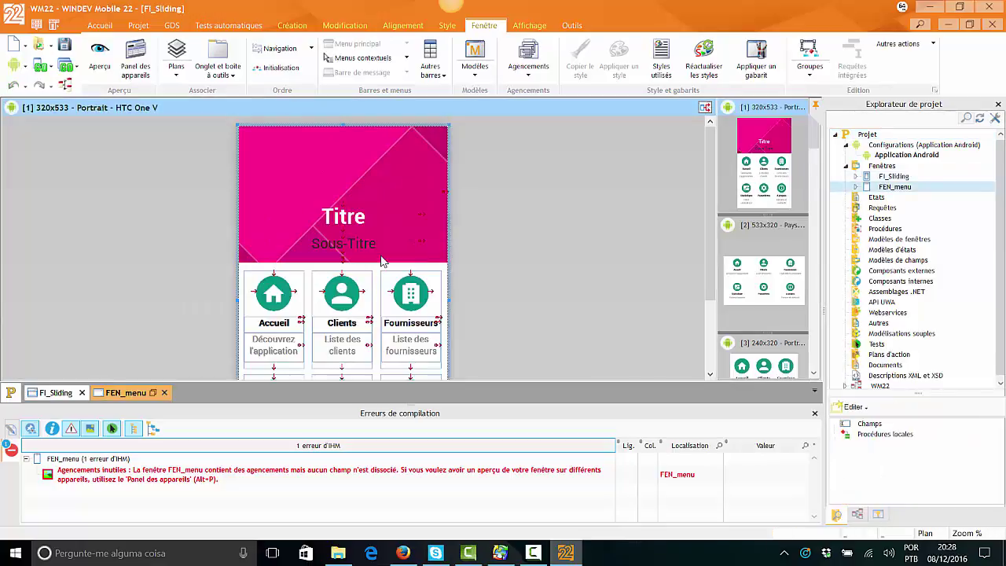
pyautogui.hotkey('shift', 'F10')
pyautogui.press('Down')
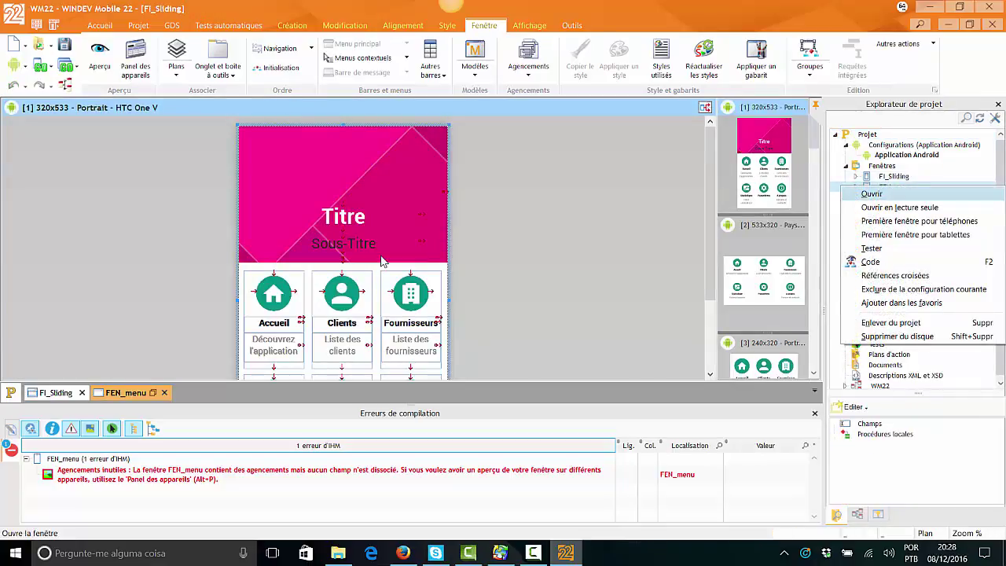
pyautogui.press('Down')
pyautogui.press('Down')
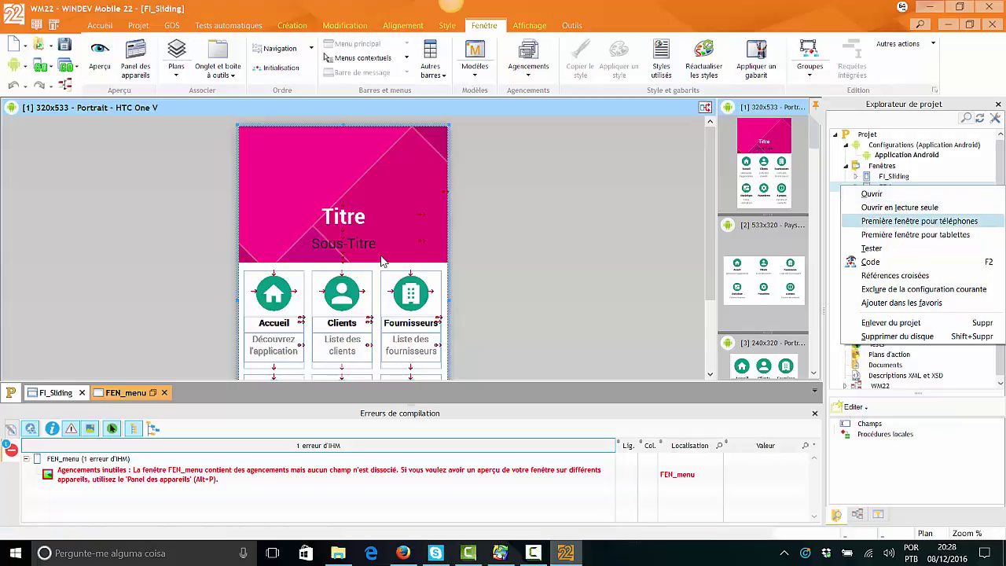
pyautogui.press('Return')
# Set FEN_menu as the project's first window for tablets.
pyautogui.hotkey('shift', 'F10')
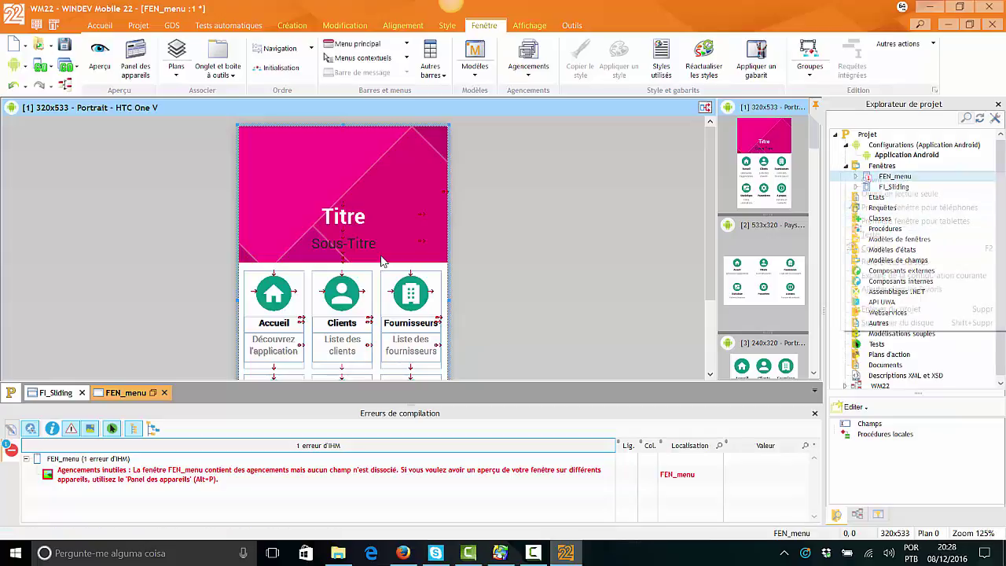
pyautogui.press('Down')
pyautogui.press('Down')
pyautogui.press('Down')
pyautogui.press('Down')
pyautogui.press('Return')
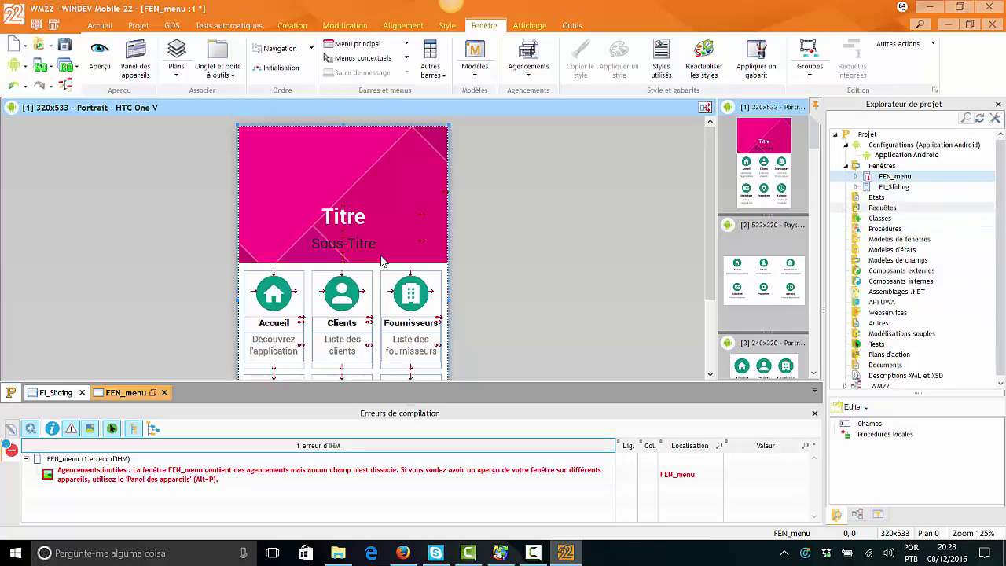
# Test the project in the Samsung Galaxy S6 edge+ simulator, dismissing the notice about simulator differences.
pyautogui.press('alt')
pyautogui.press('Down')
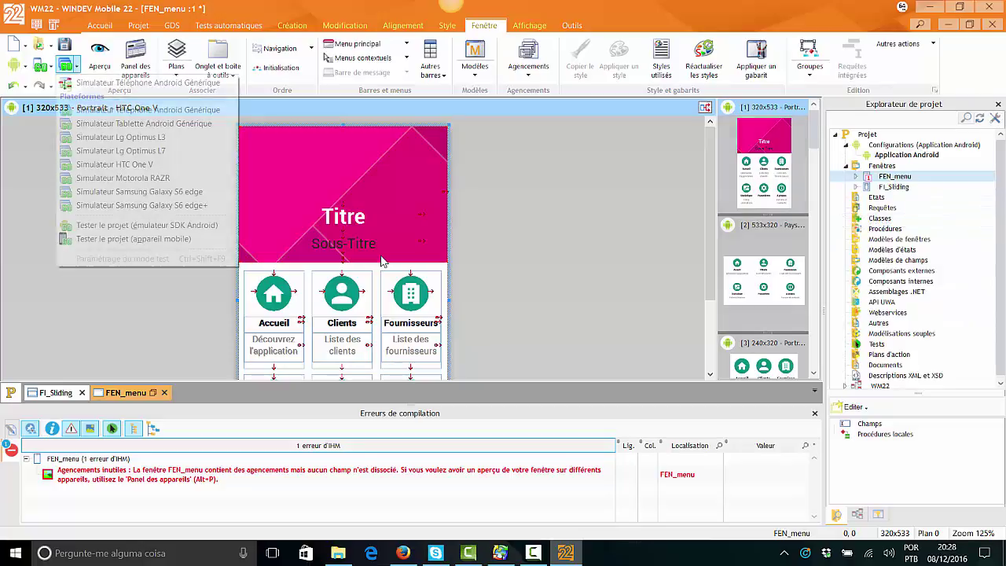
pyautogui.press('Down')
pyautogui.press('Down')
pyautogui.press('Down')
pyautogui.press('Down')
pyautogui.press('Down')
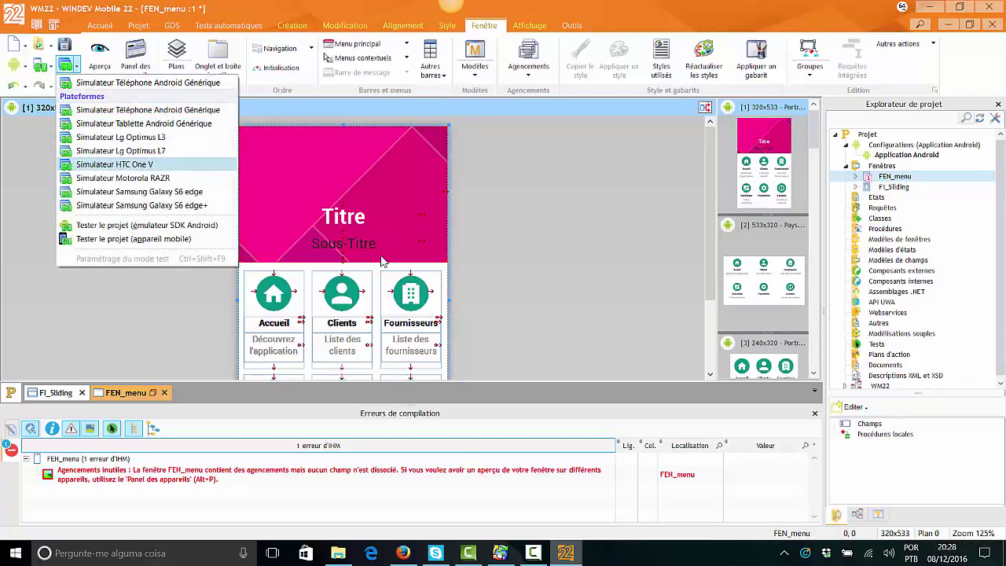
pyautogui.press('Down')
pyautogui.press('Down')
pyautogui.press('Down')
pyautogui.press('Return')
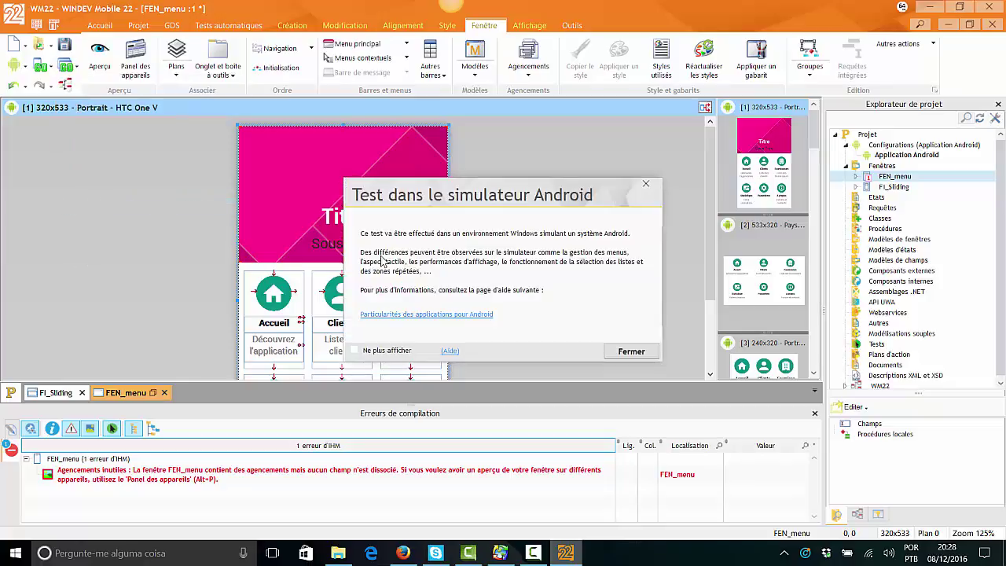
pyautogui.press('Return')
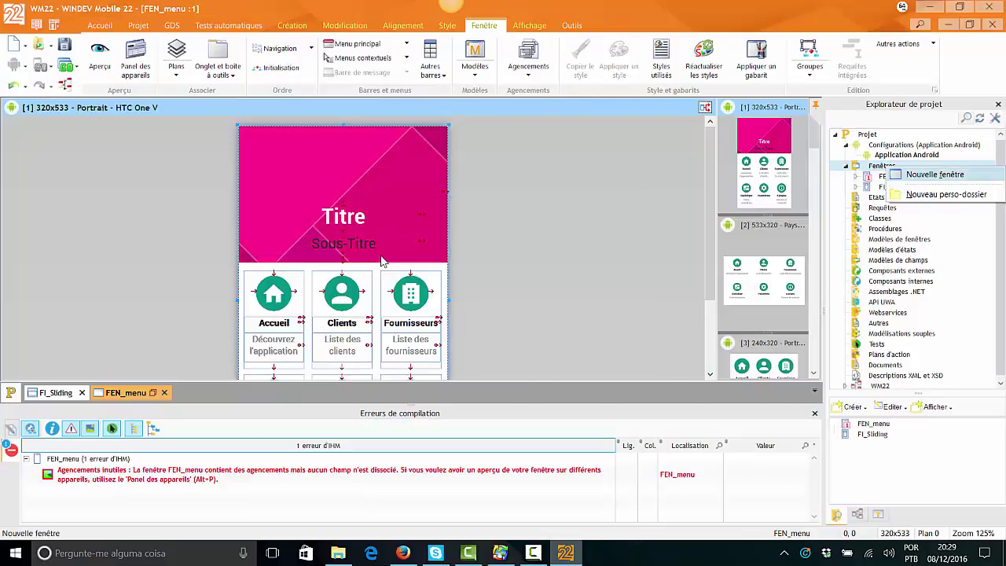
# Create a new phone window from the Login template and save it with the title Login and the name FEN_Login.
pyautogui.press('Return')
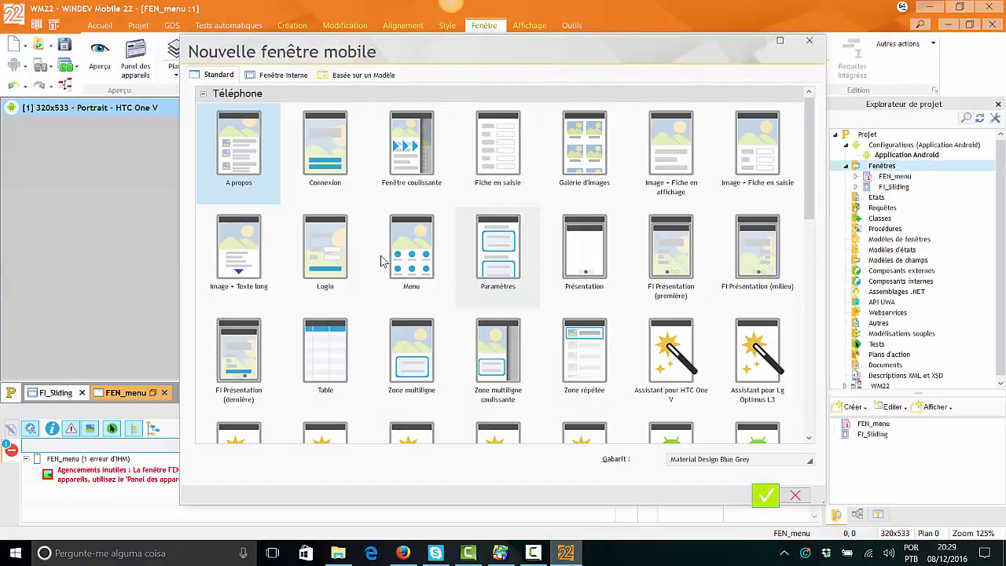
pyautogui.scroll(-3, 381, 261)
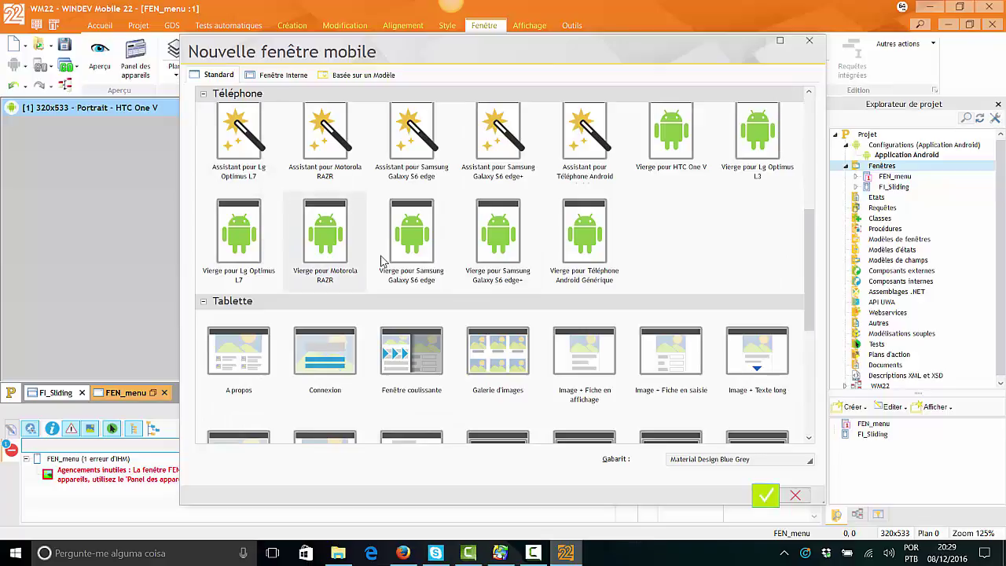
pyautogui.scroll(-3, 381, 261)
pyautogui.scroll(-3, 381, 260)
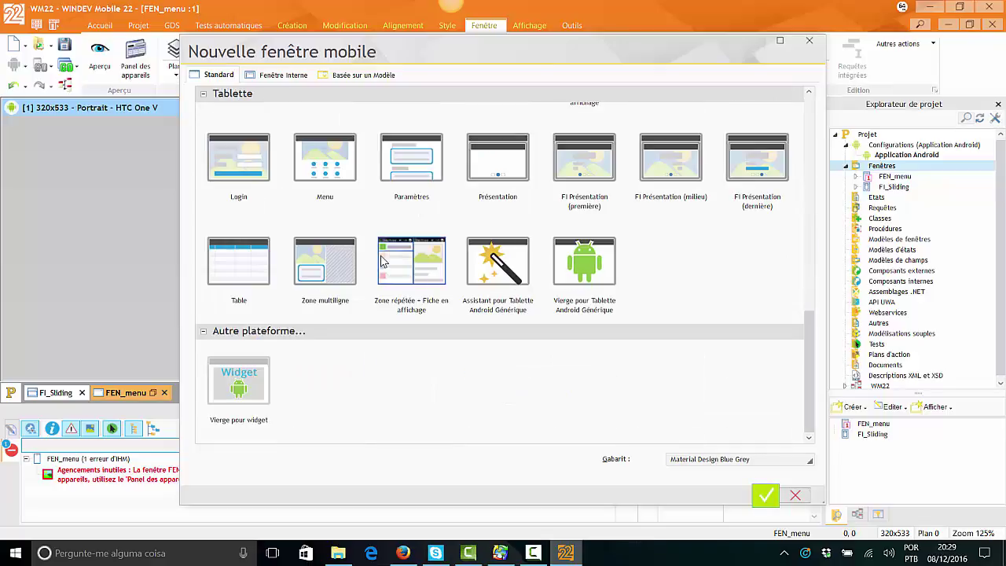
pyautogui.scroll(3, 381, 261)
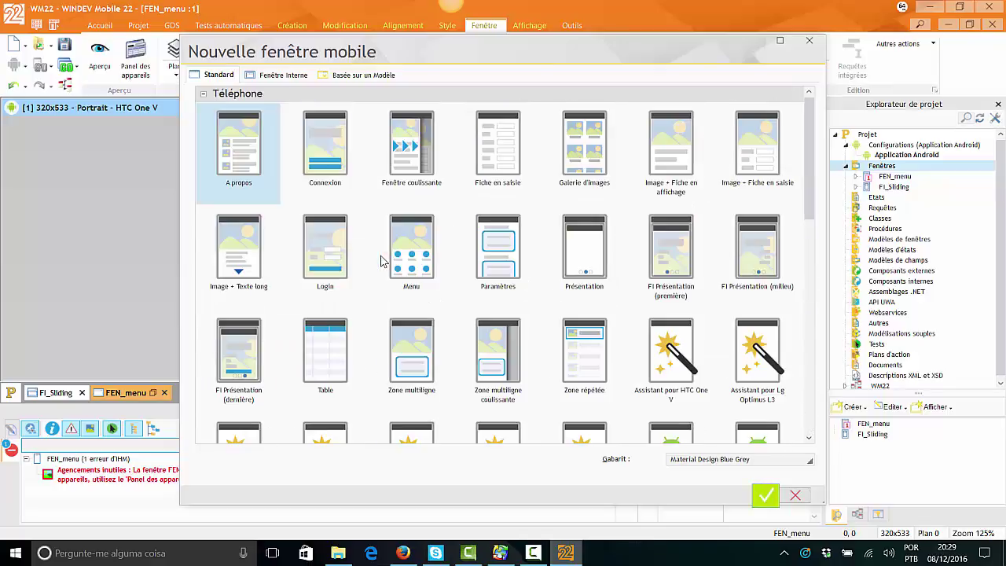
pyautogui.scroll(-3, 381, 260)
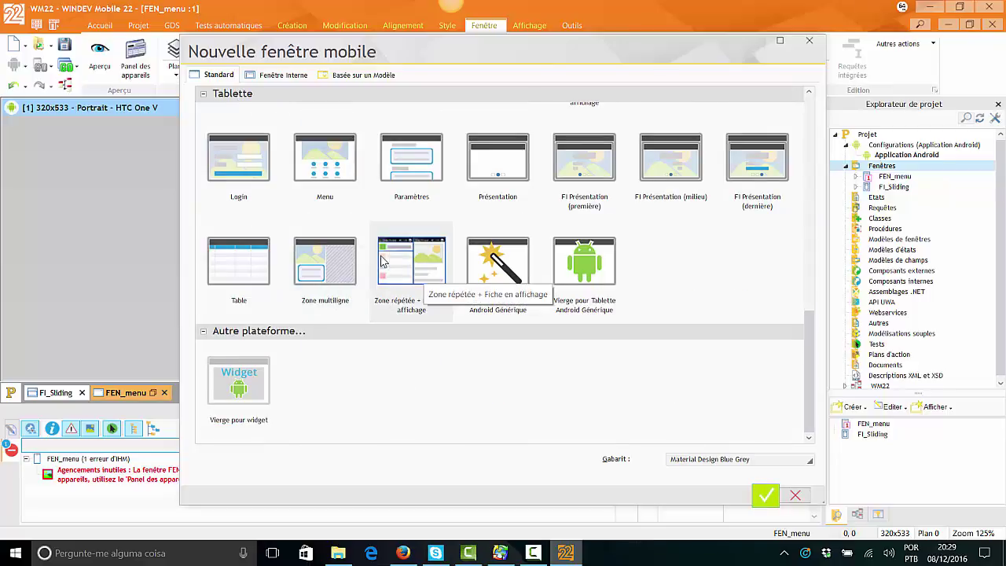
pyautogui.scroll(3, 381, 261)
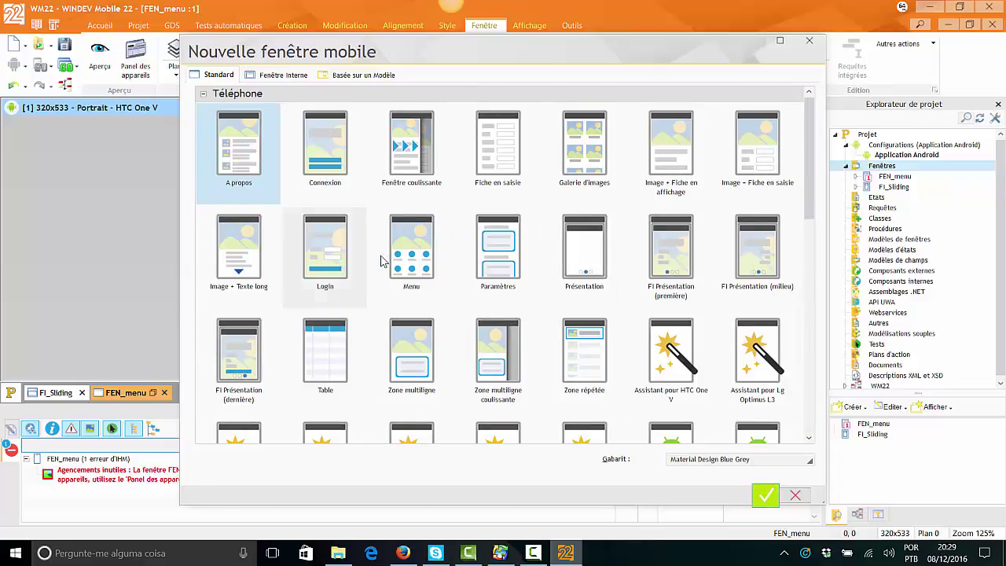
pyautogui.doubleClick(381, 261)
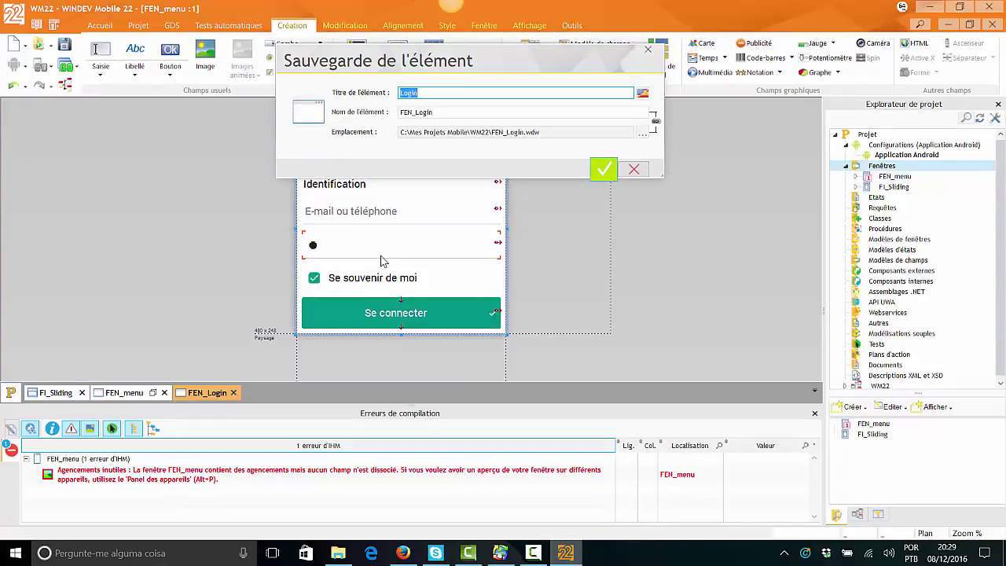
pyautogui.press('Return')
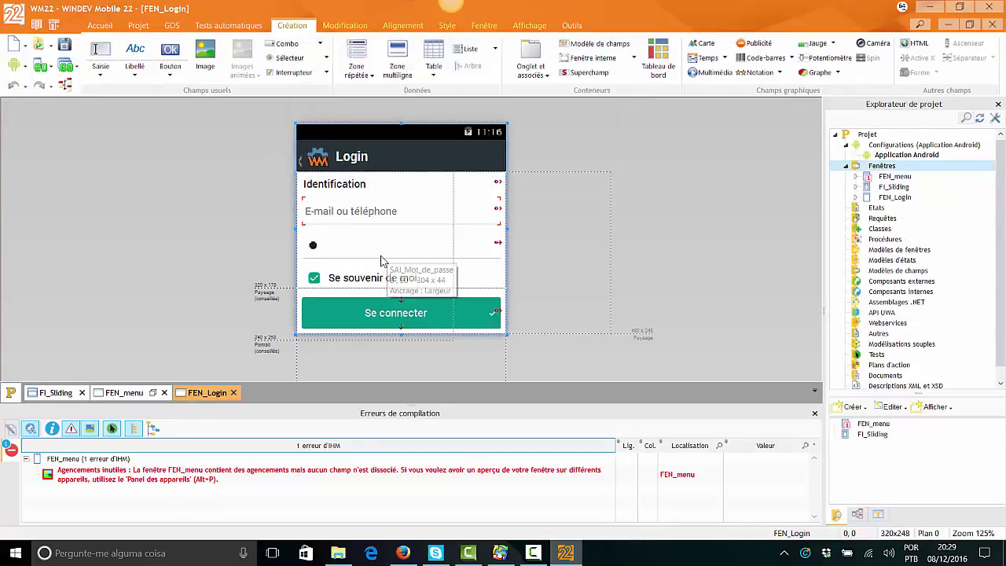
pyautogui.press('Tab')
pyautogui.press('Tab')
pyautogui.press('Tab')
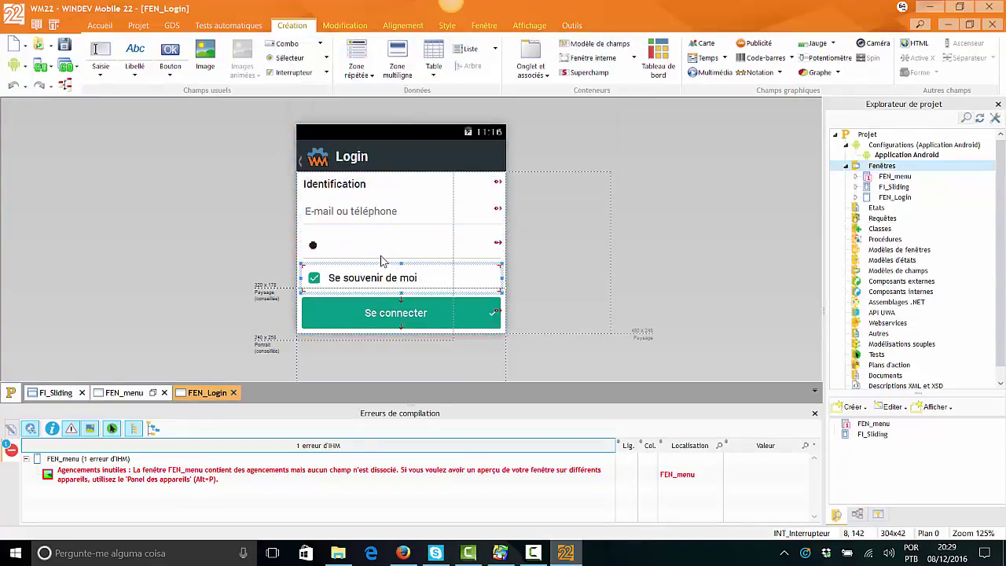
pyautogui.press('Tab')
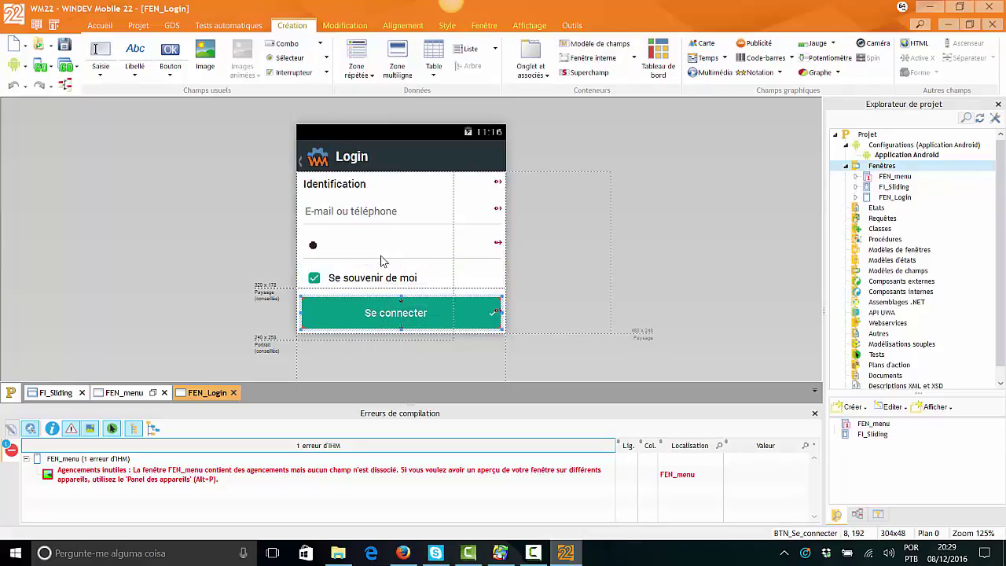
# Test the project in a Samsung Galaxy simulator to see which window opens first, and close the simulator.
pyautogui.hotkey('alt', 'Down')
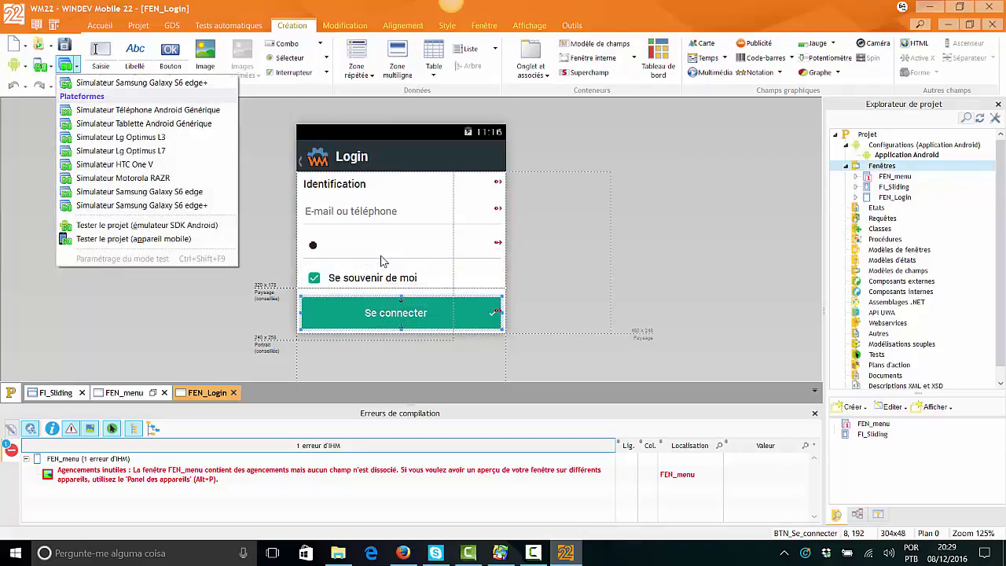
pyautogui.press('Down')
pyautogui.press('Down')
pyautogui.press('Down')
pyautogui.press('Down')
pyautogui.press('Down')
pyautogui.press('Down')
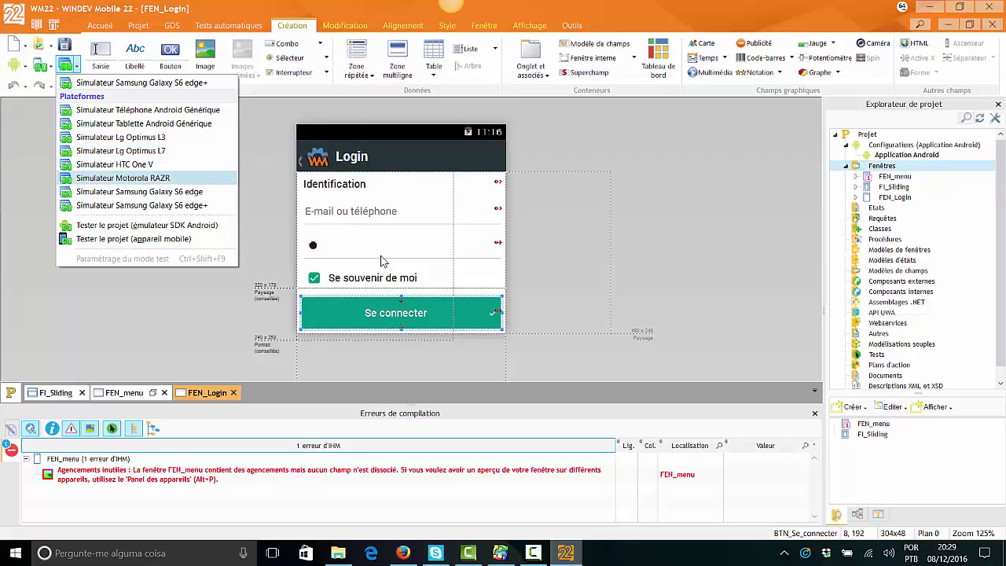
pyautogui.press('Return')
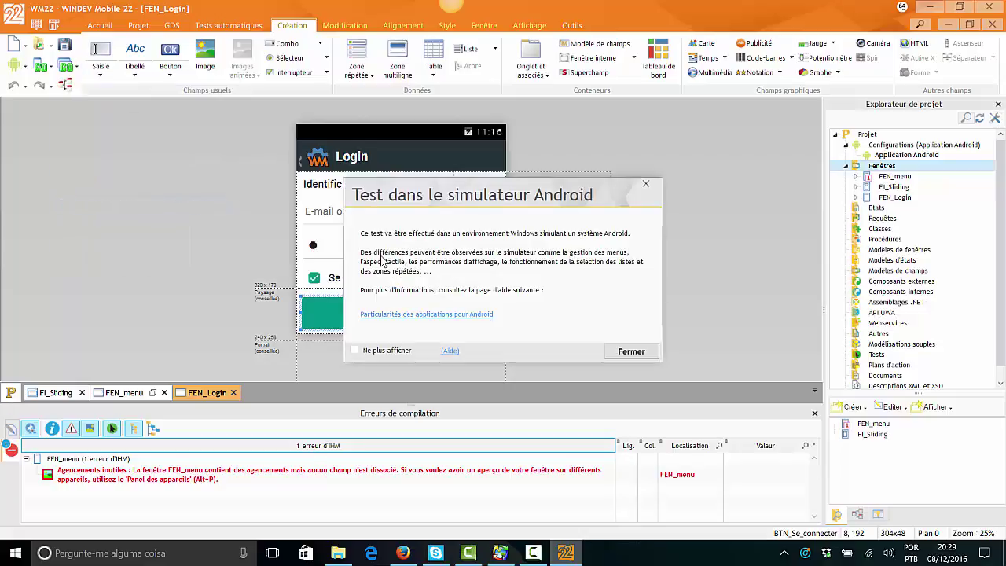
pyautogui.press('Return')
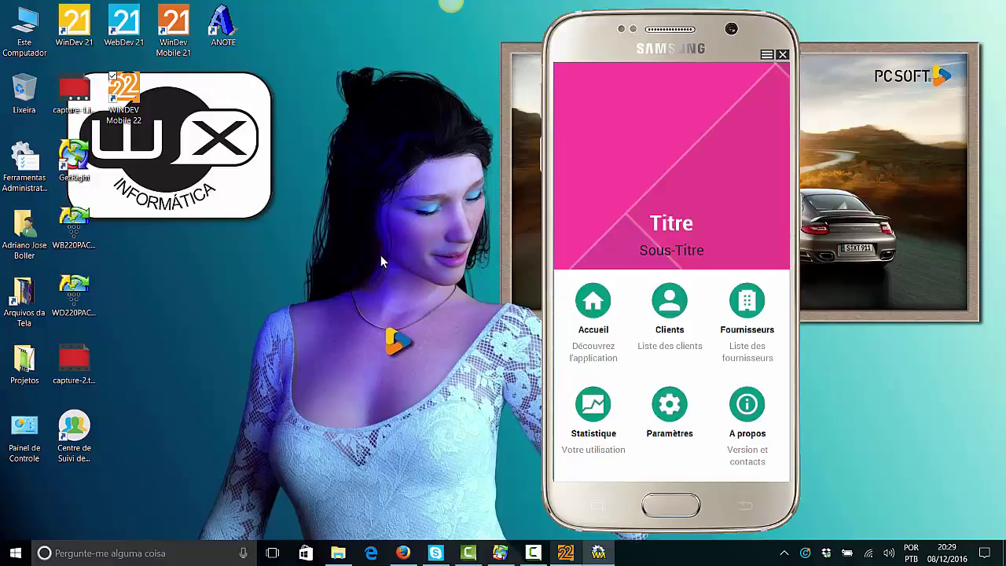
pyautogui.hotkey('alt', 'F4')
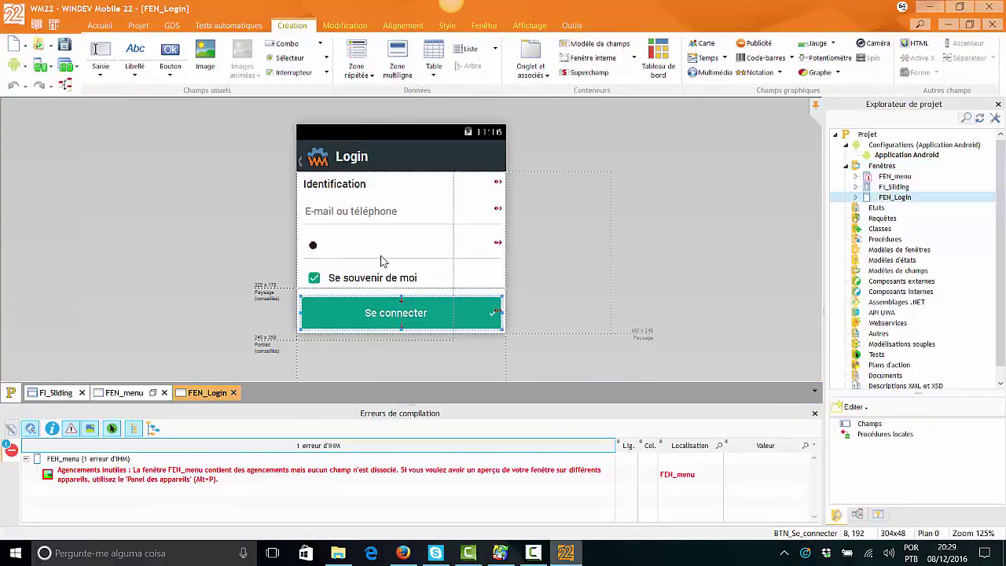
# Set FEN_Login as the project's first window for phones.
pyautogui.hotkey('shift', 'F10')
pyautogui.press('Down')
pyautogui.press('Down')
pyautogui.press('Return')
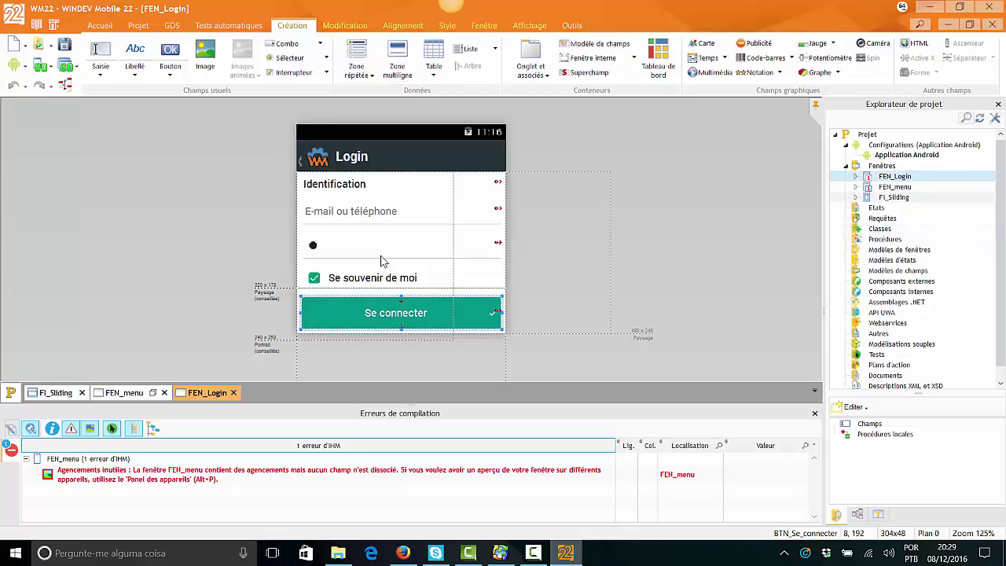
pyautogui.press('Down')
pyautogui.press('Down')
pyautogui.hotkey('shift', 'F10')
pyautogui.press('Down')
pyautogui.press('Down')
pyautogui.press('Down')
pyautogui.press('Up')
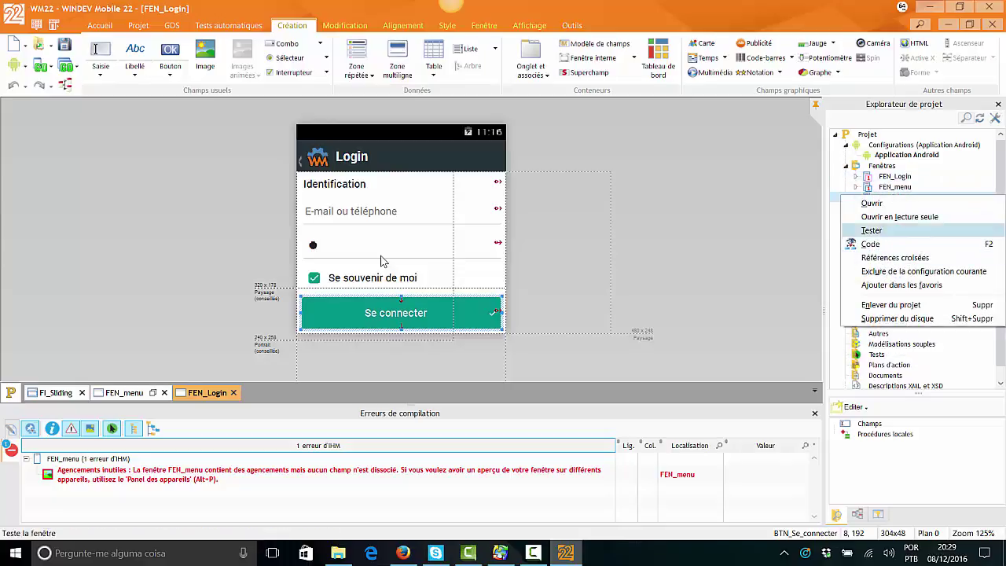
pyautogui.press('Escape')
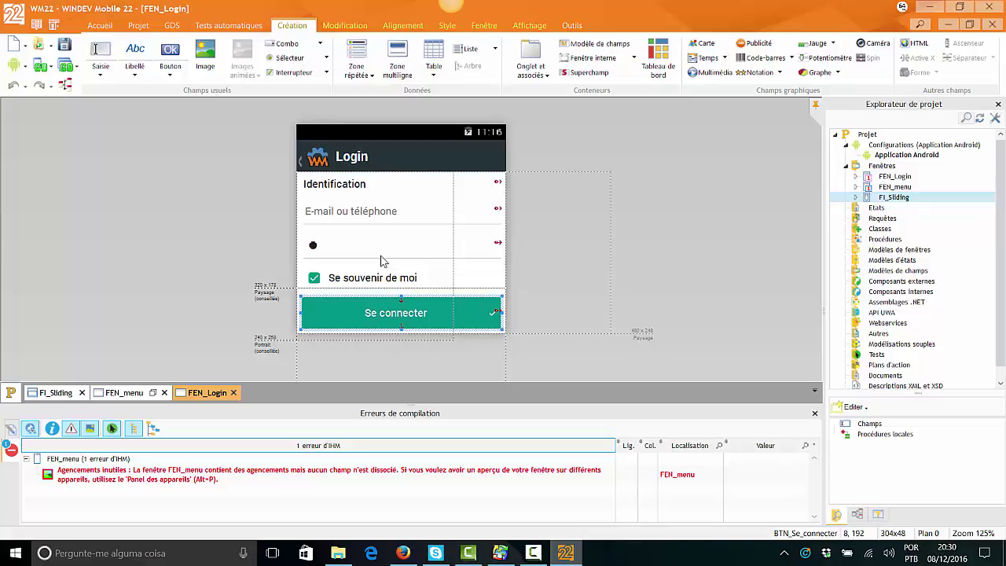
# Set FEN_Login as the project's first window for tablets.
pyautogui.press('Up')
pyautogui.press('Up')
pyautogui.hotkey('shift', 'F10')
pyautogui.press('Down')
pyautogui.press('Down')
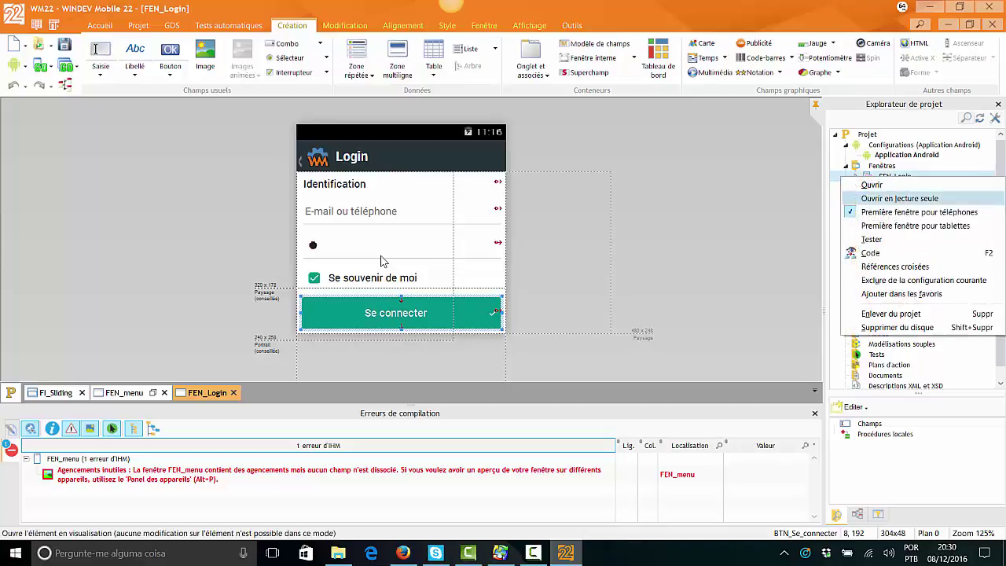
pyautogui.press('Down')
pyautogui.press('Down')
pyautogui.press('Escape')
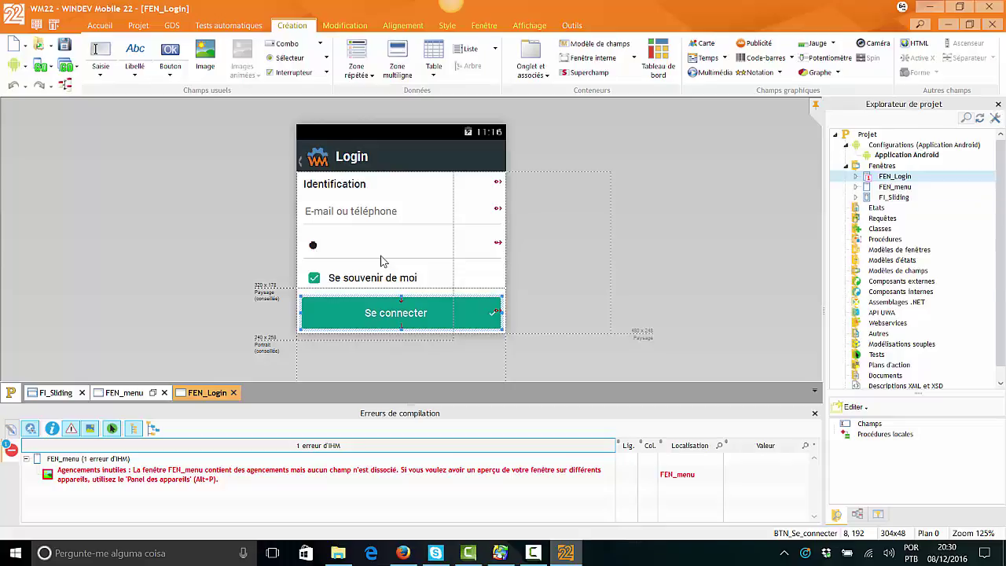
# Run the project again in the last used Android simulator to check the Login window at startup.
pyautogui.press('Escape')
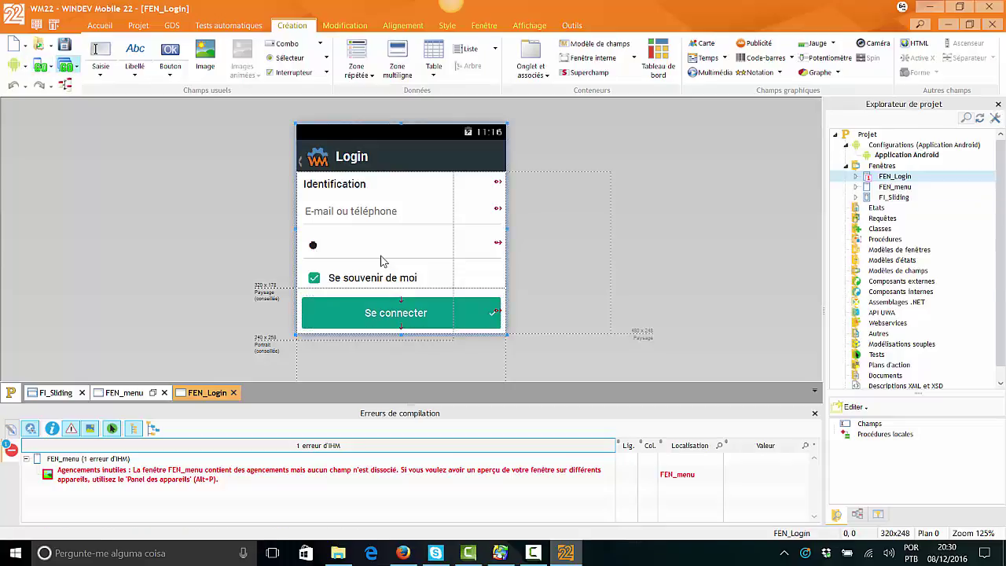
pyautogui.hotkey('ctrl', 'F9')
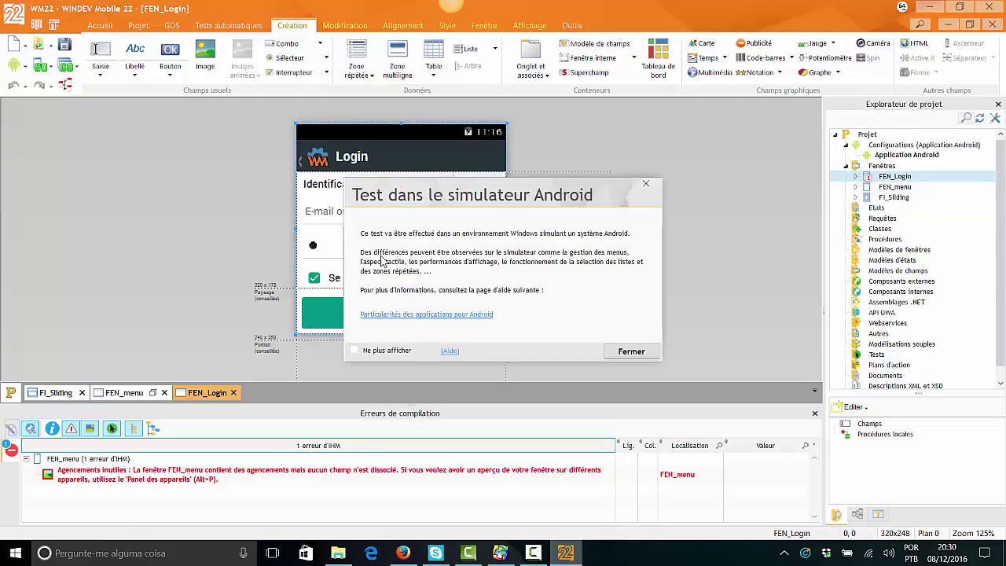
pyautogui.press('Return')
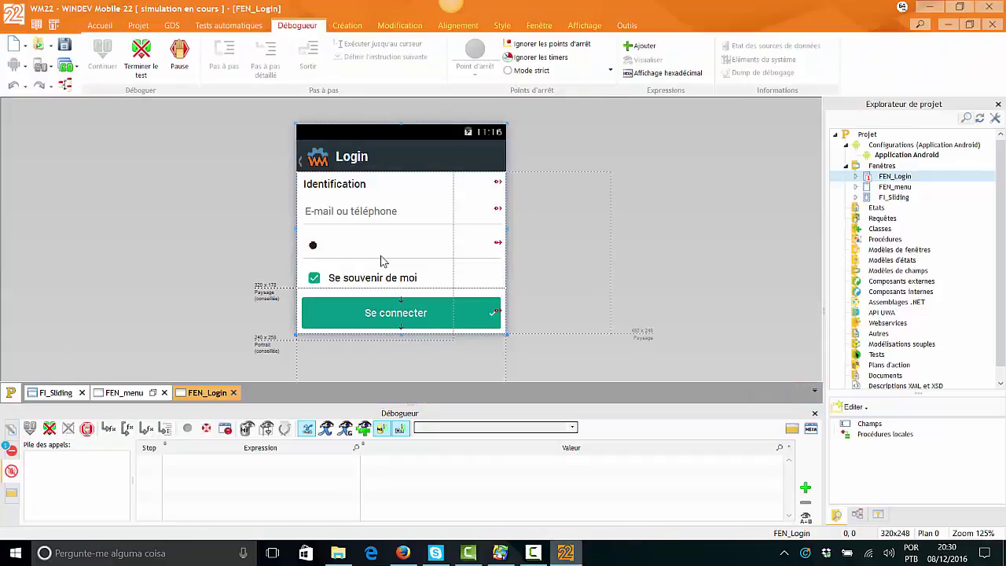
# Start a new mobile window and browse the available phone and tablet templates.
pyautogui.rightClick(886, 166)
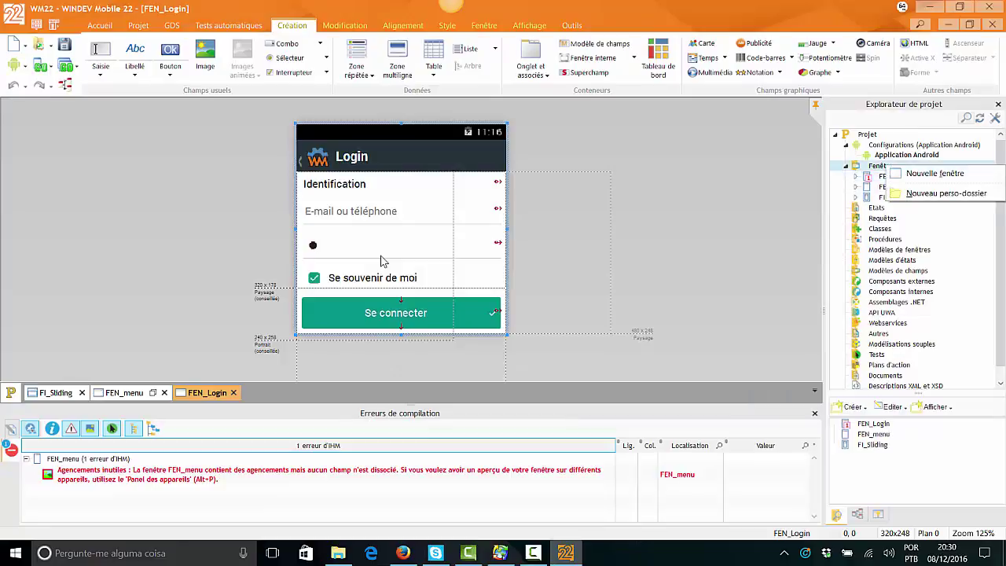
pyautogui.press('Return')
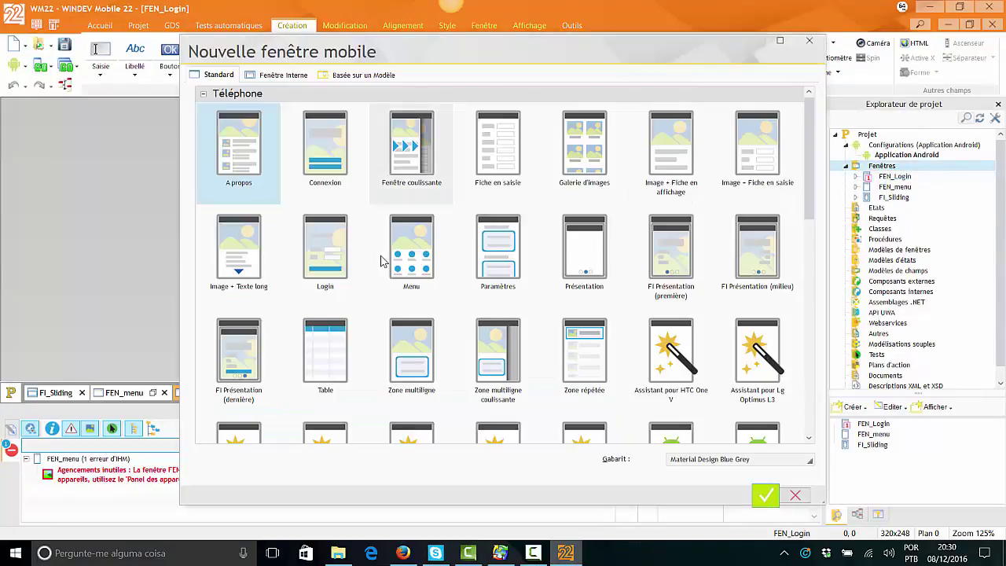
pyautogui.click(381, 261)
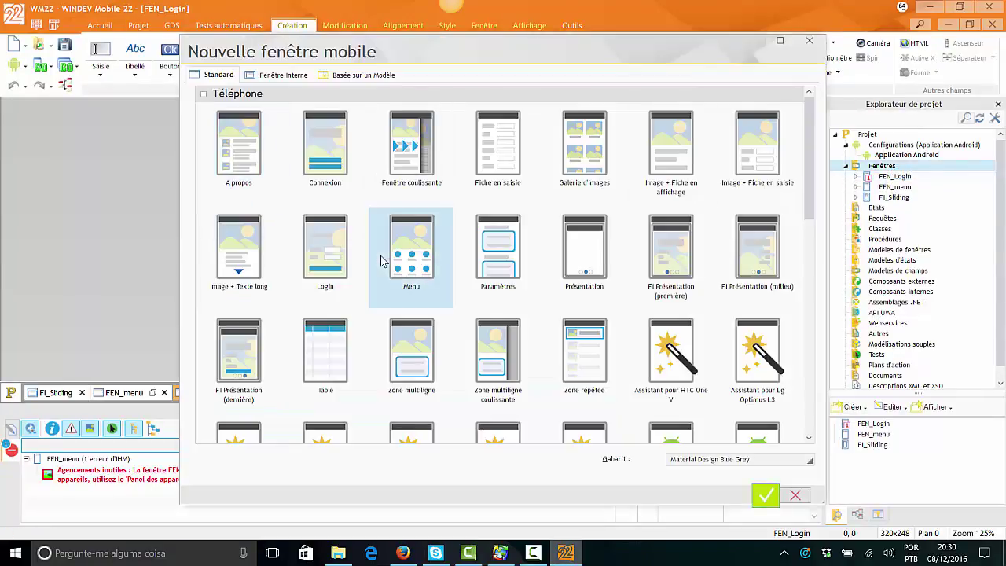
pyautogui.press('Left')
pyautogui.press('Left')
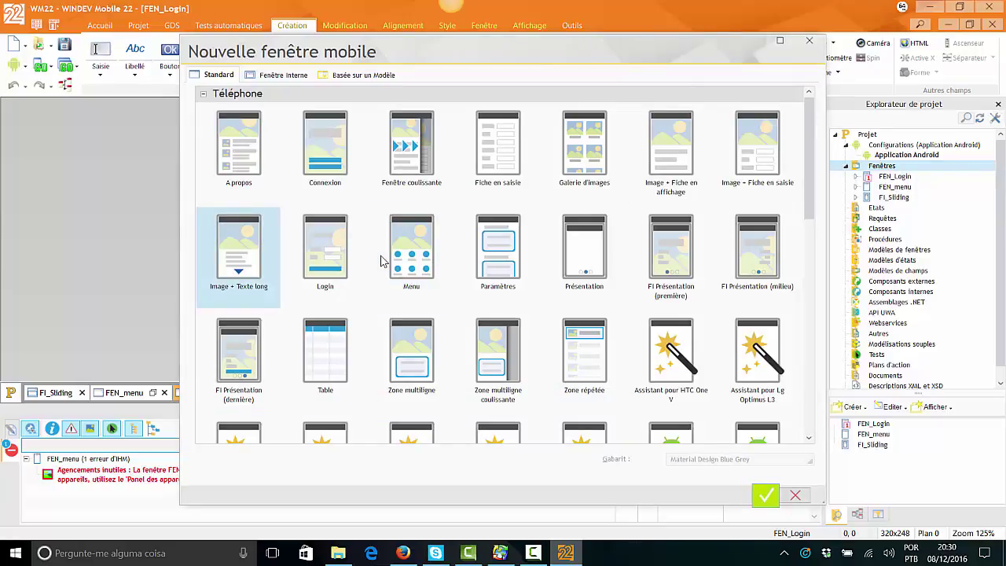
pyautogui.press('Right')
pyautogui.press('Right')
pyautogui.press('Right')
pyautogui.press('Right')
pyautogui.press('Up')
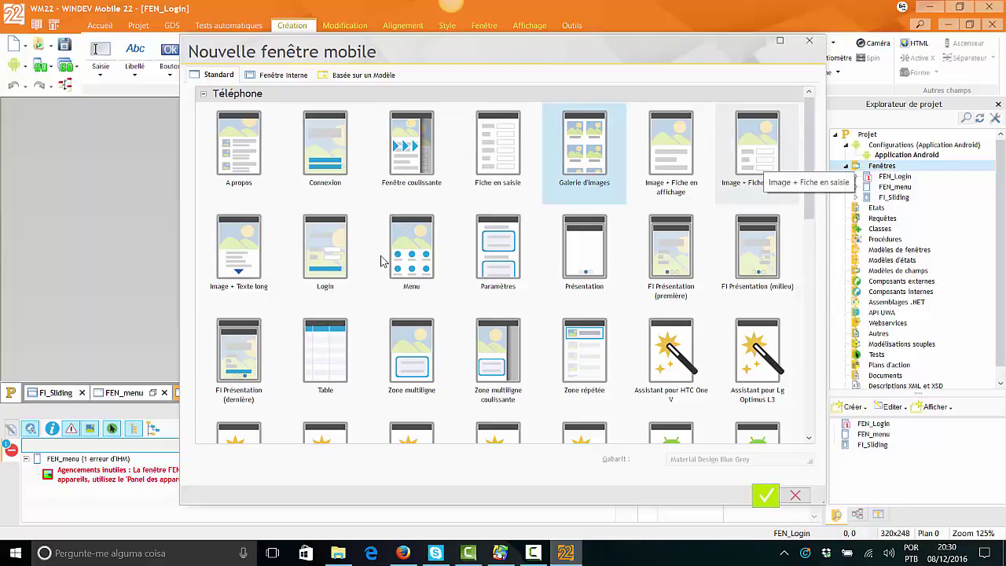
pyautogui.press('Right')
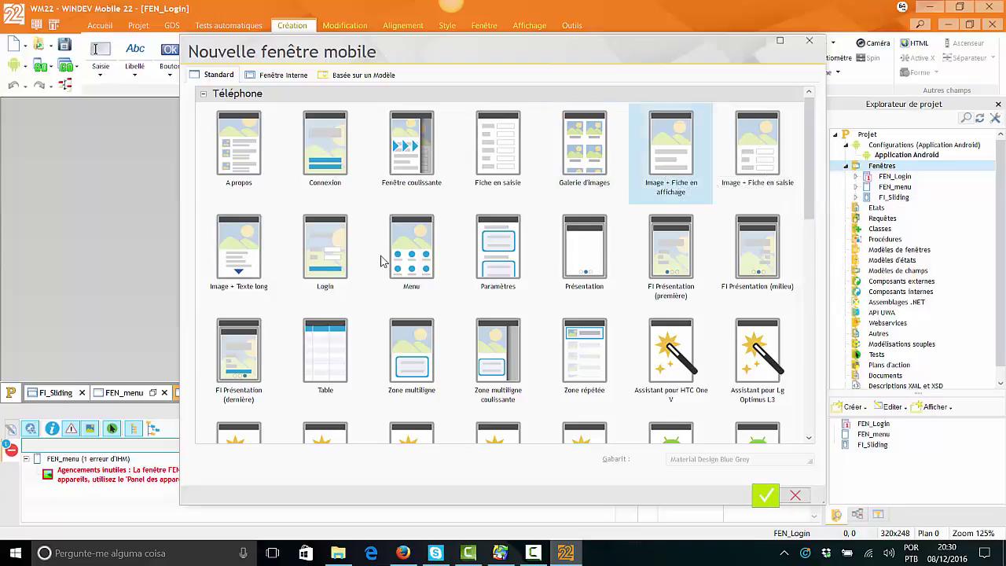
pyautogui.scroll(-10, 380, 261)
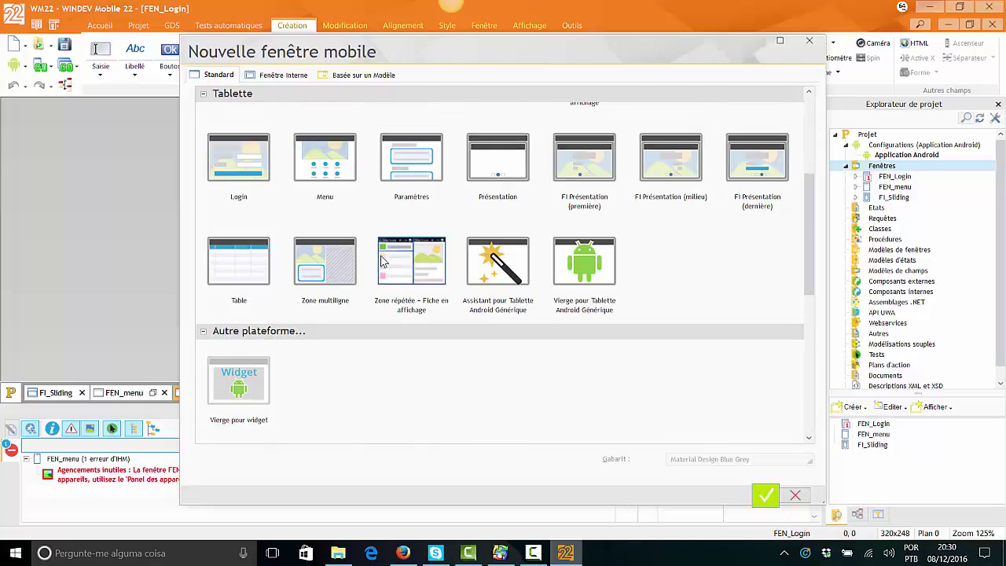
pyautogui.scroll(10, 380, 260)
pyautogui.scroll(-5, 380, 261)
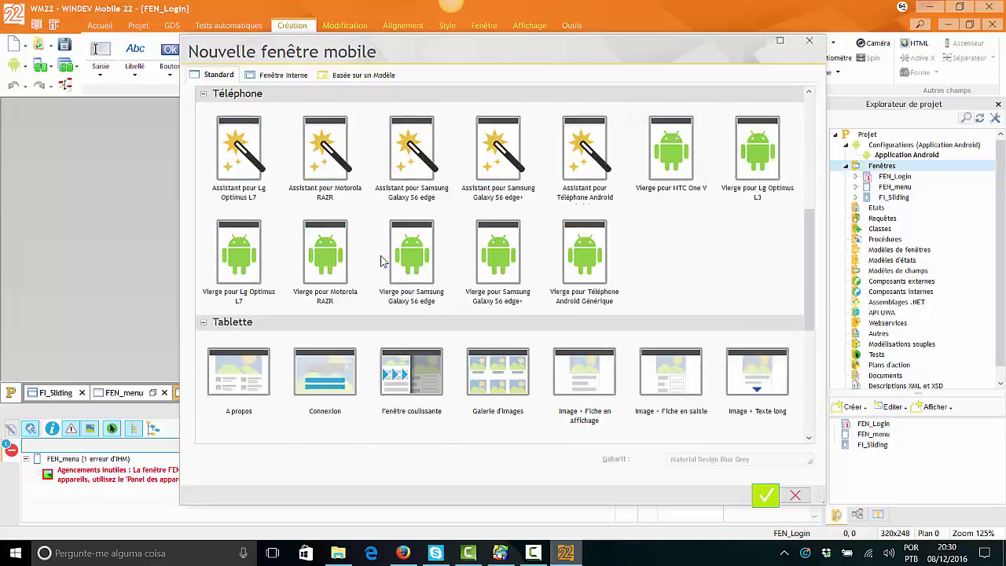
pyautogui.scroll(5, 380, 261)
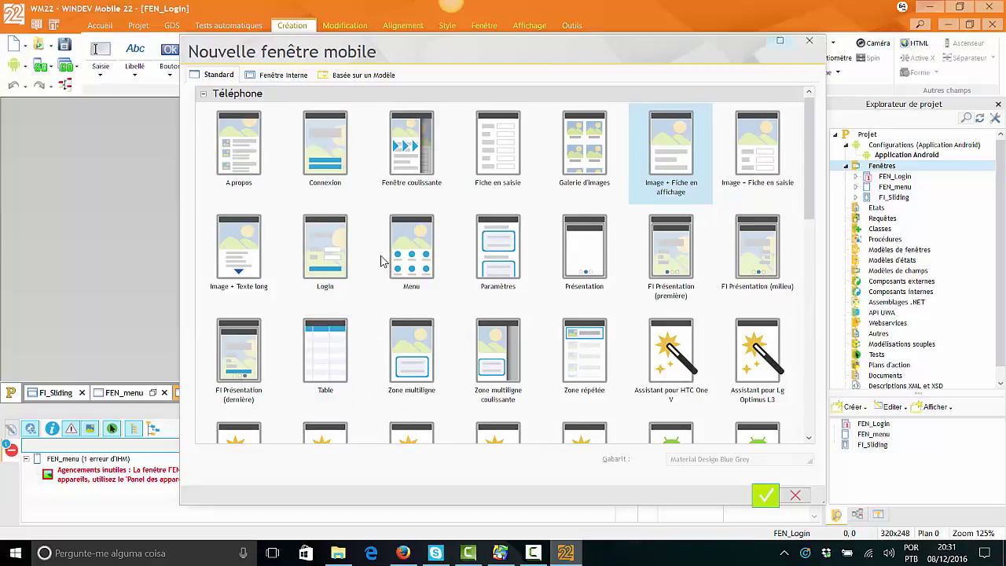
pyautogui.press('super+Up')
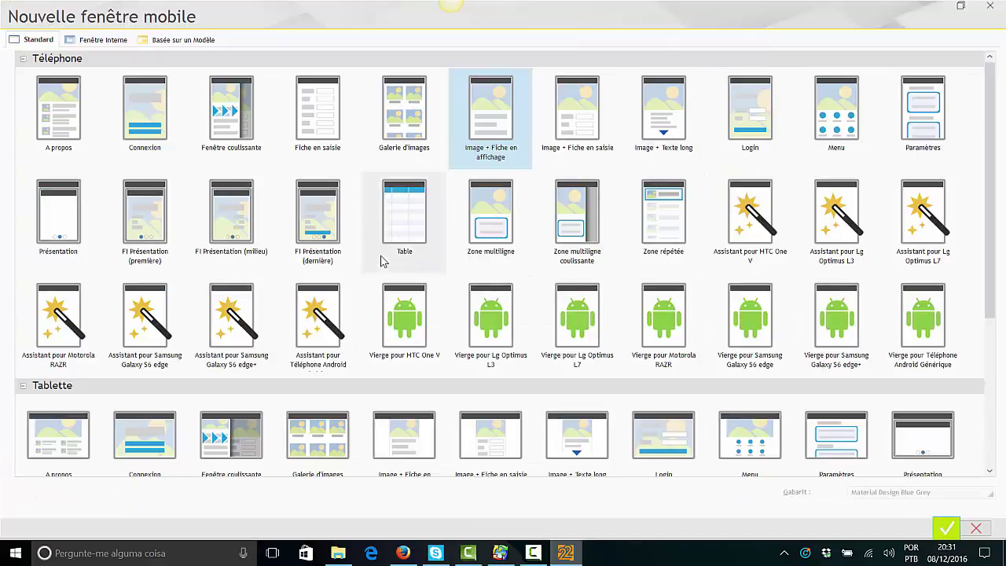
# Create a new phone window from the Table template, with the t000_config data file as its source.
pyautogui.click(382, 260)
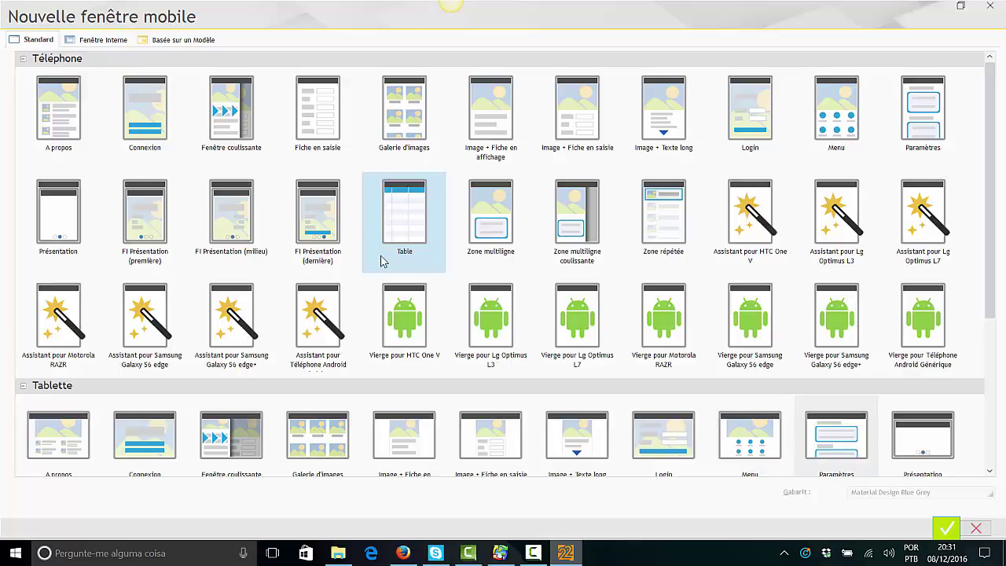
pyautogui.scroll(-3, 383, 260)
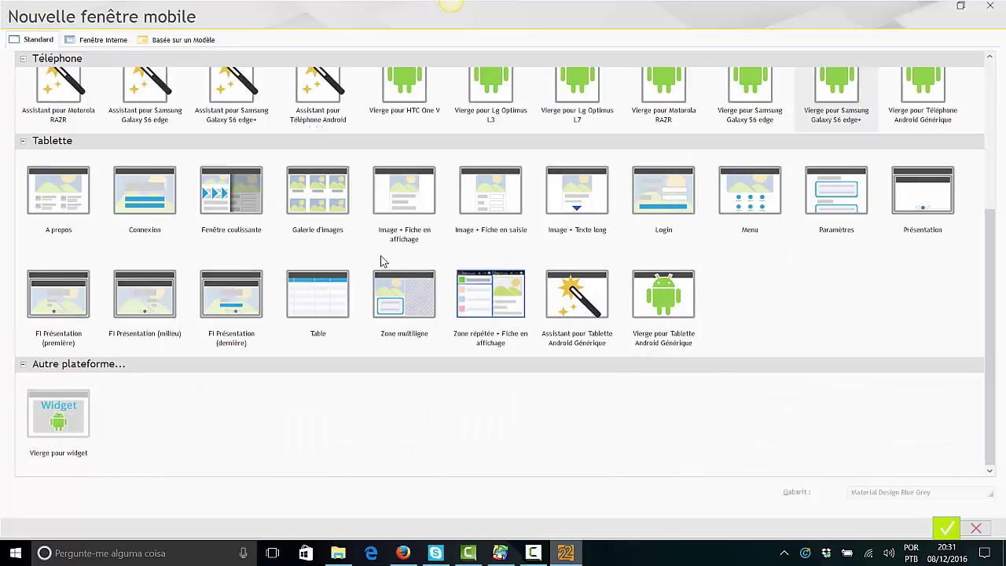
pyautogui.press('Return')
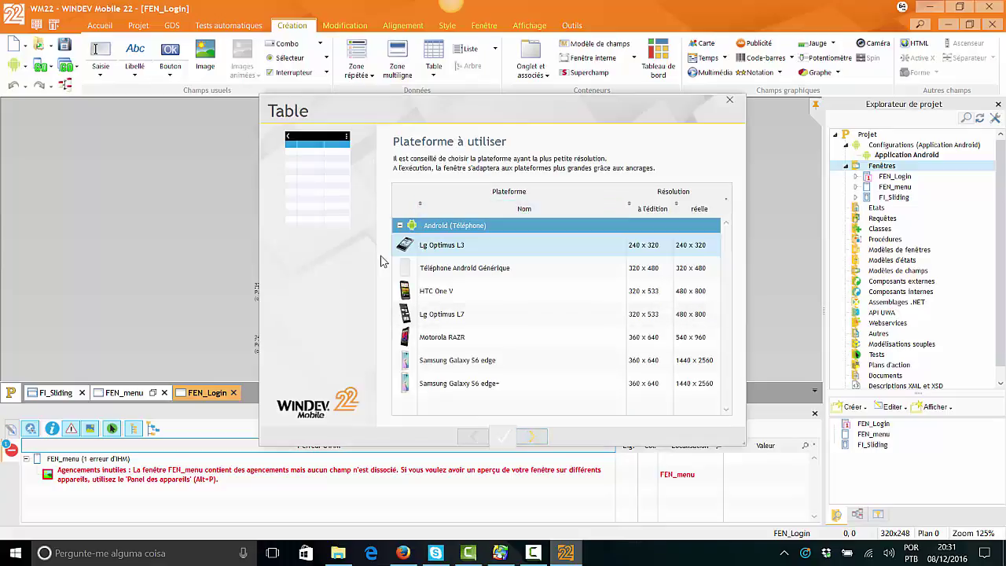
pyautogui.press('Return')
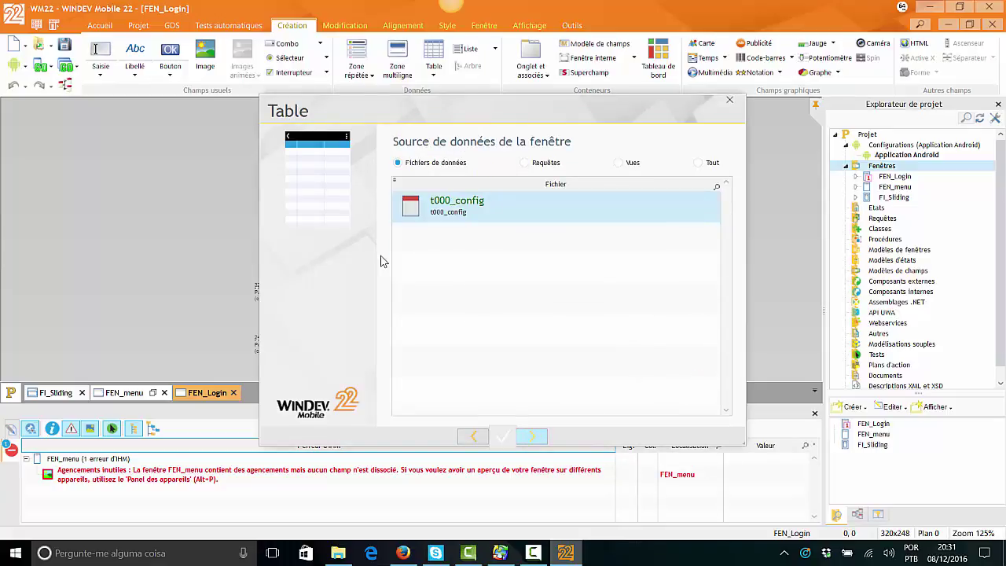
pyautogui.press('Return')
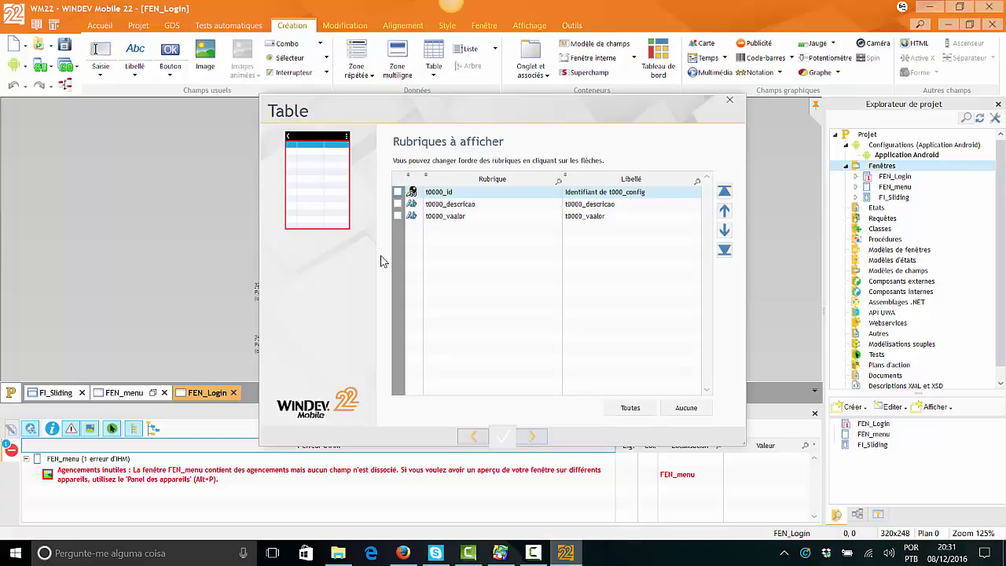
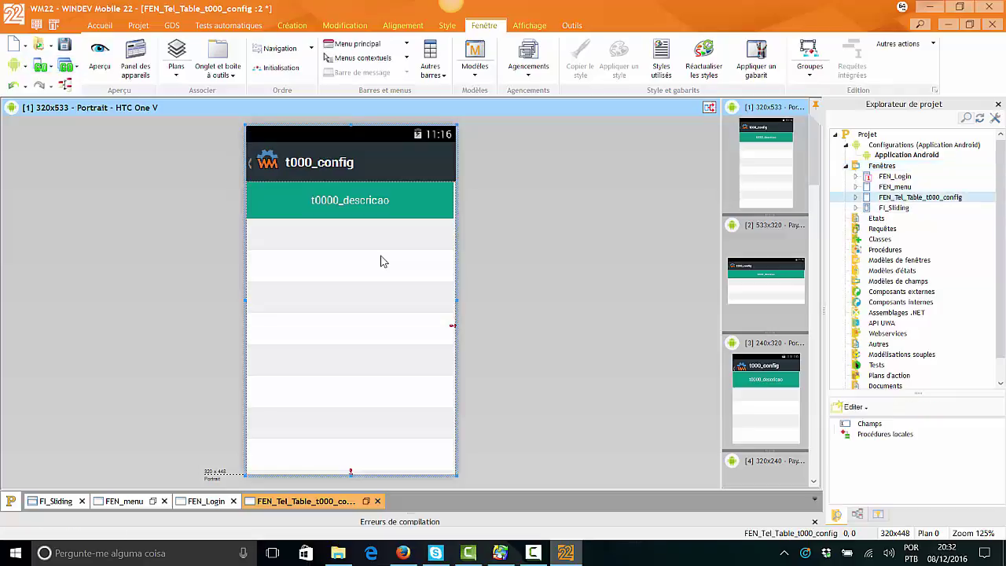
# Set FEN_Tel_Table_t000_config as the project's first window for phones and tablets, and run the test in the Android simulator.
pyautogui.hotkey('shift', 'F10')
pyautogui.press('Down')
pyautogui.press('Down')
pyautogui.press('Down')
pyautogui.press('Return')
pyautogui.press('Up')
pyautogui.hotkey('shift', 'F10')
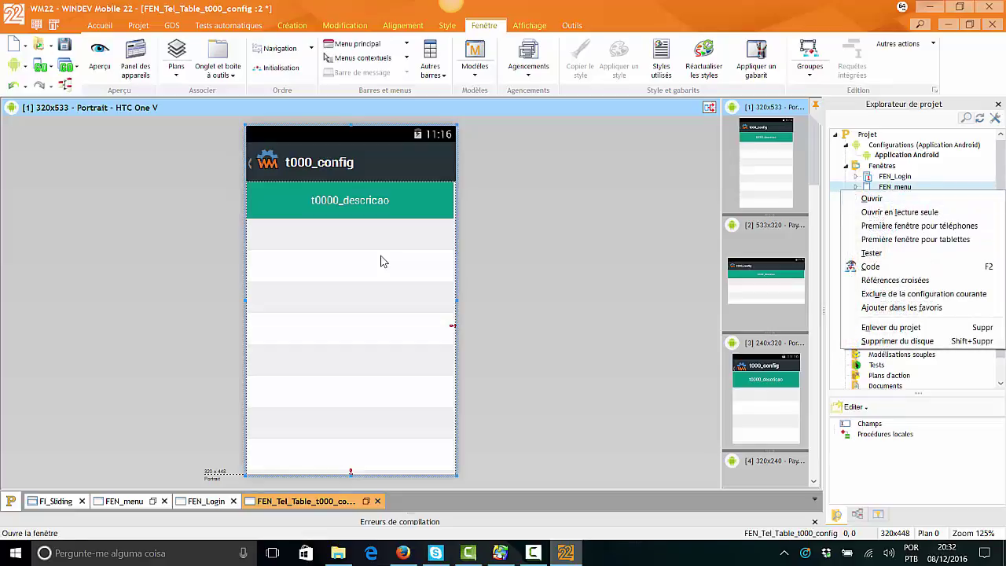
pyautogui.press('Escape')
pyautogui.press('Up')
pyautogui.press('Up')
pyautogui.press('Down')
pyautogui.press('Down')
pyautogui.press('Down')
pyautogui.hotkey('shift', 'F10')
pyautogui.press('Down')
pyautogui.press('Down')
pyautogui.press('Down')
pyautogui.press('Down')
pyautogui.press('Up')
pyautogui.press('Return')
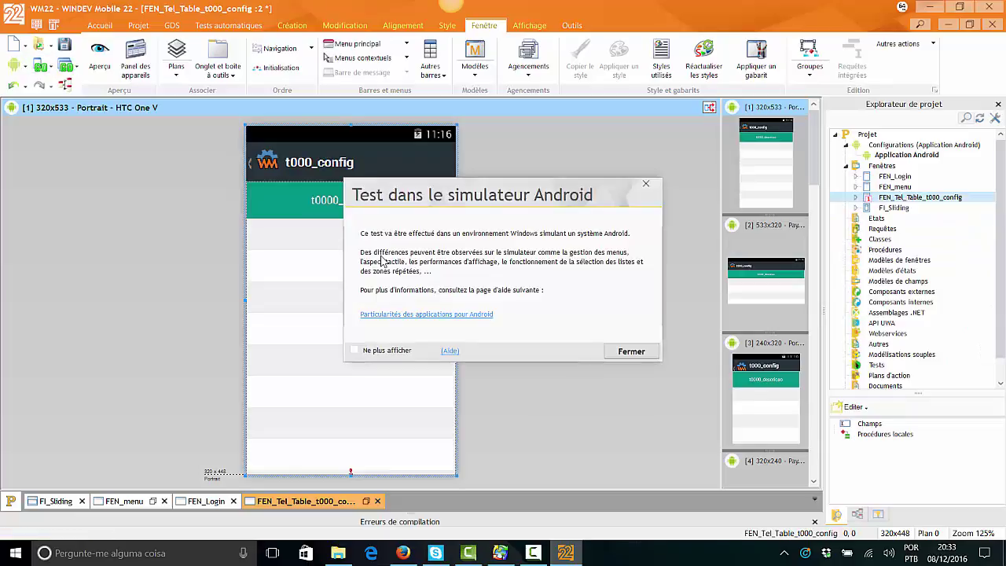
pyautogui.press('Return')
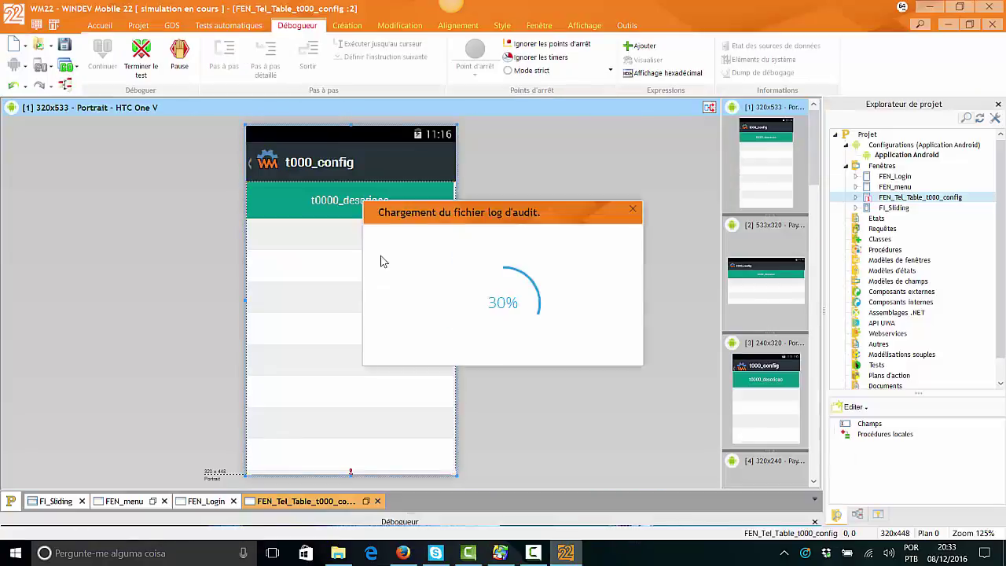
# Examine the detail and content settings in the description of the t000_config table field.
pyautogui.rightClick(381, 262)
pyautogui.press('Down')
pyautogui.press('Return')
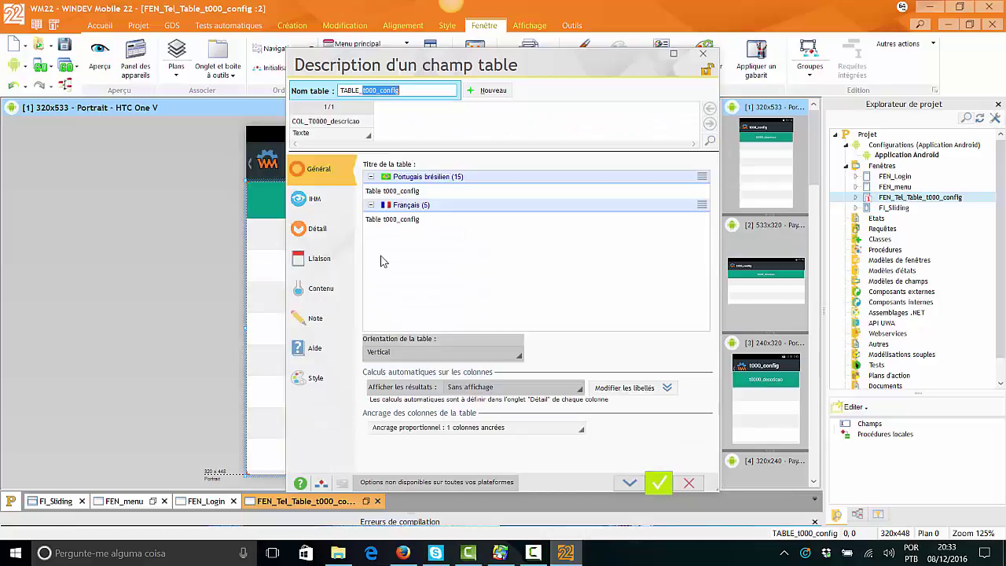
pyautogui.hotkey('ctrl', 'Tab')
pyautogui.hotkey('ctrl', 'Tab')
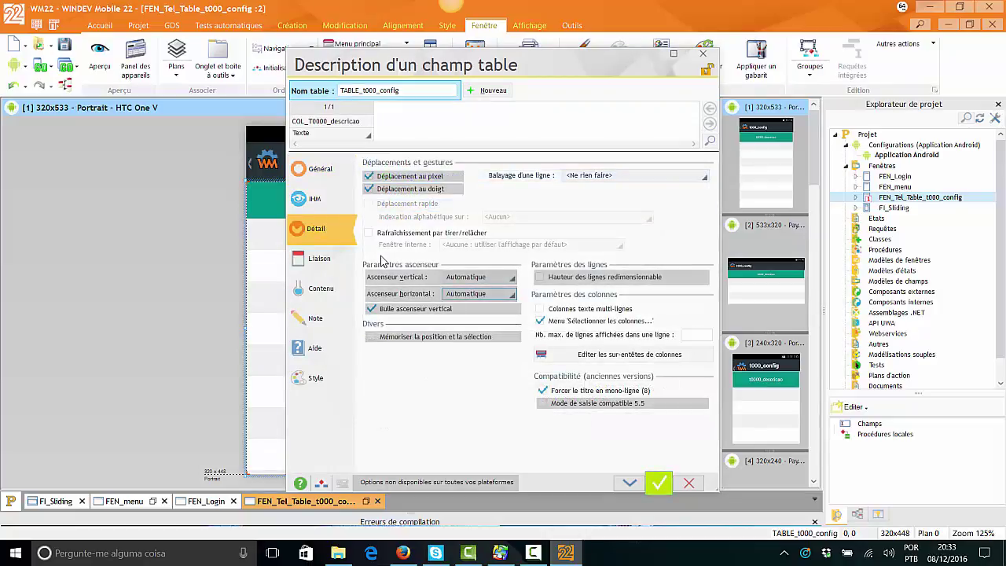
pyautogui.hotkey('ctrl', 'Tab')
pyautogui.hotkey('ctrl', 'Tab')
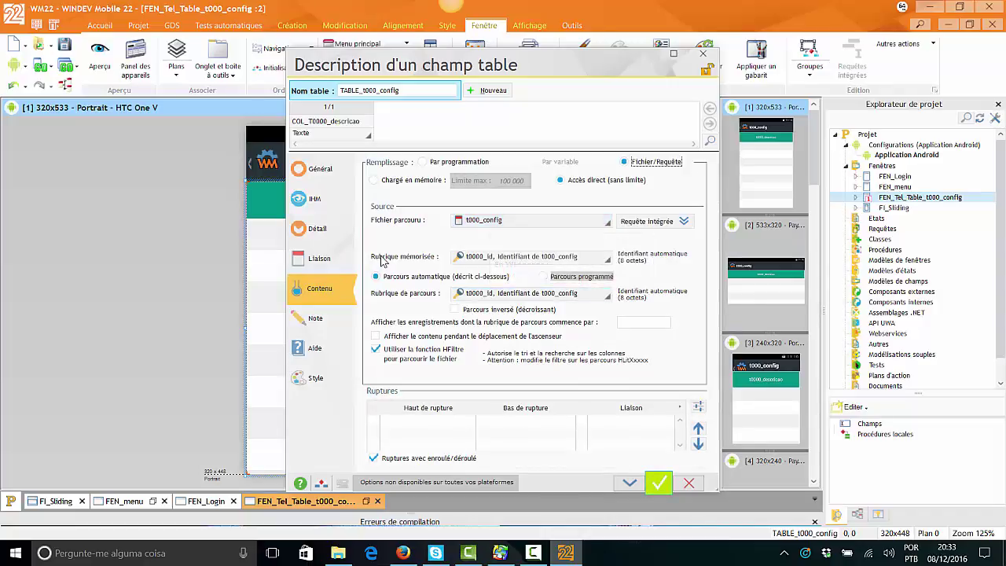
pyautogui.press('Return')
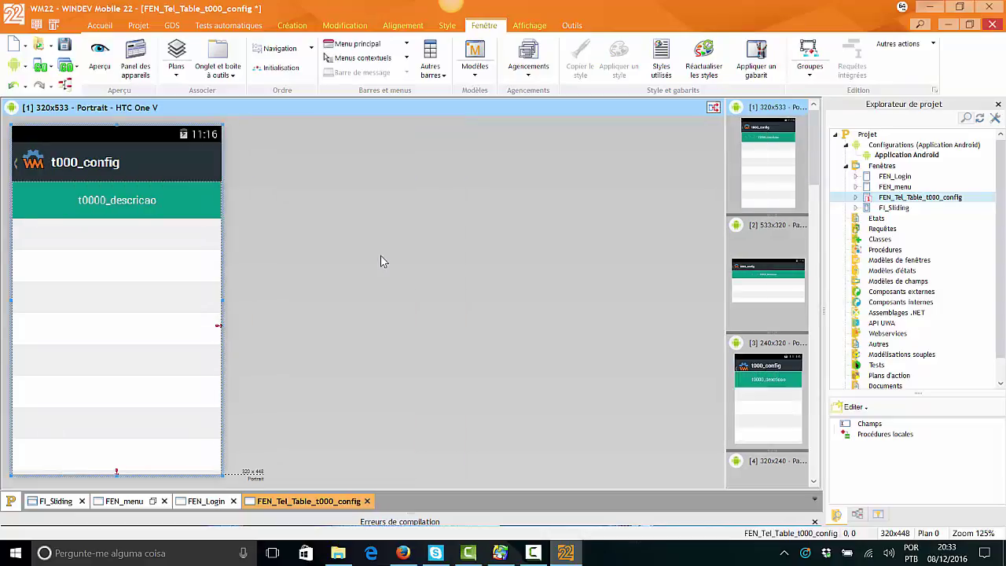
# Save and close the FEN_Tel_Table_t000_config window, and close all other open windows.
pyautogui.hotkey('ctrl', 'F4')
pyautogui.press('Return')
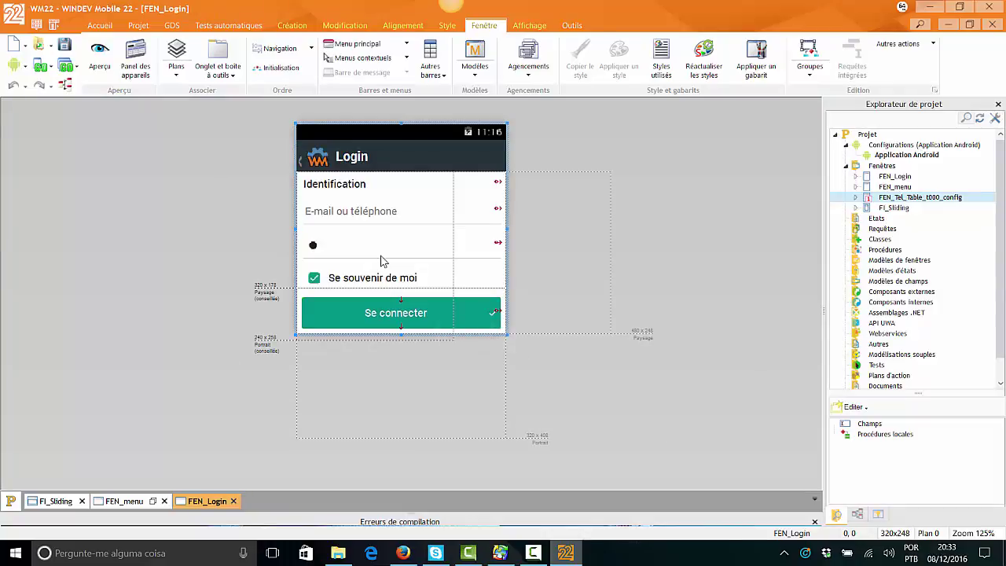
pyautogui.hotkey('ctrl', 'F4')
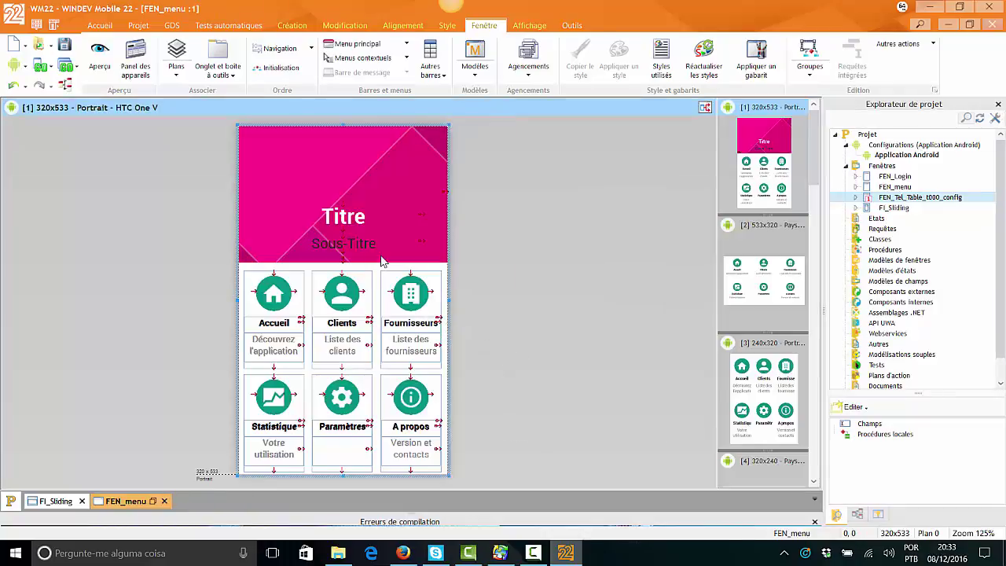
pyautogui.hotkey('ctrl', 'Tab')
pyautogui.hotkey('ctrl', 'F4')
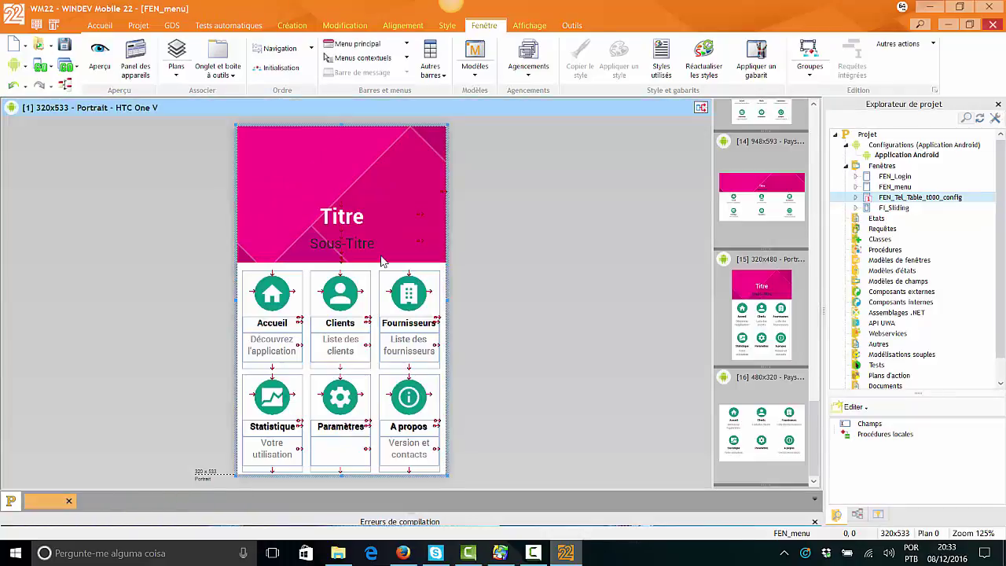
pyautogui.hotkey('ctrl', 'F4')
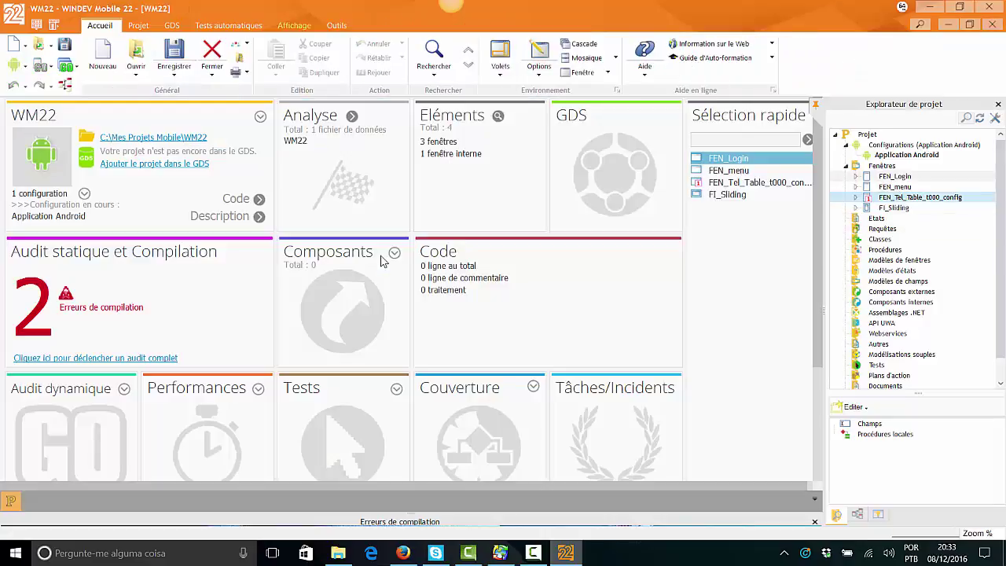
# Start another new window and review the tablet, widget and phone templates on offer.
pyautogui.press('Up')
pyautogui.press('Up')
pyautogui.press('Up')
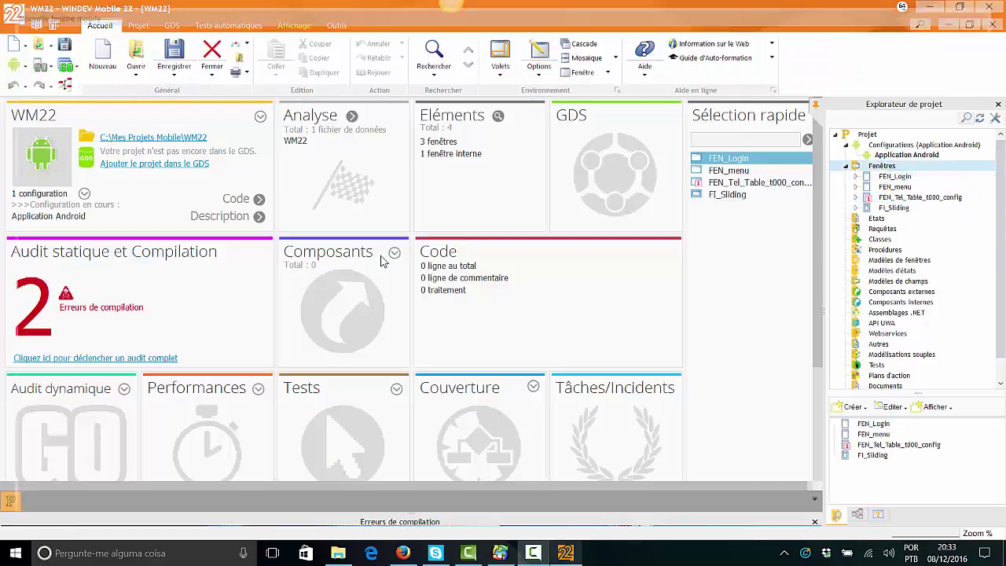
pyautogui.hotkey('ctrl', 'n')
pyautogui.scroll(-3, 382, 260)
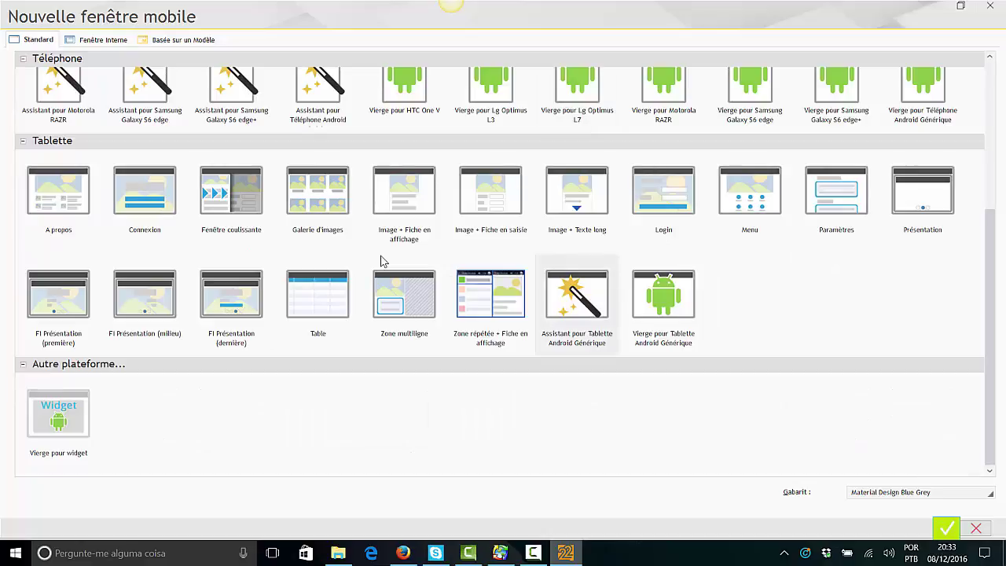
pyautogui.press('Left')
pyautogui.press('Left')
pyautogui.press('Left')
pyautogui.press('Left')
pyautogui.press('Left')
pyautogui.press('Right')
pyautogui.press('Right')
pyautogui.press('Right')
pyautogui.press('Left')
pyautogui.press('Down')
pyautogui.press('Left')
pyautogui.press('Left')
pyautogui.press('Down')
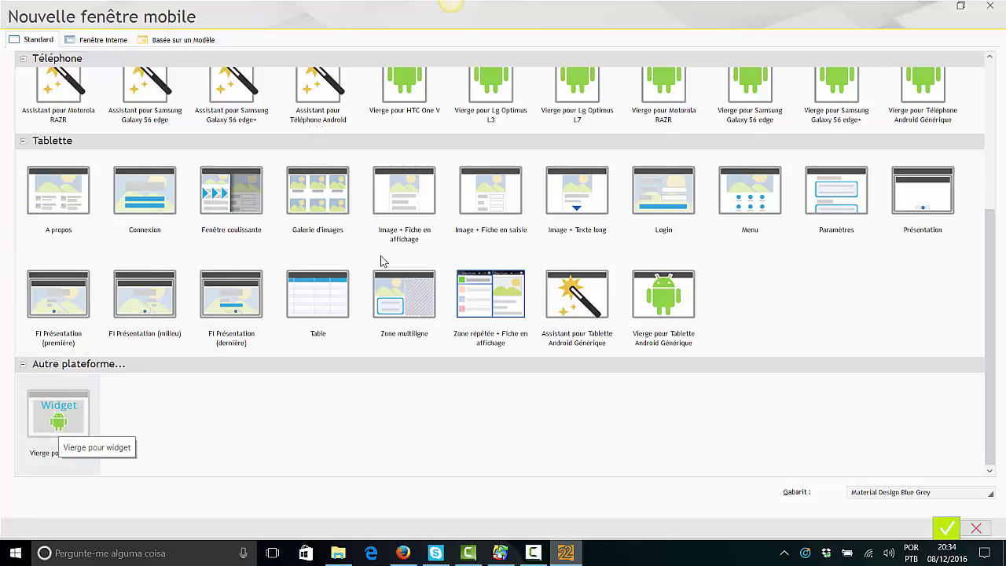
pyautogui.press('Tab')
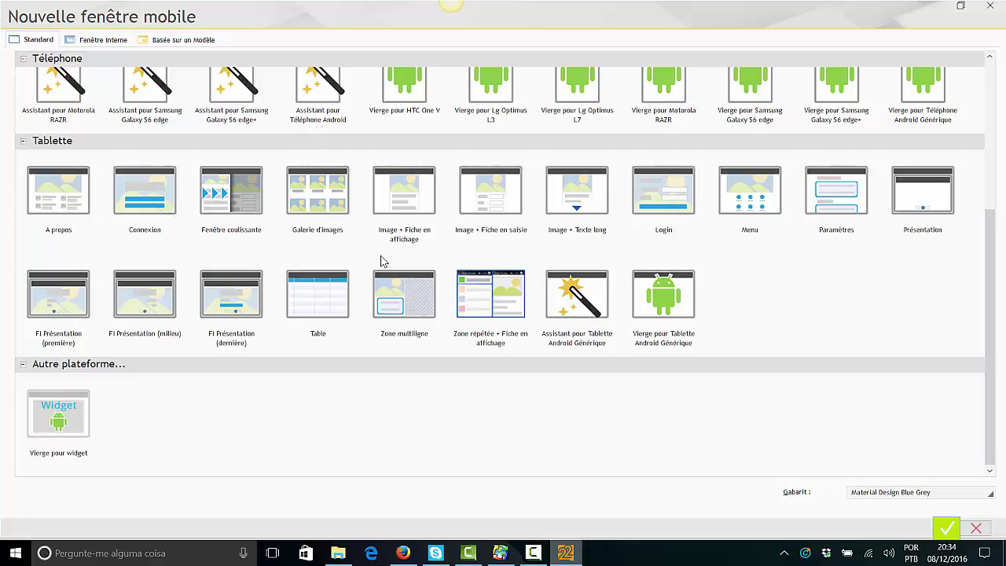
pyautogui.scroll(3, 383, 261)
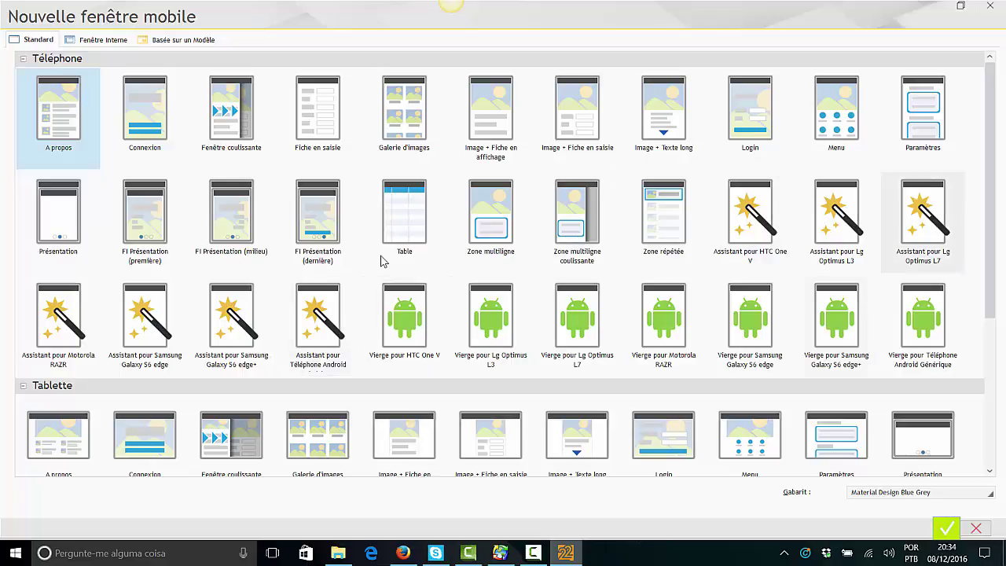
# Create a phone window from the A propos template under its suggested name and close it.
pyautogui.scroll(-3, 380, 261)
pyautogui.press('Return')
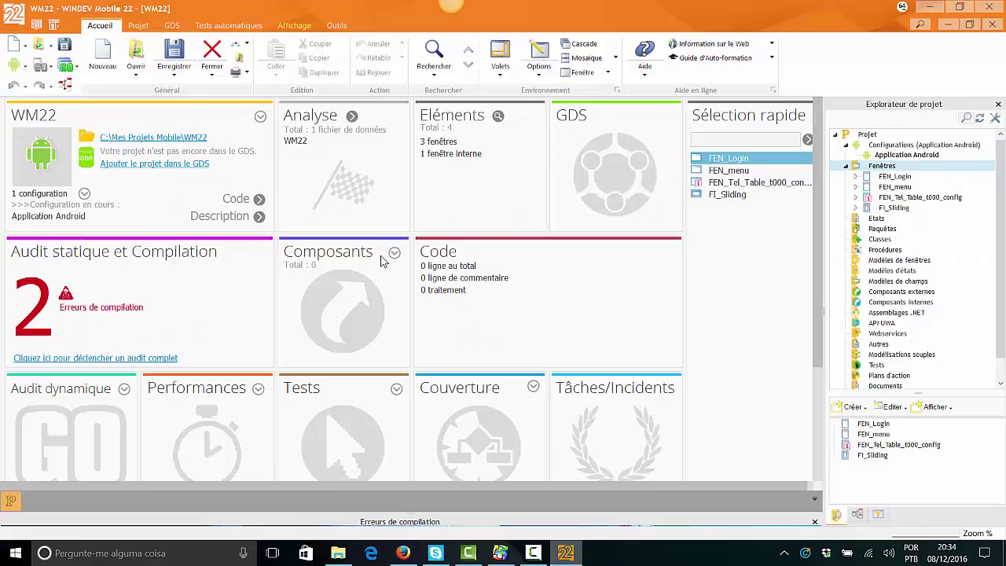
pyautogui.press('Return')
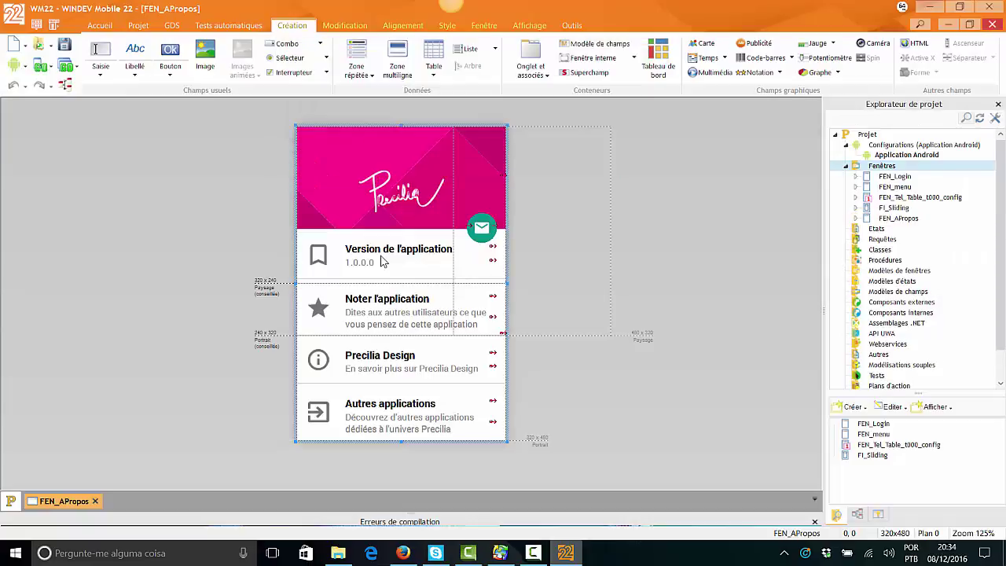
pyautogui.hotkey('ctrl', 'F4')
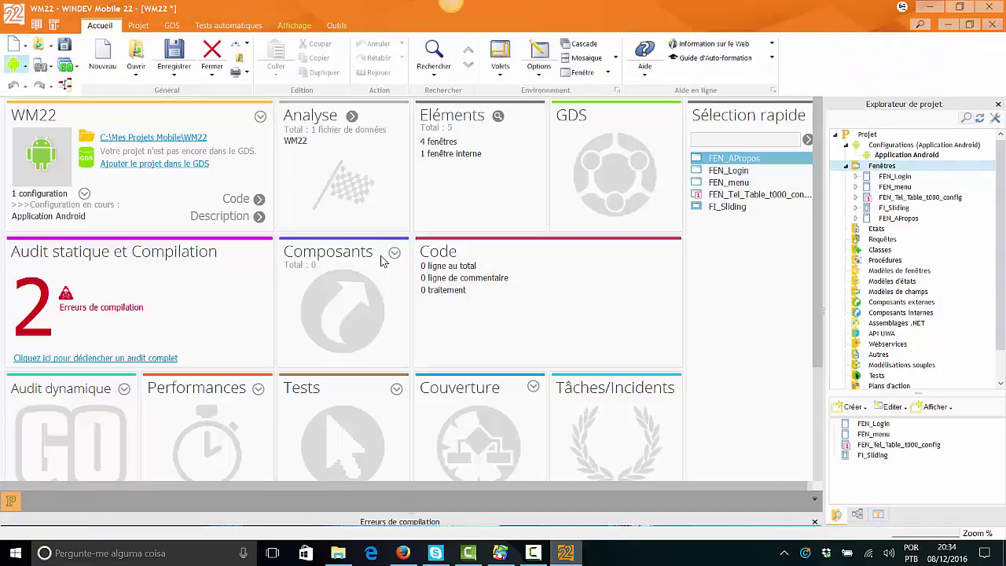
# Open the FEN_Login and FEN_Tel_Table_t000_config windows for editing.
pyautogui.press('Down')
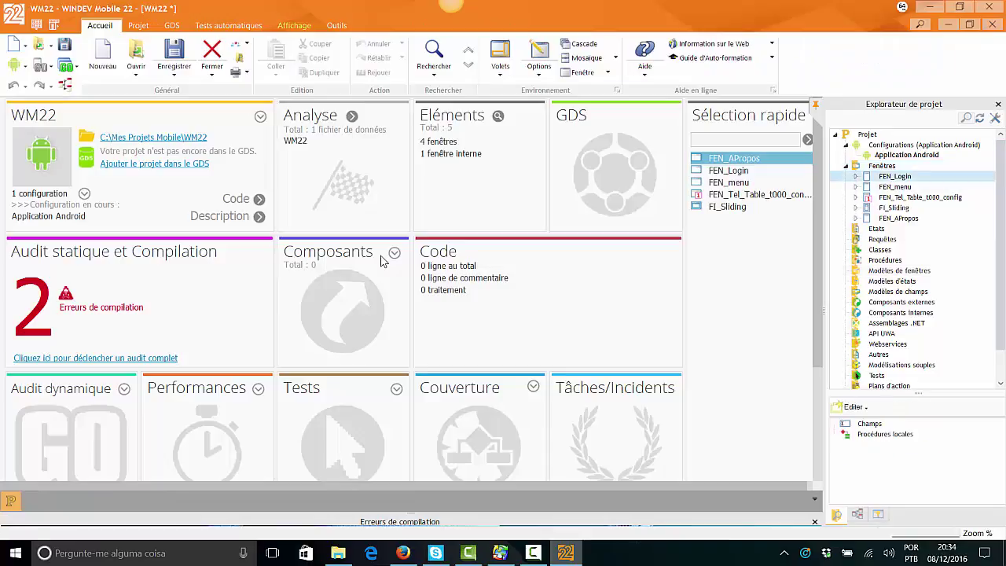
pyautogui.press('Return')
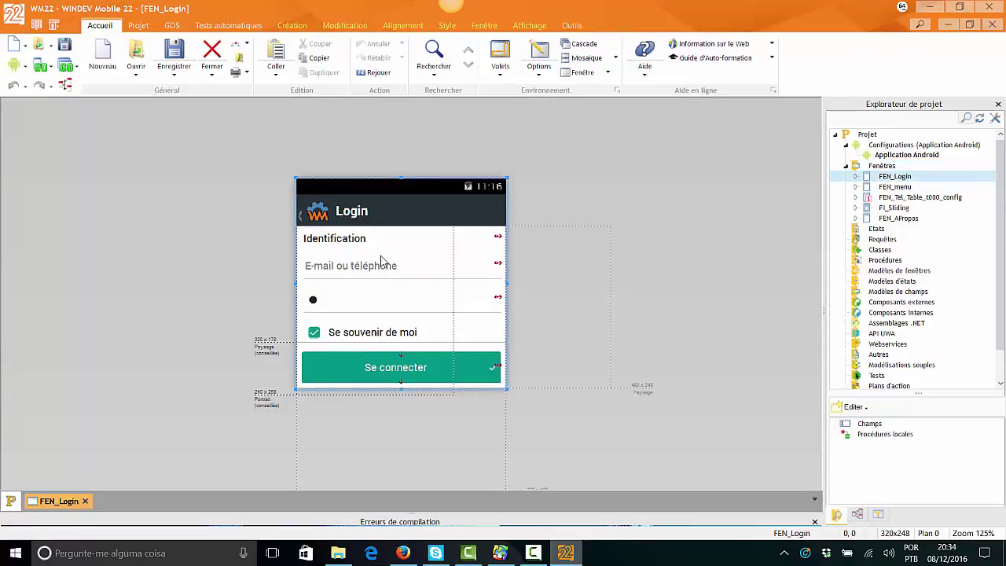
pyautogui.press('Down')
pyautogui.press('Down')
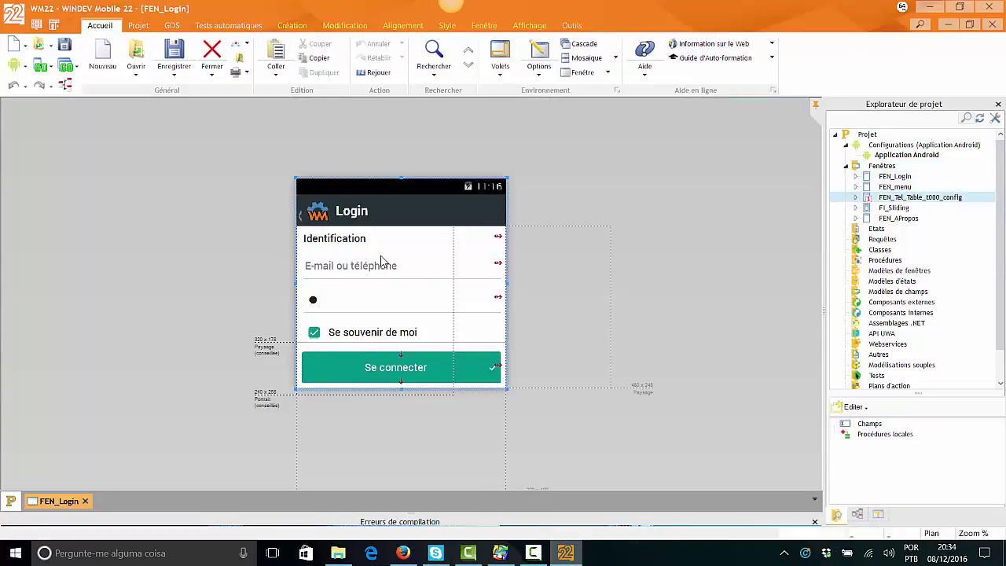
pyautogui.press('Return')
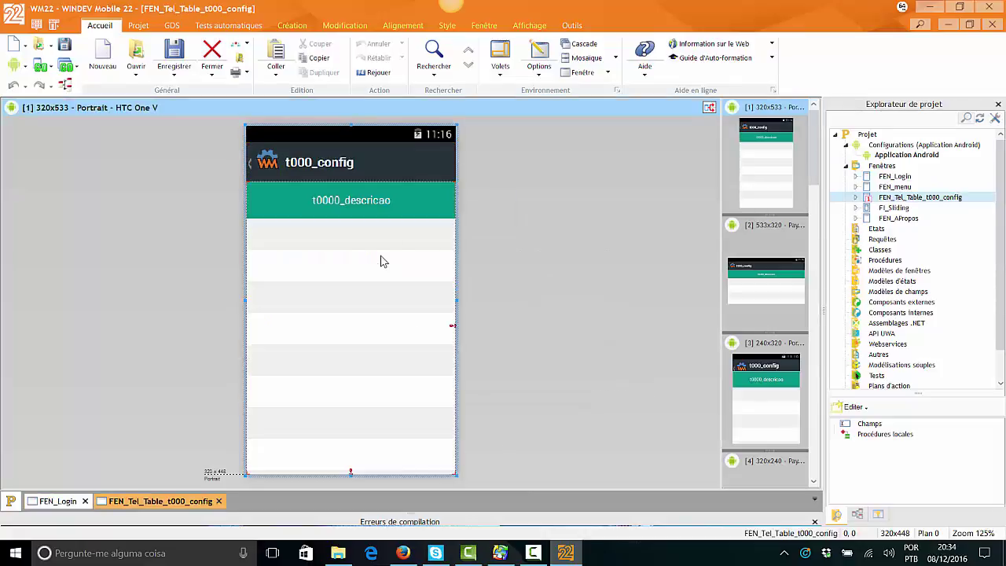
# Review the column types that can be added to the t000_config table.
pyautogui.rightClick(383, 261)
pyautogui.press('Up')
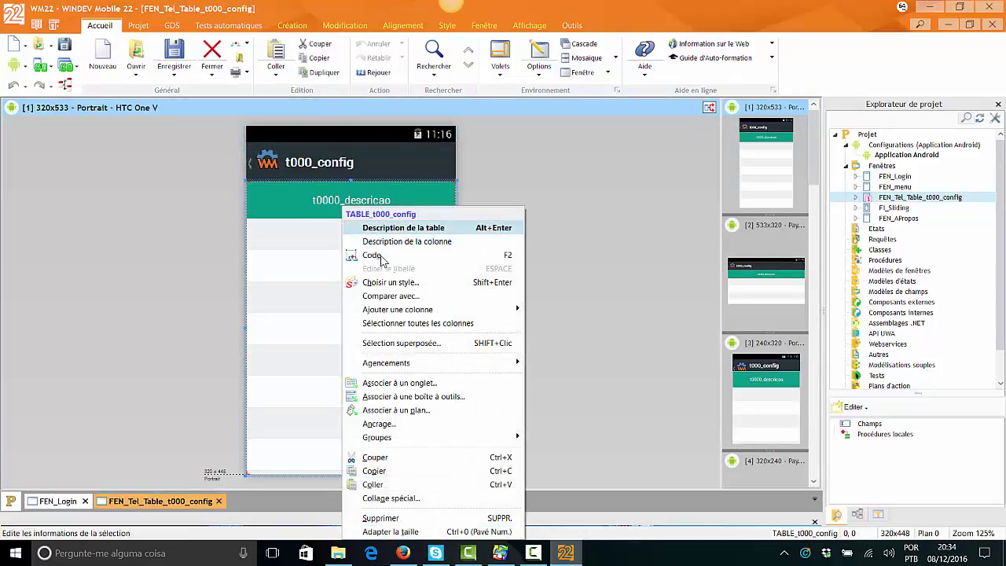
pyautogui.press('Down')
pyautogui.press('Down')
pyautogui.press('Down')
pyautogui.press('Down')
pyautogui.press('Down')
pyautogui.press('Down')
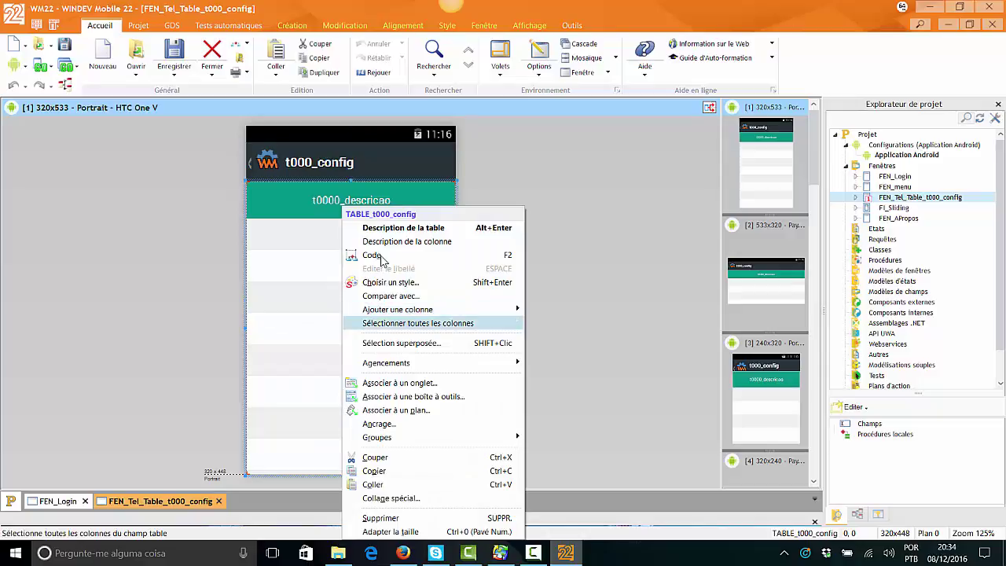
pyautogui.press('Up')
pyautogui.press('Down')
pyautogui.press('Up')
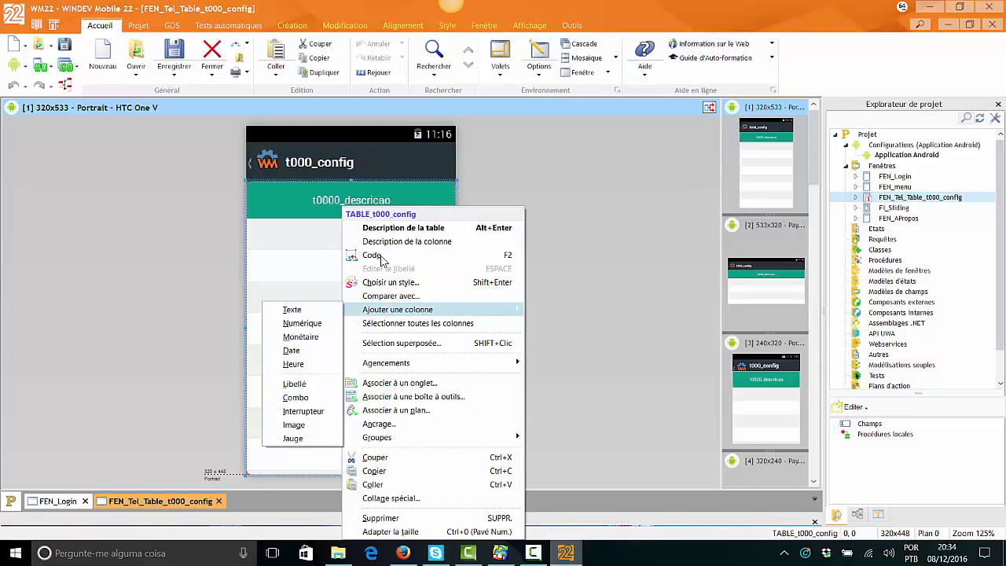
pyautogui.press('Down')
pyautogui.press('Down')
pyautogui.press('Down')
pyautogui.press('Down')
pyautogui.press('Down')
pyautogui.press('Down')
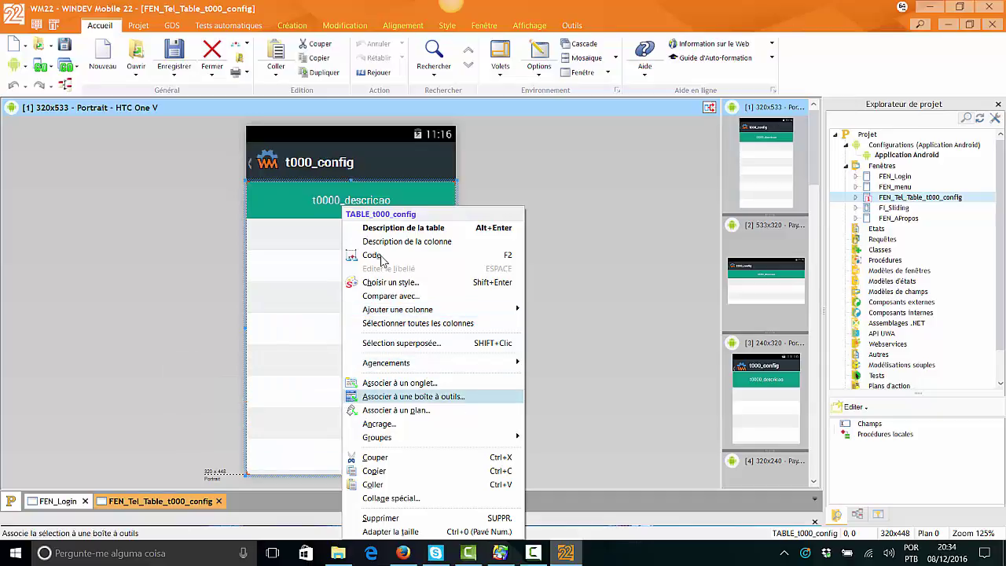
pyautogui.press('Home')
pyautogui.press('Escape')
pyautogui.press('Menu')
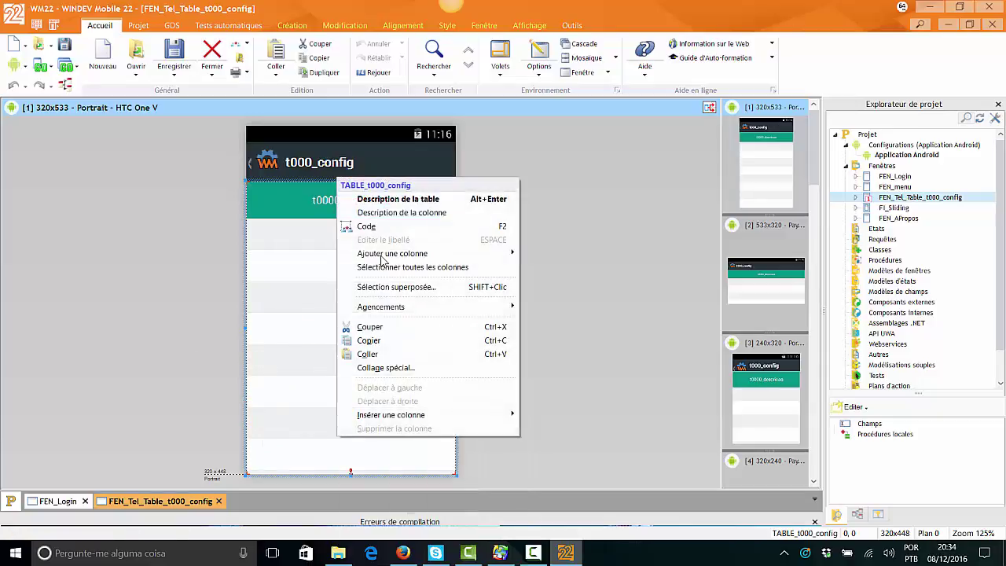
pyautogui.press('Down')
pyautogui.press('Down')
pyautogui.press('Down')
pyautogui.press('Down')
pyautogui.press('Down')
pyautogui.press('Up')
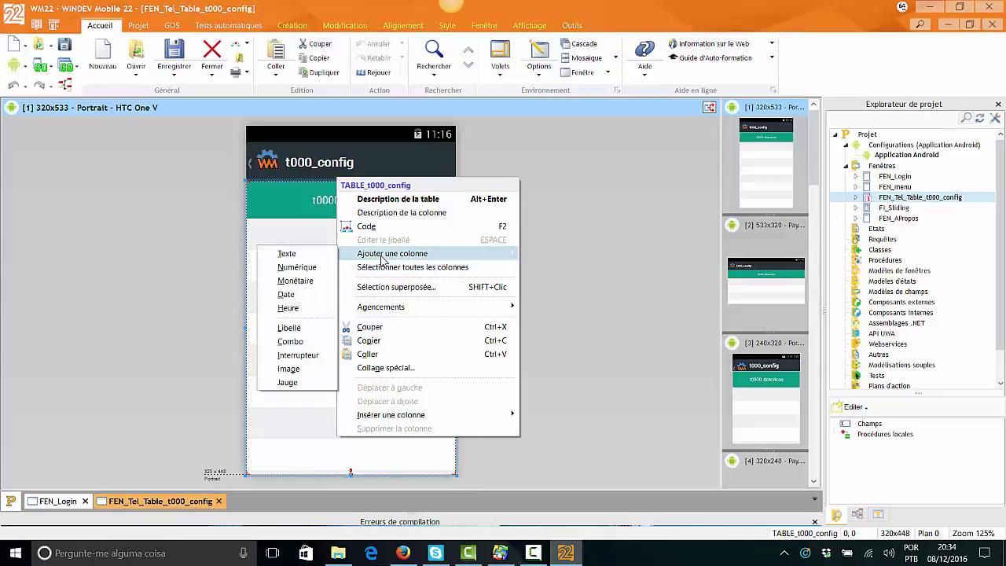
pyautogui.press('Down')
pyautogui.press('Down')
pyautogui.press('Down')
# Examine the table's layout options for dissociating position, size, anchoring and font, and for hiding it in this layout.
pyautogui.press('Right')
pyautogui.press('Down')
pyautogui.press('Down')
pyautogui.press('Down')
pyautogui.press('Down')
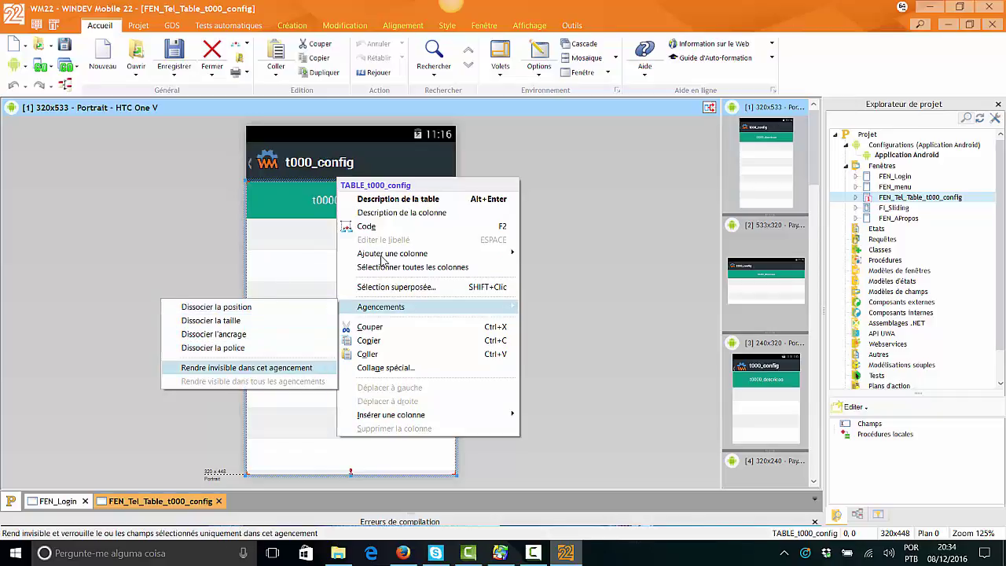
pyautogui.press('Up')
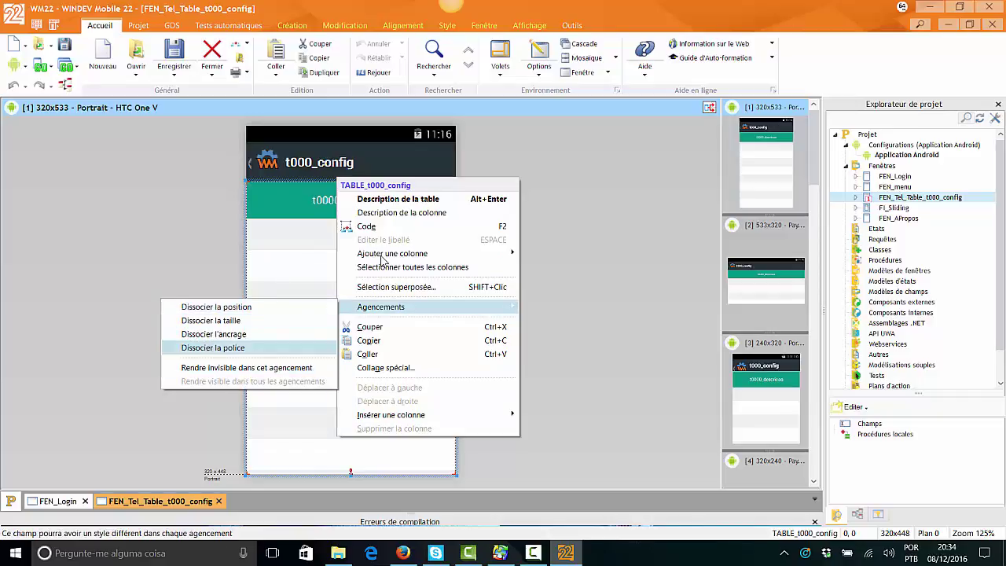
pyautogui.press('Up')
pyautogui.press('Up')
pyautogui.press('Up')
pyautogui.press('Down')
pyautogui.press('Down')
pyautogui.press('Down')
pyautogui.press('Down')
pyautogui.press('Down')
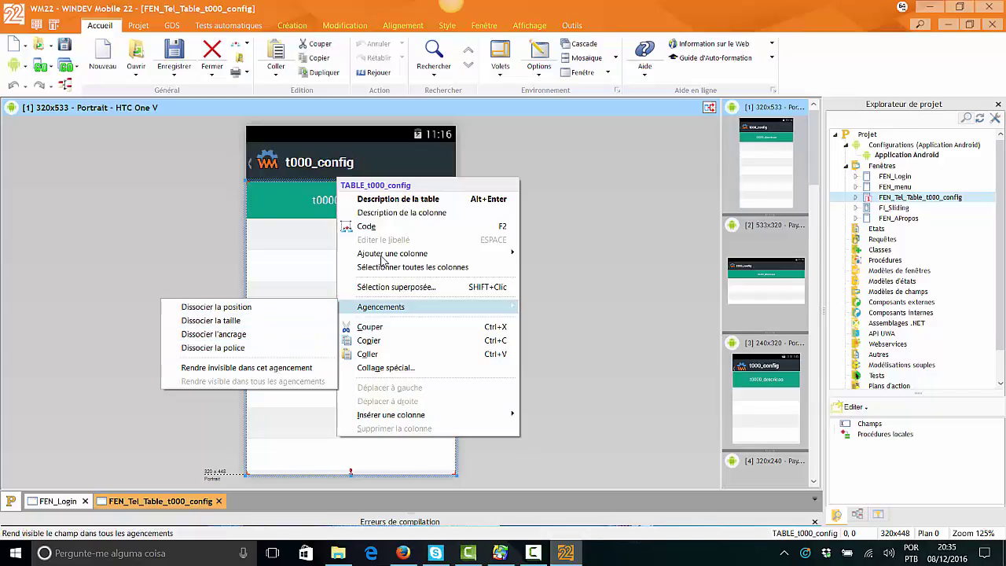
pyautogui.press('Up')
pyautogui.press('Down')
pyautogui.press('Up')
pyautogui.press('Down')
pyautogui.press('Up')
pyautogui.press('Up')
pyautogui.press('Up')
pyautogui.press('Up')
pyautogui.press('Down')
pyautogui.press('Up')
pyautogui.press('Down')
pyautogui.press('Down')
pyautogui.press('Up')
pyautogui.press('Up')
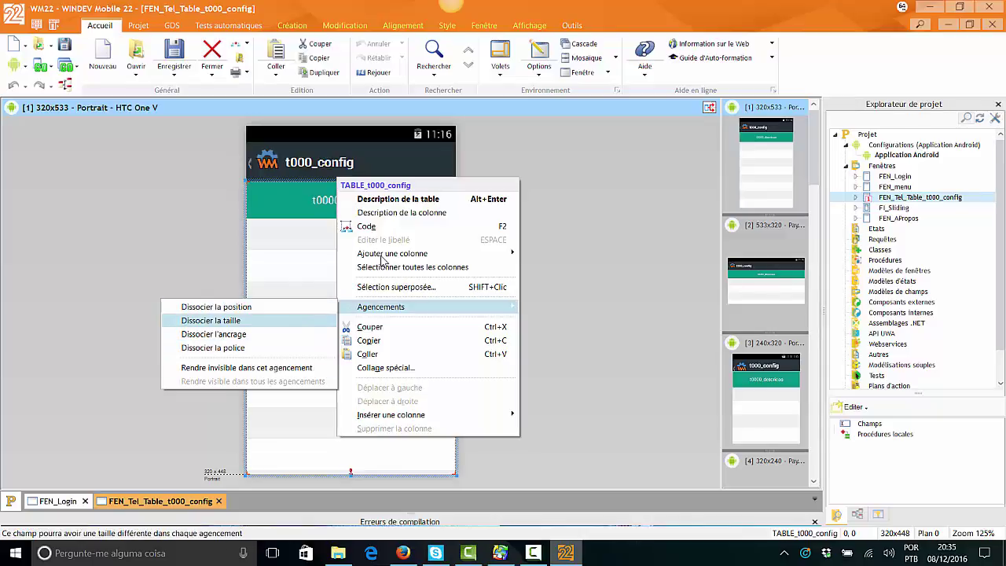
pyautogui.press('Down')
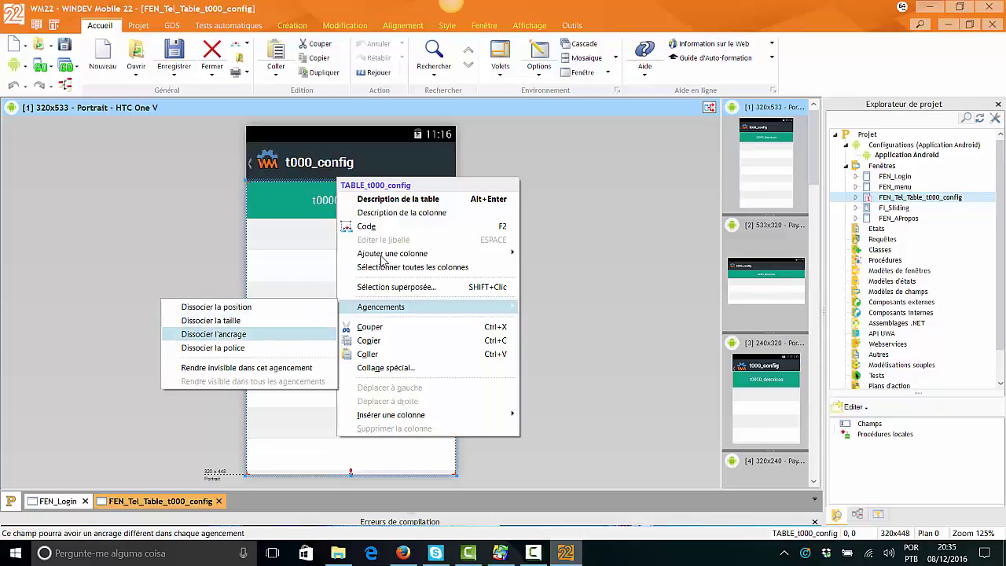
pyautogui.press('Down')
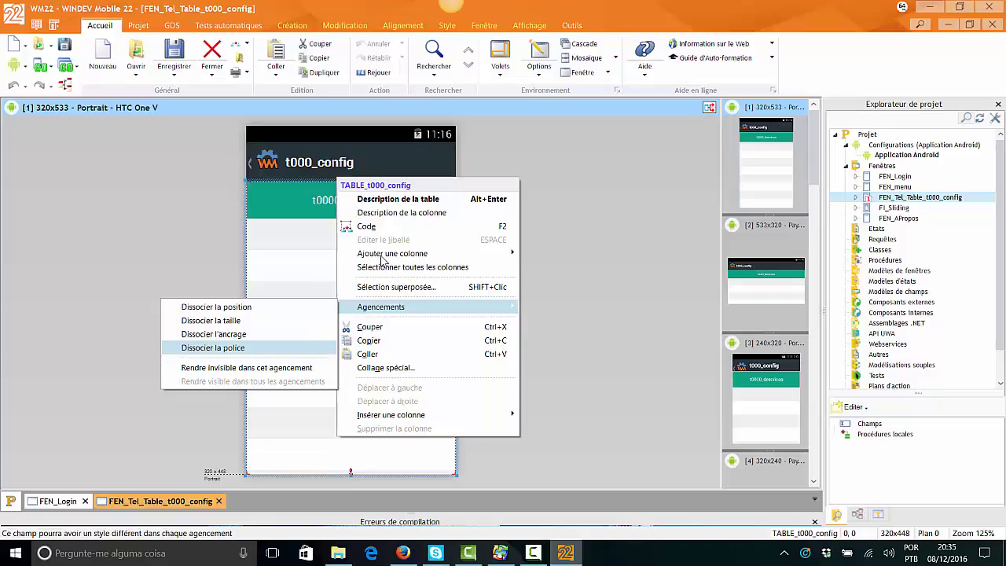
pyautogui.press('Left')
pyautogui.press('Down')
pyautogui.press('Down')
pyautogui.press('Up')
pyautogui.press('Down')
pyautogui.press('Down')
pyautogui.press('Down')
pyautogui.press('Down')
pyautogui.press('Up')
pyautogui.press('Return')
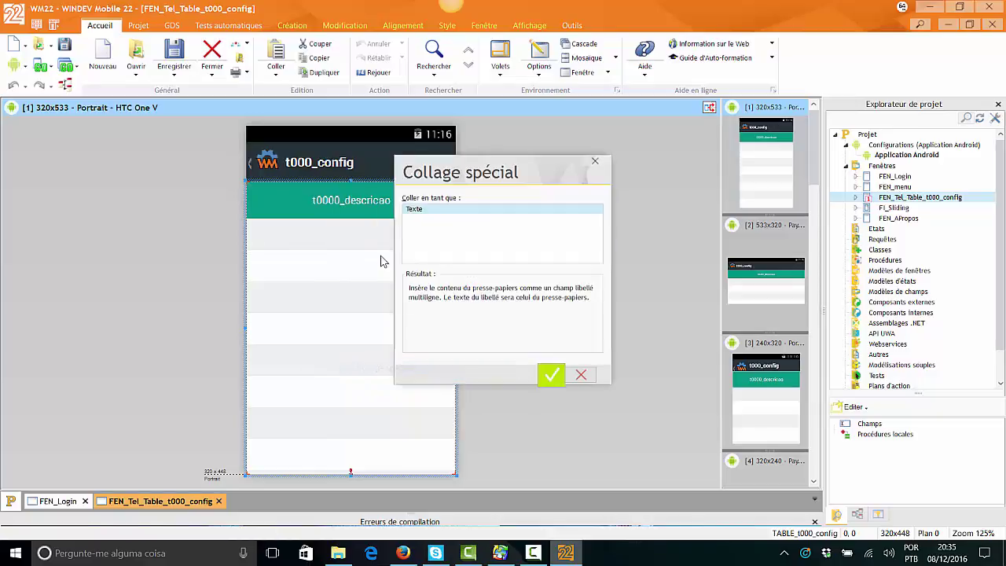
pyautogui.press('Escape')
# Open the description of the t0000_descricao column in the TABLE_t000_config table.
pyautogui.hotkey('shift', 'F10')
pyautogui.press('Down')
pyautogui.press('Down')
pyautogui.press('Down')
pyautogui.press('Down')
pyautogui.press('Down')
pyautogui.press('Down')
pyautogui.press('Down')
pyautogui.press('Down')
pyautogui.press('Down')
pyautogui.press('Down')
pyautogui.press('Down')
pyautogui.press('Down')
pyautogui.press('Down')
pyautogui.press('Down')
pyautogui.press('Down')
pyautogui.press('Down')
pyautogui.press('Down')
pyautogui.press('Down')
pyautogui.press('Down')
pyautogui.press('Down')
pyautogui.press('Up')
pyautogui.press('Down')
pyautogui.press('Down')
pyautogui.press('Down')
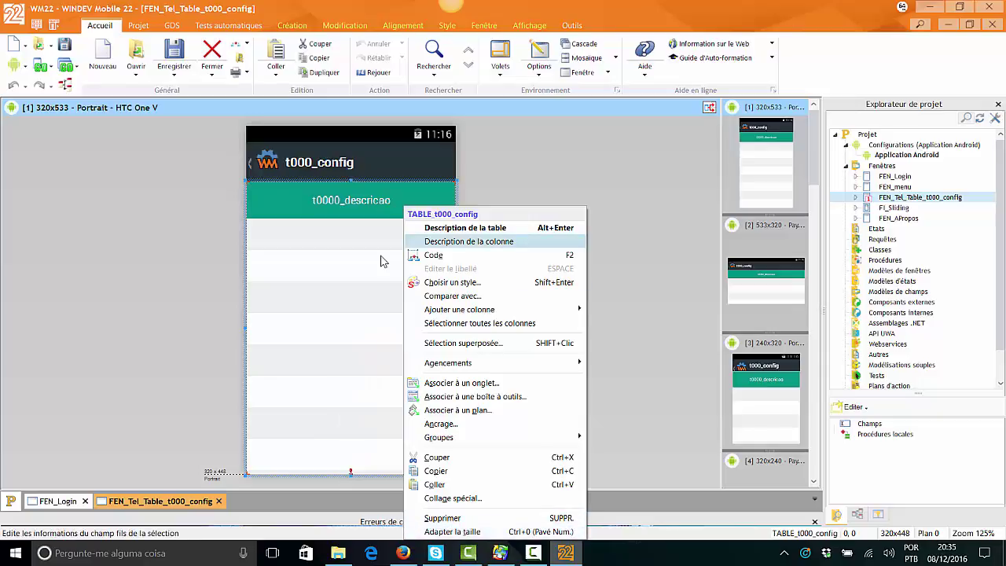
pyautogui.press('Return')
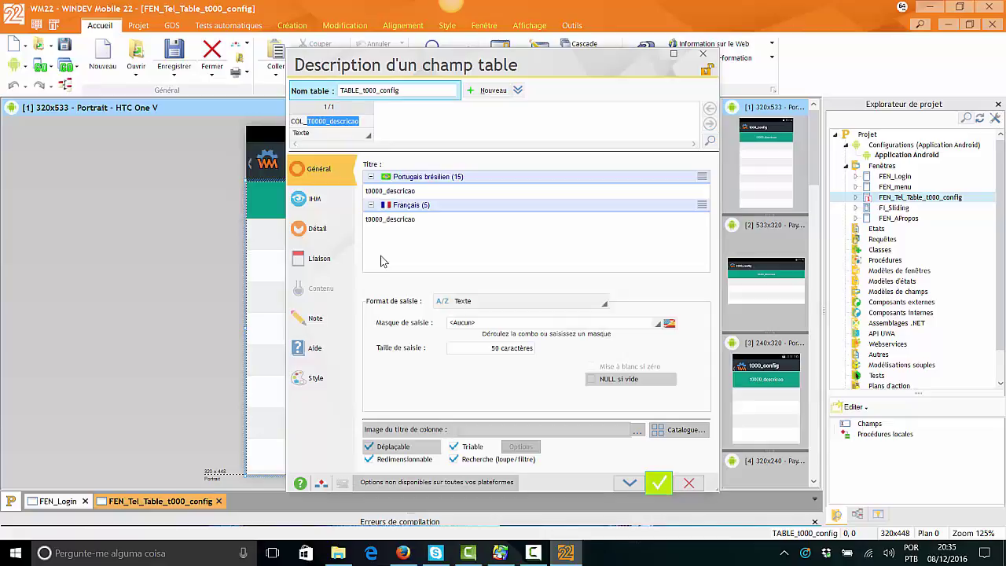
# Review the column's available input formats, initial state and alignment, input parameters, linked file item, and note and help settings.
pyautogui.press('Tab')
pyautogui.hotkey('alt', 'Down')
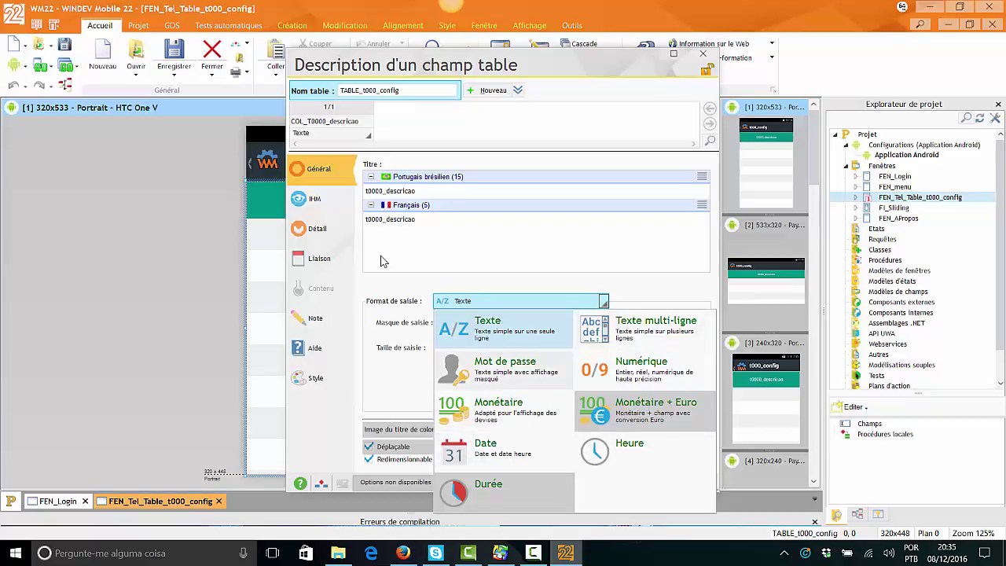
pyautogui.press('Escape')
pyautogui.hotkey('ctrl', 'Tab')
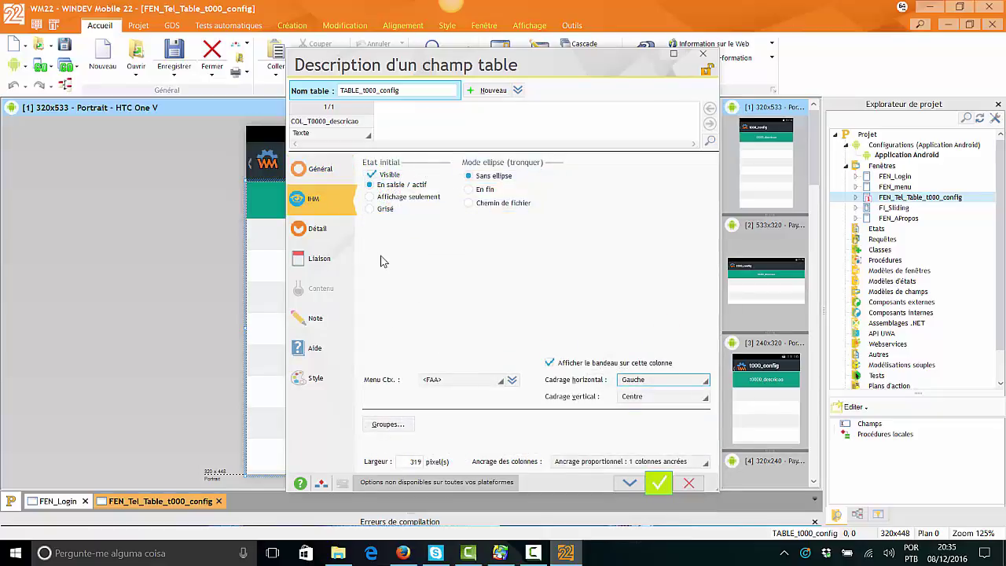
pyautogui.hotkey('ctrl', 'Tab')
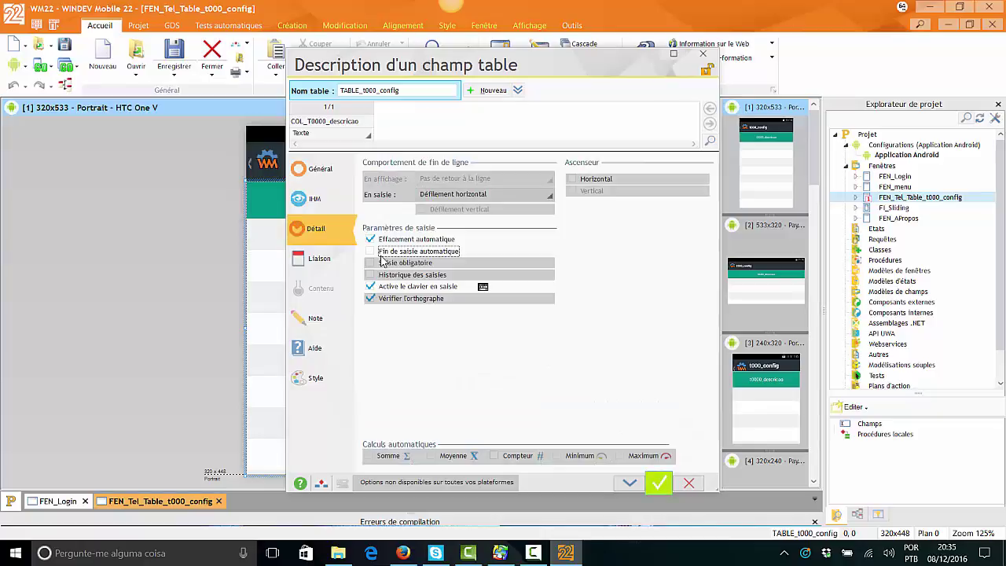
pyautogui.hotkey('ctrl', 'Tab')
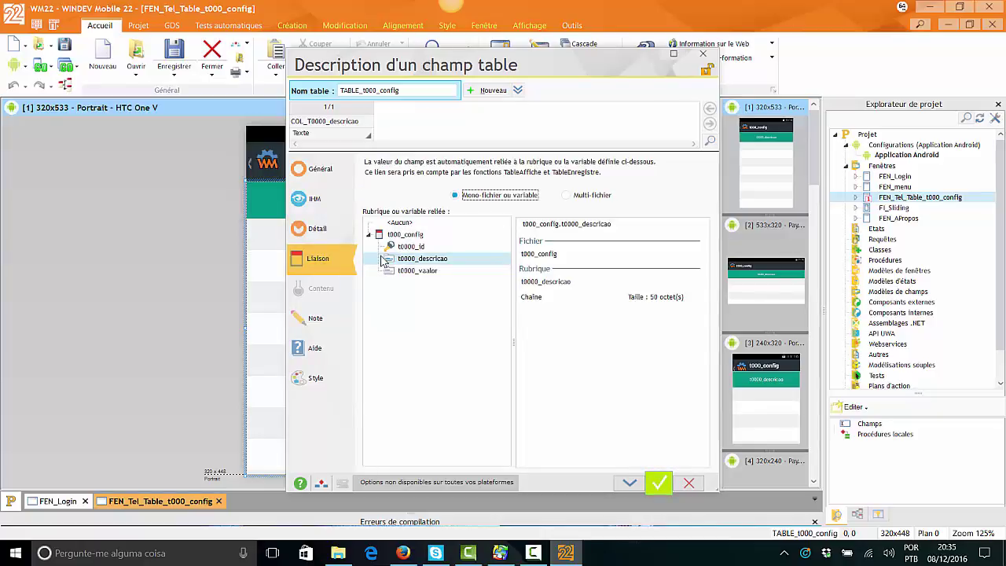
pyautogui.hotkey('ctrl', 'Tab')
pyautogui.hotkey('ctrl', 'Tab')
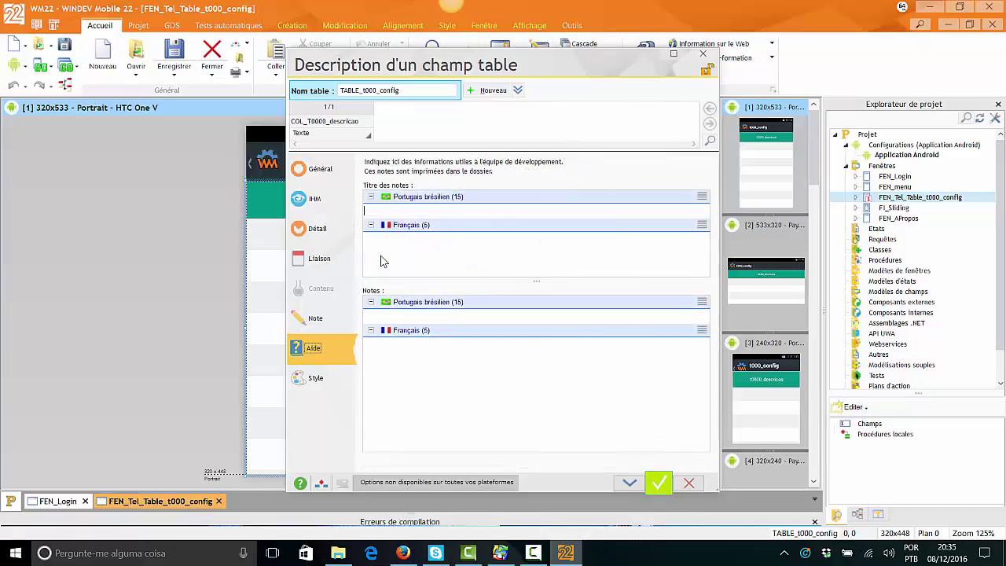
# Browse the table's style settings and the list of elements that can be styled.
pyautogui.hotkey('ctrl', 'Tab')
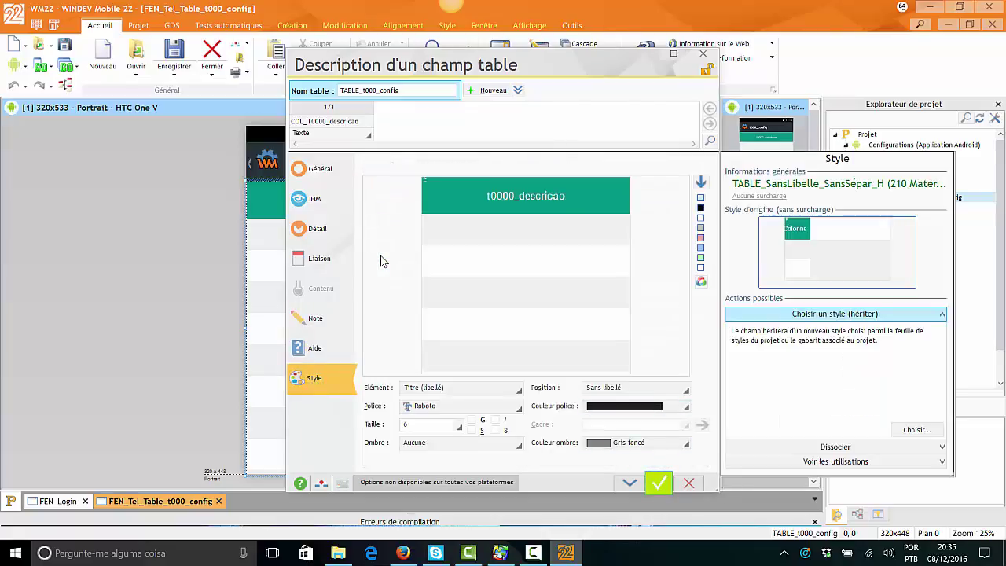
pyautogui.press('Tab')
pyautogui.press('Tab')
pyautogui.press('Tab')
pyautogui.hotkey('shift', 'Tab')
pyautogui.hotkey('shift', 'Tab')
pyautogui.hotkey('shift', 'Tab')
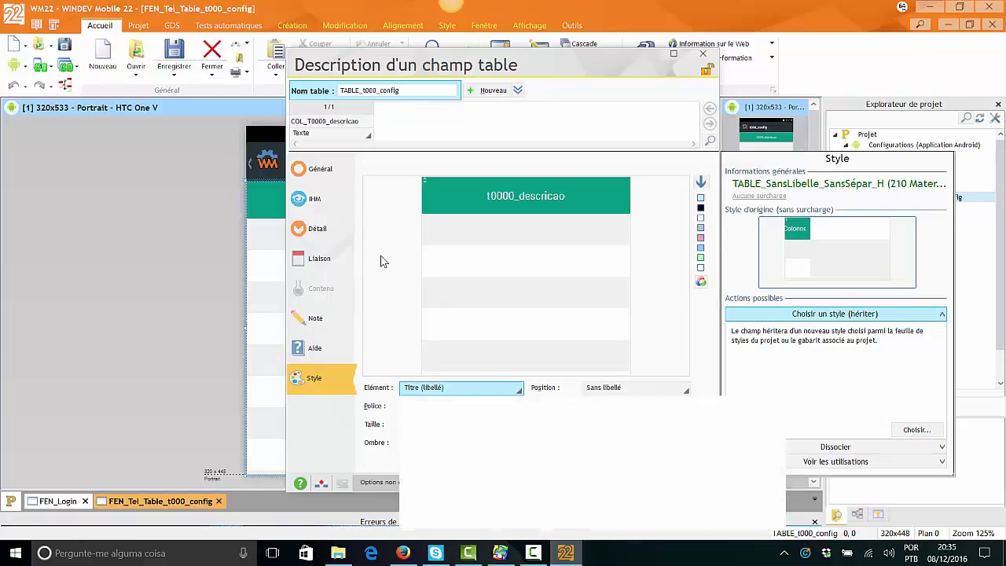
pyautogui.hotkey('alt', 'Down')
pyautogui.press('Down')
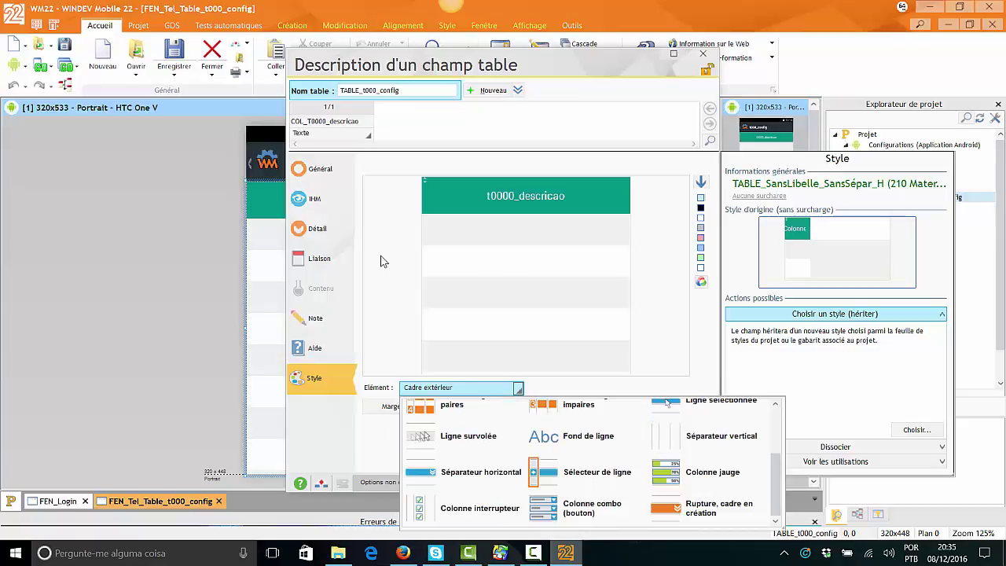
pyautogui.press('End')
pyautogui.press('Home')
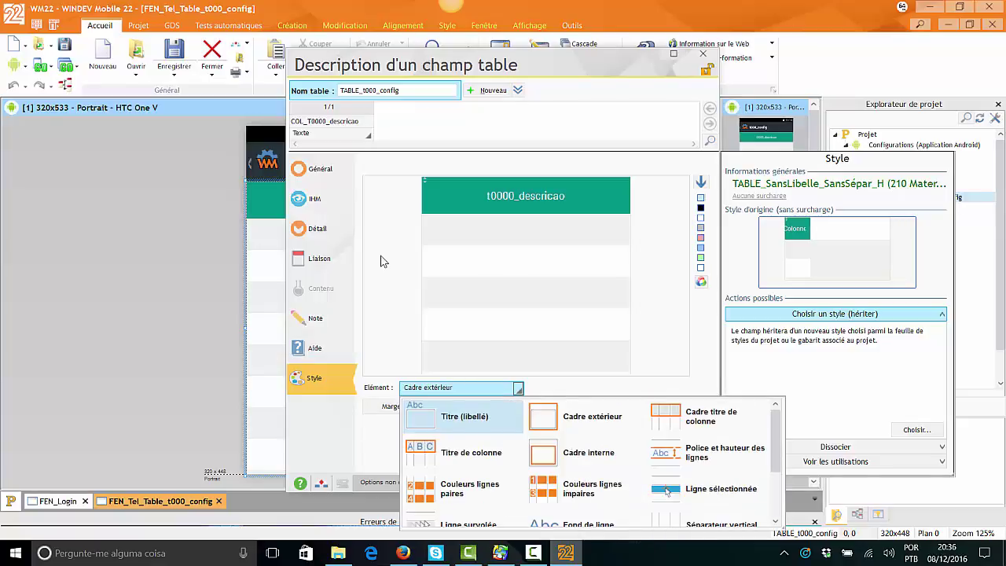
pyautogui.press('Down')
pyautogui.press('Down')
pyautogui.press('Down')
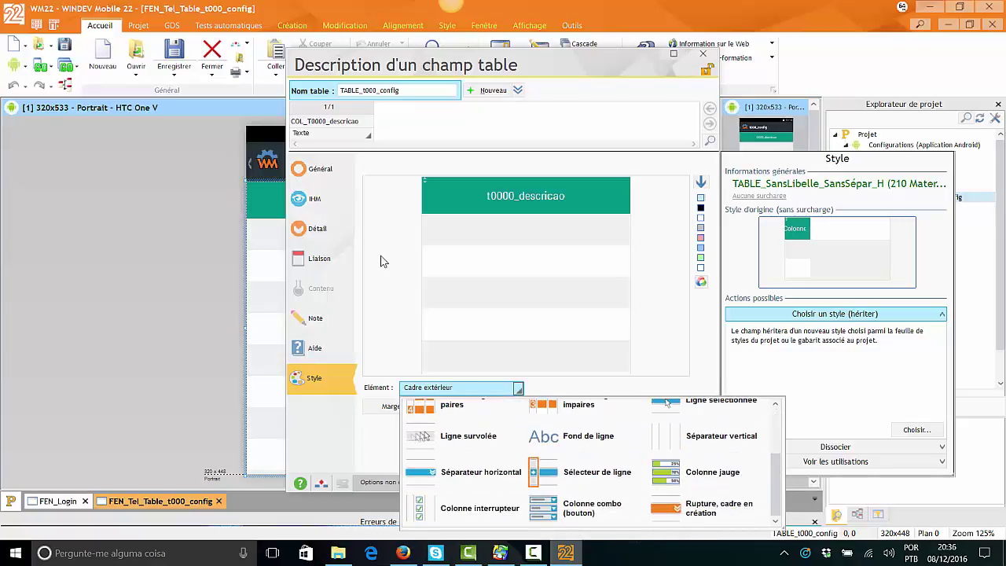
pyautogui.press('Down')
pyautogui.press('Down')
pyautogui.press('Down')
pyautogui.press('Down')
pyautogui.press('Down')
pyautogui.press('Down')
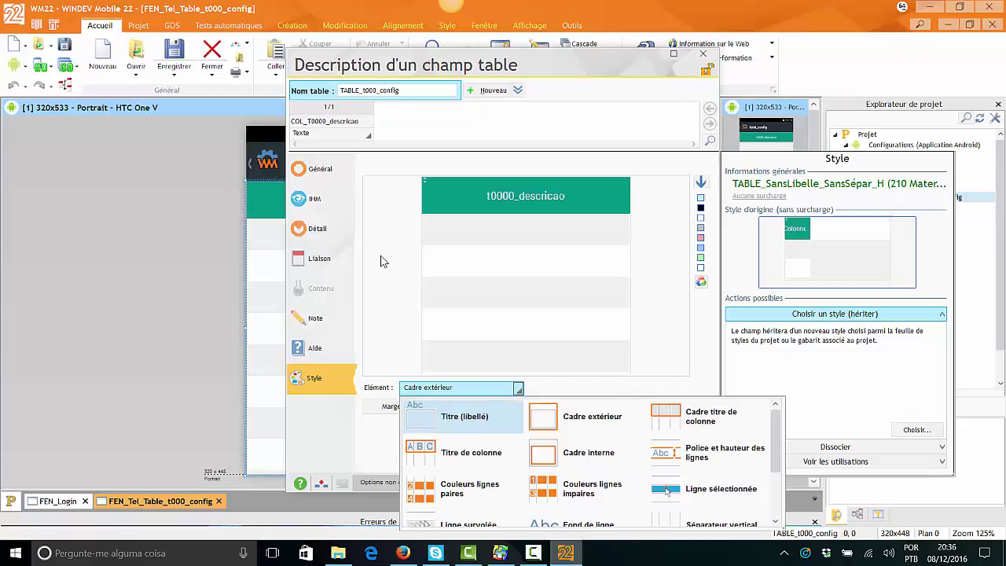
pyautogui.press('Escape')
pyautogui.hotkey('alt', 'Down')
pyautogui.press('Escape')
pyautogui.press('Down')
pyautogui.hotkey('alt', 'Down')
pyautogui.press('Escape')
pyautogui.press('Up')
# Review the style settings of the column title frame, the column title and the inner frame.
pyautogui.hotkey('alt', 'Down')
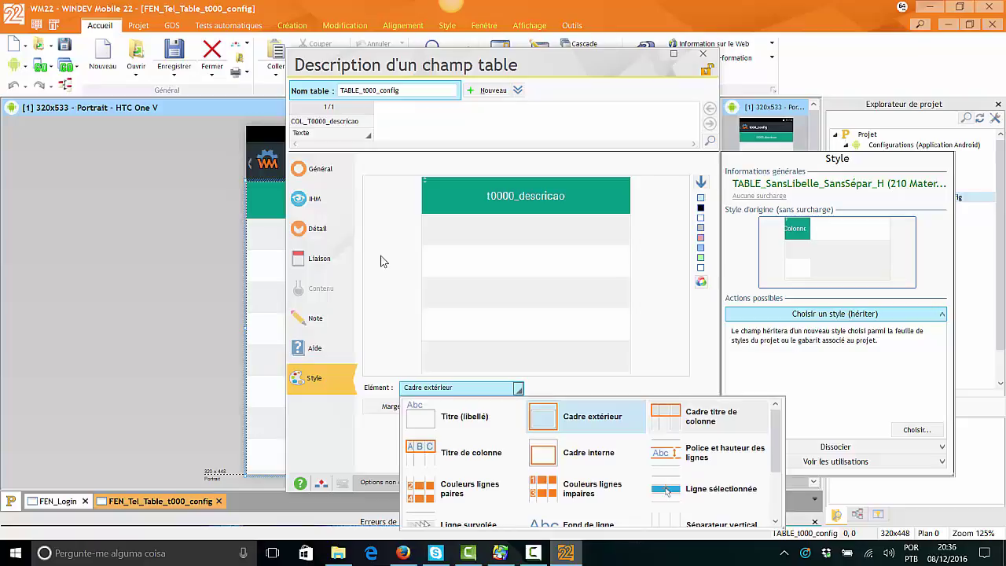
pyautogui.press('Right')
pyautogui.press('Return')
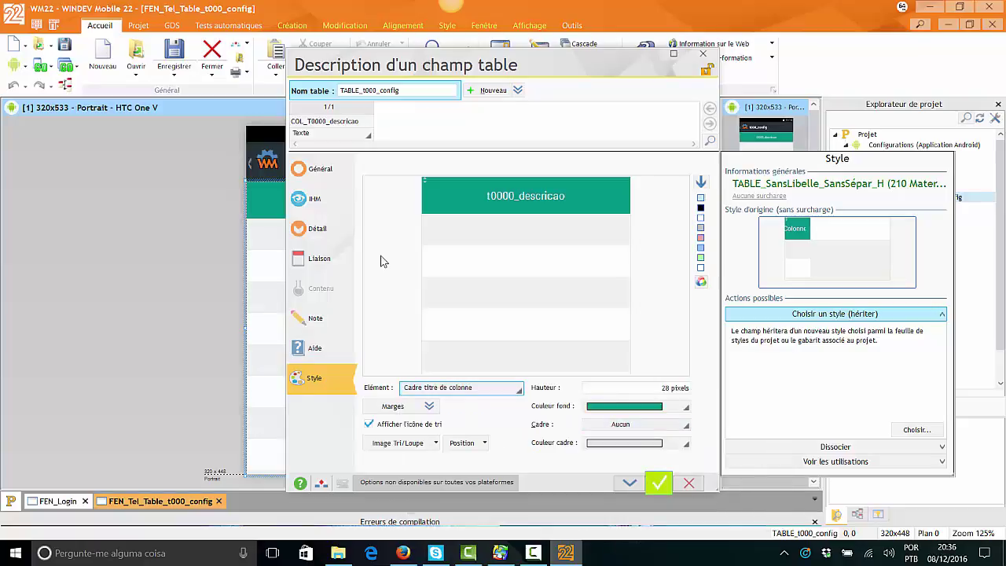
pyautogui.hotkey('alt', 'Down')
pyautogui.press('Down')
pyautogui.press('Return')
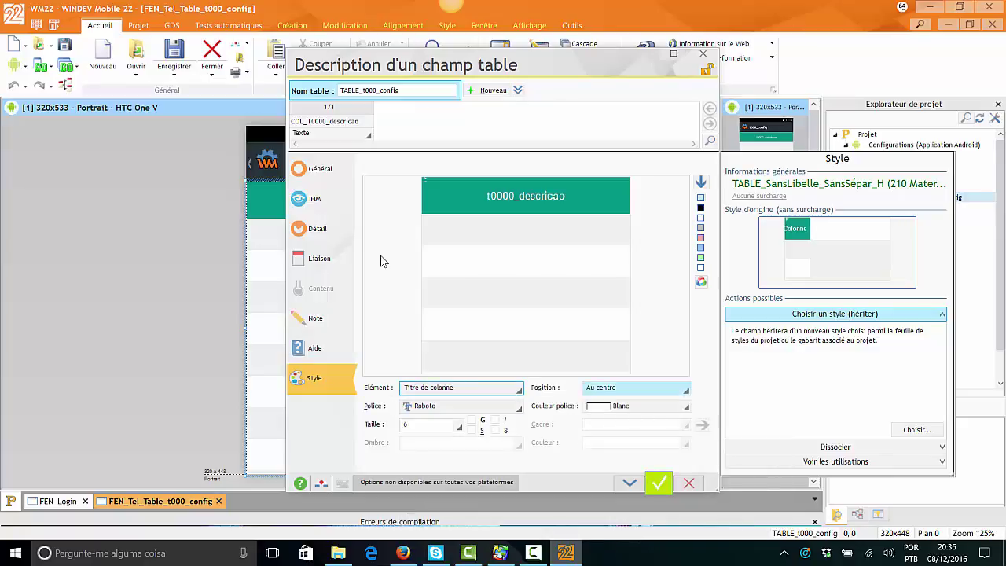
pyautogui.press('Tab')
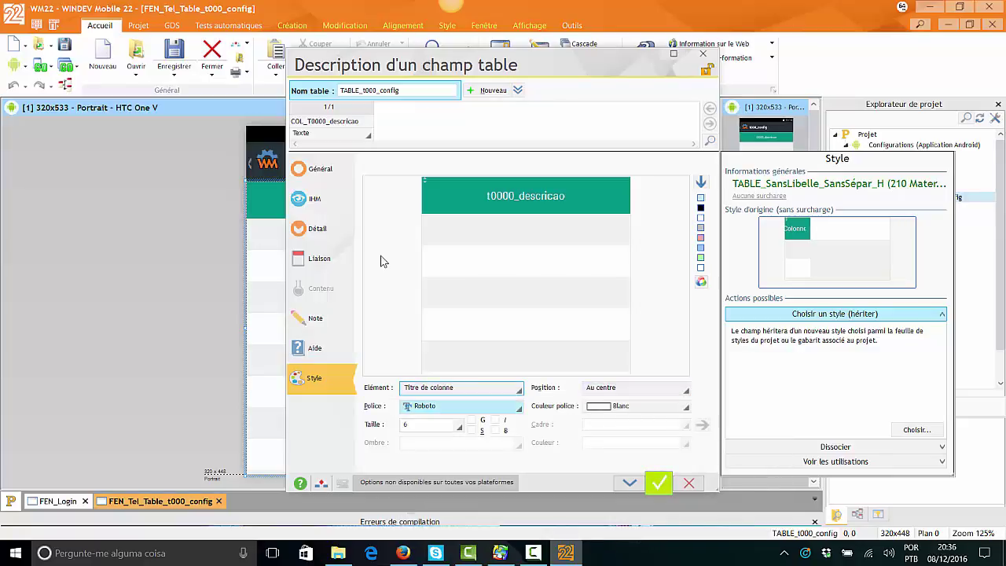
pyautogui.hotkey('shift', 'Tab')
pyautogui.hotkey('alt', 'Down')
pyautogui.press('Right')
pyautogui.press('Return')
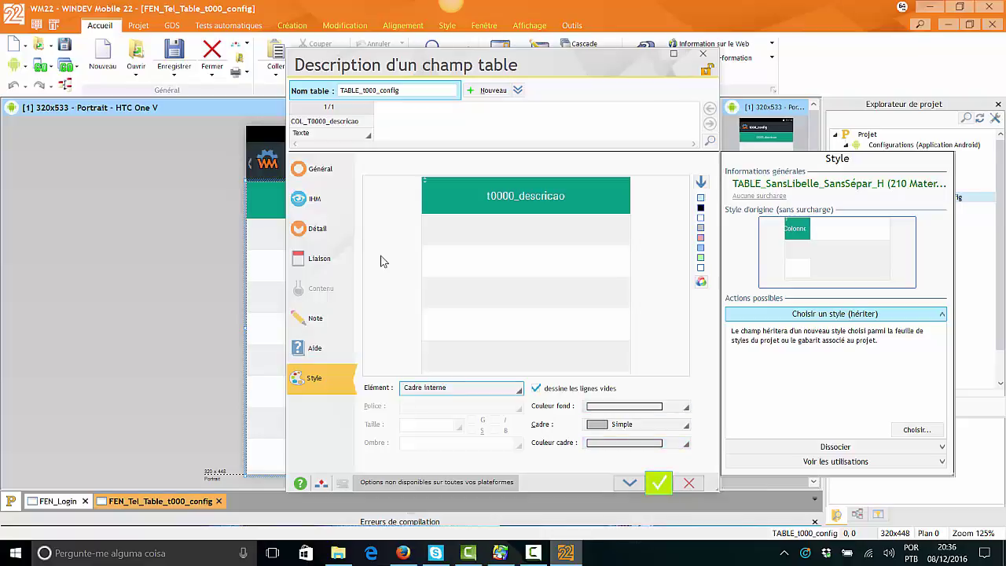
# Set the table's row height to 50 pixels under the row font and height element, and validate the description.
pyautogui.hotkey('alt', 'Down')
pyautogui.press('Right')
pyautogui.press('Return')
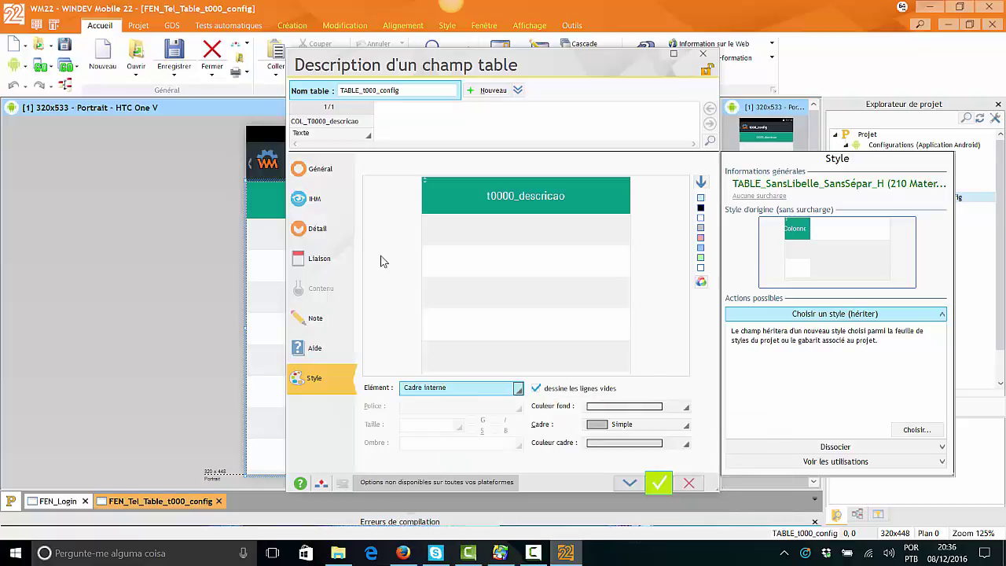
pyautogui.press('Tab')
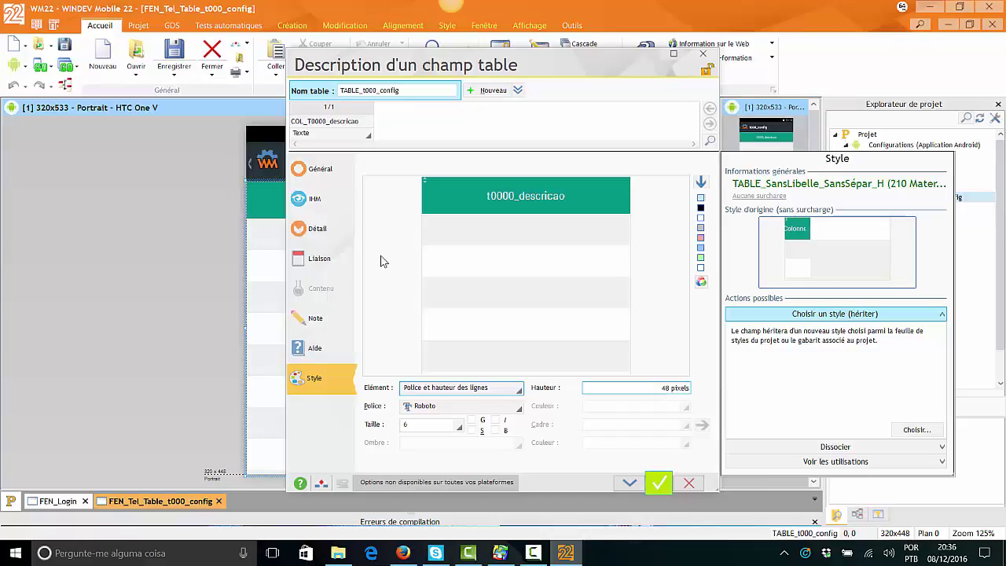
pyautogui.write('50')
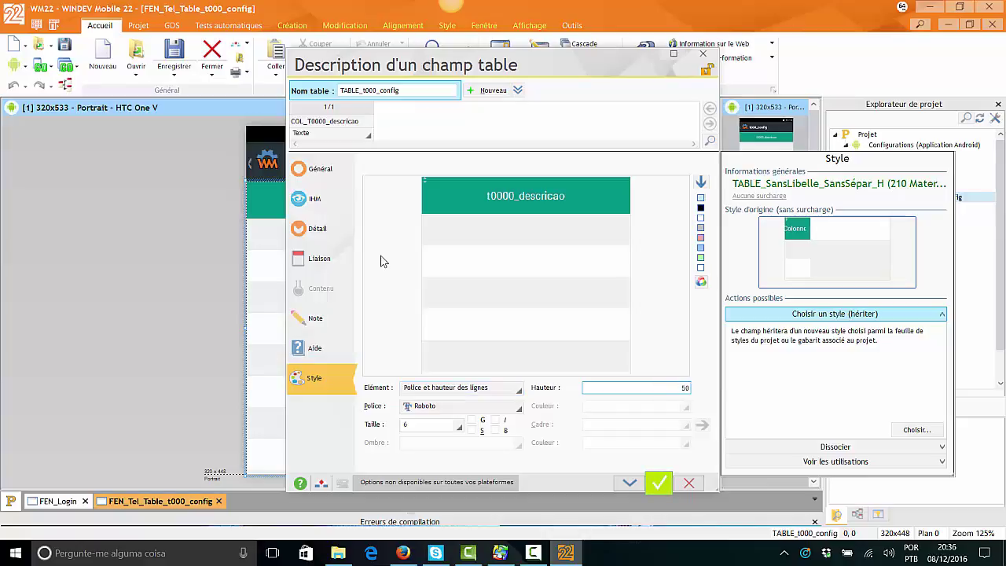
pyautogui.press('Return')
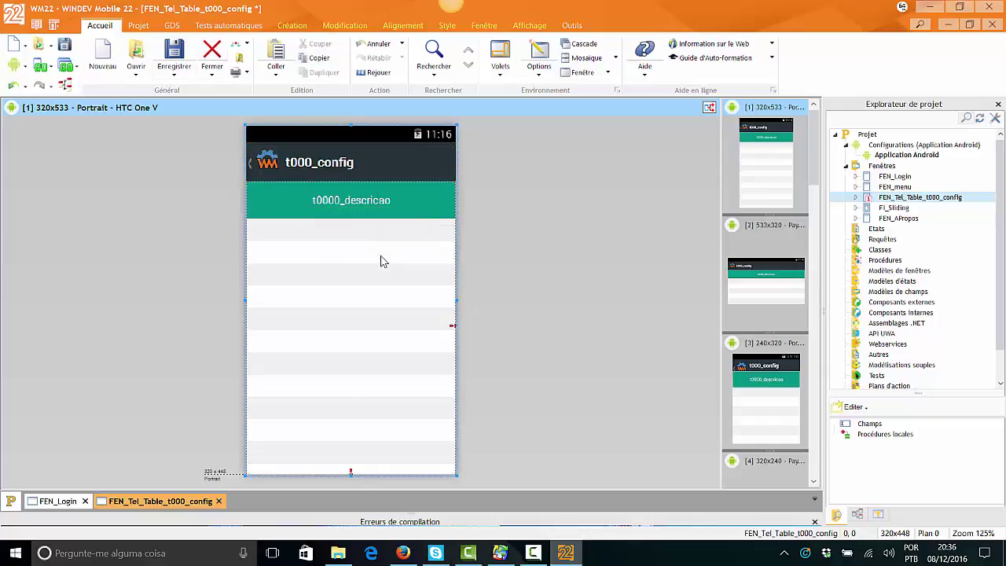
pyautogui.hotkey('alt', 'p')
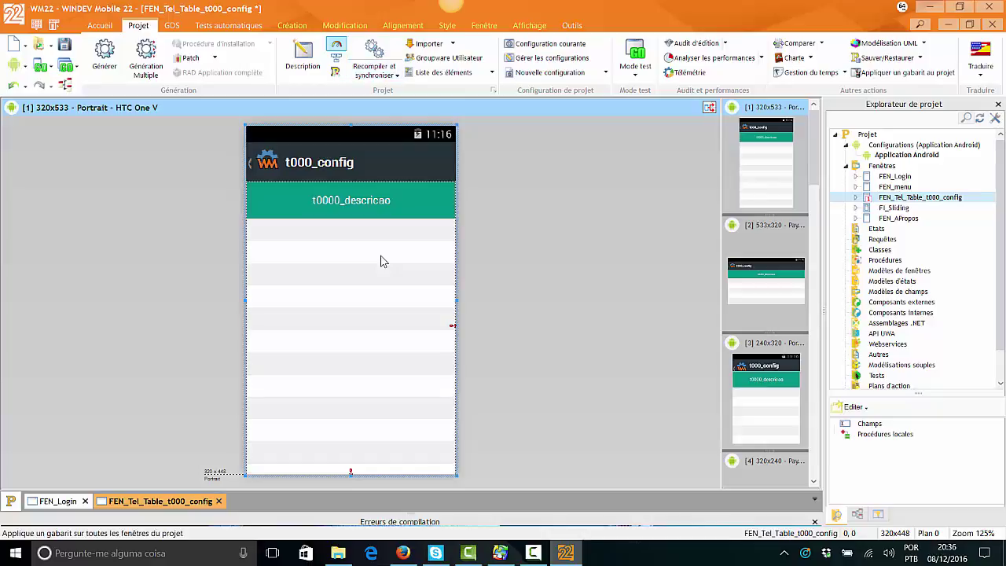
pyautogui.hotkey('alt', 't')
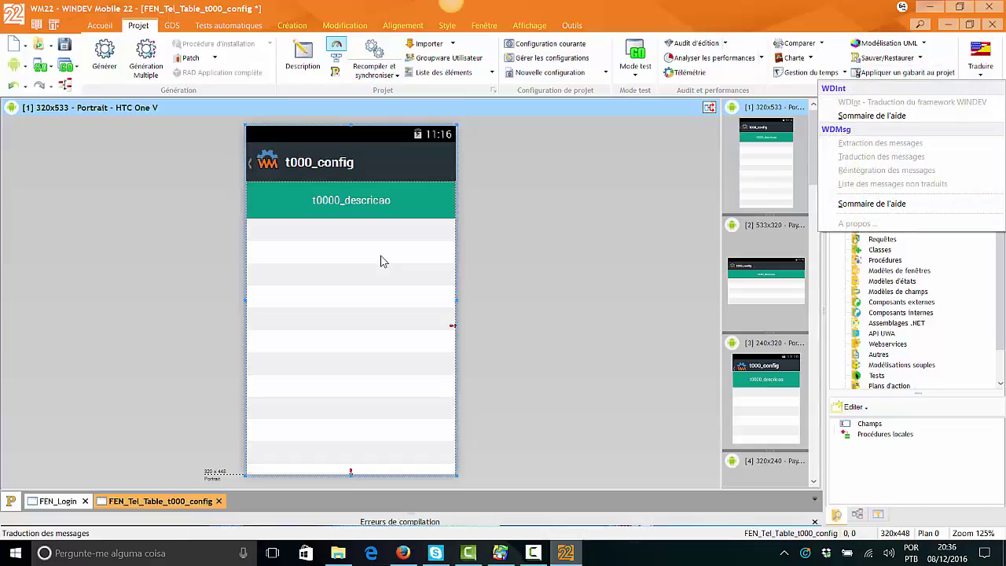
pyautogui.press('Escape')
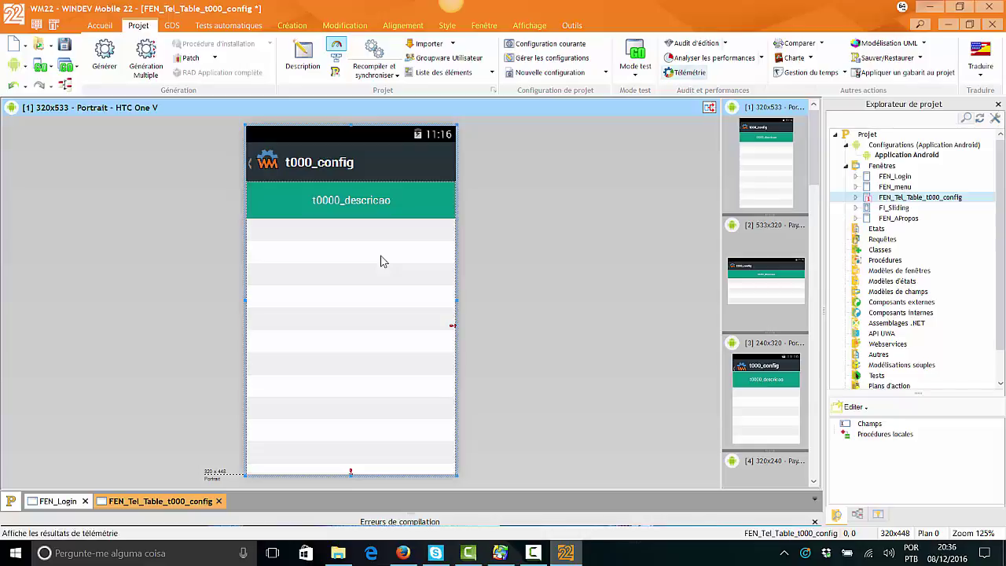
# Run the project's editing audit and display the static audit report.
pyautogui.press('Left')
pyautogui.press('Right')
pyautogui.press('Right')
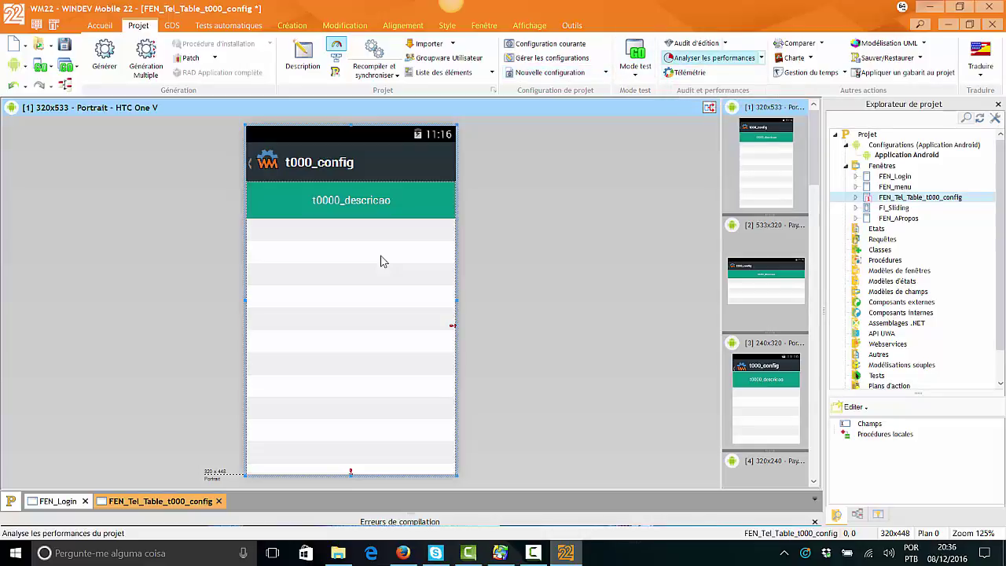
pyautogui.press('Up')
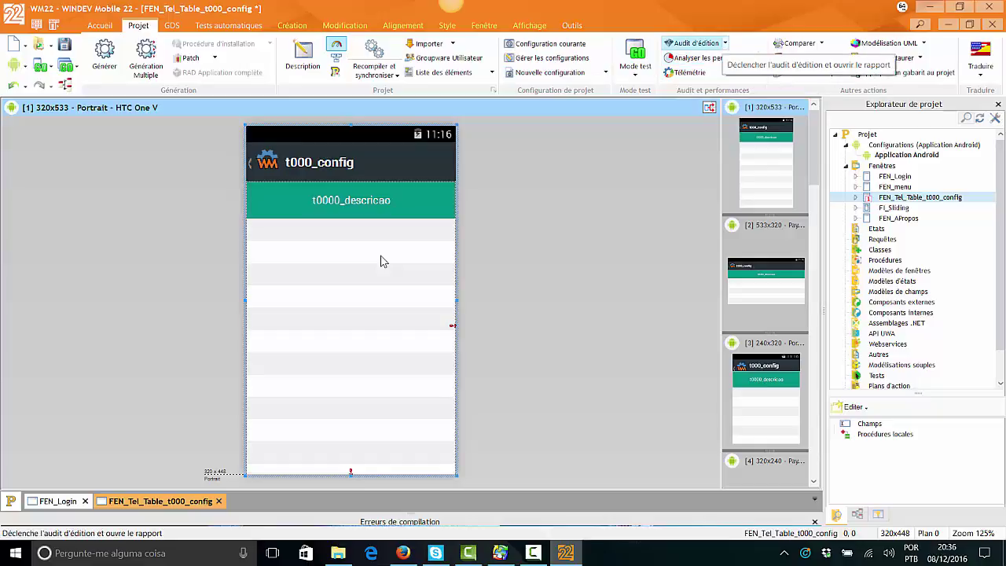
pyautogui.press('Return')
pyautogui.press('Return')
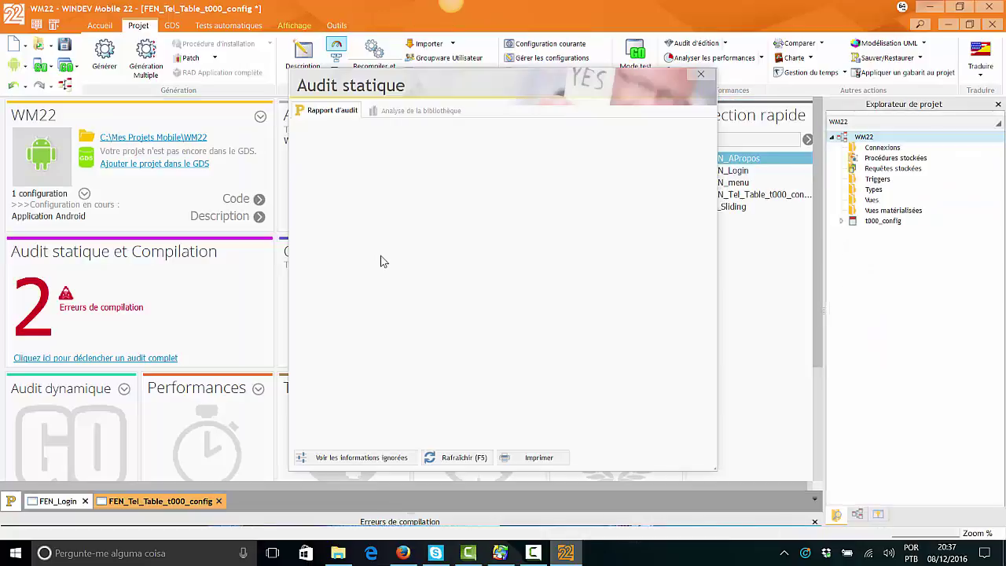
# Check the audit's cleanup list of unused project files and its list of elements containing several versions, leaving both unchanged.
pyautogui.scroll(-3, 382, 262)
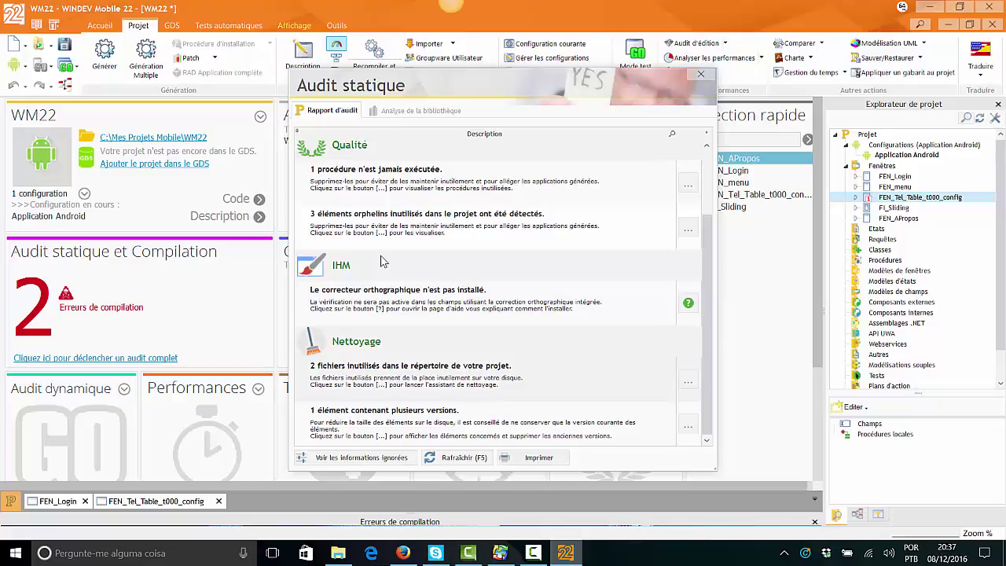
pyautogui.click(688, 381)
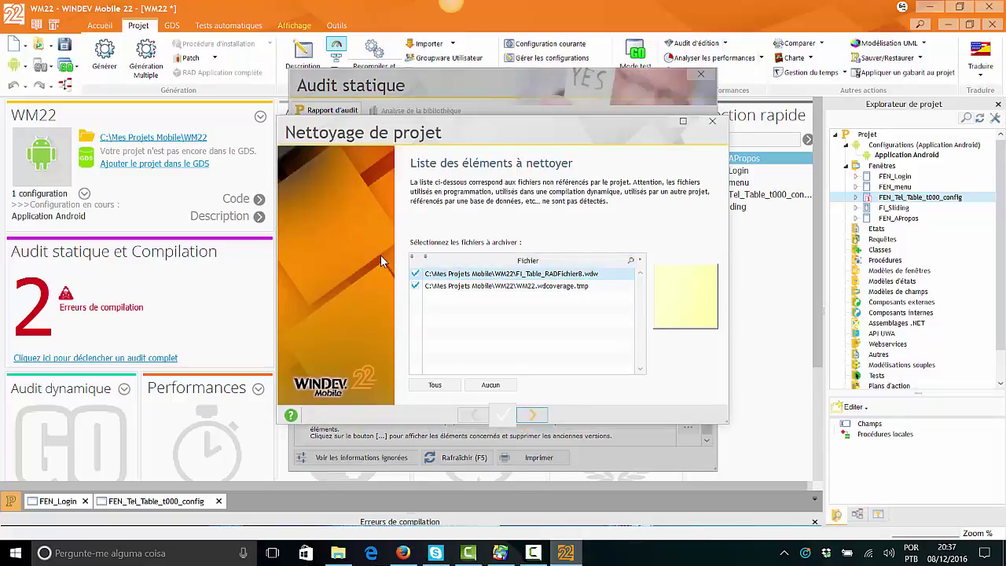
pyautogui.press('Escape')
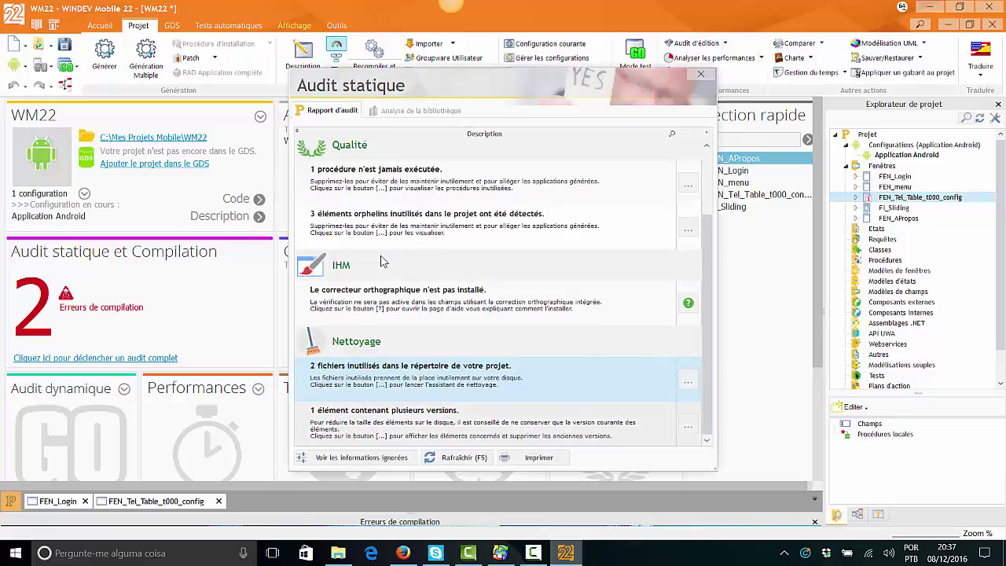
pyautogui.press('Down')
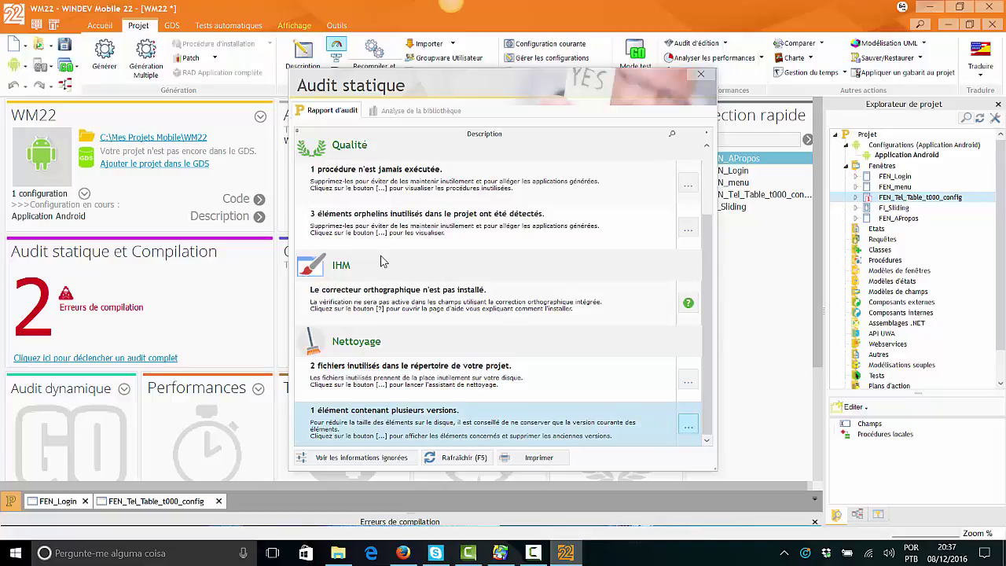
pyautogui.press('Return')
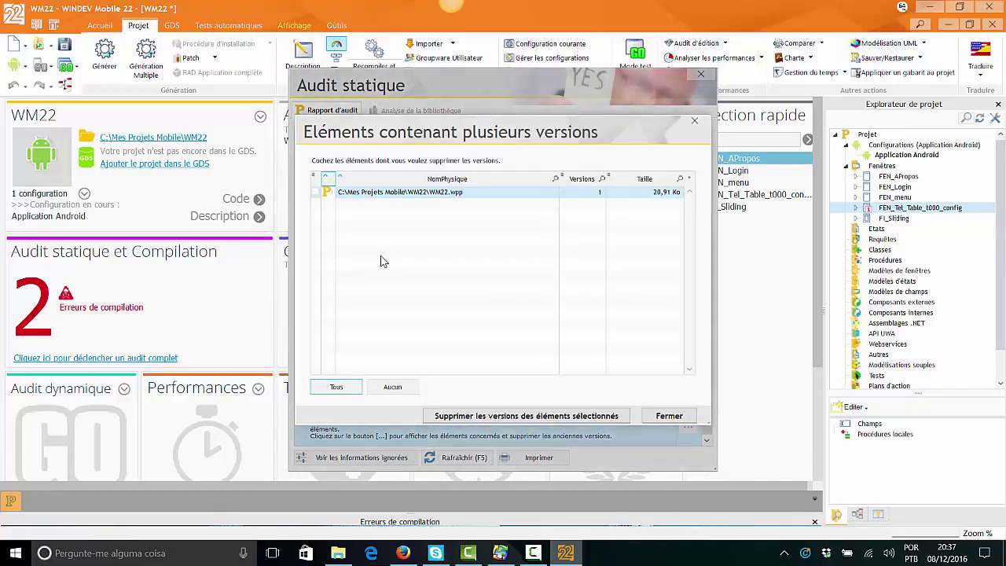
pyautogui.press('Tab')
pyautogui.press('Tab')
pyautogui.press('Tab')
pyautogui.press('Return')
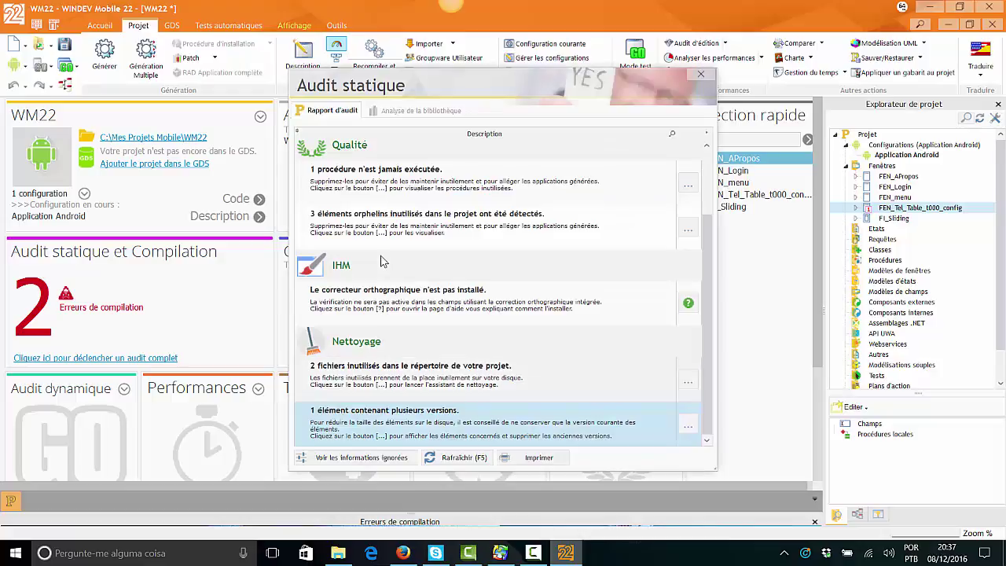
# Review the orphan elements and the dead code procedures listed by the audit, and close the audit report.
pyautogui.press('Up')
pyautogui.press('Up')
pyautogui.scroll(1, 383, 261)
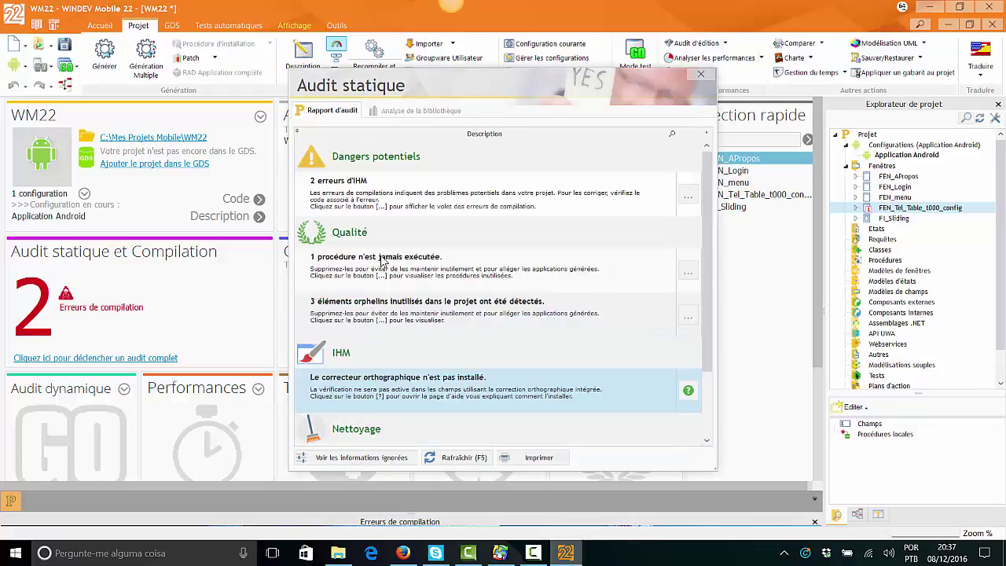
pyautogui.press('Up')
pyautogui.press('Return')
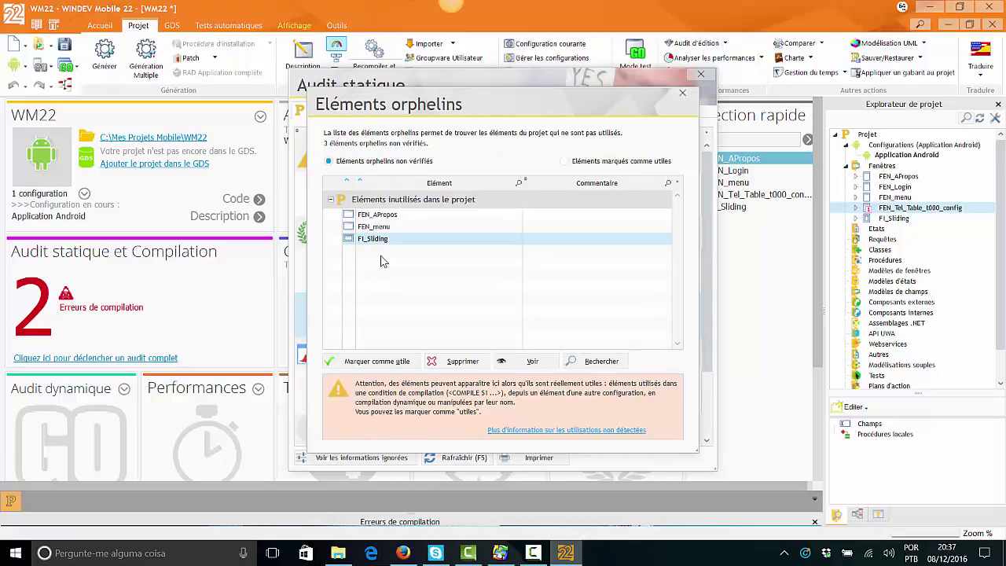
pyautogui.press('Escape')
pyautogui.press('Up')
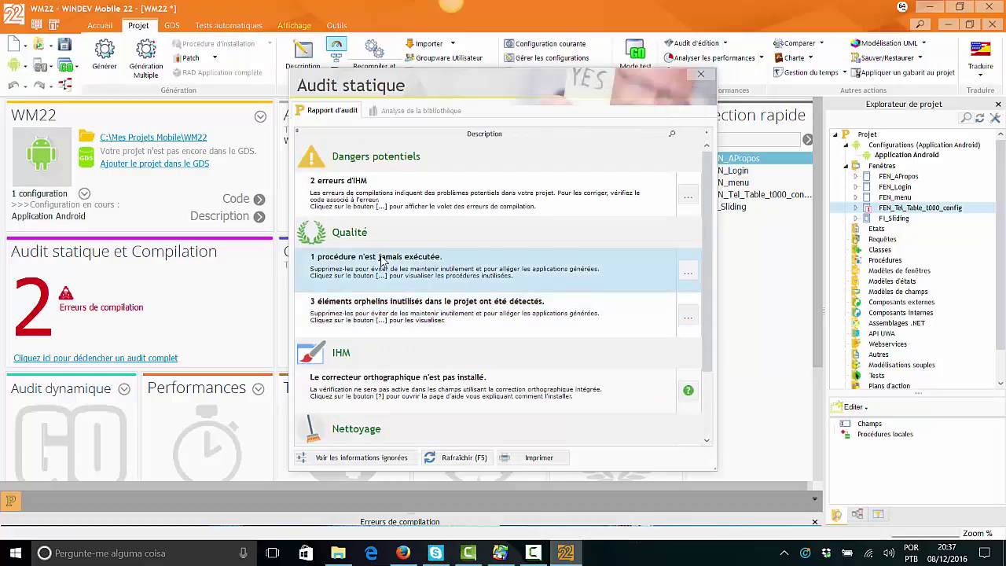
pyautogui.press('Return')
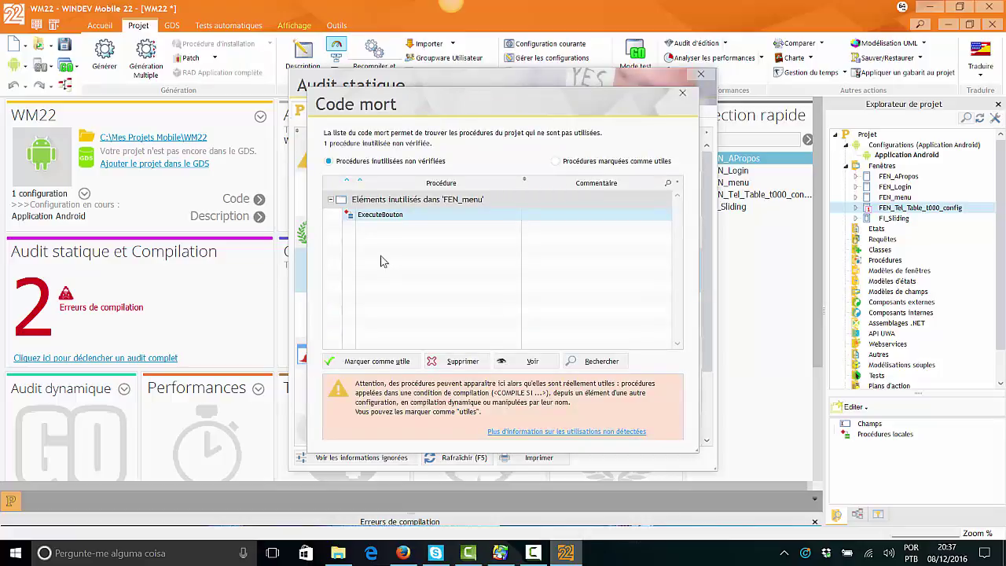
pyautogui.press('Escape')
pyautogui.press('Up')
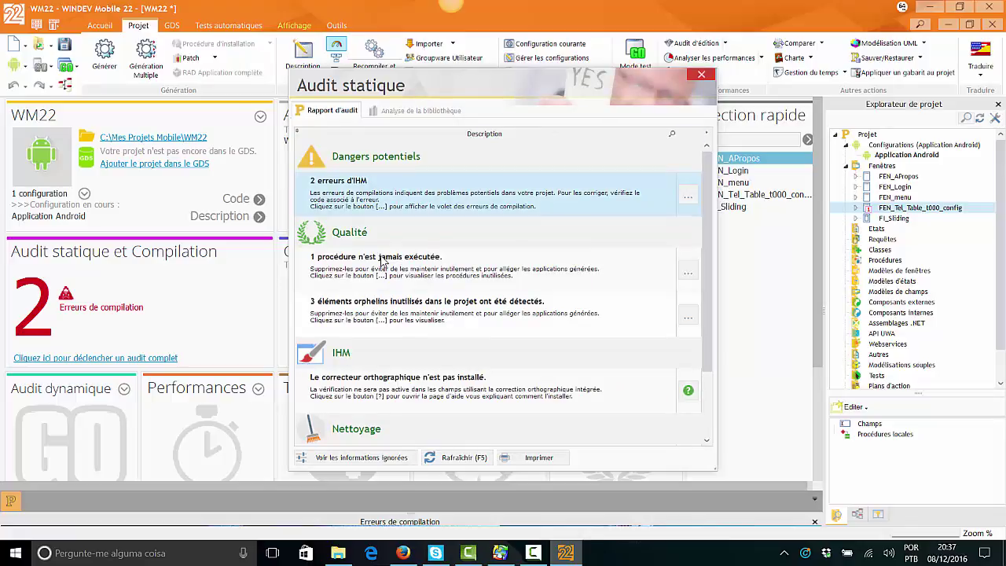
pyautogui.press('Escape')
pyautogui.press('Left')
pyautogui.press('Left')
pyautogui.press('Left')
pyautogui.press('Left')
pyautogui.press('Left')
pyautogui.press('Left')
pyautogui.press('Left')
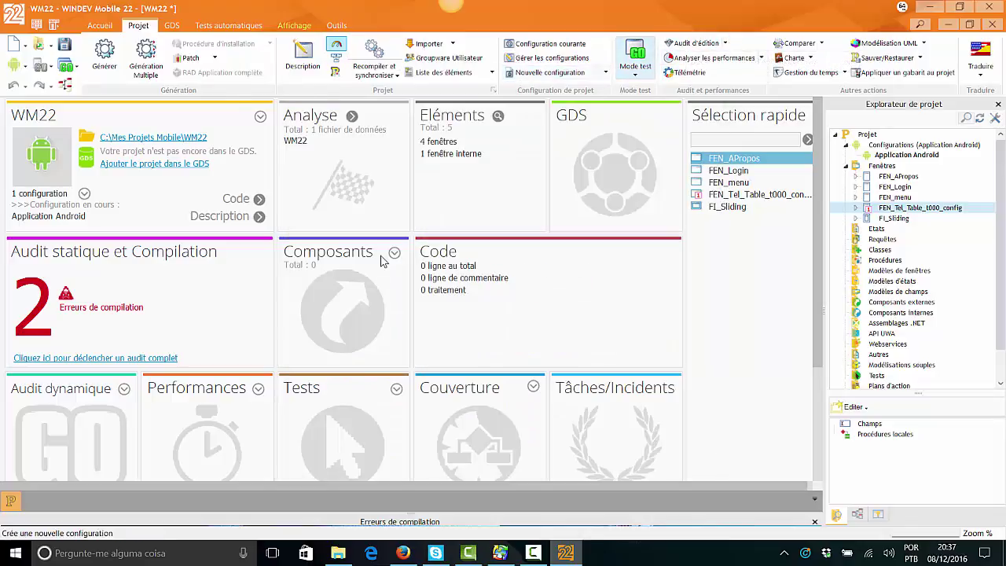
pyautogui.press('Right')
pyautogui.press('Left')
pyautogui.press('Escape')
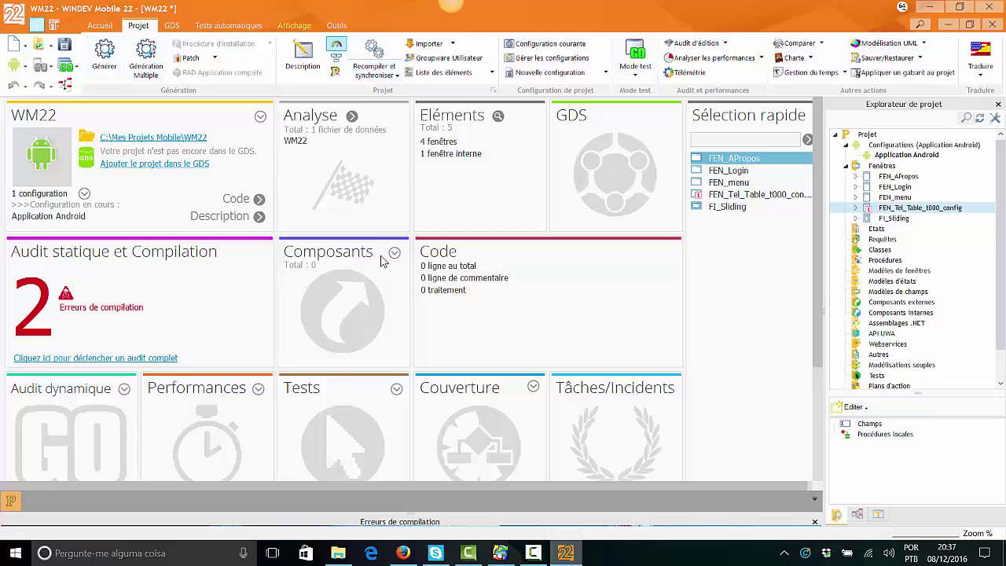
# Collapse the ribbon in favour of the classic toolbars, restore it, and show the classic menu bar.
pyautogui.hotkey('ctrl', 'F1')
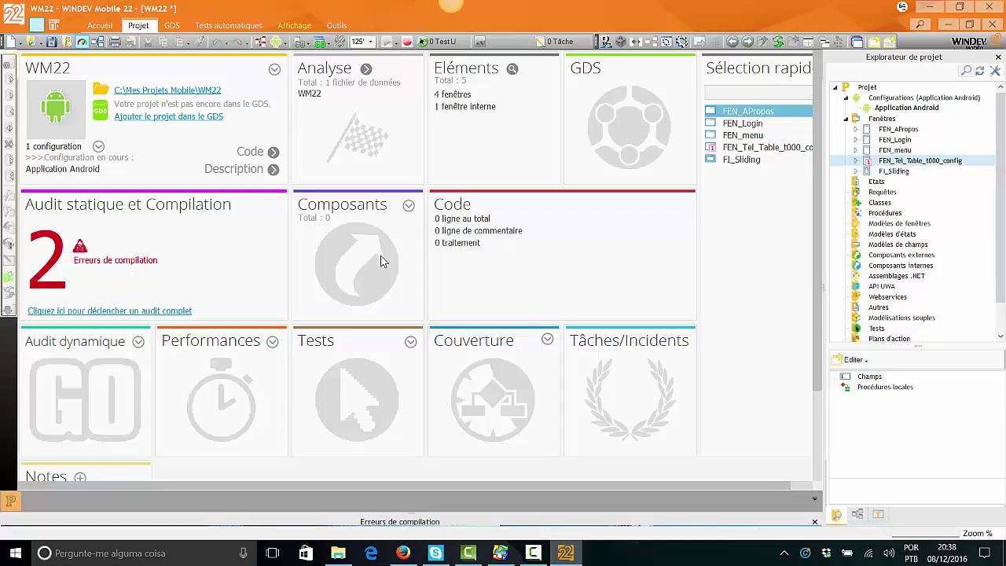
pyautogui.hotkey('ctrl', 'F1')
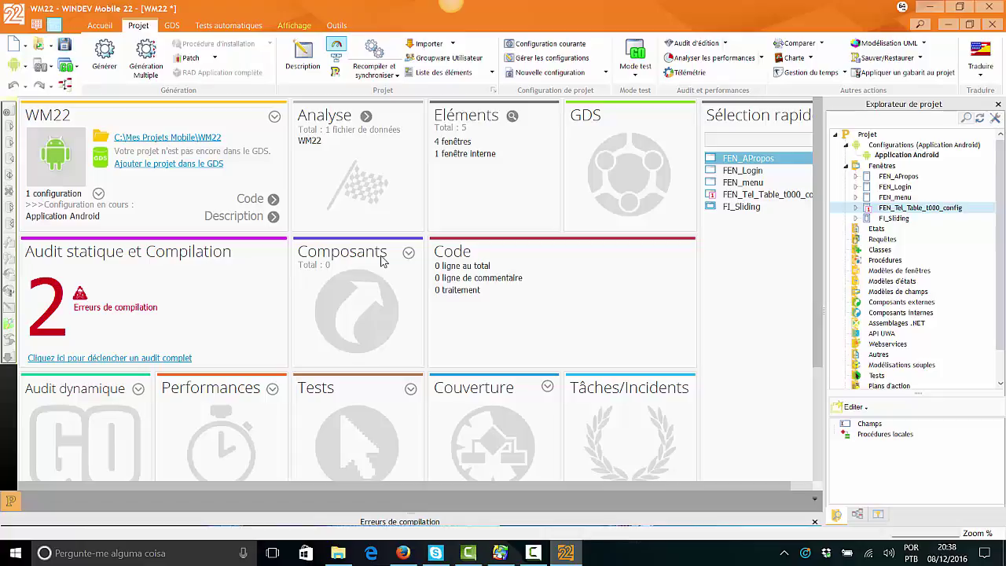
pyautogui.press('alt')
pyautogui.press('Right')
pyautogui.press('Right')
pyautogui.press('Right')
pyautogui.press('Right')
pyautogui.press('Right')
pyautogui.press('Right')
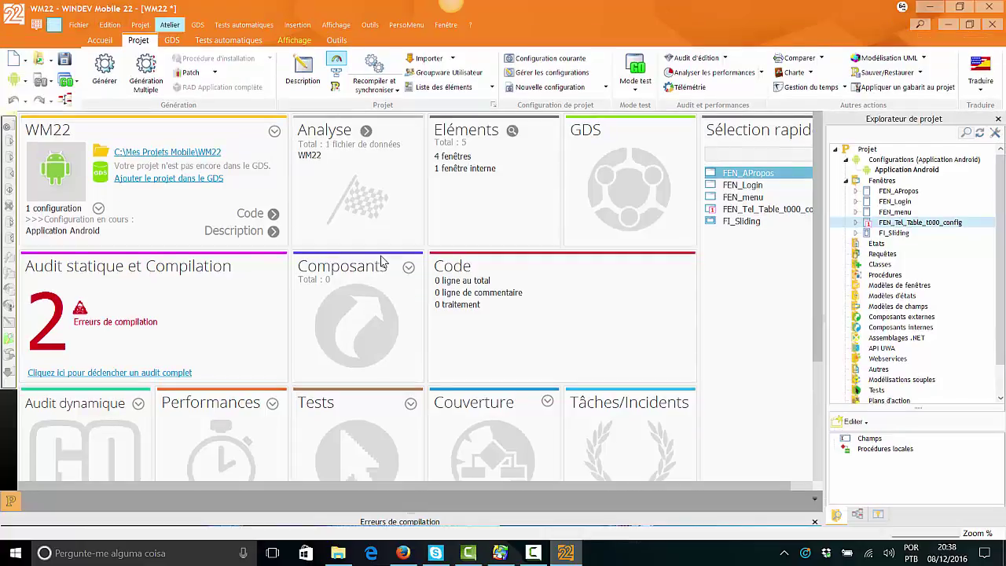
pyautogui.press('Right')
pyautogui.press('Right')
pyautogui.press('Right')
pyautogui.press('Right')
pyautogui.press('Right')
pyautogui.press('Down')
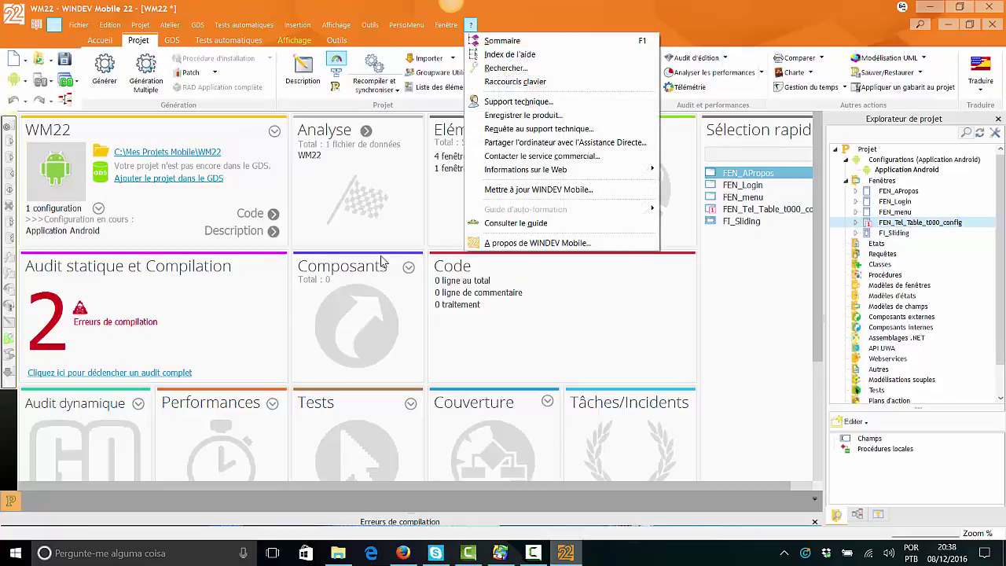
pyautogui.press('Left')
pyautogui.press('Left')
pyautogui.press('Left')
pyautogui.press('Left')
pyautogui.press('Left')
pyautogui.press('Left')
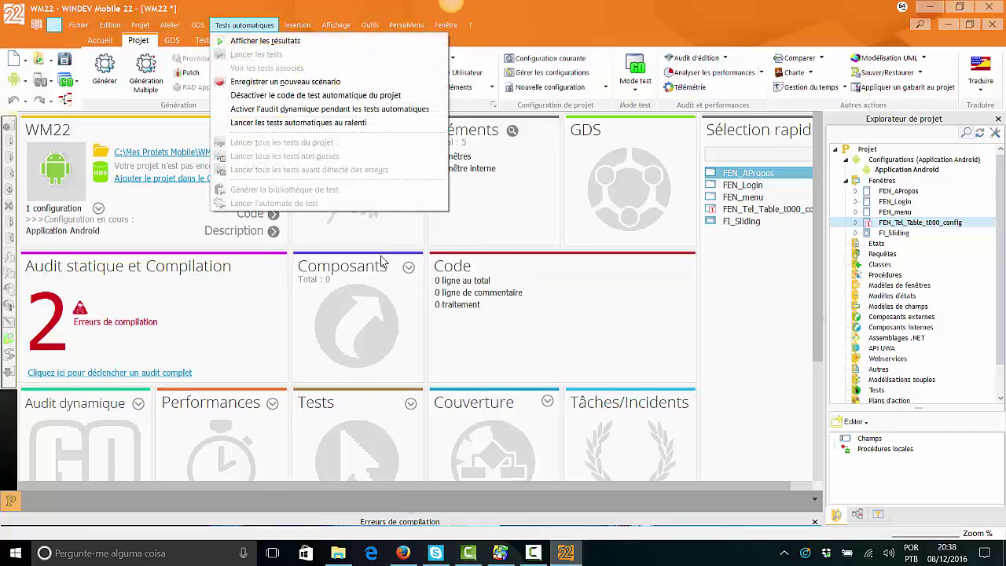
pyautogui.press('Escape')
# Set the automatic recovery save interval to 5 minutes in the general options and validate them.
pyautogui.press('Right')
pyautogui.press('Right')
pyautogui.press('Right')
pyautogui.press('Down')
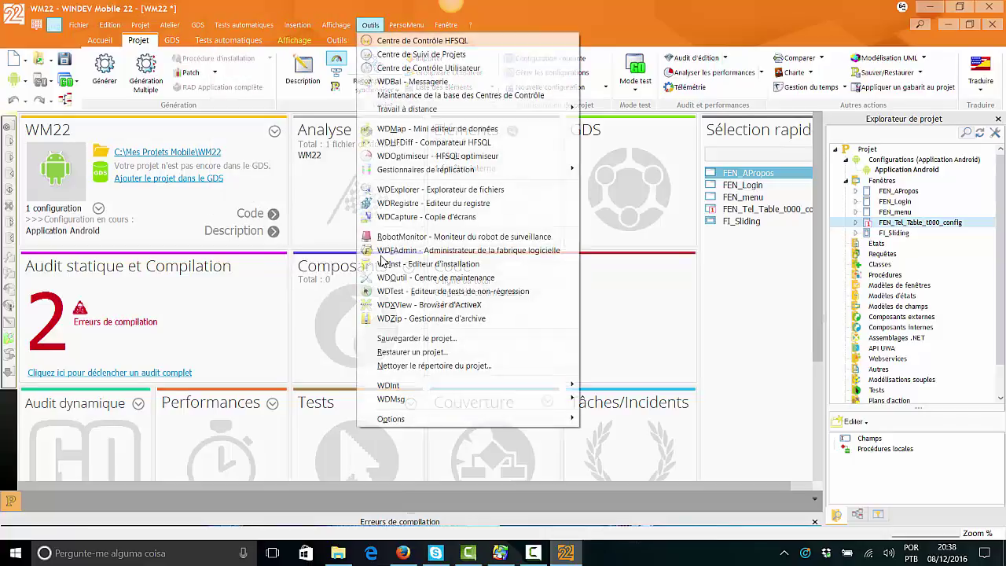
pyautogui.press('Up')
pyautogui.press('Right')
pyautogui.press('Down')
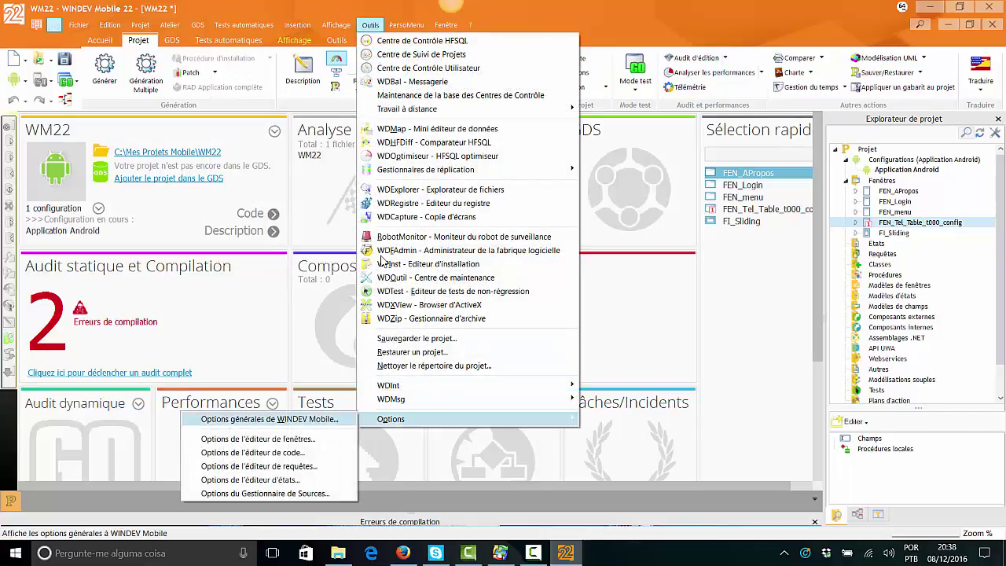
pyautogui.press('Return')
pyautogui.press('Down')
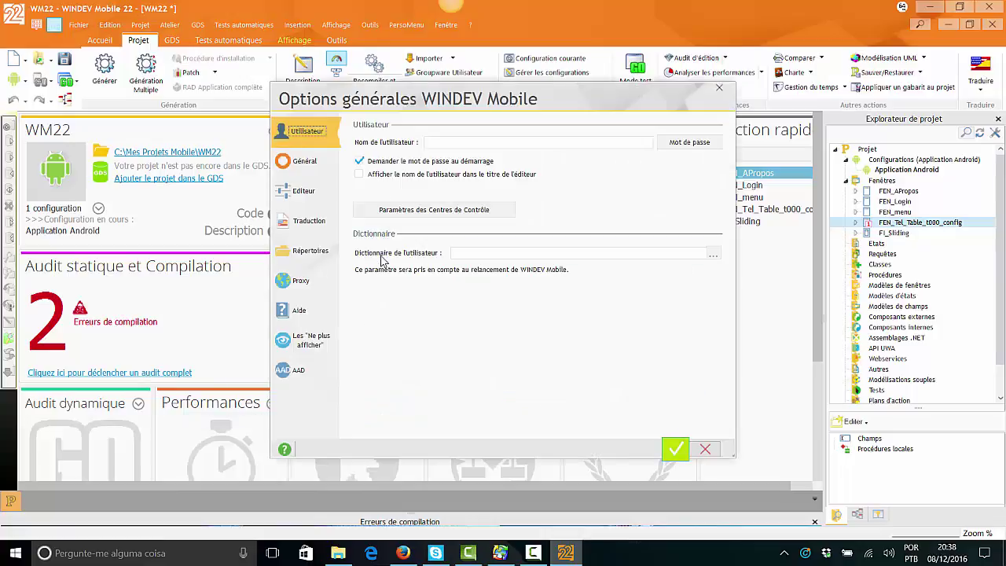
pyautogui.press('Tab')
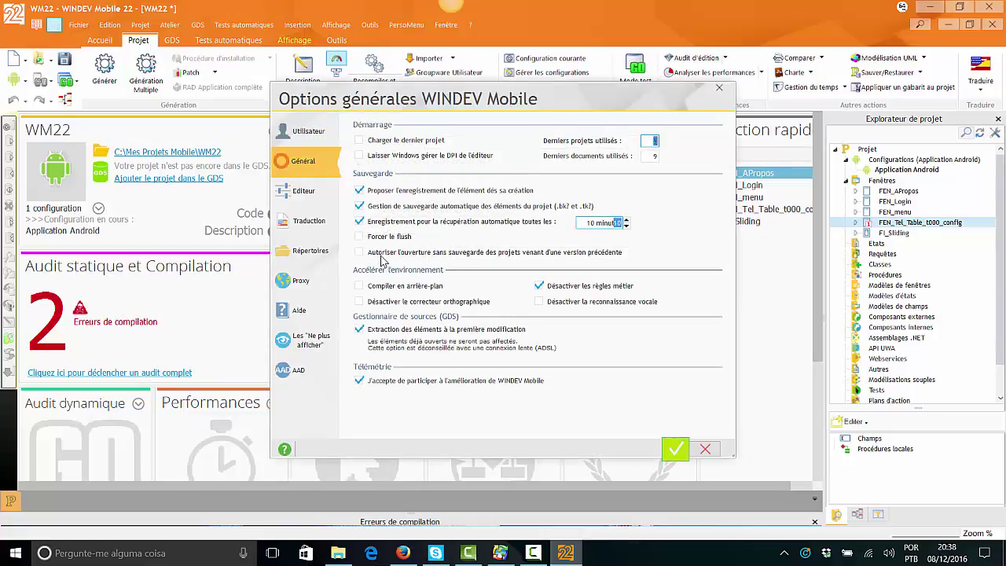
pyautogui.write('5')
pyautogui.press('Return')
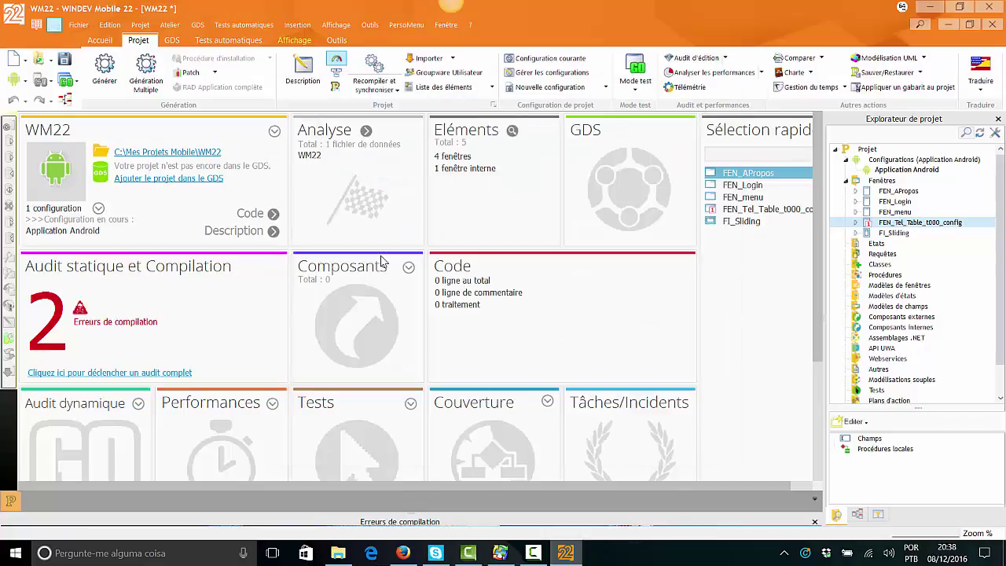
# Display the program's version information in its about window, closing and reopening it once.
pyautogui.hotkey('alt', 'f')
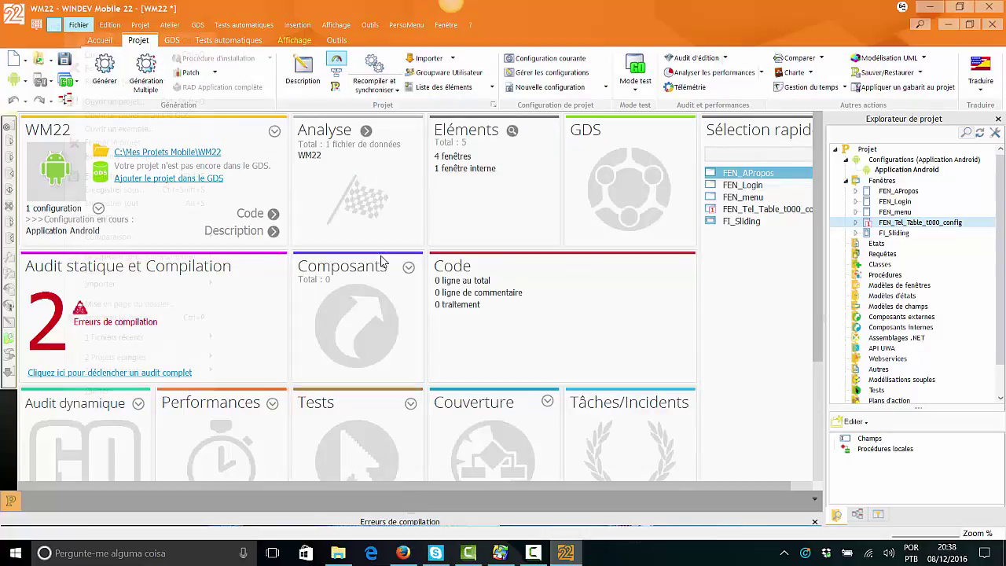
pyautogui.press('Left')
pyautogui.press('Up')
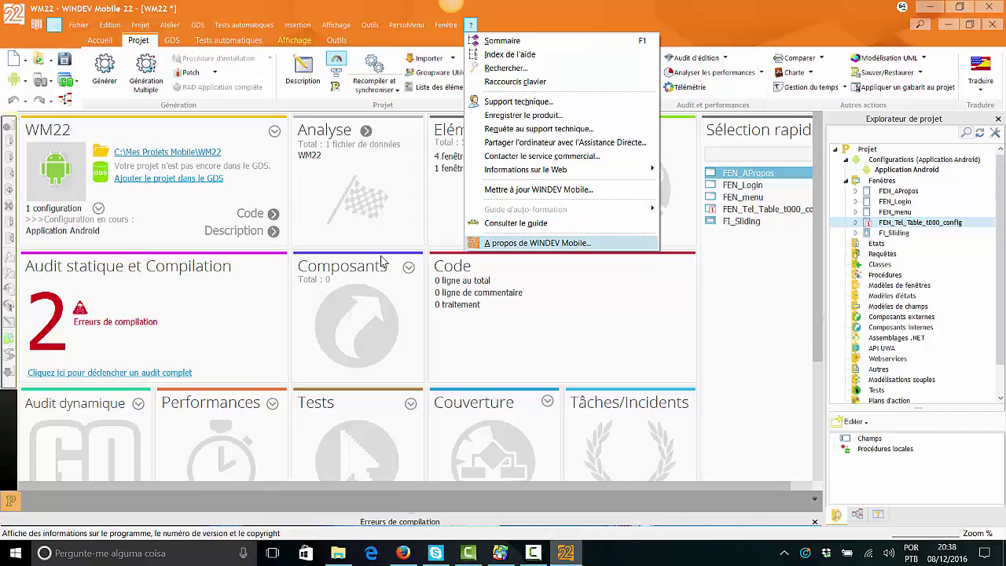
pyautogui.press('Return')
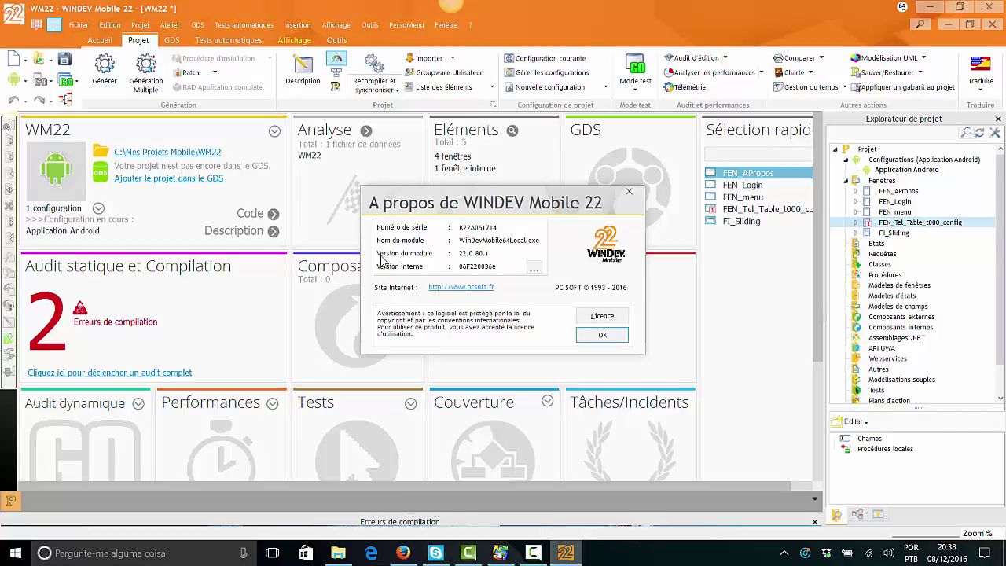
pyautogui.press('Return')
pyautogui.hotkey('alt', 'Left')
pyautogui.press('Down')
pyautogui.press('Up')
pyautogui.press('Up')
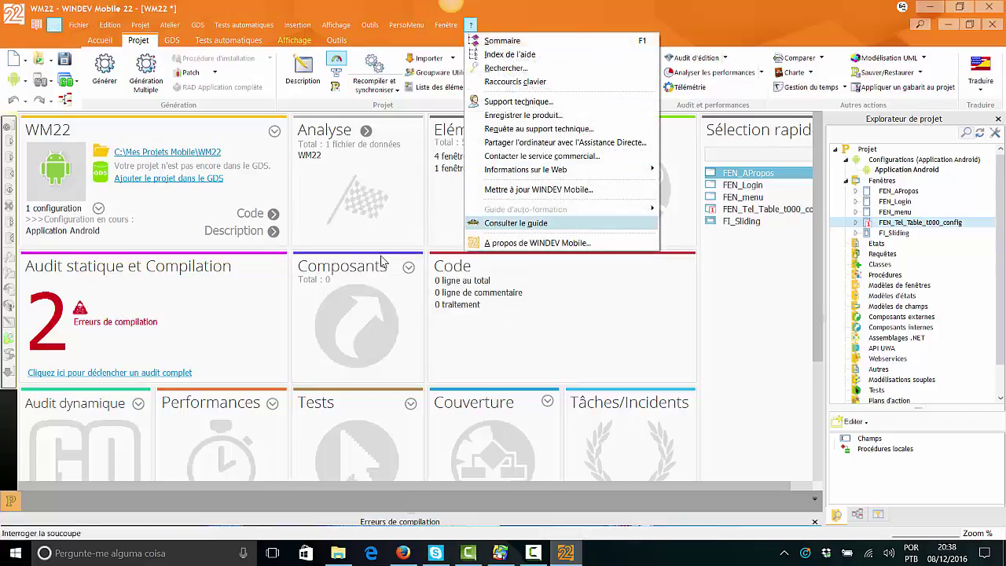
pyautogui.press('Down')
pyautogui.press('Return')
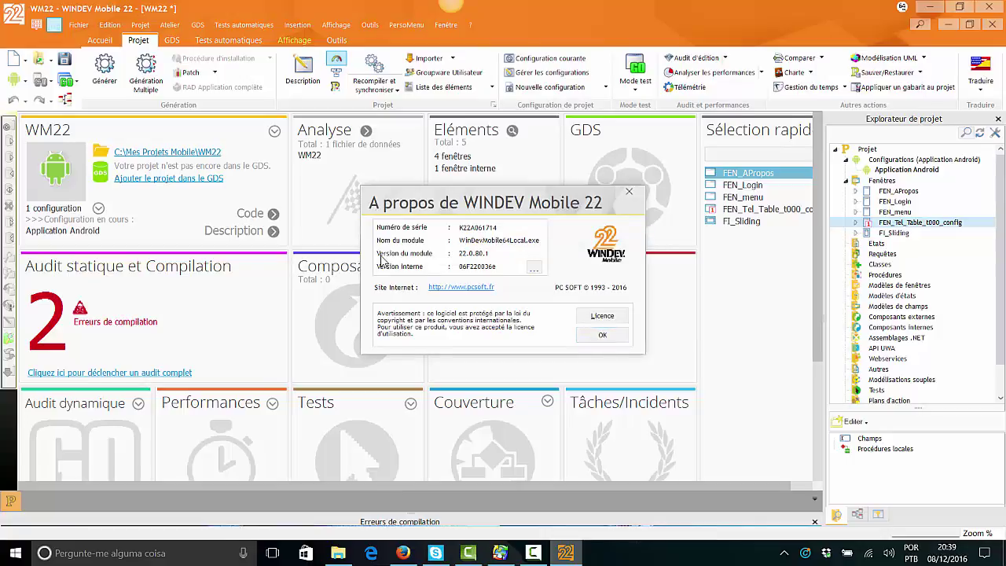
# Bring up the choice for automatic debug dump generation, cancel it, and close the about window.
pyautogui.hotkey('ctrl', 'alt', 'd')
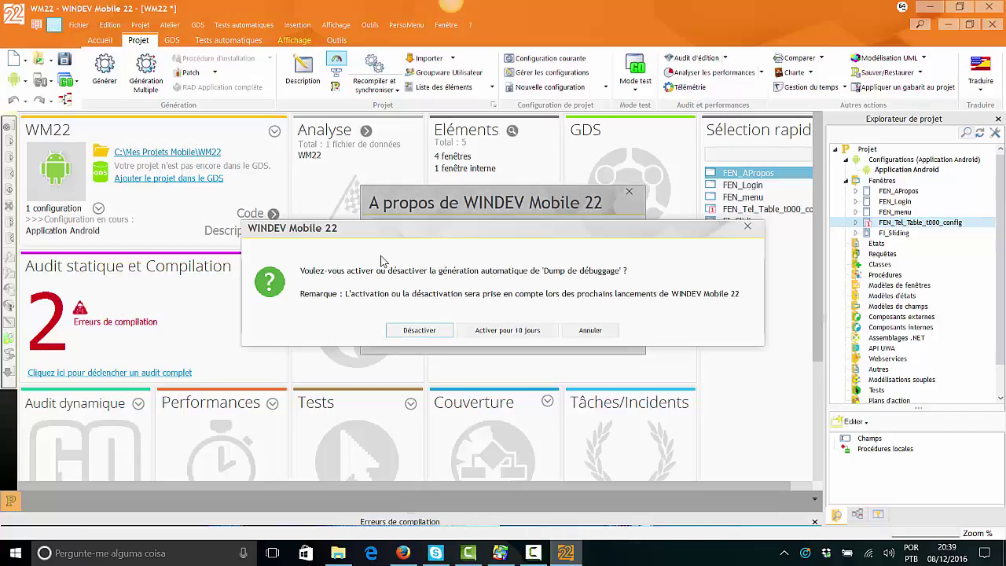
pyautogui.press('Tab')
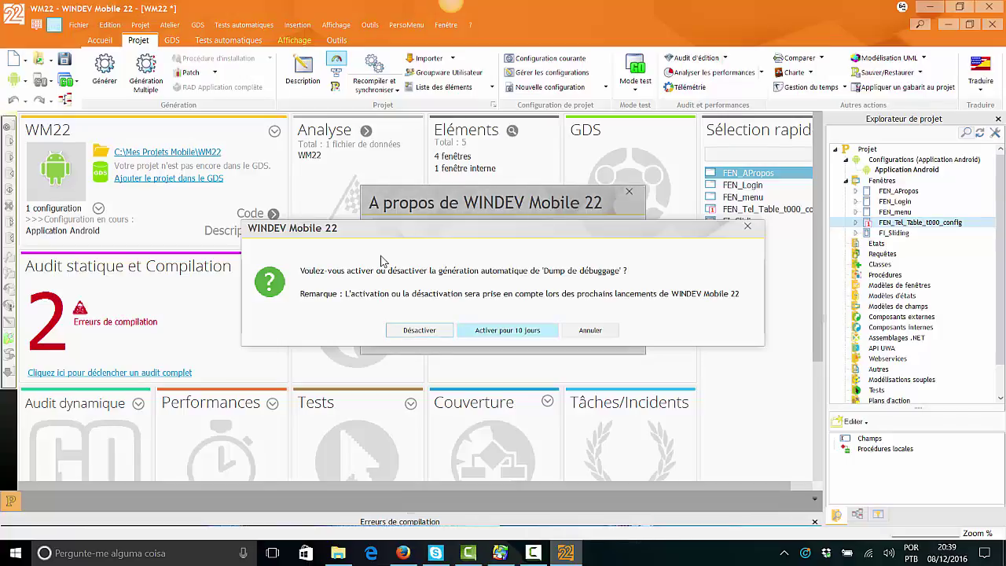
pyautogui.press('Tab')
pyautogui.press('Return')
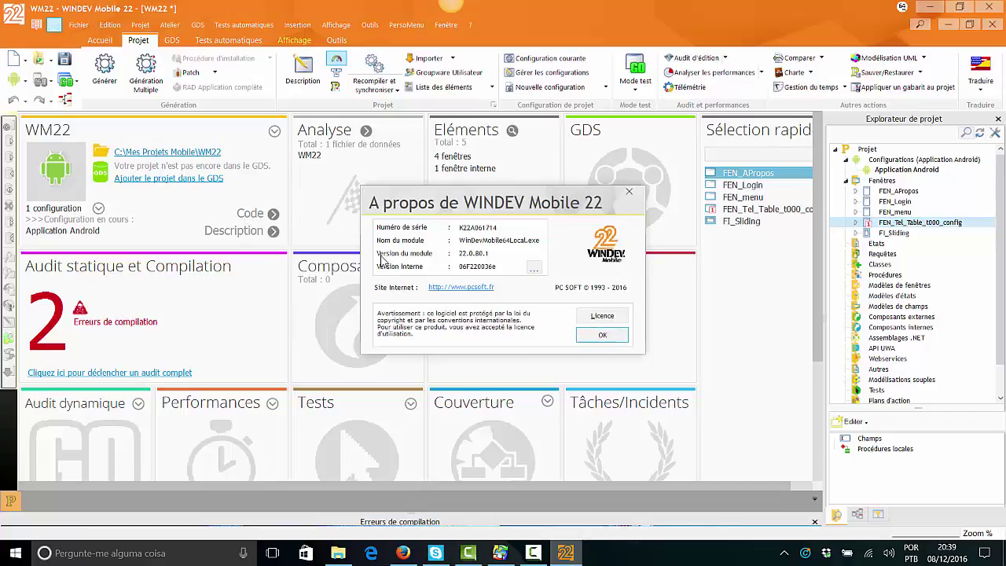
pyautogui.press('Return')
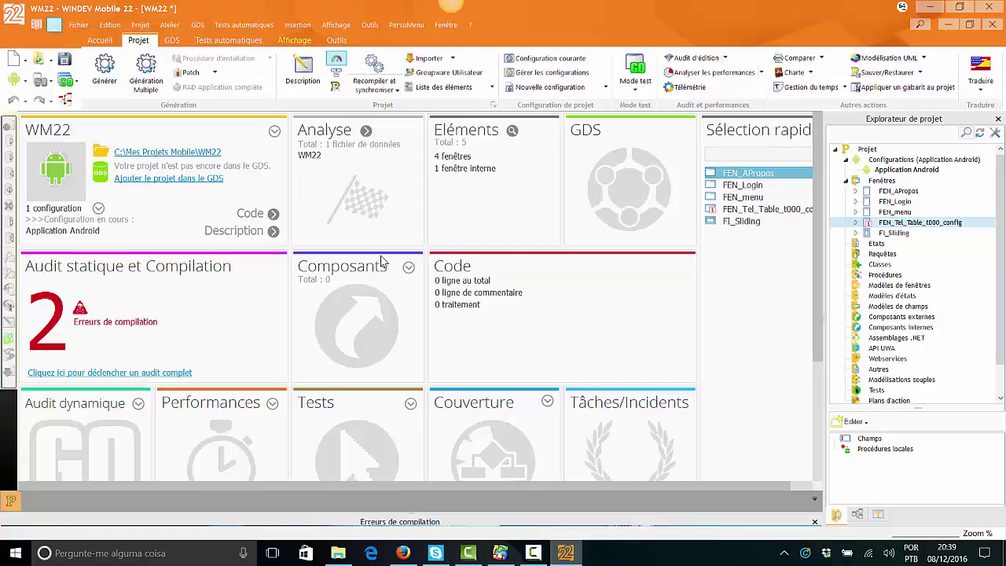
# Open the program's about window and activate automatic debug dump generation for 10 days.
pyautogui.hotkey('alt', '?')
pyautogui.press('Down')
pyautogui.press('Down')
pyautogui.press('Down')
pyautogui.press('Down')
pyautogui.press('Down')
pyautogui.press('Down')
pyautogui.press('Down')
pyautogui.press('Down')
pyautogui.press('Down')
pyautogui.press('Down')
pyautogui.press('Down')
pyautogui.press('Down')
pyautogui.press('Return')
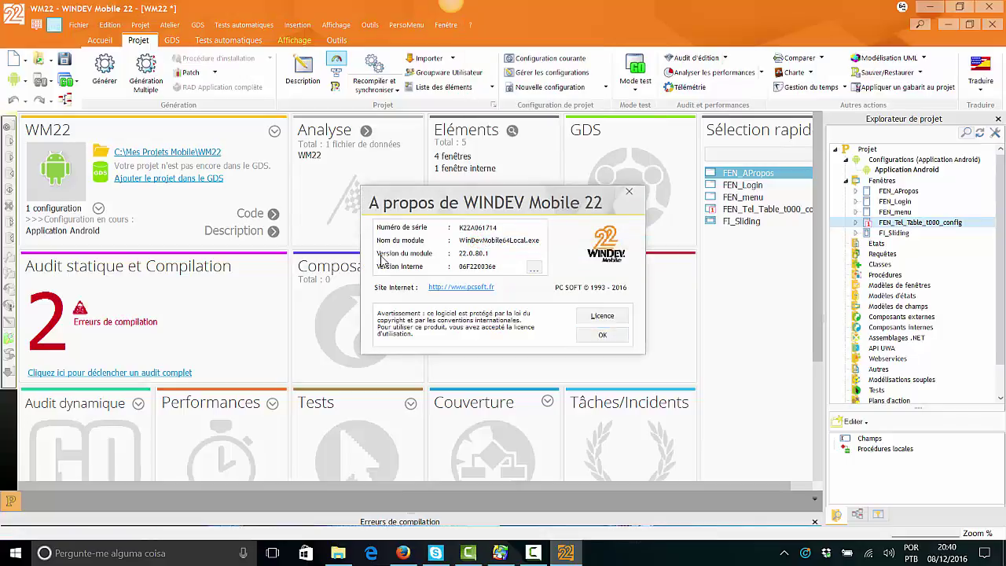
pyautogui.hotkey('ctrl', 'alt', 'd')
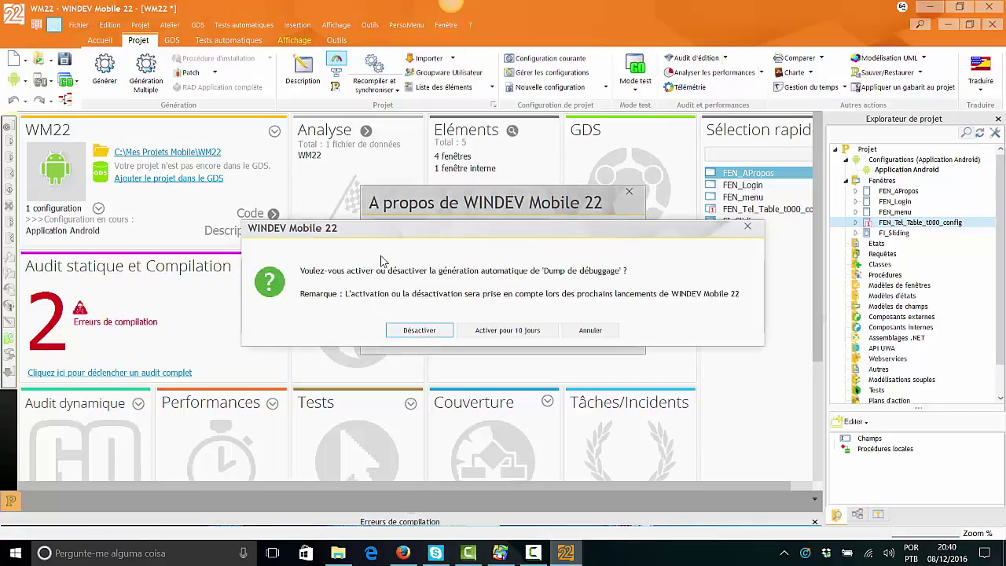
pyautogui.press('Tab')
pyautogui.press('Return')
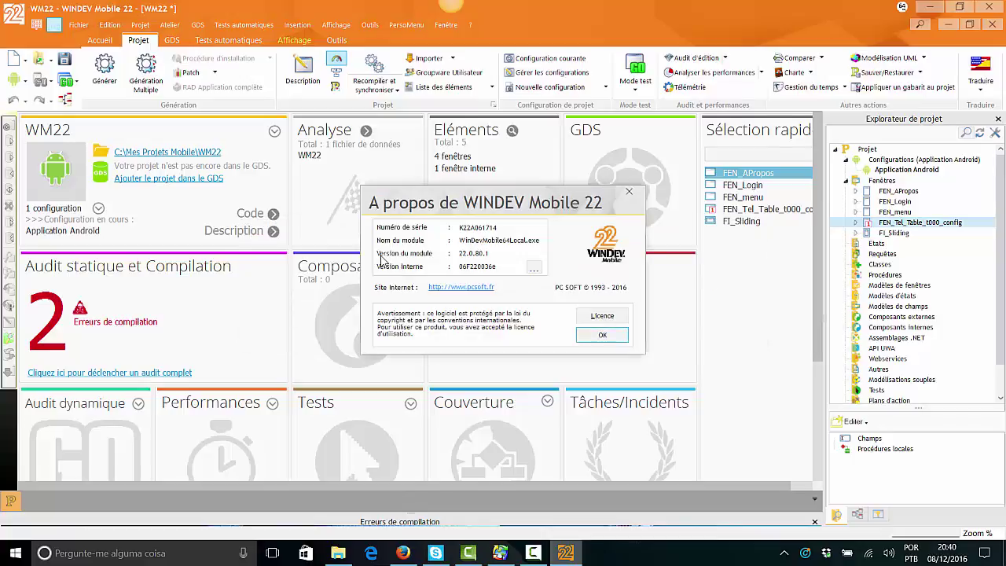
# Bring up the debug dump activation choice once more, dismiss it, and close the about window.
pyautogui.hotkey('ctrl', 'alt', 'd')
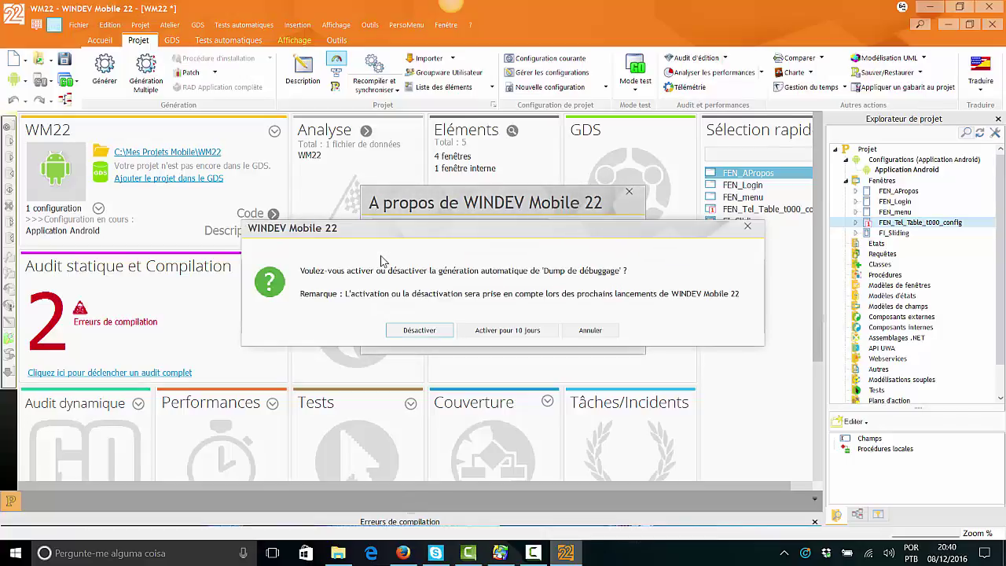
pyautogui.press('Tab')
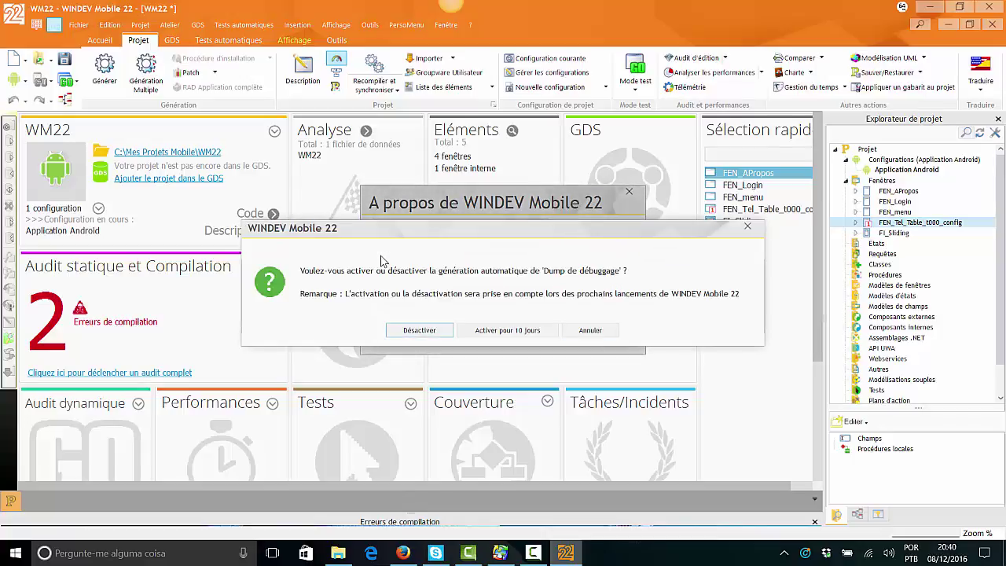
pyautogui.press('Return')
pyautogui.press('Return')
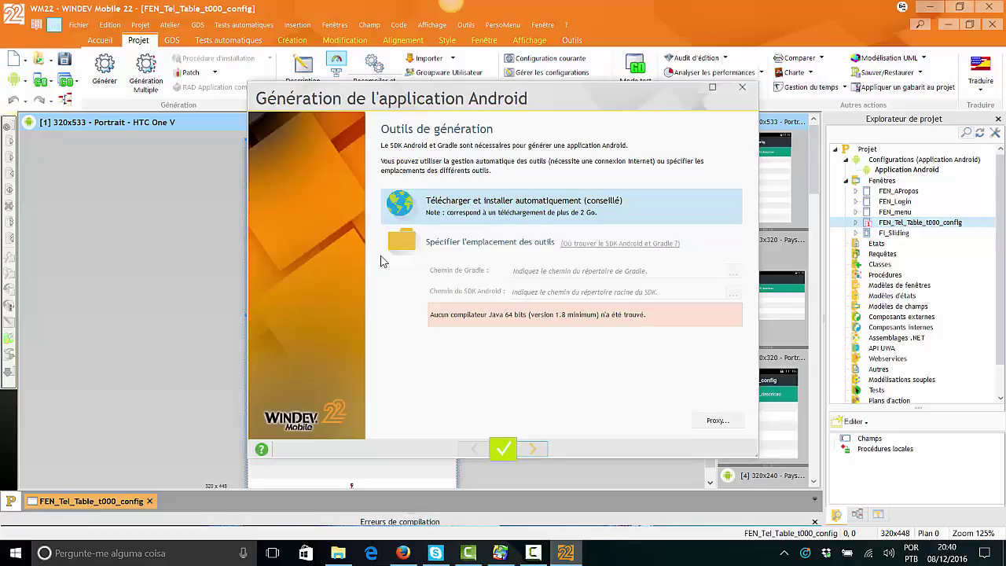
# Try the woman's face and the smiling man as side images for the Android generation wizard.
pyautogui.click(382, 261)
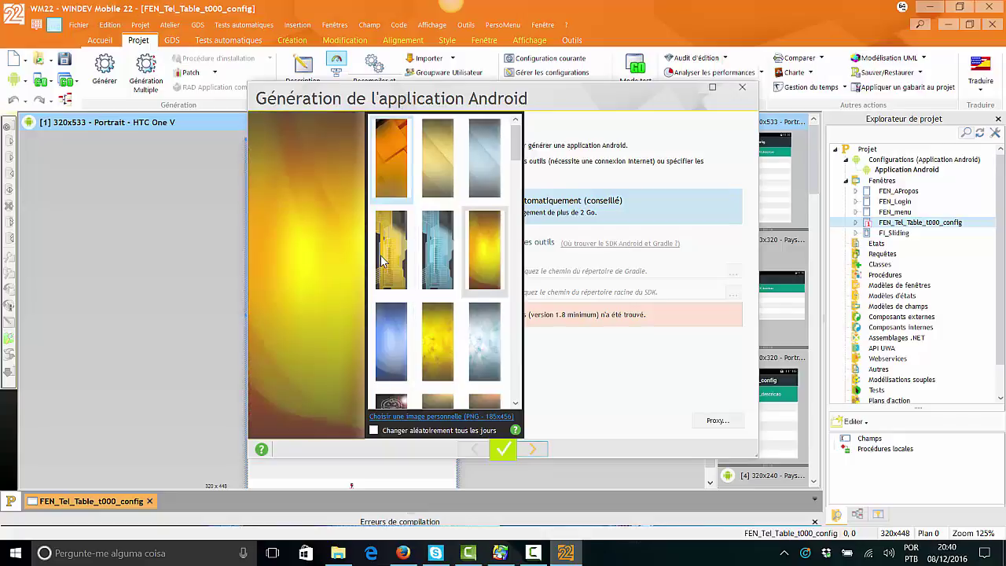
pyautogui.scroll(-5, 382, 261)
pyautogui.click(382, 261)
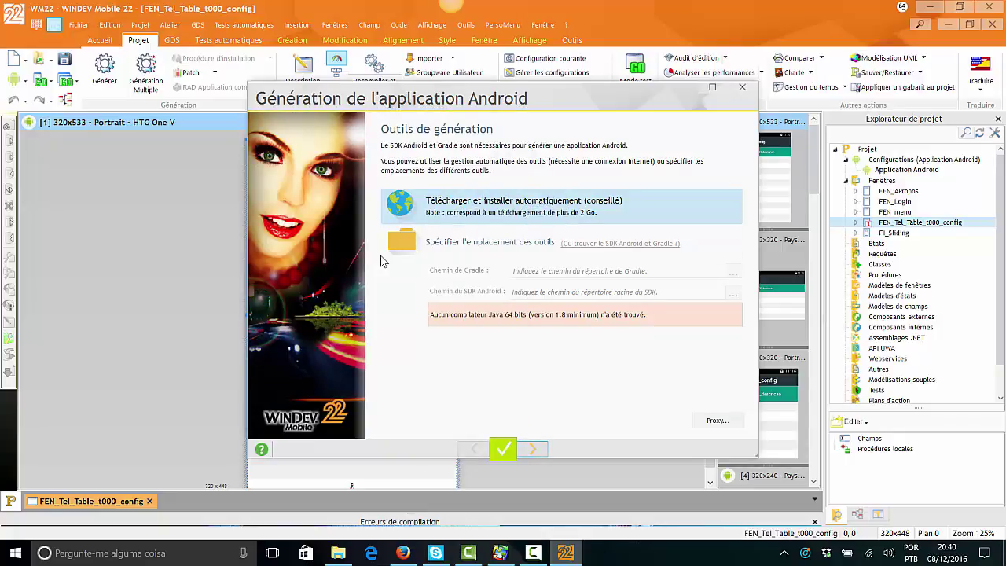
pyautogui.click(382, 261)
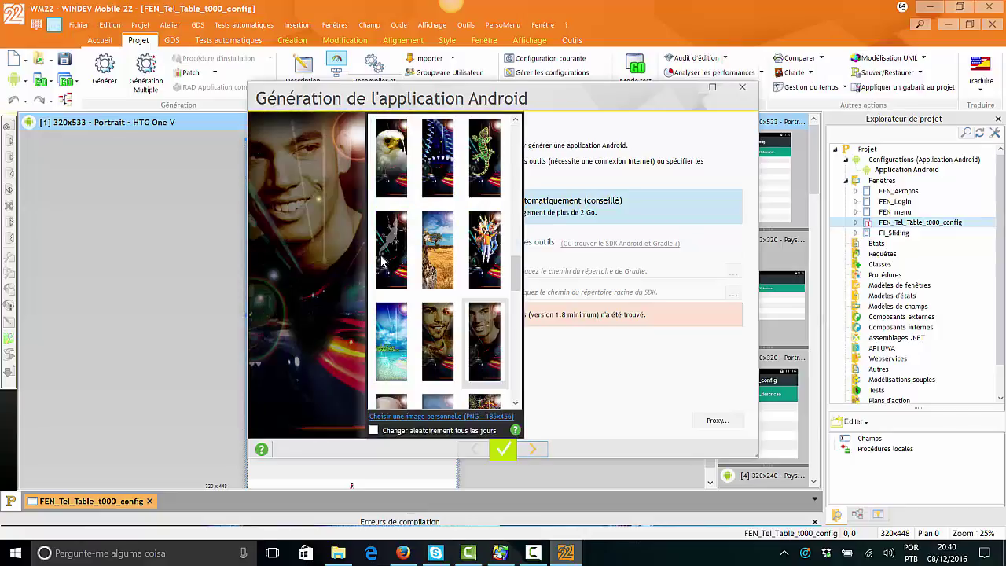
pyautogui.click(380, 261)
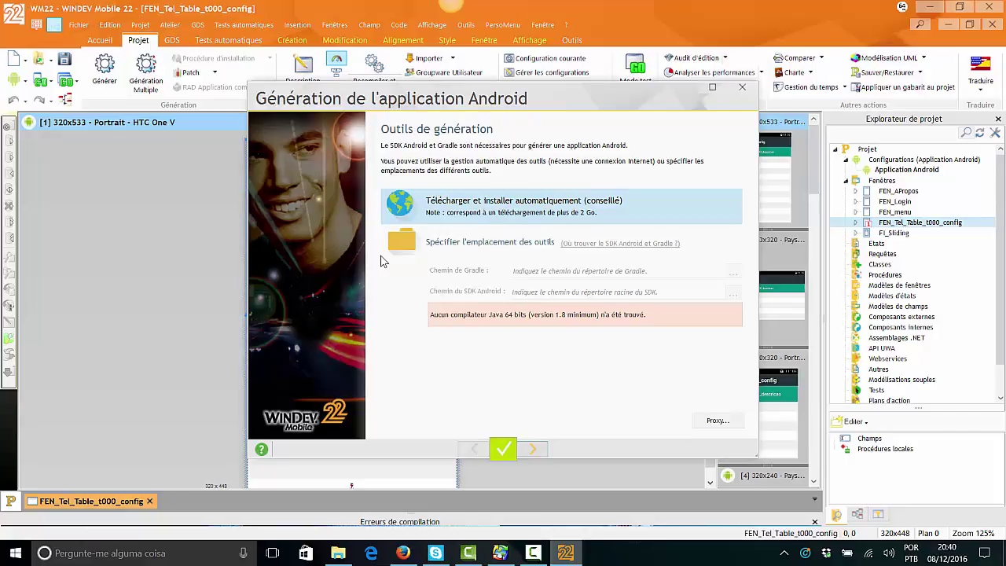
# Try the tiger and the dashboard gauges as the wizard's side image.
pyautogui.click(382, 261)
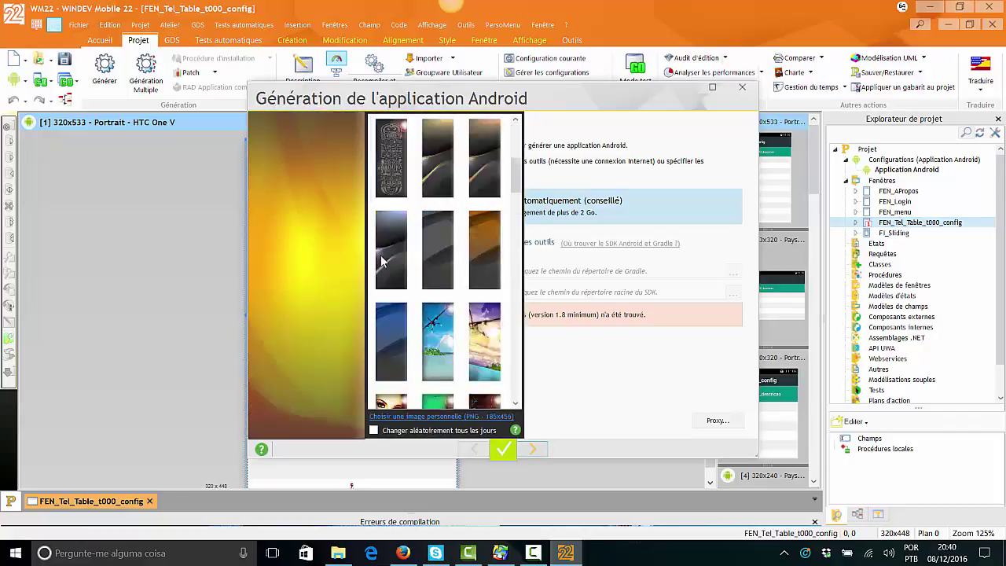
pyautogui.scroll(-5, 382, 261)
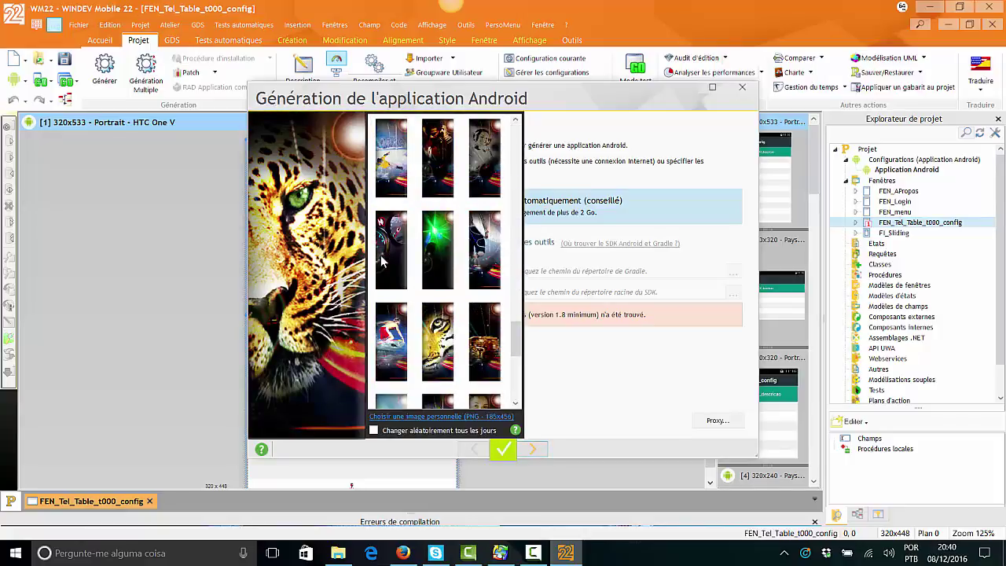
pyautogui.click(381, 262)
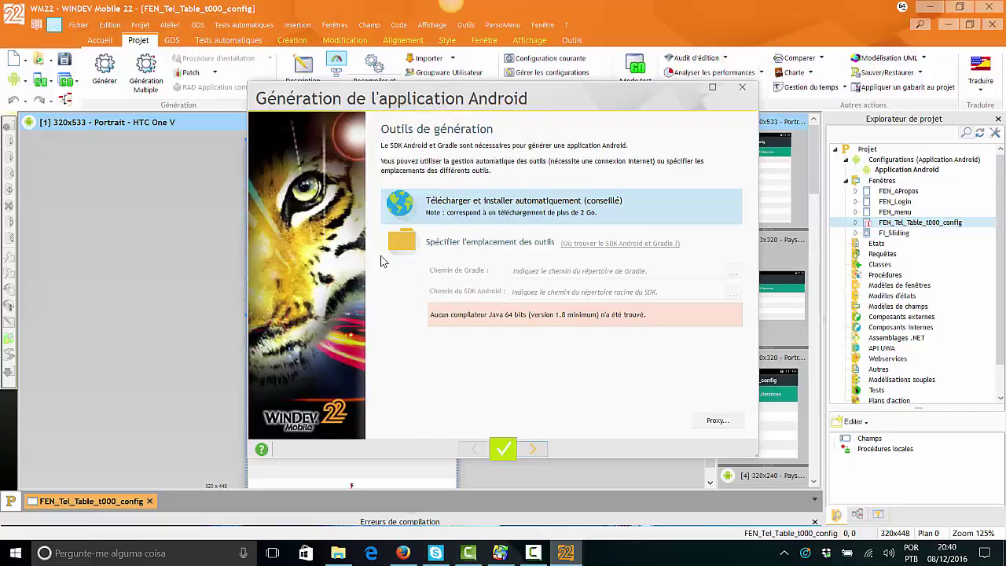
pyautogui.click(382, 261)
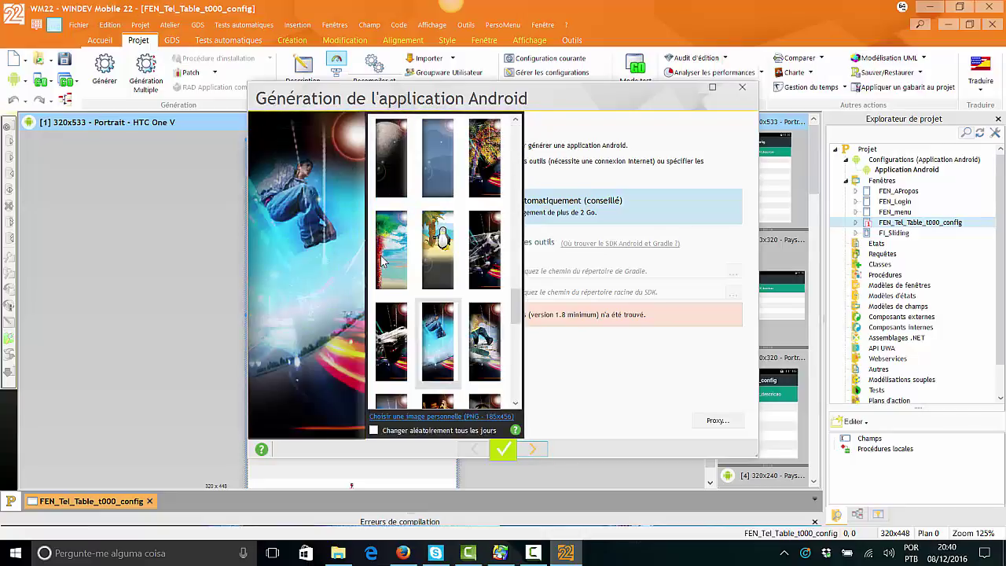
pyautogui.scroll(-3, 381, 262)
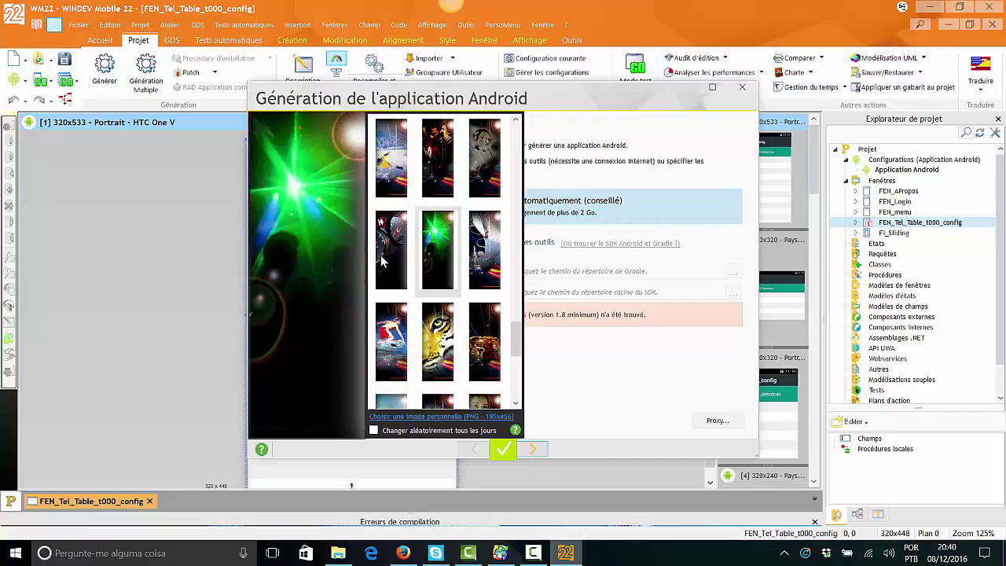
pyautogui.click(381, 262)
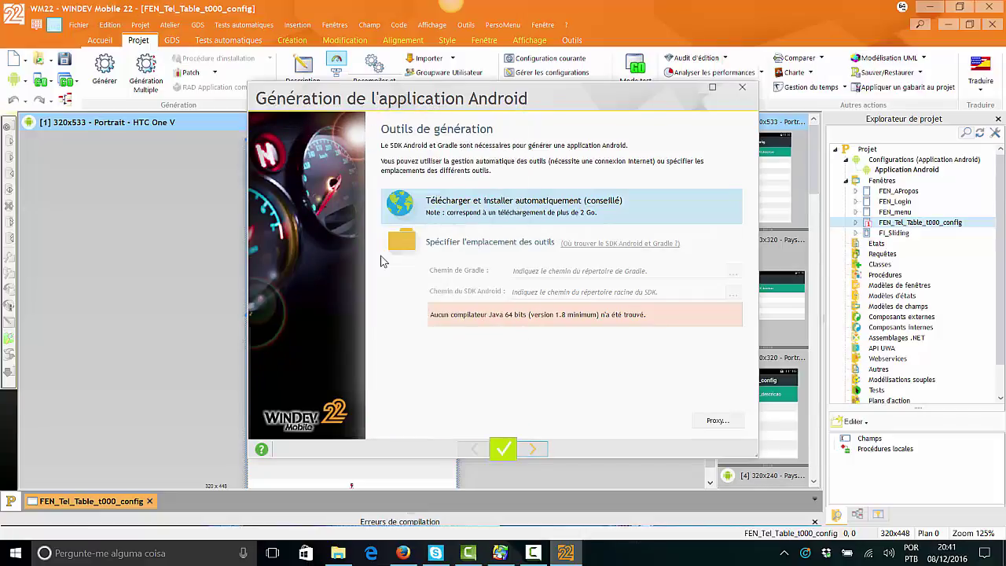
# Try the woman in the red dress, and settle on the blue-eyed woman near the gallery's end as the wizard's side image.
pyautogui.click(381, 262)
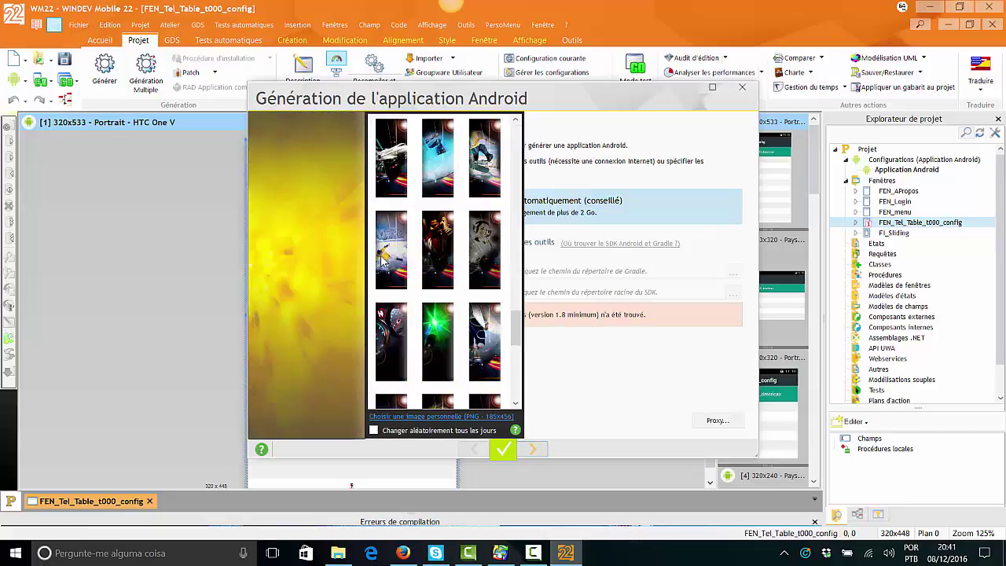
pyautogui.scroll(-3, 381, 262)
pyautogui.click(381, 261)
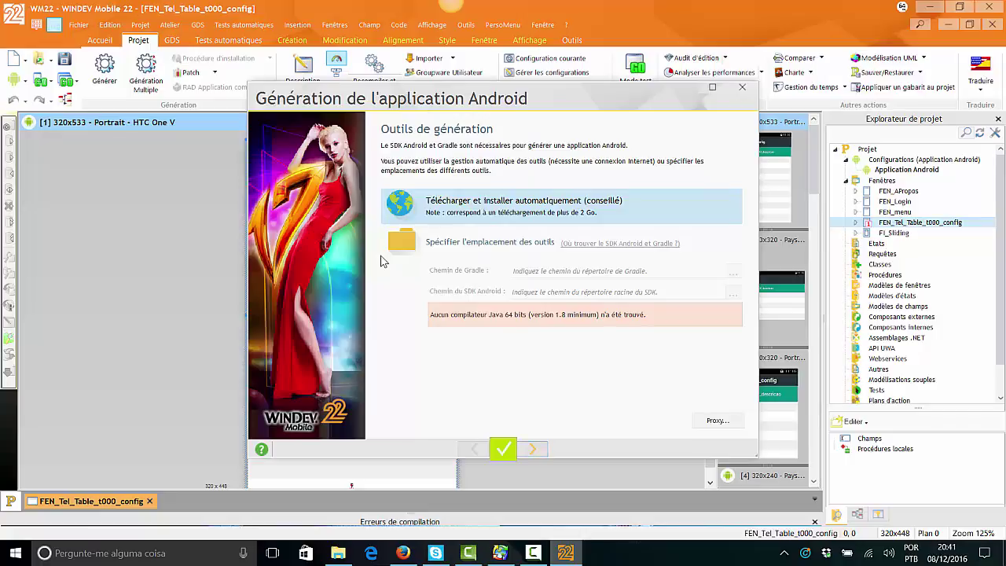
pyautogui.click(381, 261)
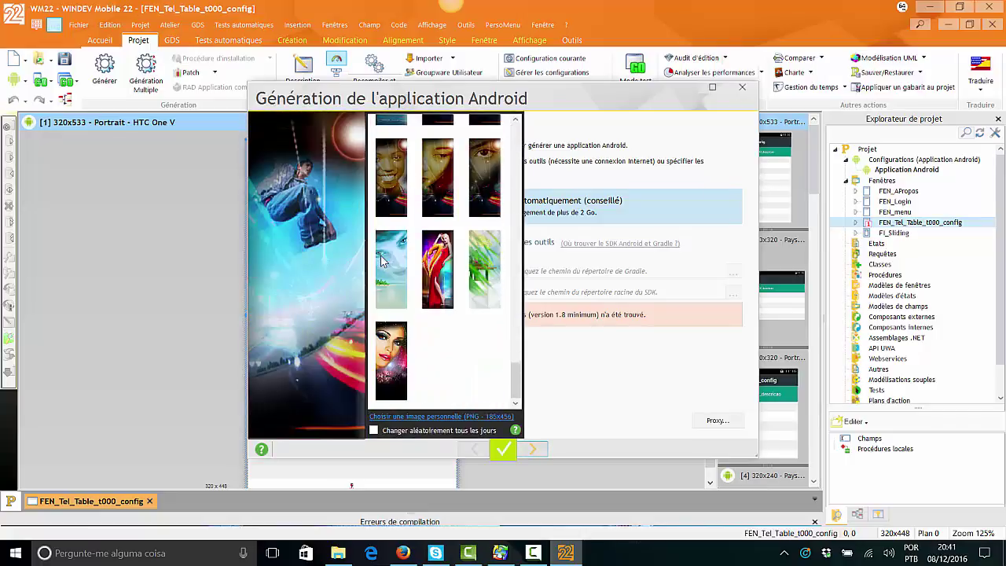
pyautogui.click(381, 261)
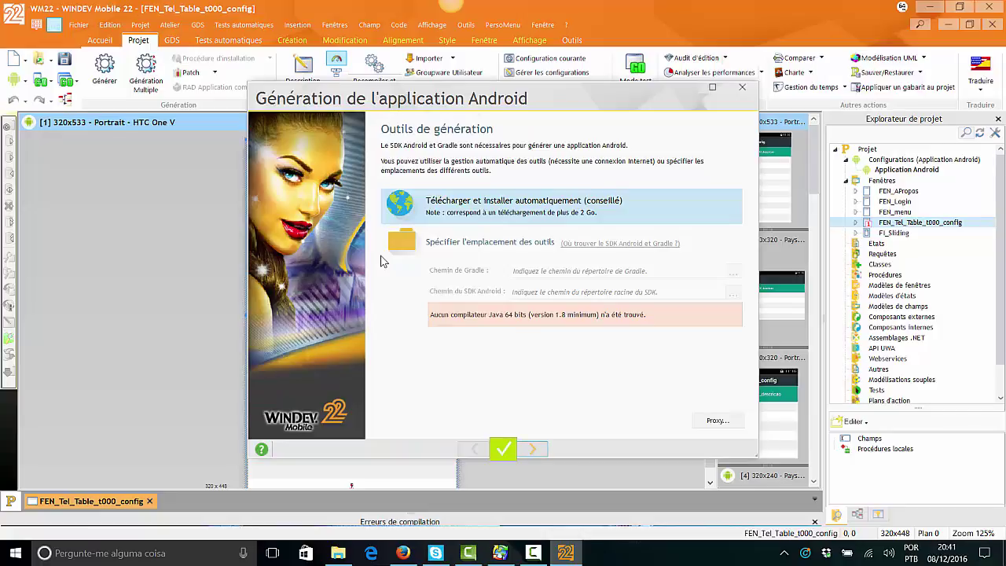
# Bring up the file selection for a personal PNG side image, cancel it, and keep the blue-eyed woman image.
pyautogui.click(381, 261)
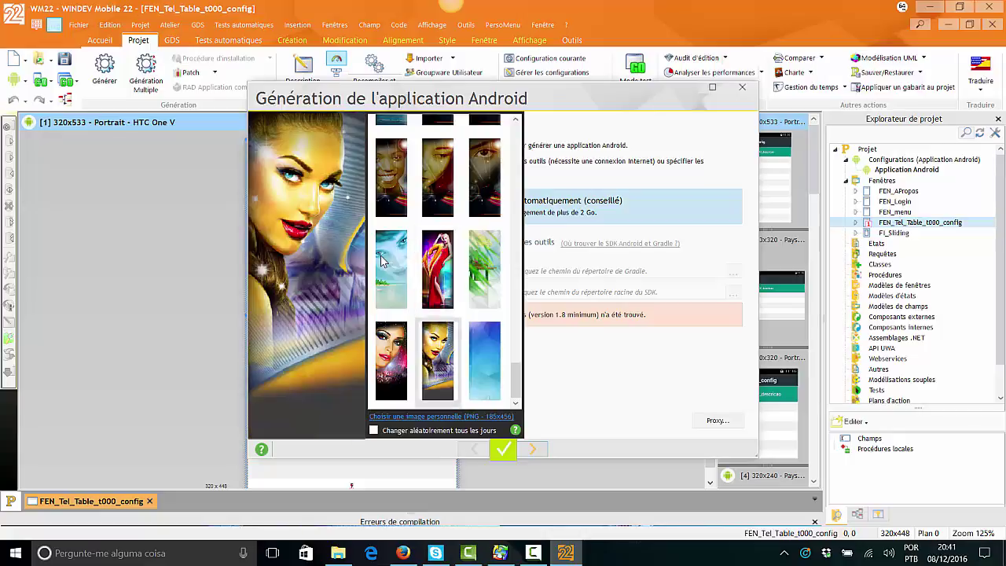
pyautogui.click(381, 262)
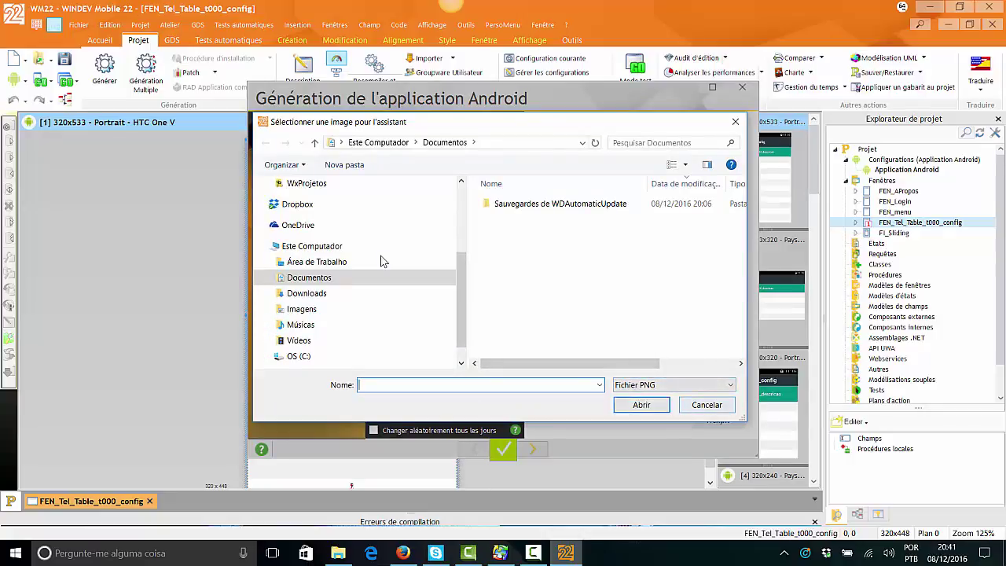
pyautogui.press('Escape')
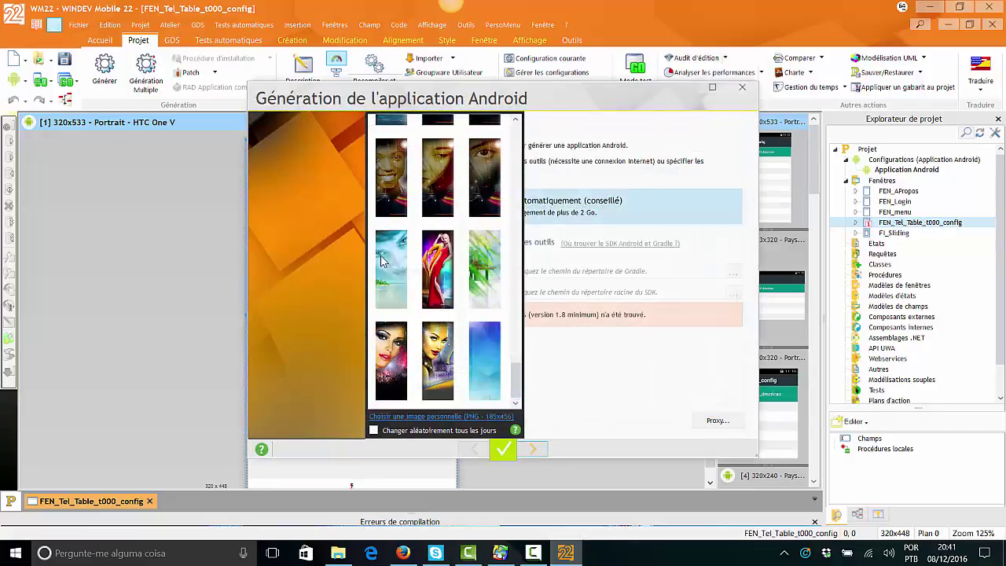
pyautogui.click(382, 262)
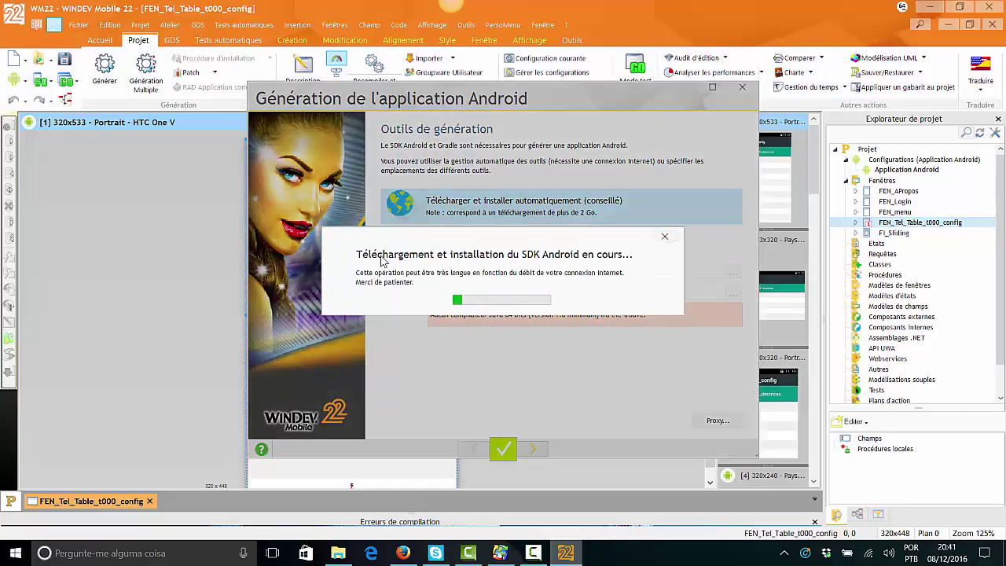
# Cancel the automatic Android SDK download and decline its licence terms after reading through them.
pyautogui.press('Escape')
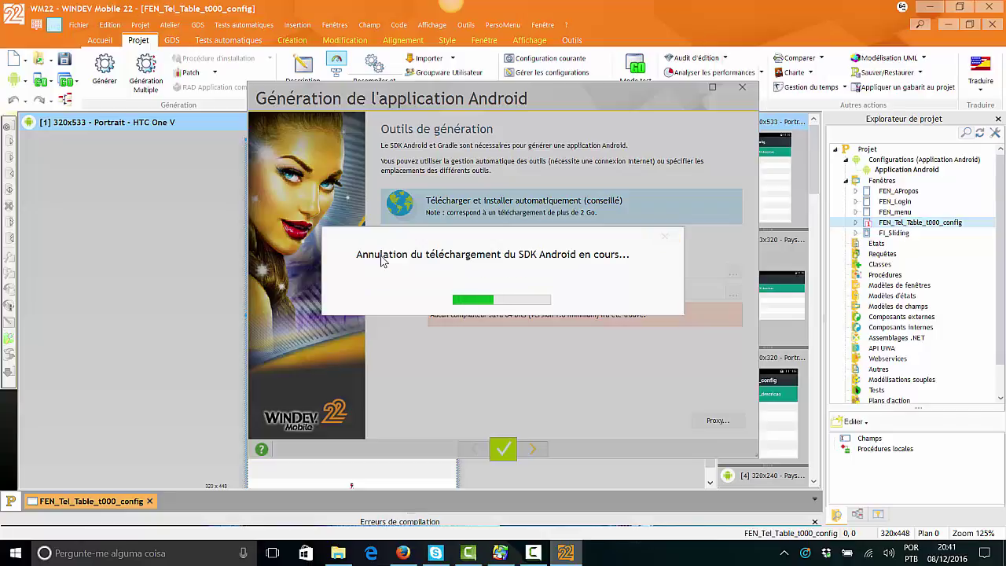
pyautogui.scroll(-8, 382, 261)
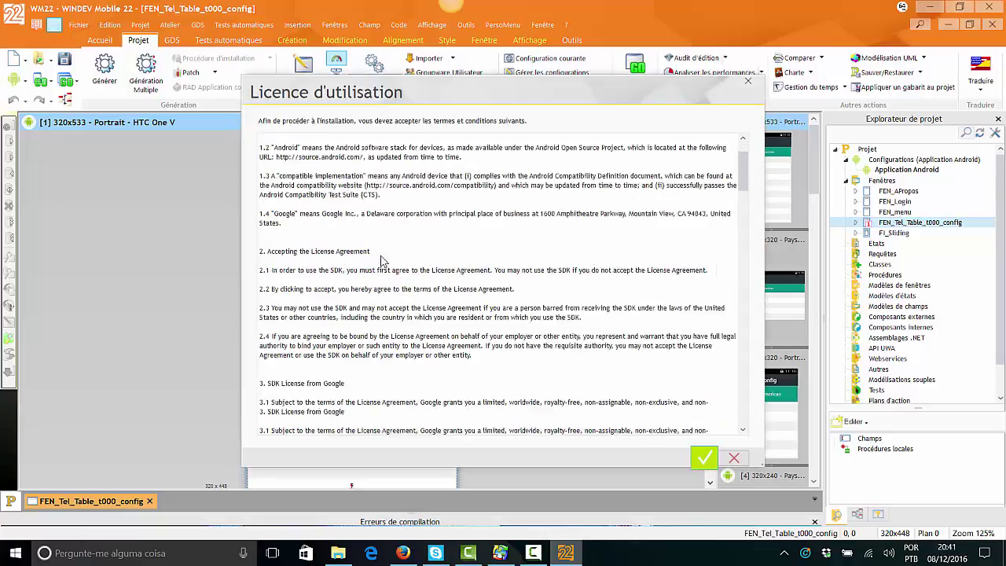
pyautogui.scroll(-20, 383, 261)
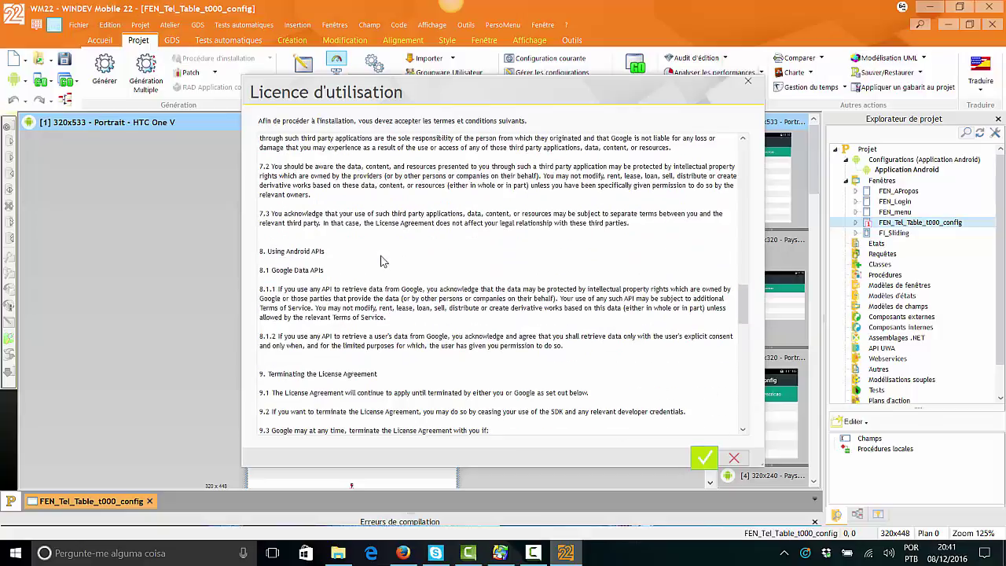
pyautogui.scroll(-20, 383, 261)
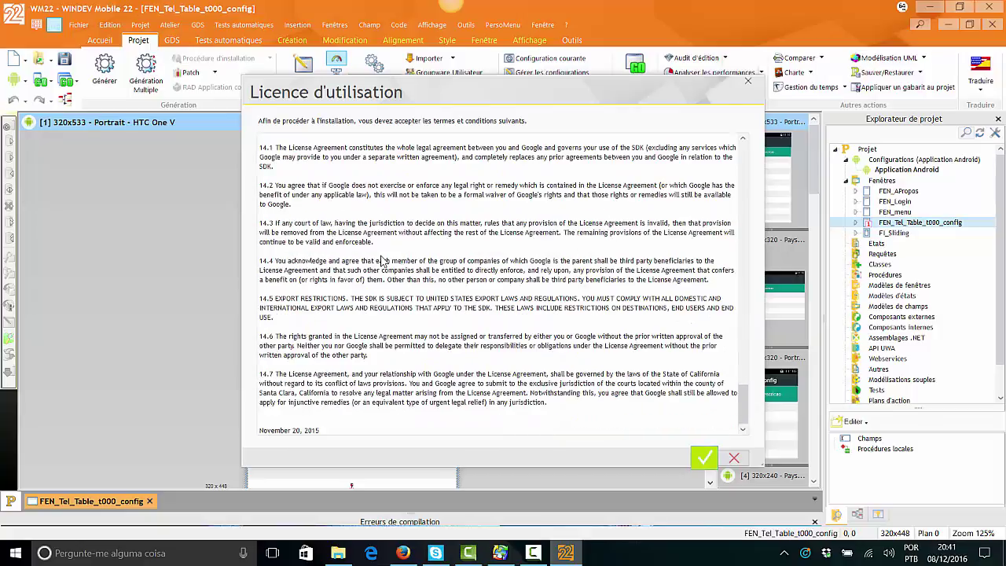
pyautogui.press('Escape')
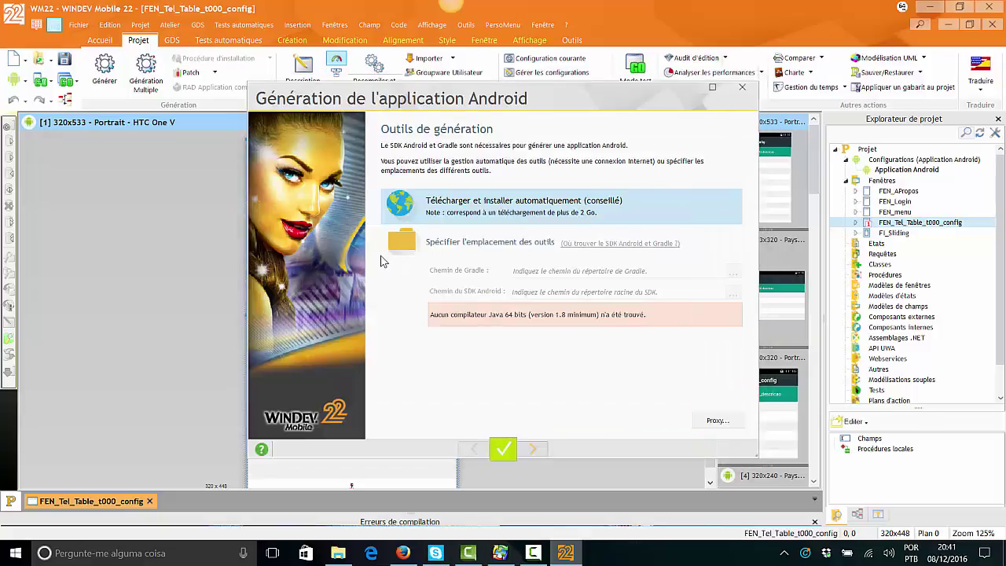
# Choose to specify the location of the Android generation tools instead of downloading them automatically.
pyautogui.press('Return')
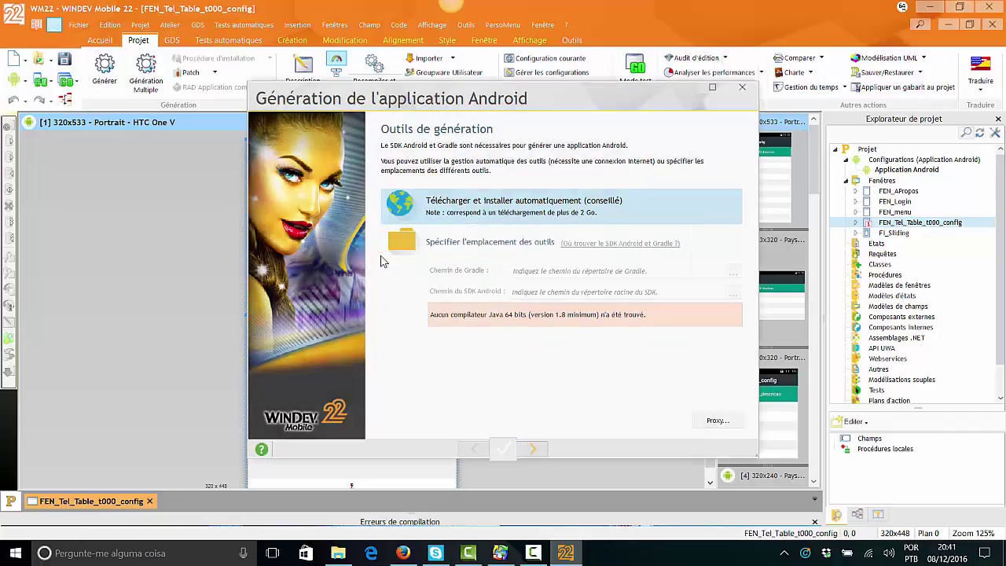
pyautogui.click(383, 259)
pyautogui.press('Return')
pyautogui.press('Return')
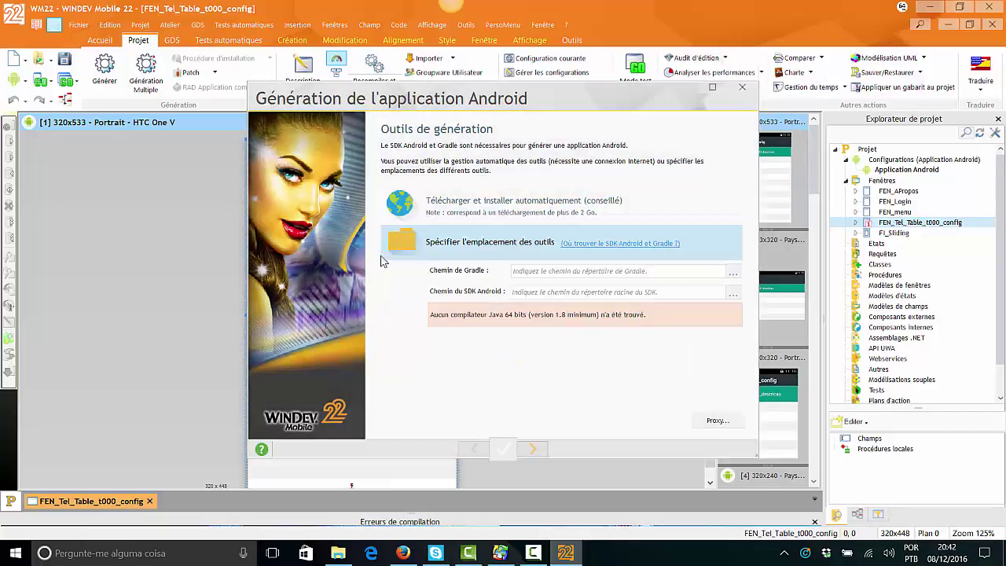
# Browse to the AndroidSDK folder on drive C and set it as the Gradle path, C:\AndroidSDK.
pyautogui.press('Tab')
pyautogui.press('Return')
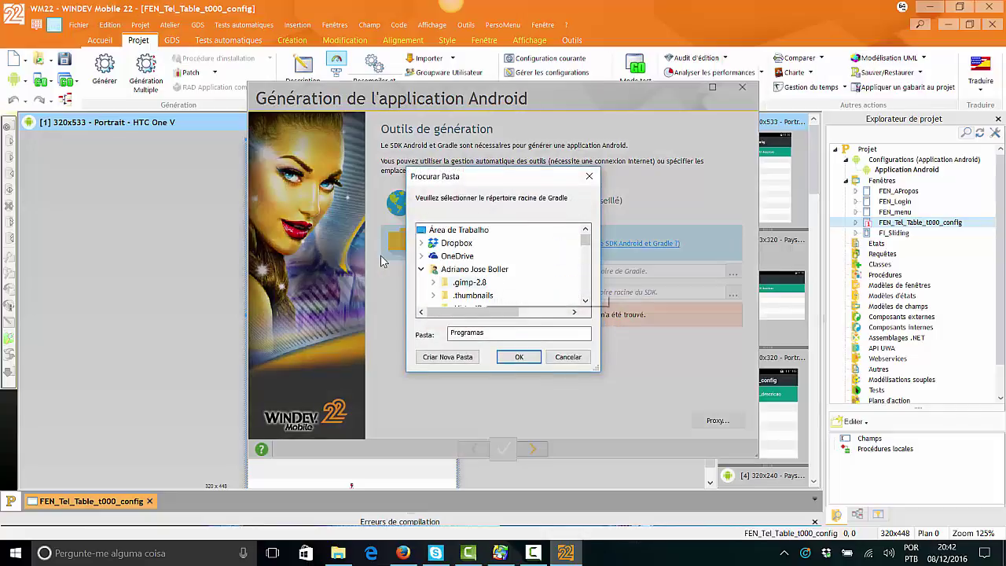
pyautogui.press('Left')
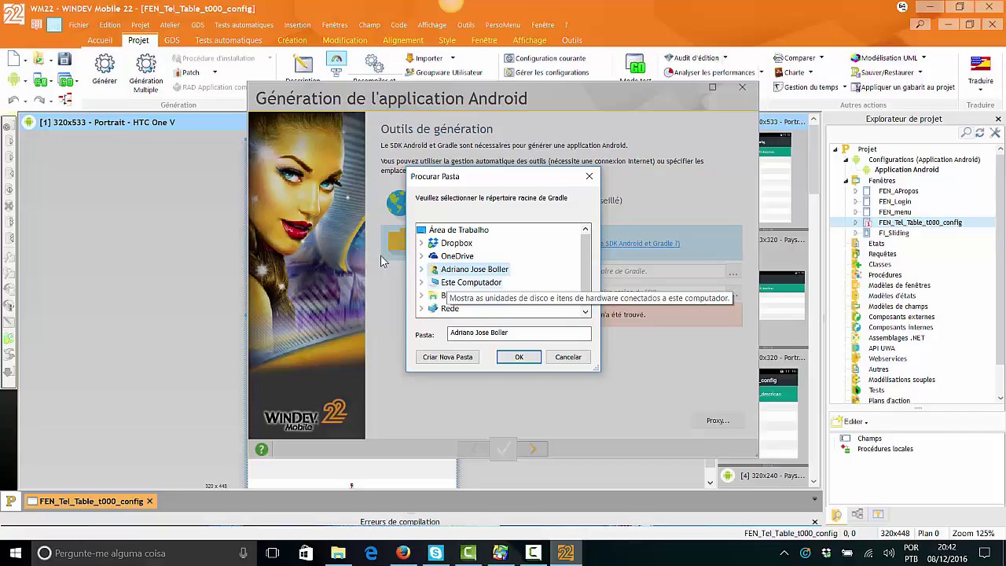
pyautogui.press('Down')
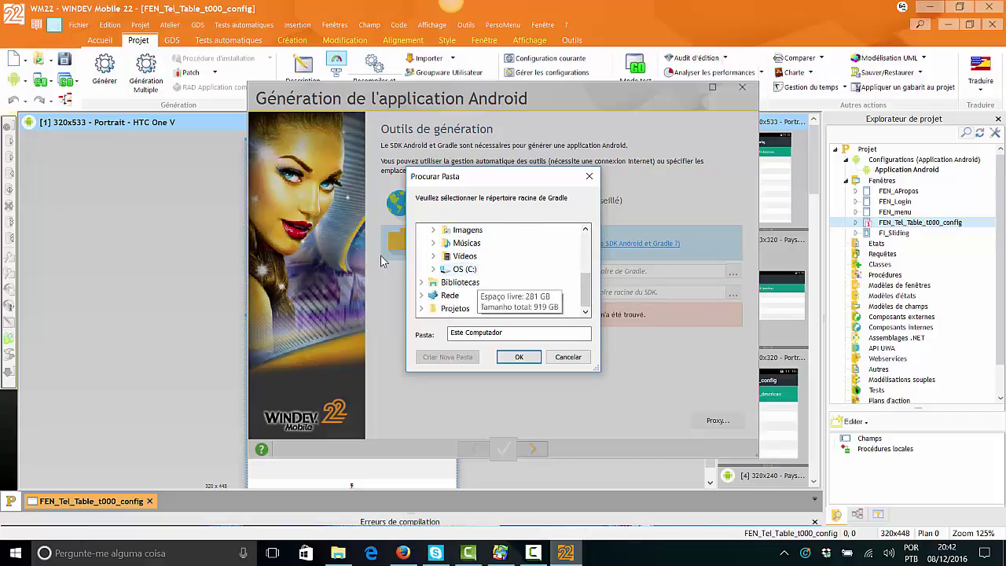
pyautogui.press('o')
pyautogui.press('Right')
pyautogui.press('a')
pyautogui.press('n')
pyautogui.press('d')
pyautogui.press('Right')
pyautogui.press('Return')
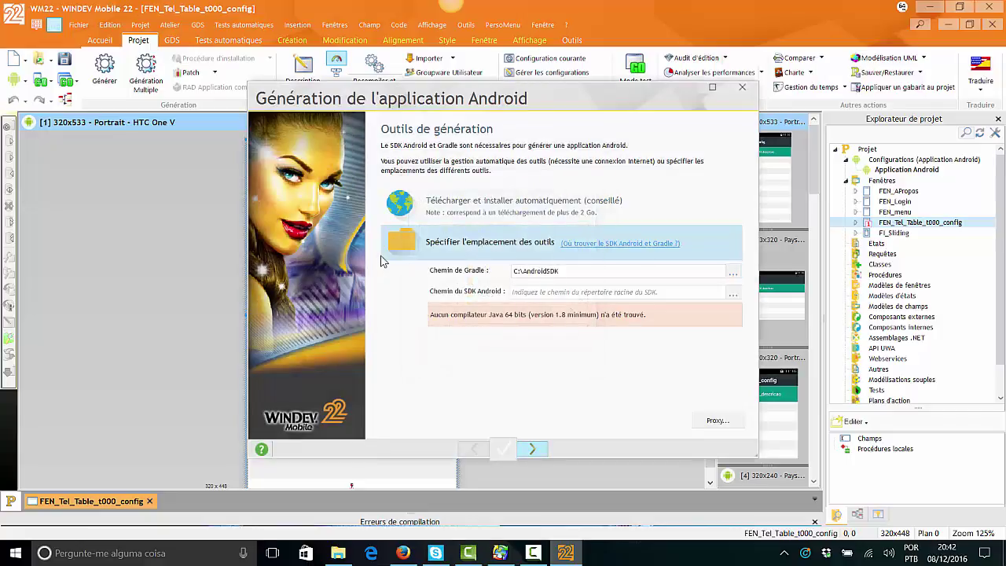
# Browse for the Android SDK's root directory and choose the AndroidSDK folder.
pyautogui.press('Return')
pyautogui.press('Return')
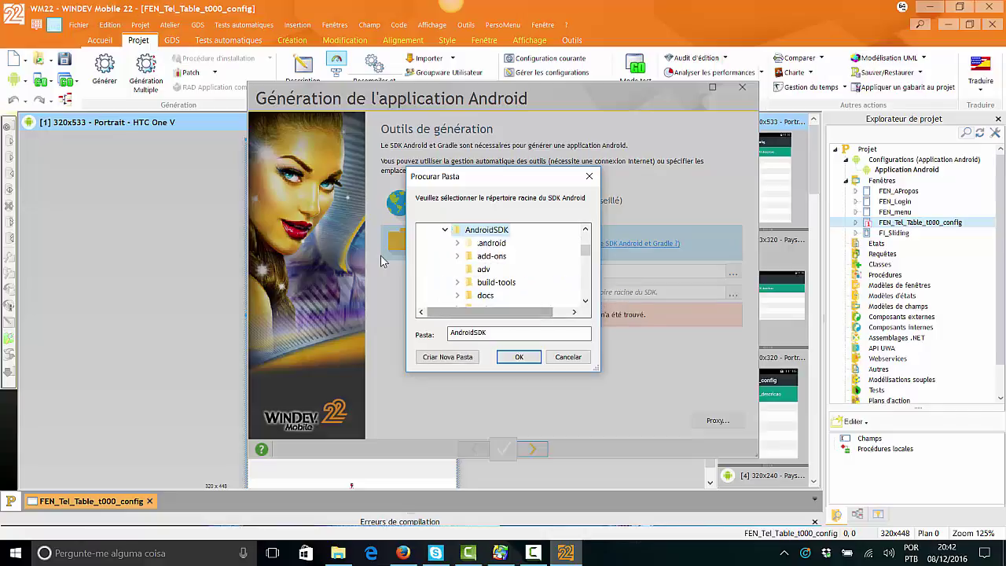
pyautogui.press('Return')
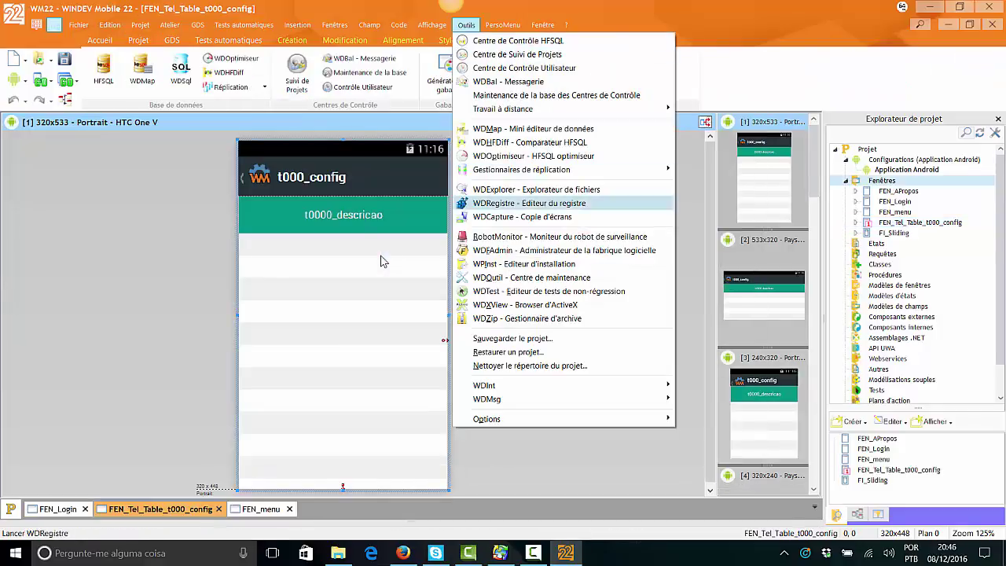
# Review the general WINDEV Mobile options, from the general and translation settings through proxy, help and AAD, and close them.
pyautogui.moveTo(487, 419)
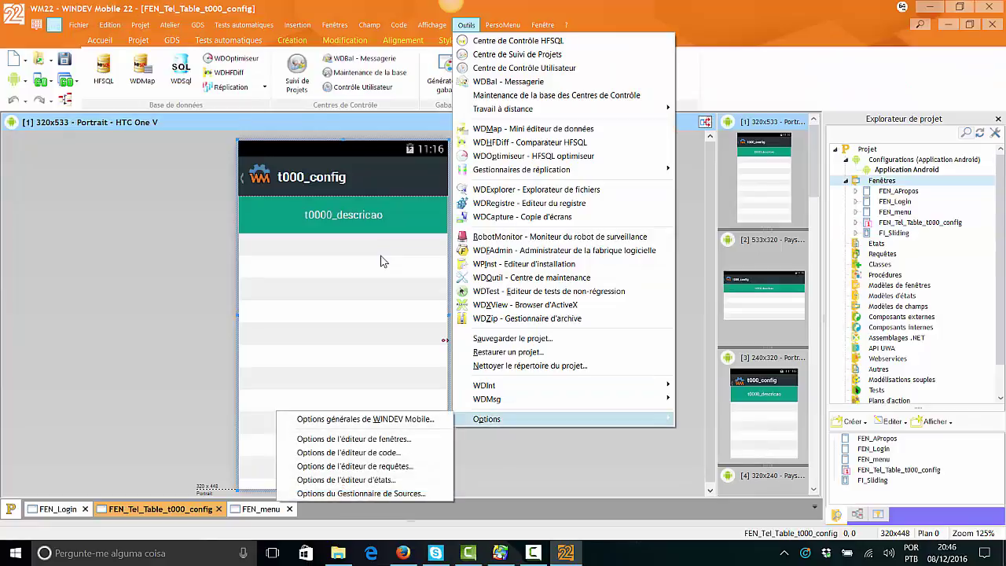
pyautogui.press('Right')
pyautogui.press('Return')
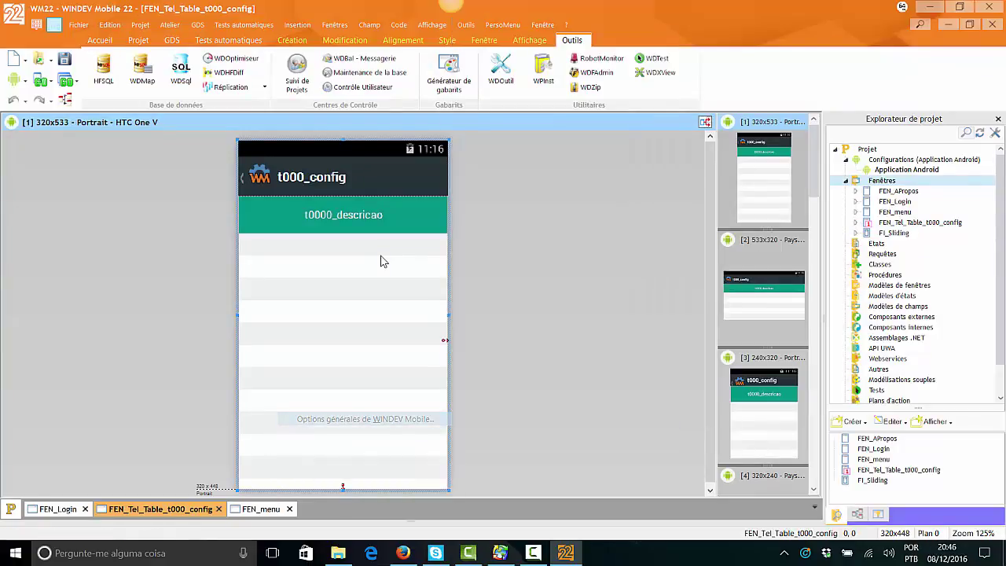
pyautogui.press('Down')
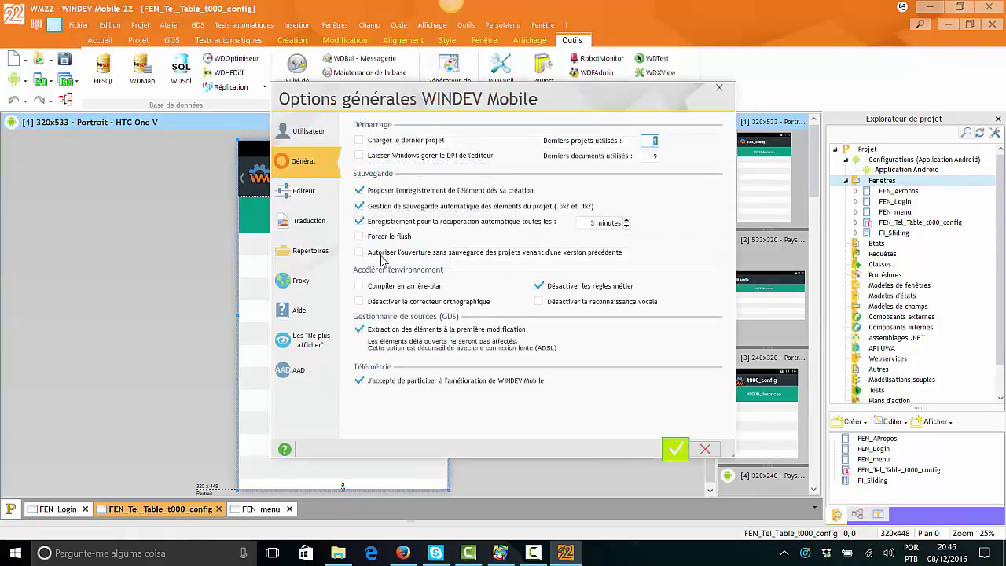
pyautogui.press('Down')
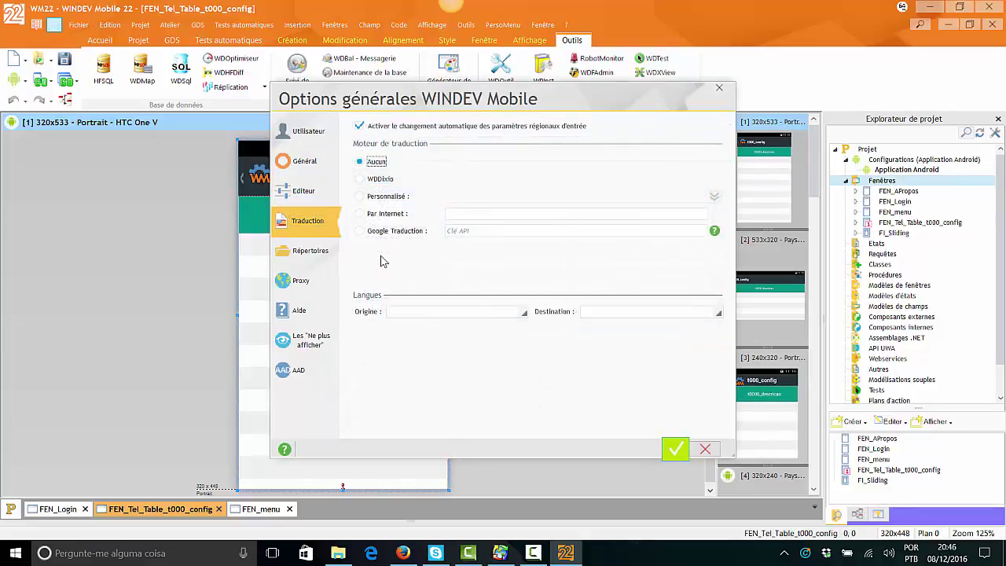
pyautogui.press('Down')
pyautogui.press('Down')
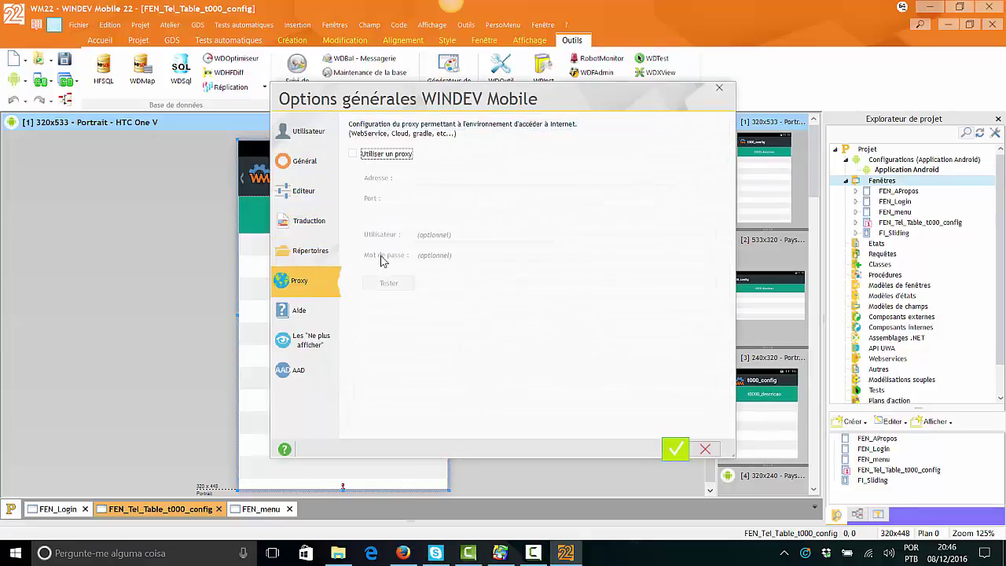
pyautogui.press('Down')
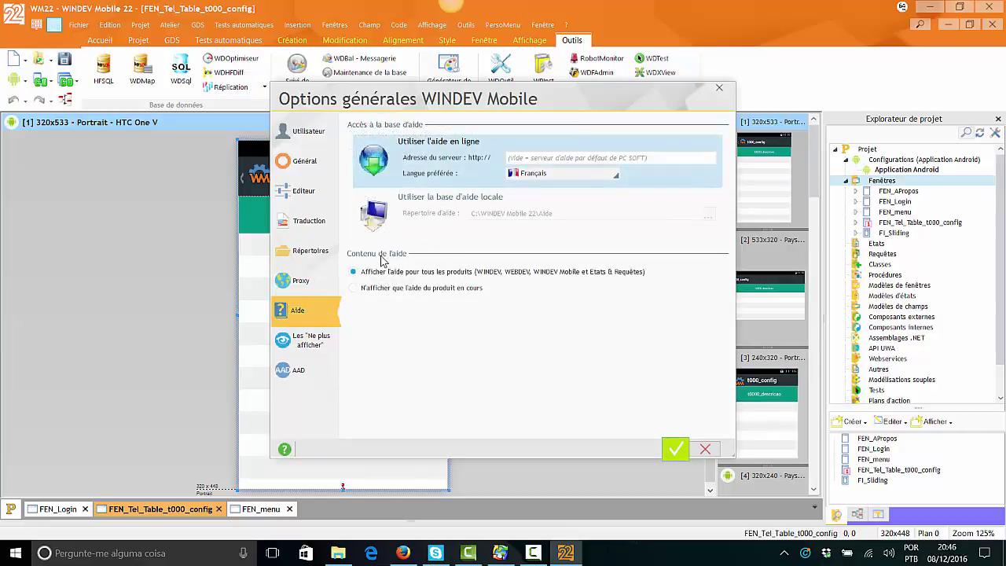
pyautogui.press('Down')
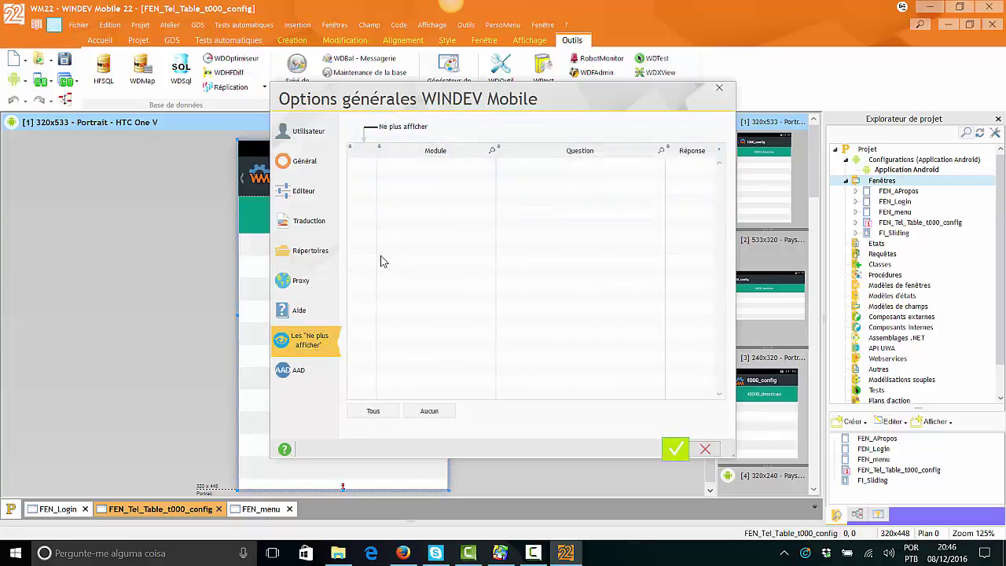
pyautogui.press('Down')
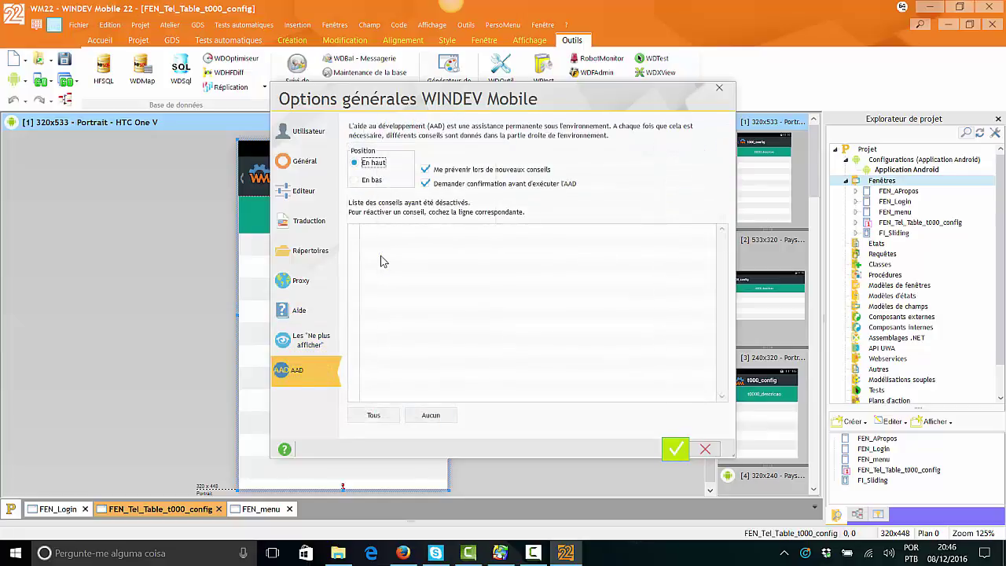
pyautogui.press('Return')
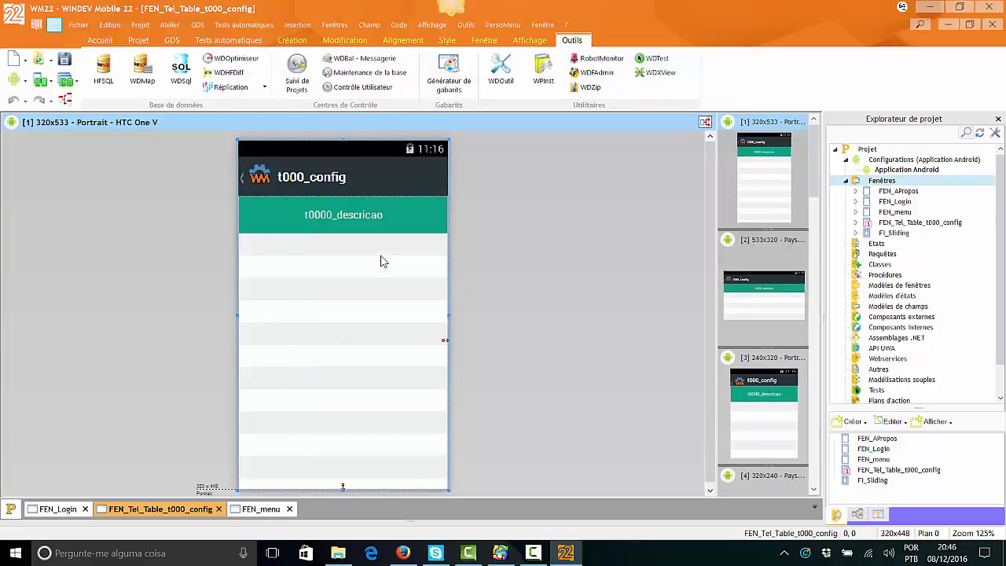
# Examine the WDInt, WDMsg and Options entries among the development tools.
pyautogui.hotkey('alt', 'o')
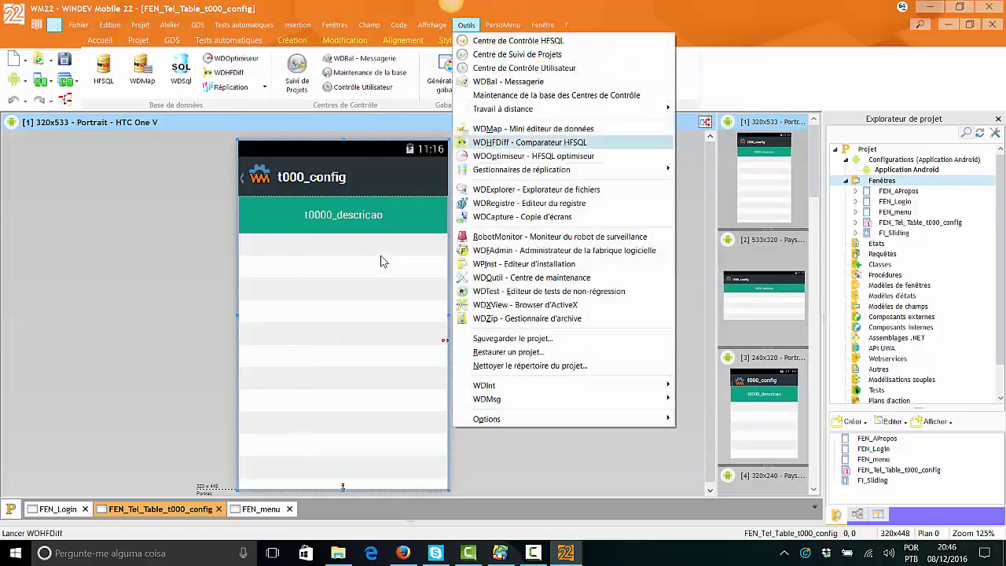
pyautogui.press('Up')
pyautogui.press('Right')
pyautogui.press('Escape')
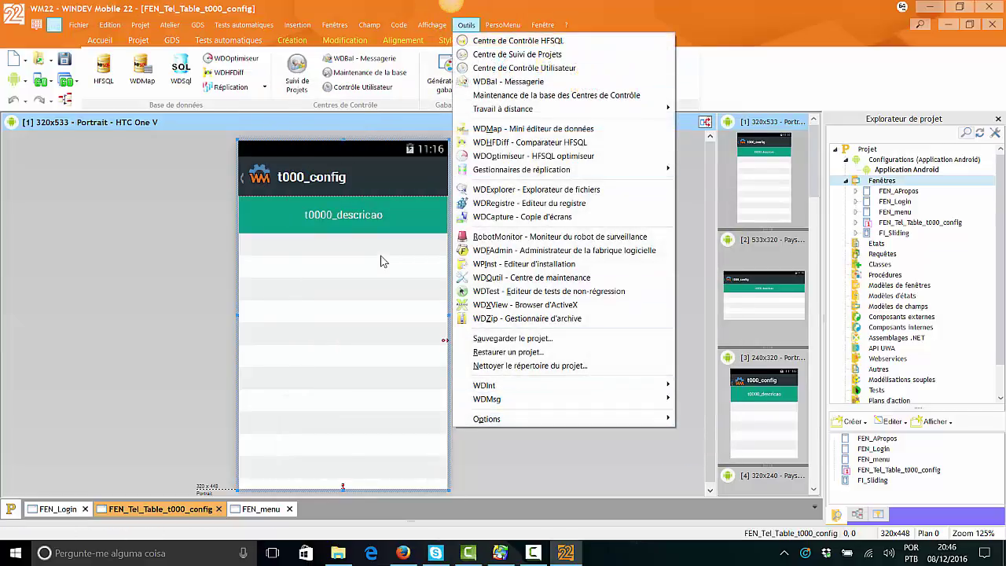
pyautogui.press('Up')
pyautogui.press('Up')
pyautogui.press('Right')
pyautogui.press('Down')
pyautogui.press('Up')
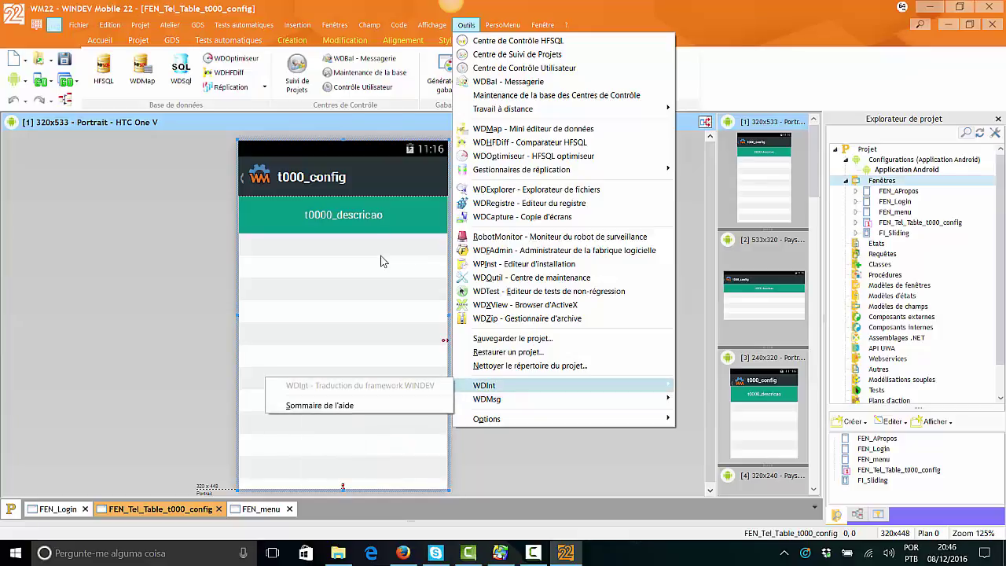
pyautogui.press('Down')
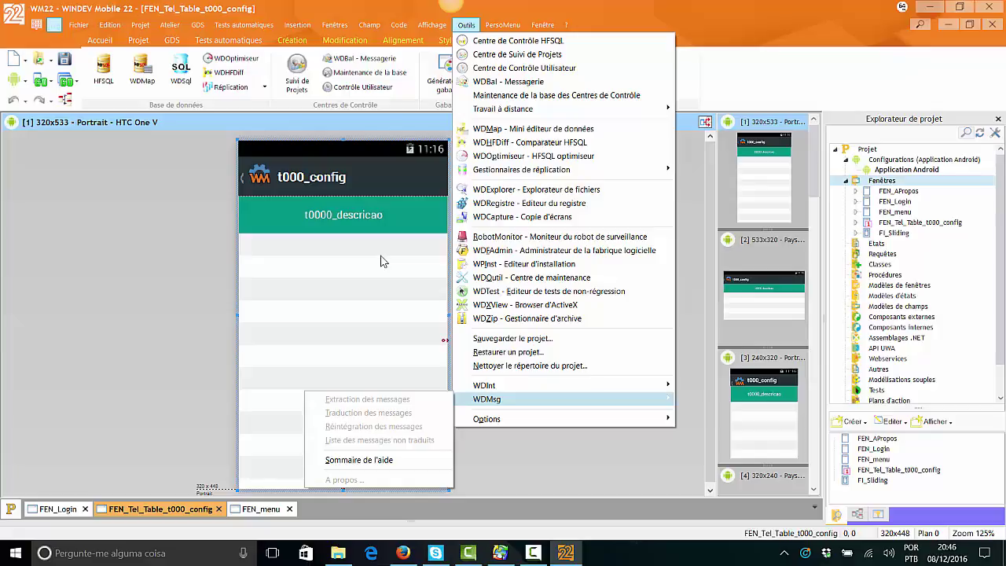
pyautogui.press('Escape')
pyautogui.press('Up')
pyautogui.press('Down')
pyautogui.press('Up')
pyautogui.press('Down')
pyautogui.press('Down')
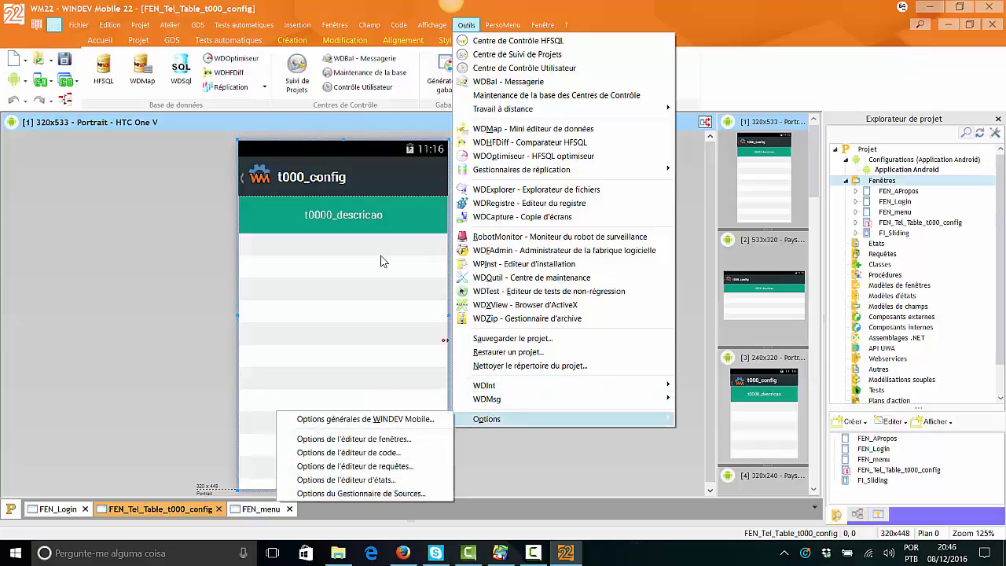
# Look through the bundled utilities, including WDFAdmin, WPInst, WDXView and WDZip.
pyautogui.press('Escape')
pyautogui.press('Up')
pyautogui.press('Up')
pyautogui.press('Up')
pyautogui.press('Up')
pyautogui.press('Up')
pyautogui.press('Up')
pyautogui.press('Up')
pyautogui.press('Up')
pyautogui.press('Up')
pyautogui.press('Up')
pyautogui.press('Up')
pyautogui.press('Up')
pyautogui.press('Up')
pyautogui.press('Up')
pyautogui.press('Up')
pyautogui.press('Down')
pyautogui.press('Down')
pyautogui.press('Down')
pyautogui.press('Down')
pyautogui.press('Down')
pyautogui.press('Down')
pyautogui.press('Down')
pyautogui.press('Down')
pyautogui.press('Down')
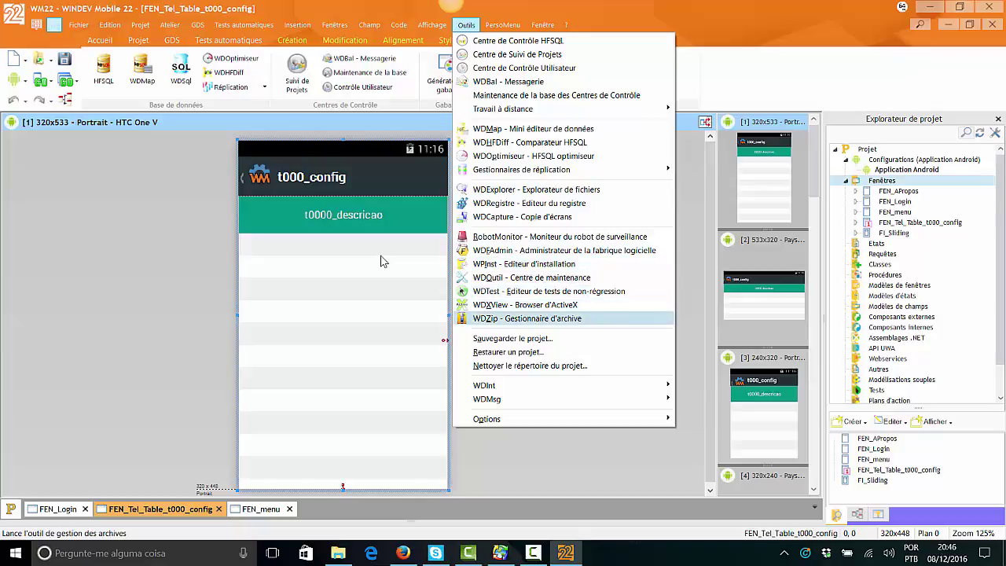
pyautogui.press('Up')
pyautogui.press('Up')
pyautogui.press('Up')
pyautogui.press('Up')
pyautogui.press('Up')
pyautogui.press('Up')
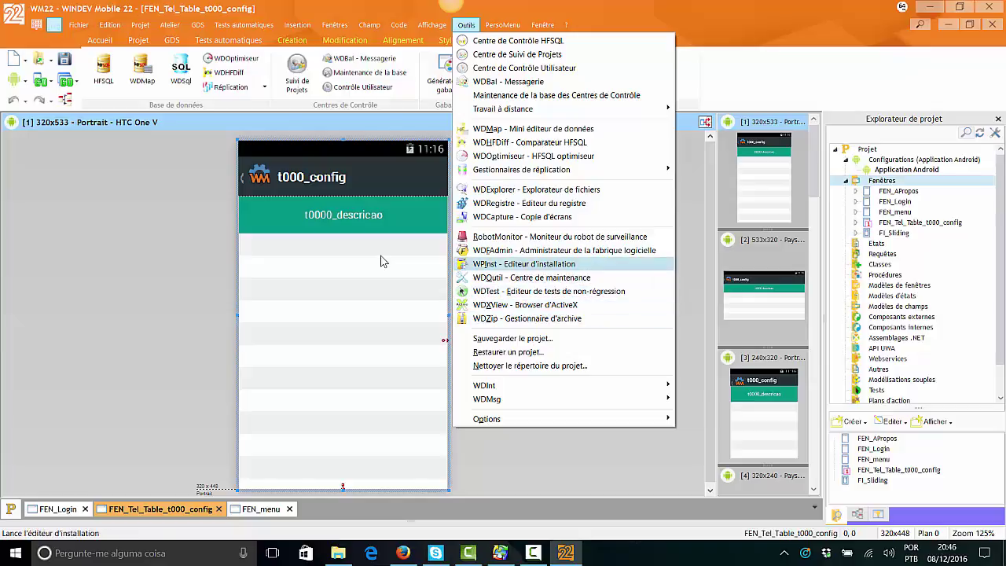
pyautogui.press('Down')
pyautogui.press('Down')
pyautogui.press('Down')
pyautogui.press('Down')
pyautogui.press('Down')
pyautogui.press('Down')
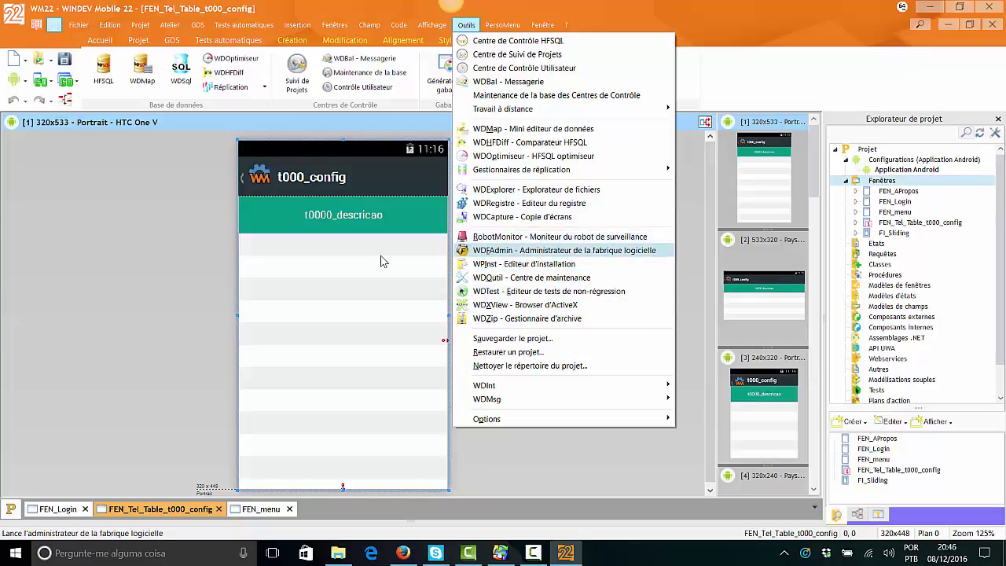
pyautogui.press('Up')
pyautogui.press('Up')
pyautogui.press('Up')
pyautogui.press('Up')
pyautogui.press('Up')
pyautogui.press('Down')
pyautogui.press('Down')
pyautogui.press('Down')
pyautogui.press('Down')
pyautogui.press('Down')
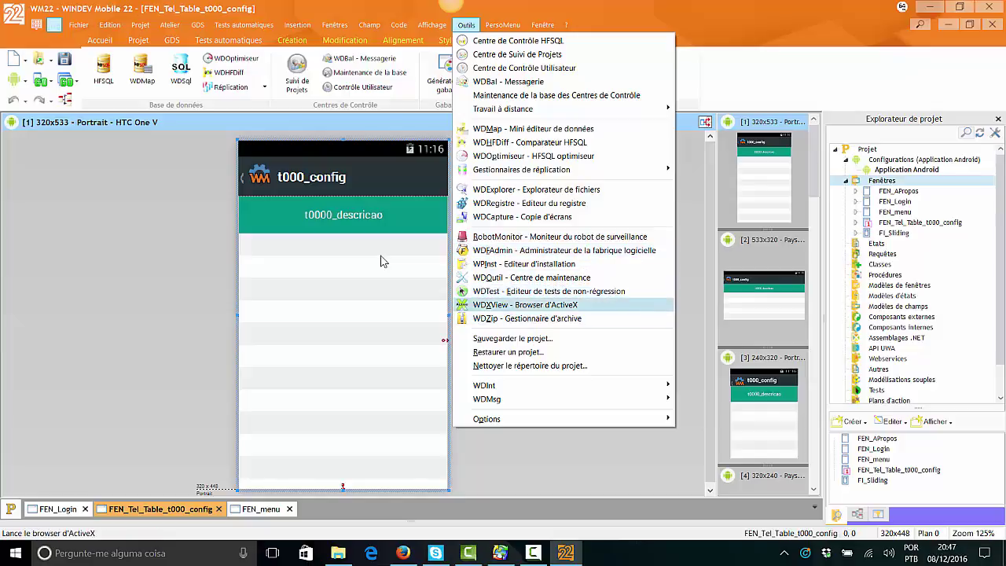
# Launch the WDZip archive manager to view its window, and close it.
pyautogui.press('Up')
pyautogui.press('Up')
pyautogui.press('Down')
pyautogui.press('Down')
pyautogui.press('Return')
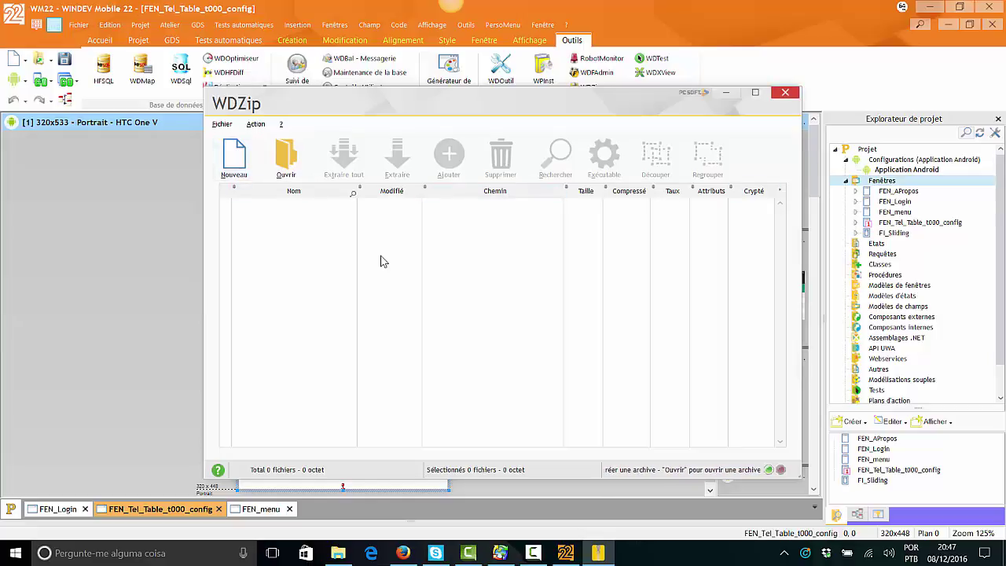
pyautogui.hotkey('alt', 'F4')
# Turn on the grid for editing the FEN_Tel_Table_t000_config window.
pyautogui.press('Left')
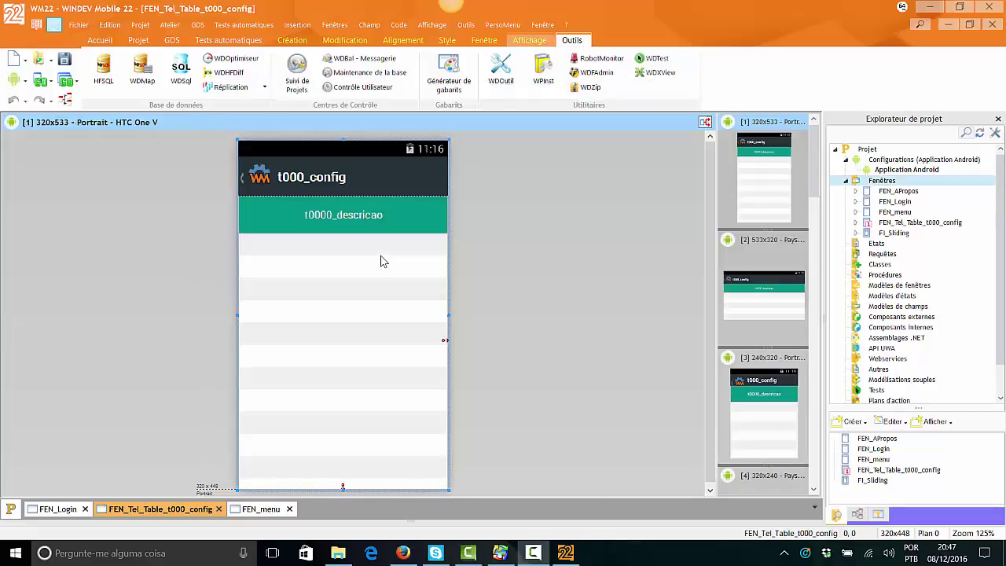
pyautogui.press('Left')
pyautogui.press('Down')
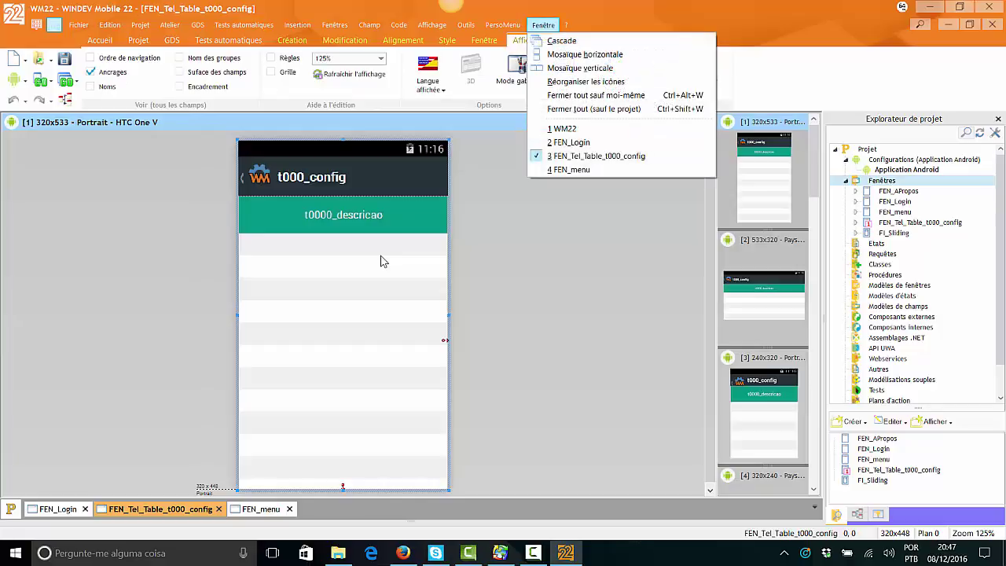
pyautogui.press('Left')
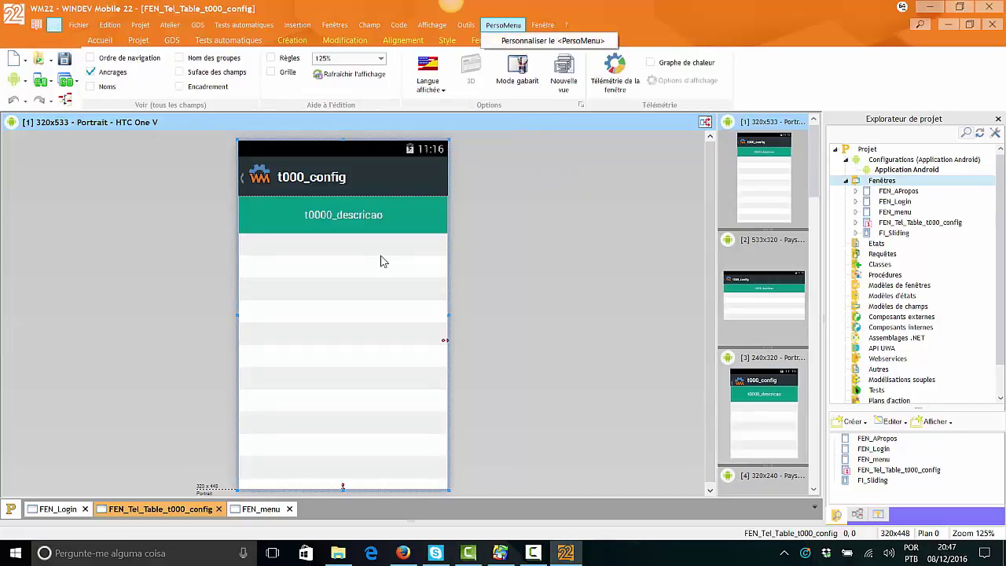
pyautogui.press('Left')
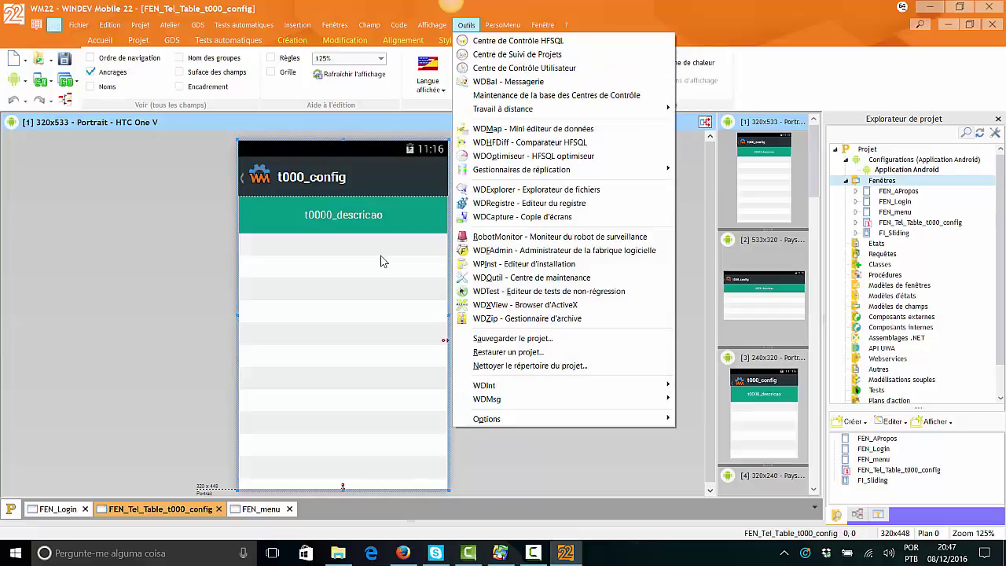
pyautogui.press('Left')
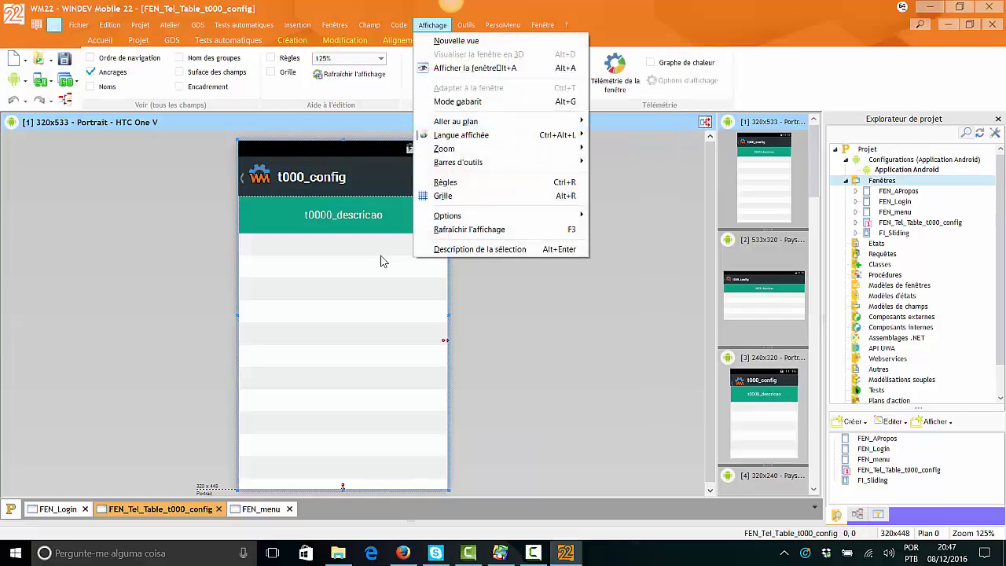
pyautogui.press('Down')
pyautogui.press('Down')
pyautogui.press('Down')
pyautogui.press('Down')
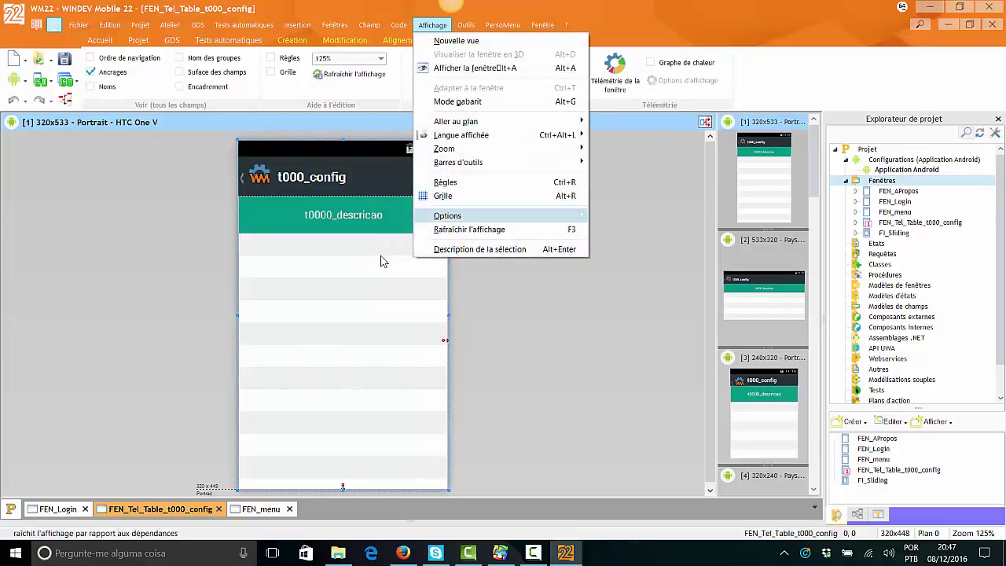
pyautogui.press('Down')
pyautogui.press('Return')
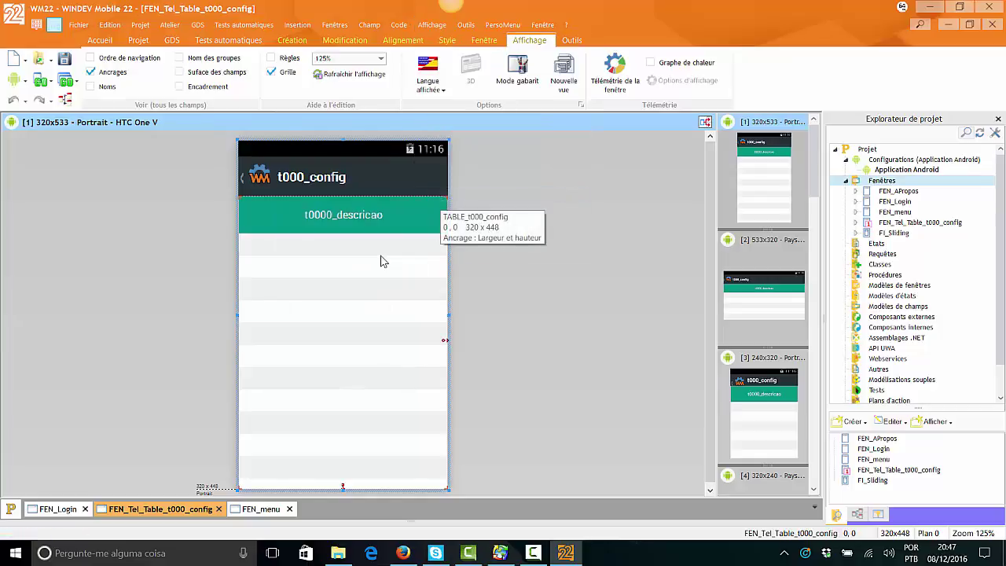
# Show the rulers around the FEN_Tel_Table_t000_config window.
pyautogui.hotkey('alt', 'o')
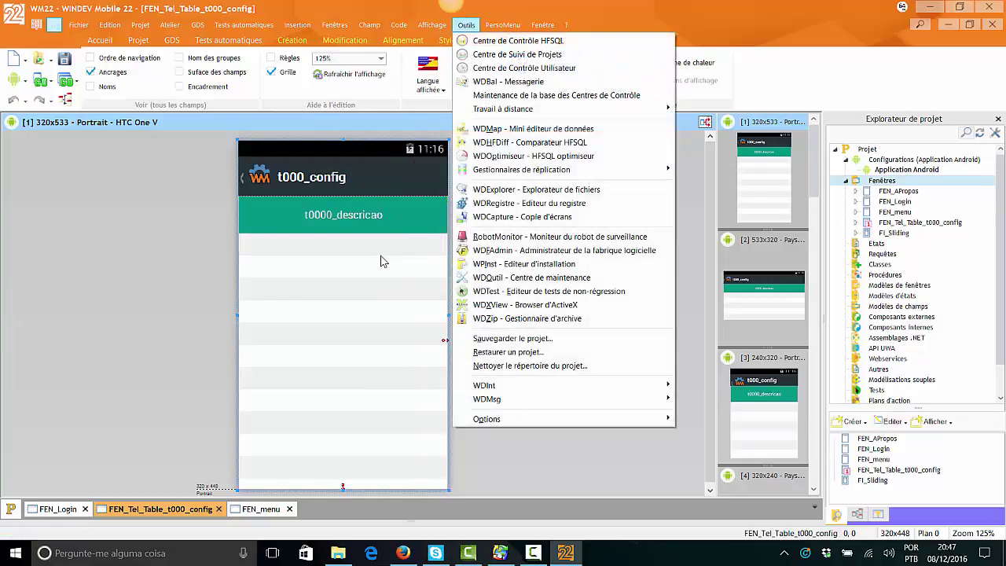
pyautogui.press('Left')
pyautogui.press('Down')
pyautogui.press('Down')
pyautogui.press('Down')
pyautogui.press('Down')
pyautogui.press('Down')
pyautogui.press('Down')
pyautogui.press('Down')
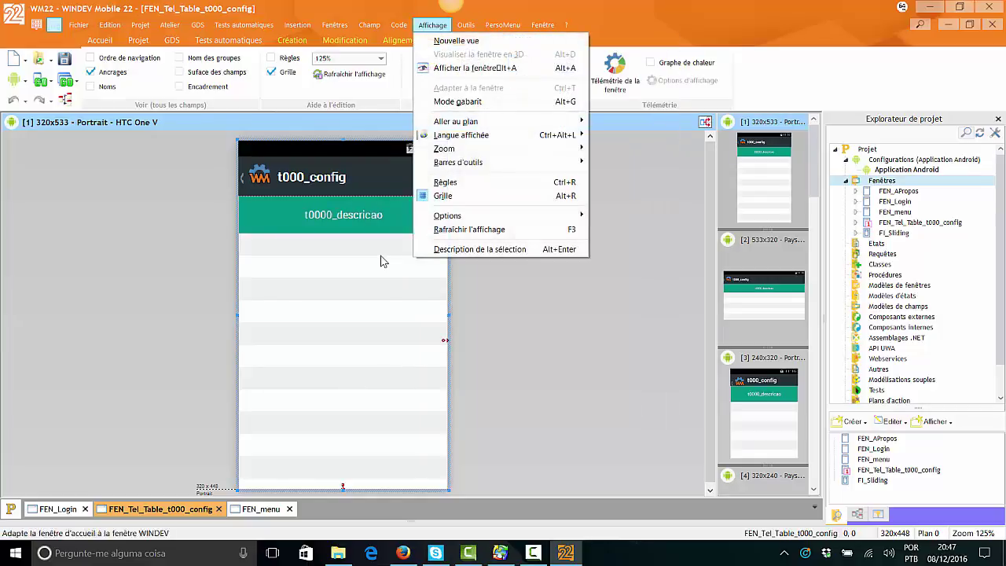
pyautogui.press('Return')
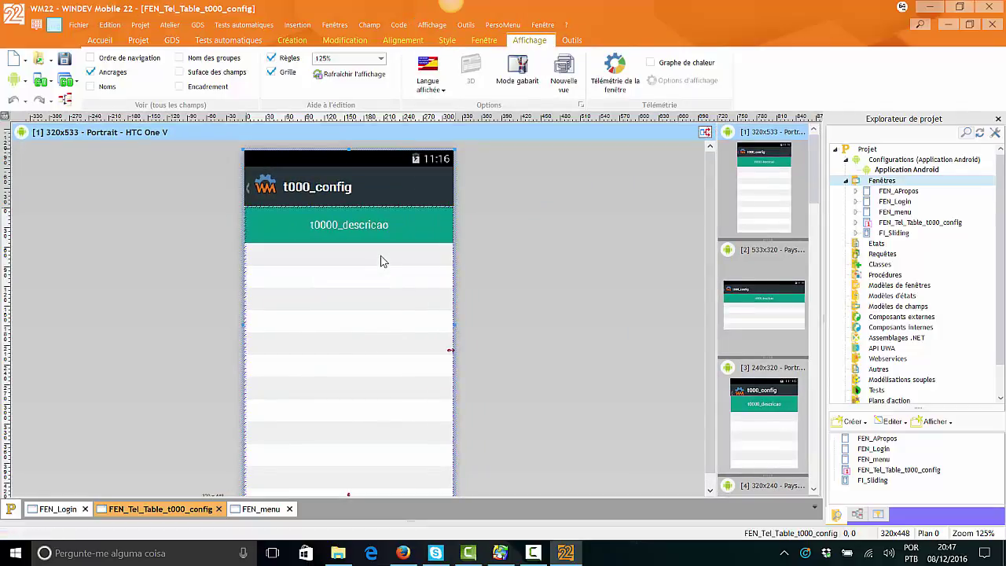
# Place two horizontal guides across the table's rows and two closely spaced vertical guides through its left part.
pyautogui.moveTo(383, 261); pyautogui.dragTo(382, 330)
pyautogui.moveTo(382, 261); pyautogui.dragTo(299, 260)
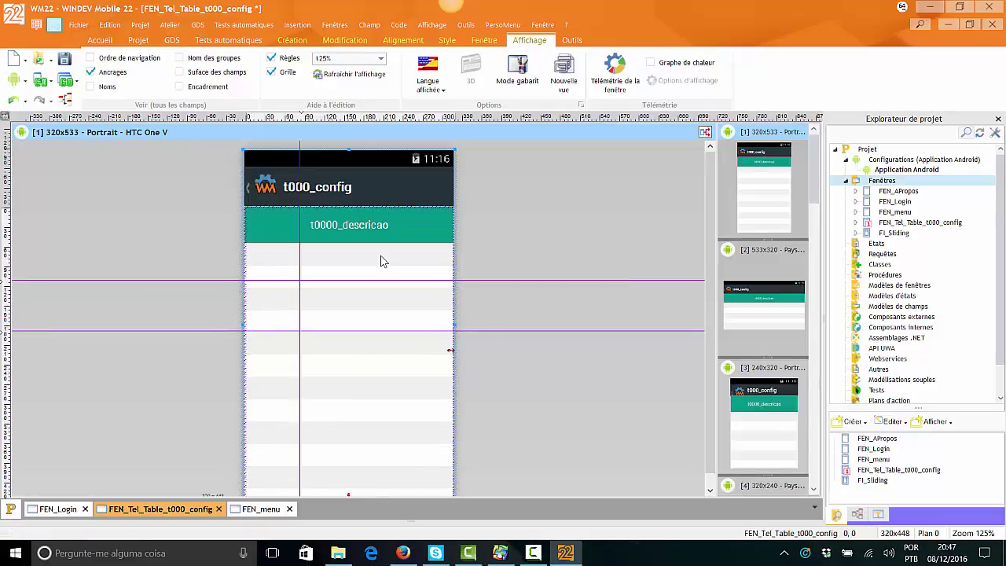
pyautogui.moveTo(383, 261); pyautogui.dragTo(290, 261)
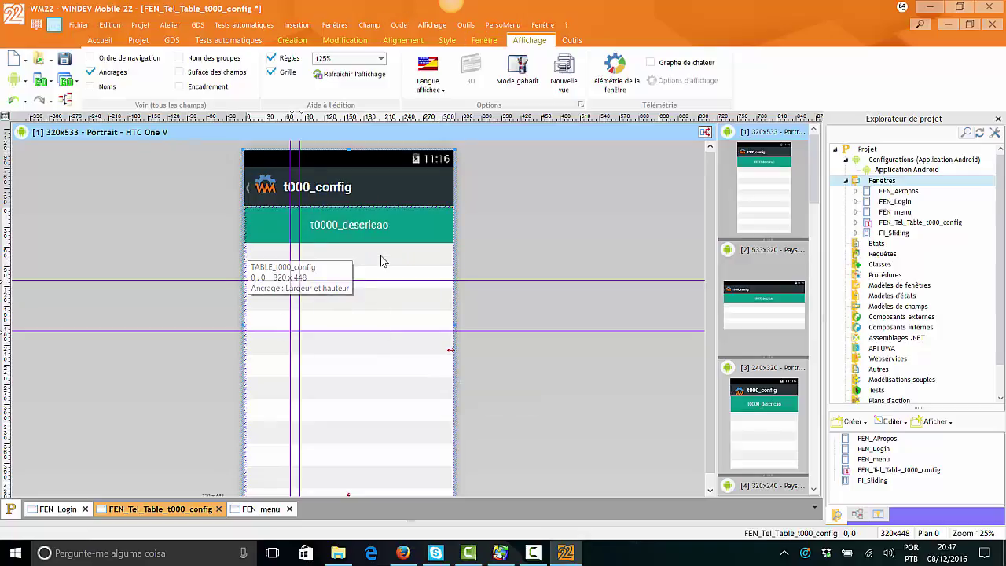
# Set the display zoom of the FEN_Tel_Table_t000_config window to 200%.
pyautogui.press('Right')
pyautogui.press('Down')
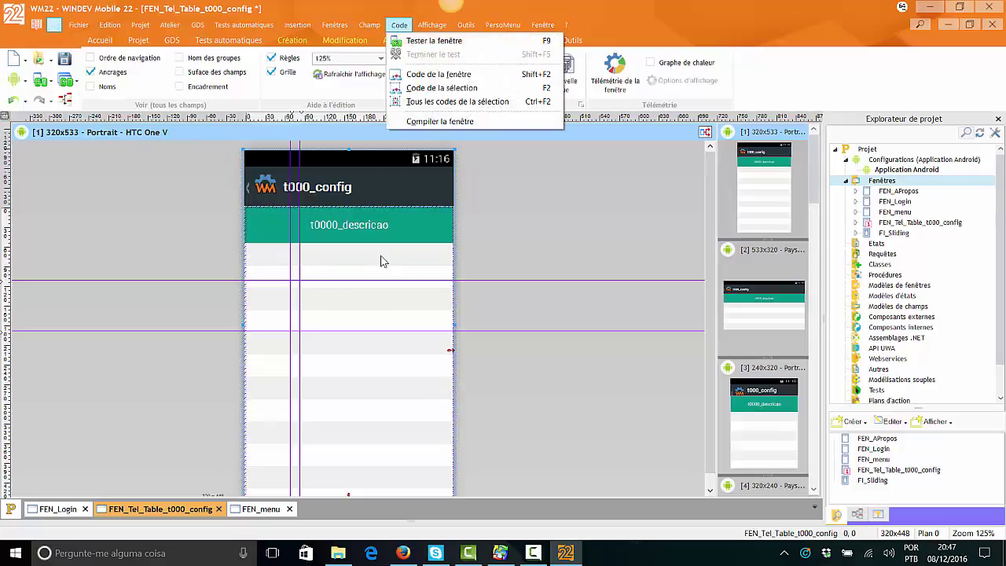
pyautogui.press('Right')
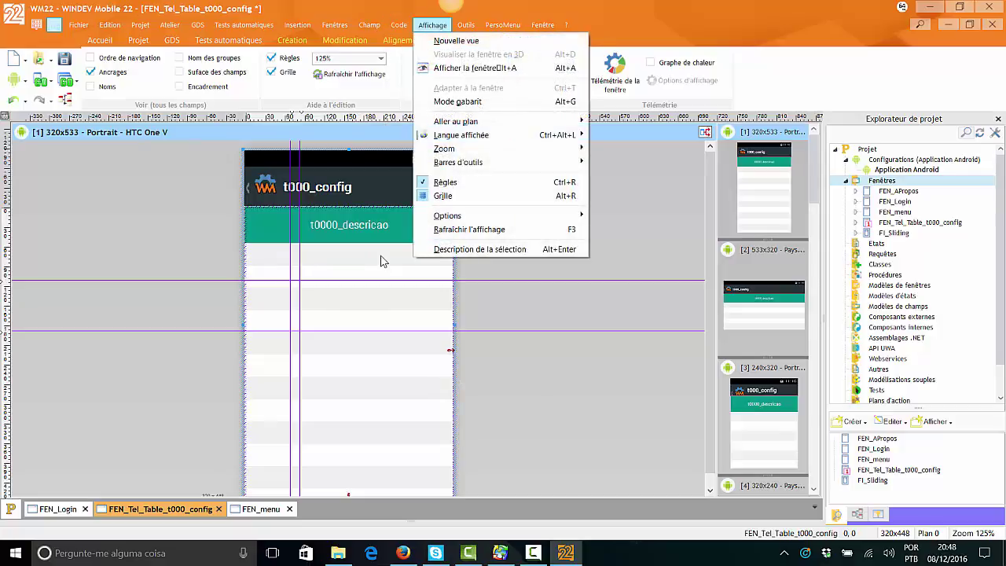
pyautogui.press('Down')
pyautogui.press('Down')
pyautogui.press('Down')
pyautogui.press('Down')
pyautogui.press('Down')
pyautogui.press('Down')
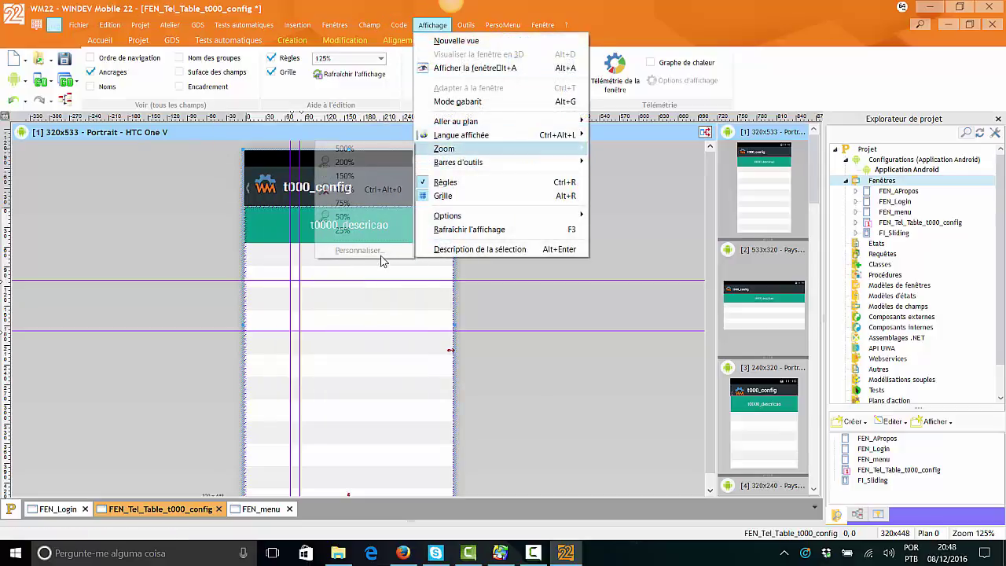
pyautogui.press('Down')
pyautogui.press('Up')
pyautogui.press('Right')
pyautogui.press('Down')
pyautogui.press('Up')
pyautogui.press('Up')
pyautogui.press('Down')
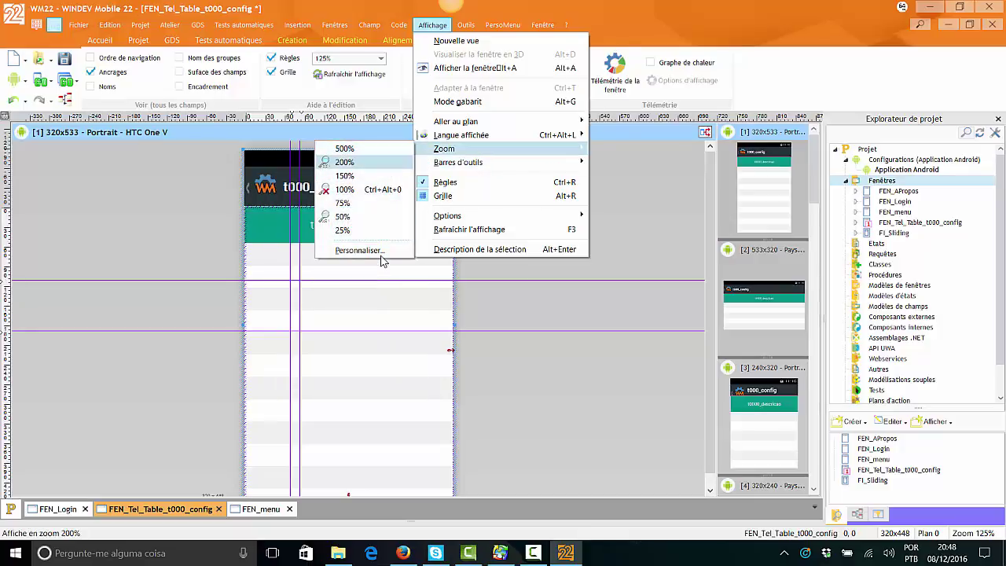
pyautogui.press('Return')
pyautogui.press('Right')
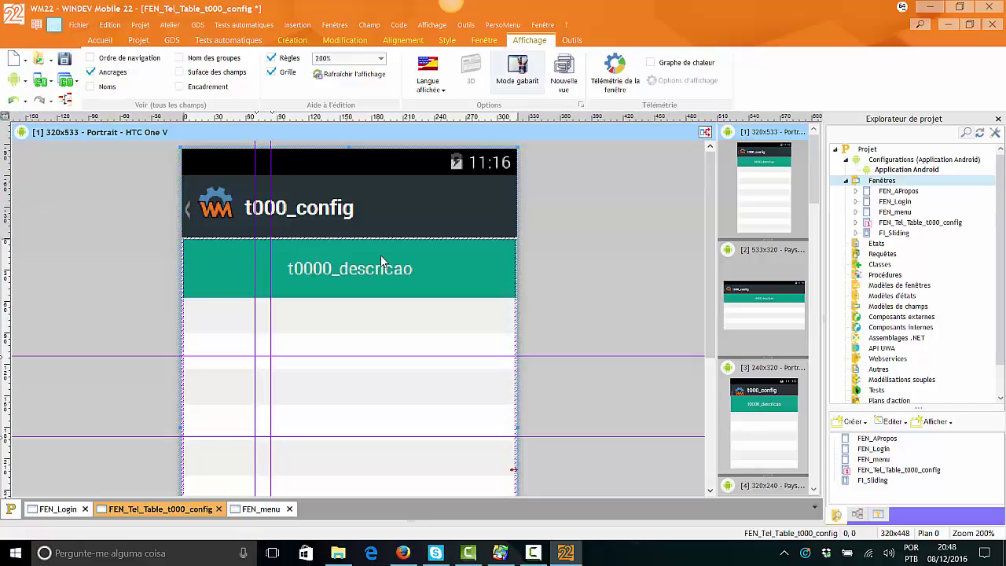
pyautogui.press('Right')
pyautogui.press('Right')
pyautogui.press('Escape')
pyautogui.press('Down')
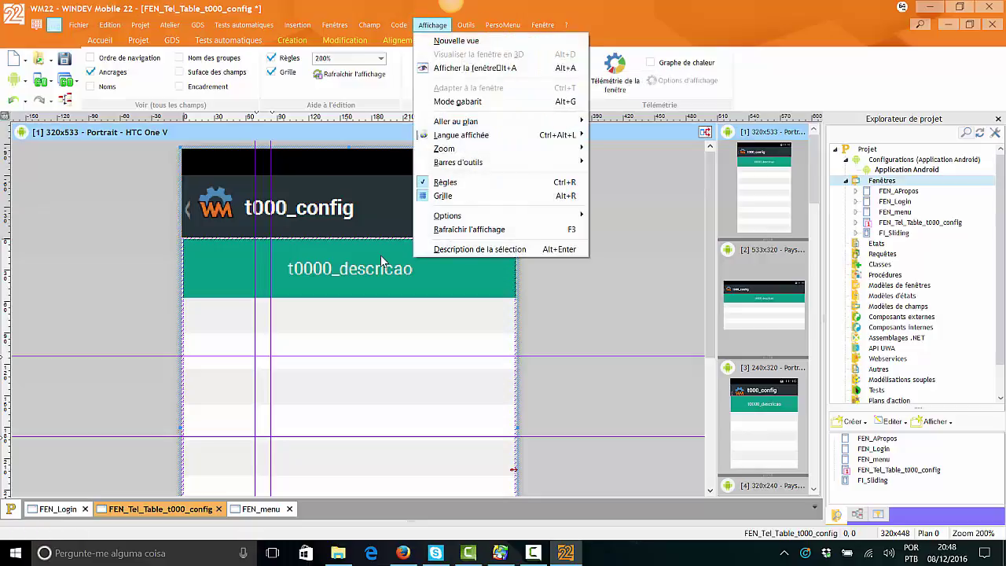
pyautogui.press('Escape')
pyautogui.press('Left')
pyautogui.press('Down')
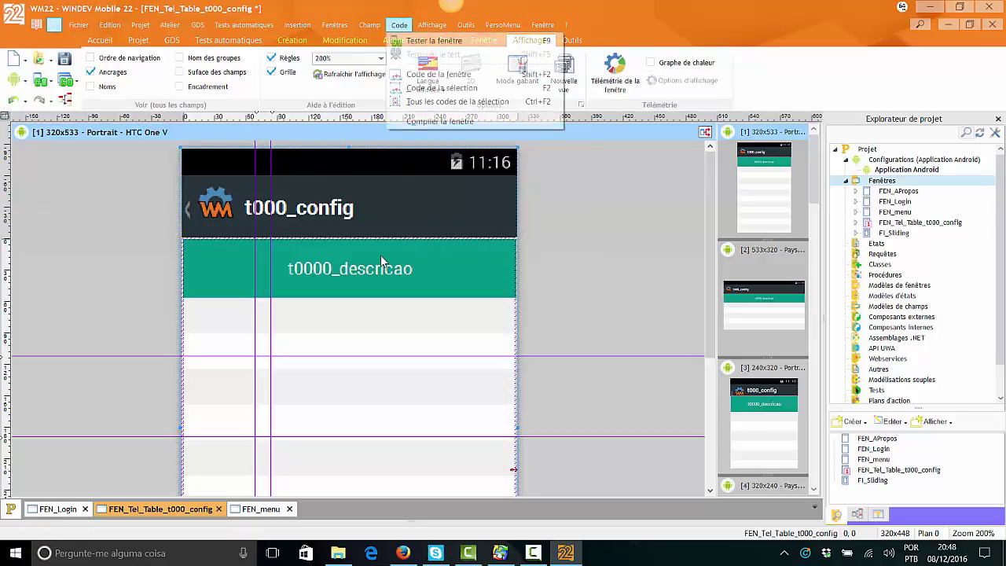
pyautogui.press('Escape')
pyautogui.press('Left')
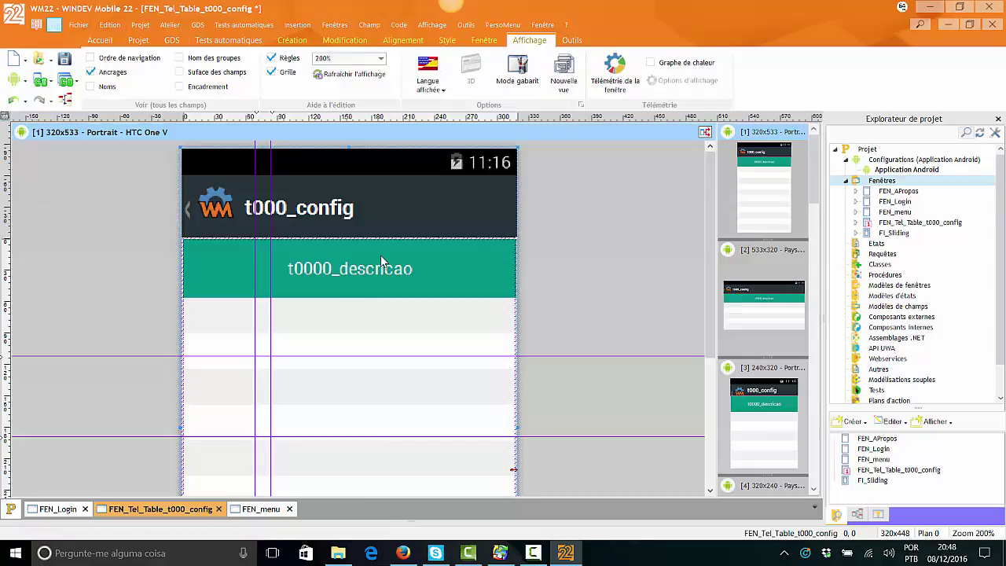
pyautogui.press('Escape')
pyautogui.press('Right')
pyautogui.press('Right')
pyautogui.press('Right')
pyautogui.press('Right')
pyautogui.press('Right')
pyautogui.press('Right')
pyautogui.press('Right')
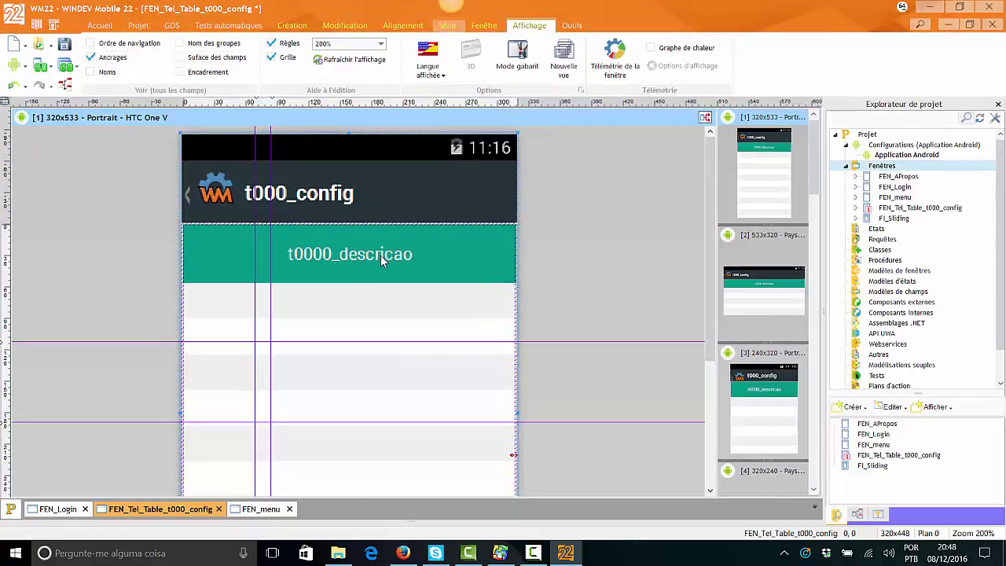
pyautogui.press('Return')
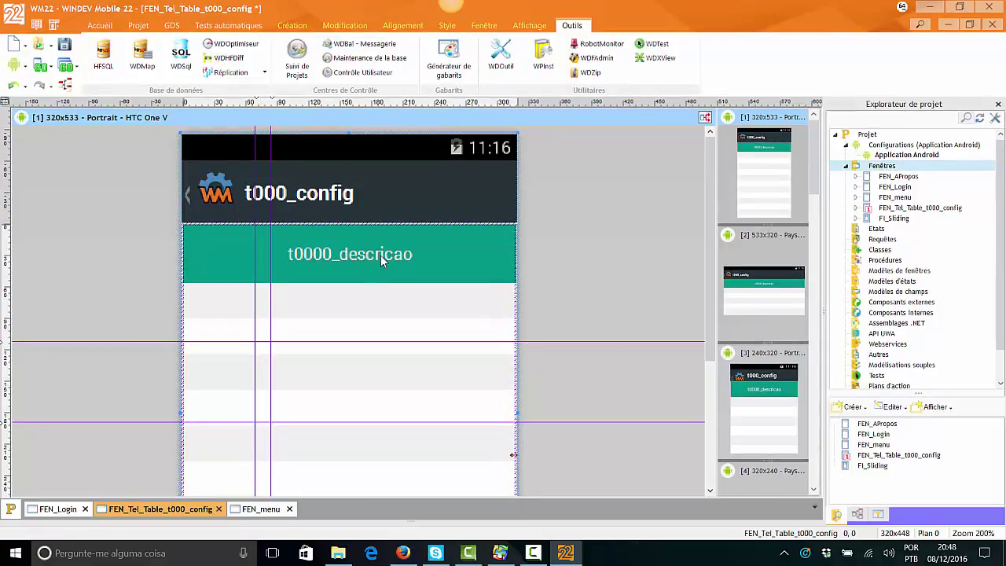
pyautogui.press('Right')
pyautogui.press('Right')
pyautogui.press('Right')
pyautogui.press('Right')
pyautogui.press('Left')
pyautogui.press('Left')
pyautogui.press('Left')
pyautogui.press('Left')
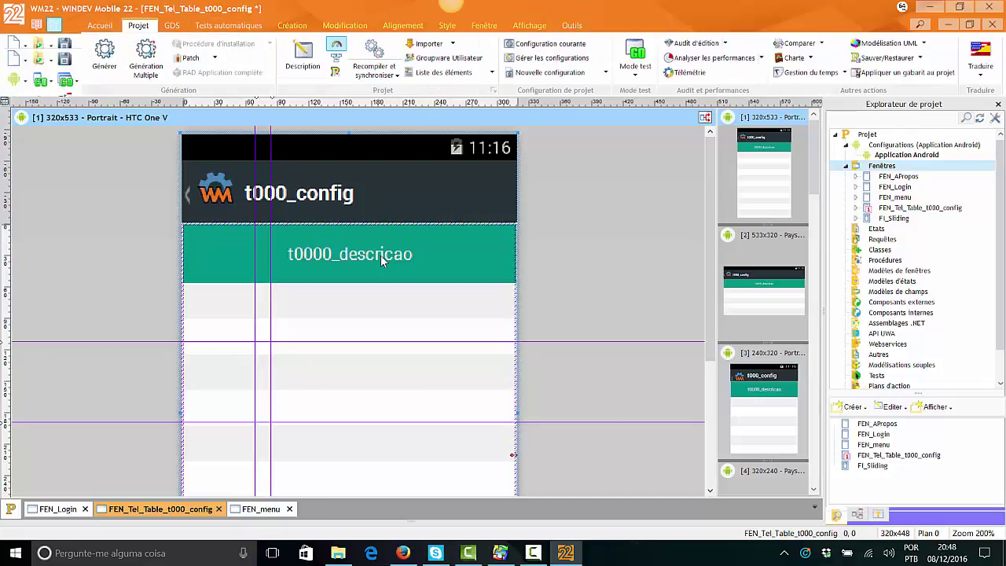
# Start printing the dossier for the FEN_Tel_Table_t000_config window, keeping all of its content options selected.
pyautogui.press('Return')
pyautogui.press('Down')
pyautogui.press('Down')
pyautogui.press('Down')
pyautogui.press('Down')
pyautogui.press('Down')
pyautogui.press('Down')
pyautogui.press('Down')
pyautogui.press('Down')
pyautogui.press('Down')
pyautogui.press('Down')
pyautogui.press('Down')
pyautogui.press('Down')
pyautogui.press('Down')
pyautogui.press('Down')
pyautogui.press('Down')
pyautogui.press('Down')
pyautogui.press('Down')
pyautogui.press('Down')
pyautogui.press('Down')
pyautogui.press('Down')
pyautogui.press('Escape')
pyautogui.press('Up')
pyautogui.press('Escape')
pyautogui.press('Escape')
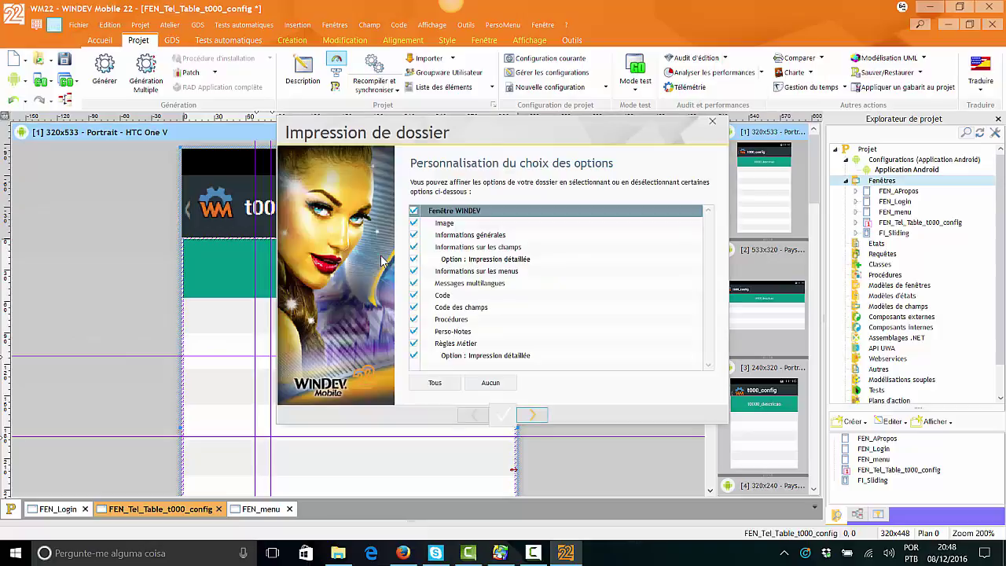
pyautogui.press('Return')
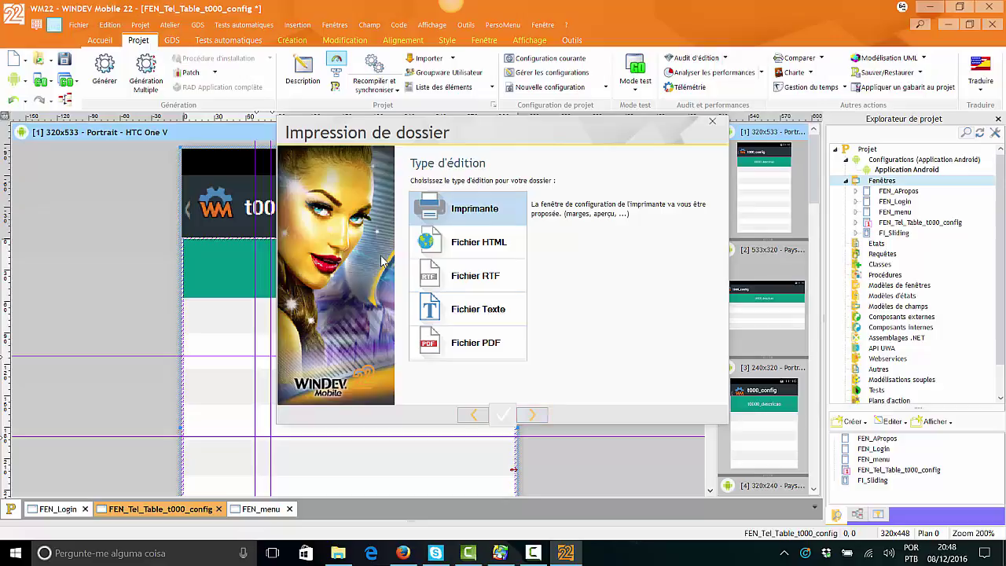
# Choose a PDF file (Fichier PDF) as the dossier's output type.
pyautogui.press('Down')
pyautogui.press('Down')
pyautogui.press('Down')
pyautogui.press('Down')
pyautogui.press('Return')
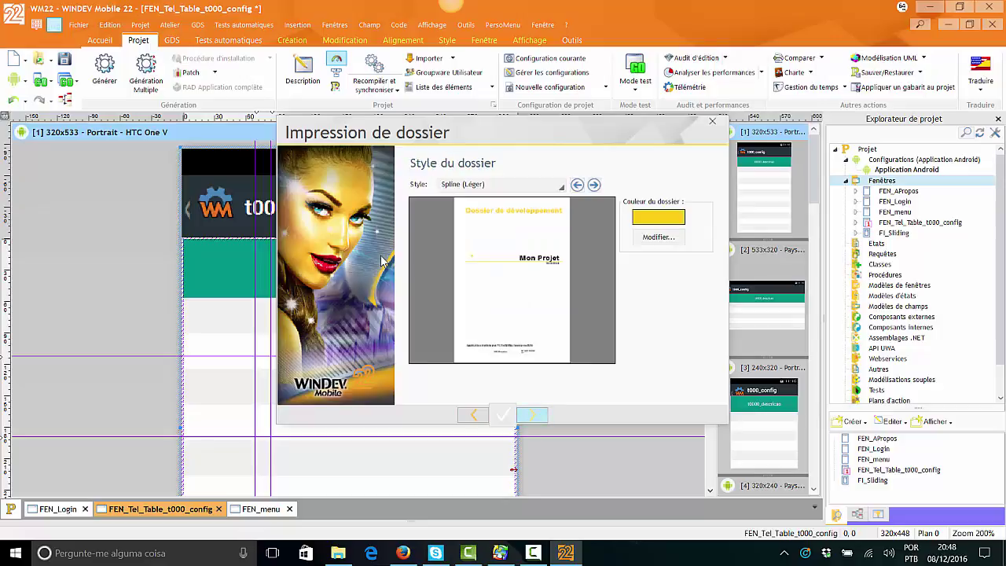
# Change the dossier colour to blue with RGB values 22, 43, 251, keep the Spline (Léger) style, and generate the dossier.
pyautogui.press('Return')
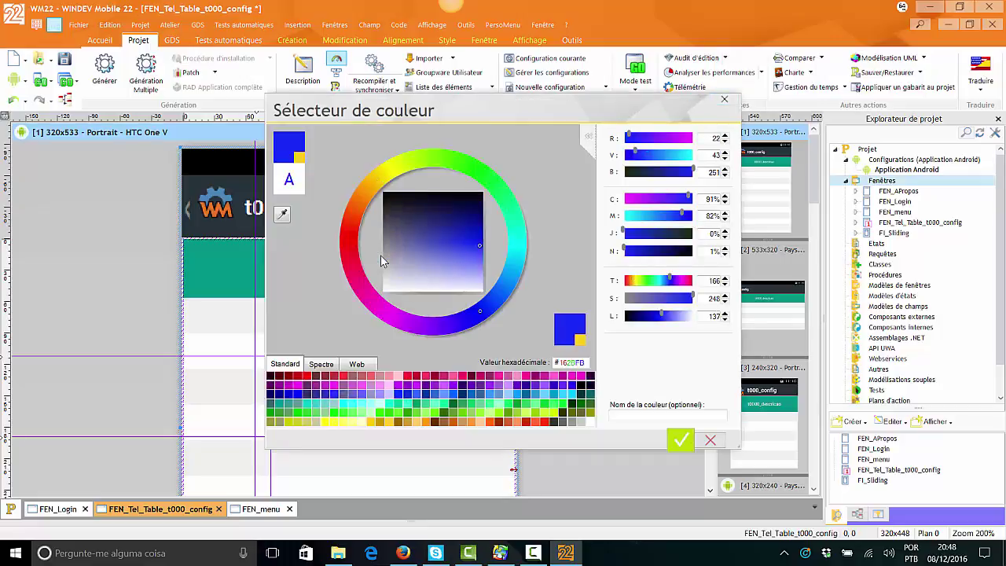
pyautogui.press('Return')
pyautogui.press('Return')
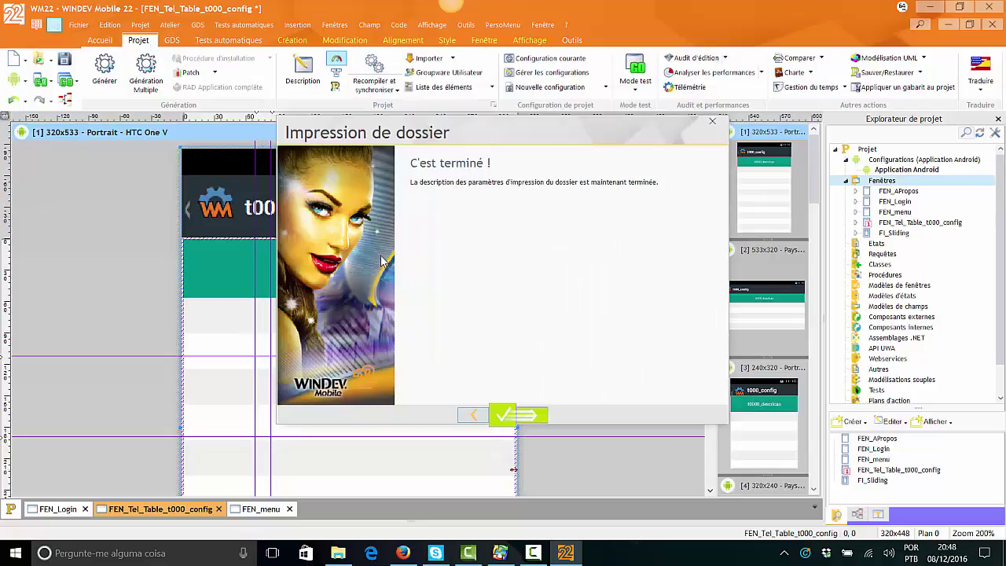
pyautogui.press('Return')
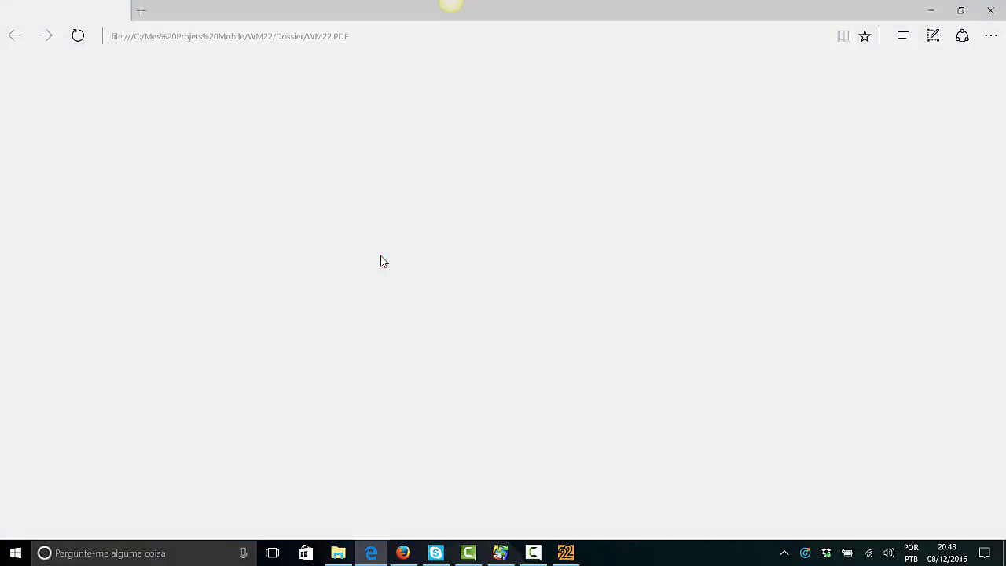
# Review the generated WM22.PDF dossier, examining the window's image, general information, field details, multilingual messages and code.
pyautogui.scroll(-20, 380, 261)
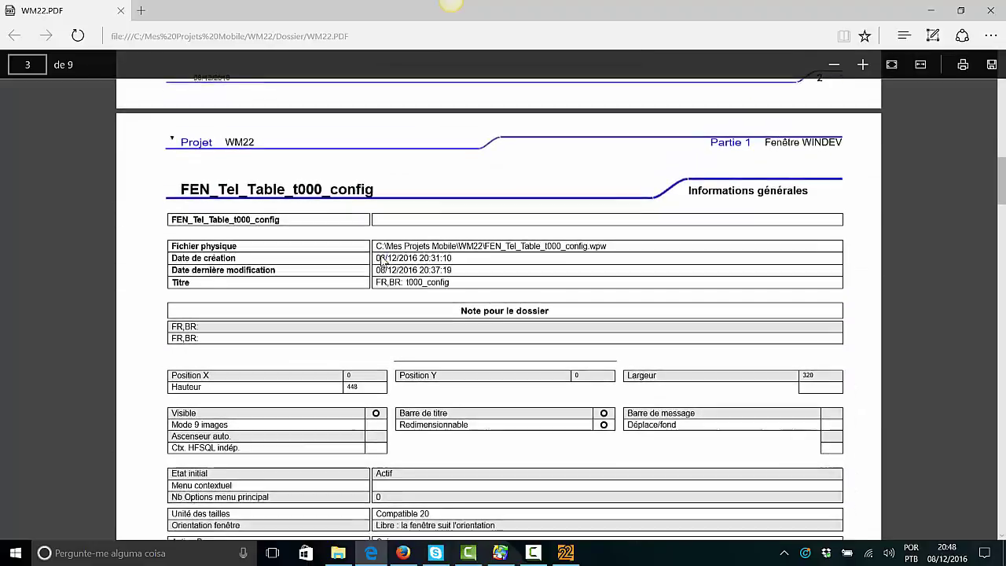
pyautogui.scroll(4, 381, 261)
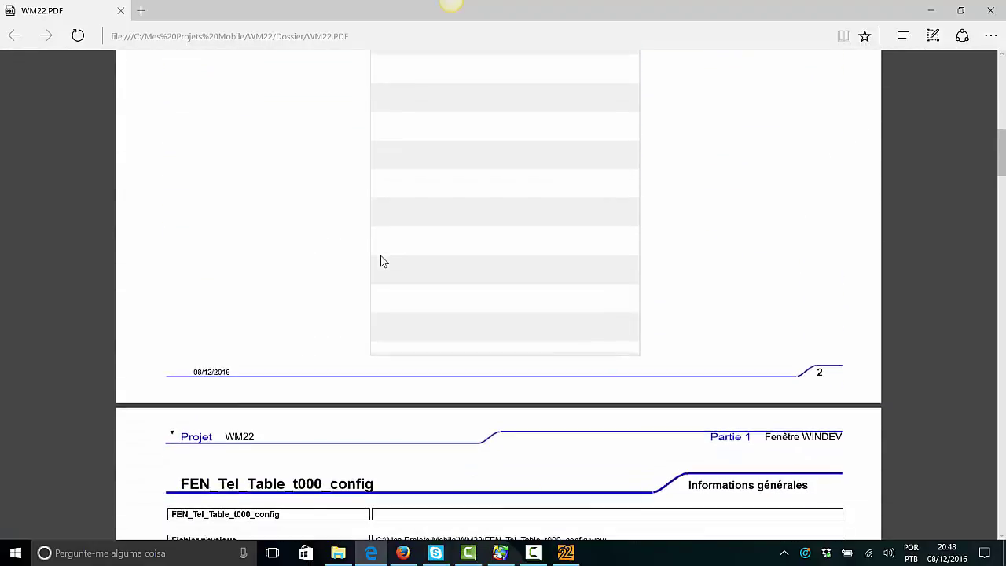
pyautogui.scroll(-8, 381, 261)
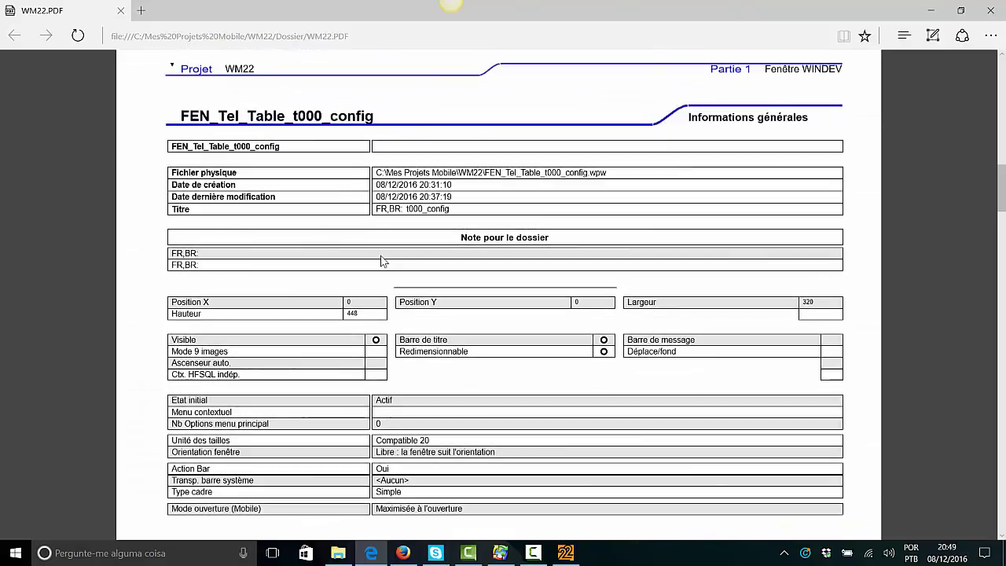
pyautogui.scroll(-10, 381, 261)
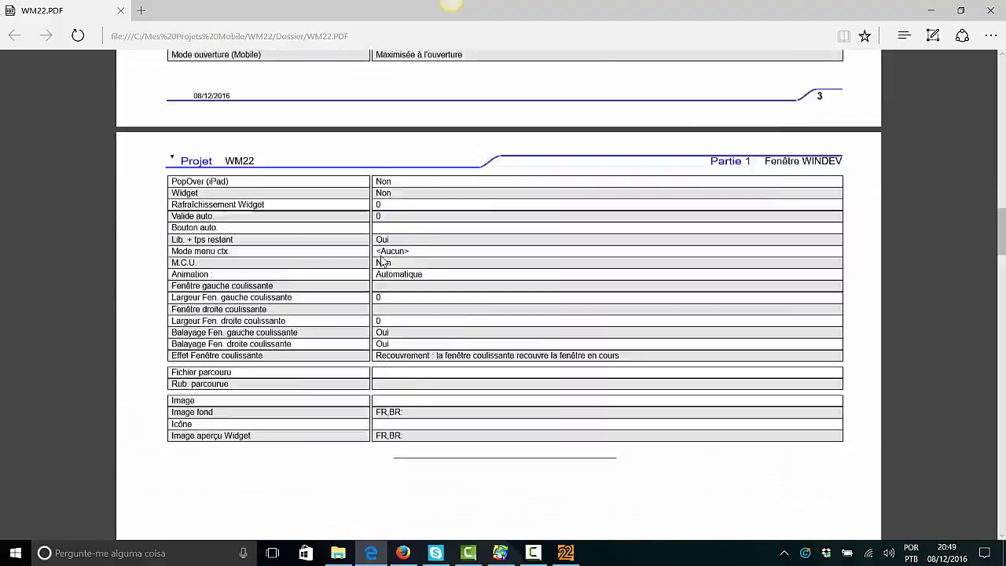
pyautogui.scroll(-19, 381, 261)
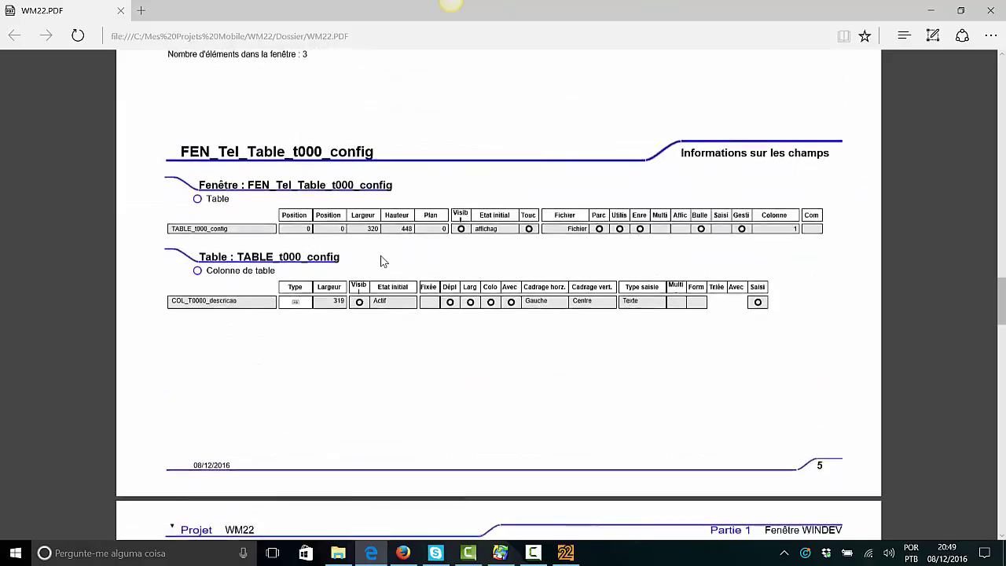
pyautogui.scroll(-20, 381, 261)
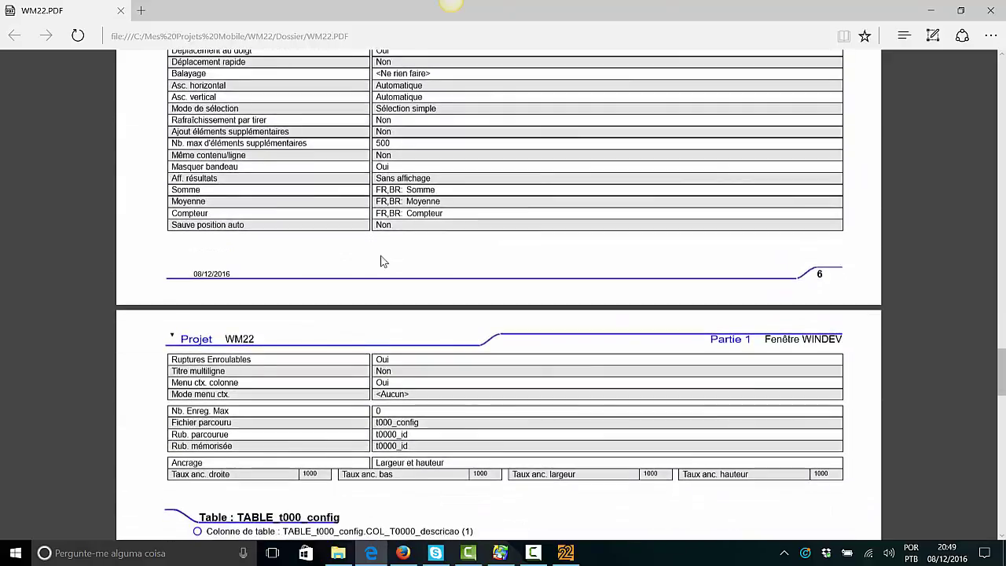
pyautogui.scroll(-11, 381, 261)
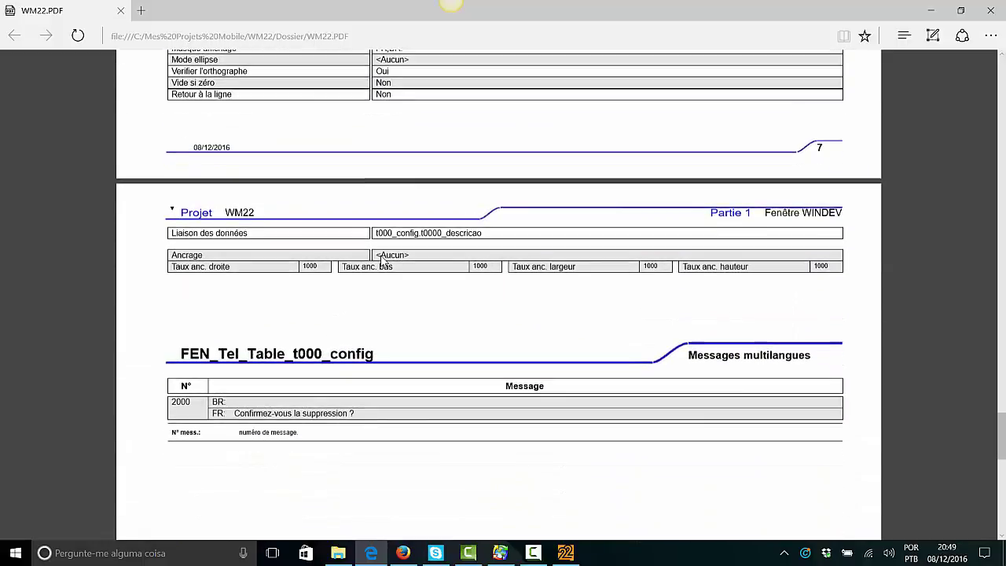
pyautogui.scroll(-11, 381, 261)
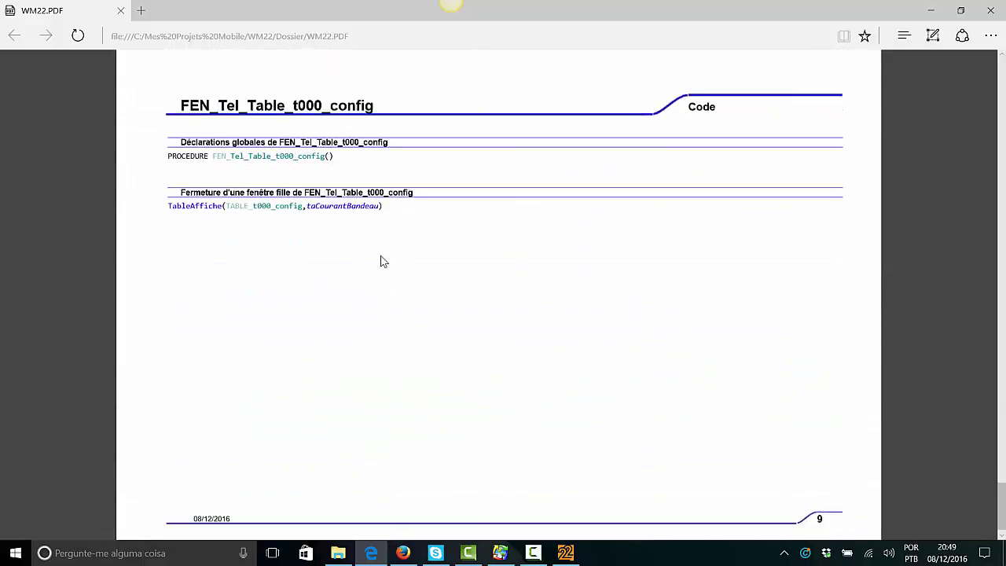
pyautogui.scroll(-11, 381, 261)
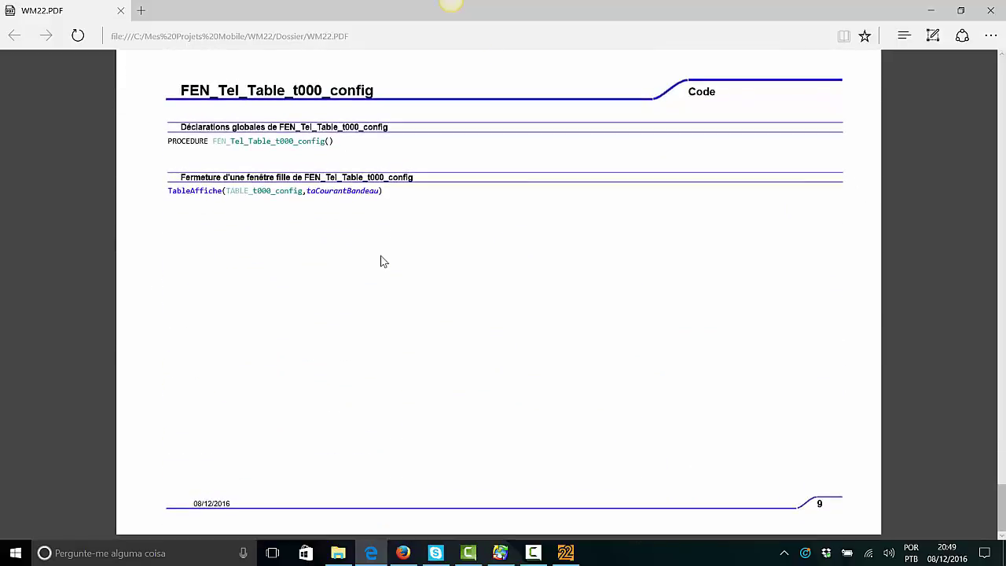
pyautogui.scroll(20, 381, 261)
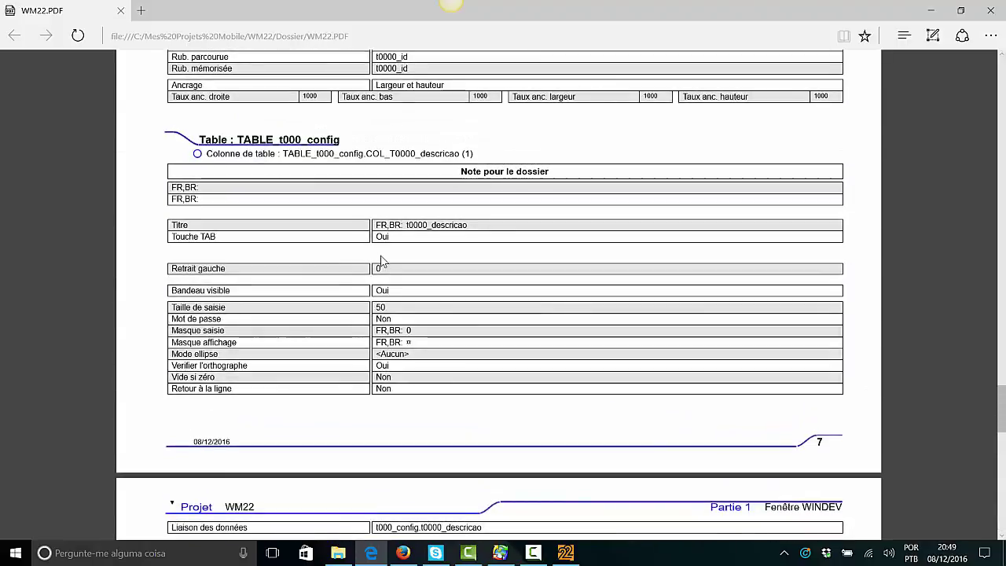
pyautogui.scroll(3, 381, 261)
pyautogui.scroll(15, 381, 261)
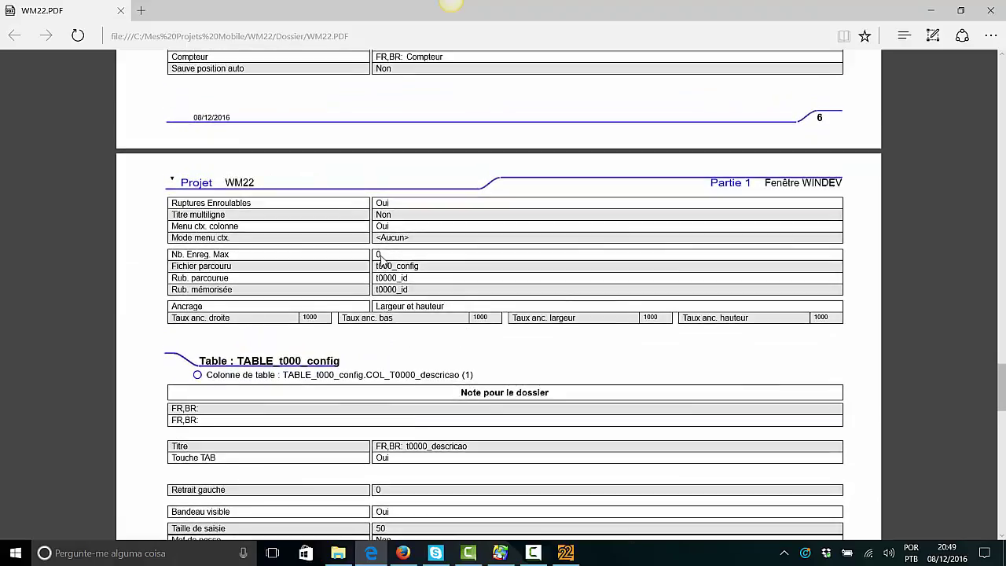
pyautogui.scroll(10, 381, 260)
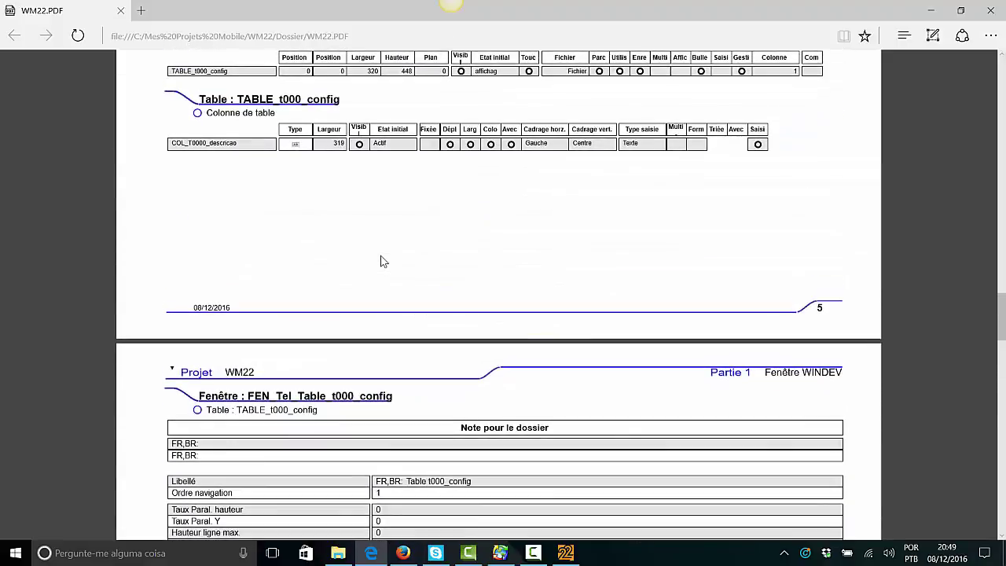
pyautogui.scroll(-3, 383, 261)
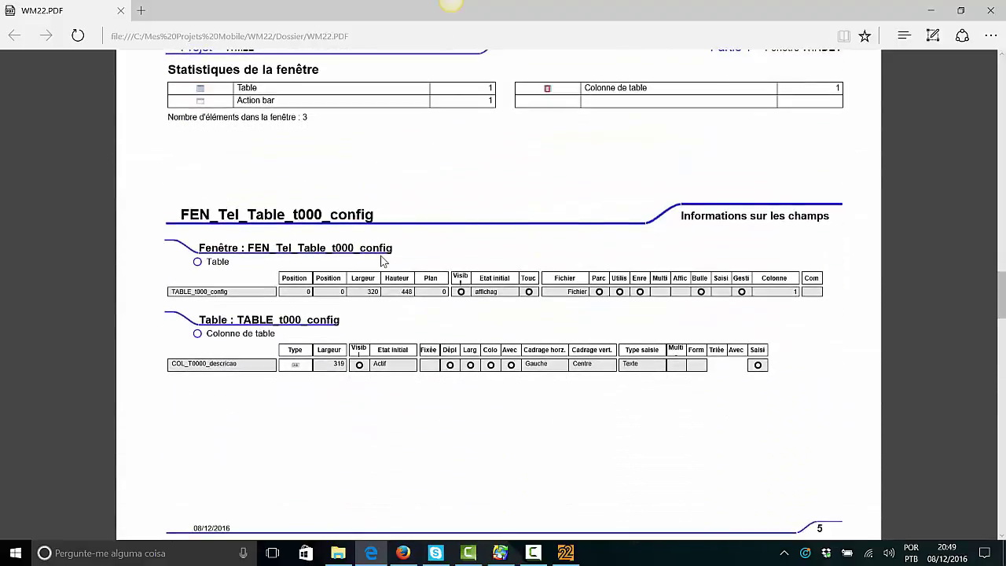
pyautogui.scroll(12, 383, 261)
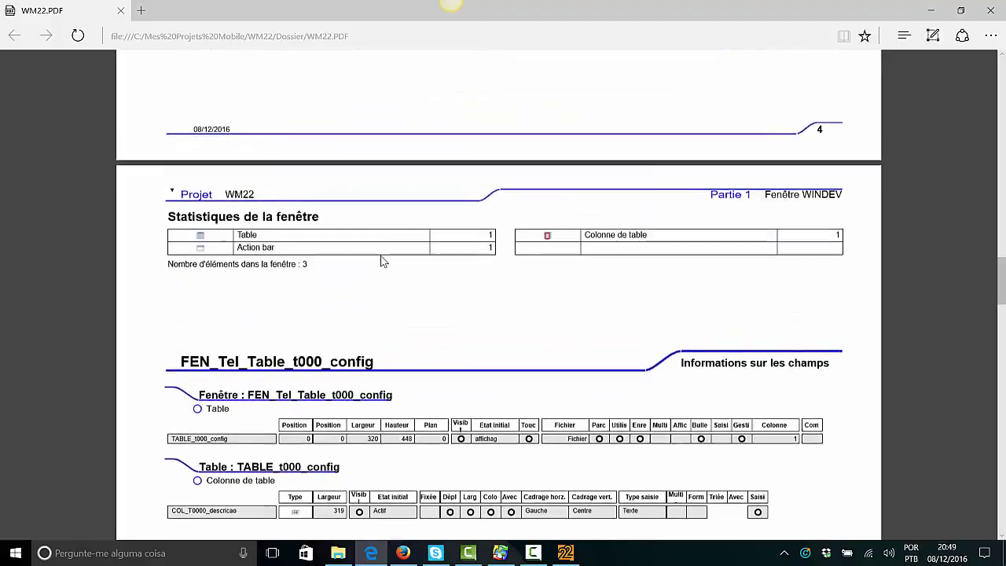
pyautogui.scroll(15, 383, 260)
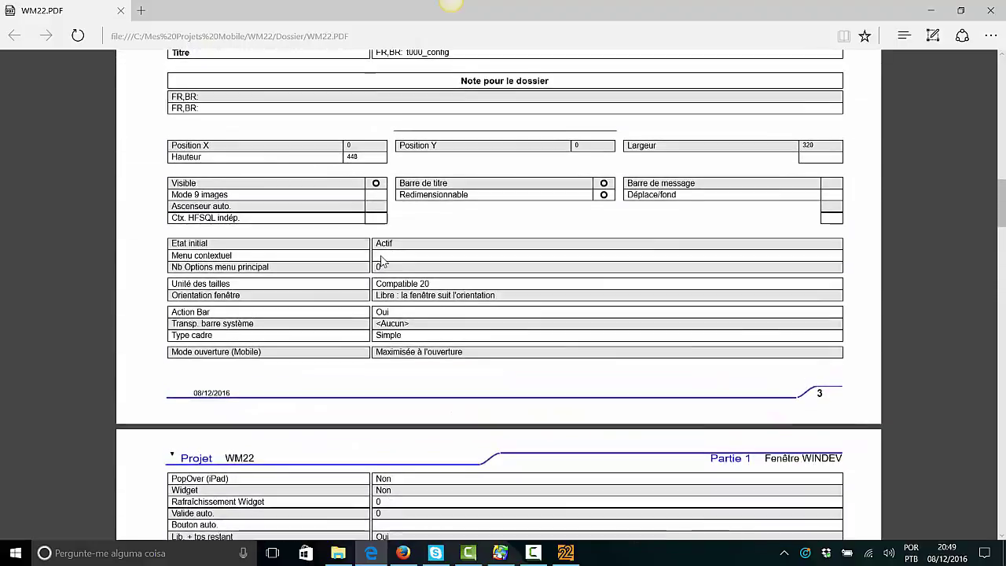
pyautogui.scroll(15, 382, 261)
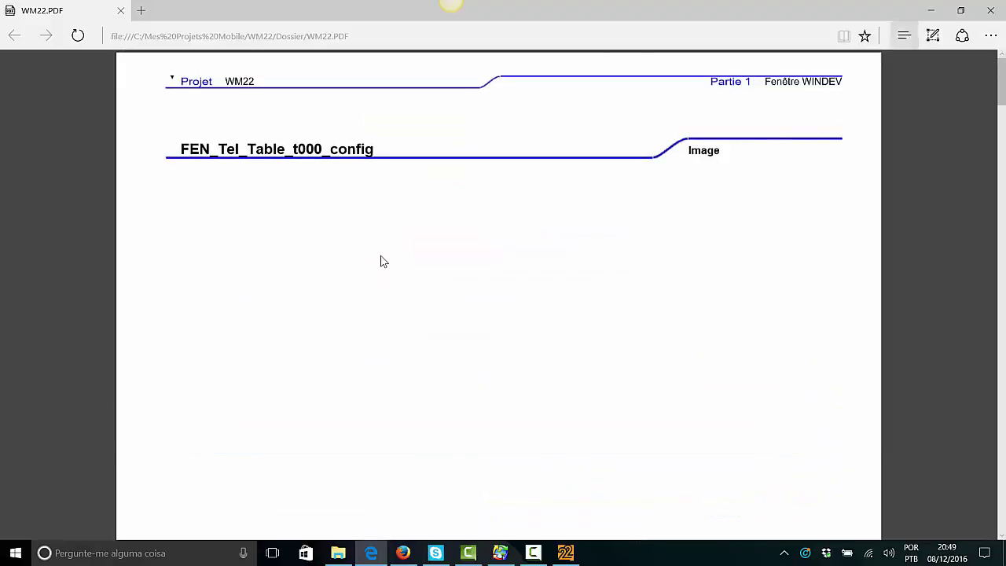
# Switch back to WINDEV Mobile and examine the available file and editing commands.
pyautogui.hotkey('alt', 'Tab')
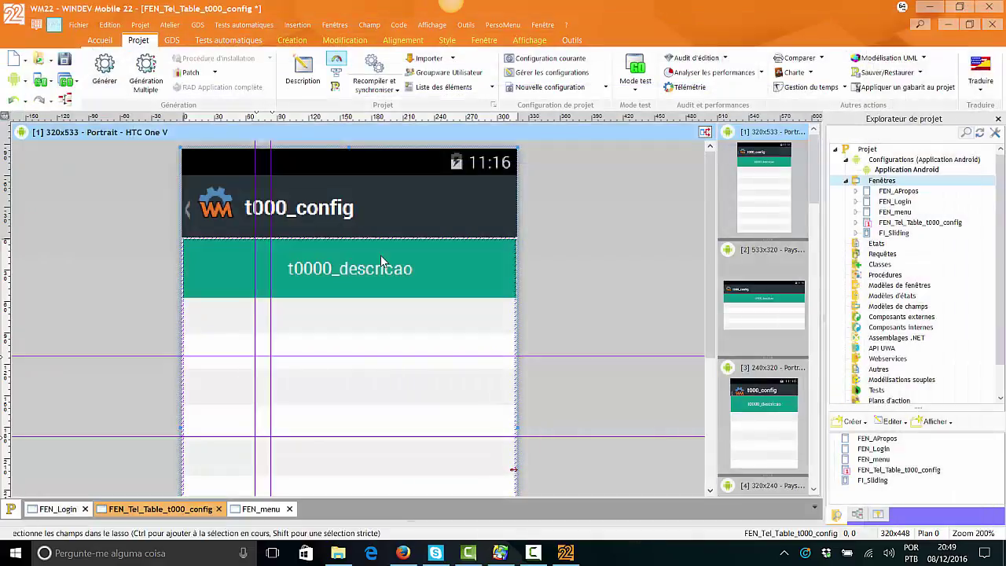
pyautogui.press('alt')
pyautogui.press('Left')
pyautogui.press('Left')
pyautogui.press('Left')
pyautogui.press('Left')
pyautogui.press('Left')
pyautogui.press('Down')
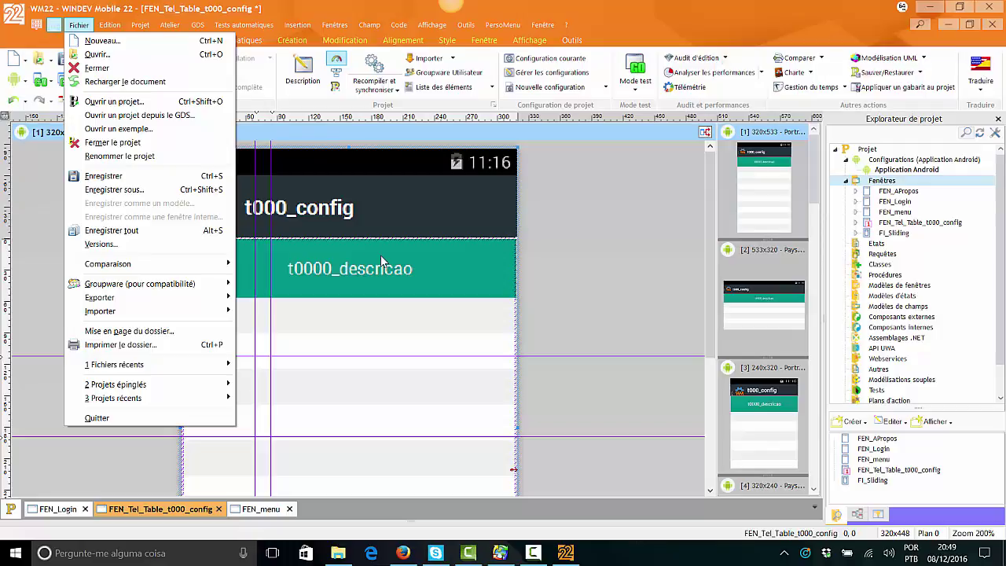
pyautogui.press('Right')
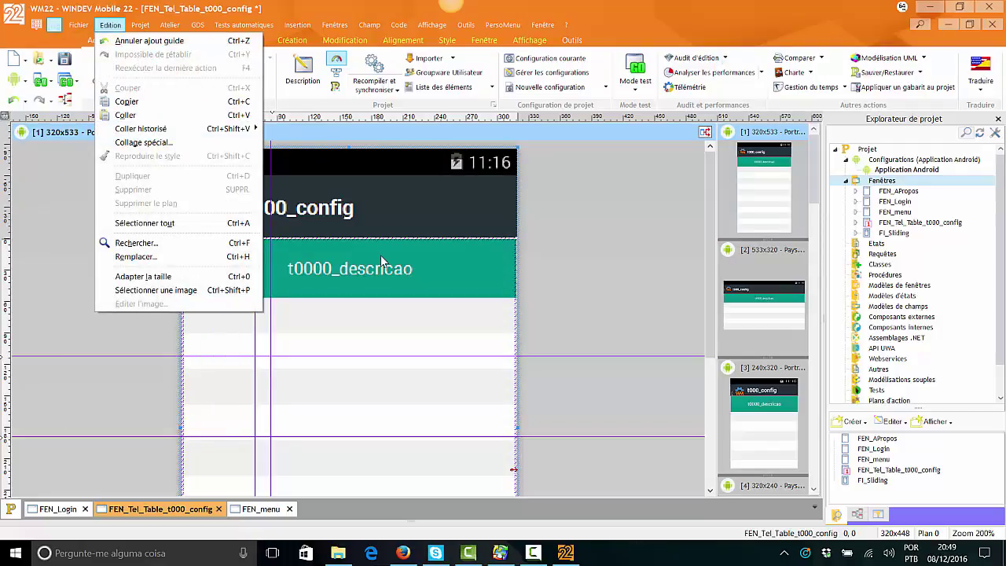
# Examine the project commands, from the project description and graph to the time-management (Gestion du temps) options.
pyautogui.press('Right')
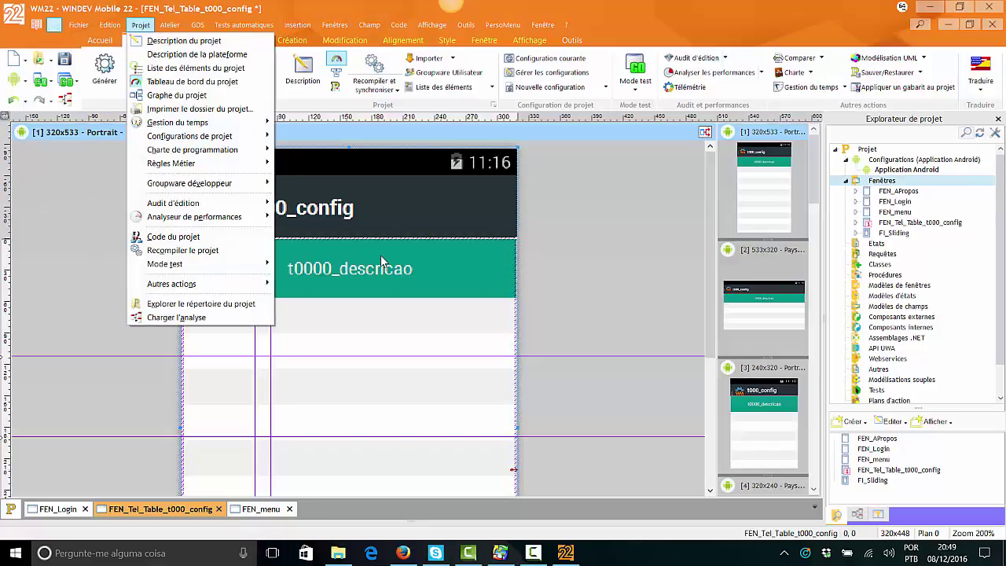
pyautogui.press('Down')
pyautogui.press('Down')
pyautogui.press('Down')
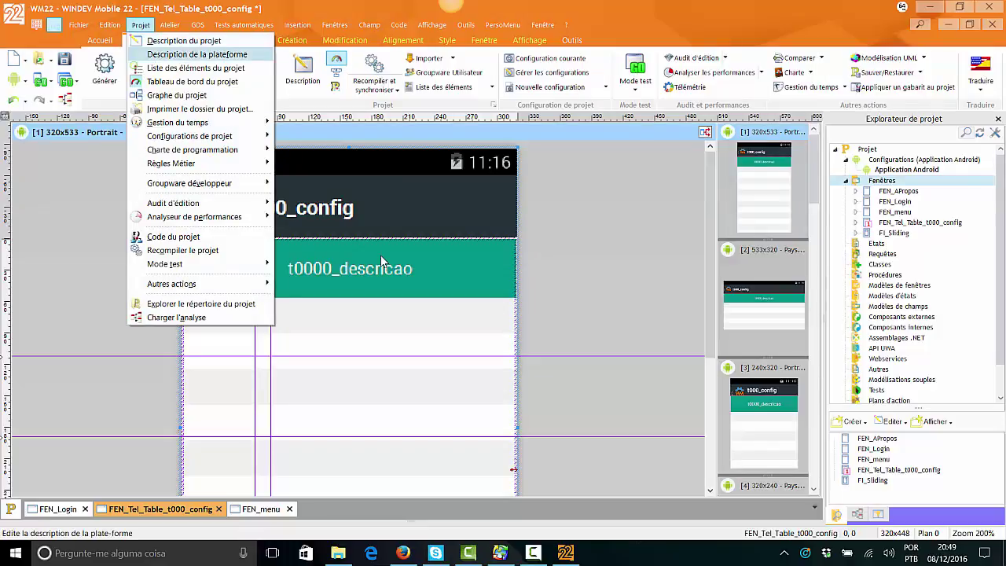
pyautogui.press('Down')
pyautogui.press('Down')
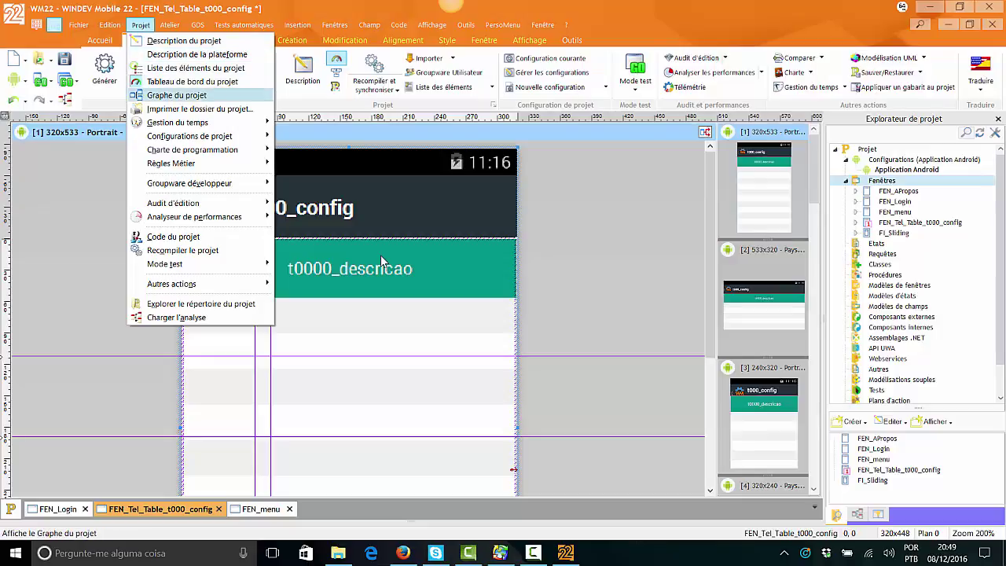
pyautogui.press('Up')
pyautogui.press('Down')
pyautogui.press('Down')
pyautogui.press('Down')
pyautogui.press('Right')
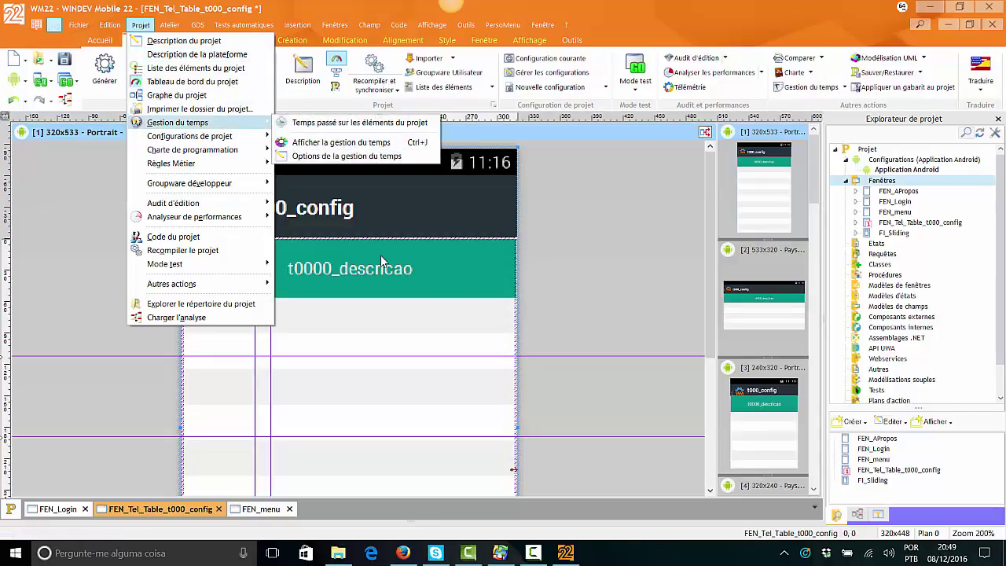
pyautogui.press('Left')
pyautogui.press('Up')
pyautogui.press('Up')
pyautogui.press('Up')
pyautogui.press('Up')
pyautogui.press('Up')
pyautogui.press('Up')
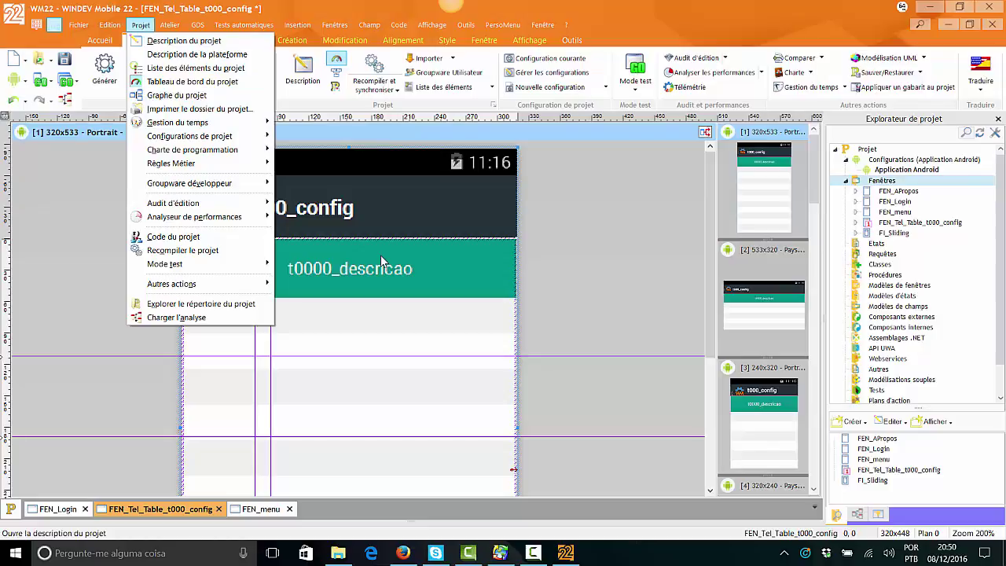
# Look through the application generation commands and start generating the iPhone/iPad application.
pyautogui.press('Right')
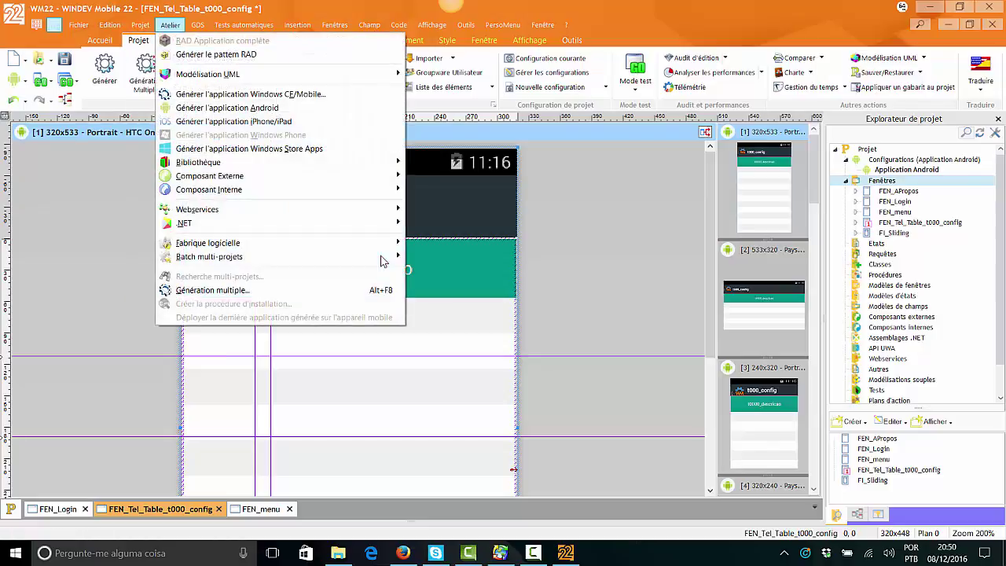
pyautogui.press('Down')
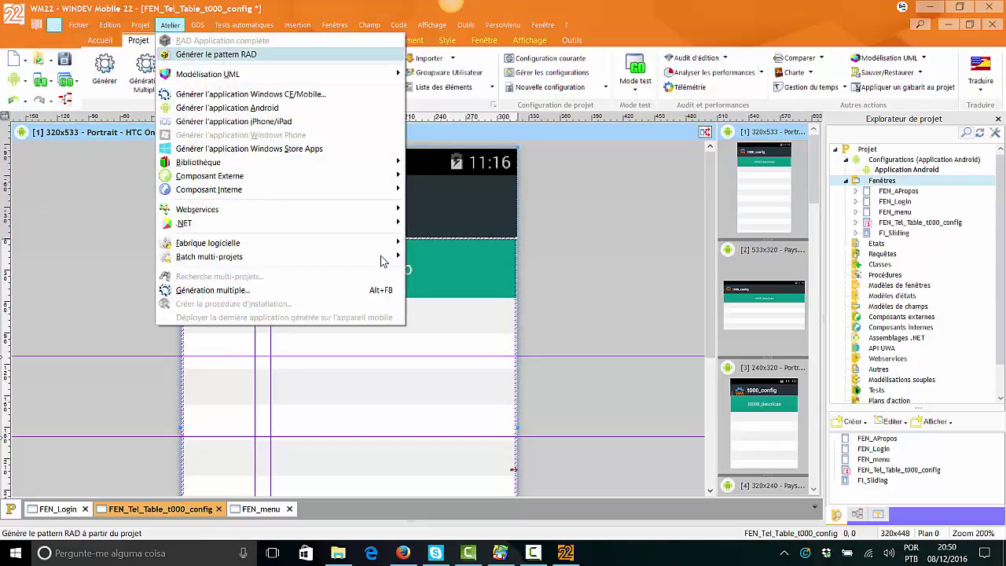
pyautogui.press('Down')
pyautogui.press('Down')
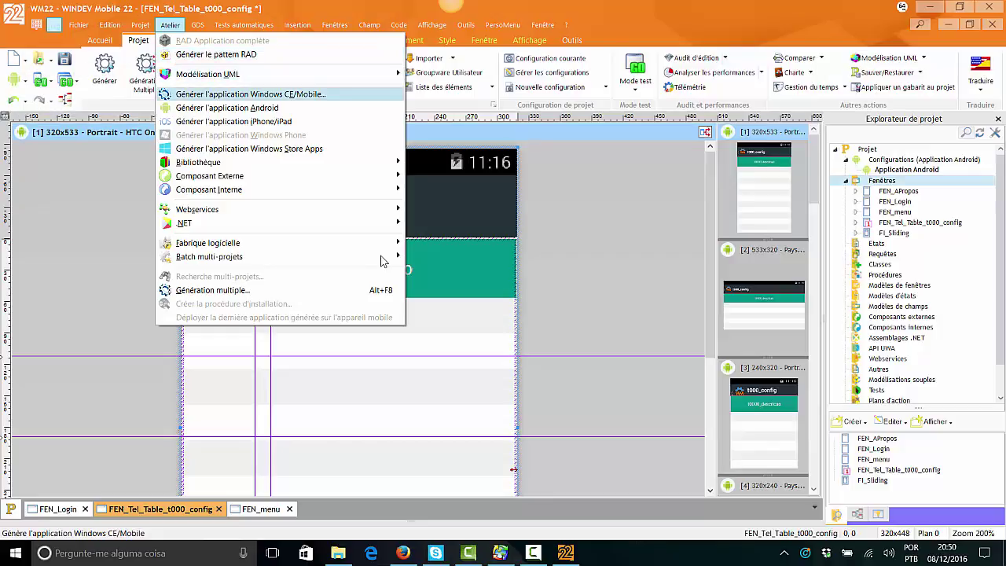
pyautogui.press('Down')
pyautogui.press('Down')
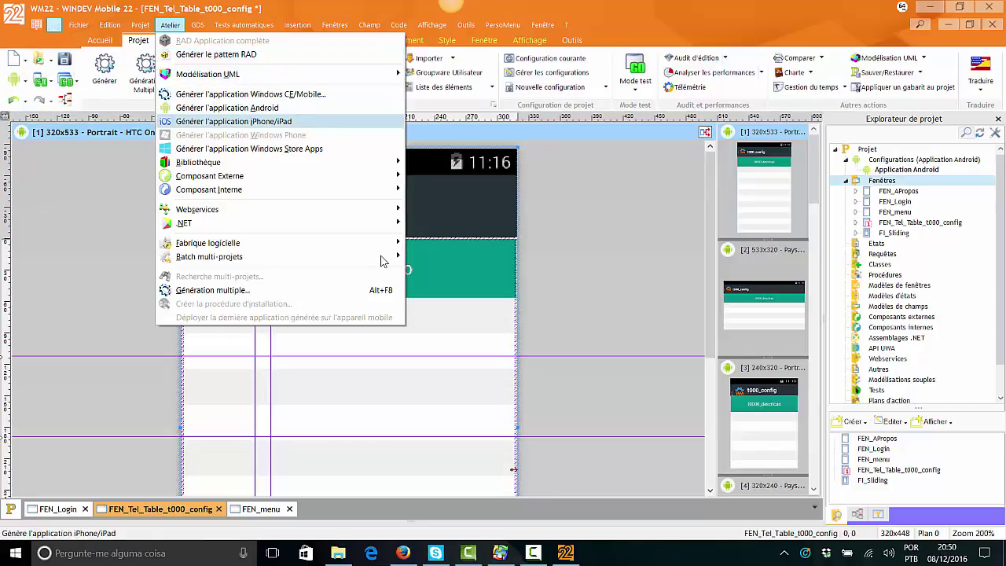
pyautogui.press('Return')
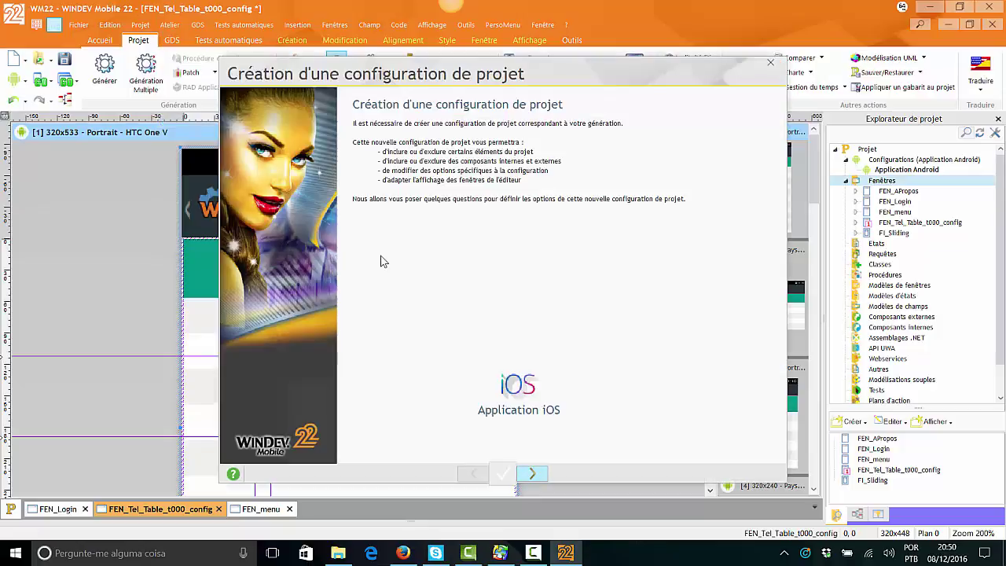
# Create an iOS project configuration for both iPhone and iPad, accepting the remaining default choices.
pyautogui.press('Return')
pyautogui.press('Return')
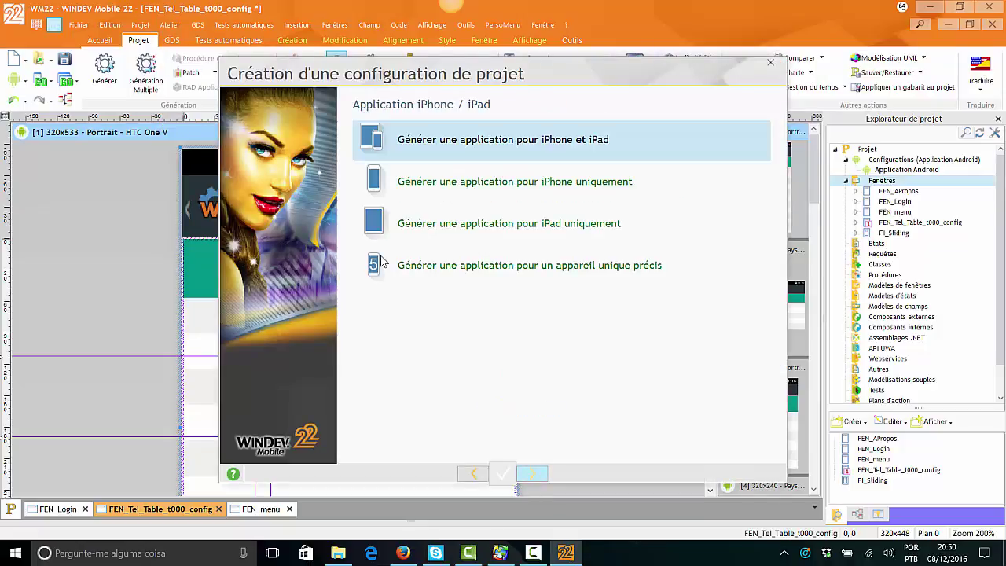
pyautogui.press('Return')
pyautogui.press('Return')
pyautogui.press('Return')
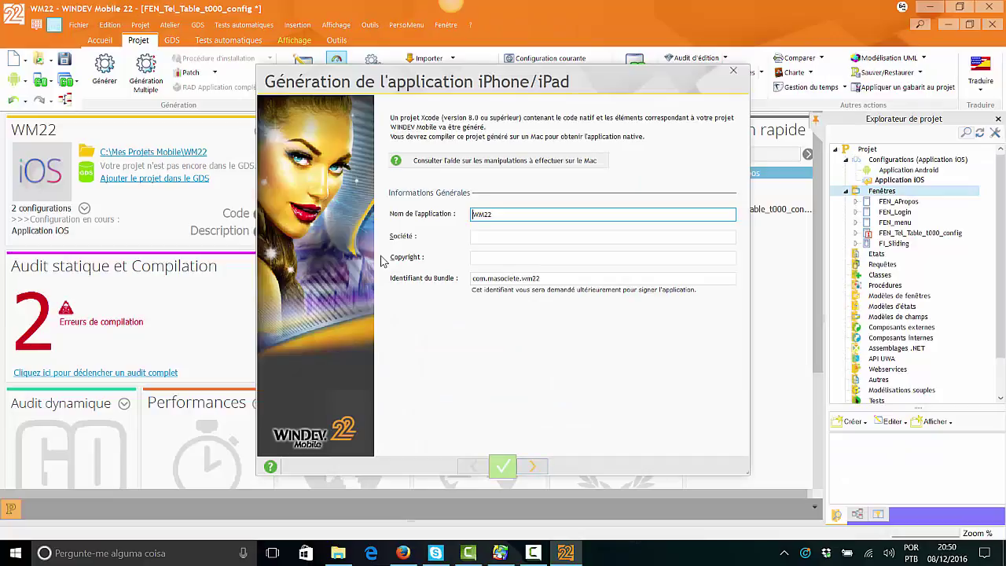
# Keep WM22 as the application name and com.masociete.wm22 as the bundle identifier, leaving the application icons empty.
pyautogui.press('Return')
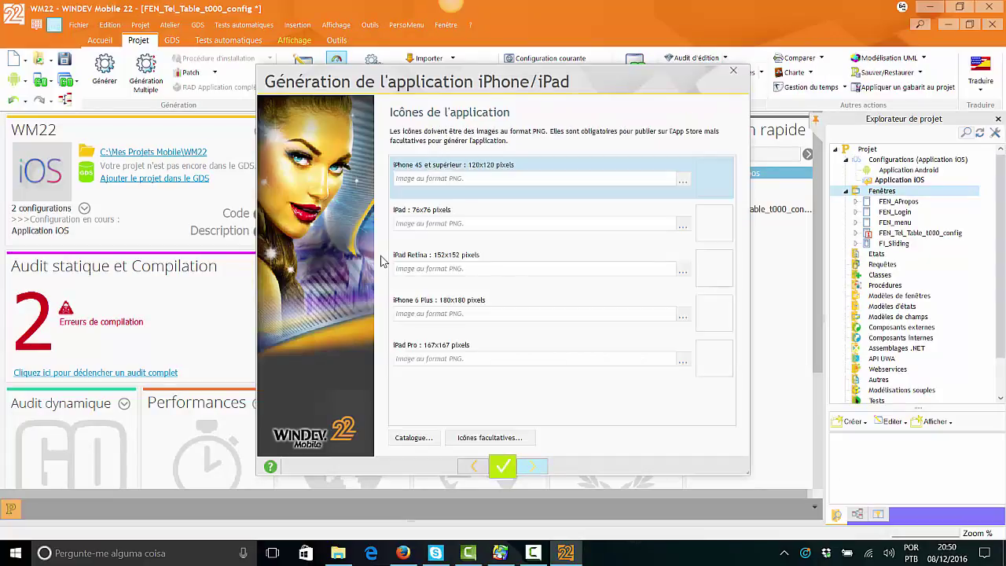
pyautogui.press('Return')
pyautogui.press('Return')
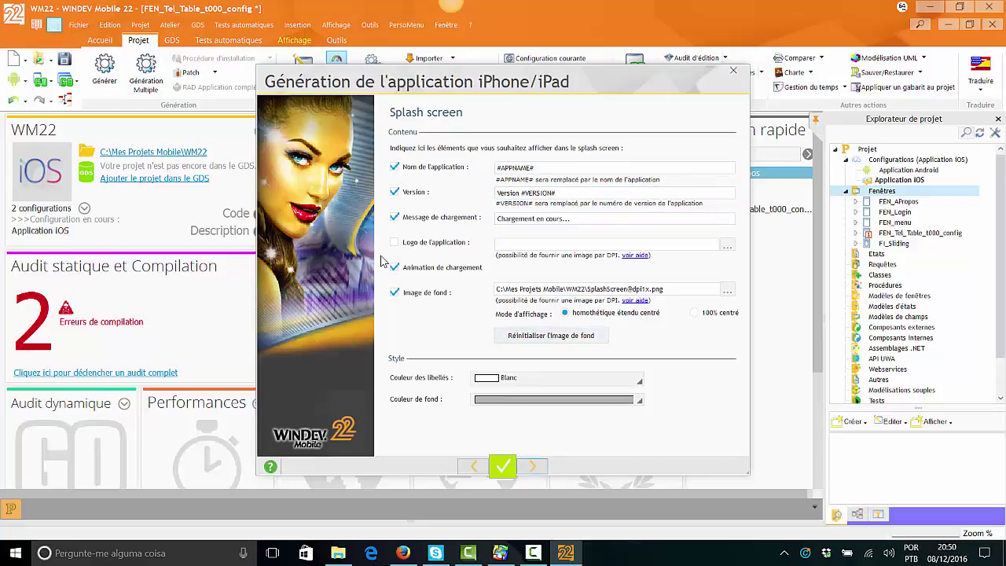
# Review the splash screen settings and accept the default texts, loading animation, background image and colours without an application logo.
pyautogui.press('Tab')
pyautogui.press('Tab')
pyautogui.press('Tab')
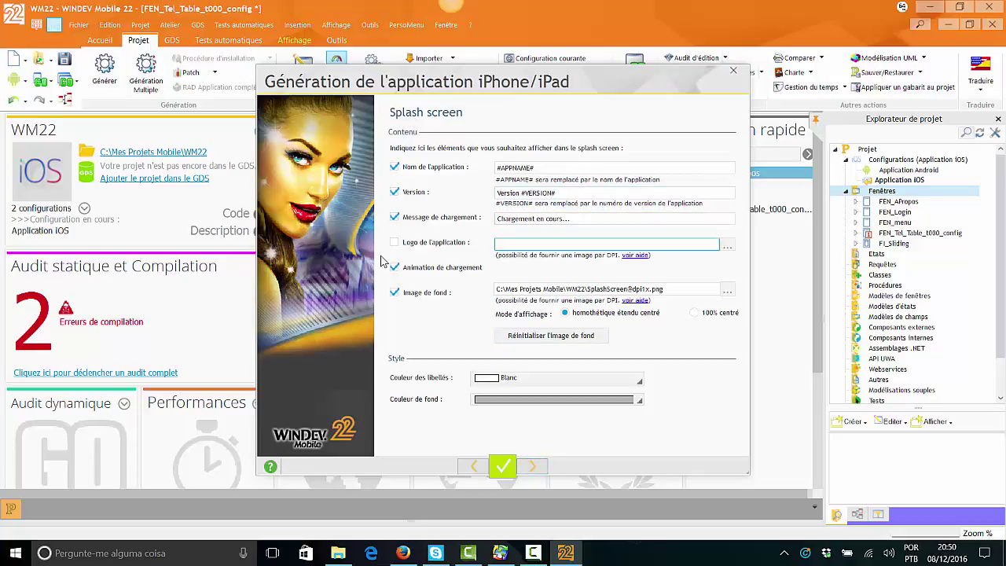
pyautogui.press('Tab')
pyautogui.press('Tab')
pyautogui.press('Tab')
pyautogui.press('Tab')
pyautogui.press('Return')
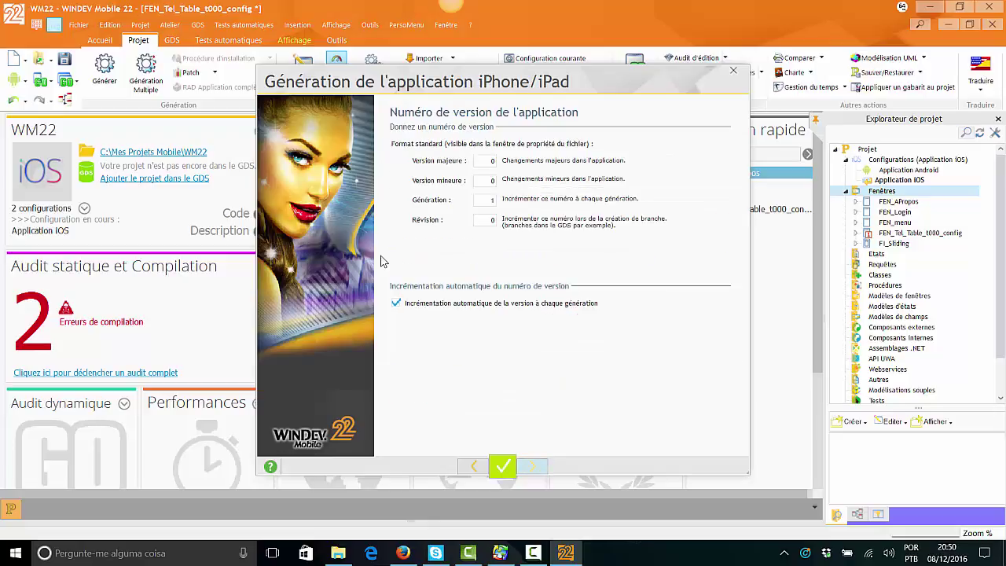
# Keep the default version number with automatic incrementing at each generation, and integrate no files into the executable.
pyautogui.press('Tab')
pyautogui.press('Tab')
pyautogui.press('Tab')
pyautogui.press('Return')
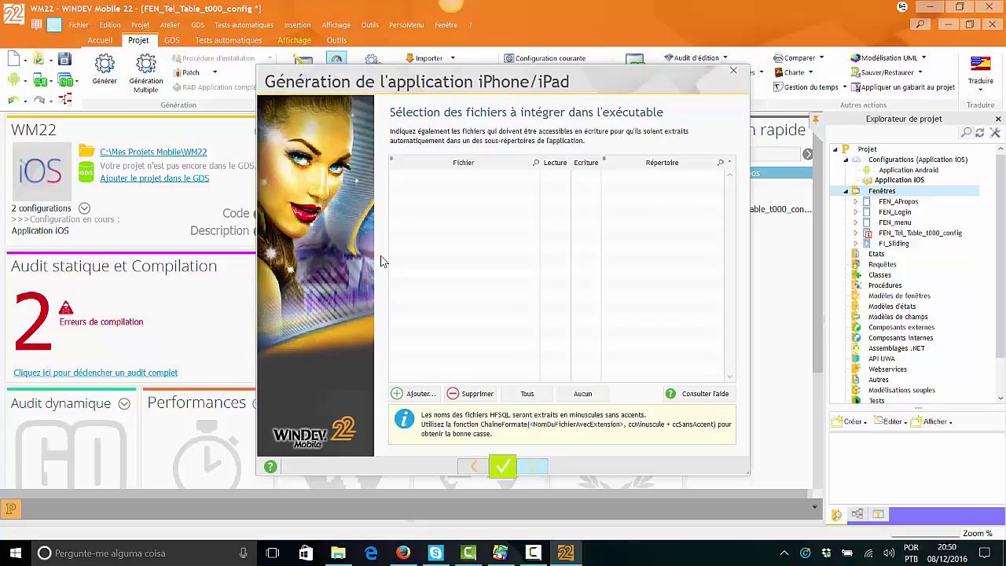
pyautogui.press('Return')
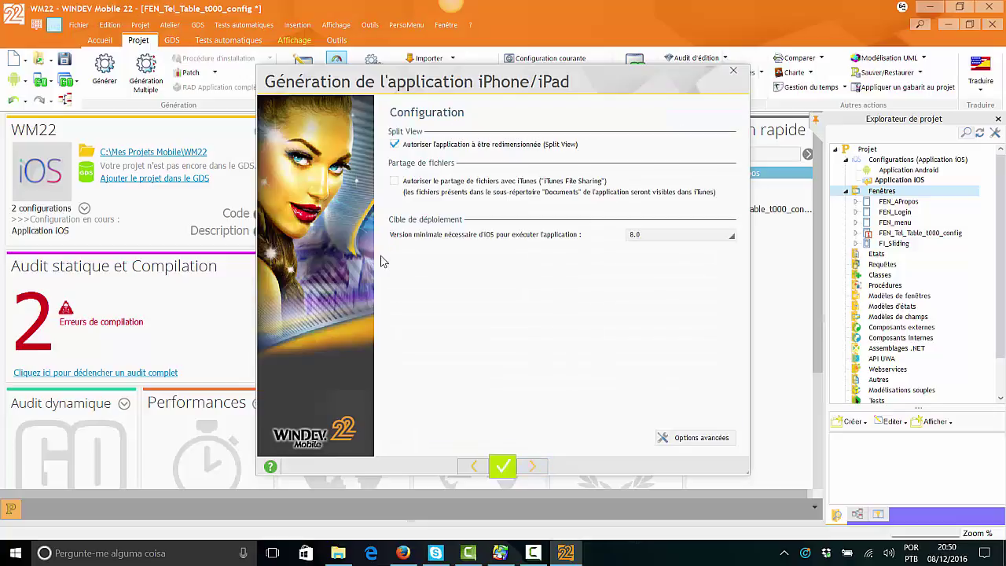
# Review the selectable minimum iOS versions and keep 8.0 as the deployment target.
pyautogui.press('Tab')
pyautogui.hotkey('alt', 'Down')
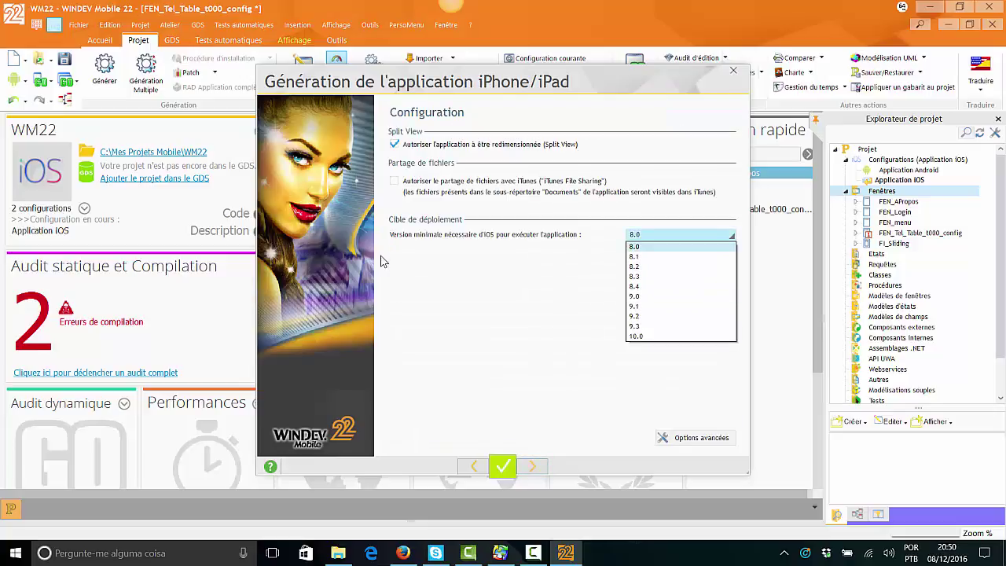
pyautogui.hotkey('alt', 'Down')
pyautogui.hotkey('alt', 'Down')
pyautogui.hotkey('alt', 'Down')
pyautogui.hotkey('alt', 'Down')
pyautogui.hotkey('alt', 'Down')
pyautogui.press('Tab')
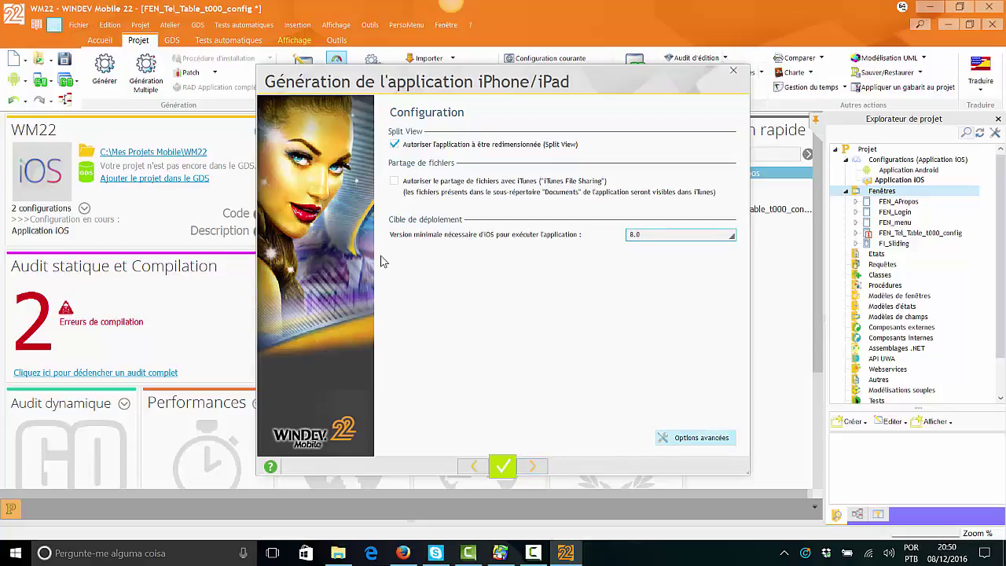
# Try allowing file sharing with iTunes, and switch the option back off.
pyautogui.press('Return')
pyautogui.press('Tab')
pyautogui.press('Return')
pyautogui.press('Tab')
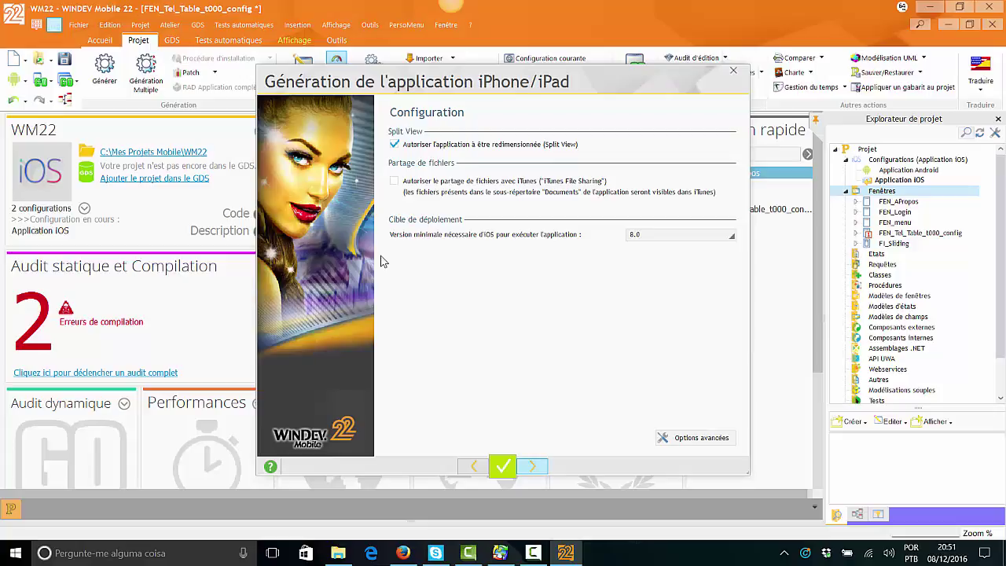
pyautogui.press('Tab')
pyautogui.press('space')
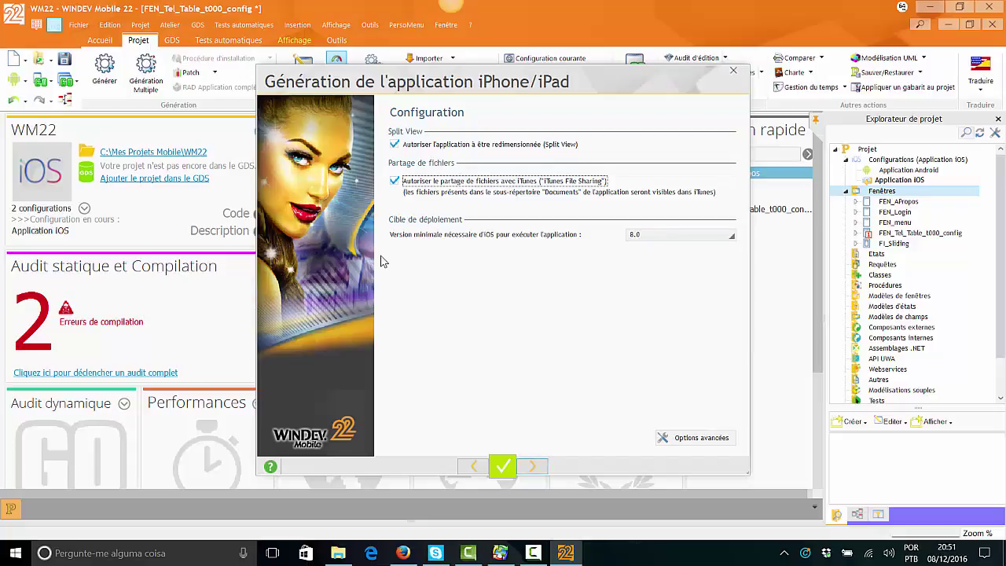
pyautogui.press('space')
pyautogui.press('Tab')
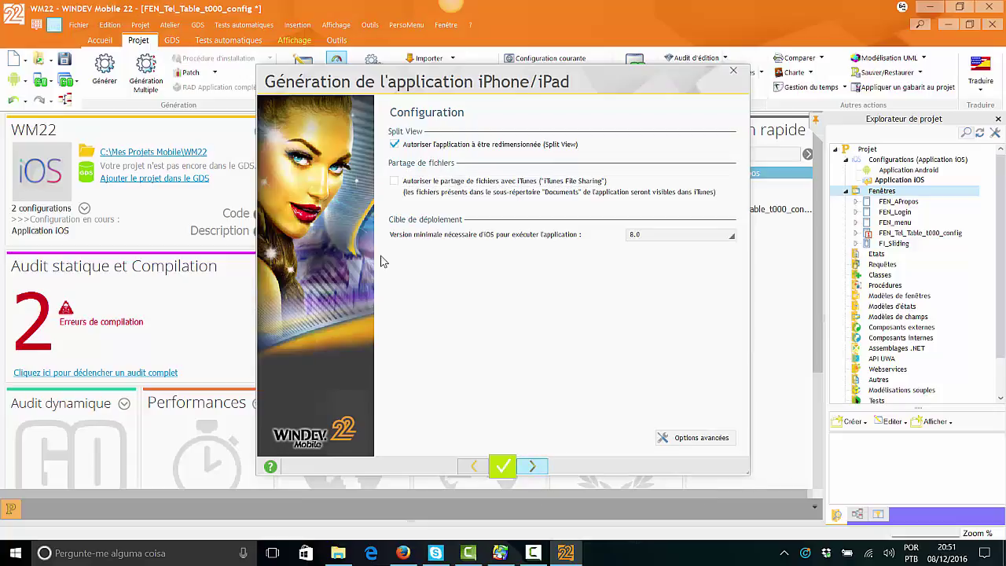
# Accept the configuration and keep automatic signature management with an empty App ID prefix.
pyautogui.press('Return')
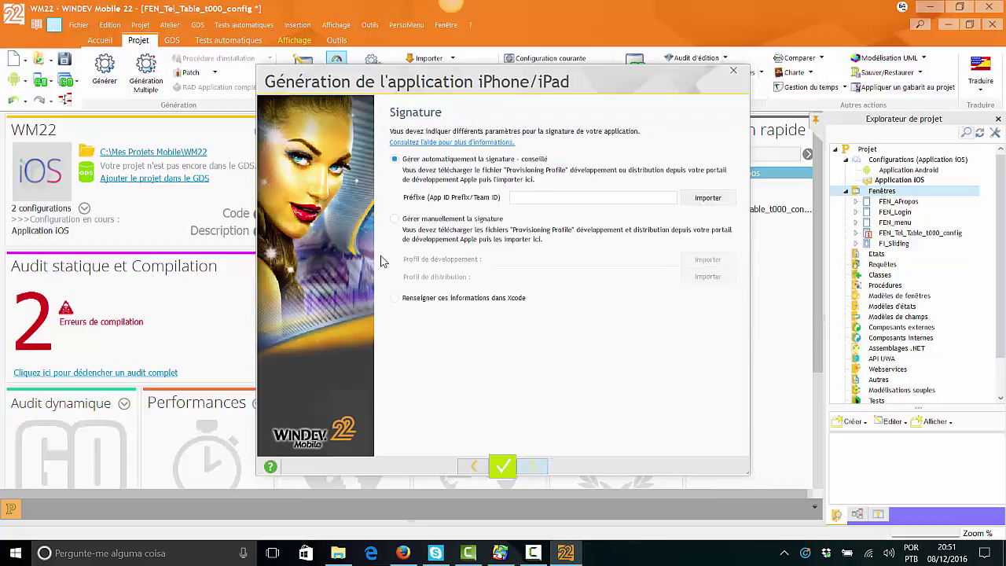
pyautogui.press('Tab')
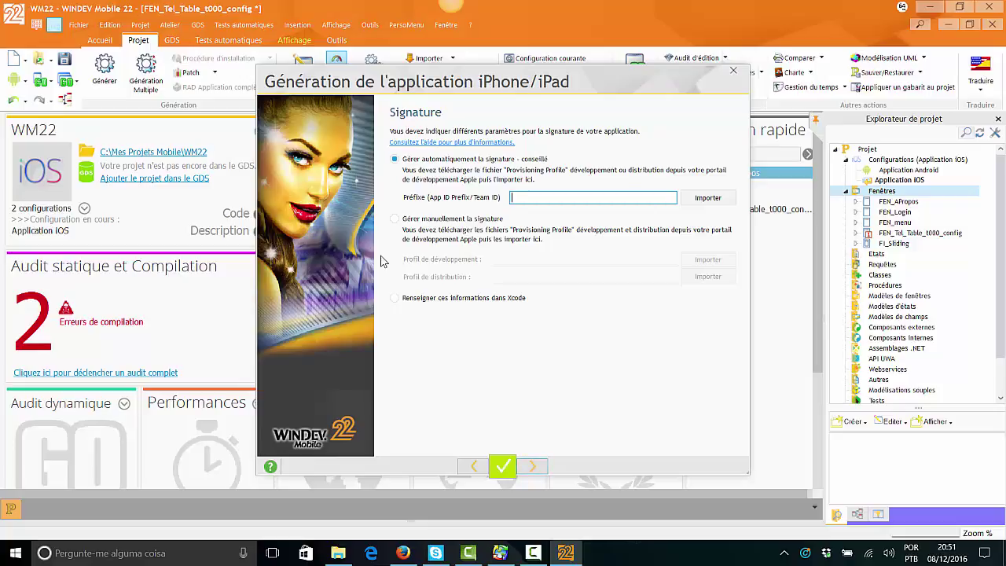
pyautogui.press('Return')
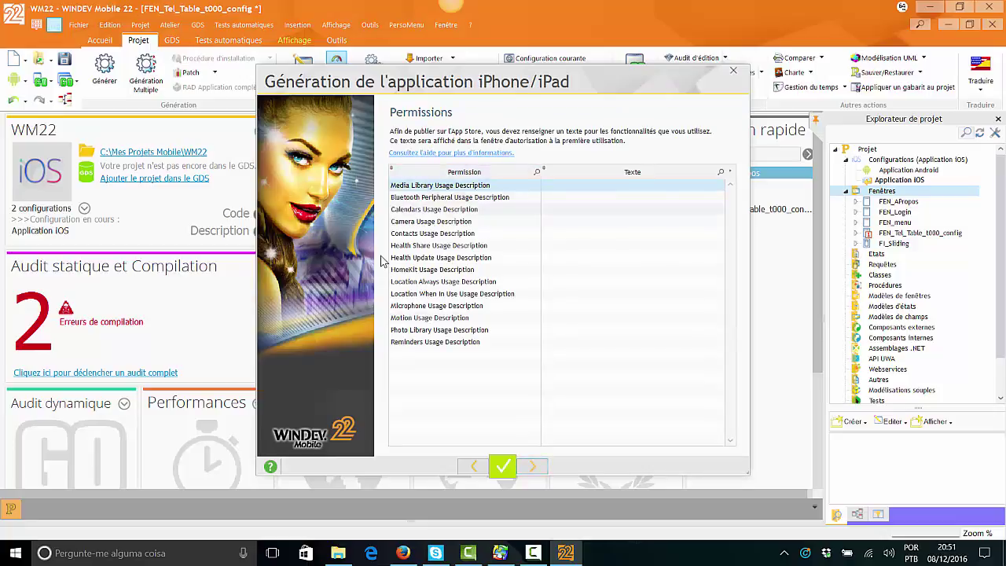
# Examine the list of iOS permission usage descriptions, from Media Library to Photo Library, without entering any texts.
pyautogui.press('Down')
pyautogui.press('Down')
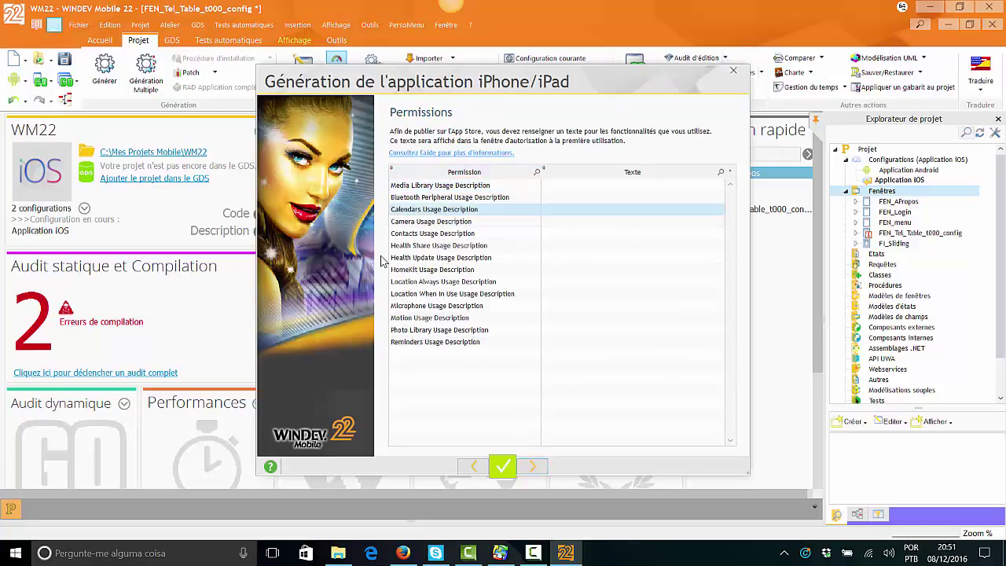
pyautogui.press('Down')
pyautogui.press('Down')
pyautogui.press('Down')
pyautogui.press('Down')
pyautogui.press('Down')
pyautogui.press('Down')
pyautogui.press('Down')
pyautogui.press('Down')
pyautogui.press('Down')
pyautogui.press('Down')
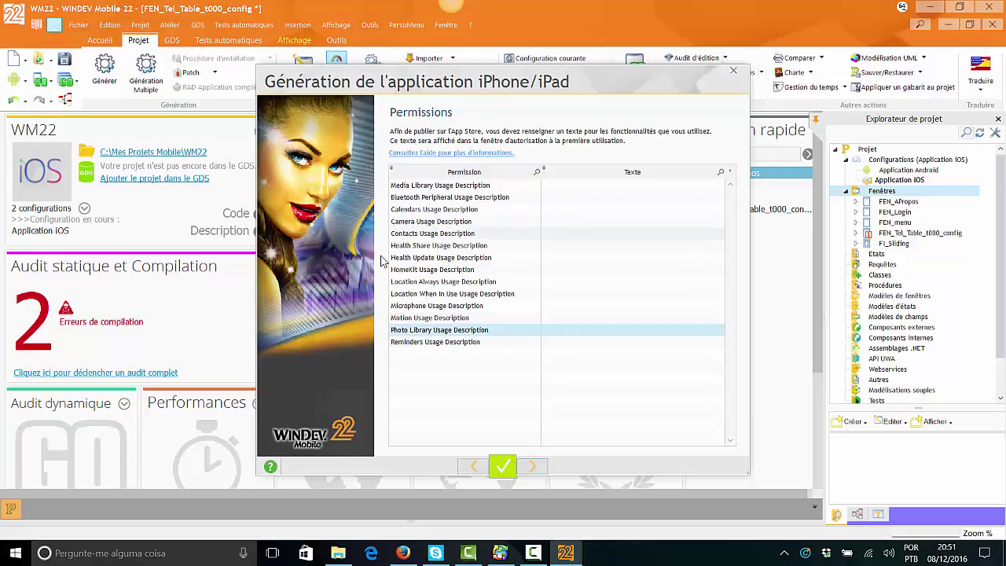
pyautogui.press('Up')
pyautogui.press('Up')
pyautogui.press('Up')
pyautogui.press('Up')
pyautogui.press('Up')
pyautogui.press('Up')
pyautogui.press('Up')
pyautogui.press('Up')
pyautogui.press('Up')
pyautogui.press('Up')
pyautogui.press('Down')
pyautogui.press('Down')
pyautogui.press('Down')
pyautogui.press('Down')
pyautogui.press('Down')
pyautogui.press('Down')
pyautogui.press('Down')
pyautogui.press('Down')
pyautogui.press('Down')
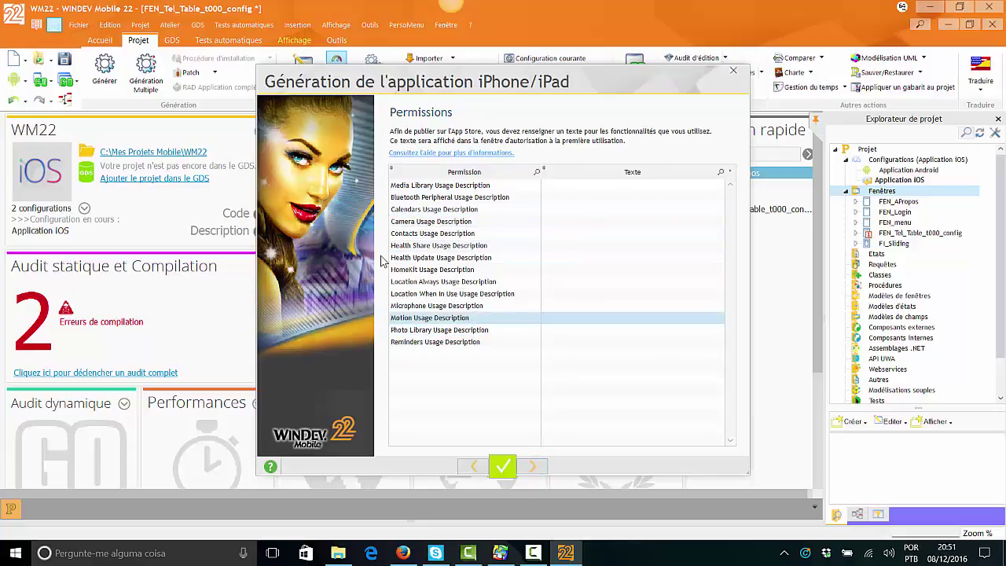
# Leave the permission texts empty, generate the Xcode project and open its generation directory.
pyautogui.press('Tab')
pyautogui.press('Return')
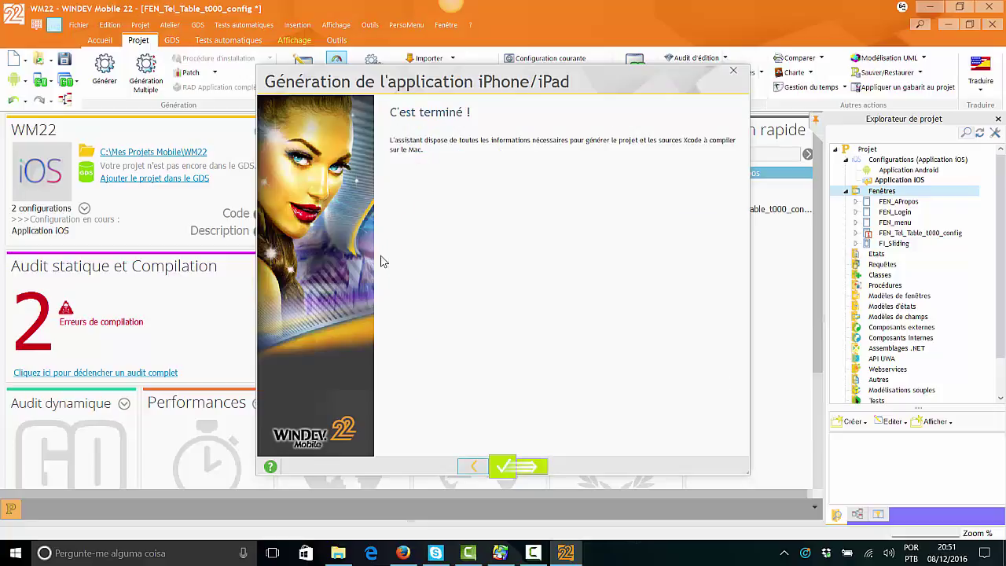
pyautogui.press('Return')
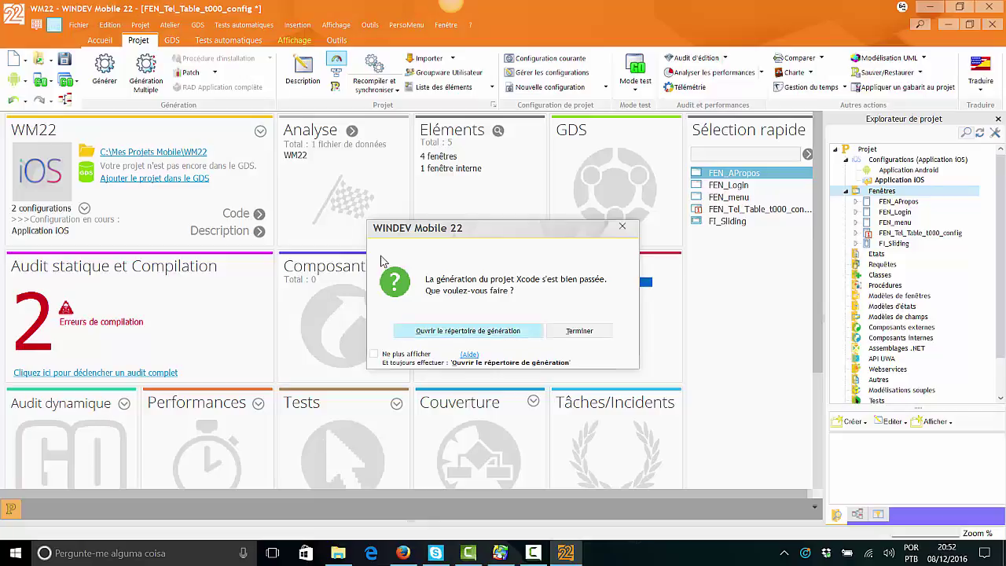
pyautogui.press('Return')
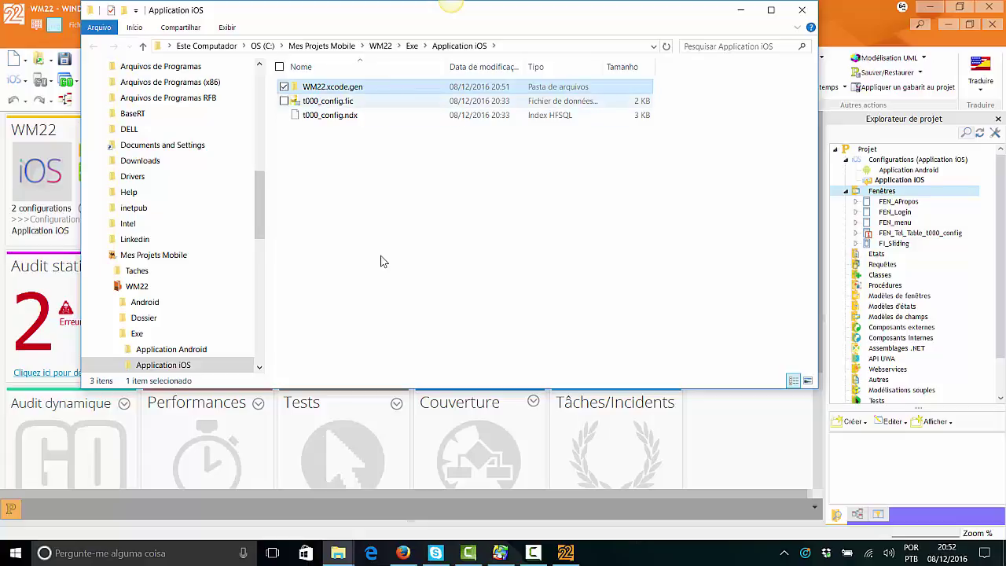
# Look into the generated WM22.xcode.gen folder, return to the Application iOS directory and close the file window.
pyautogui.press('Return')
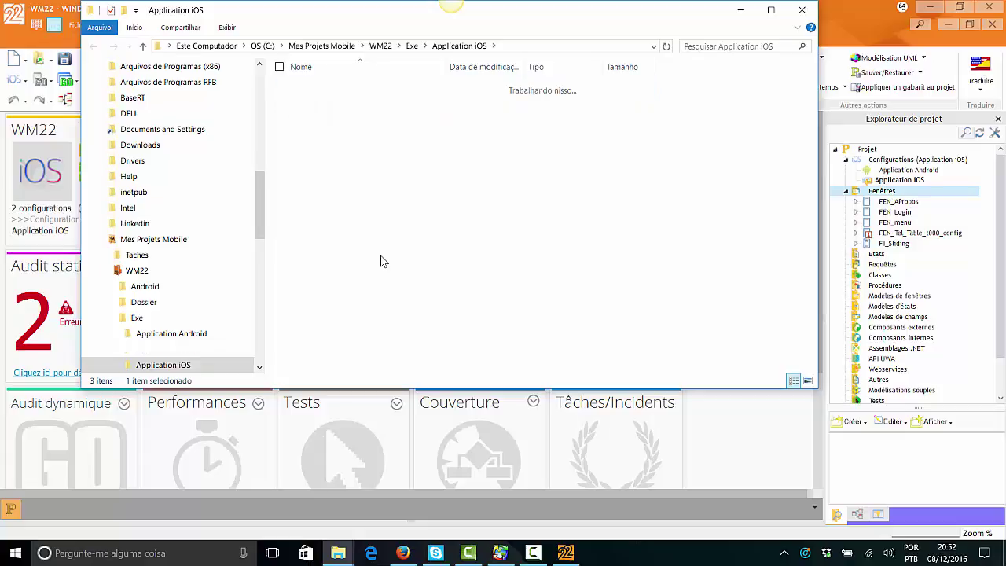
pyautogui.press('End')
pyautogui.hotkey('shift', 'Up')
pyautogui.hotkey('shift', 'Up')
pyautogui.press('BackSpace')
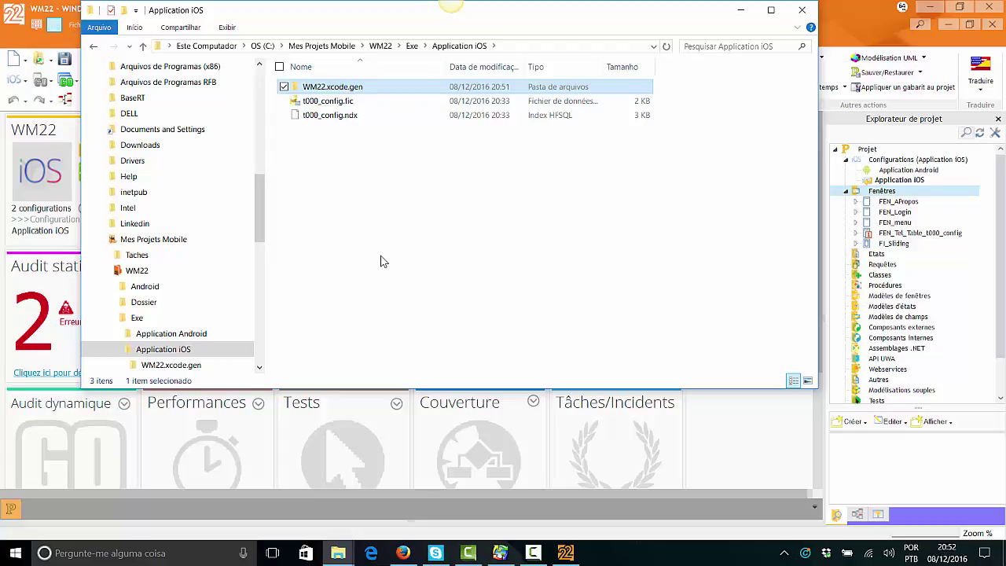
pyautogui.hotkey('alt', 'F4')
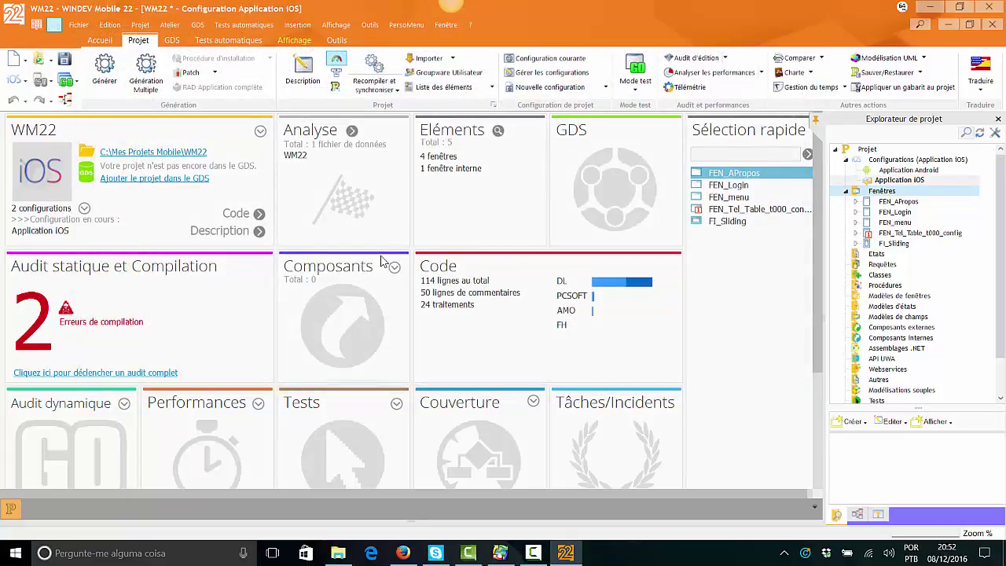
# Examine the general, elements and telemetry settings in the Application iOS configuration's description, then close it.
pyautogui.hotkey('shift', 'F10')
pyautogui.press('Down')
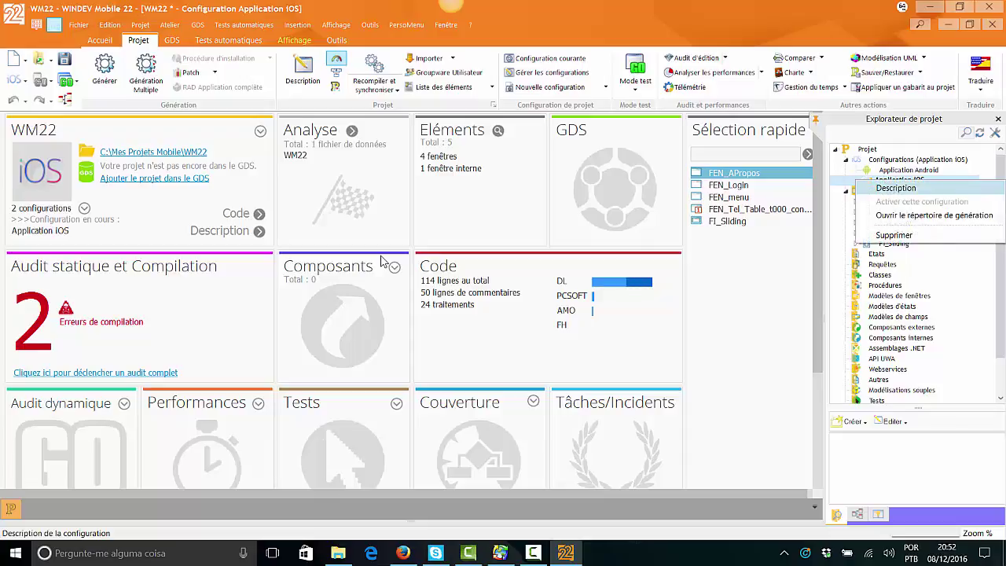
pyautogui.press('Return')
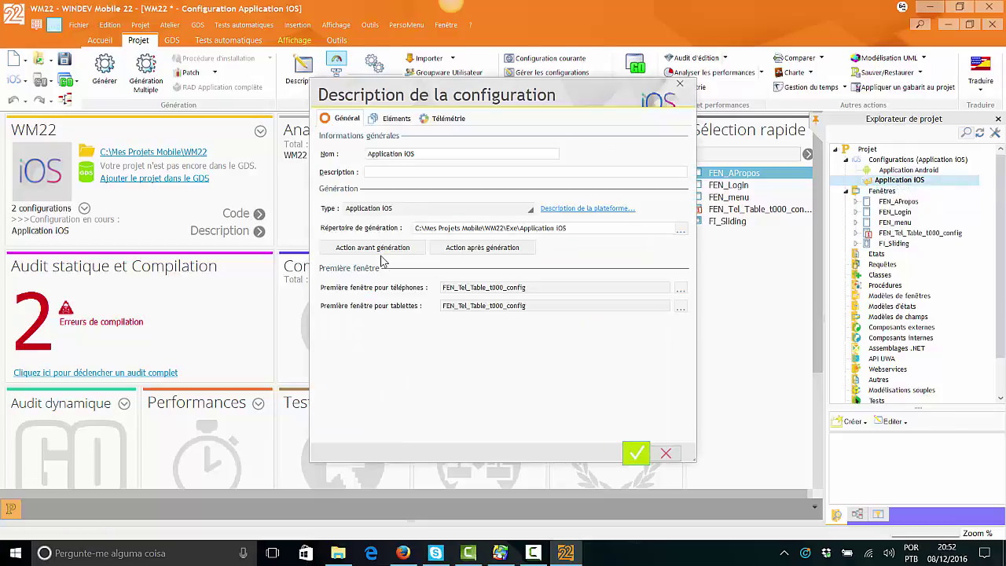
pyautogui.hotkey('ctrl', 'Tab')
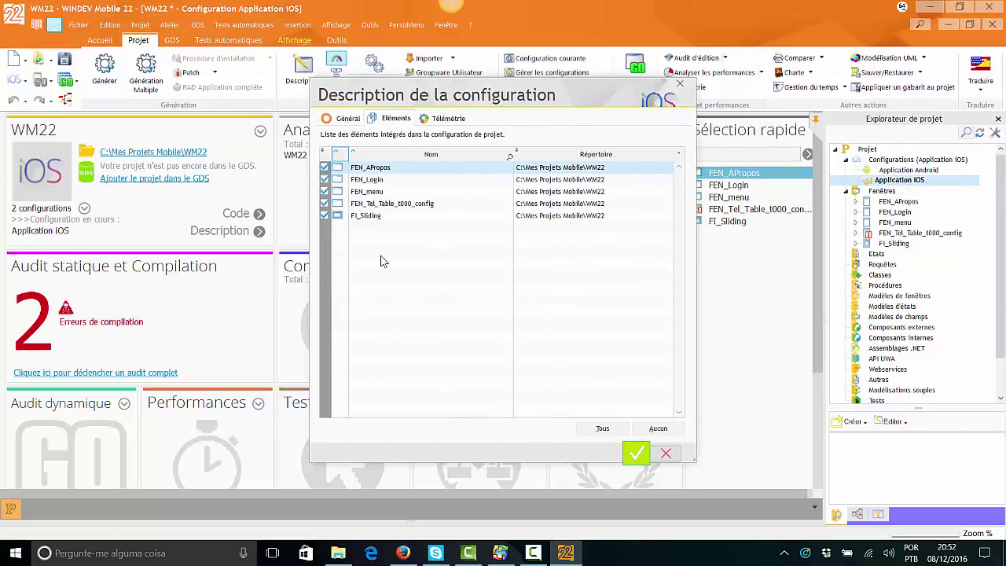
pyautogui.hotkey('ctrl', 'Tab')
pyautogui.hotkey('ctrl', 'Tab')
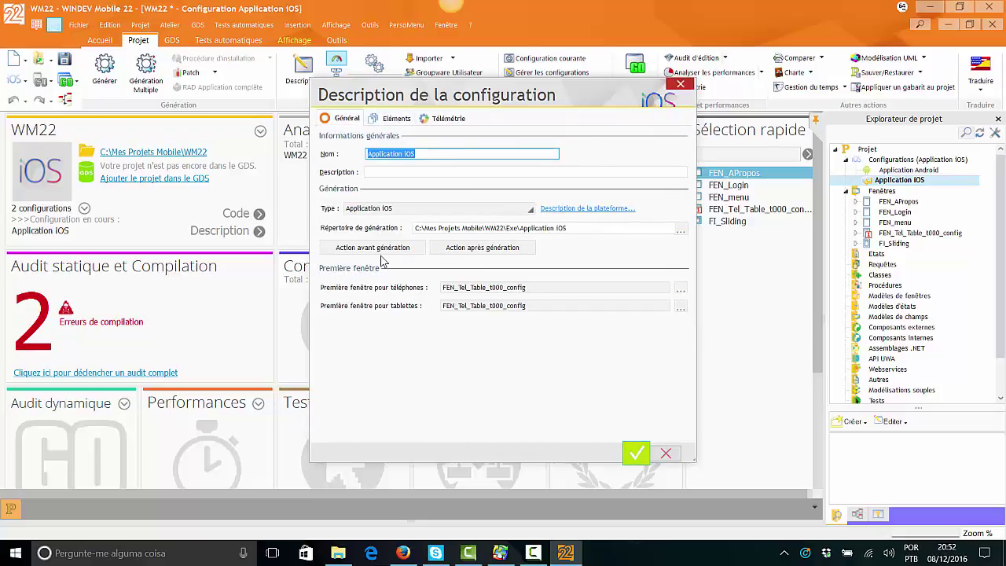
pyautogui.press('Return')
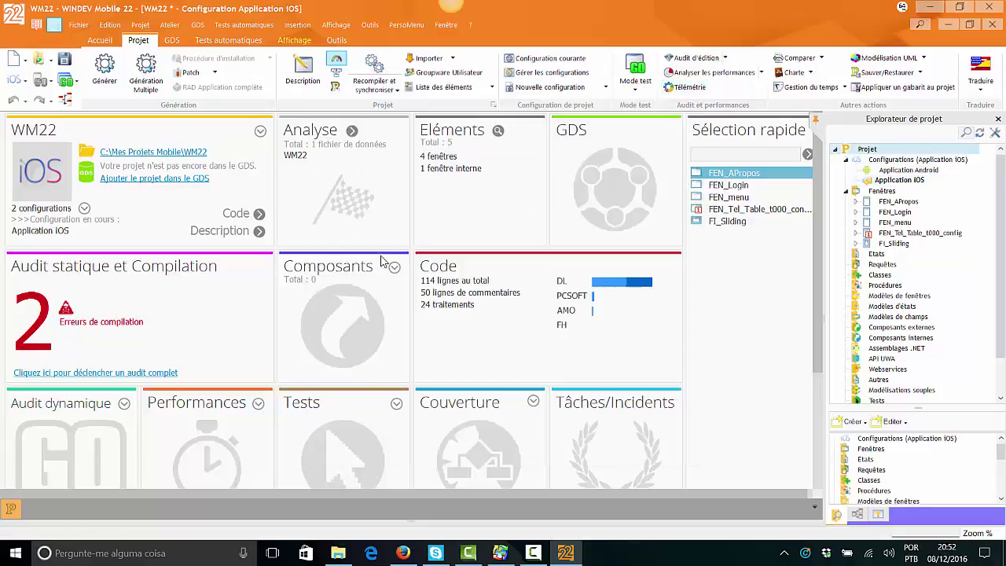
# Open the current platform description from the WM22 project description, and add the iPhone 5 and iPhone 4 platforms.
pyautogui.hotkey('shift', 'F10')
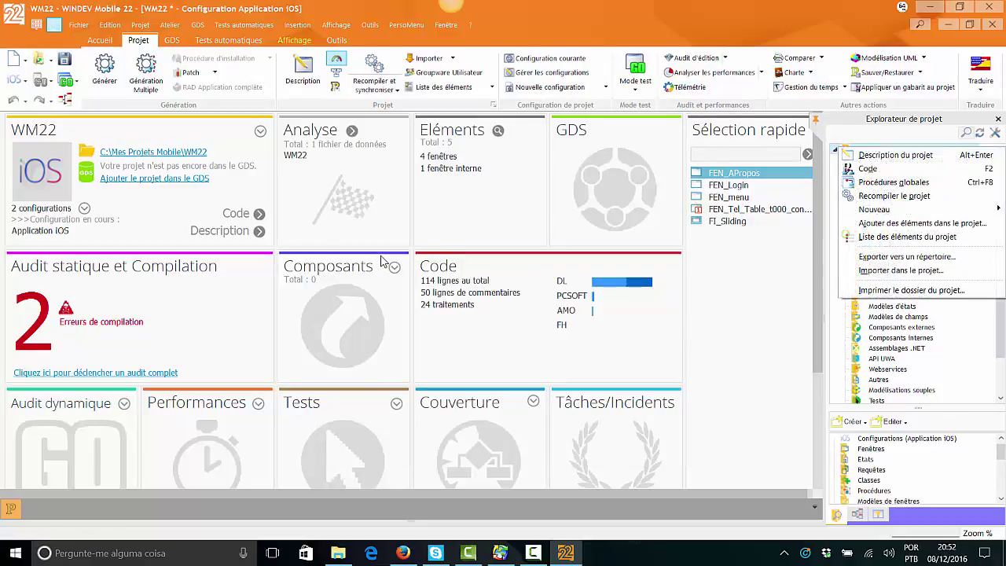
pyautogui.press('Down')
pyautogui.press('Return')
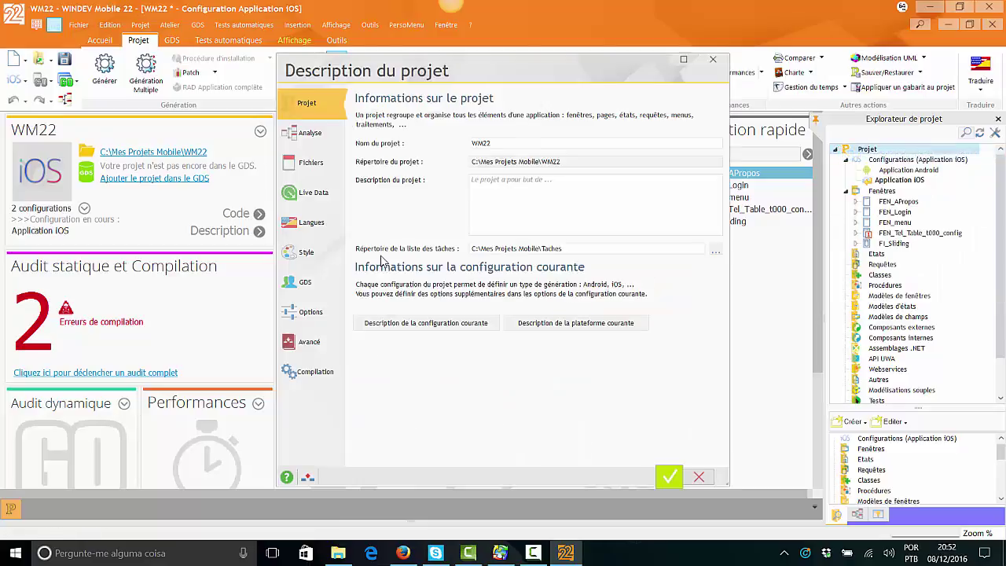
pyautogui.press('Return')
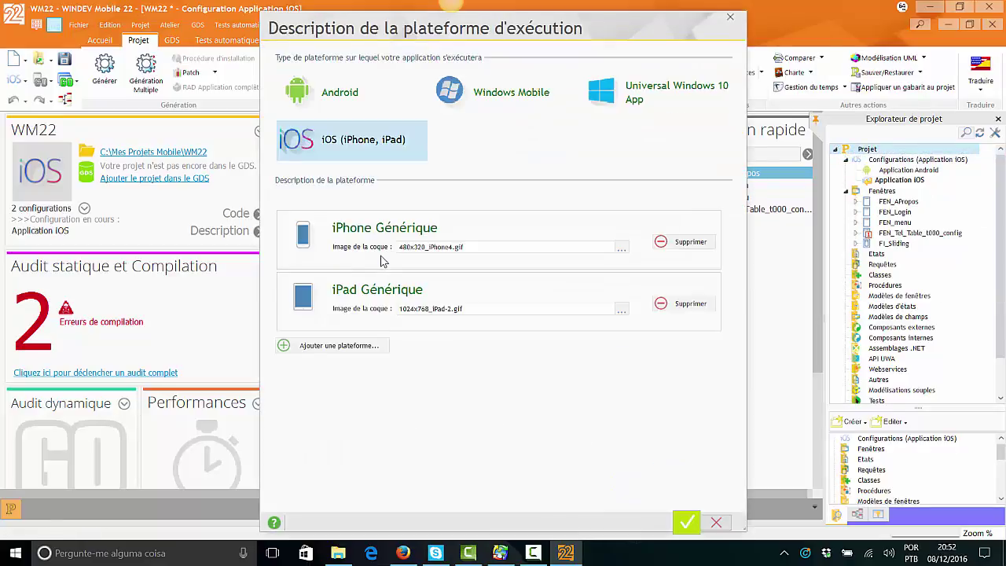
pyautogui.press('Return')
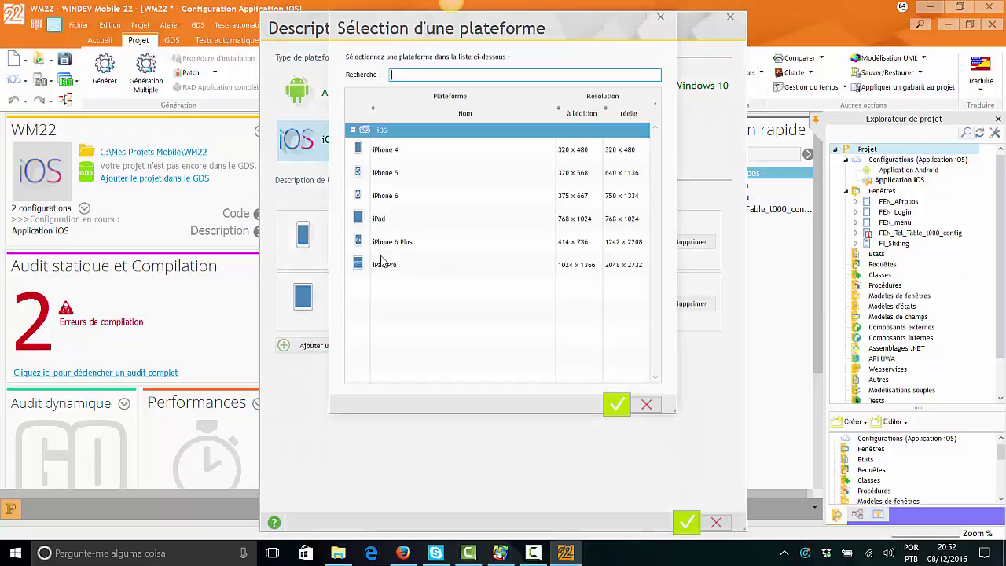
pyautogui.click(382, 264)
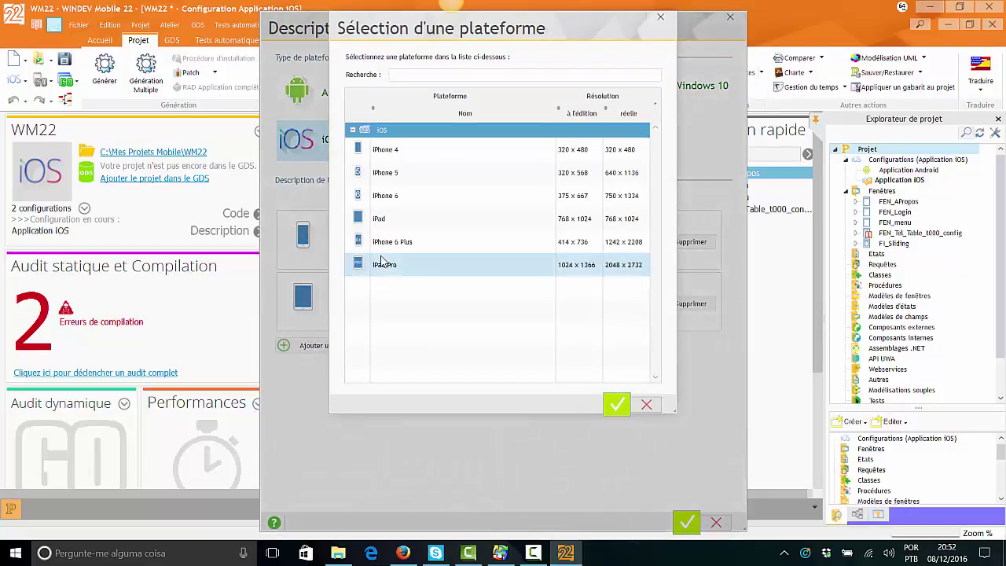
pyautogui.press('Home')
pyautogui.press('Down')
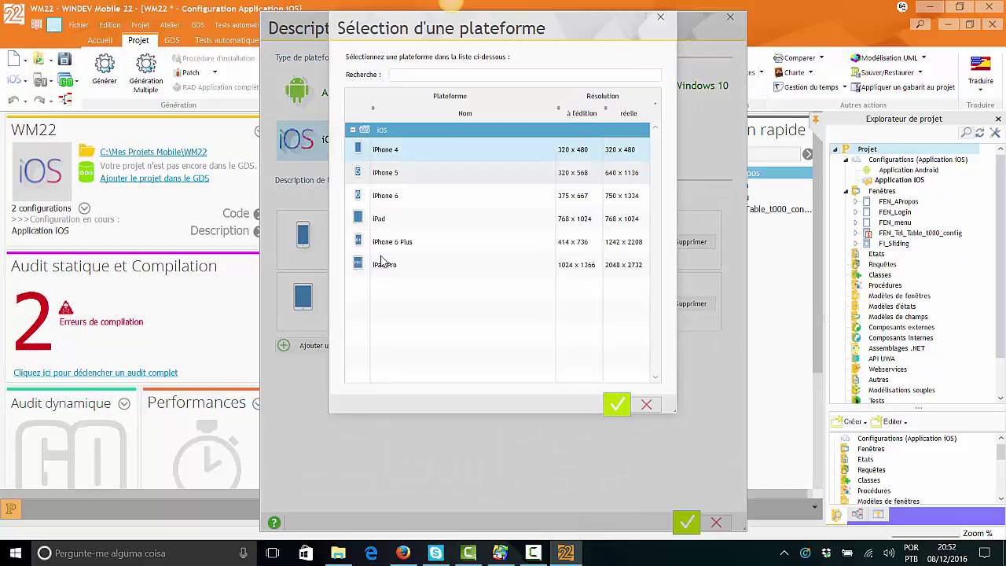
pyautogui.press('Escape')
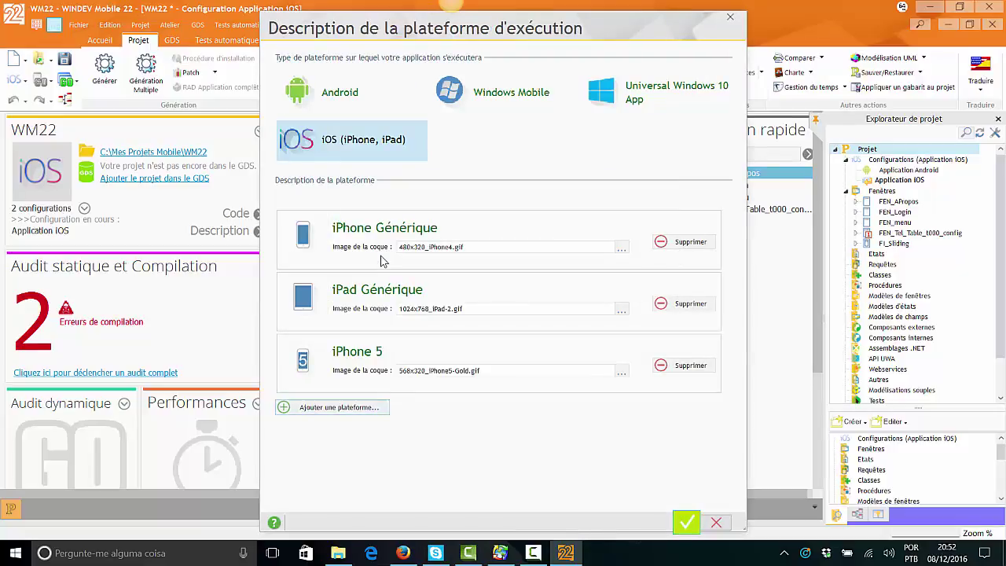
pyautogui.press('Return')
pyautogui.press('Return')
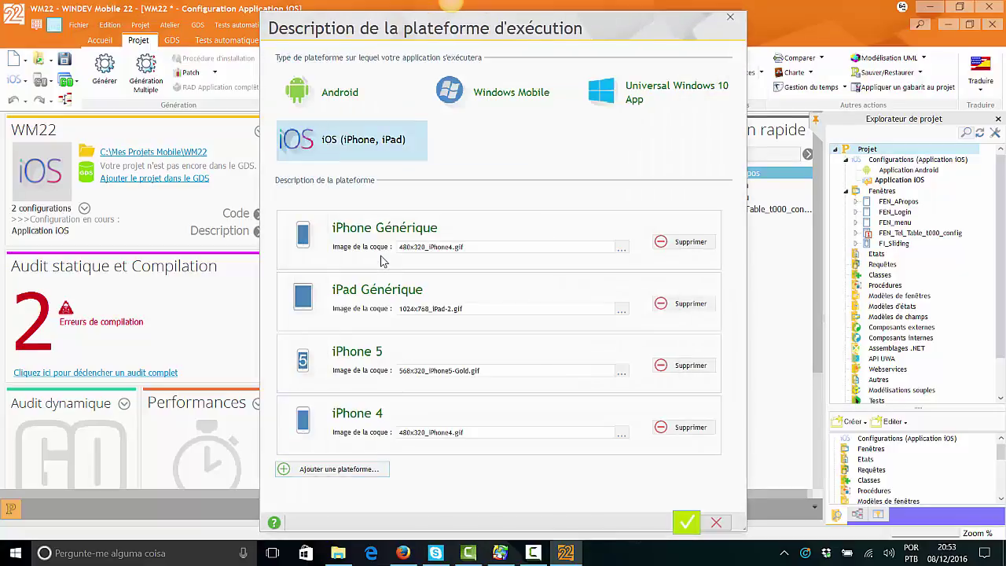
# Add the iPhone 6, iPad, iPhone 6 Plus and iPad Pro platforms, and accept the platform and project descriptions.
pyautogui.press('Return')
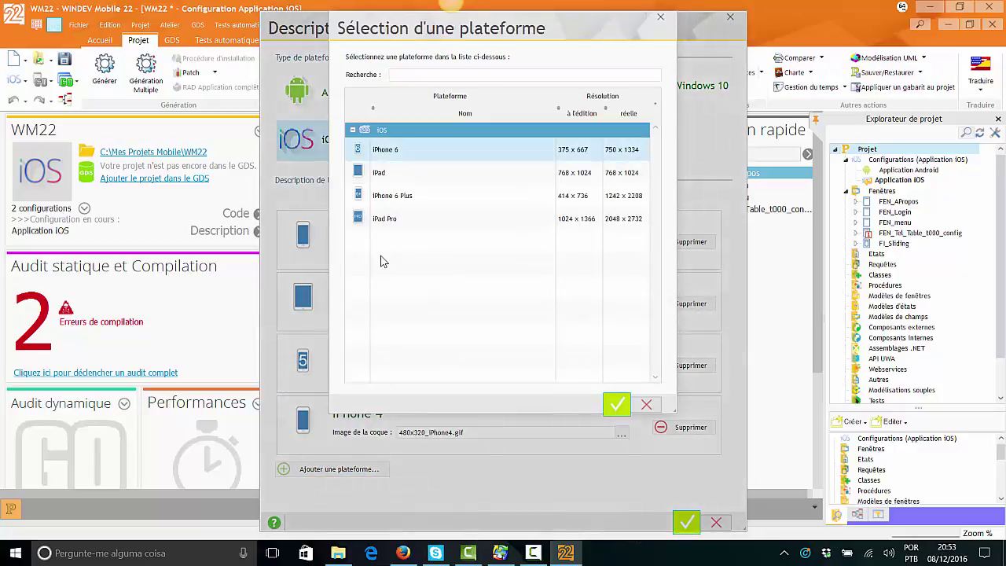
pyautogui.press('Return')
pyautogui.press('Return')
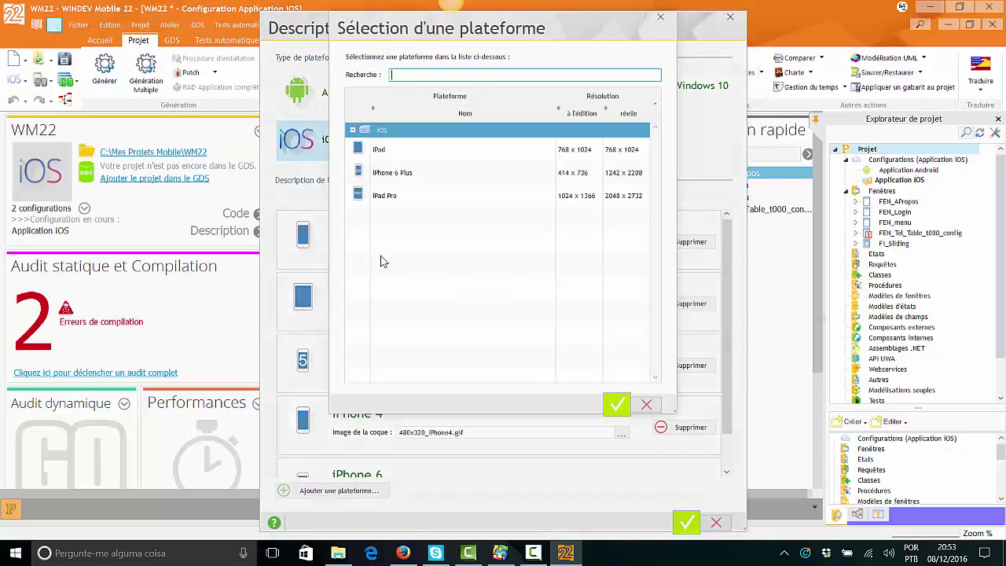
pyautogui.press('Escape')
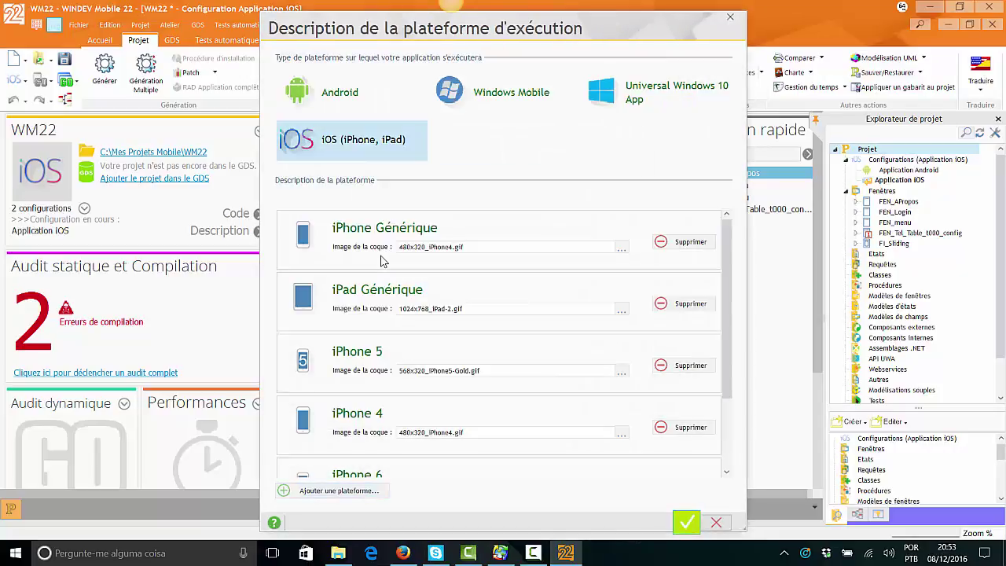
pyautogui.press('Return')
pyautogui.press('Escape')
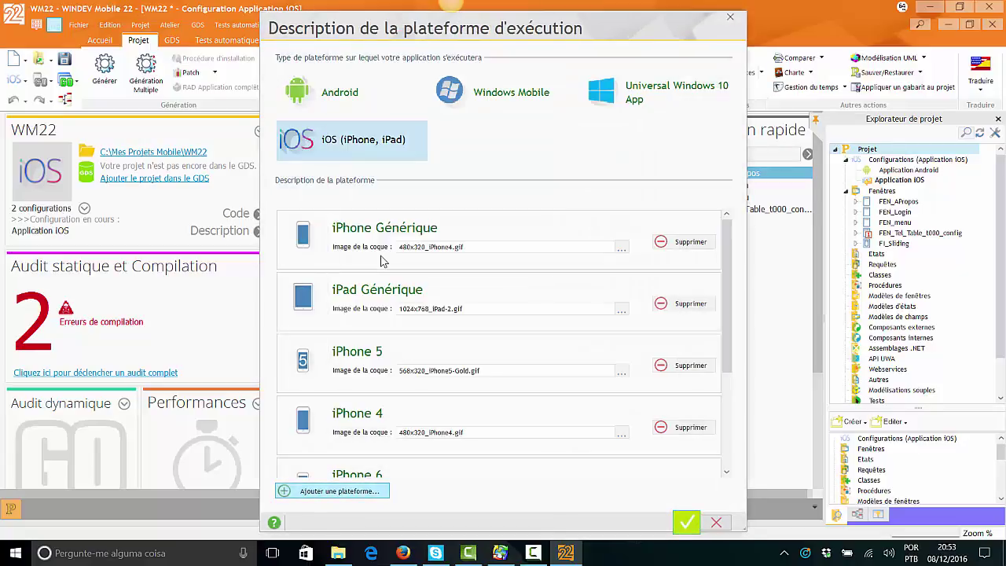
pyautogui.press('Return')
pyautogui.press('Escape')
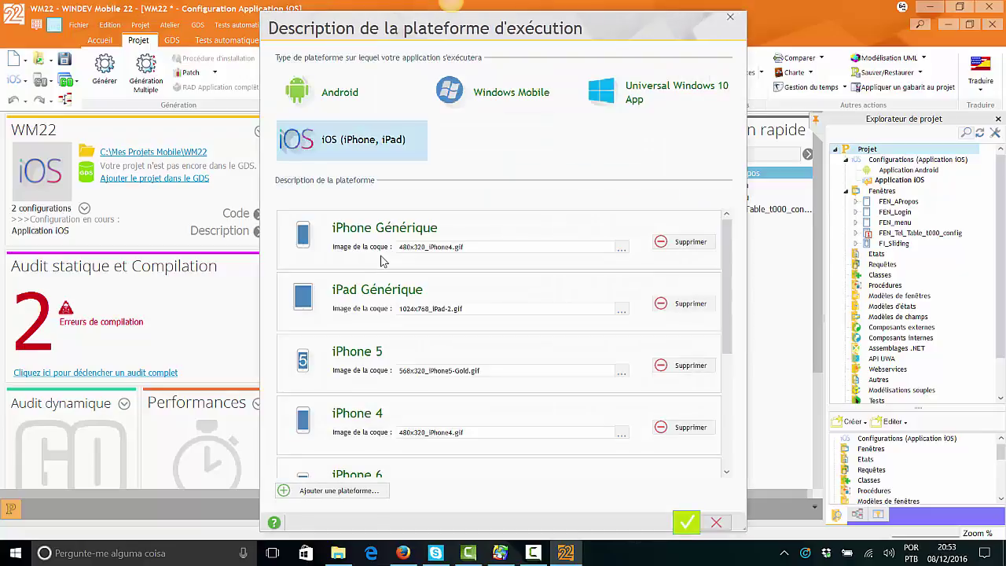
pyautogui.press('Return')
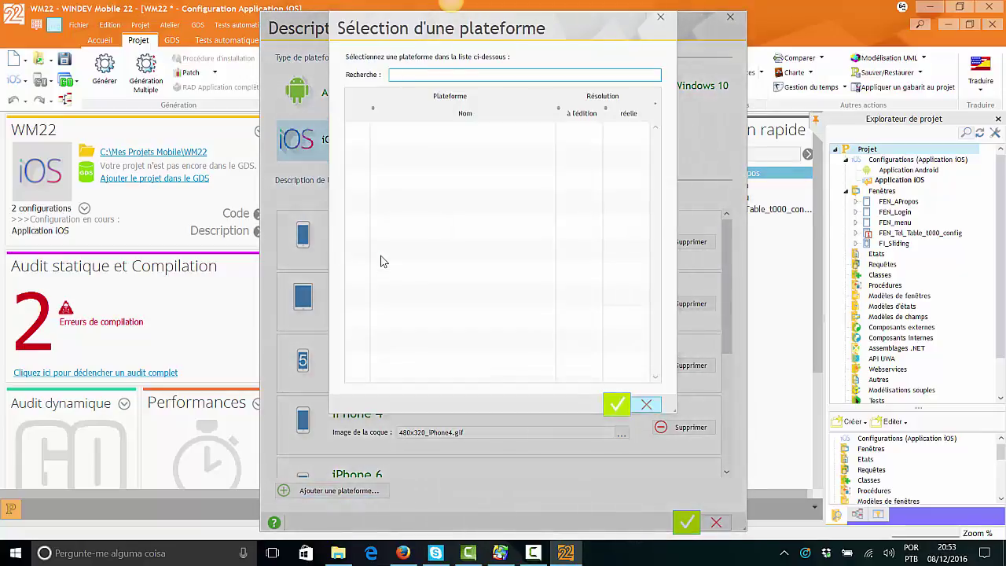
pyautogui.press('Escape')
pyautogui.press('Return')
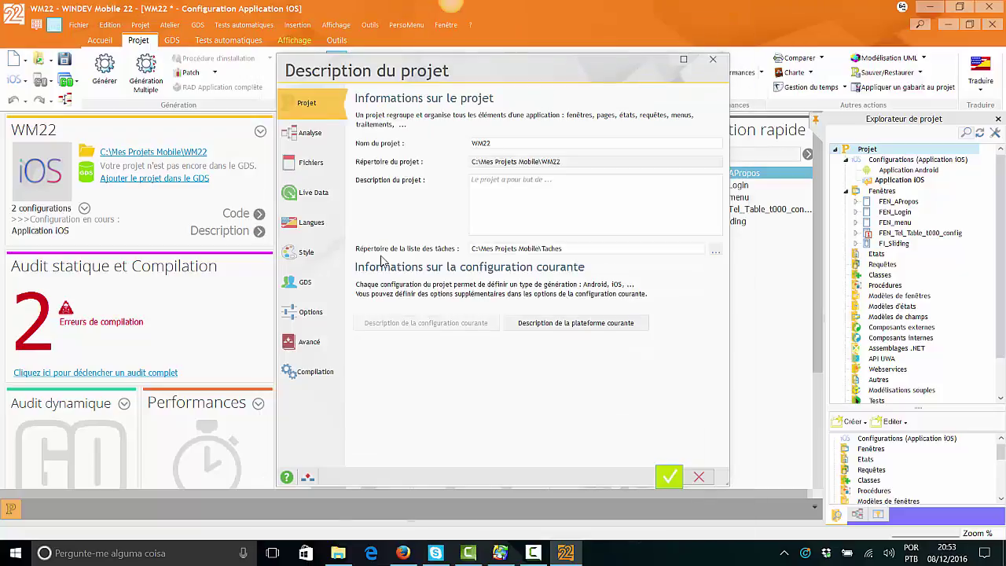
pyautogui.press('Return')
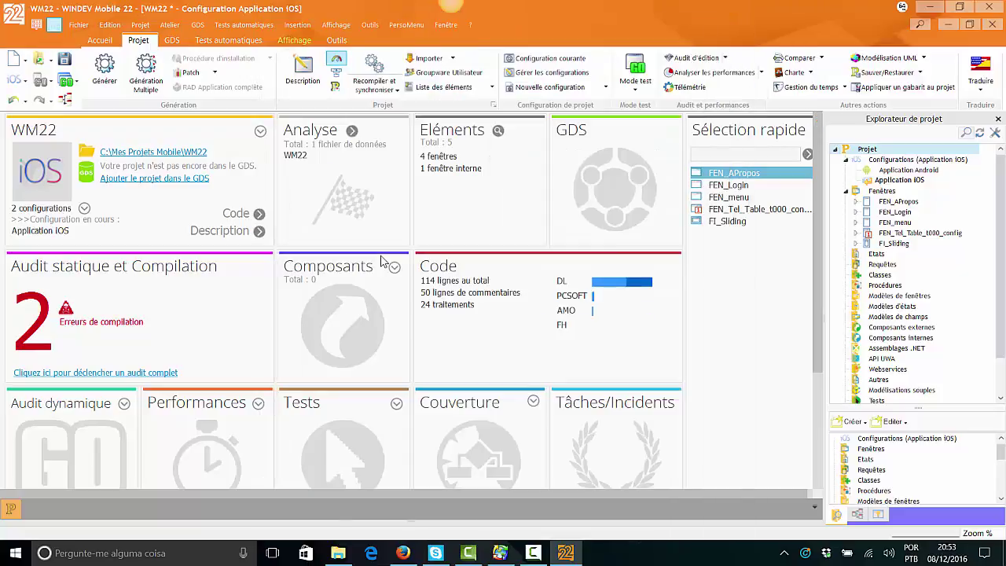
# Open the FEN_Tel_Table_t000_config window for editing from the project's windows.
pyautogui.press('Down')
pyautogui.press('Down')
pyautogui.press('Down')
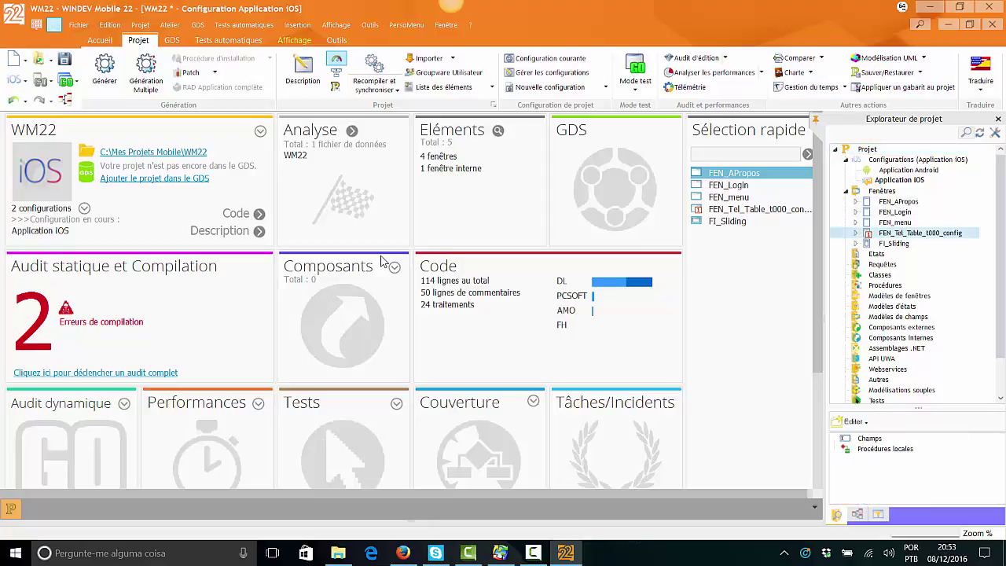
pyautogui.press('Return')
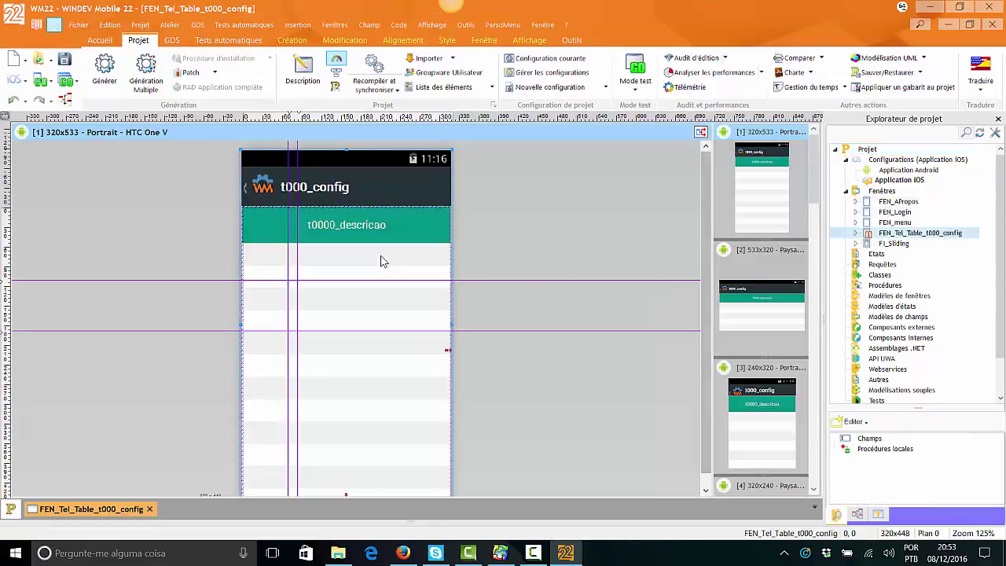
# Start creating a new layout from the window's HTC One V portrait layout, and look through the list of existing layouts.
pyautogui.hotkey('shift', 'F10')
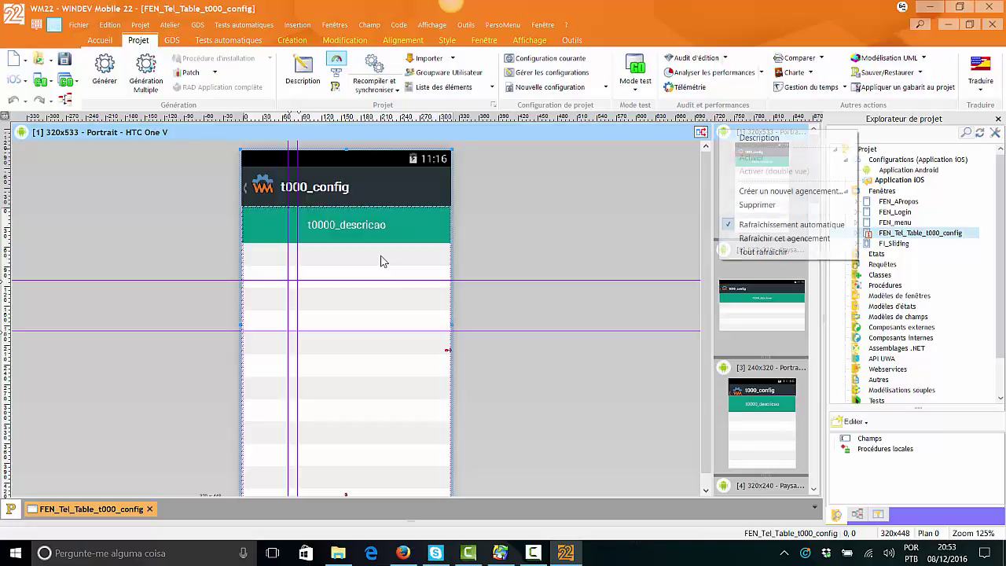
pyautogui.press('Down')
pyautogui.press('Down')
pyautogui.press('Down')
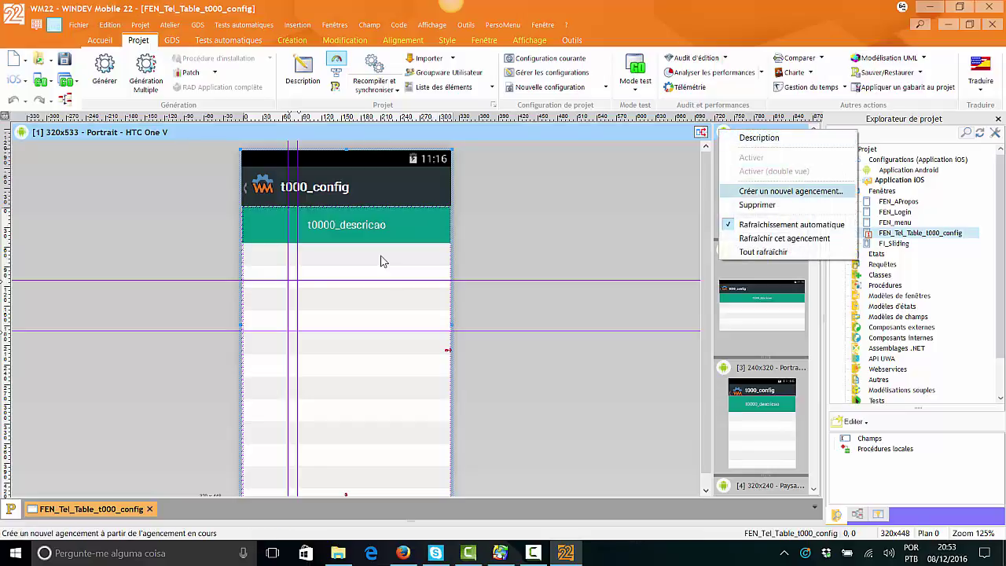
pyautogui.press('Return')
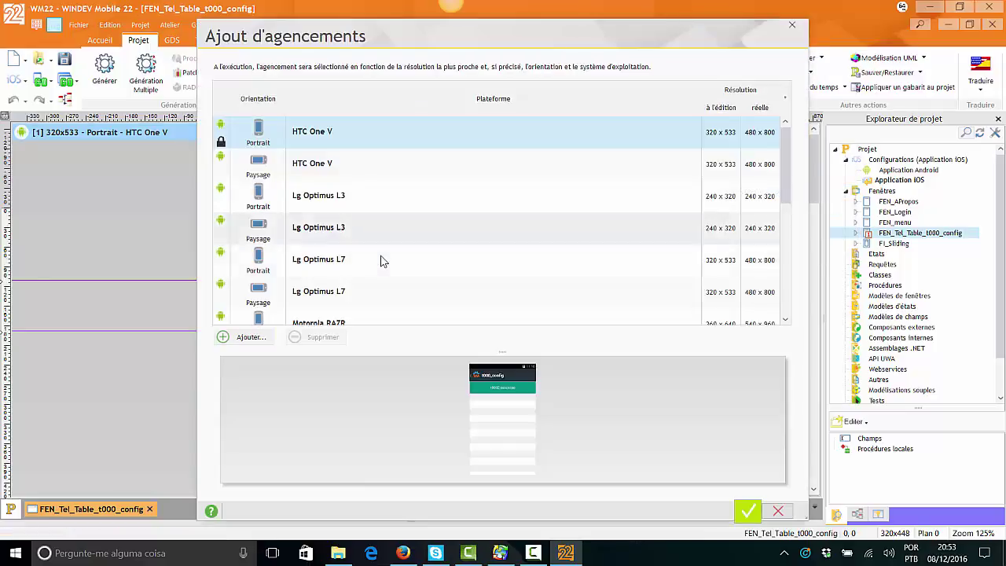
pyautogui.scroll(-10, 383, 261)
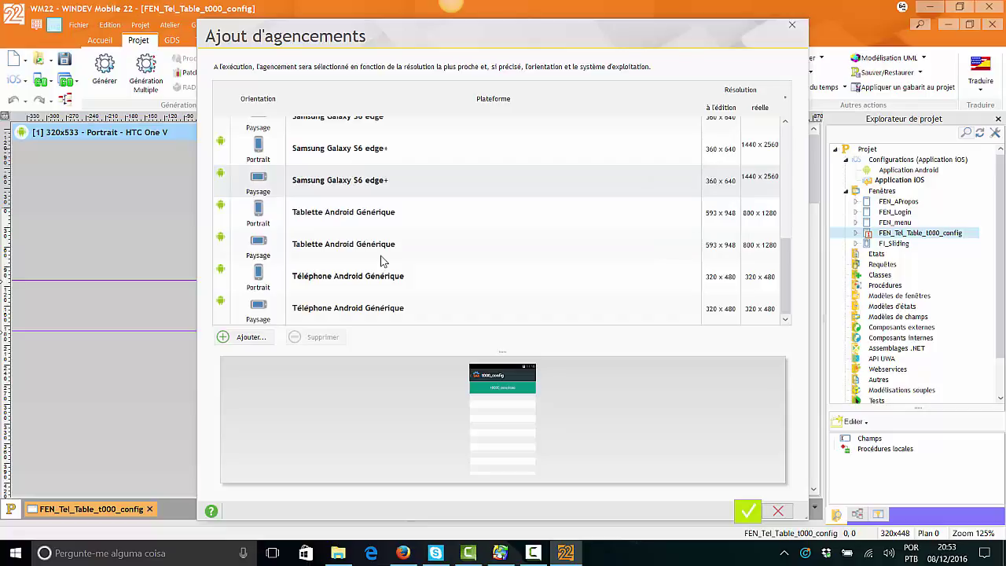
pyautogui.scroll(10, 382, 261)
# Add a Multi OS phone layout in portrait orientation with the MultiOS Téléphone platform, confirming its creation and the layout list.
pyautogui.press('Return')
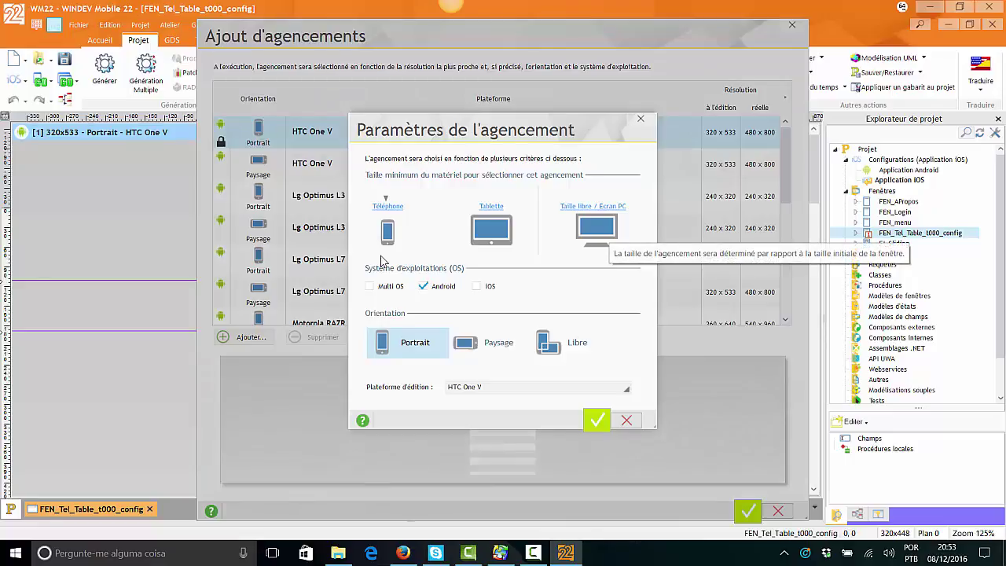
pyautogui.press('Tab')
pyautogui.press('space')
pyautogui.hotkey('shift', 'Tab')
pyautogui.hotkey('shift', 'Tab')
pyautogui.press('space')
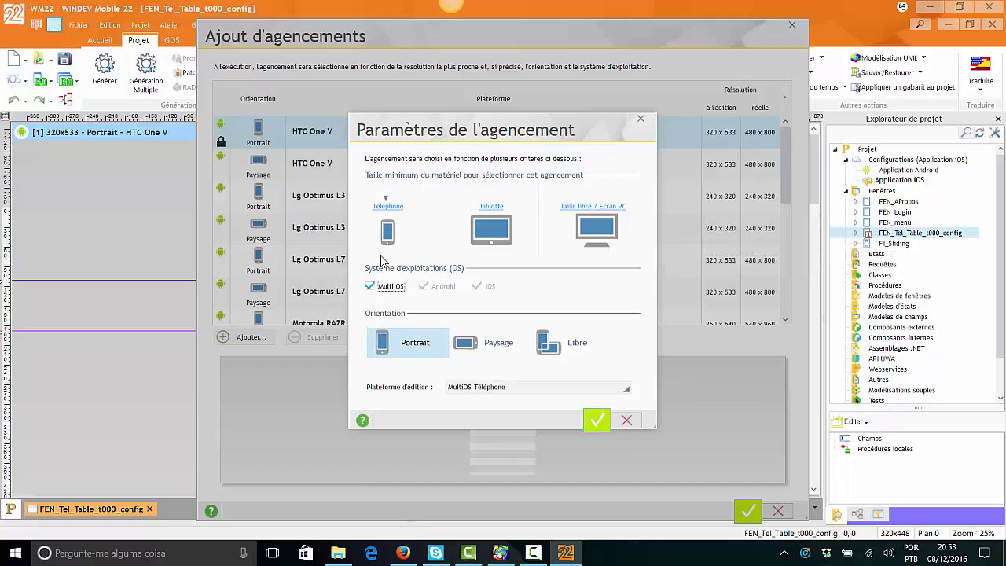
pyautogui.press('Return')
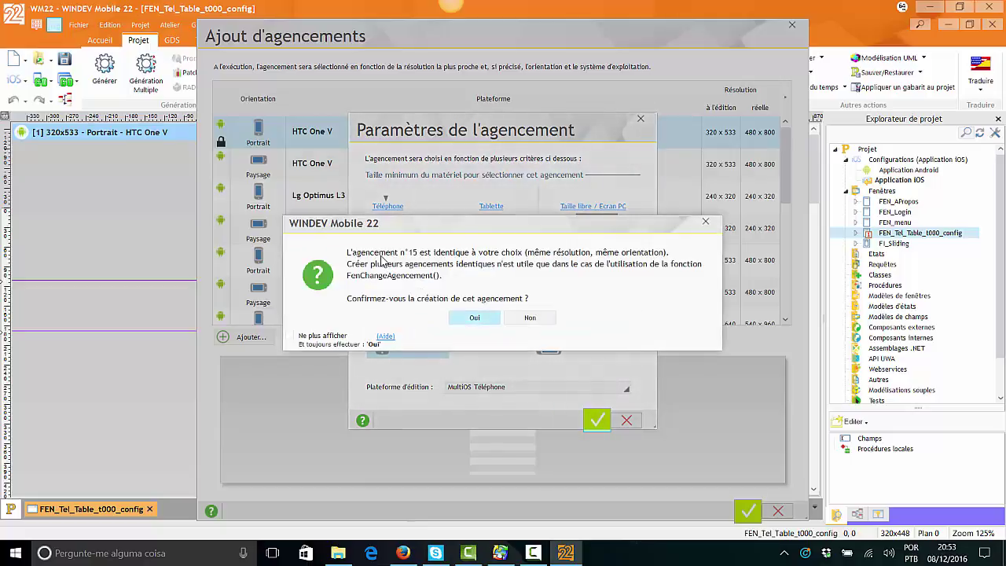
pyautogui.press('Return')
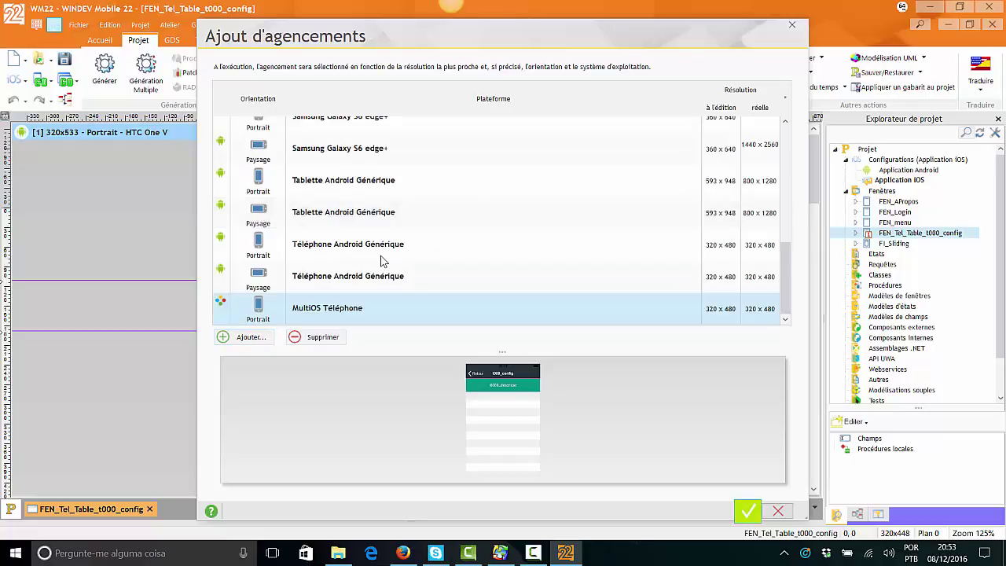
pyautogui.press('Return')
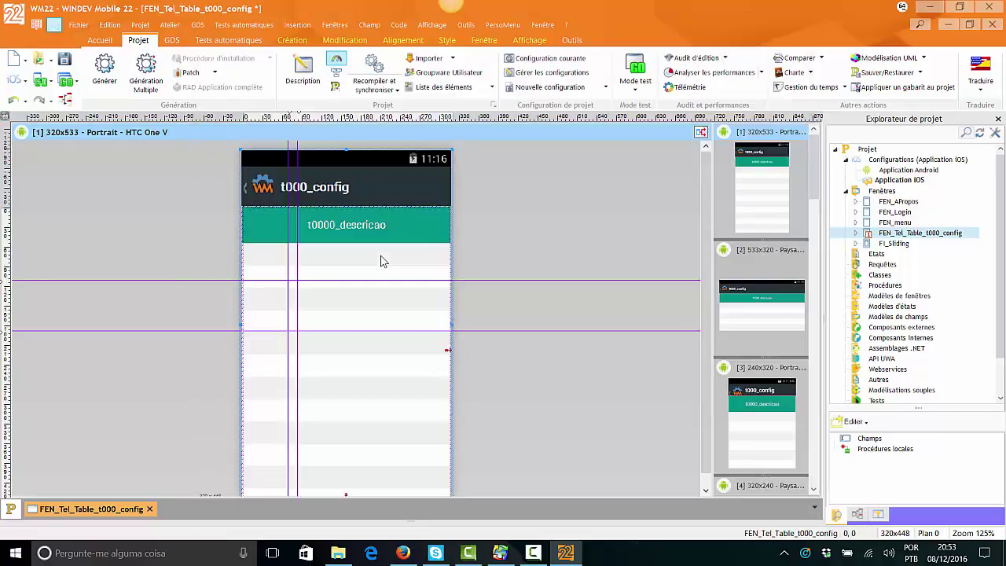
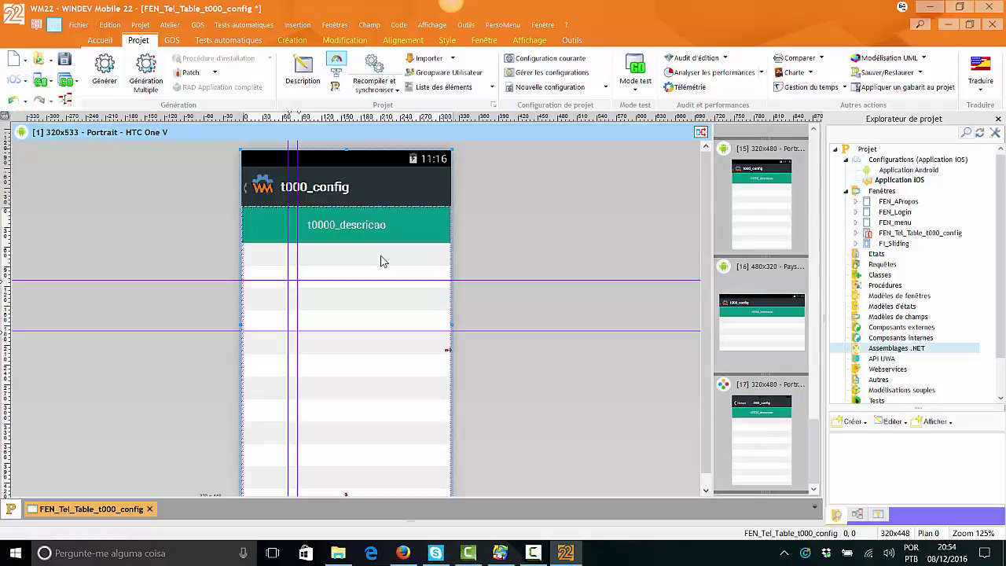
pyautogui.press('super+Down')
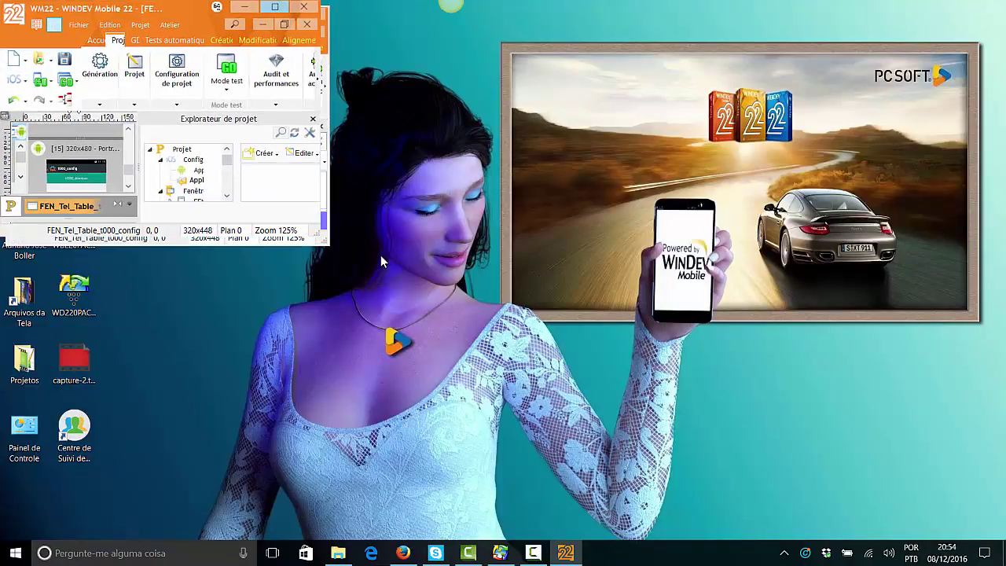
pyautogui.press('super+Up')
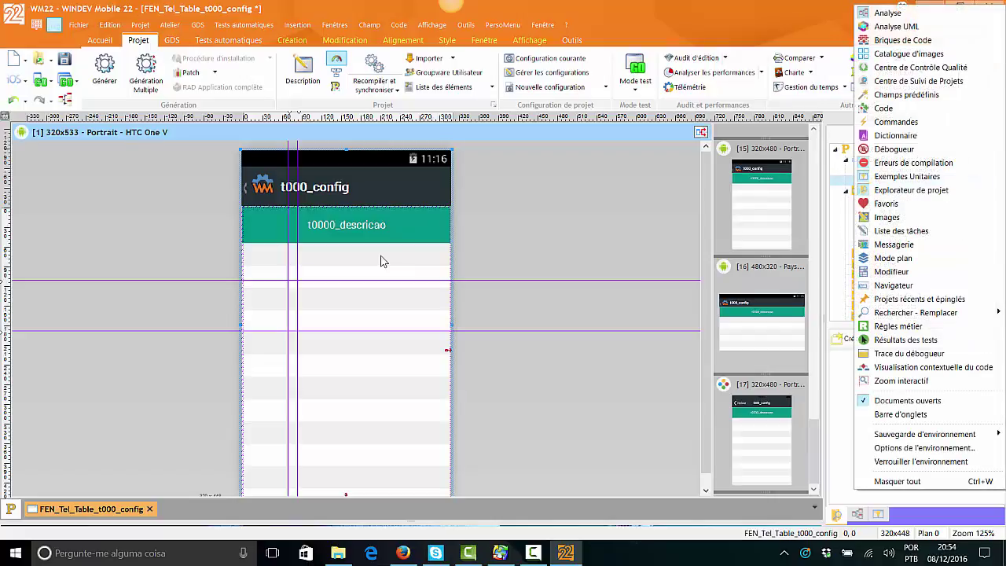
pyautogui.press('Escape')
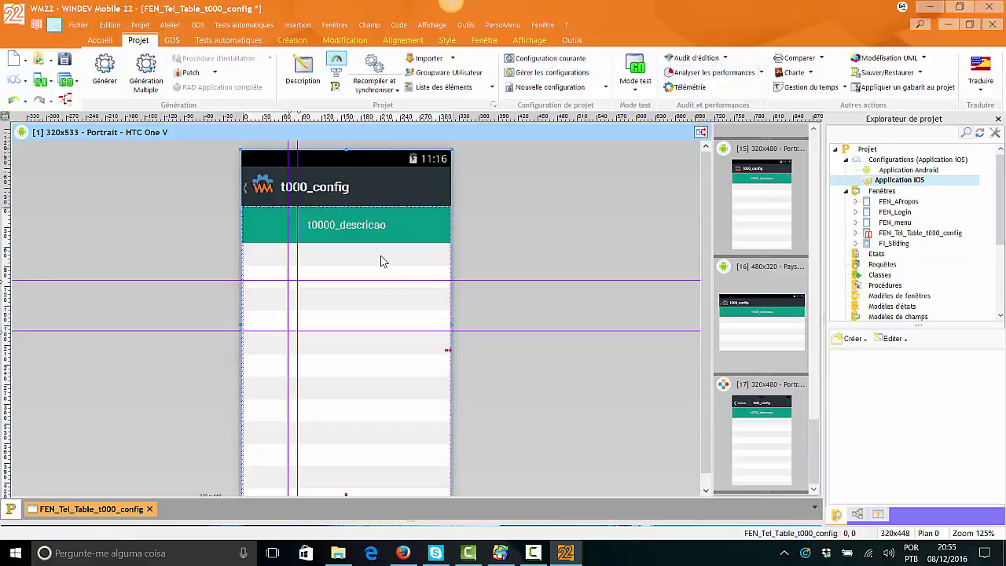
# Exit WINDEV Mobile 22 saving the modified window and project, and relaunch it through its login, leaving the Control Centres parameters unchanged.
pyautogui.hotkey('alt', 'F4')
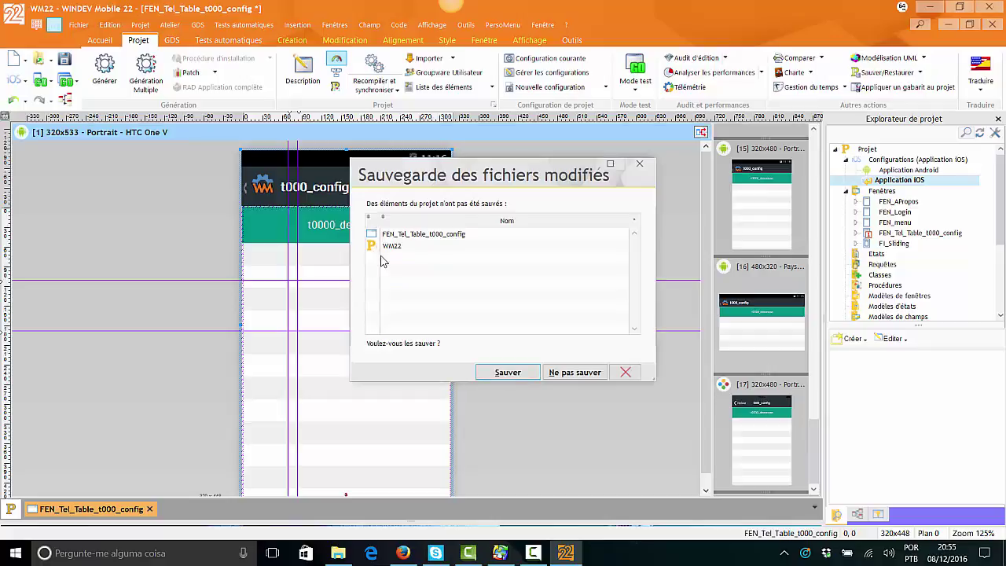
pyautogui.press('Return')
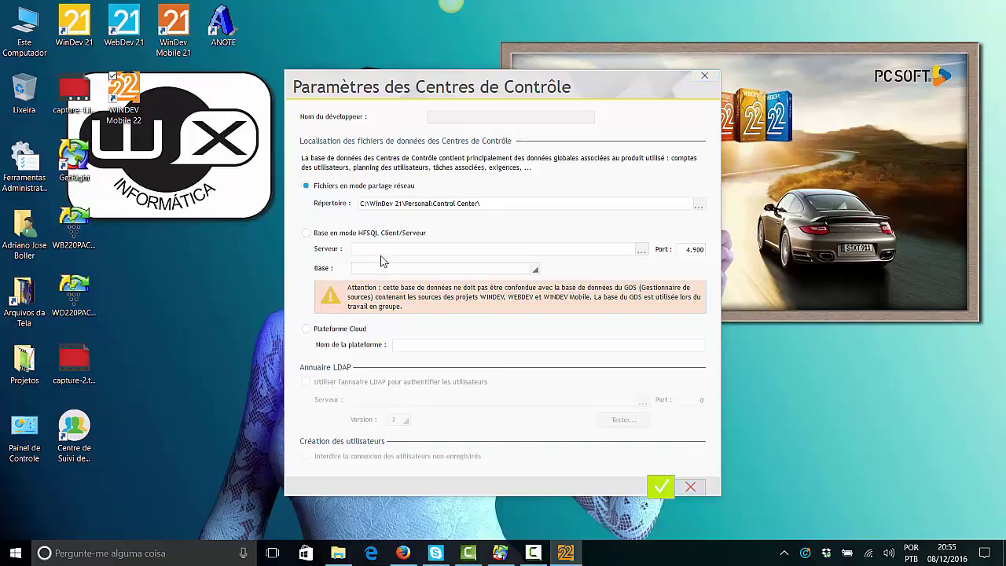
pyautogui.press('Escape')
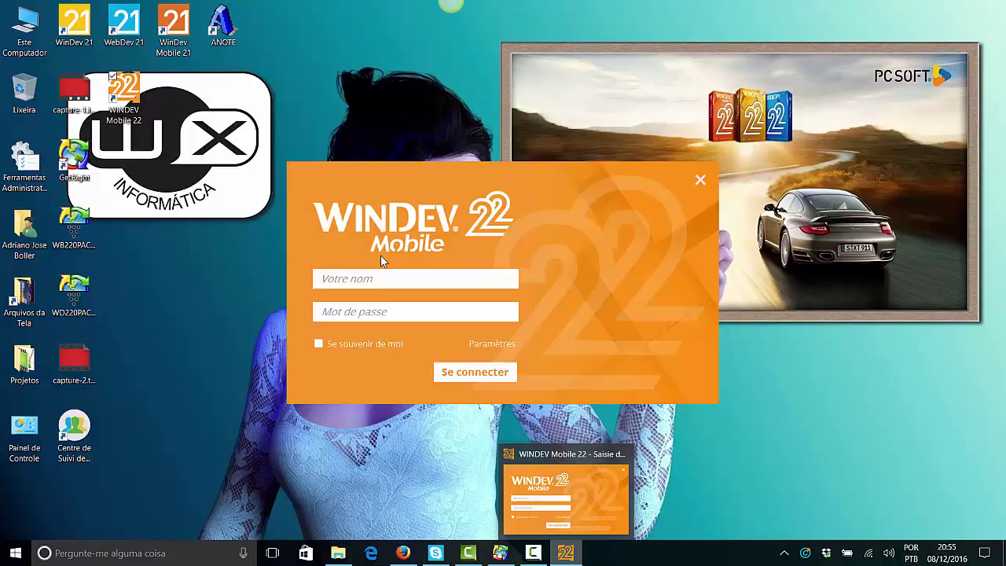
pyautogui.press('Return')
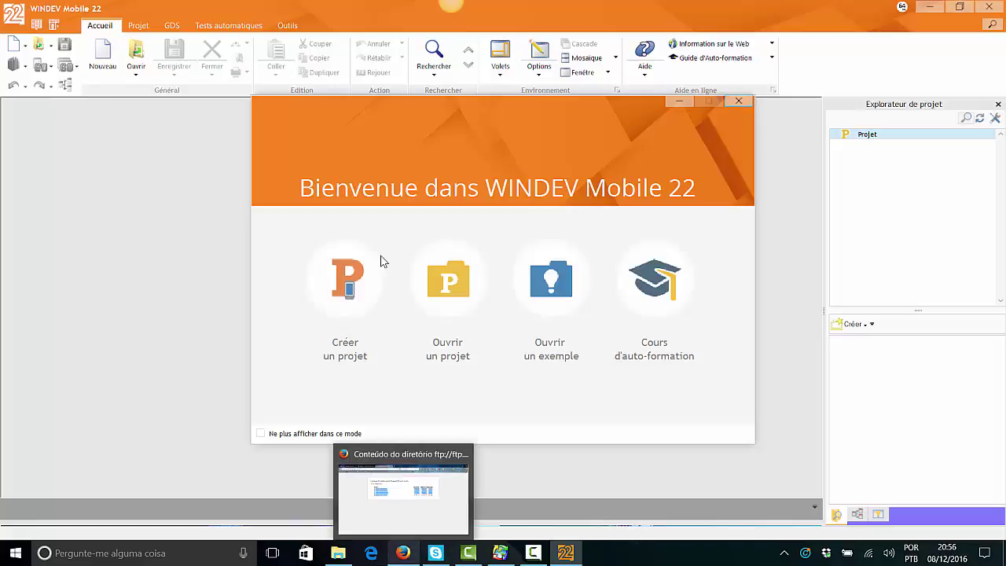
pyautogui.hotkey('alt', 'Tab')
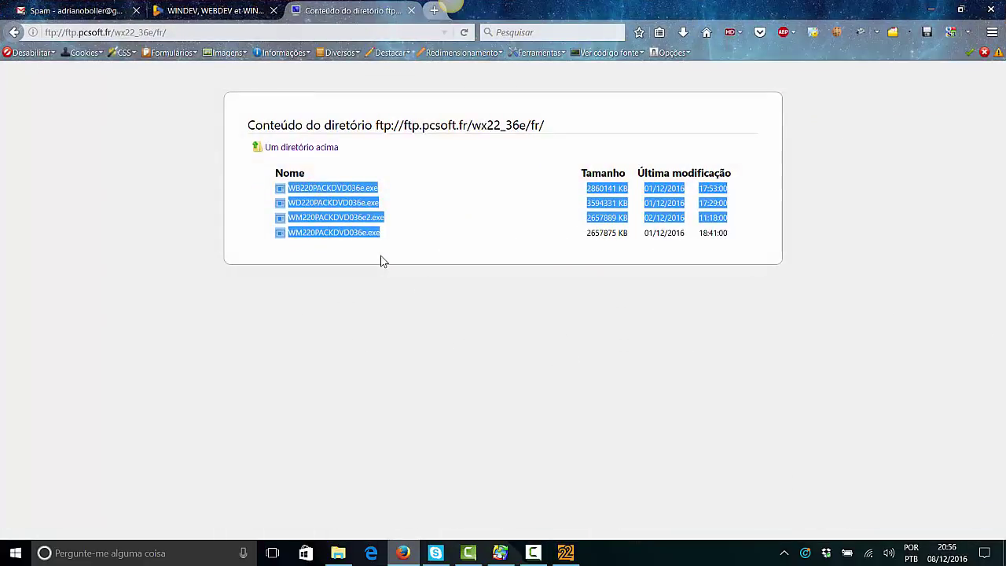
pyautogui.hotkey('ctrl', 't')
pyautogui.press('Return')
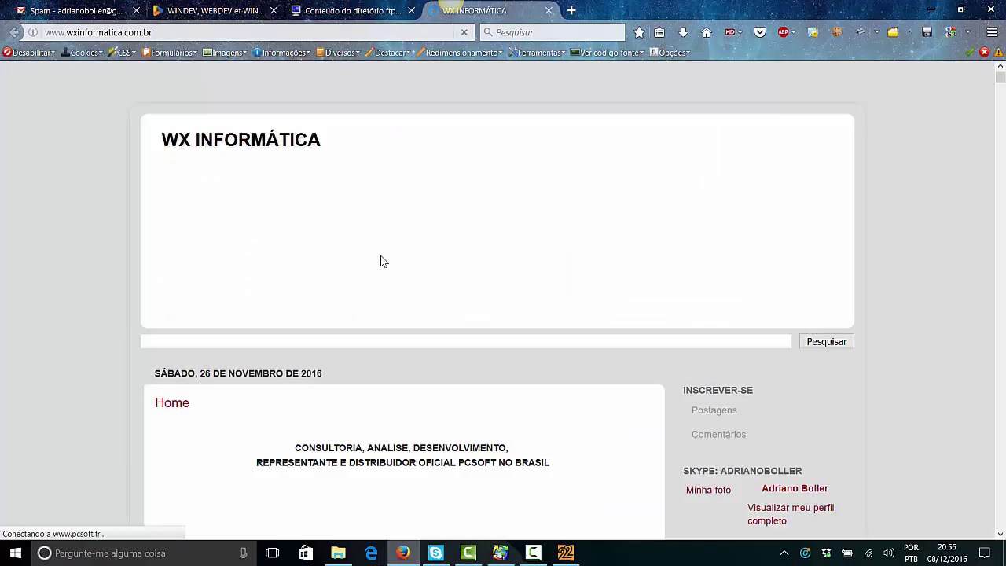
pyautogui.scroll(-5, 380, 261)
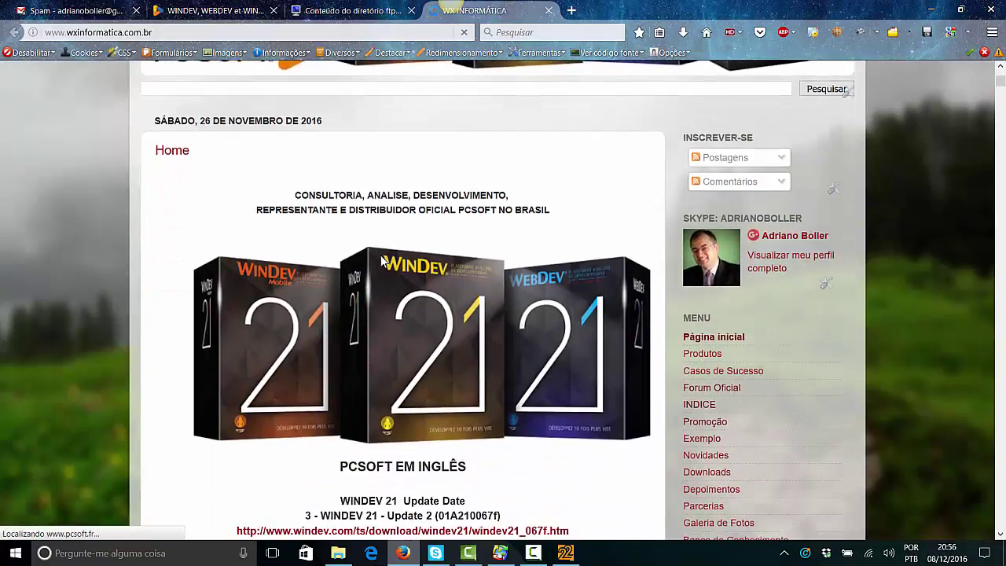
pyautogui.scroll(5, 380, 261)
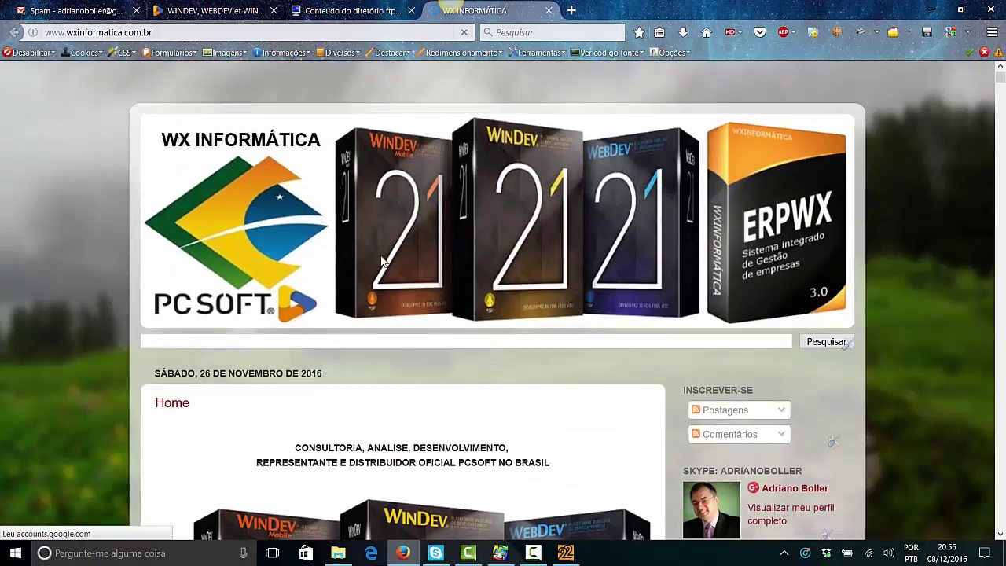
pyautogui.scroll(-6, 380, 260)
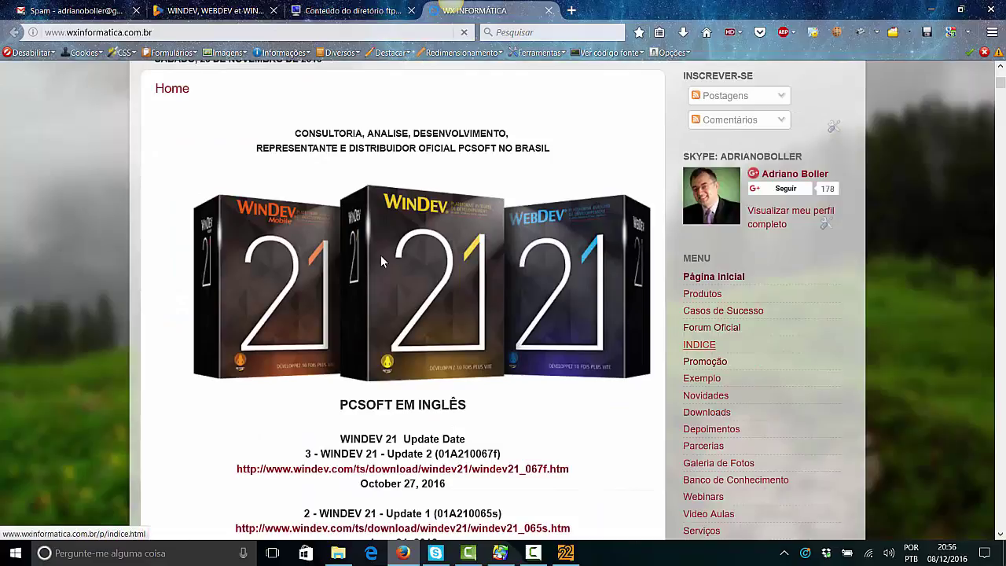
pyautogui.click(381, 260)
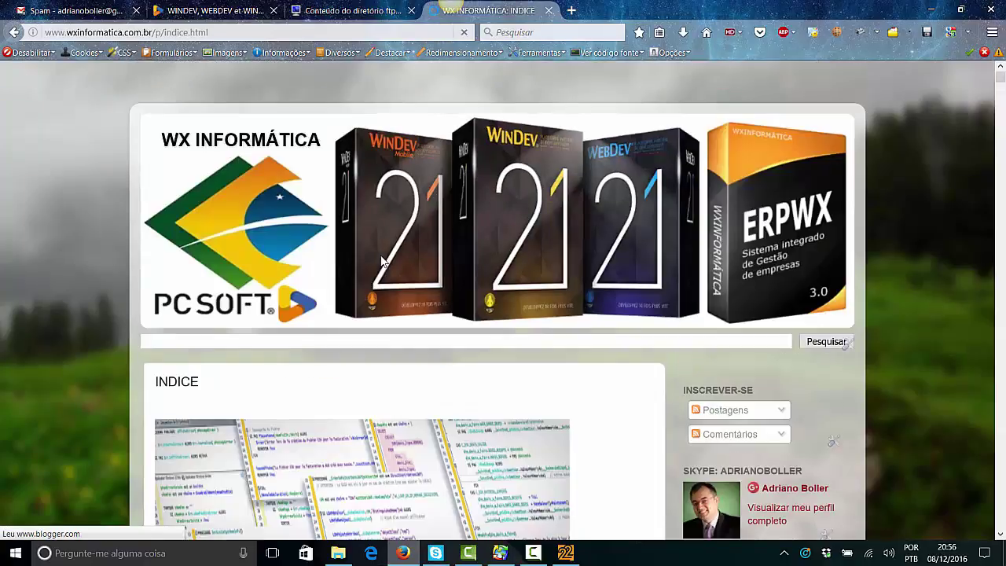
# Examine the INDICE page's PCSOFT search links, important study links and the numbered list of forum posts.
pyautogui.scroll(-2, 380, 260)
pyautogui.scroll(-3, 381, 261)
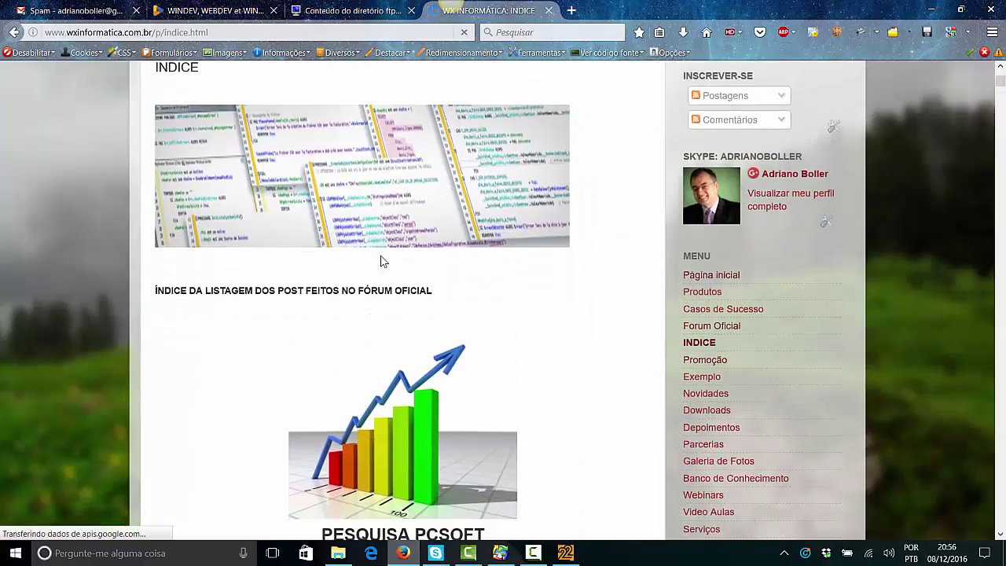
pyautogui.scroll(-2, 380, 261)
pyautogui.scroll(-1, 380, 261)
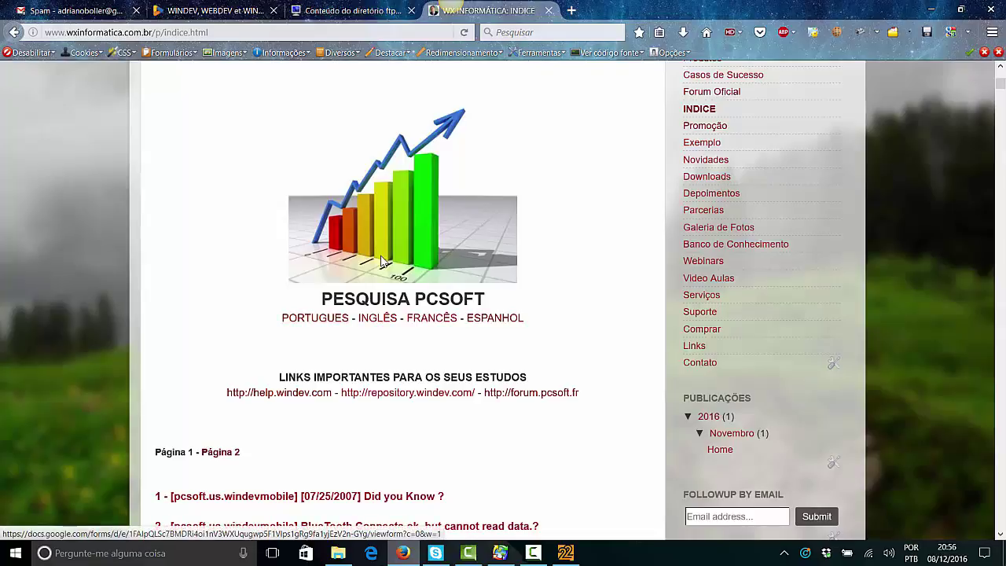
pyautogui.scroll(-1, 383, 261)
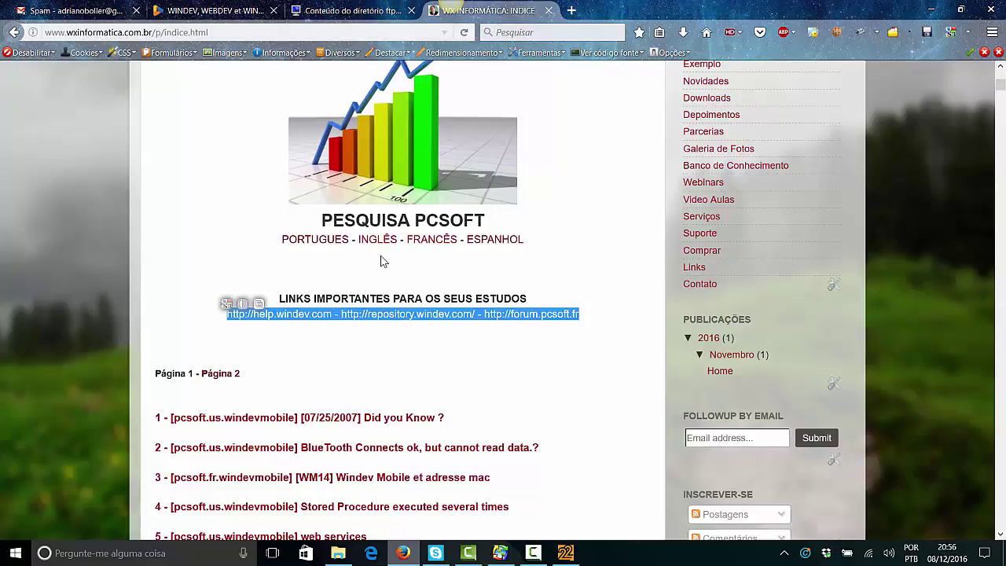
pyautogui.hotkey('ctrl', 'l')
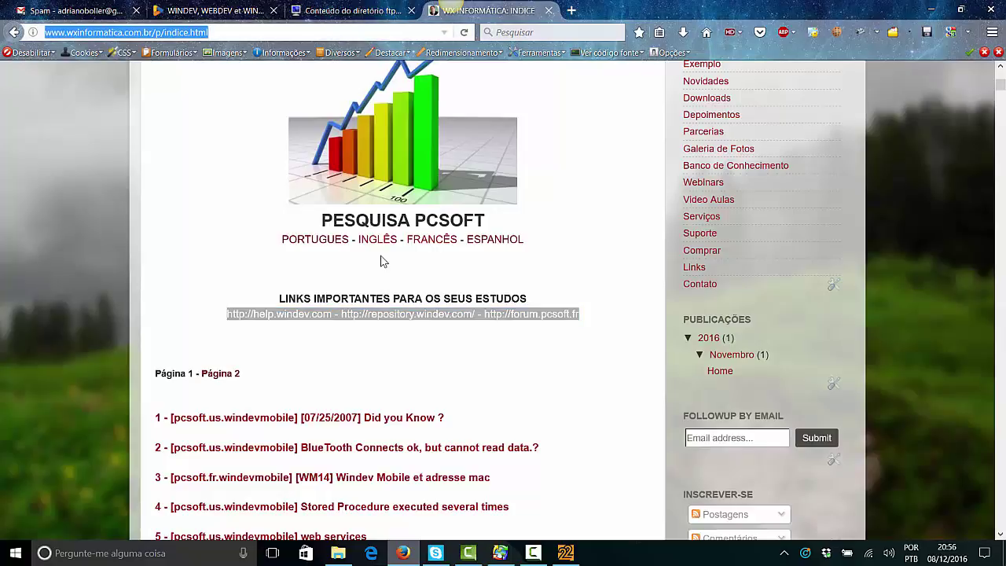
pyautogui.scroll(-15, 380, 260)
pyautogui.scroll(-20, 380, 260)
pyautogui.scroll(-20, 380, 260)
pyautogui.scroll(-8, 381, 260)
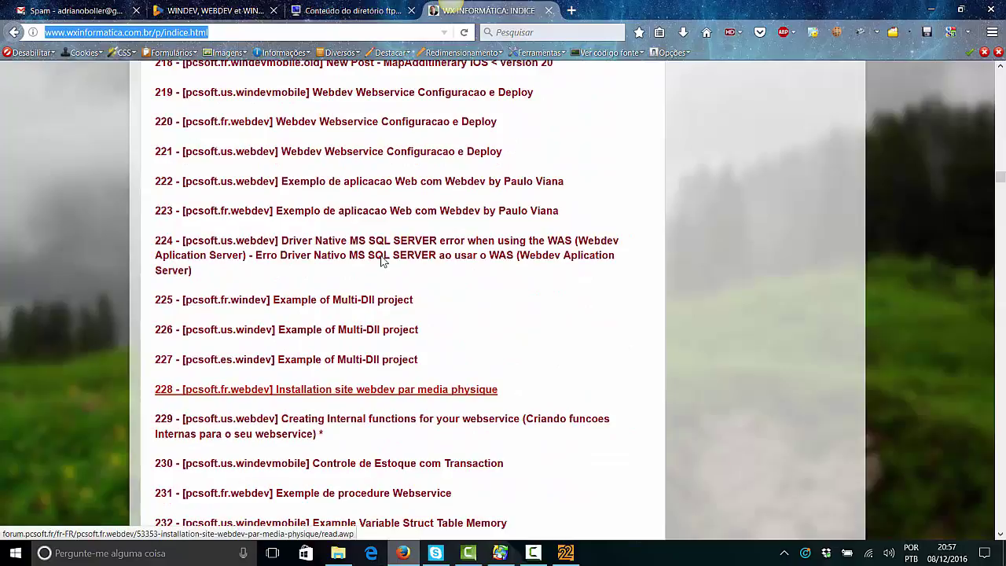
# Search the INDICE page for "was" and go through the matches to entry 520, the complete WAS tutorial.
pyautogui.hotkey('ctrl', 'f')
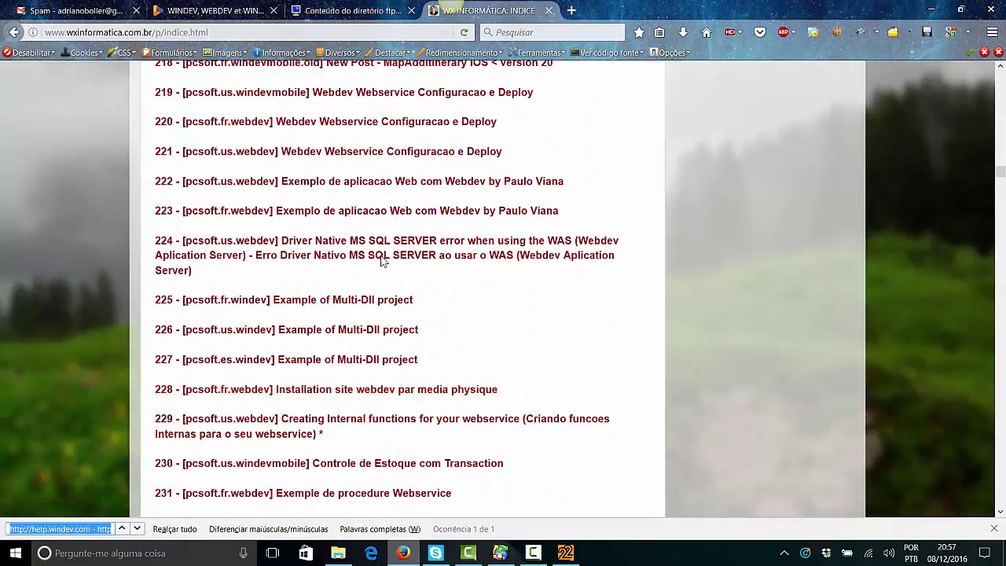
pyautogui.write('was')
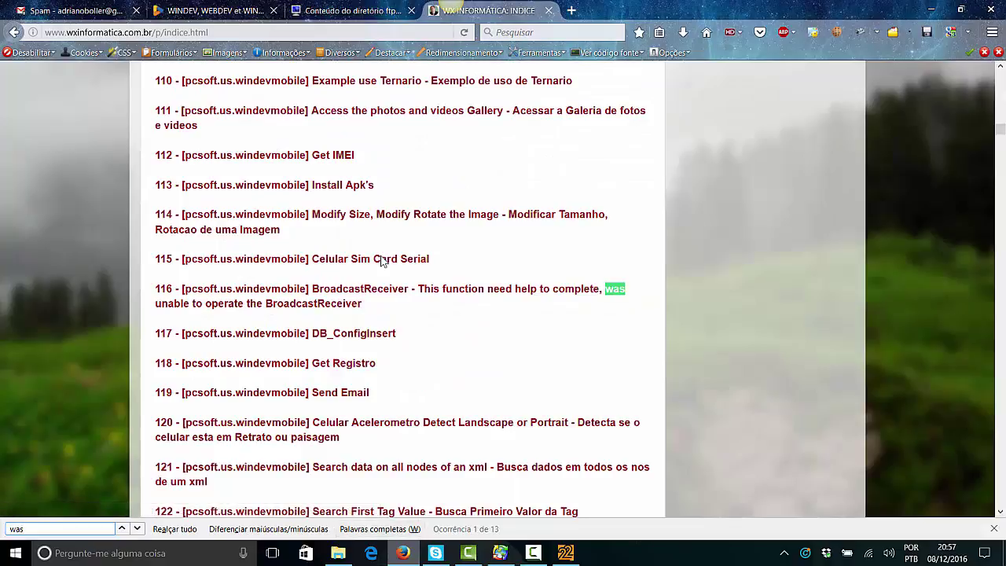
pyautogui.press('Return')
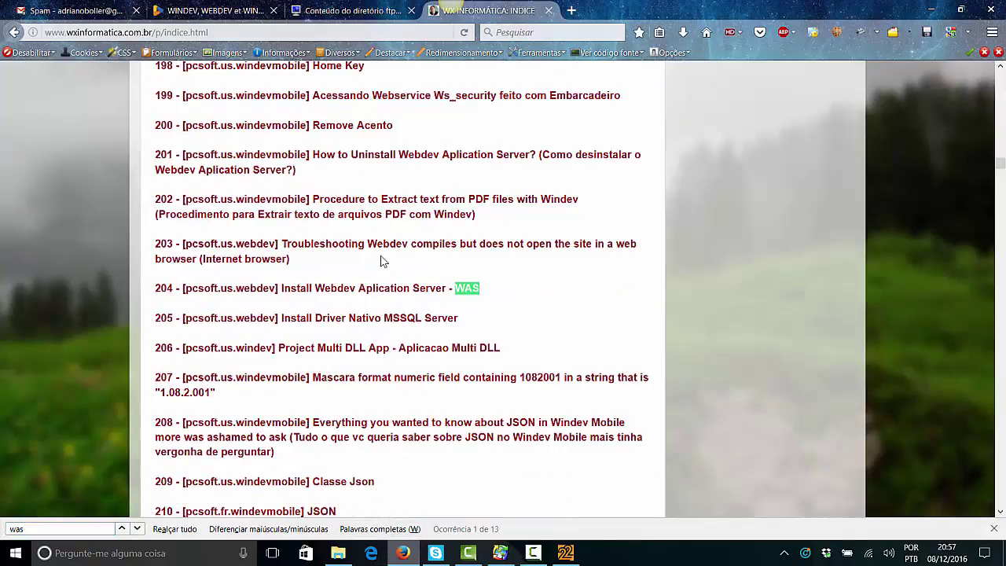
pyautogui.press('Return')
pyautogui.press('Return')
pyautogui.press('Return')
pyautogui.press('Return')
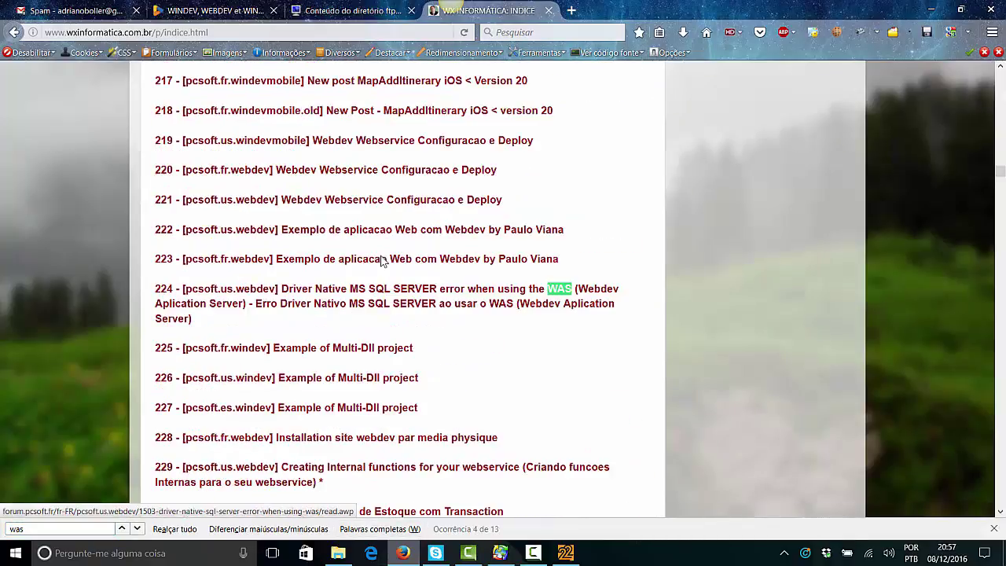
pyautogui.press('Return')
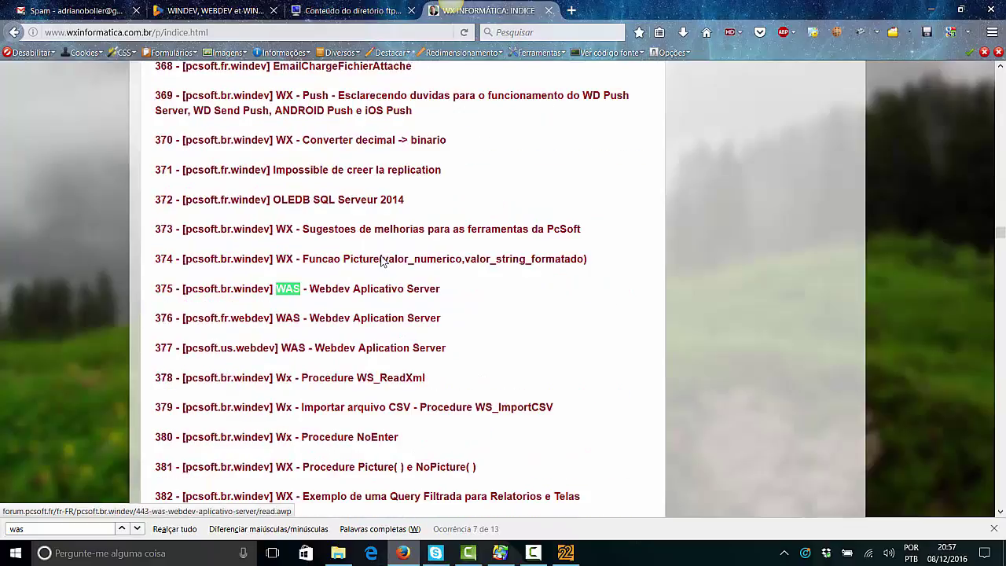
pyautogui.press('Return')
pyautogui.press('Return')
pyautogui.press('Return')
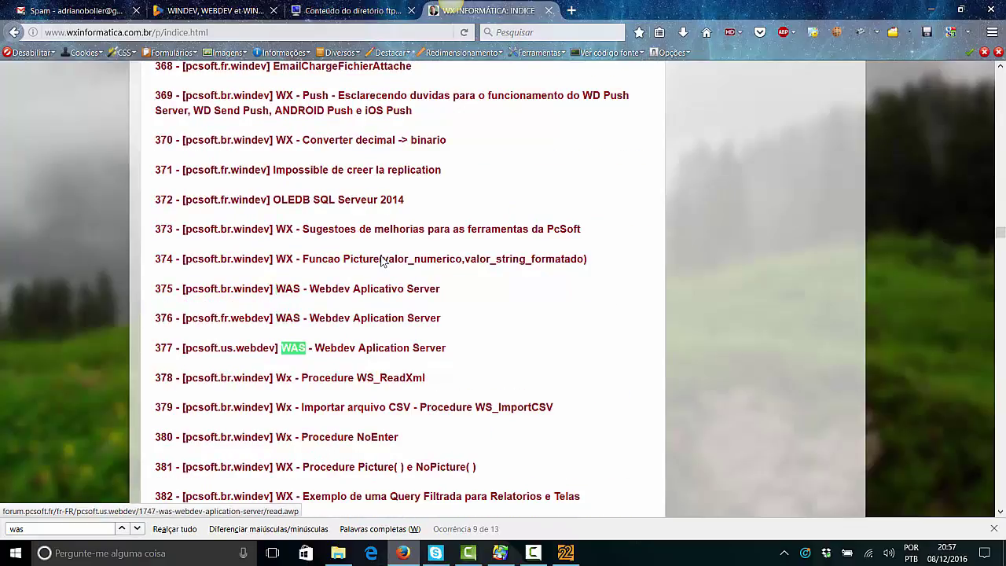
pyautogui.press('Return')
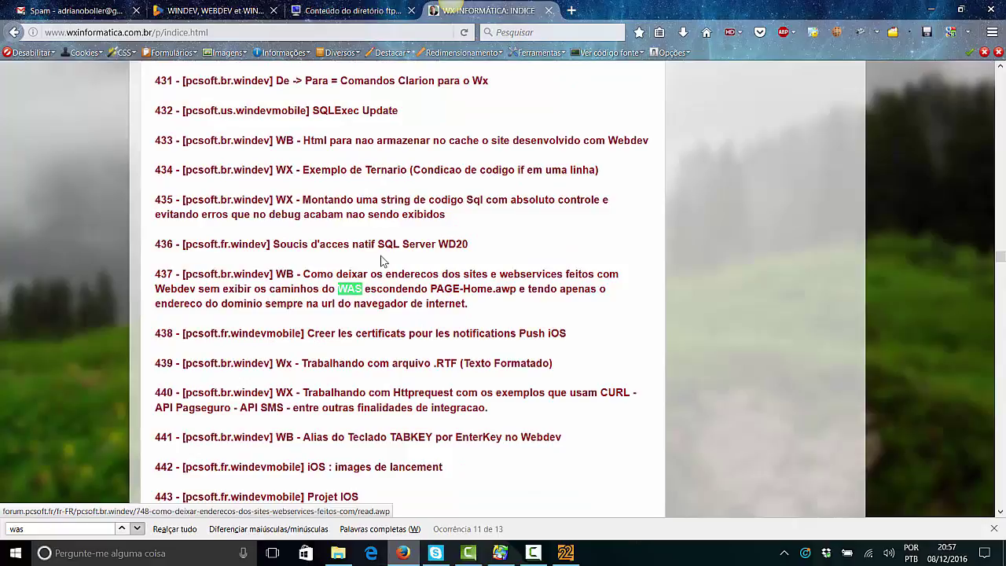
pyautogui.press('Return')
pyautogui.press('Return')
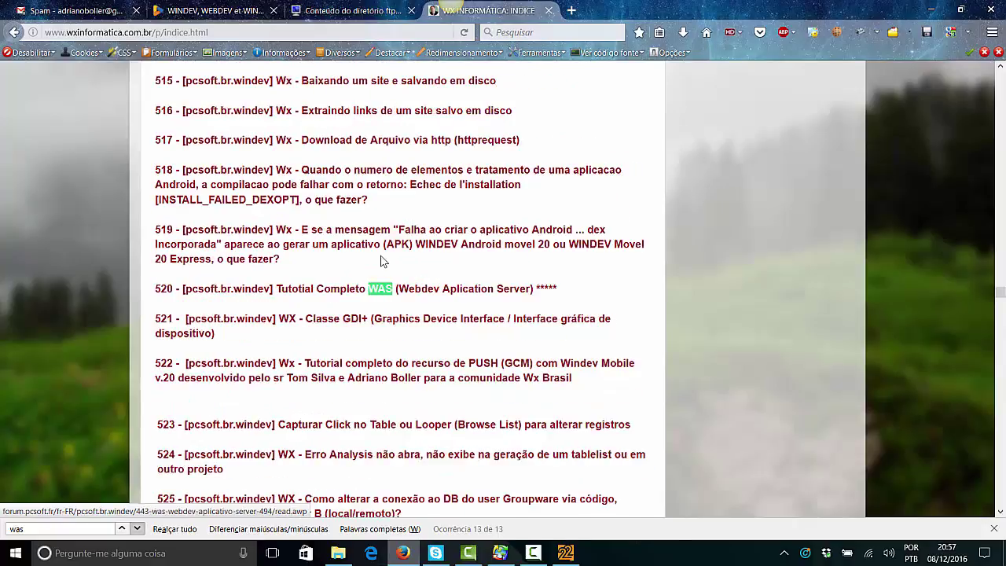
pyautogui.press('Return')
pyautogui.hotkey('shift', 'Return')
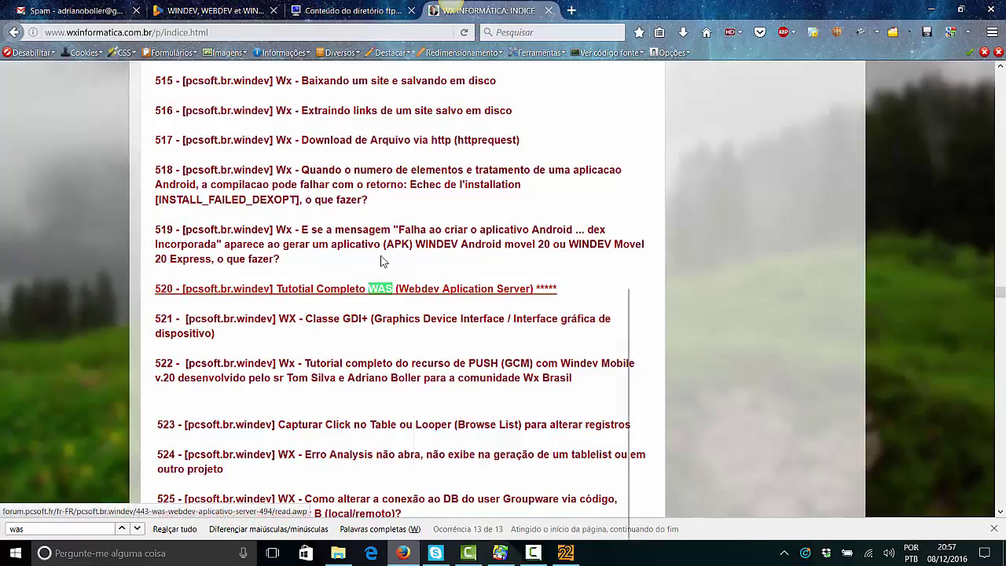
# Open entry 520, the complete WAS (Webdev Aplication Server) tutorial, in a new tab and return to the INDICE page.
pyautogui.press('Menu')
pyautogui.press('Down')
pyautogui.press('Return')
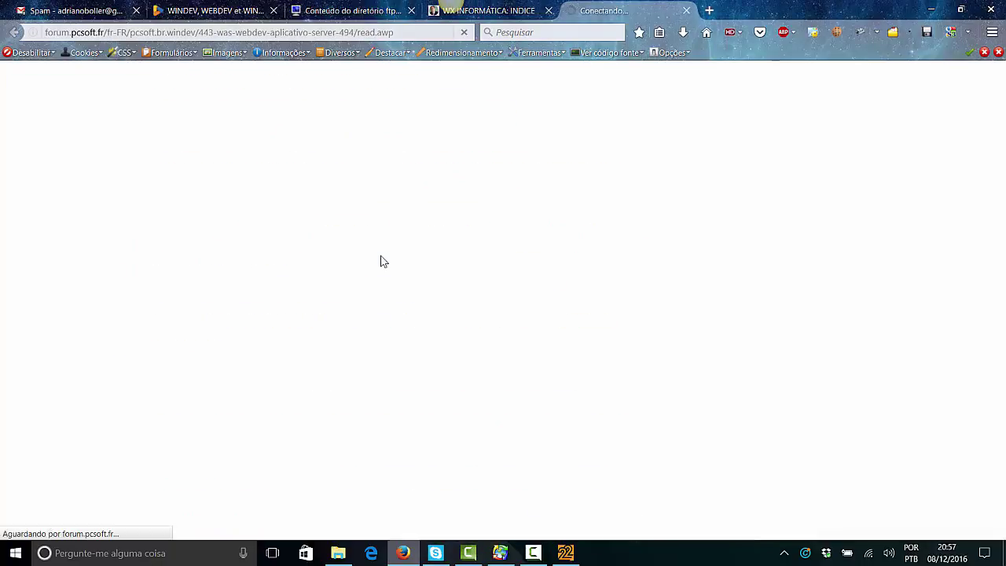
pyautogui.hotkey('ctrl', 'pageup')
# Look through the remaining index entries, including the Curso Webdev and Curso Windev Mobile sections, to the end of the list.
pyautogui.scroll(-20, 381, 261)
pyautogui.scroll(-20, 380, 261)
pyautogui.scroll(-20, 380, 261)
pyautogui.scroll(-20, 380, 261)
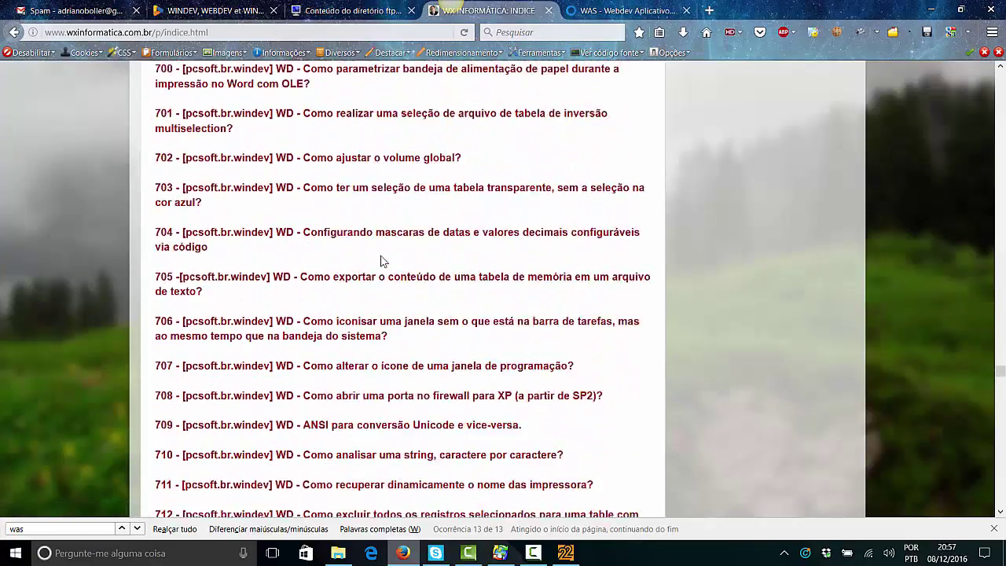
pyautogui.scroll(-20, 380, 261)
pyautogui.scroll(-20, 381, 261)
pyautogui.scroll(-20, 380, 261)
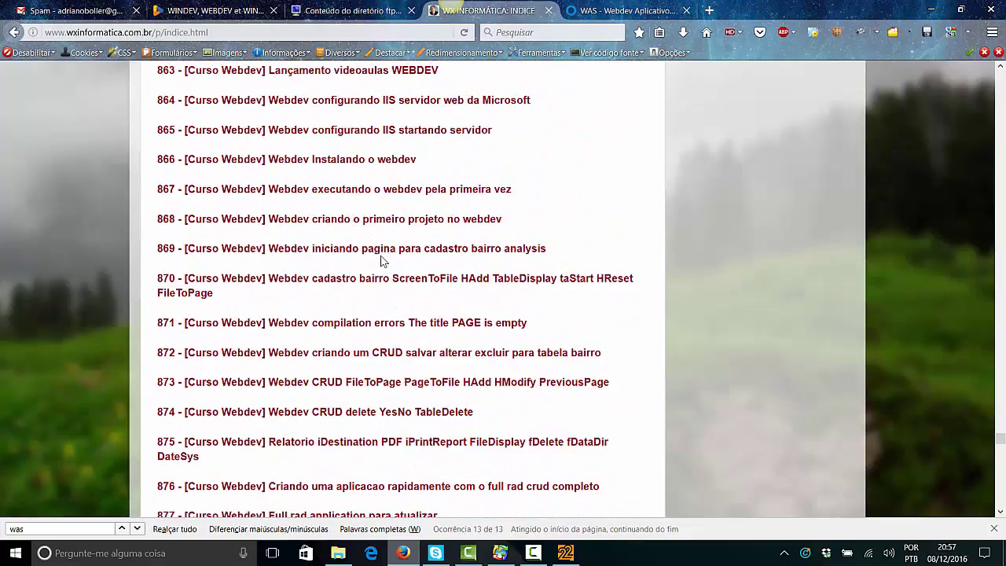
pyautogui.scroll(-1, 380, 261)
pyautogui.scroll(-19, 381, 261)
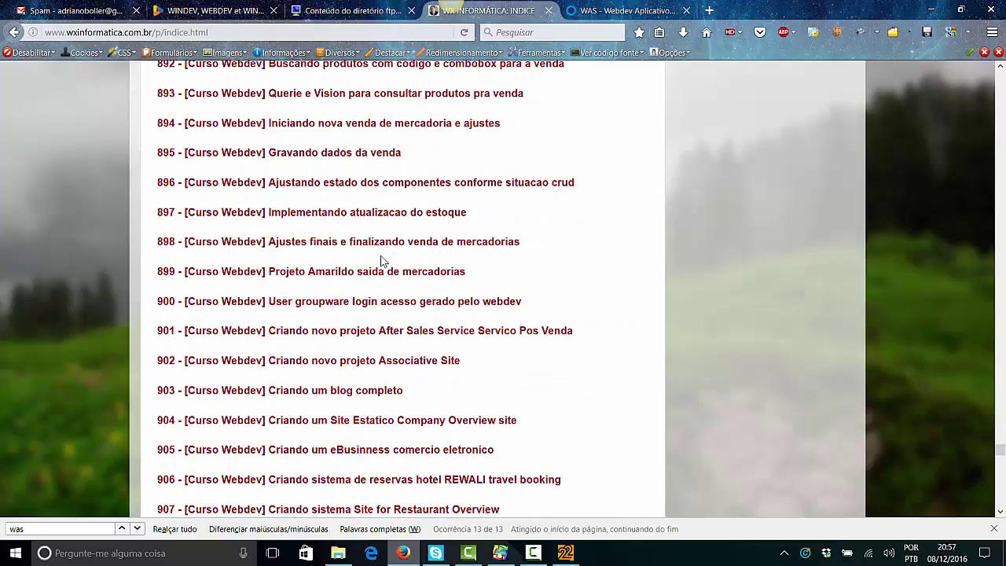
pyautogui.scroll(-17, 381, 261)
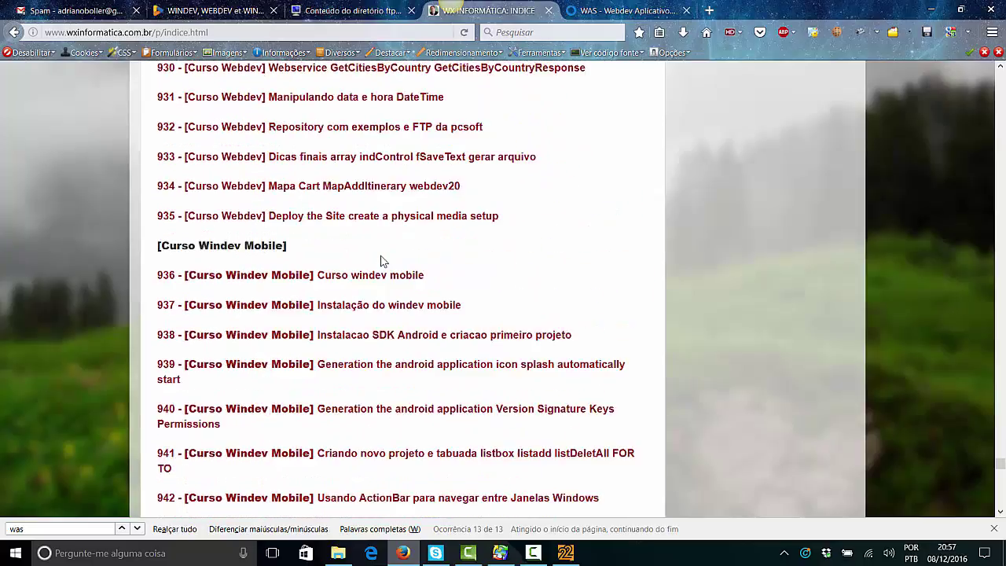
pyautogui.scroll(-20, 380, 261)
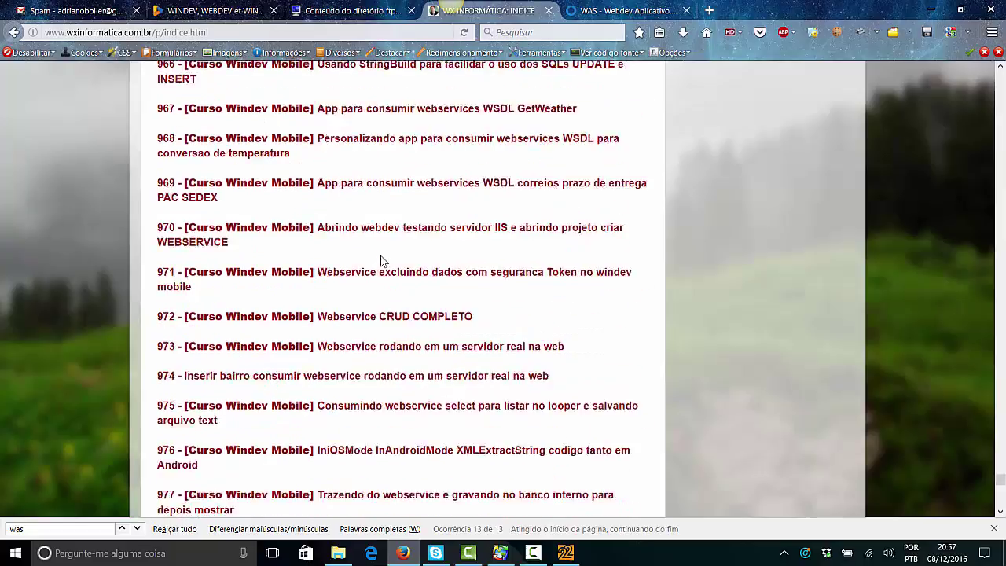
pyautogui.scroll(-8, 382, 260)
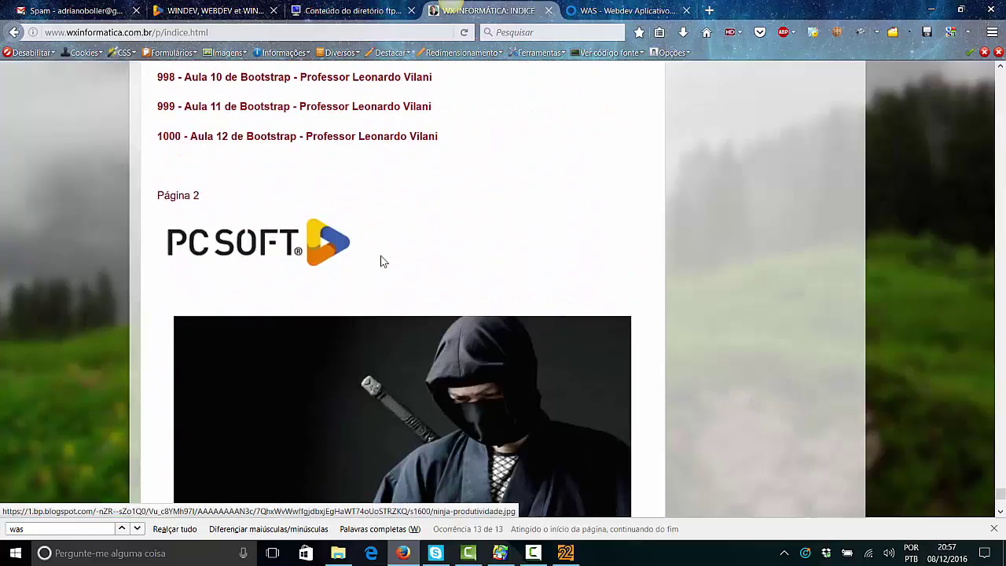
# Open the index's Página 2 in a new tab and look back through the INDICE page's entries up to its beginning.
pyautogui.click(380, 257)
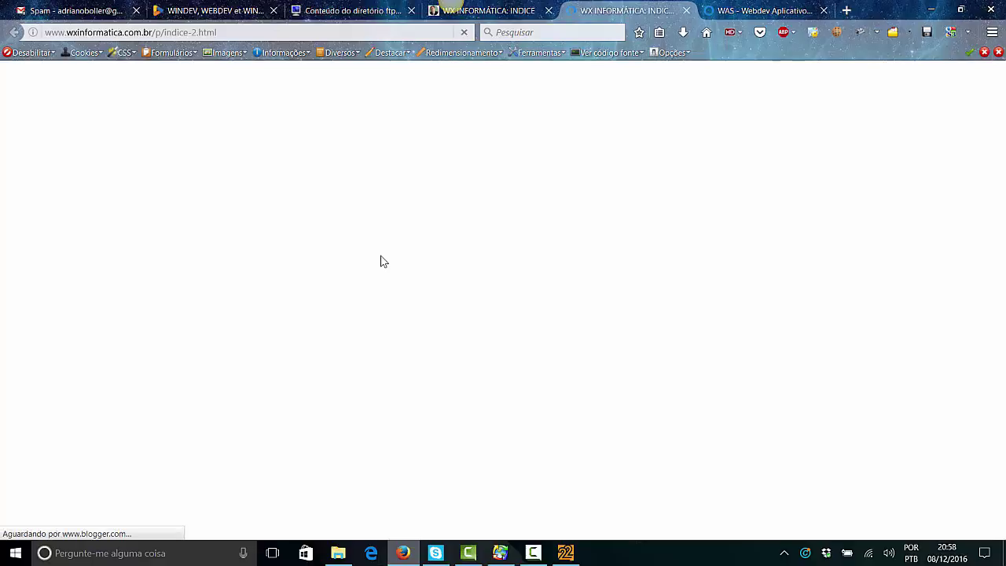
pyautogui.hotkey('ctrl', 'shift', 'Tab')
pyautogui.scroll(10, 380, 261)
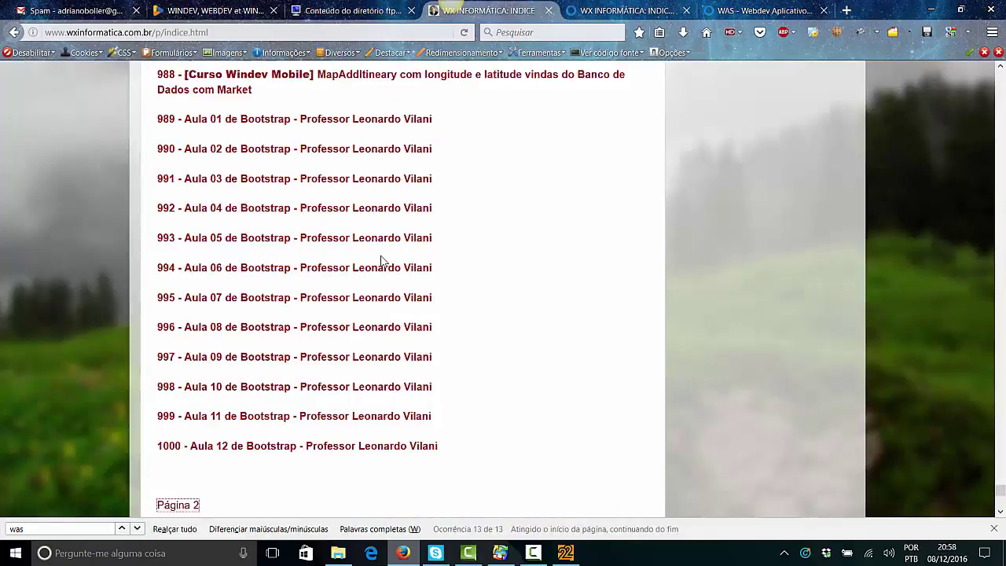
pyautogui.scroll(15, 380, 260)
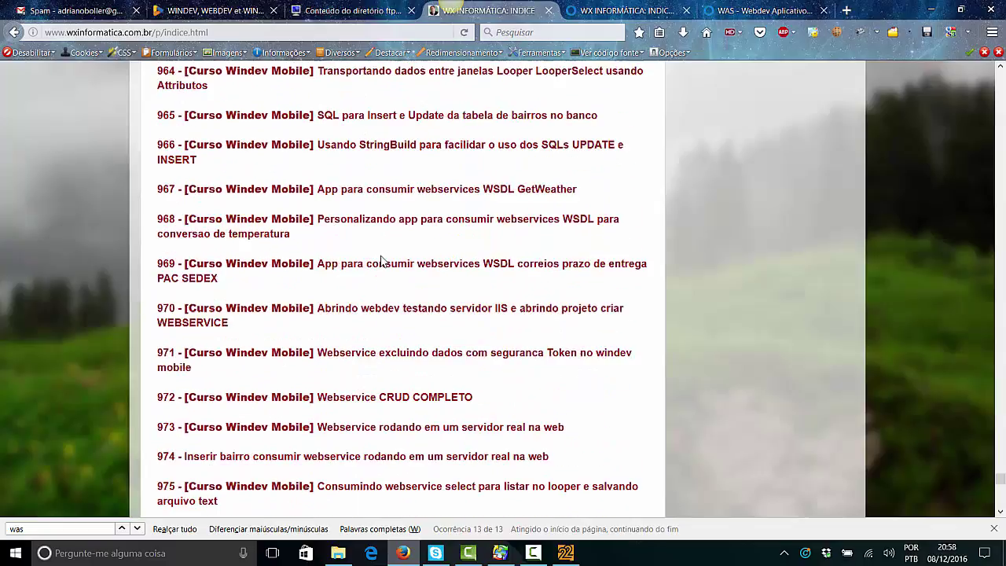
pyautogui.scroll(15, 380, 261)
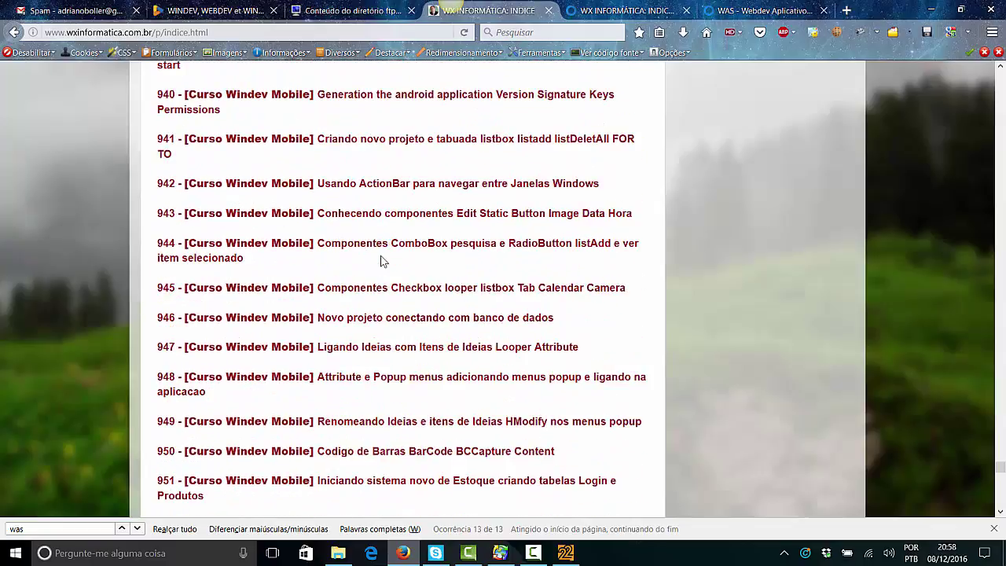
pyautogui.scroll(5, 382, 261)
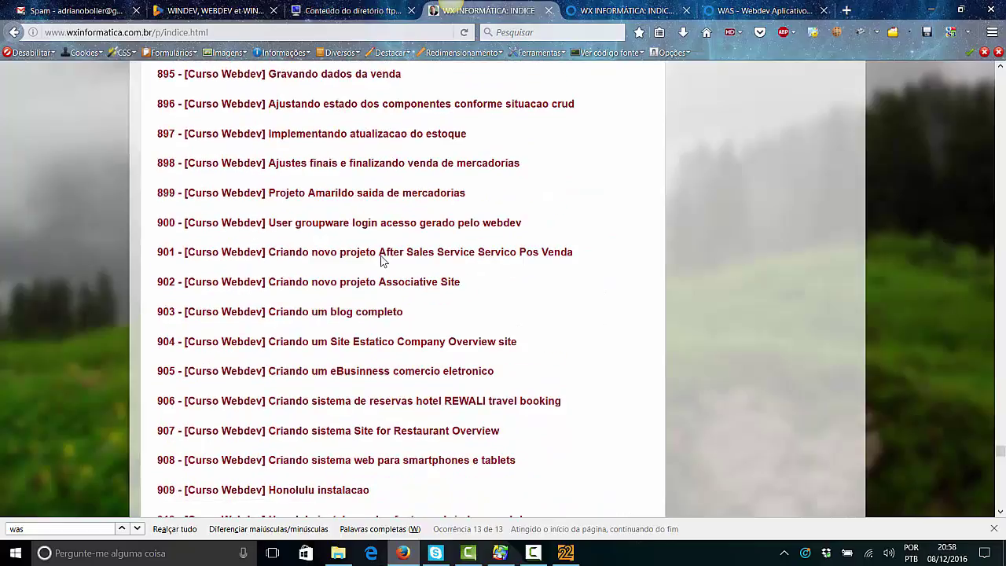
pyautogui.scroll(15, 383, 262)
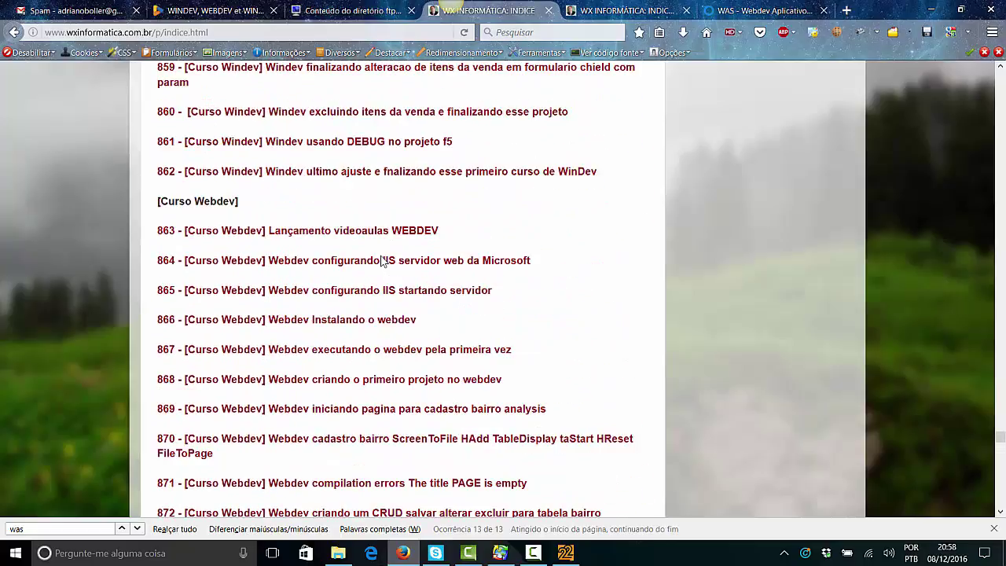
pyautogui.scroll(15, 383, 262)
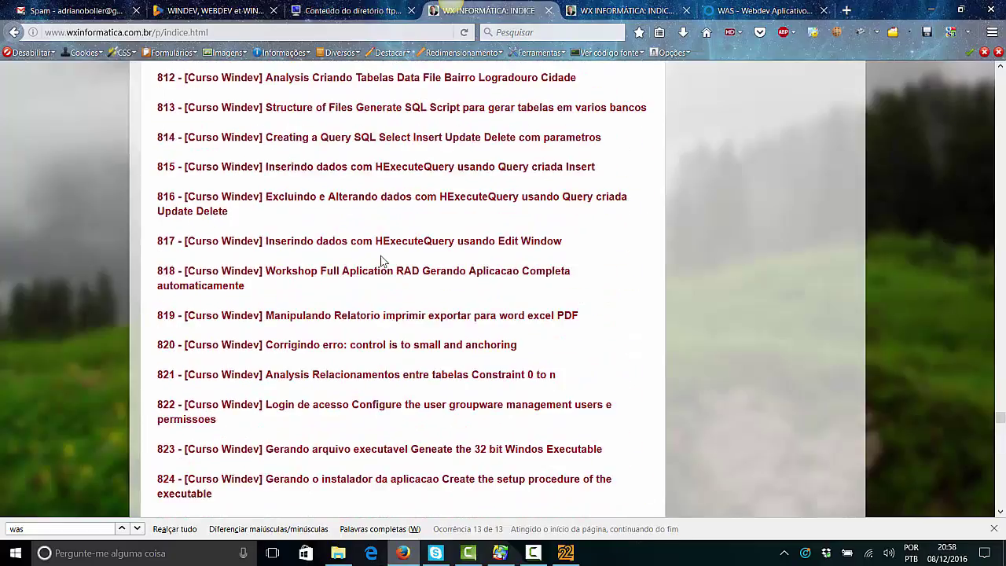
pyautogui.scroll(3, 383, 262)
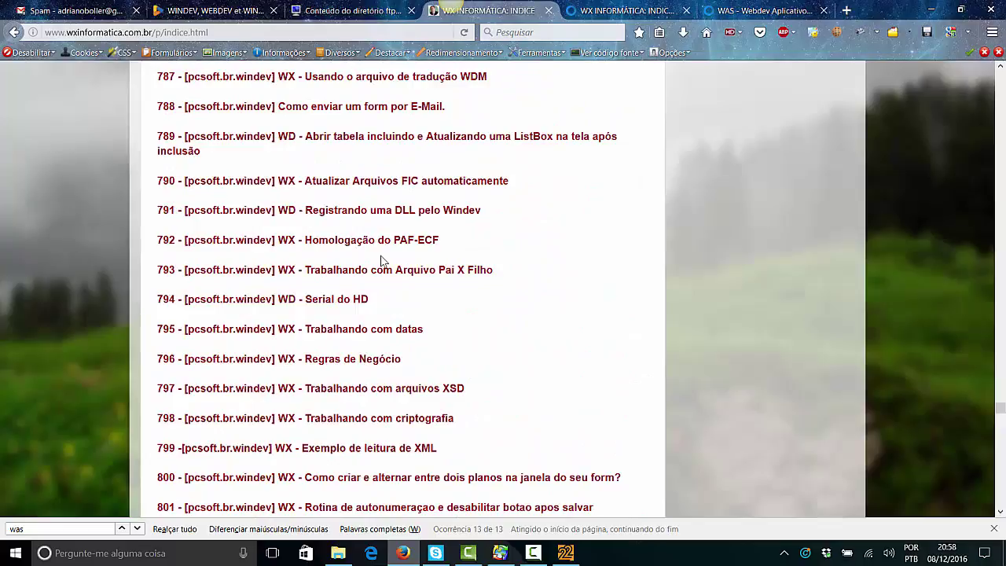
pyautogui.scroll(20, 382, 261)
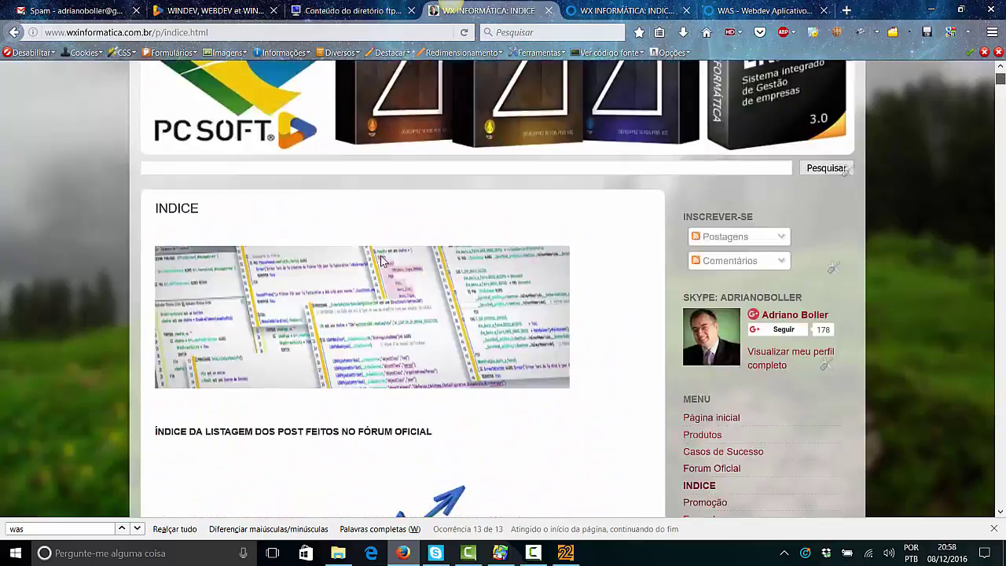
# Open the site's Links page and examine its official PCSOFT site, forum, examples repository, online help and blog links.
pyautogui.scroll(-5, 383, 262)
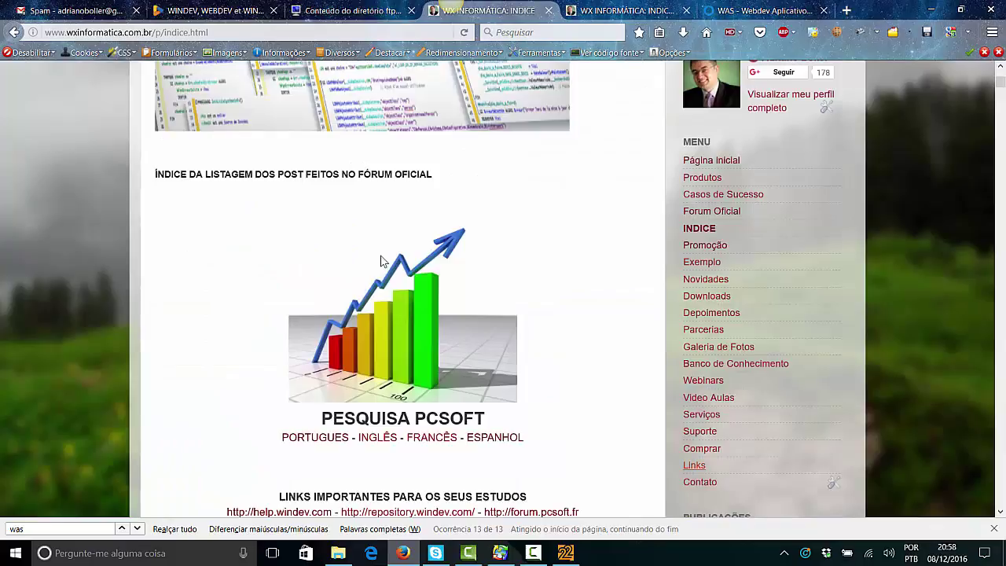
pyautogui.press('Return')
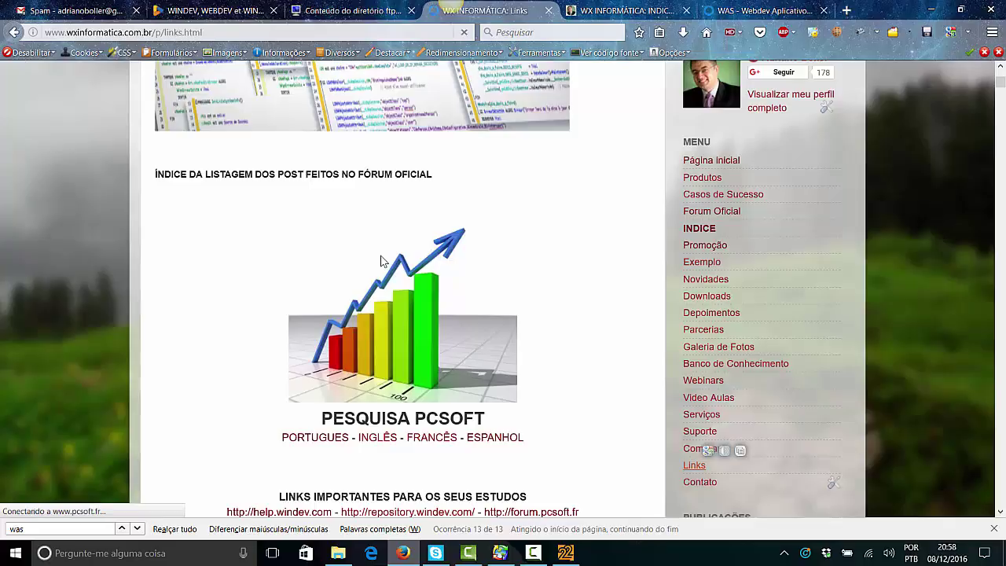
pyautogui.scroll(-3, 382, 261)
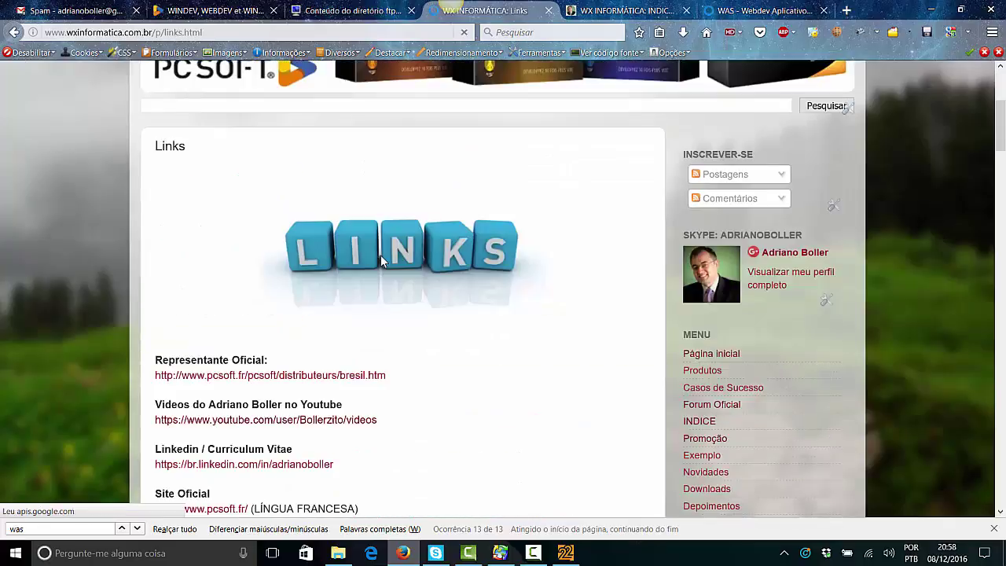
pyautogui.scroll(-5, 381, 256)
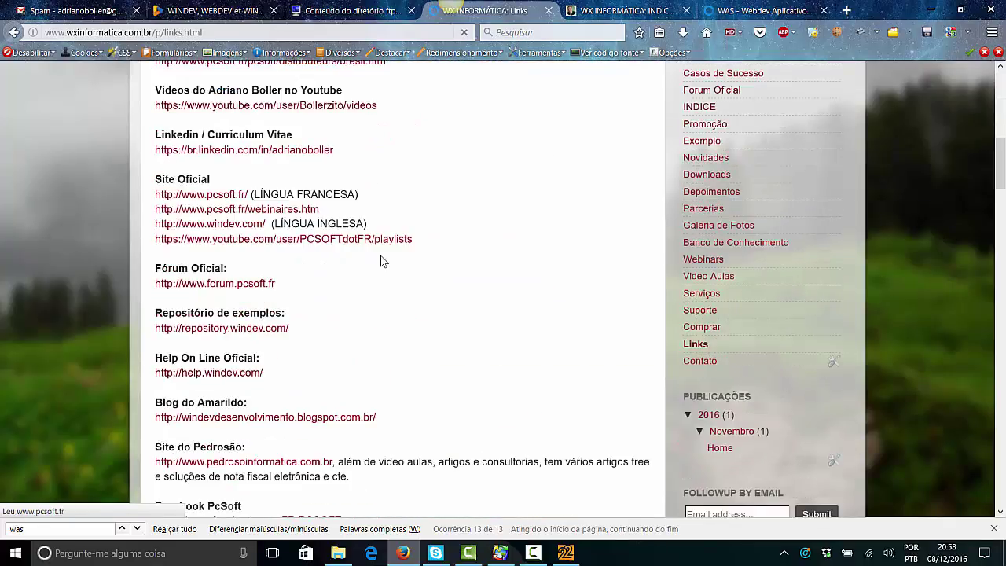
pyautogui.scroll(-5, 381, 261)
pyautogui.press('Tab')
pyautogui.press('Tab')
pyautogui.press('Tab')
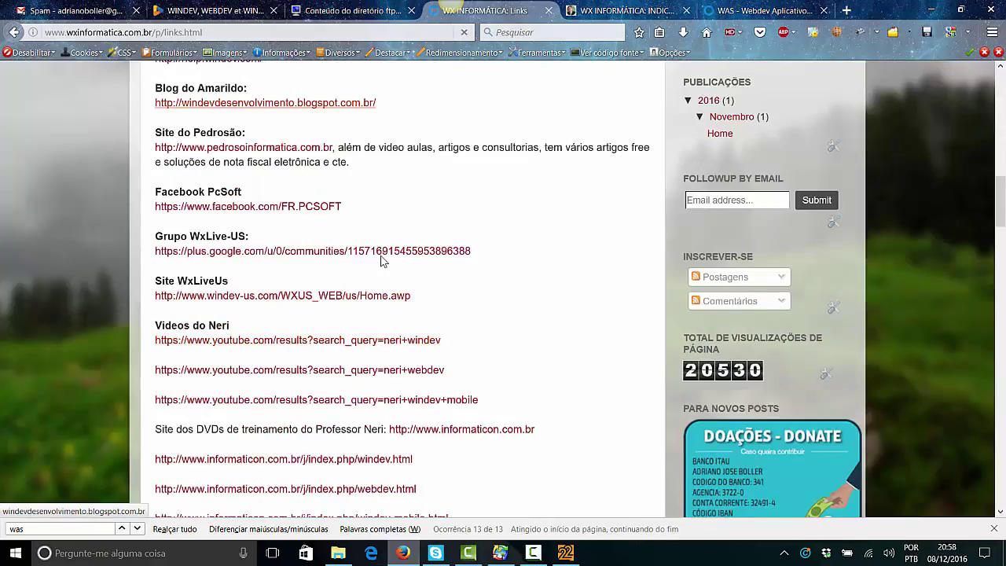
# Look through the Links page's training videos, LST magazine editions, TDF TECH course materials and documentation downloads.
pyautogui.scroll(-3, 380, 261)
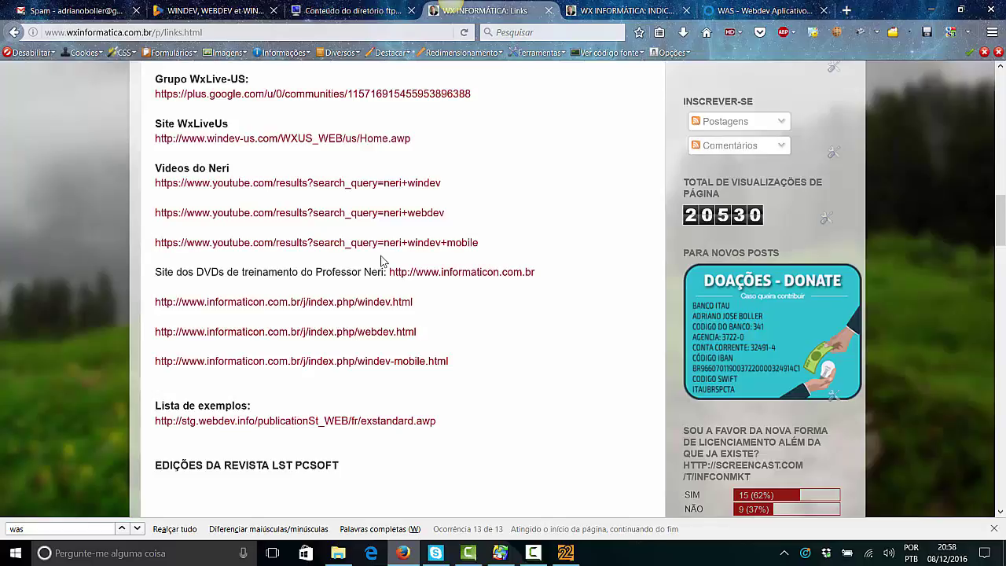
pyautogui.scroll(-7, 380, 260)
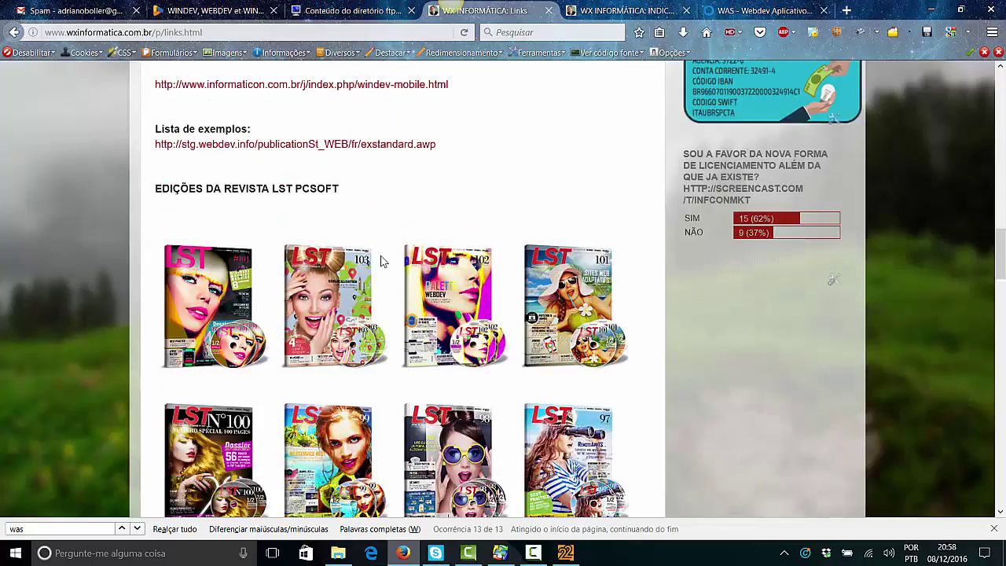
pyautogui.scroll(-10, 380, 260)
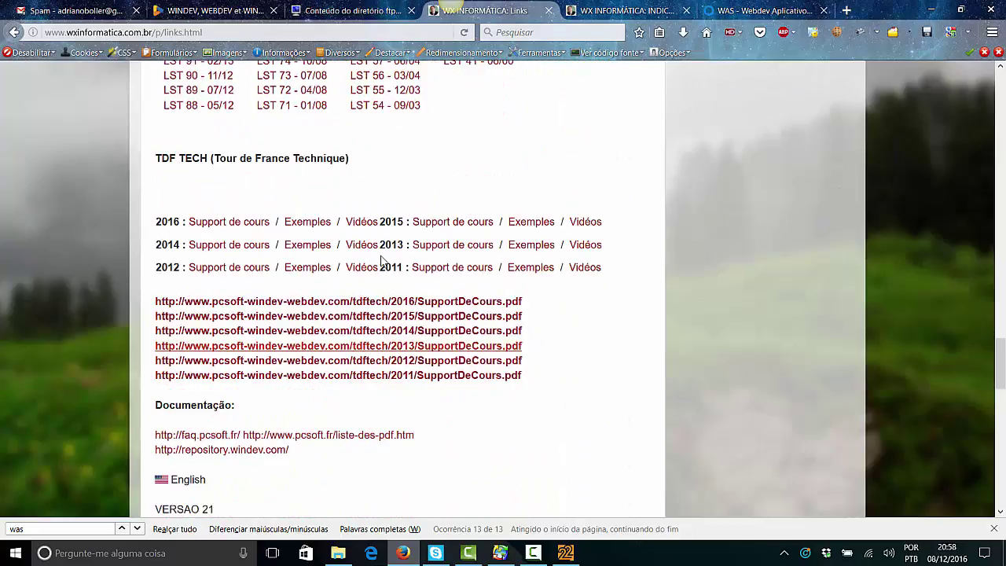
pyautogui.scroll(-6, 380, 260)
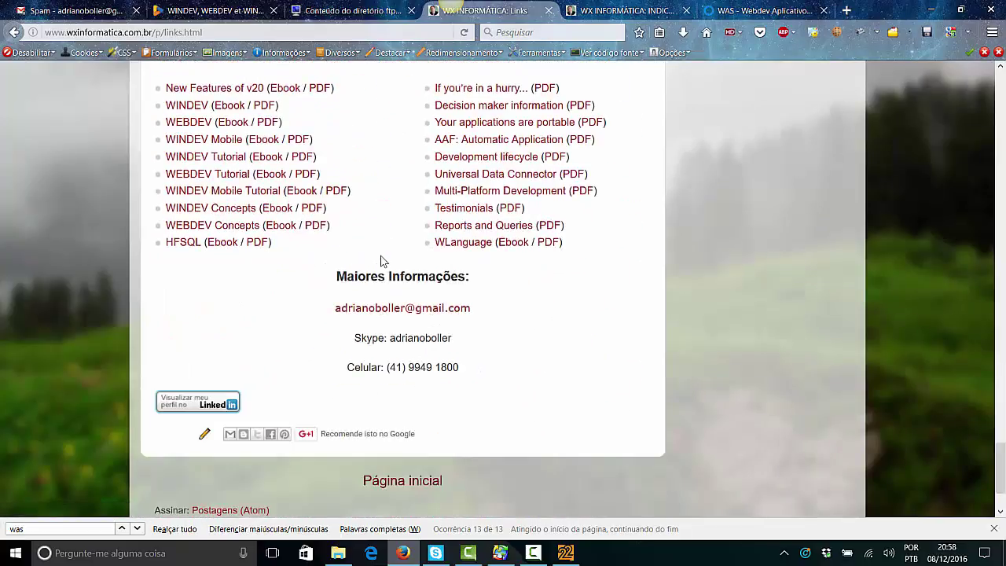
pyautogui.scroll(15, 380, 260)
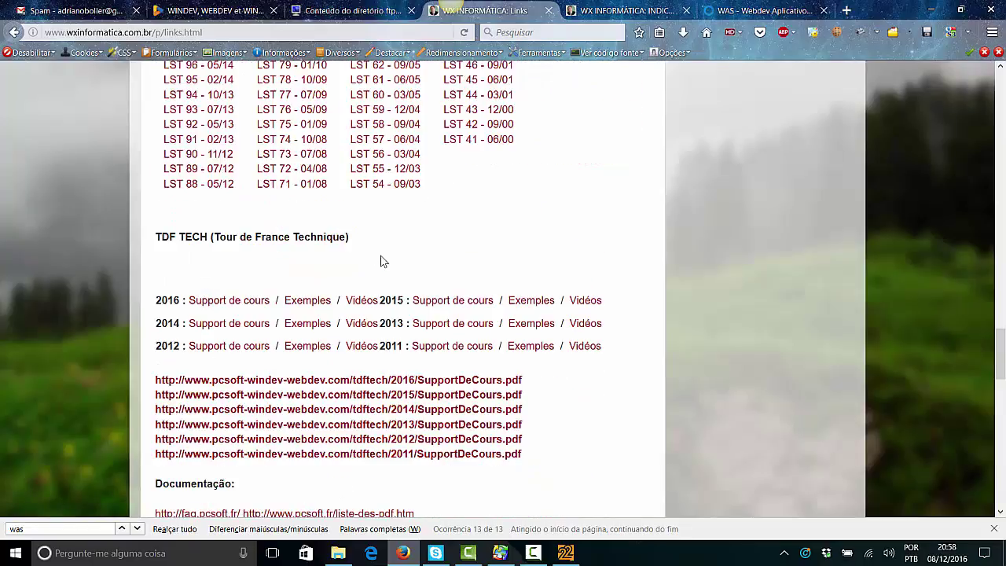
pyautogui.scroll(15, 380, 260)
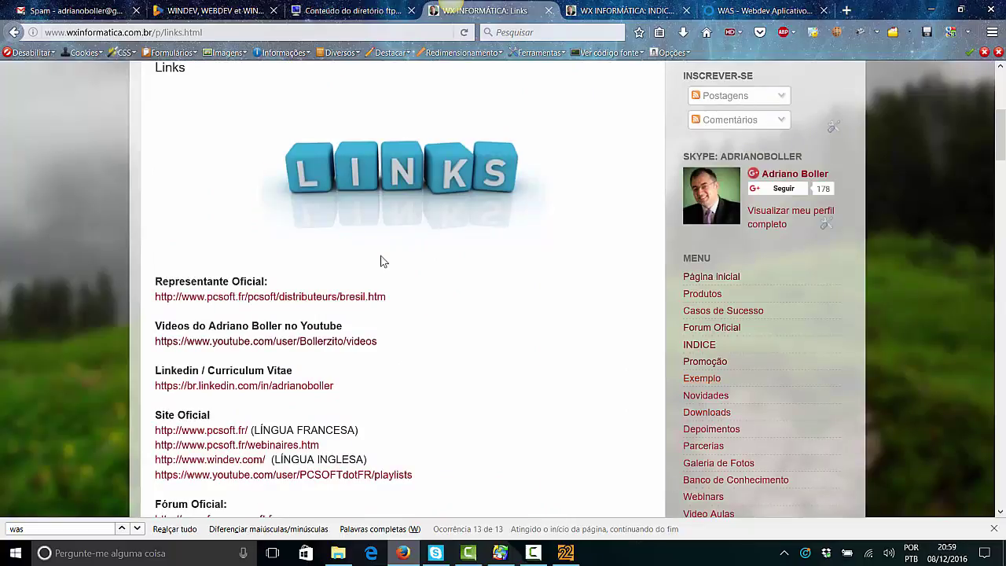
# Open the Novidades page of the WX Informática site.
pyautogui.press('Return')
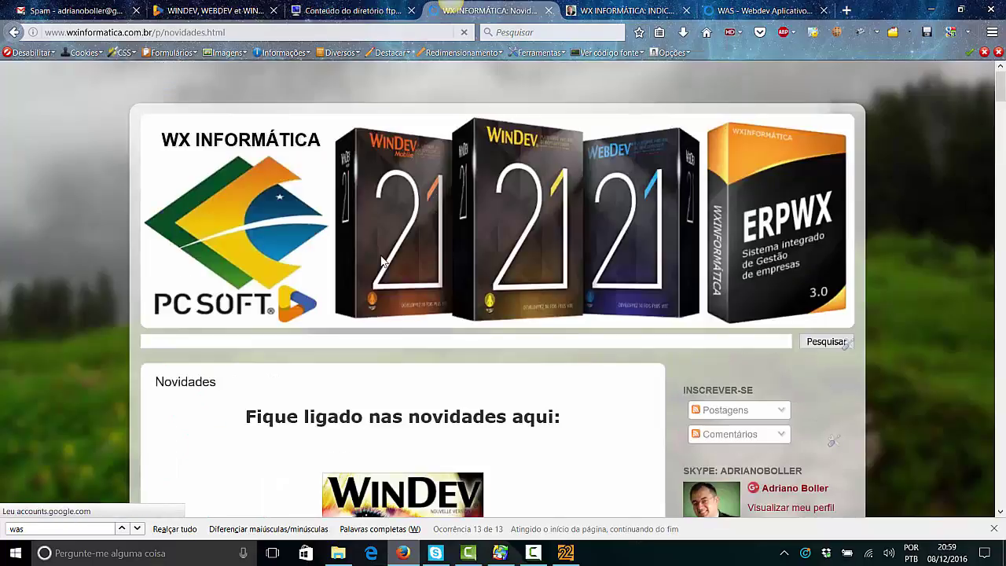
pyautogui.hotkey('ctrl', 'l')
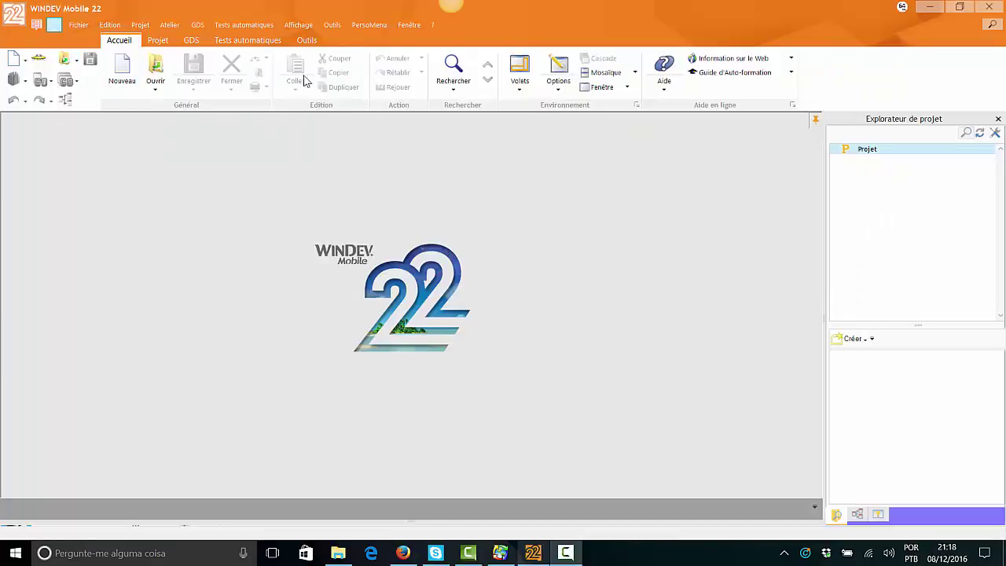
# Switch to WINDEV Mobile and remove the "Ouvre la page Internet 'Ressources Pratiques'" button from the quick access buttons list.
pyautogui.click(20, 18)
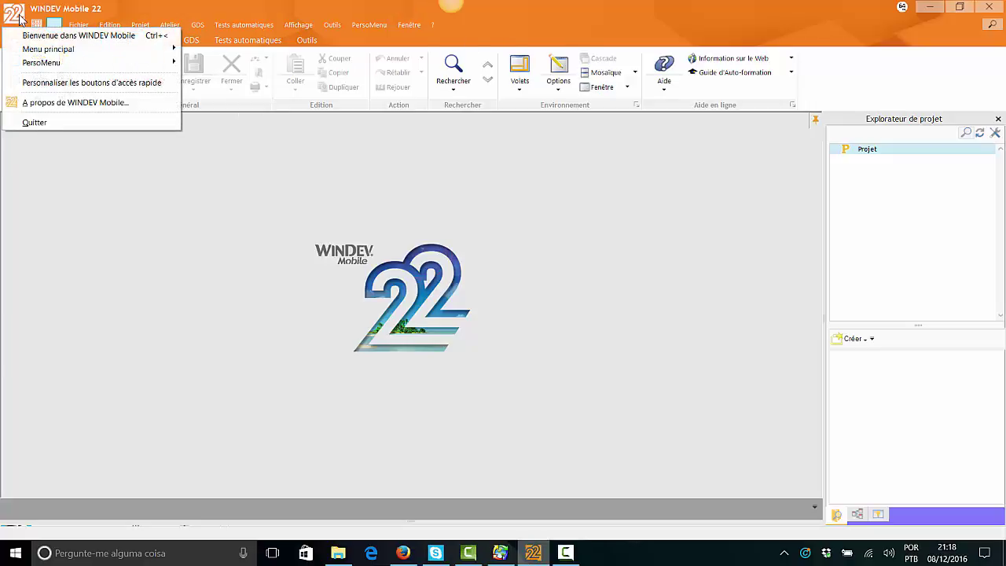
pyautogui.click(46, 85)
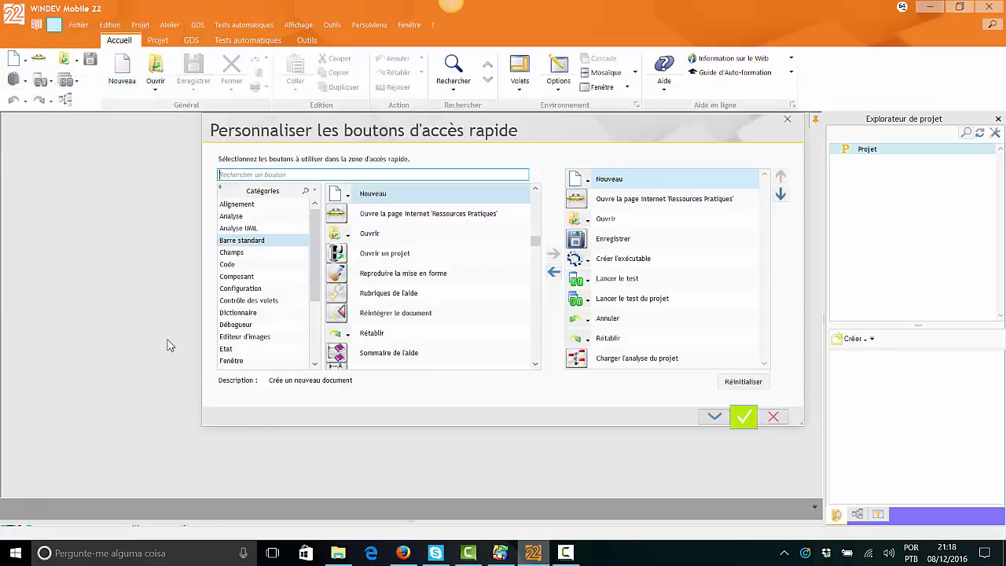
pyautogui.click(715, 207)
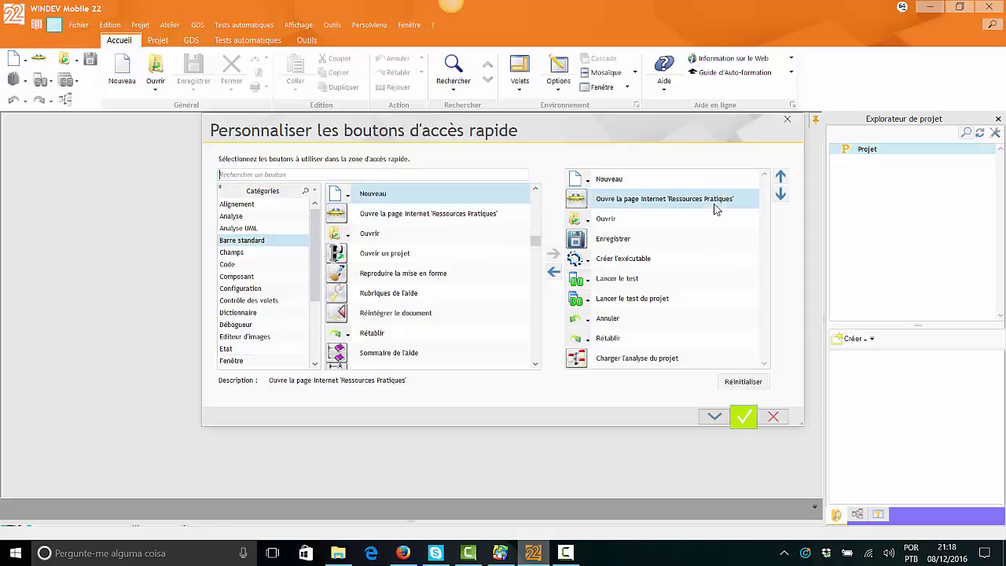
pyautogui.click(554, 271)
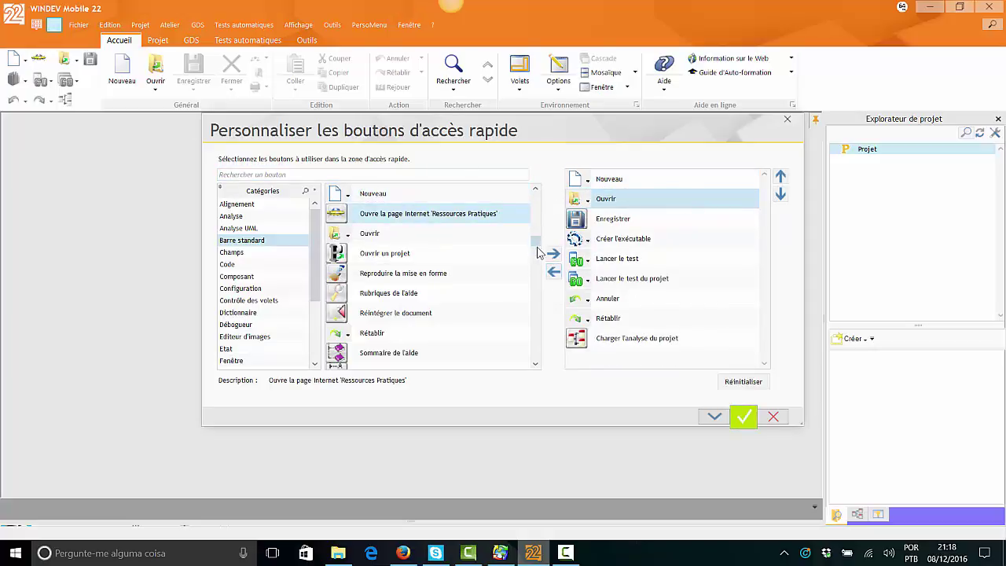
# Examine the available quick access buttons by category, including Alignement, Barre standard, Code, Configuration, Texte, Tests, Requêtes and Projet.
pyautogui.click(263, 205)
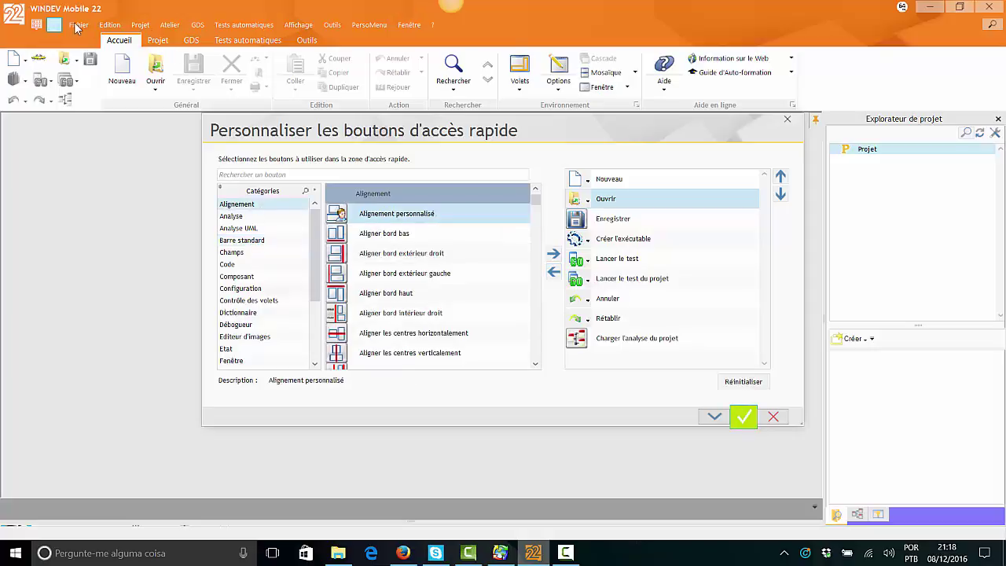
pyautogui.moveTo(537, 201); pyautogui.dragTo(534, 376)
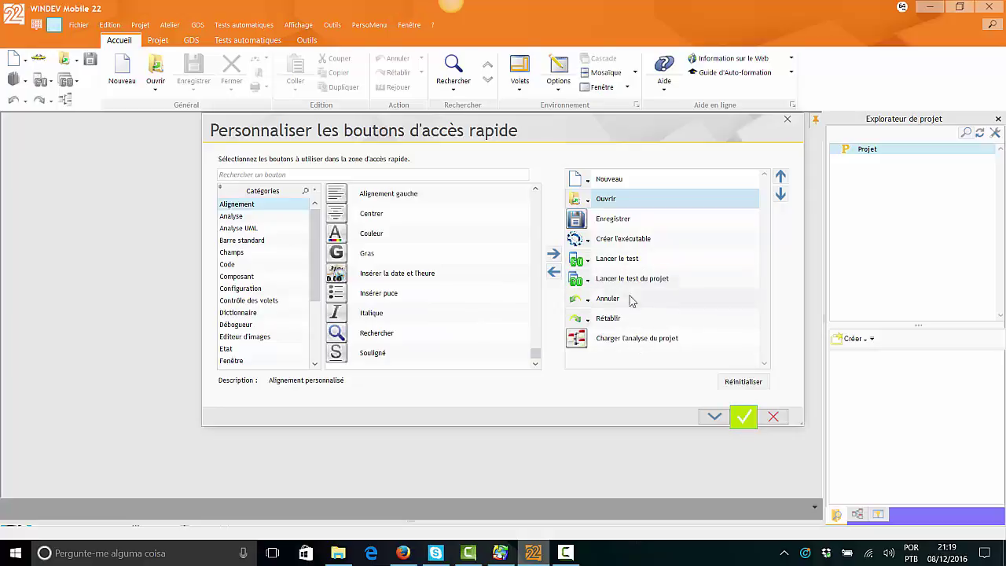
pyautogui.click(252, 222)
pyautogui.click(251, 239)
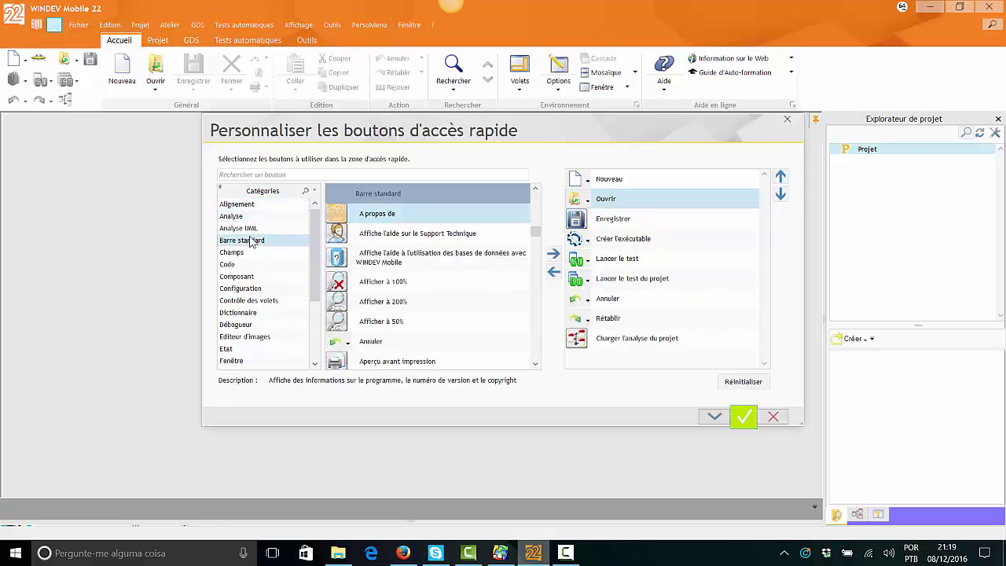
pyautogui.click(246, 252)
pyautogui.click(244, 264)
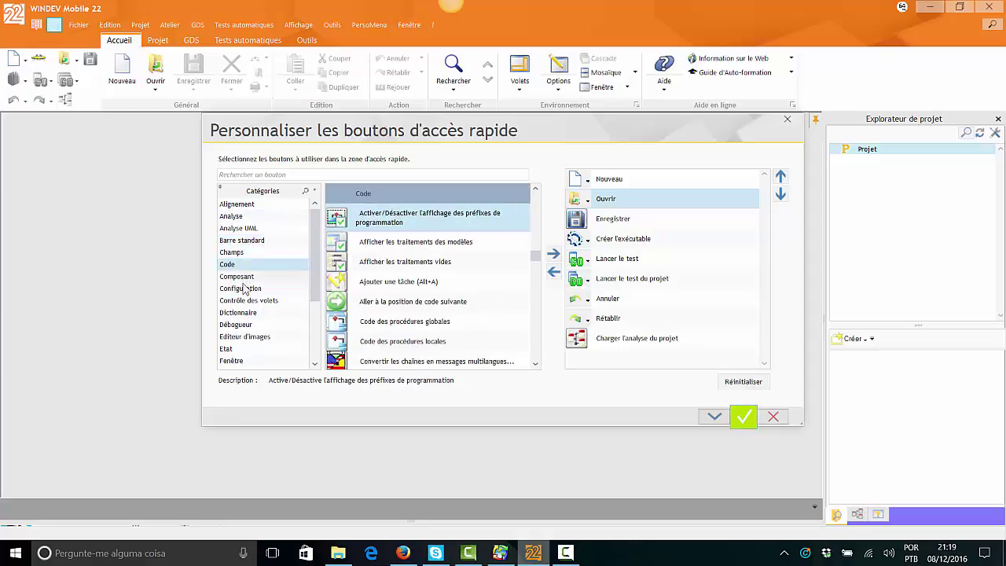
pyautogui.click(246, 288)
pyautogui.scroll(-3, 247, 330)
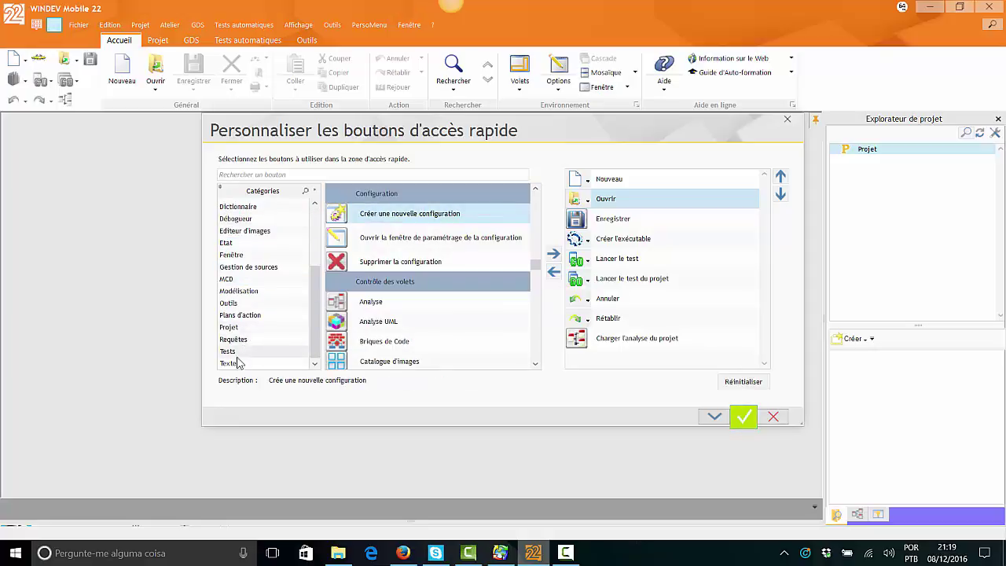
pyautogui.click(238, 363)
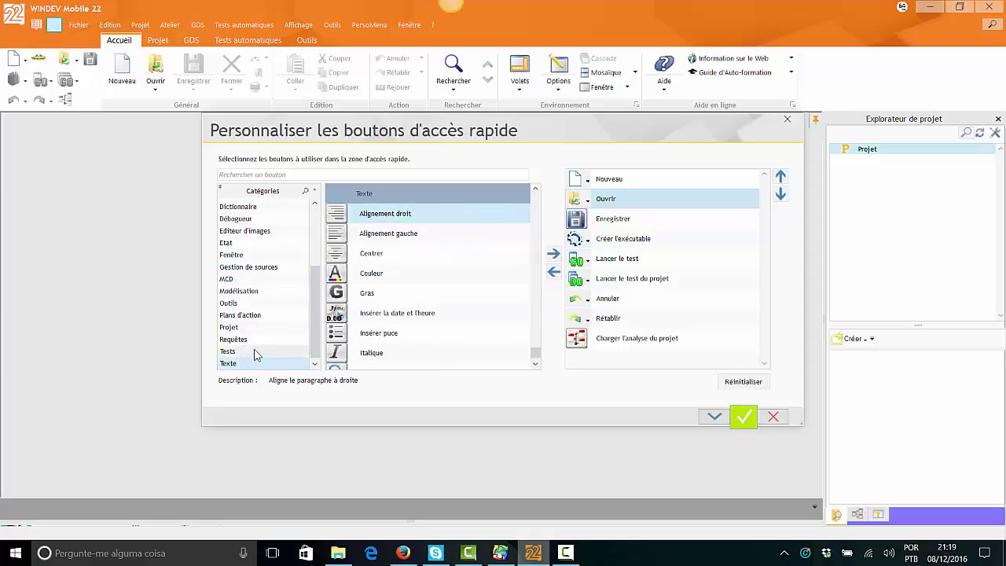
pyautogui.click(256, 355)
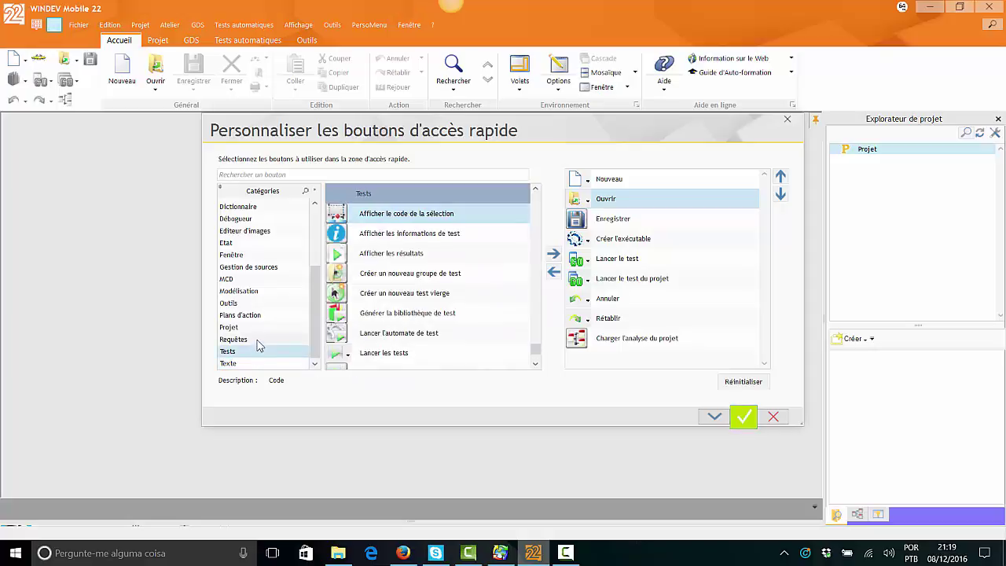
pyautogui.click(259, 341)
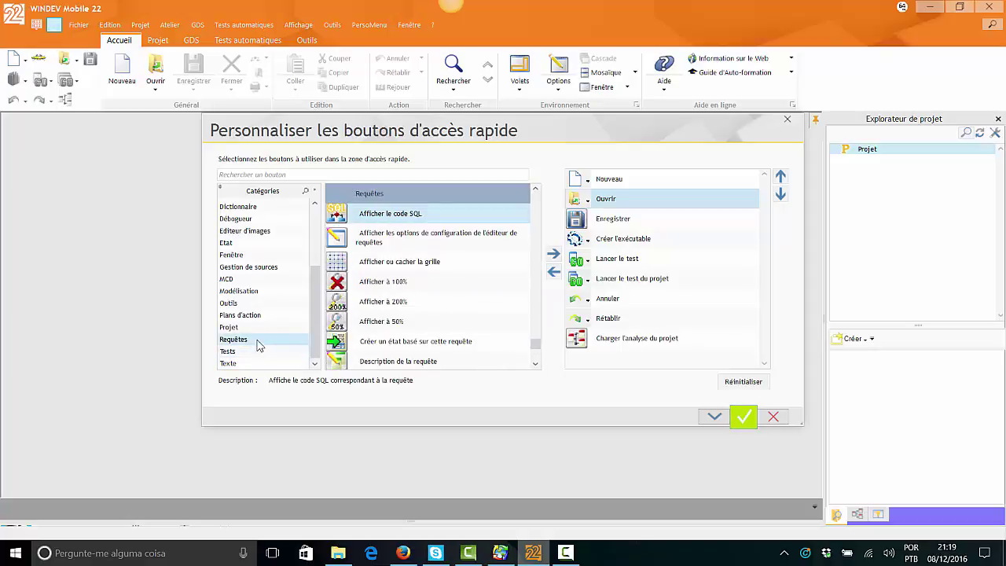
pyautogui.click(258, 327)
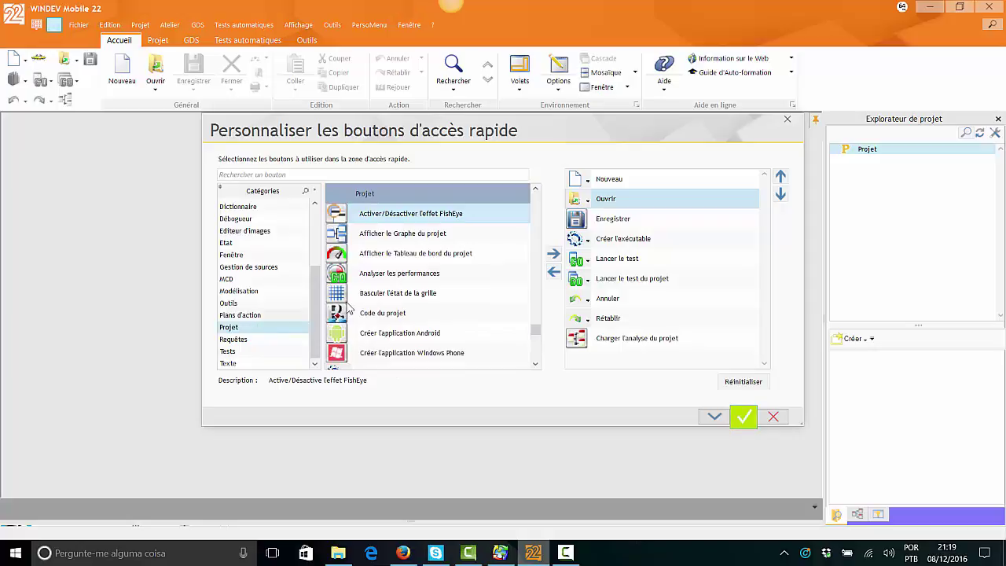
# Look through the available quick access buttons in the Projet, Tests, Outils, Modélisation and Alignement categories.
pyautogui.scroll(-3, 409, 277)
pyautogui.scroll(-10, 408, 276)
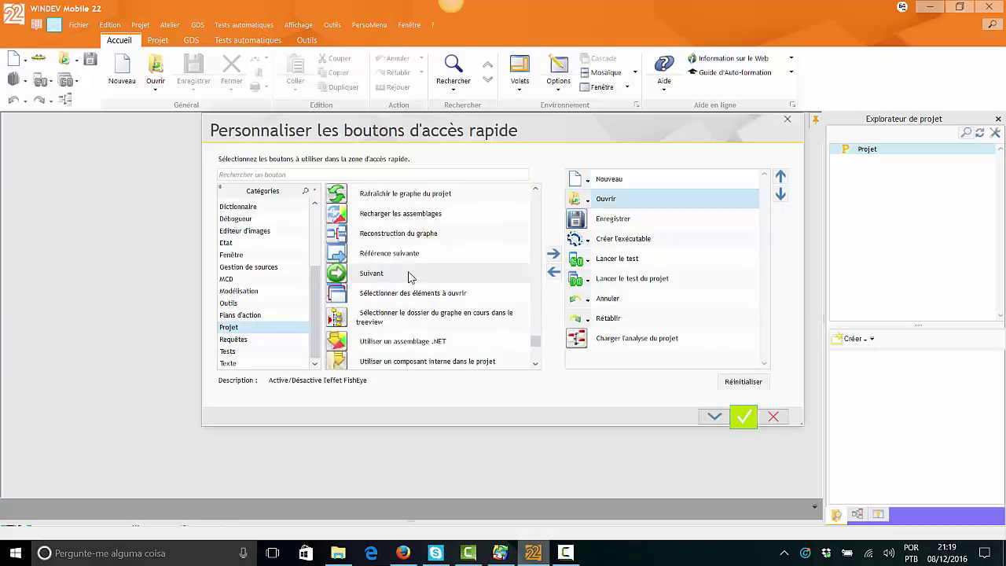
pyautogui.scroll(-5, 408, 276)
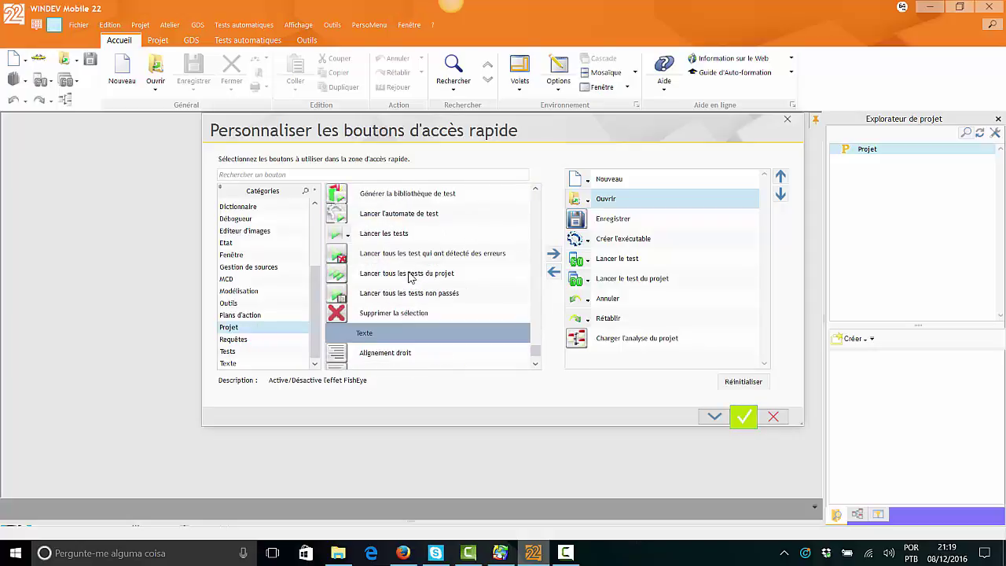
pyautogui.click(238, 315)
pyautogui.click(245, 303)
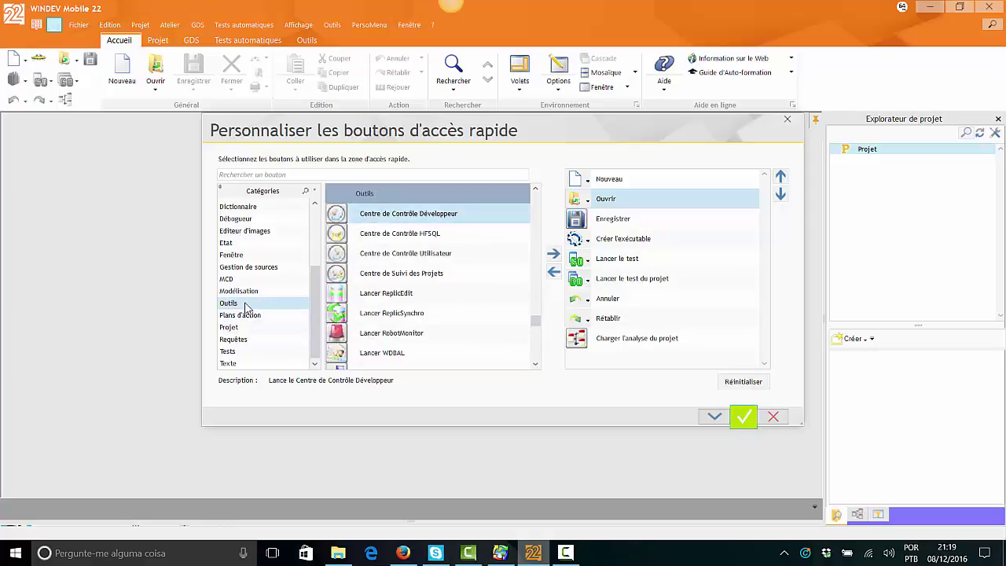
pyautogui.click(251, 291)
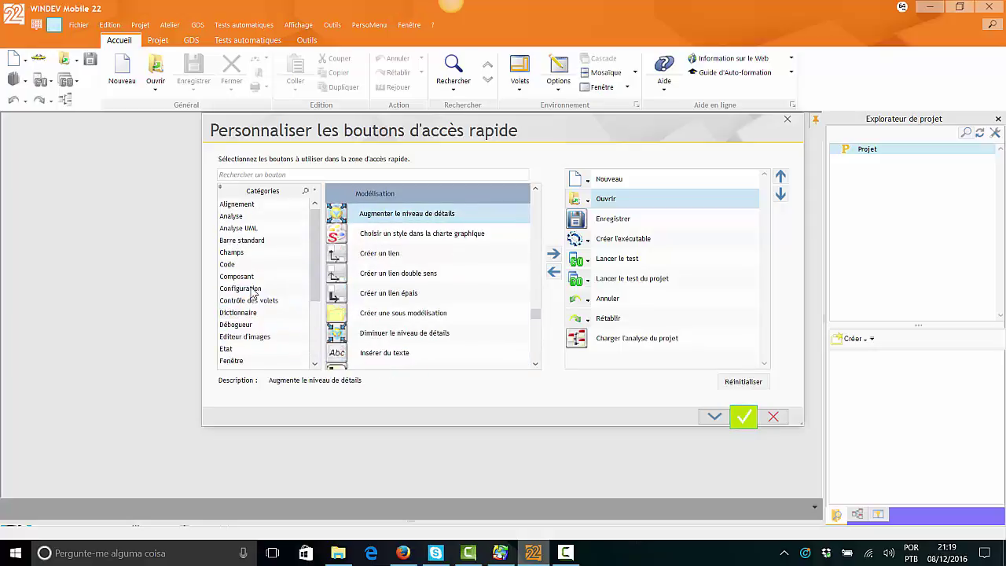
pyautogui.click(257, 206)
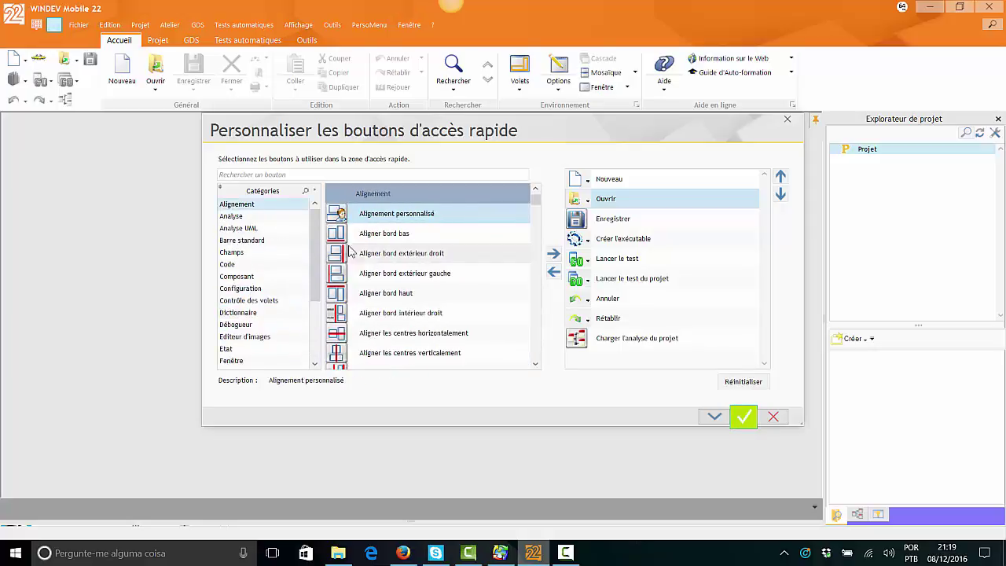
# Add Aligner bord bas, Aligner bord extérieur droit and Aligner bord extérieur gauche after Charger l'analyse du projet in the quick access buttons and apply.
pyautogui.click(668, 340)
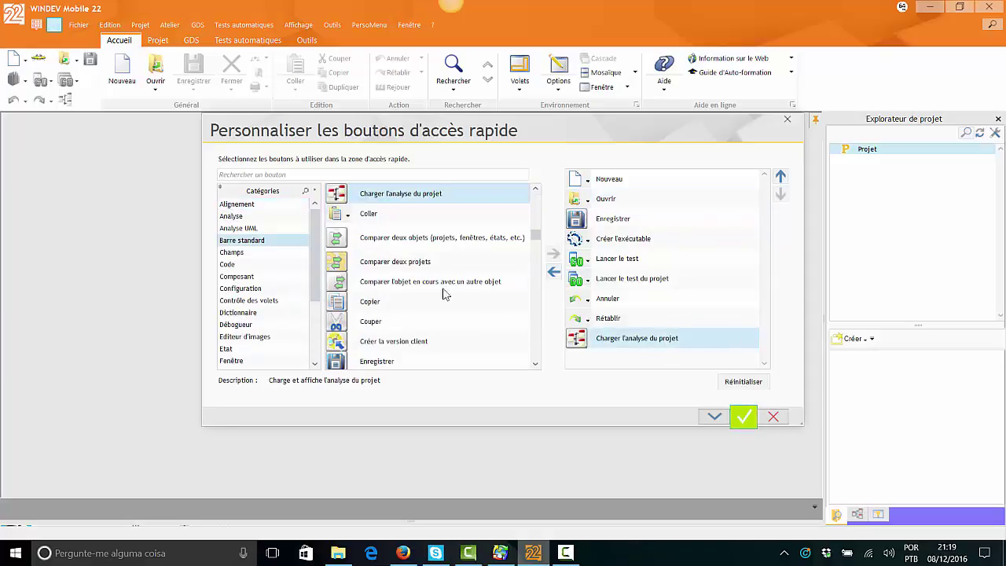
pyautogui.click(260, 204)
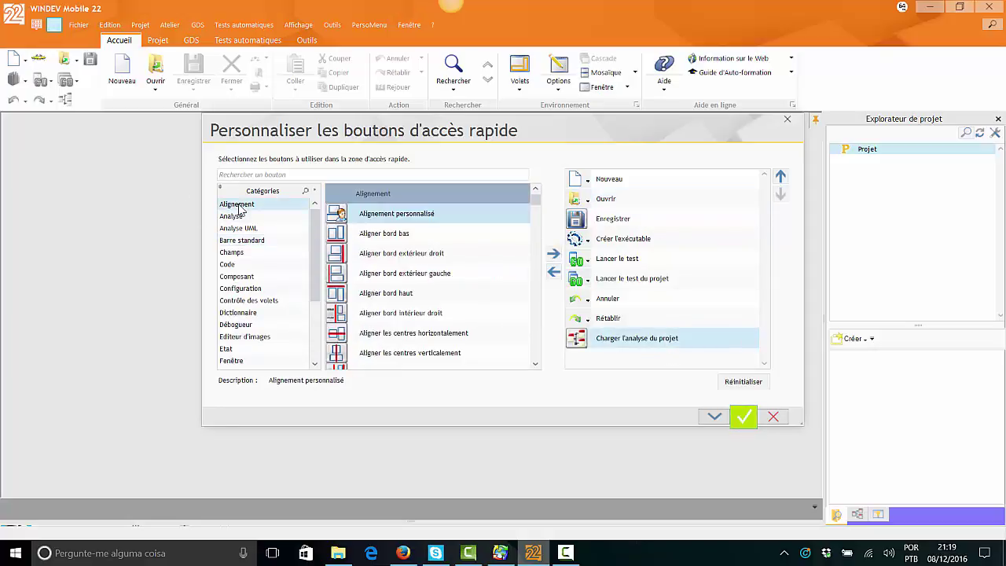
pyautogui.doubleClick(366, 240)
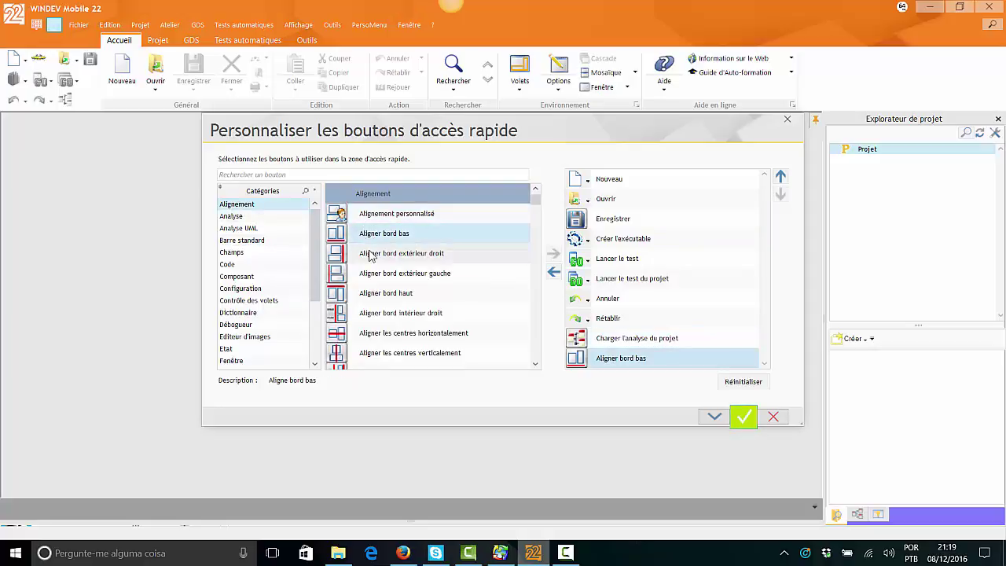
pyautogui.doubleClick(373, 255)
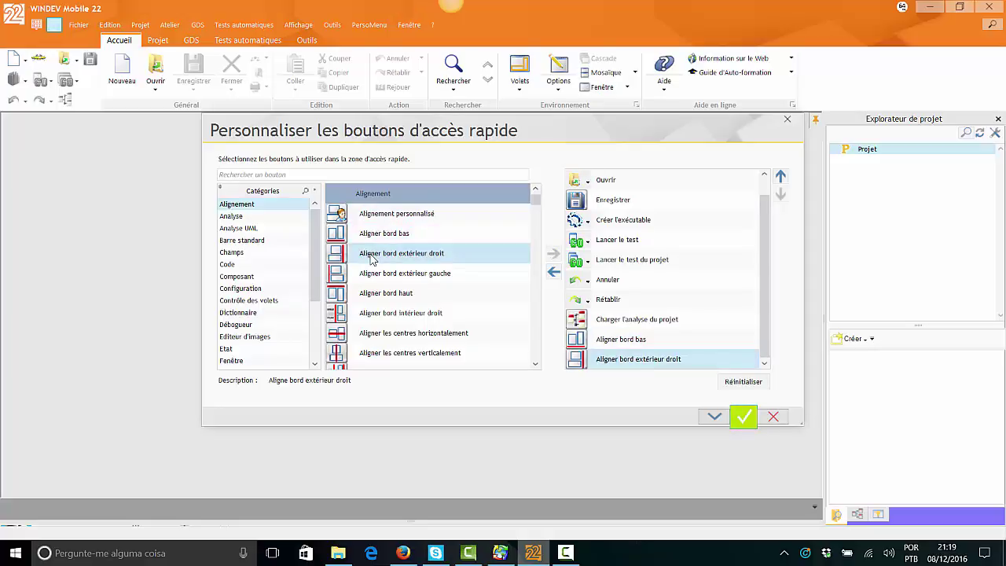
pyautogui.doubleClick(372, 274)
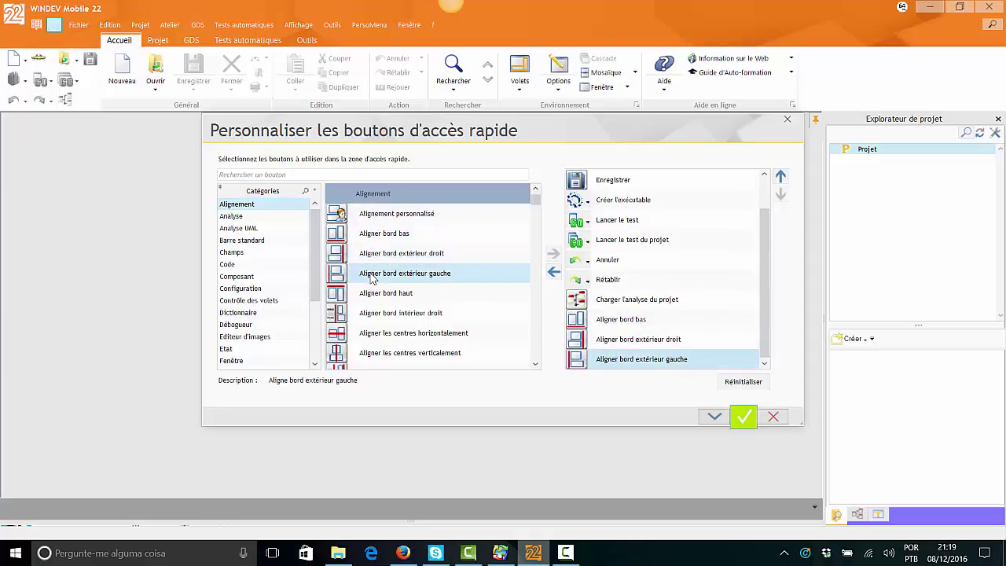
pyautogui.click(744, 417)
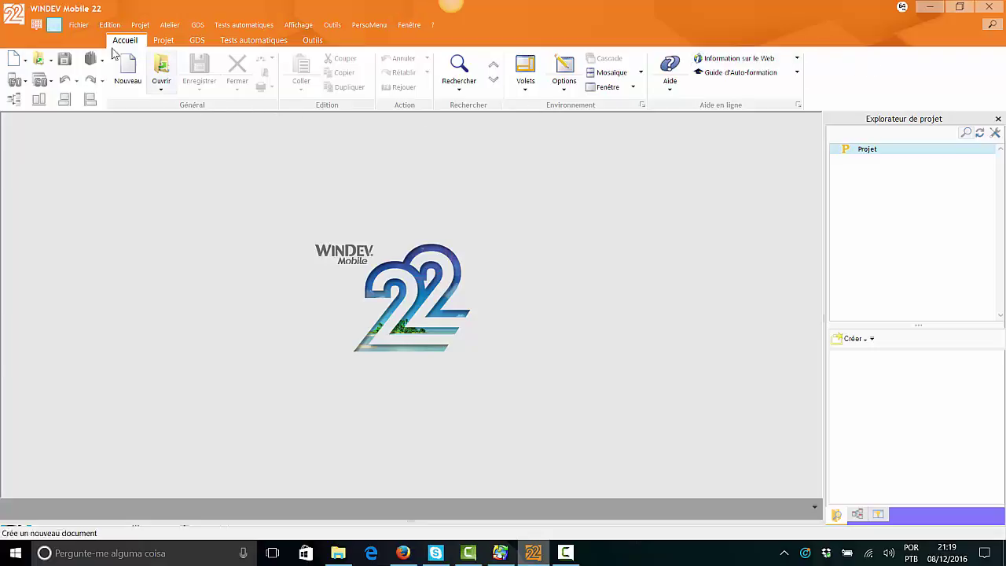
# Reopen the quick access button customization and remove the three Aligner bord buttons from the selected list.
pyautogui.click(13, 22)
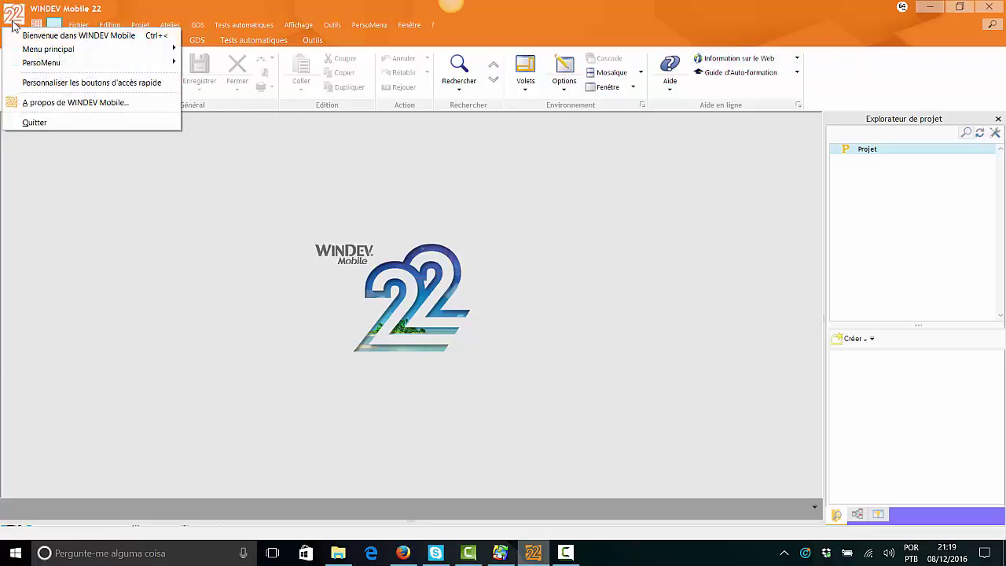
pyautogui.click(41, 86)
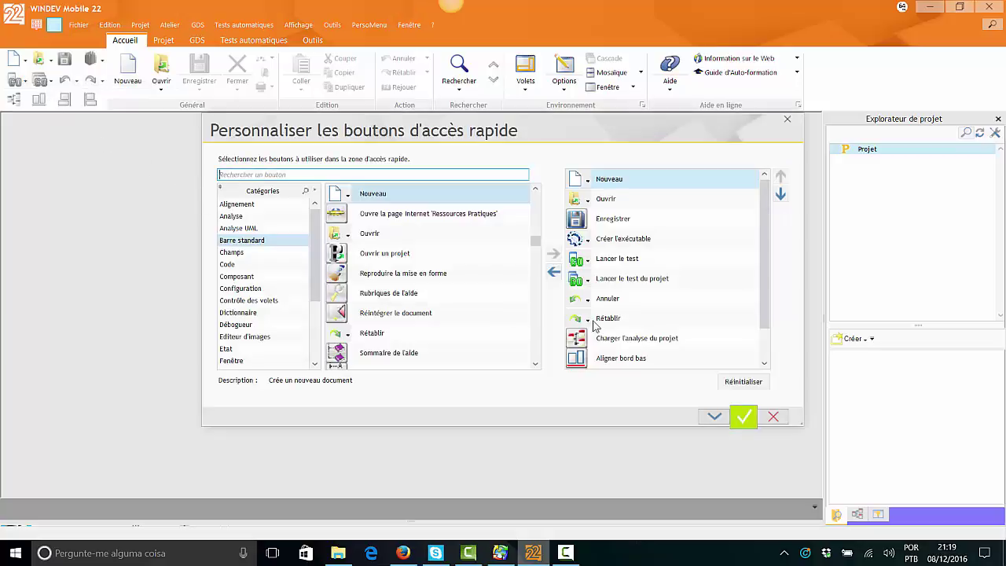
pyautogui.scroll(-1, 711, 336)
pyautogui.click(628, 319)
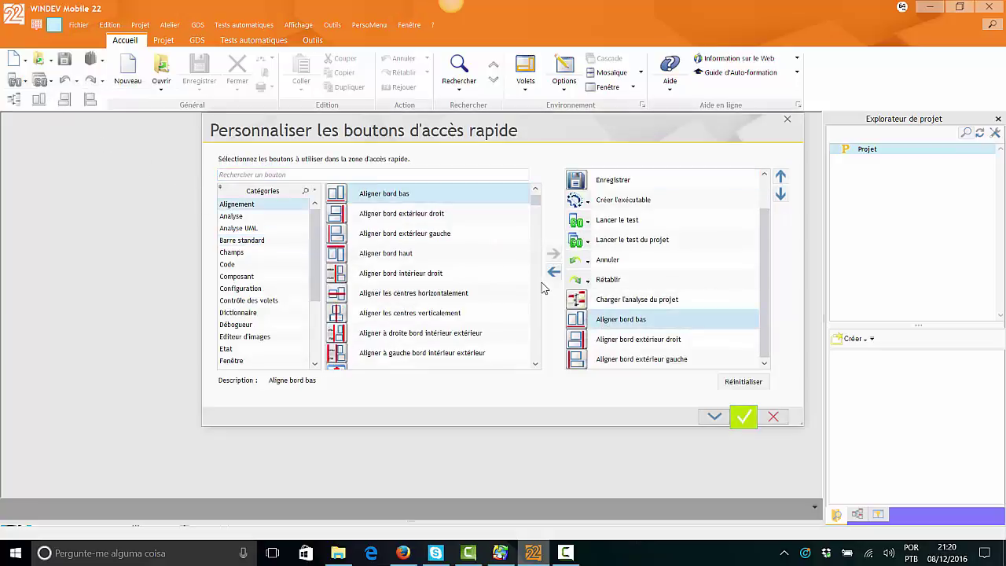
pyautogui.click(554, 271)
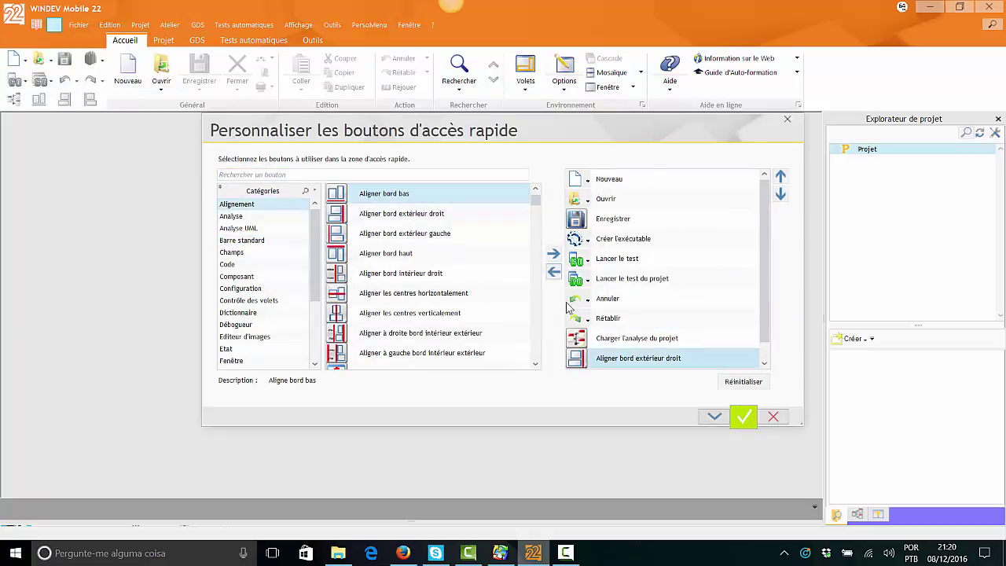
pyautogui.click(767, 362)
pyautogui.click(645, 348)
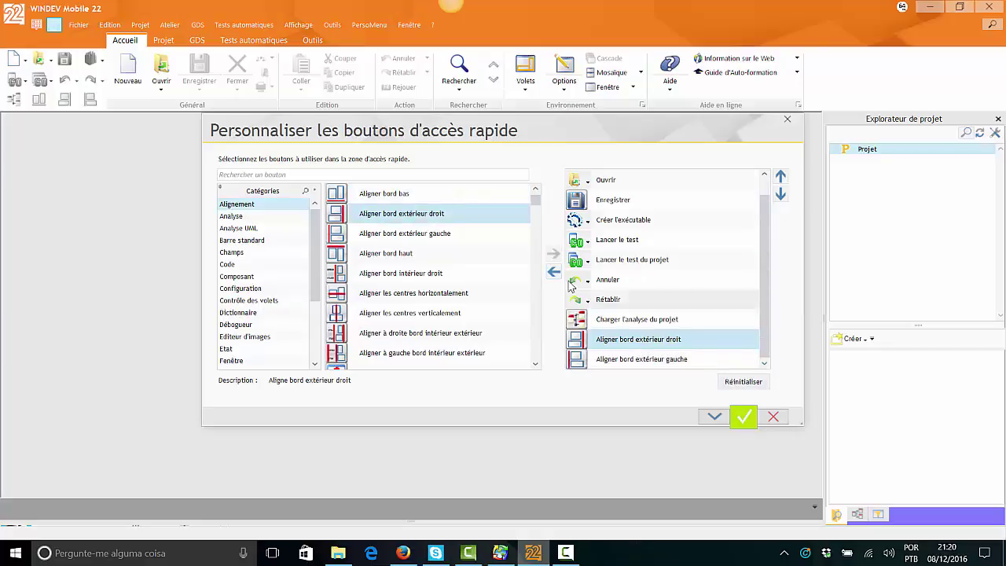
pyautogui.click(553, 271)
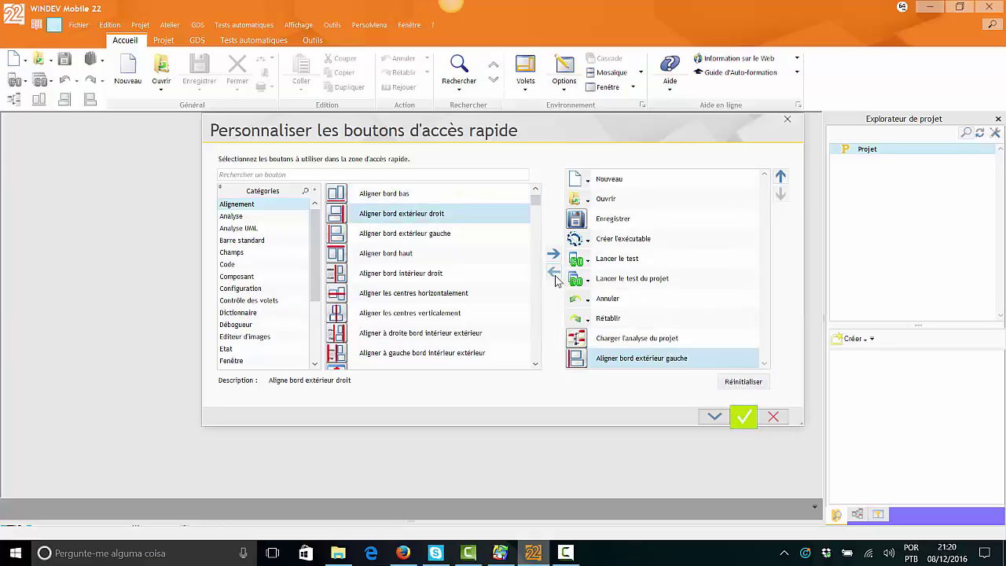
pyautogui.click(553, 271)
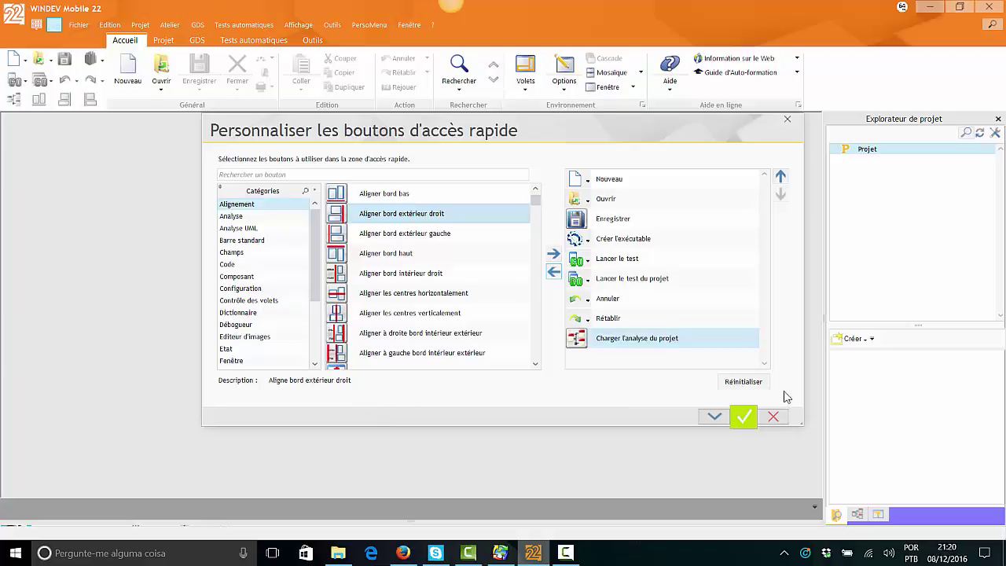
# Examine the available quick access buttons in the Analyse, Analyse UML and Barre standard categories.
pyautogui.click(259, 219)
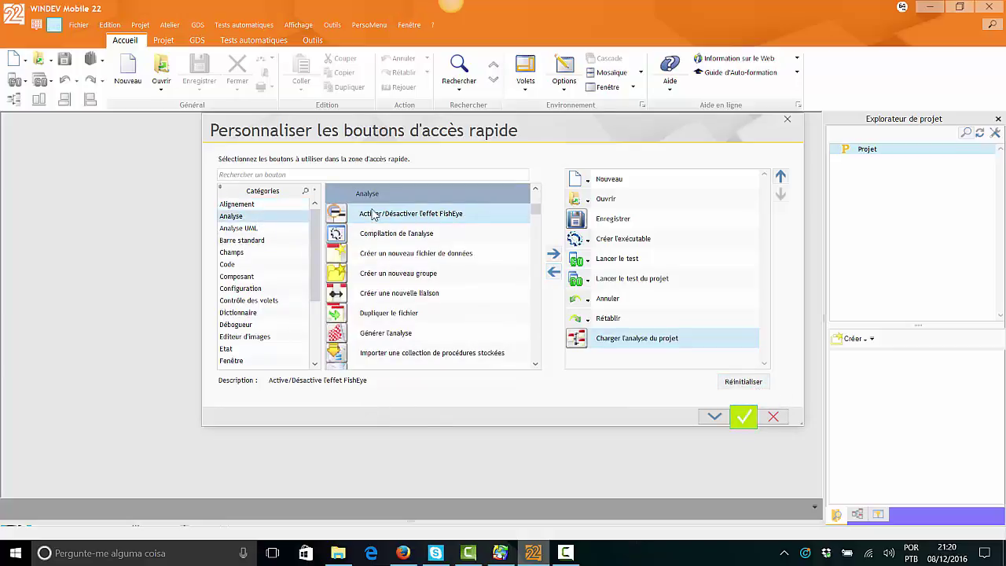
pyautogui.click(367, 233)
pyautogui.click(366, 253)
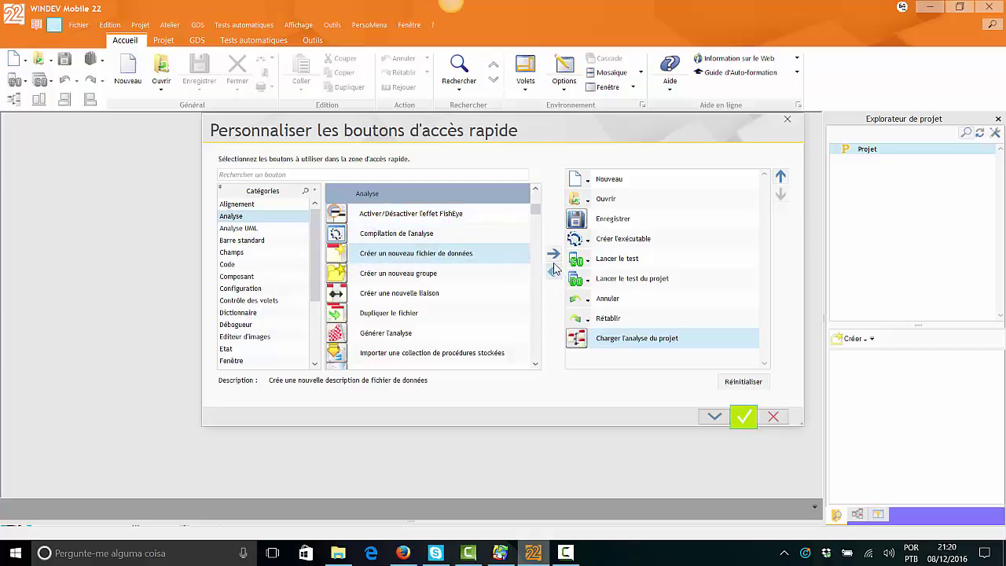
pyautogui.scroll(-5, 393, 293)
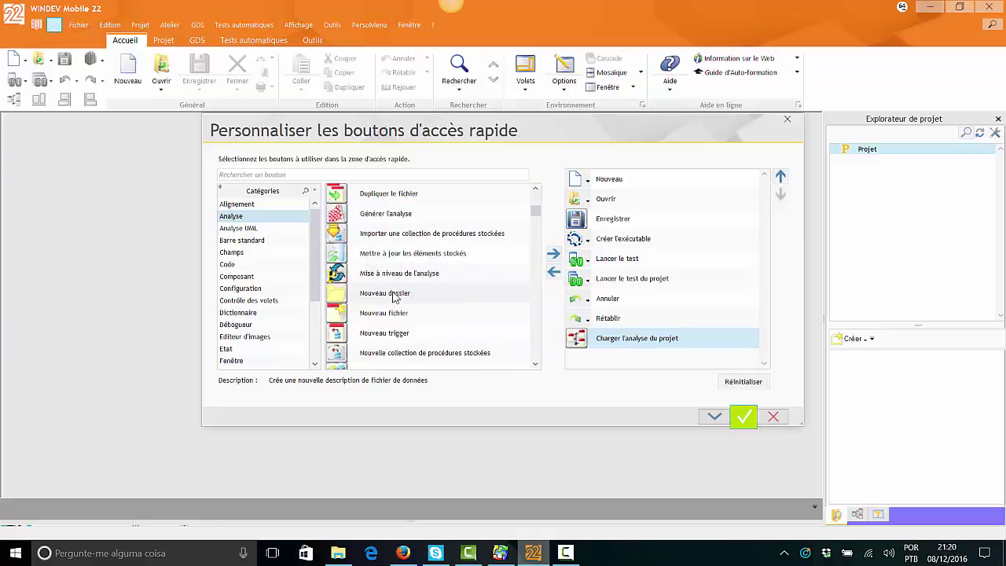
pyautogui.scroll(-1, 394, 297)
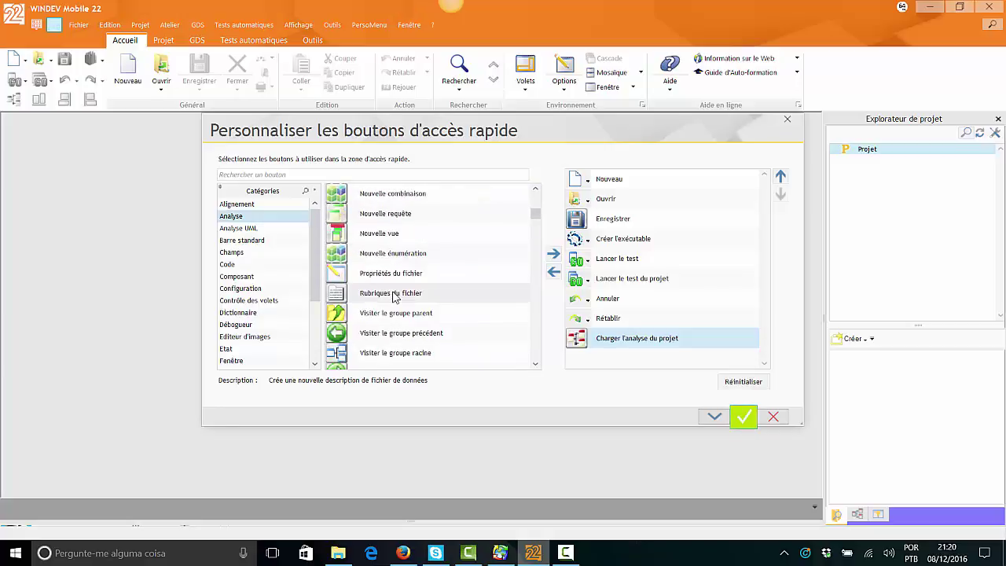
pyautogui.scroll(-1, 394, 297)
pyautogui.scroll(-2, 394, 297)
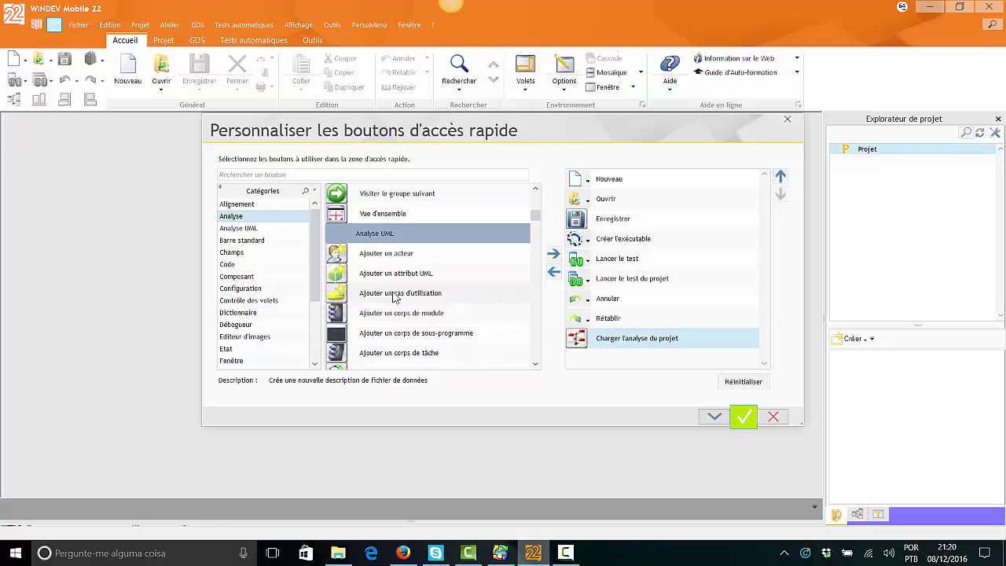
pyautogui.scroll(-2, 395, 297)
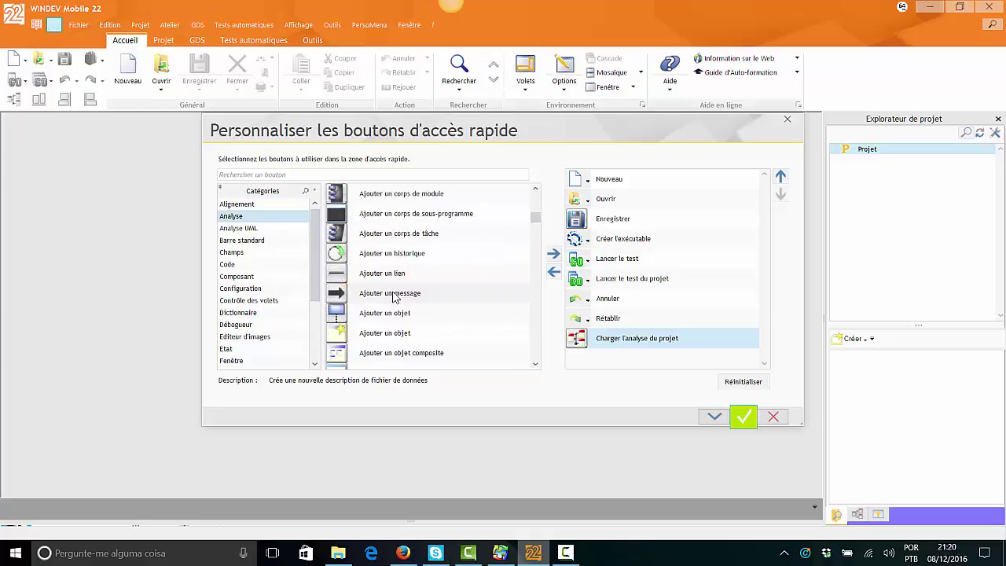
pyautogui.scroll(-1, 394, 297)
pyautogui.scroll(-2, 394, 297)
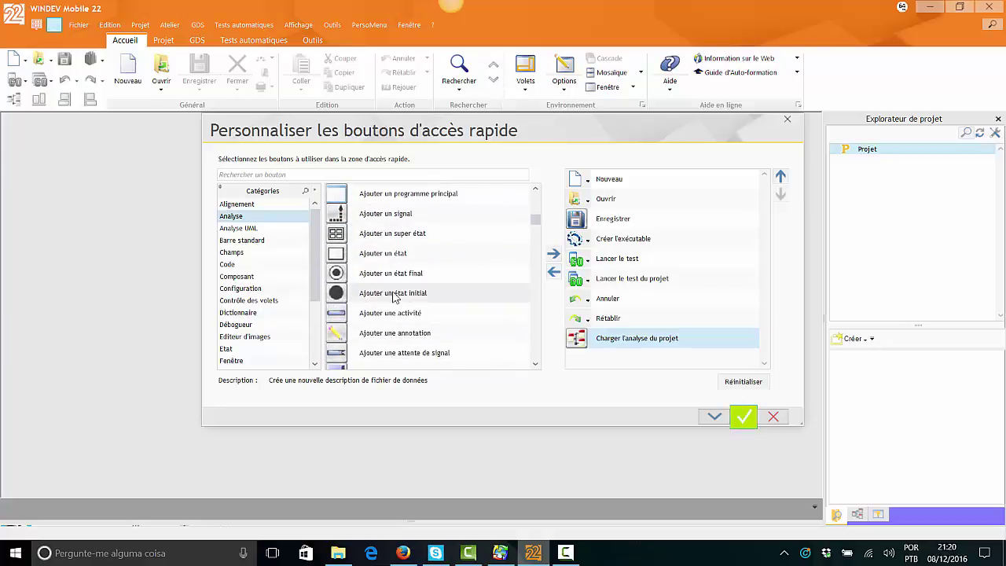
pyautogui.scroll(-2, 394, 297)
pyautogui.scroll(-6, 395, 297)
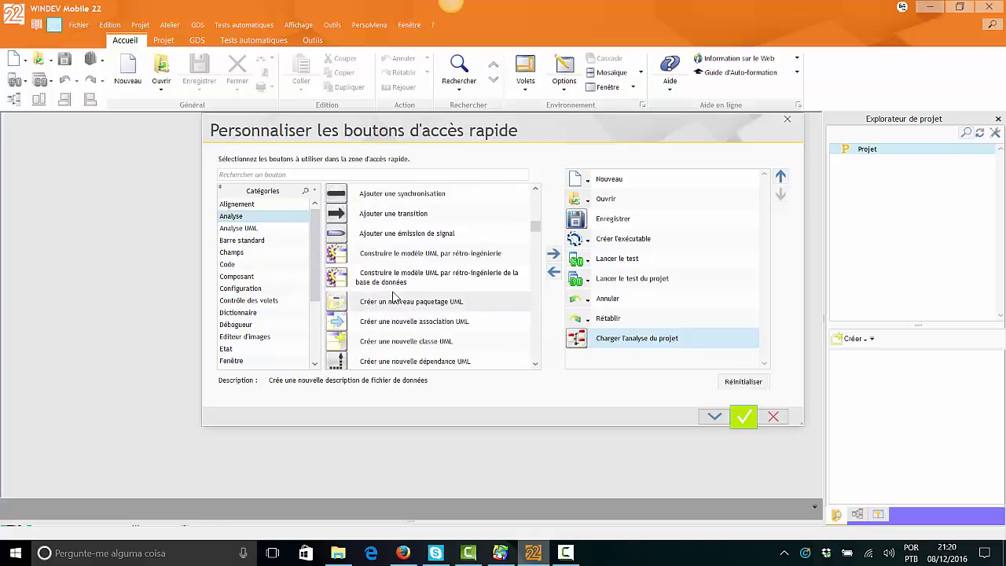
pyautogui.scroll(-4, 395, 297)
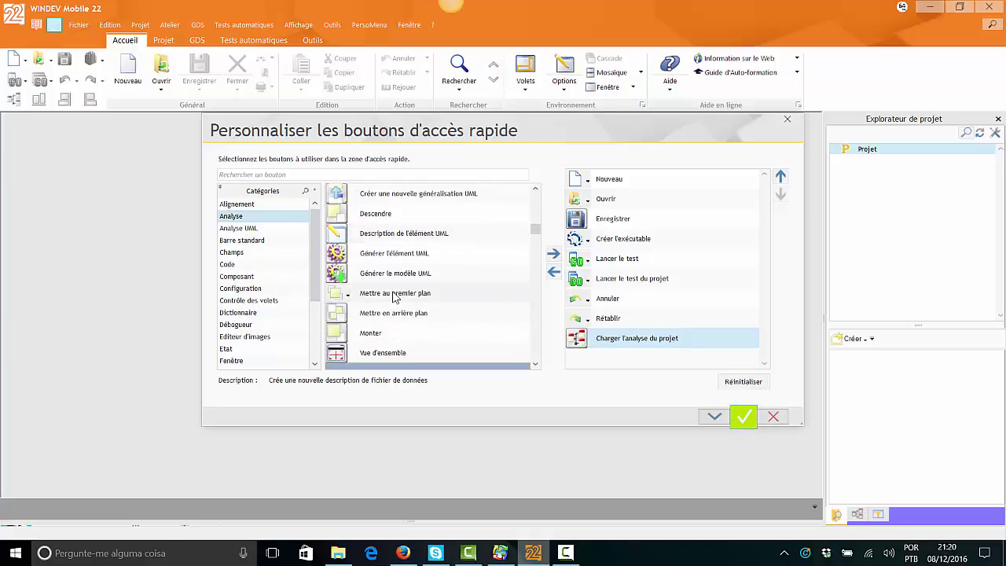
pyautogui.scroll(-2, 395, 297)
pyautogui.scroll(-3, 395, 297)
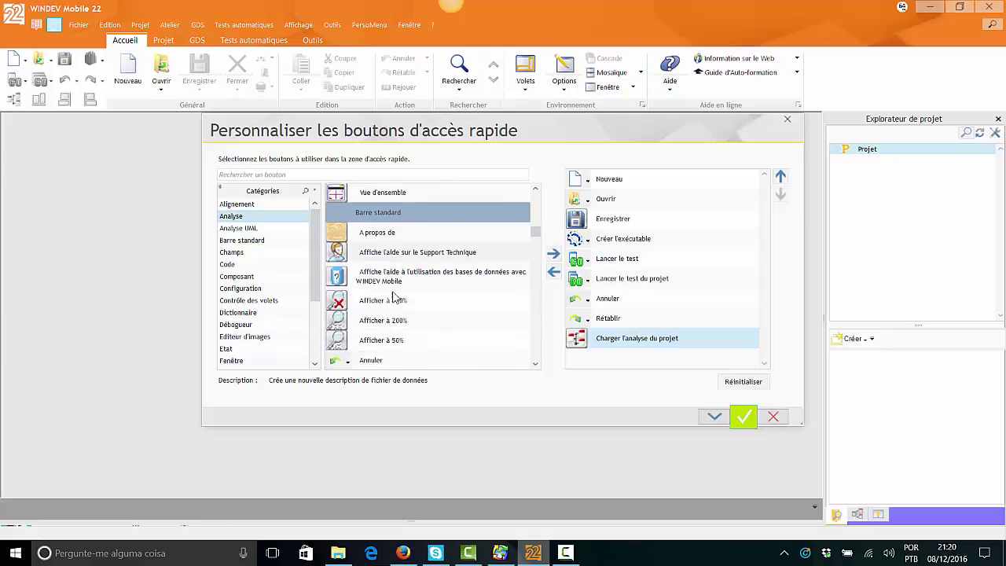
pyautogui.scroll(-3, 395, 297)
pyautogui.scroll(-4, 395, 297)
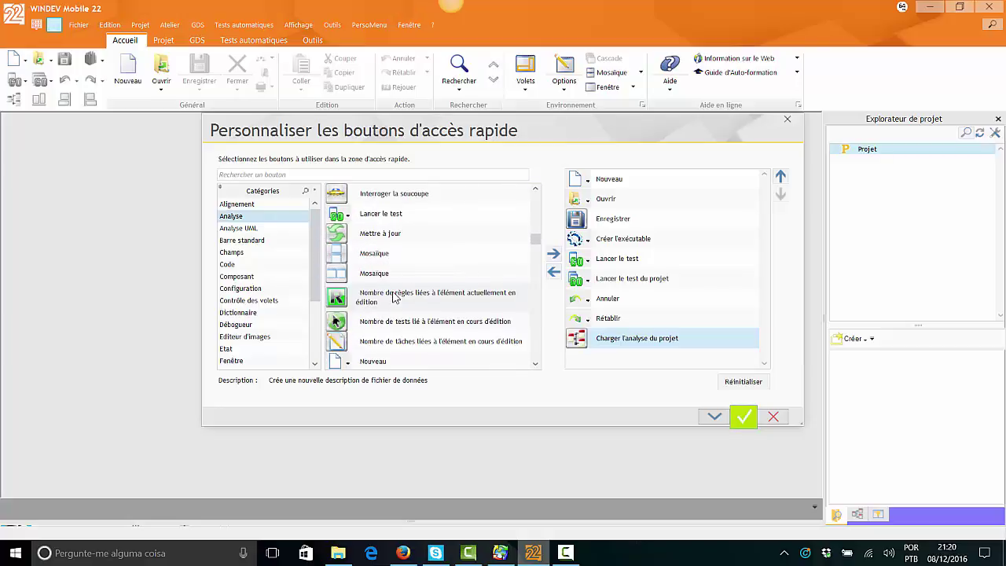
# Examine the full list of buttons available for the quick access area, from the standard bar commands down to the Tests category.
pyautogui.scroll(-10, 395, 297)
pyautogui.scroll(-8, 395, 297)
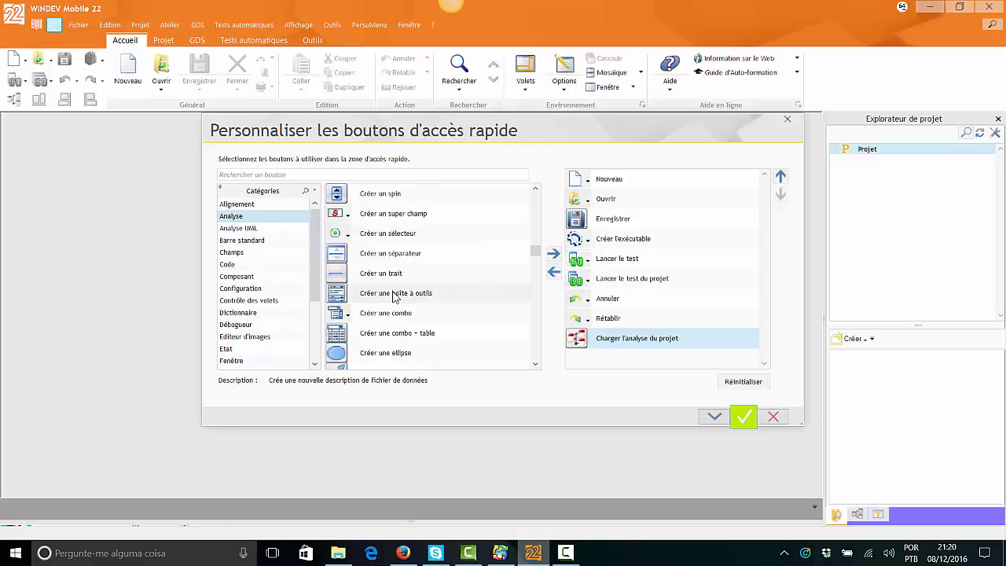
pyautogui.scroll(-4, 394, 297)
pyautogui.scroll(-10, 394, 297)
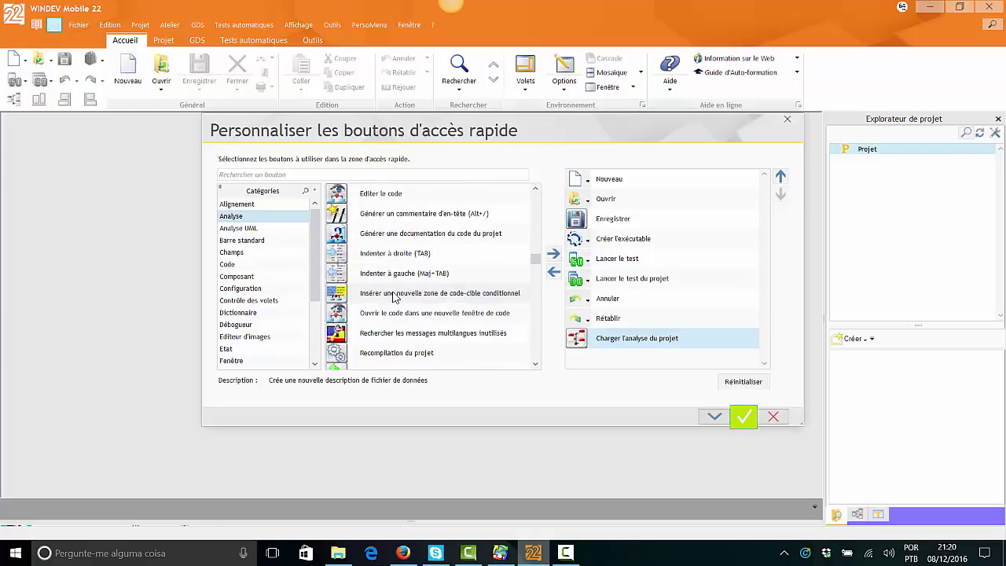
pyautogui.scroll(-4, 394, 297)
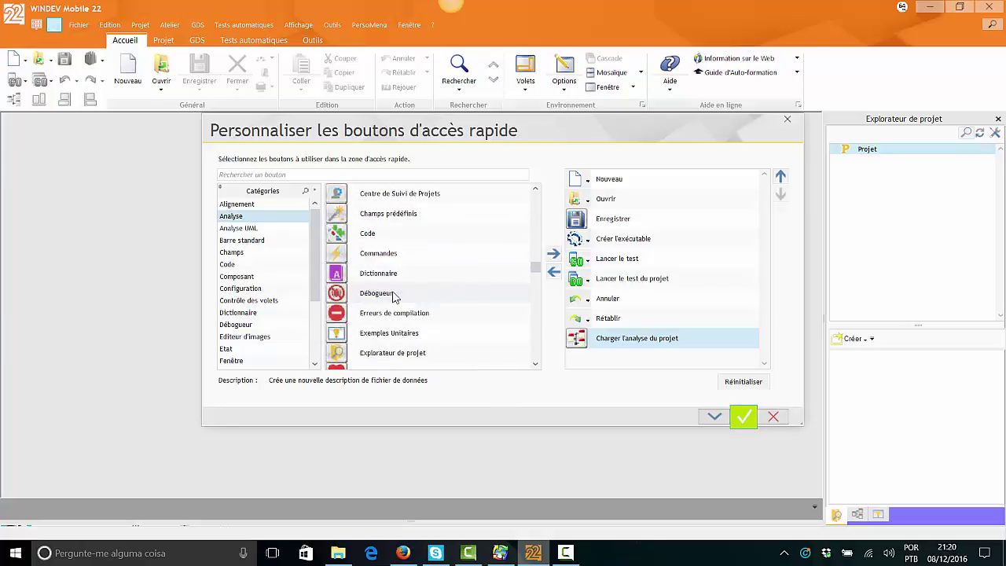
pyautogui.scroll(-4, 395, 297)
pyautogui.scroll(-8, 394, 297)
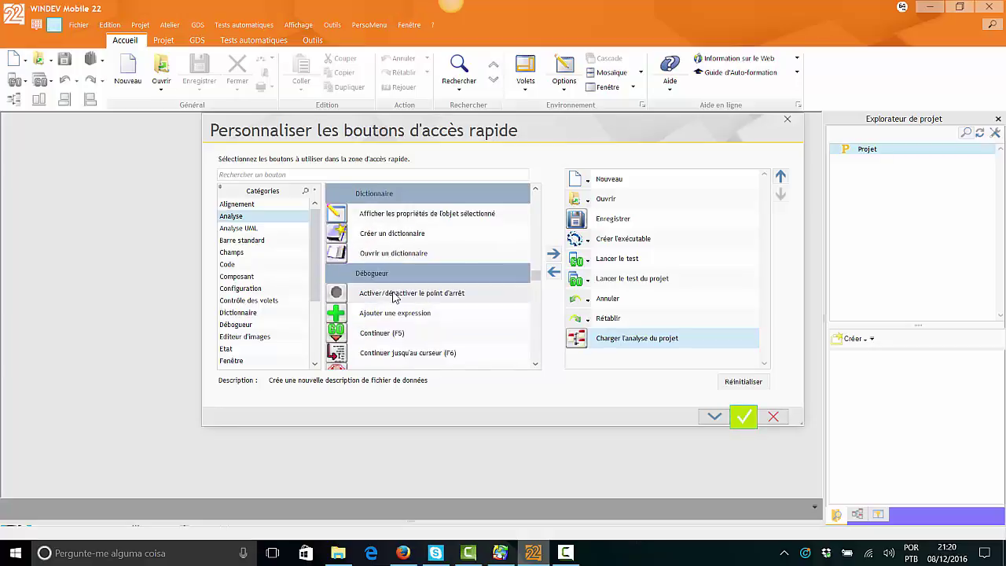
pyautogui.scroll(-3, 395, 297)
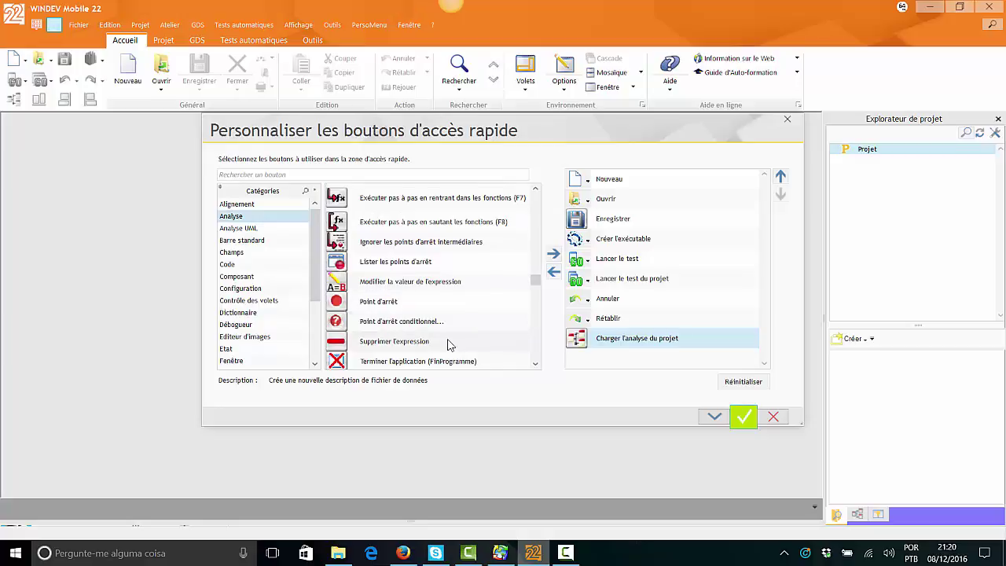
pyautogui.scroll(-3, 450, 345)
pyautogui.scroll(-15, 450, 345)
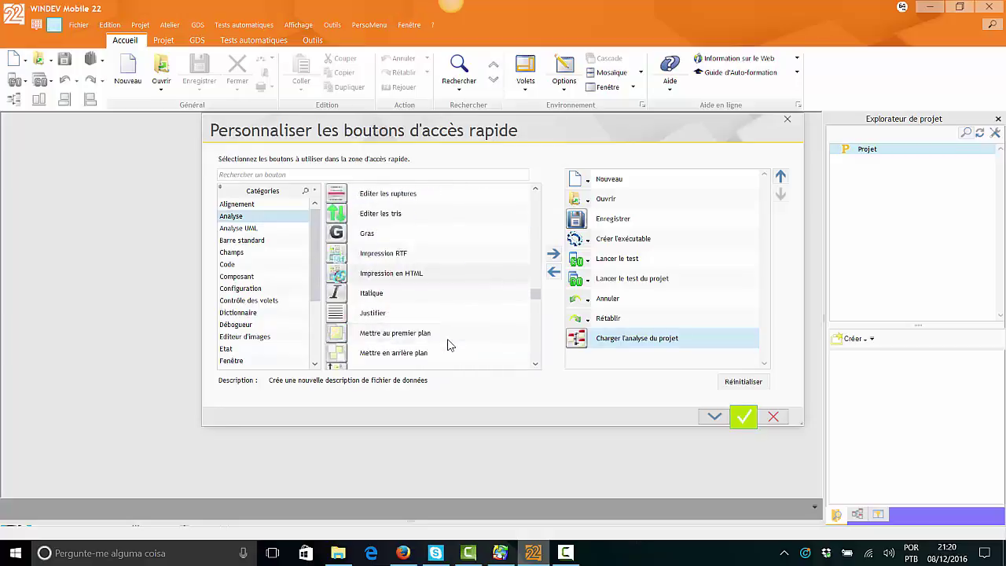
pyautogui.scroll(-15, 449, 345)
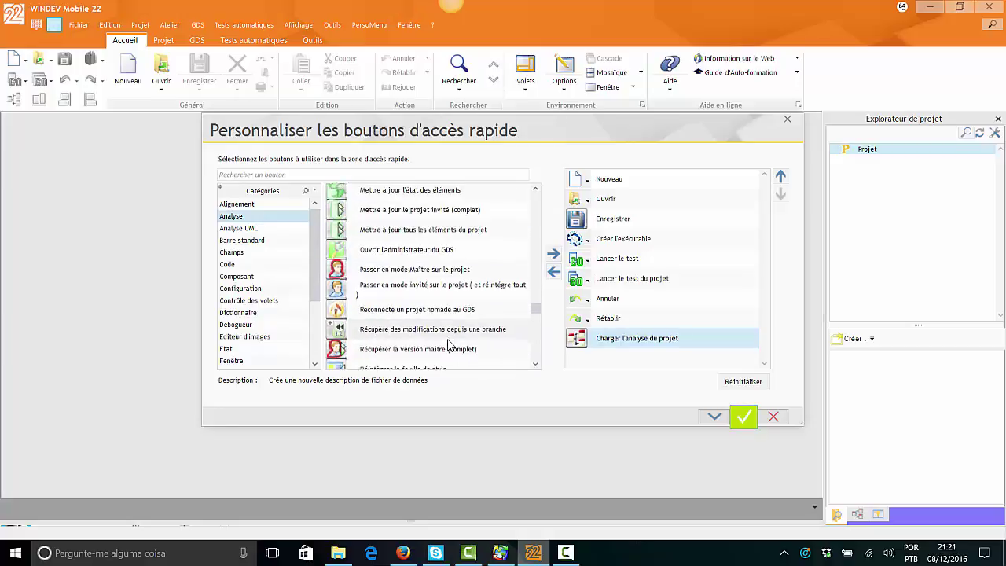
pyautogui.scroll(-10, 448, 344)
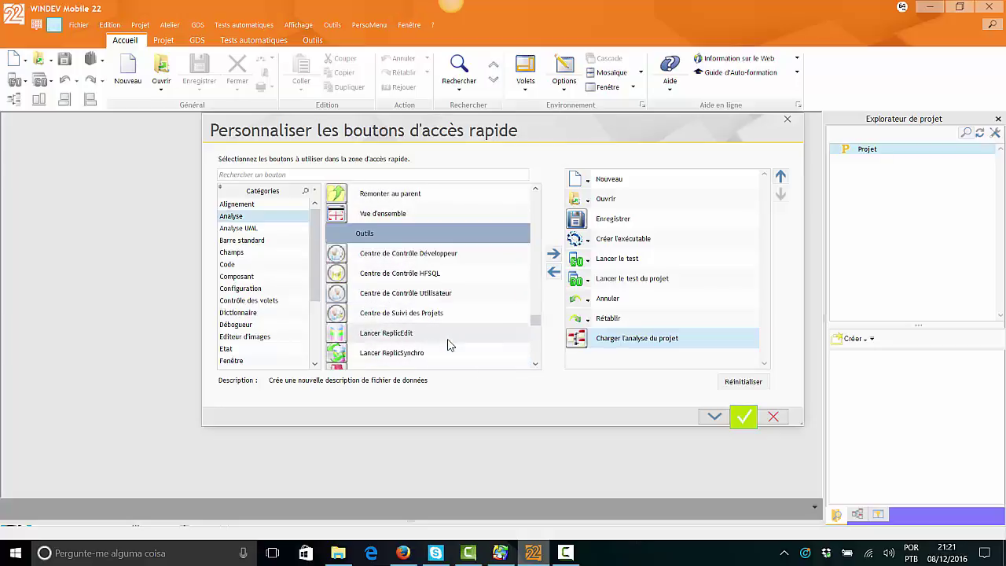
pyautogui.scroll(-15, 450, 344)
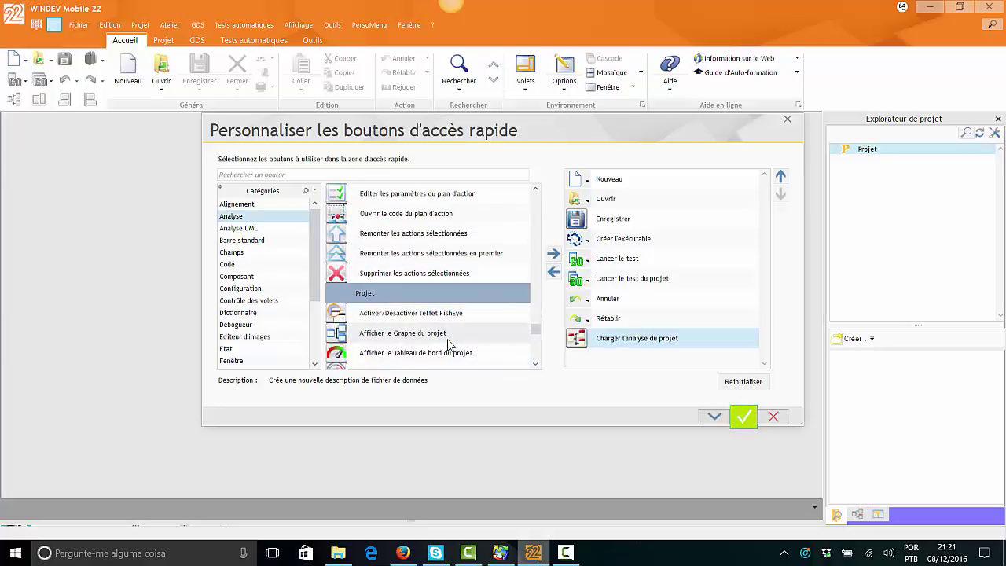
pyautogui.scroll(-15, 450, 345)
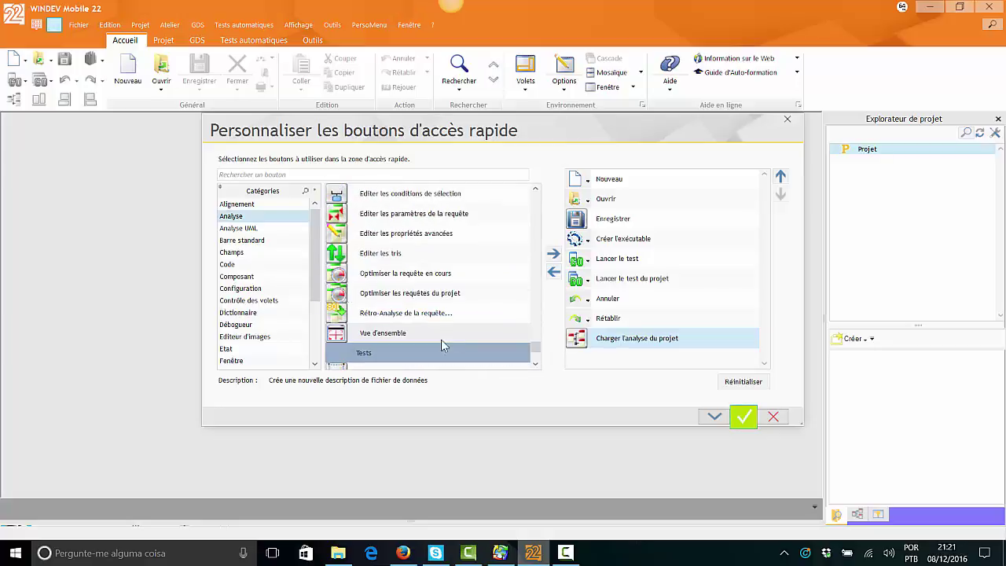
# Examine the buttons offered in individual categories, including Analyse UML, Barre standard, Champs, Code, Composant, Configuration, Dictionnaire and Contrôle des volets.
pyautogui.click(239, 227)
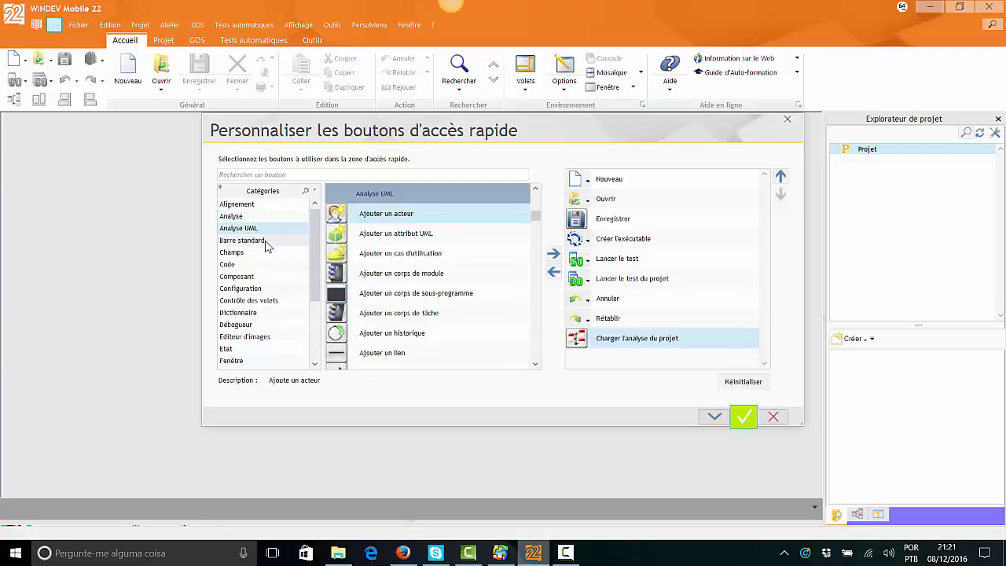
pyautogui.click(266, 243)
pyautogui.click(259, 265)
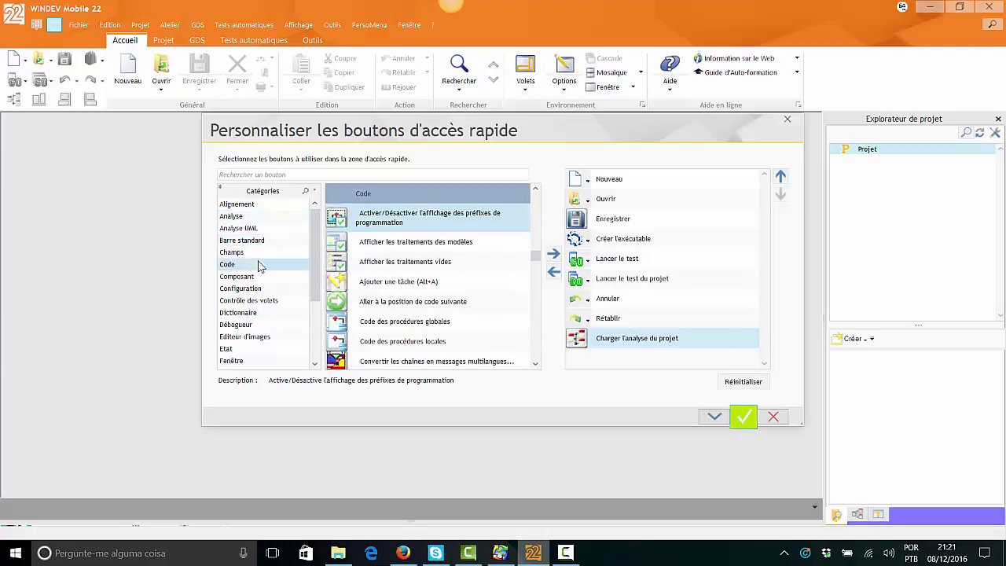
pyautogui.click(256, 253)
pyautogui.click(250, 276)
pyautogui.click(251, 288)
pyautogui.click(252, 313)
pyautogui.click(251, 291)
pyautogui.scroll(-12, 383, 285)
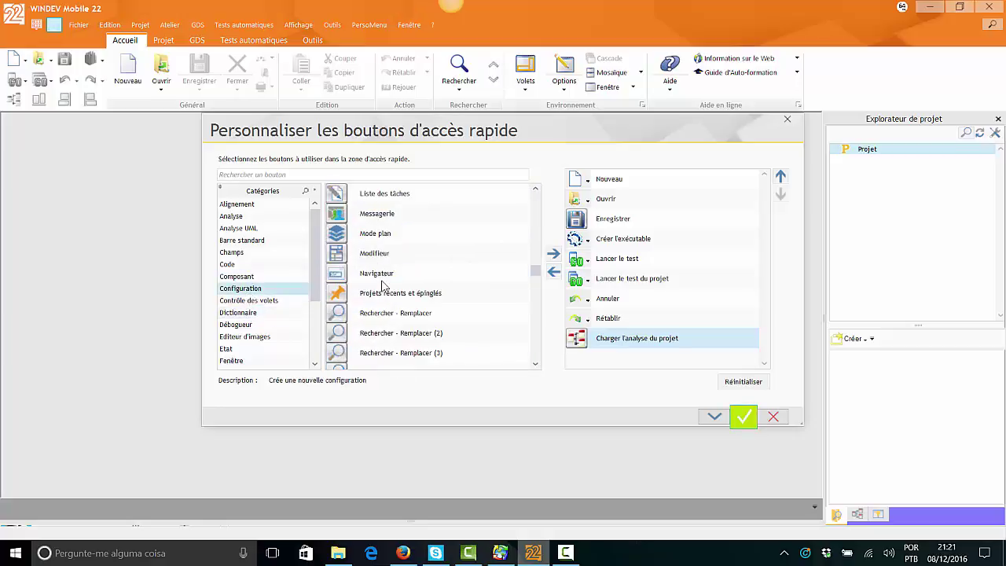
pyautogui.scroll(-10, 383, 285)
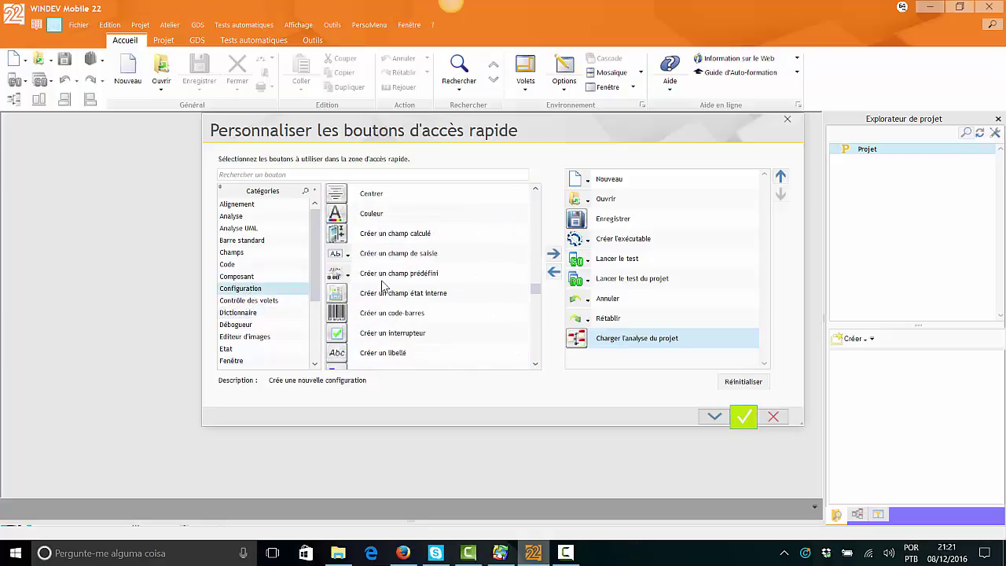
pyautogui.scroll(-10, 383, 285)
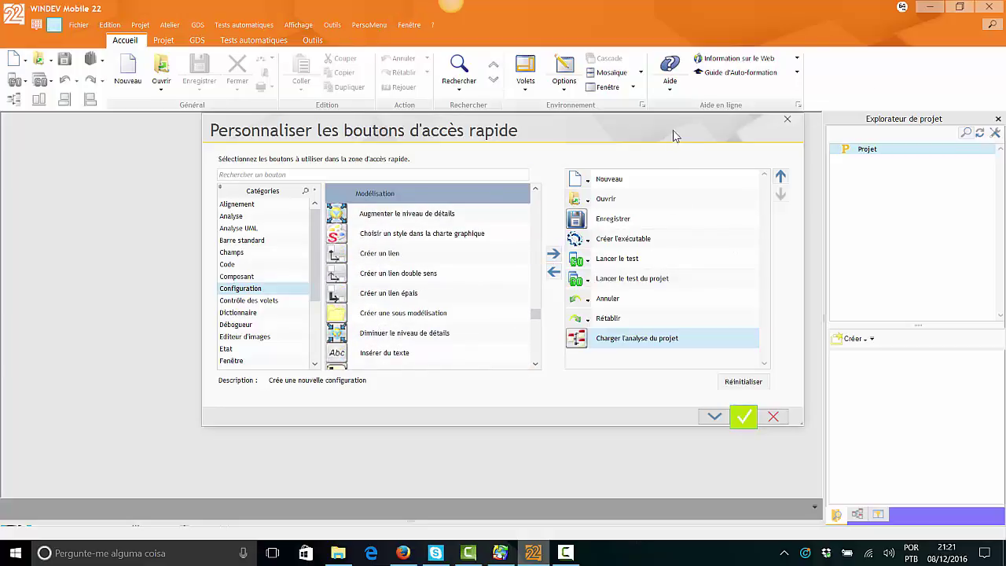
pyautogui.click(245, 301)
# Reset the quick access buttons and apply the customization.
pyautogui.click(737, 382)
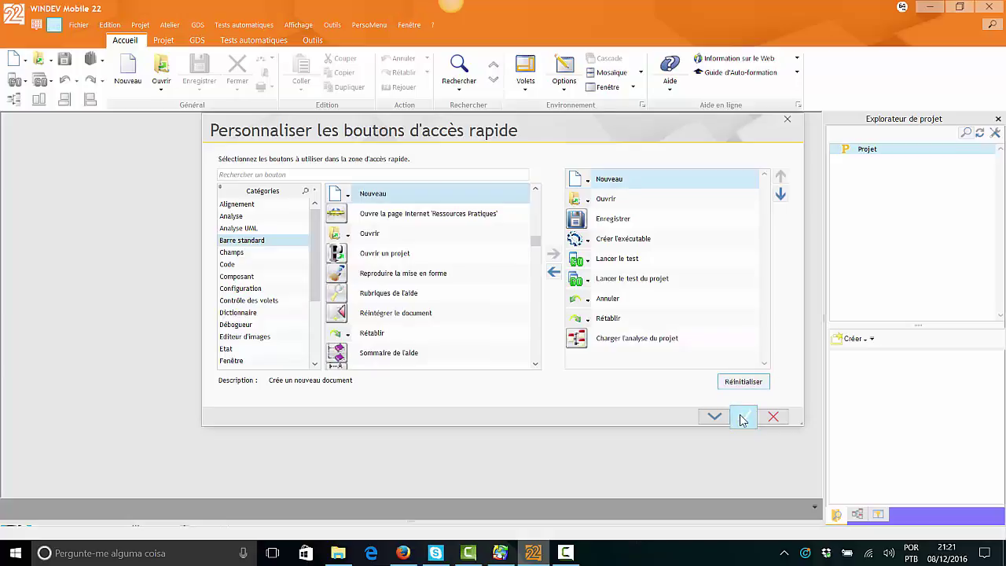
pyautogui.click(743, 417)
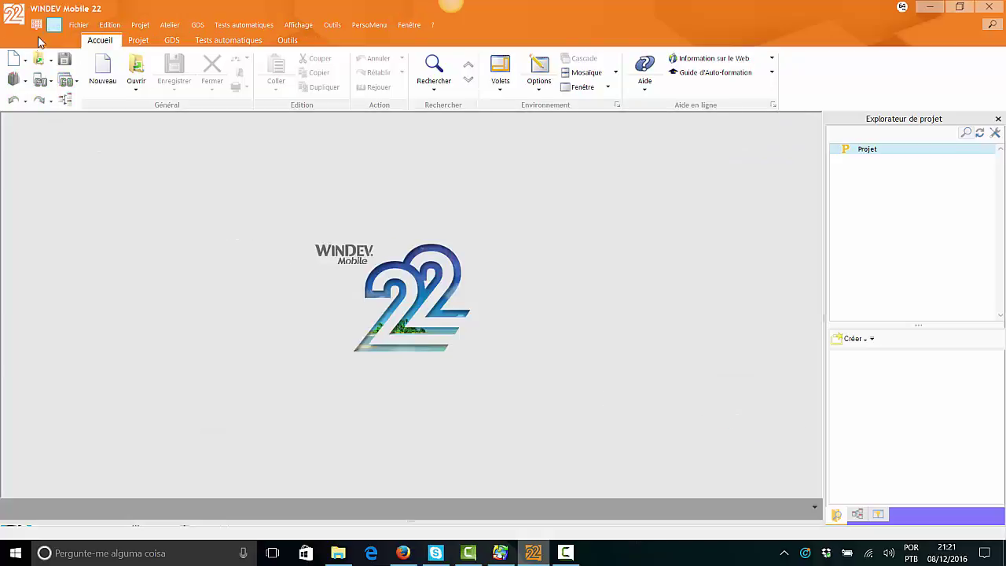
# View the Bienvenue dans WINDEV Mobile welcome window and close it.
pyautogui.click(13, 14)
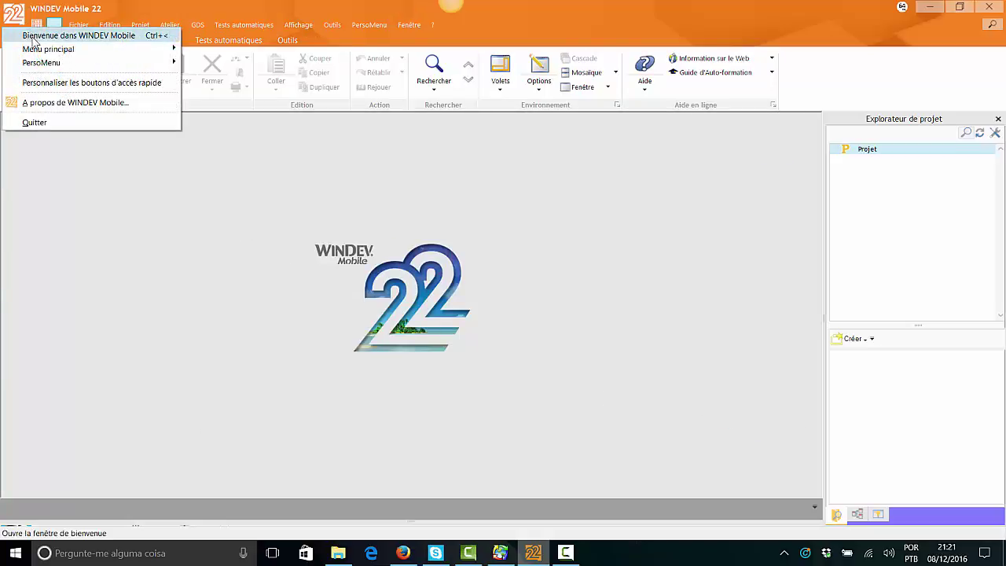
pyautogui.click(11, 13)
pyautogui.click(10, 12)
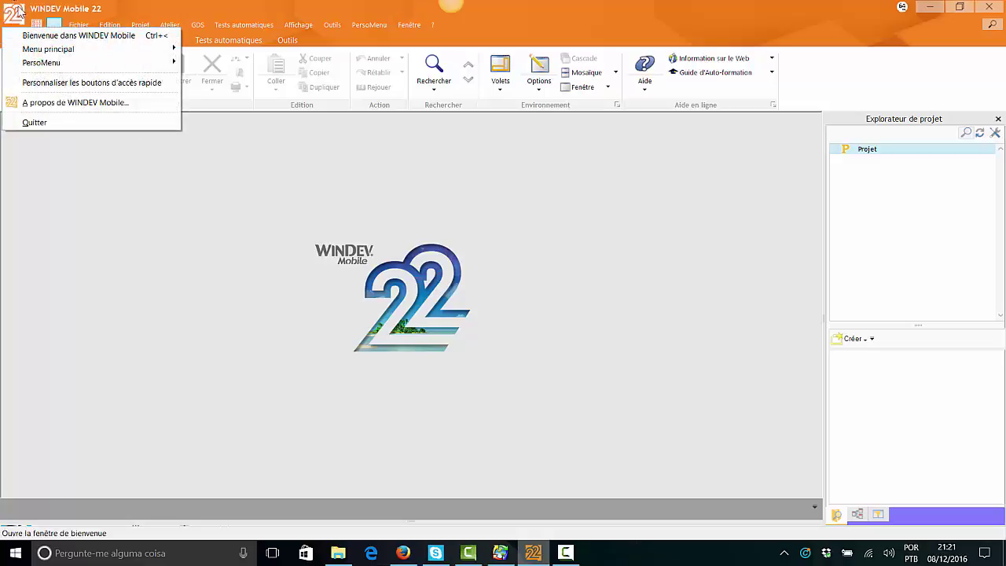
pyautogui.click(49, 37)
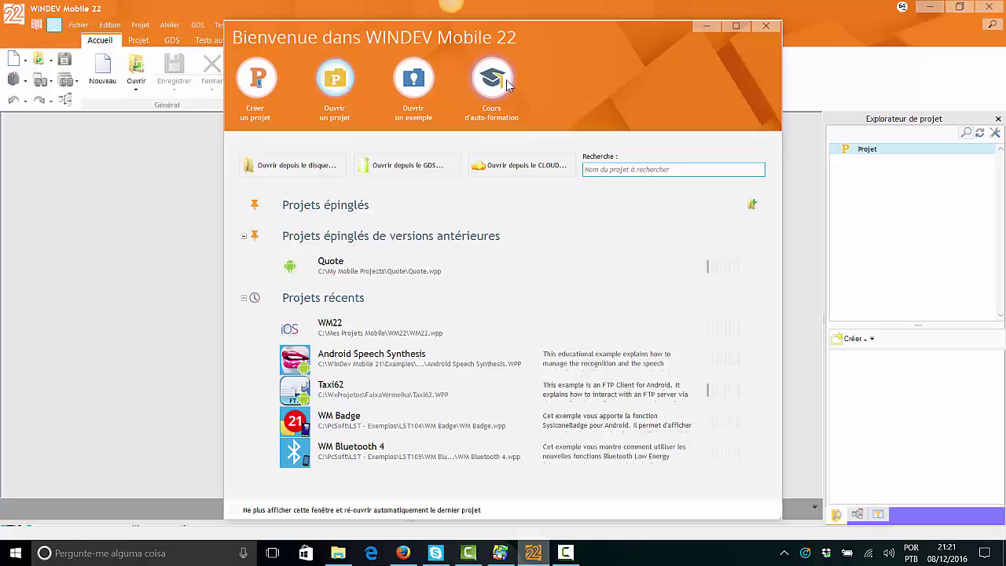
pyautogui.click(765, 26)
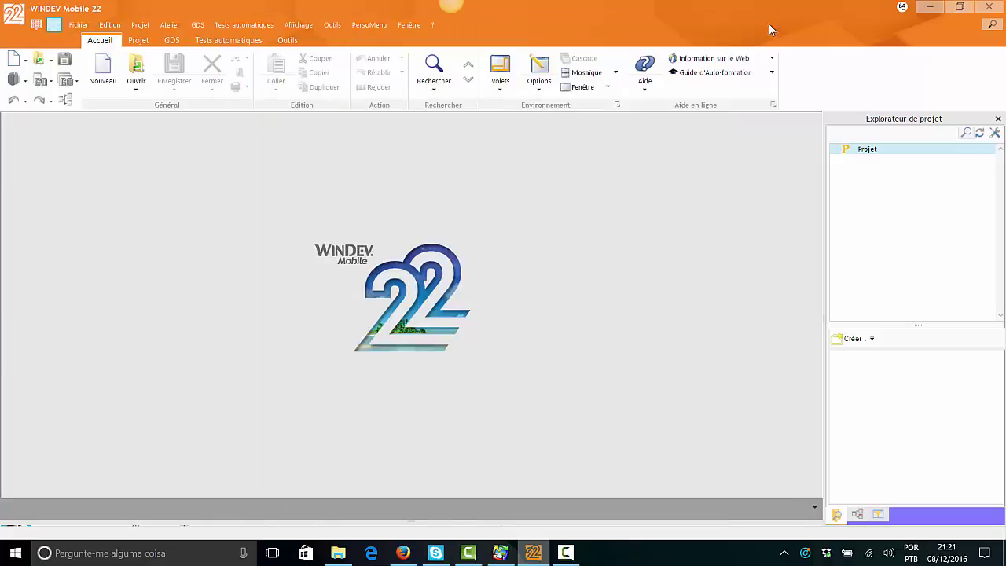
# Examine the command groups of the Menu principal, from Fichier through the help entries.
pyautogui.click(14, 14)
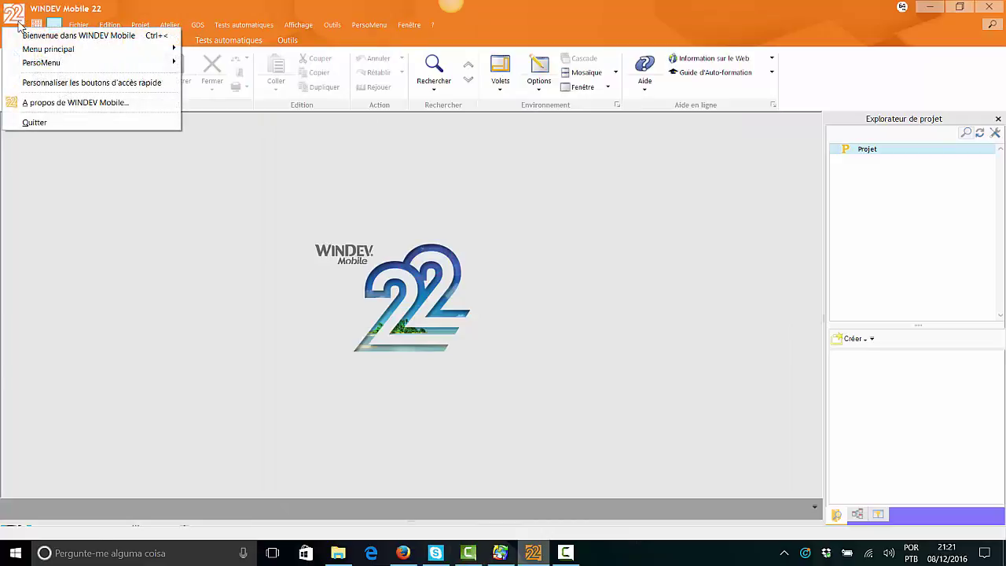
pyautogui.moveTo(38, 50)
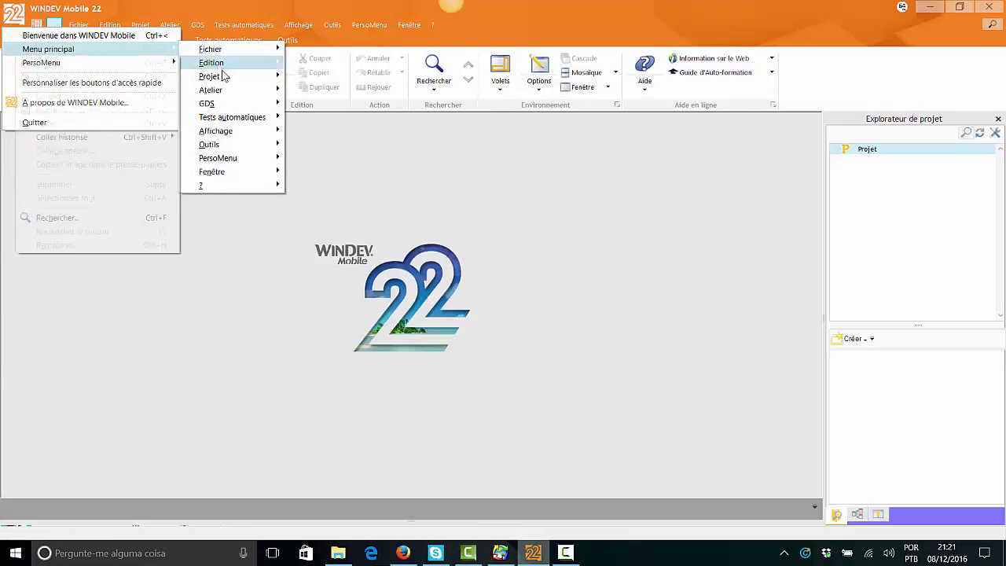
pyautogui.moveTo(222, 135)
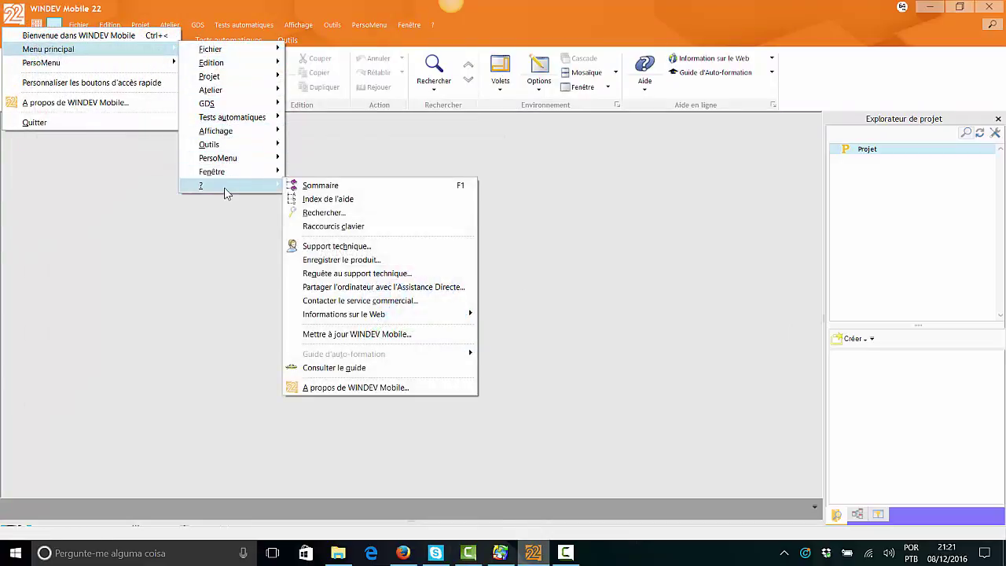
pyautogui.moveTo(268, 67)
pyautogui.click(259, 259)
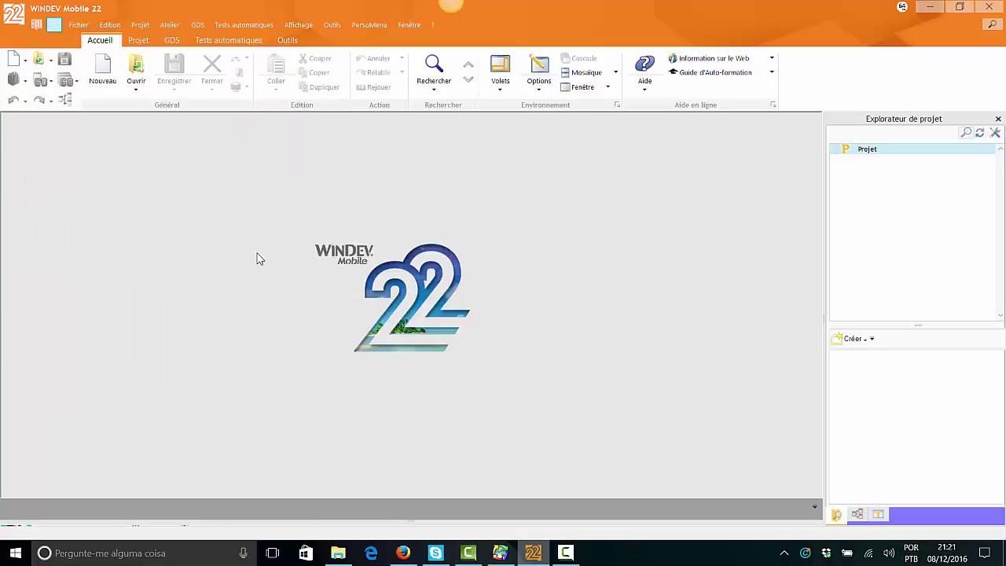
# Hide the classic menu bar above the ribbon, show it again, and hide it once more.
pyautogui.click(55, 26)
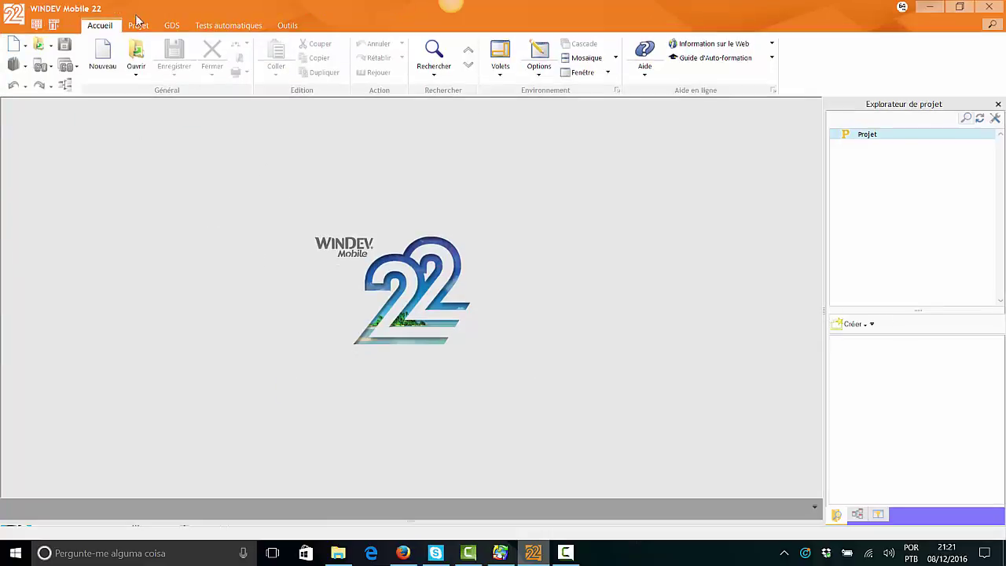
pyautogui.click(54, 24)
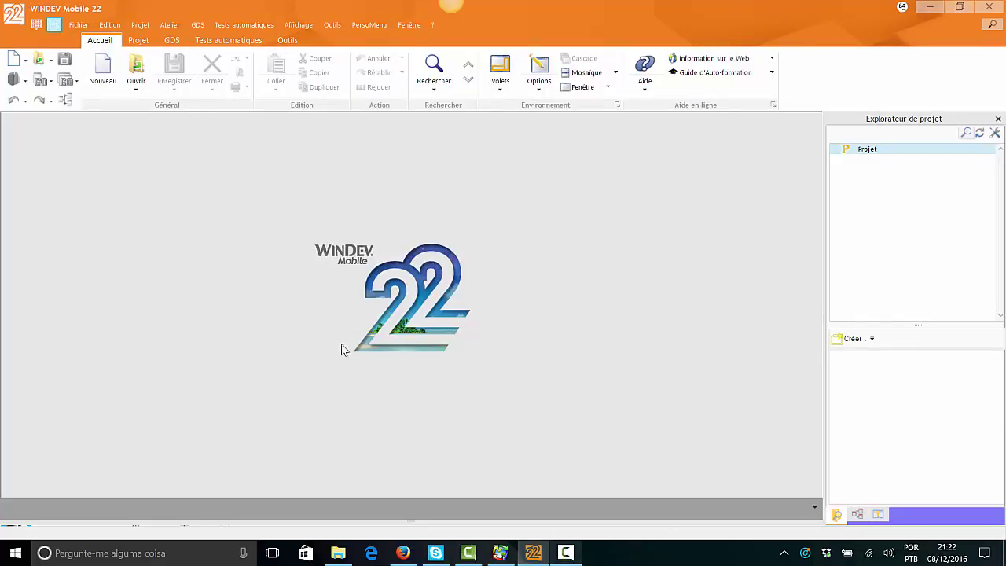
pyautogui.click(55, 26)
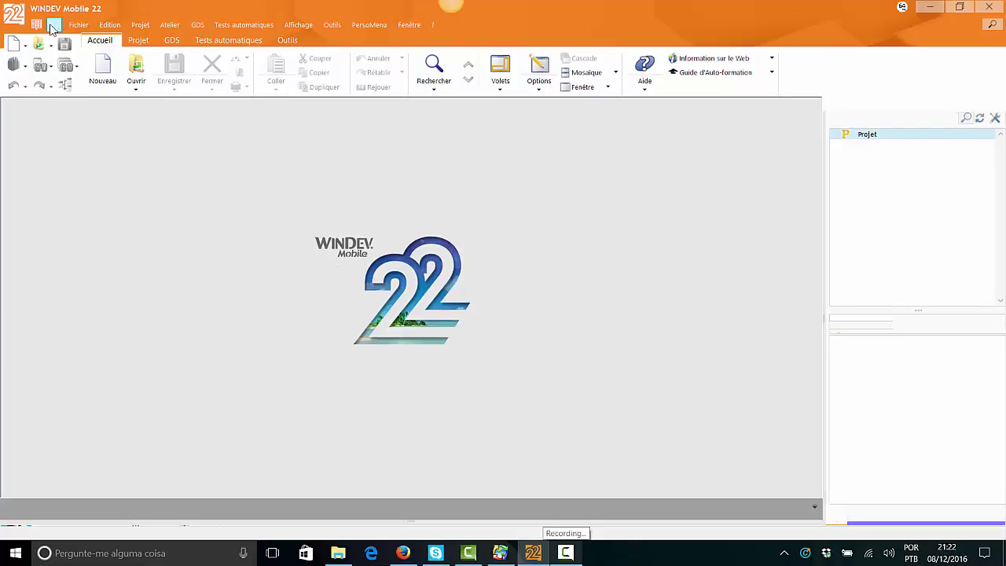
# Enable automatic debug dump generation for 10 days from the A propos de WINDEV Mobile window and close that window.
pyautogui.click(12, 14)
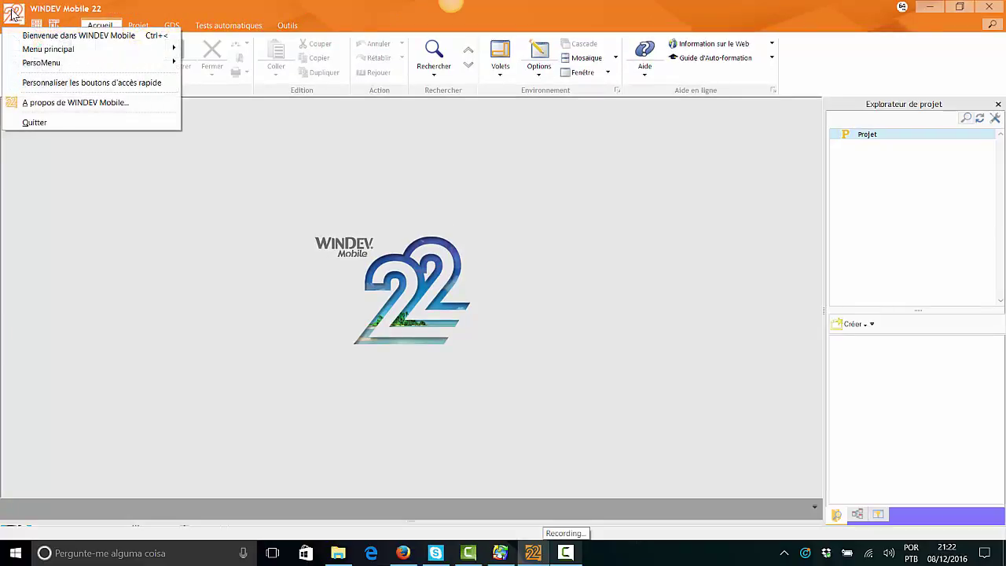
pyautogui.moveTo(22, 52)
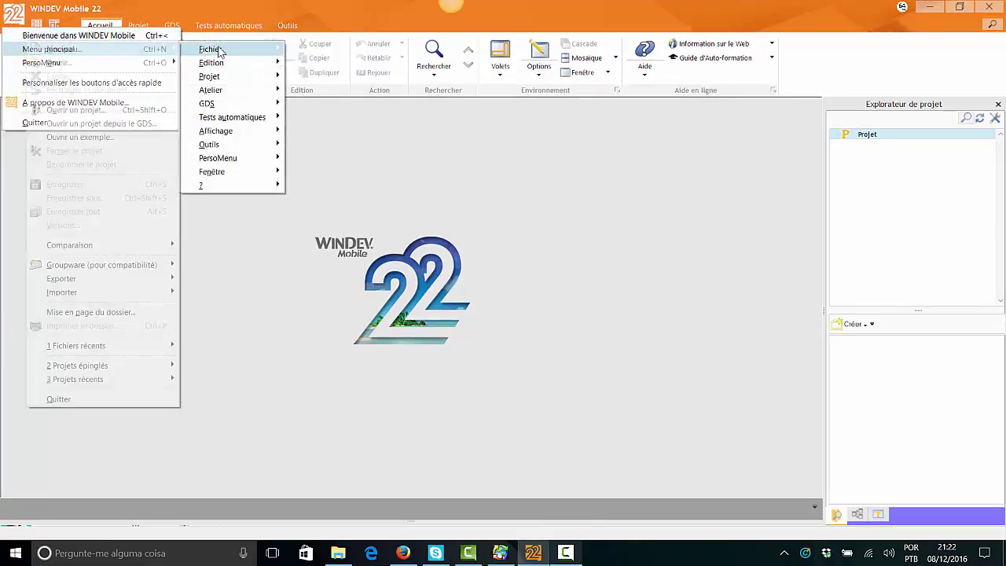
pyautogui.moveTo(223, 176)
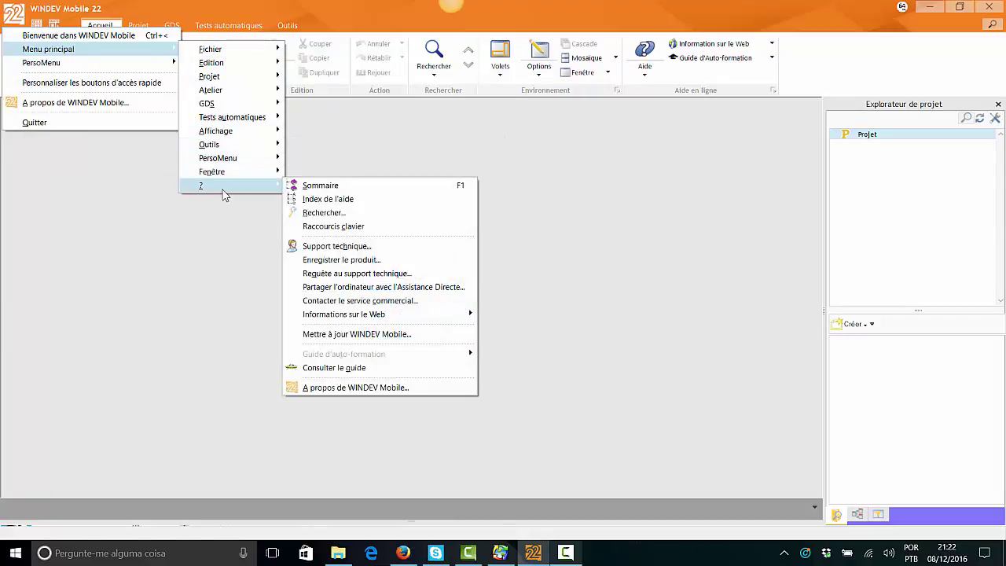
pyautogui.click(371, 390)
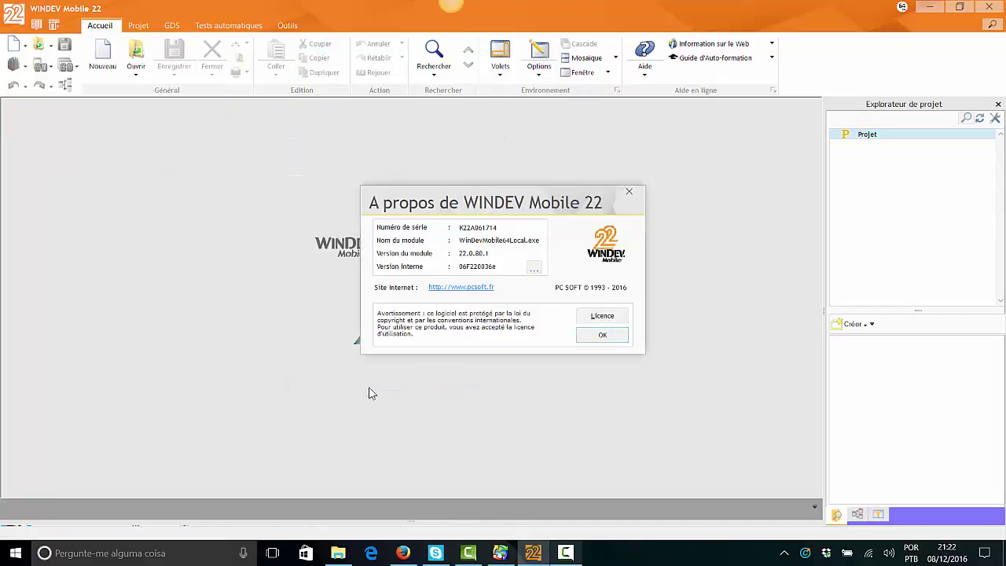
pyautogui.doubleClick(603, 241)
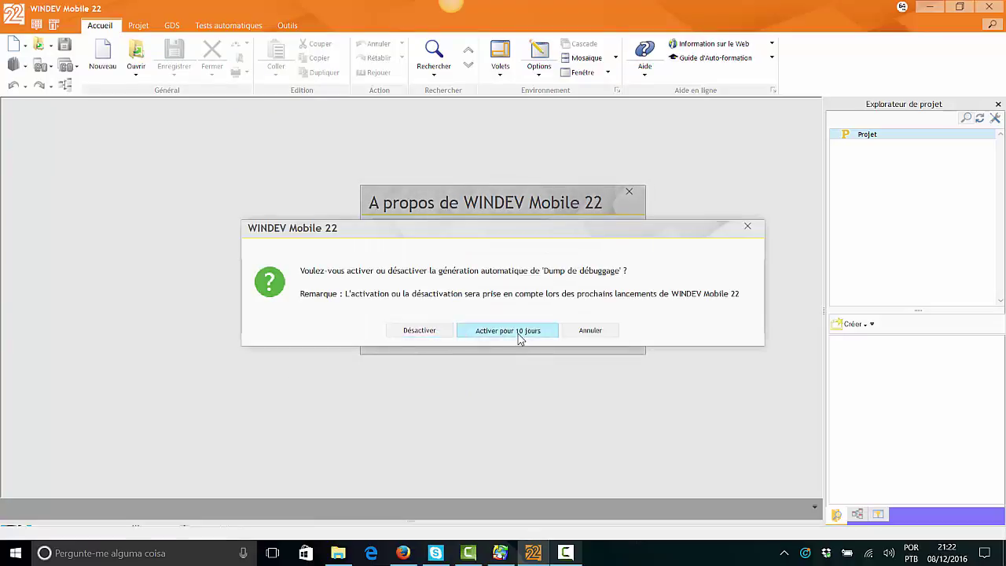
pyautogui.click(519, 330)
pyautogui.click(601, 336)
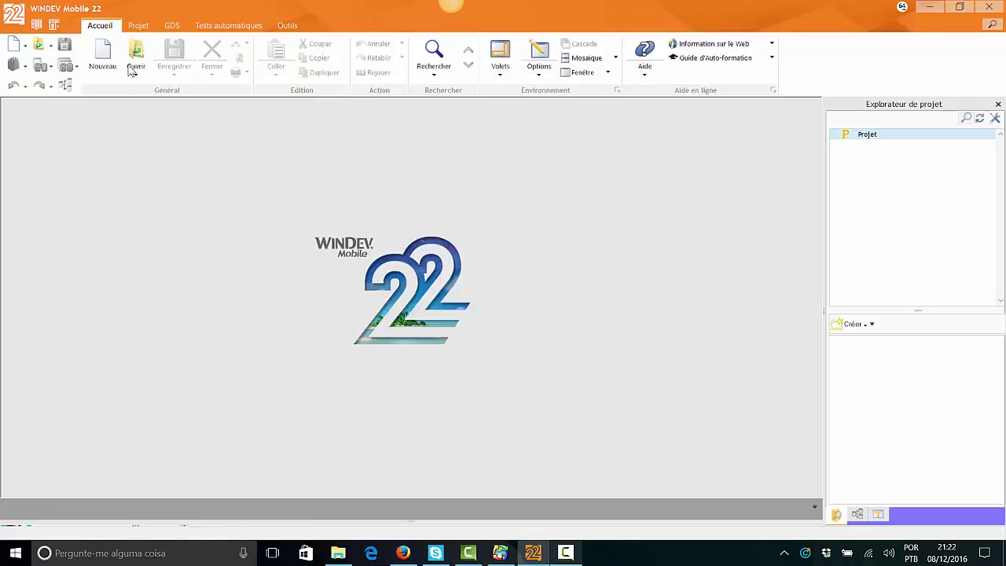
# Look through the submenus of Menu principal and leave it without running a command.
pyautogui.click(53, 26)
pyautogui.moveTo(49, 49)
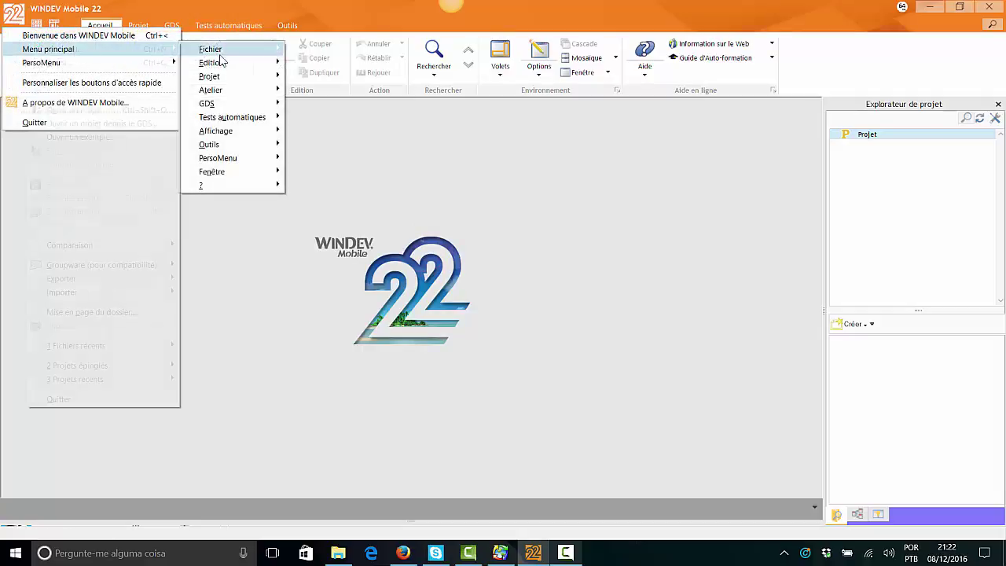
pyautogui.moveTo(242, 68)
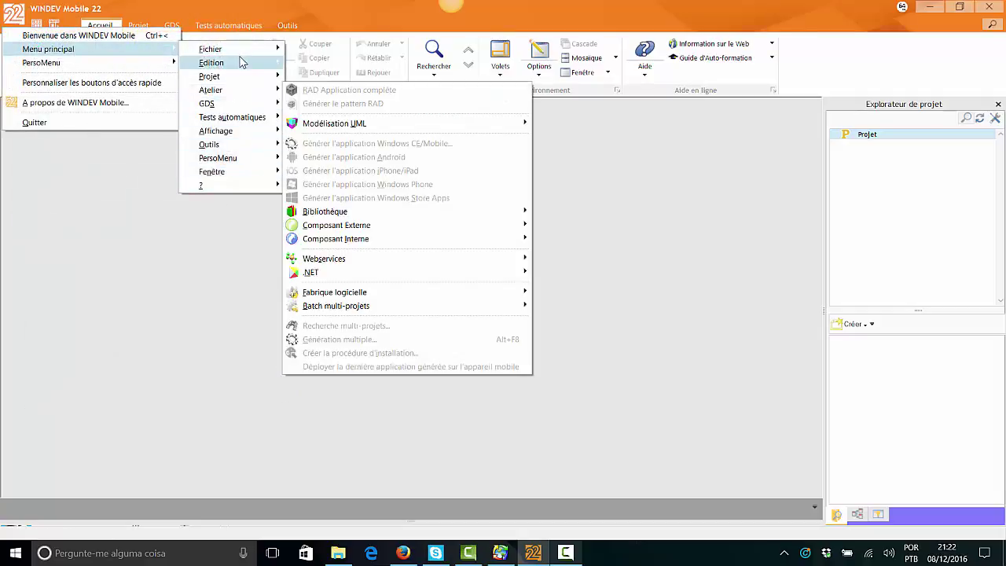
pyautogui.click(299, 338)
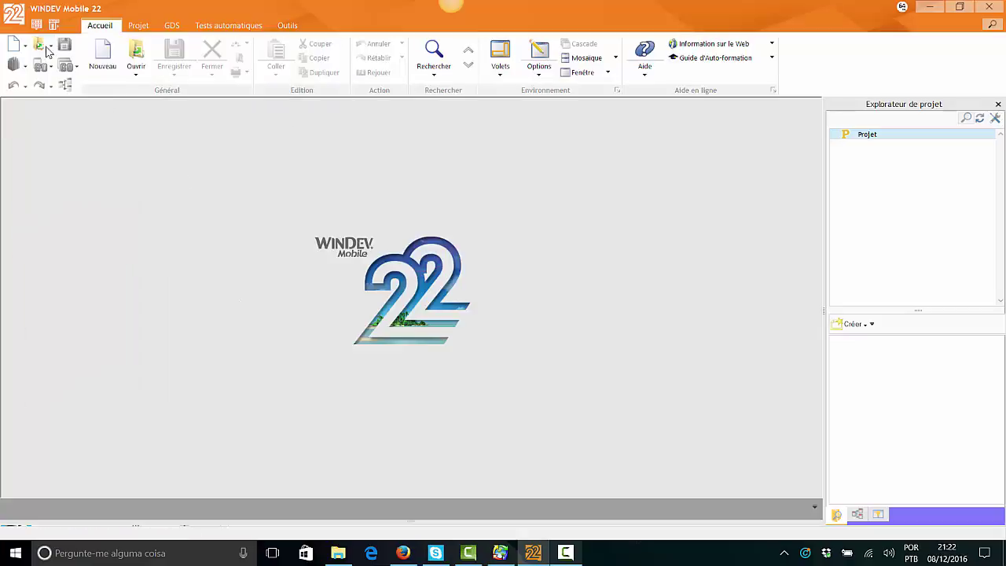
# View the A propos de WINDEV Mobile information window and close it.
pyautogui.click(15, 14)
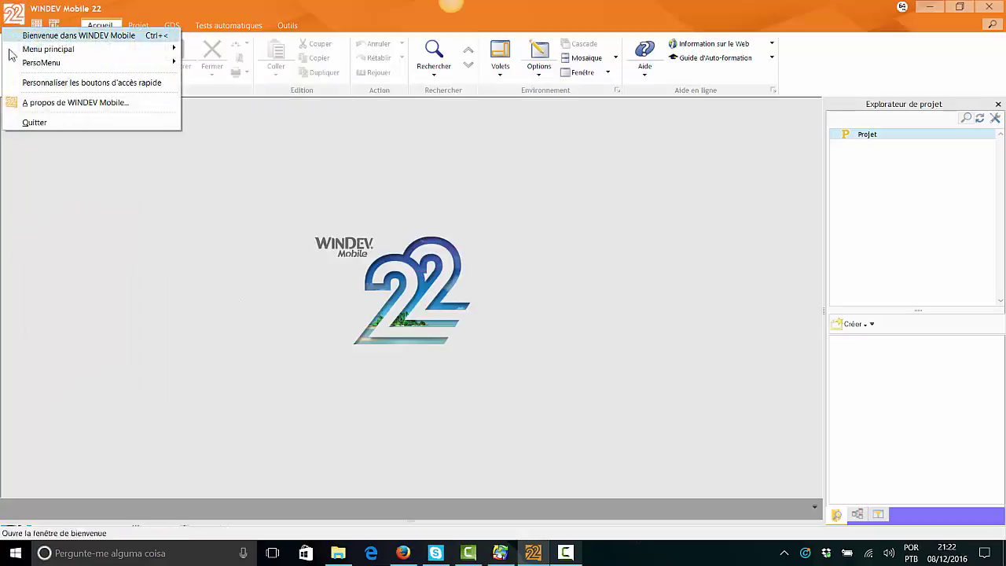
pyautogui.click(79, 103)
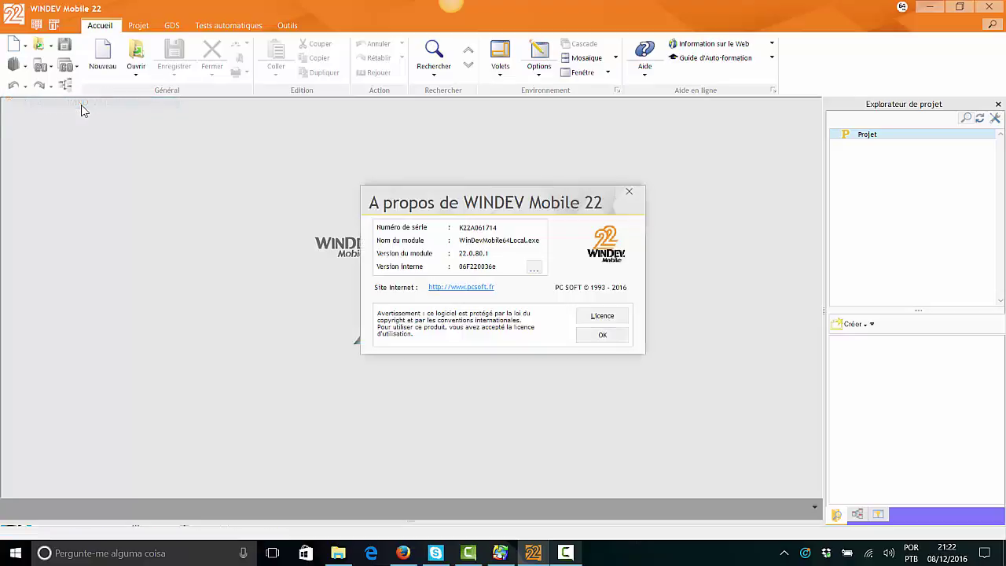
pyautogui.click(609, 336)
pyautogui.click(13, 16)
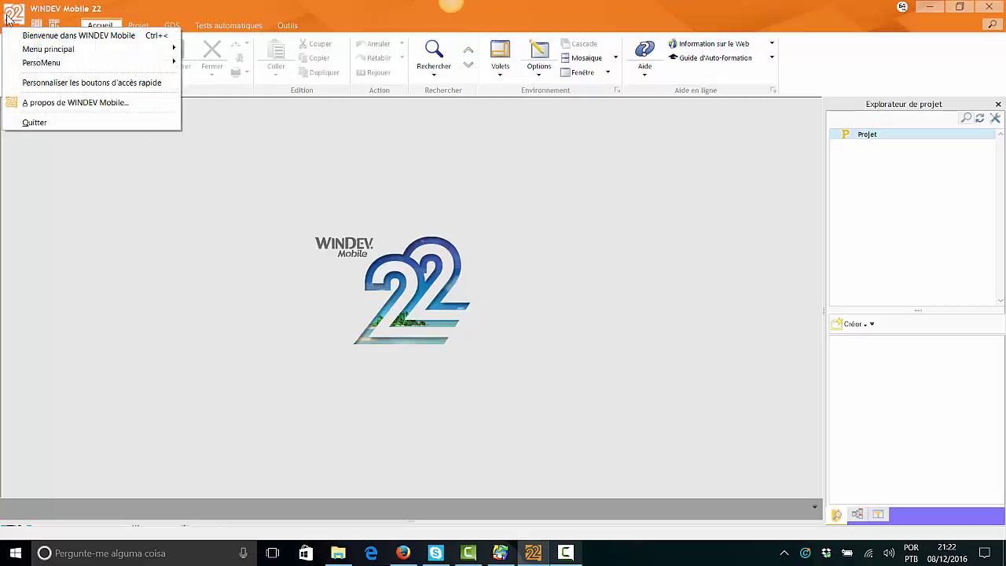
pyautogui.click(142, 294)
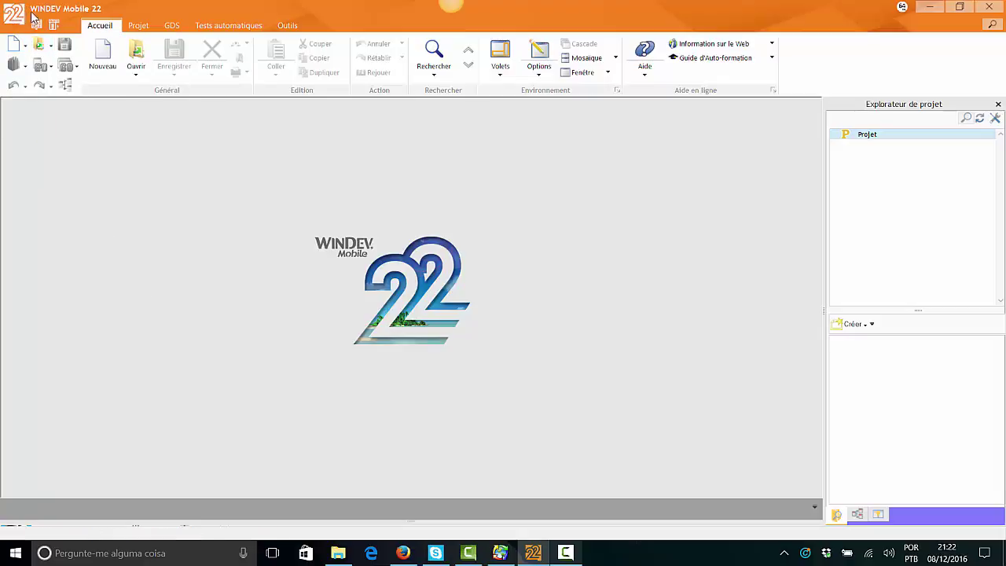
# Examine the window control commands and the list of available panes, including the Rechercher - Remplacer variants.
pyautogui.rightClick(69, 8)
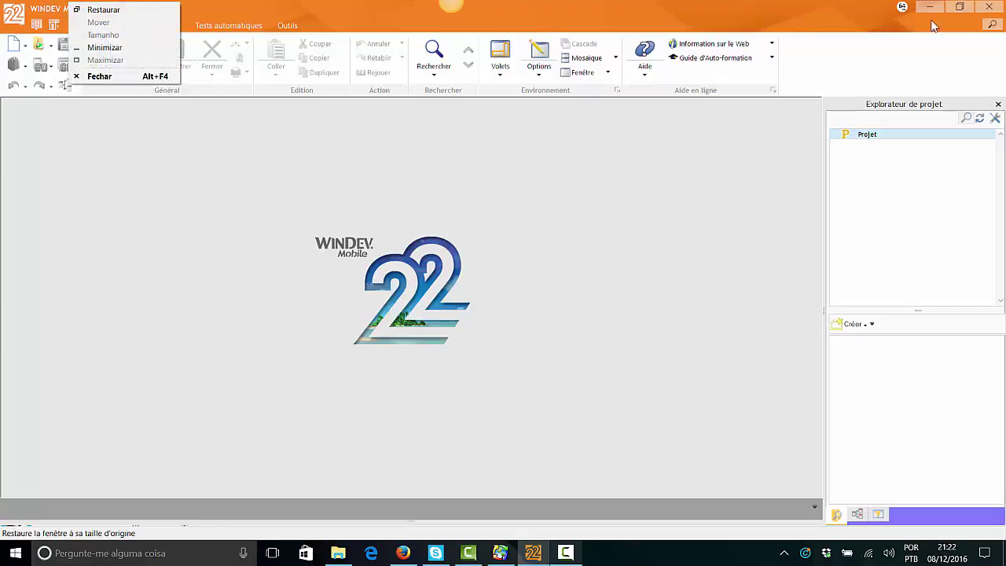
pyautogui.rightClick(958, 26)
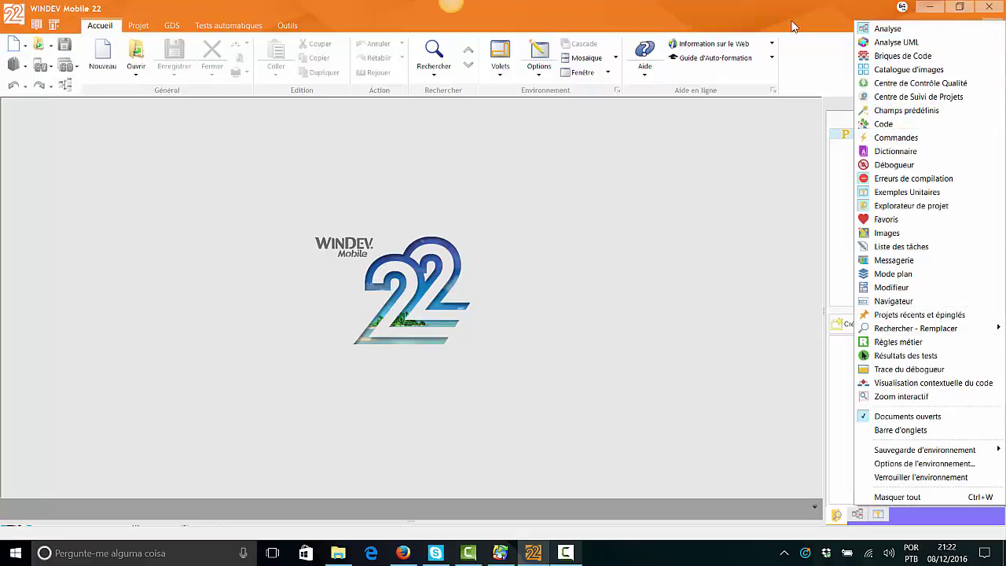
pyautogui.rightClick(722, 11)
pyautogui.rightClick(928, 24)
pyautogui.moveTo(922, 333)
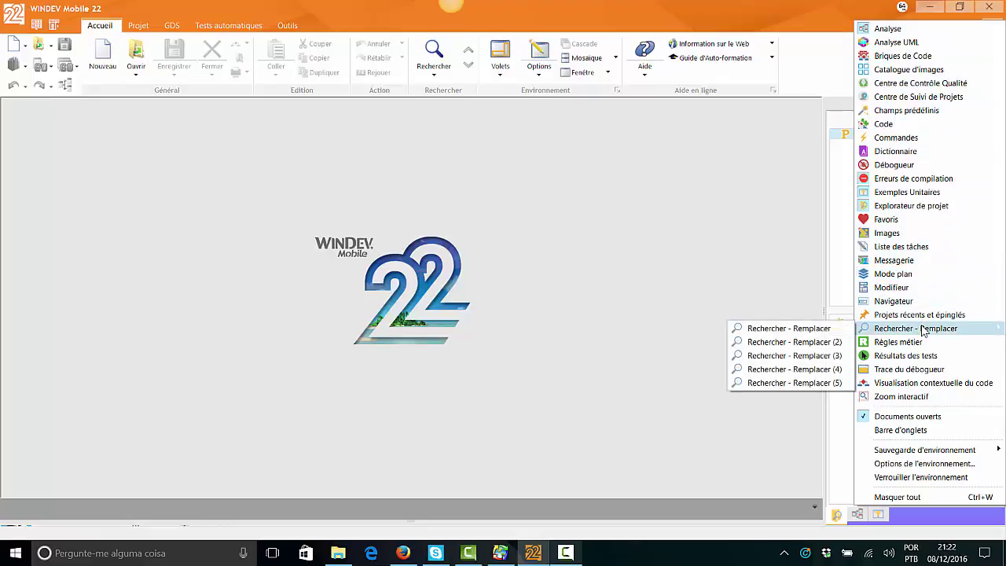
pyautogui.click(759, 215)
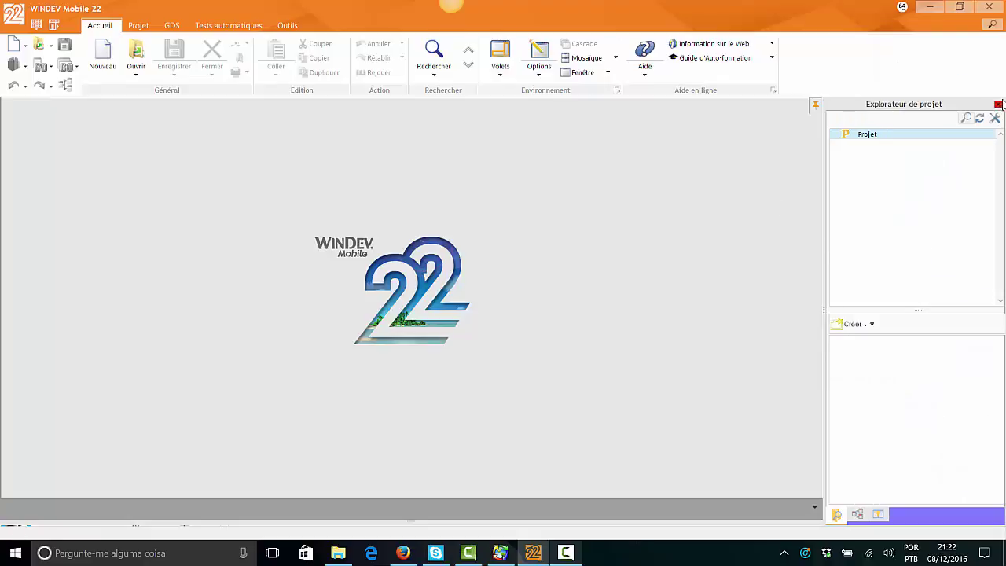
# Close the docked Explorateur de projet, Analyse and Exemples Unitaires panes.
pyautogui.click(998, 104)
pyautogui.click(998, 103)
pyautogui.click(997, 104)
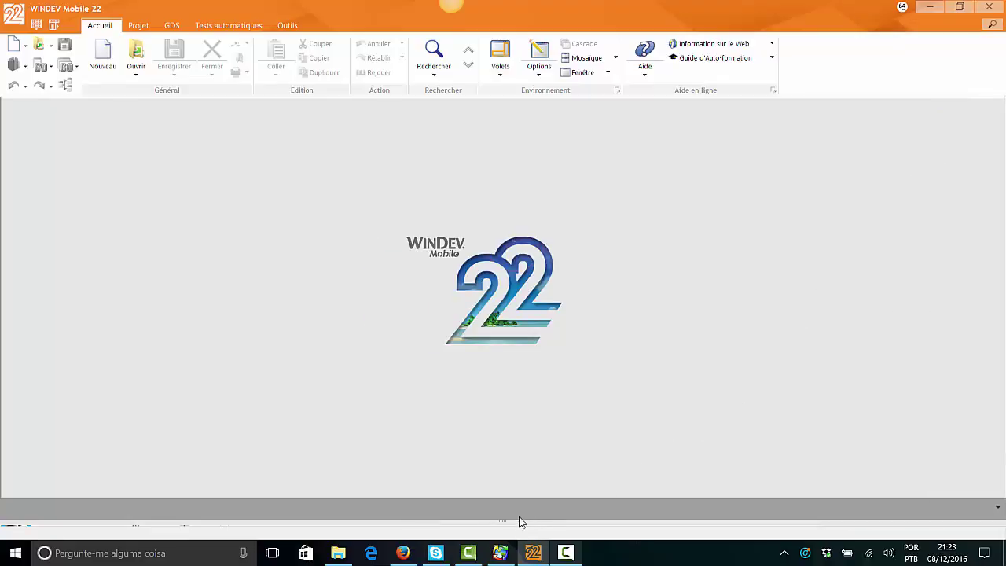
# Enlarge the collapsed Erreurs de compilation pane to view it and close it.
pyautogui.moveTo(502, 519); pyautogui.dragTo(527, 366)
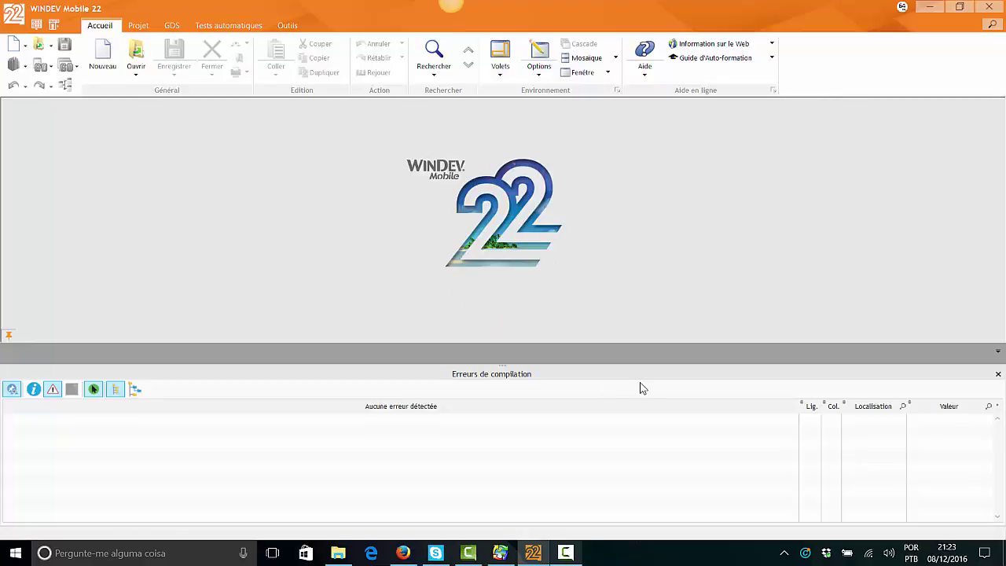
pyautogui.click(997, 375)
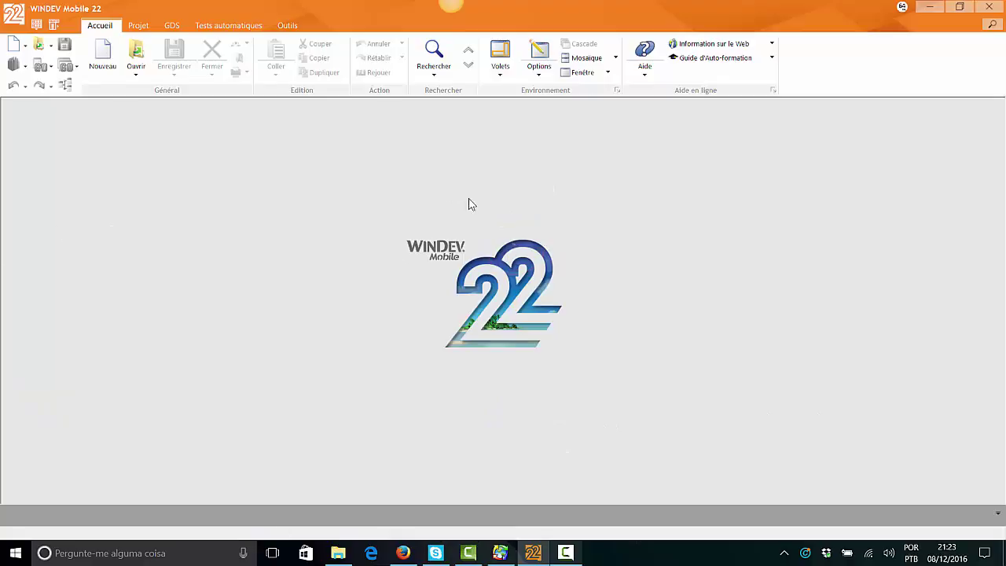
pyautogui.rightClick(703, 155)
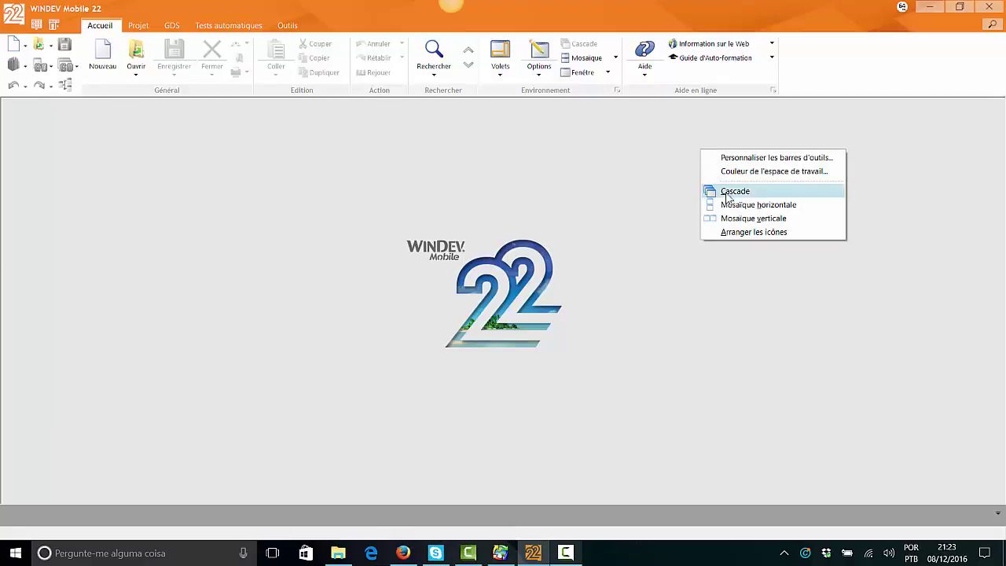
# Display the first Rechercher - Remplacer pane below the workspace.
pyautogui.rightClick(938, 20)
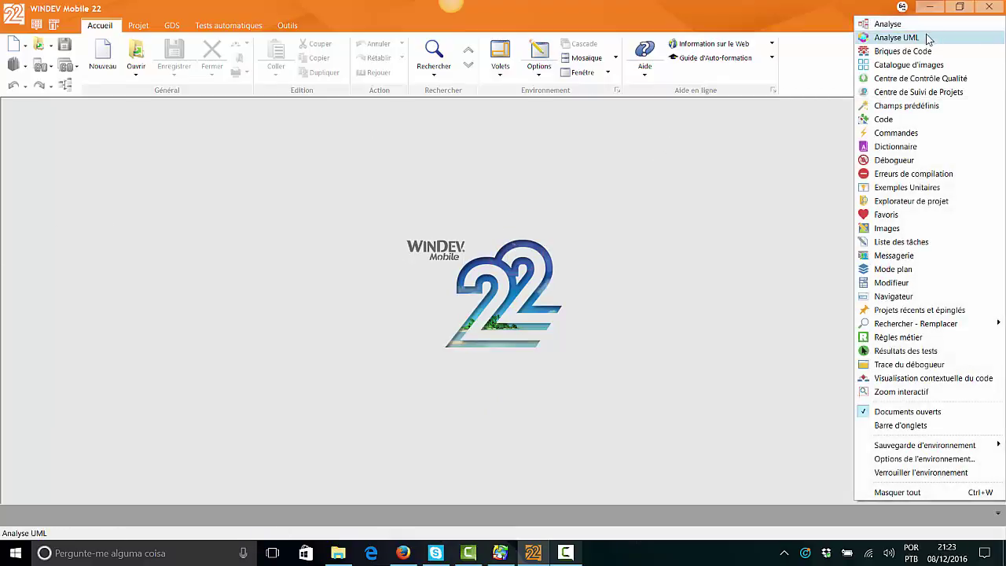
pyautogui.moveTo(956, 325)
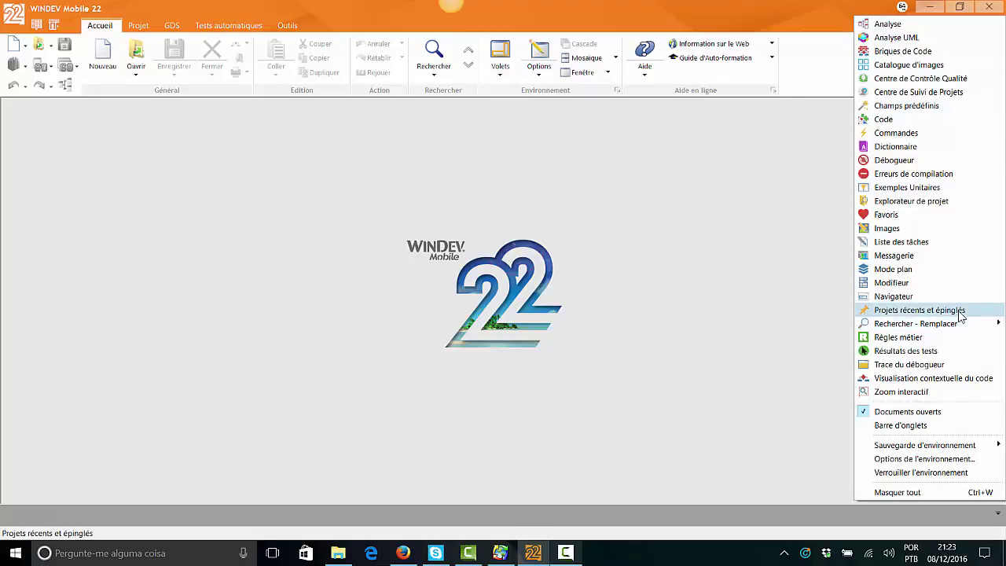
pyautogui.click(814, 324)
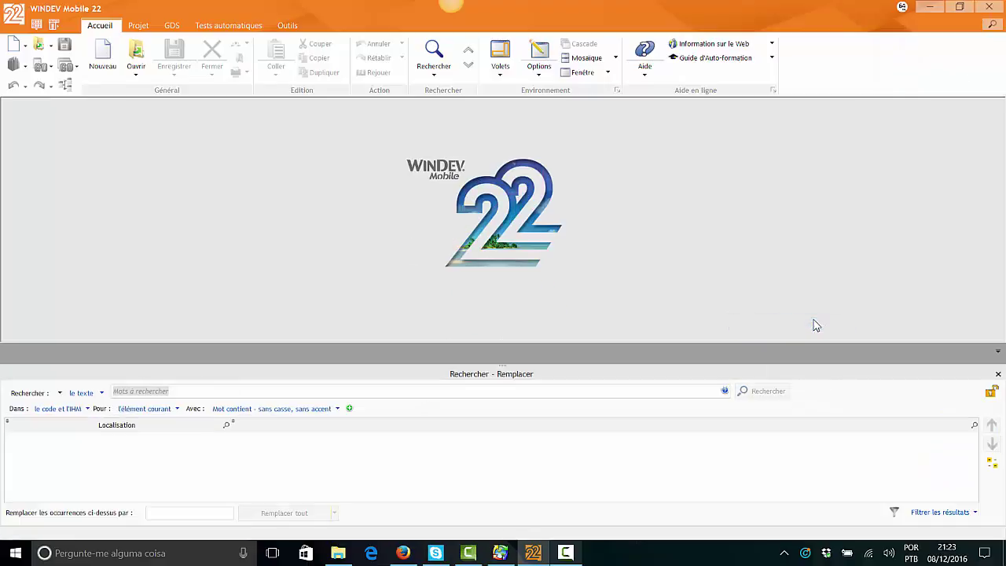
# Display the Explorateur de projet pane and enlarge its project tree area above the Créer section.
pyautogui.click(903, 10)
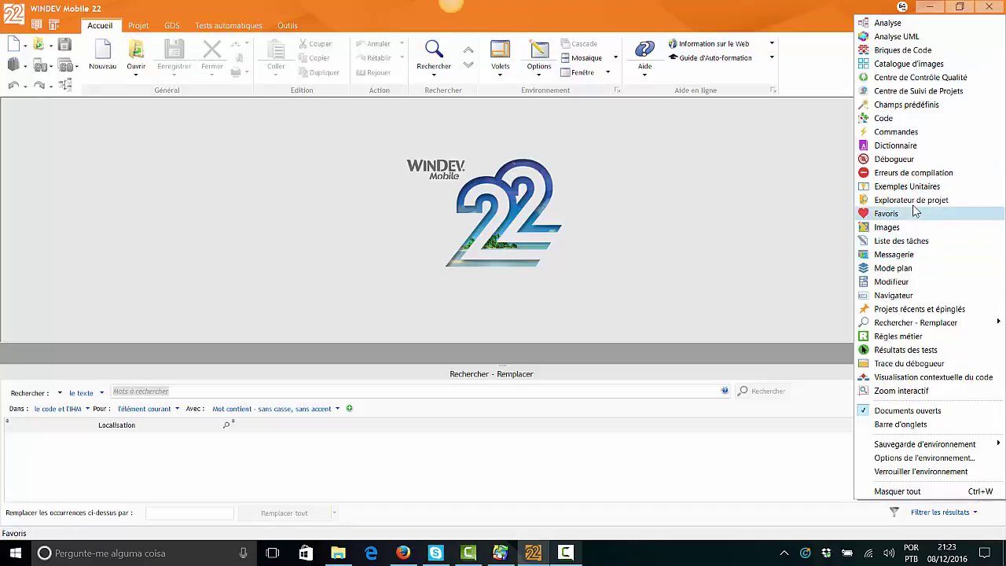
pyautogui.click(968, 199)
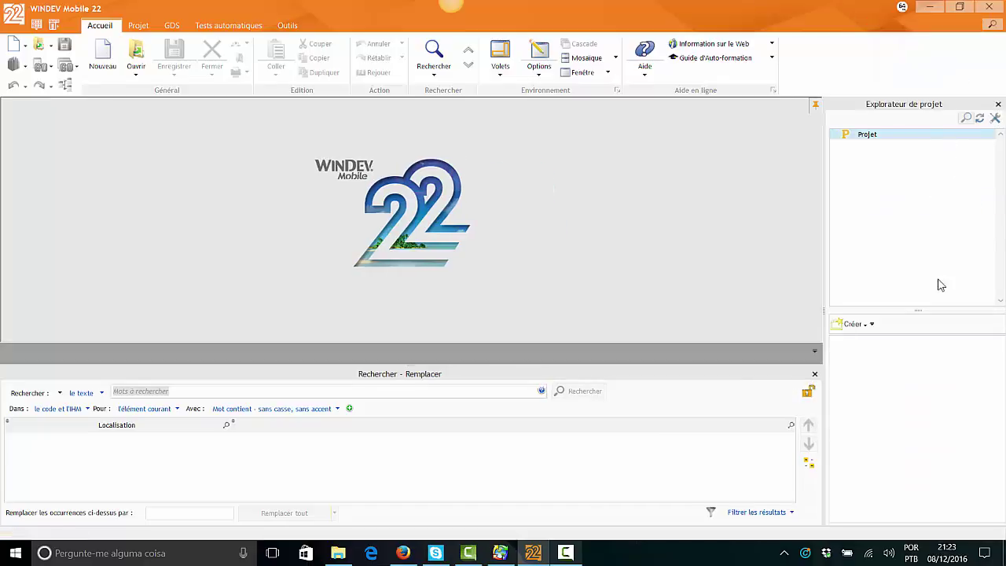
pyautogui.moveTo(927, 311); pyautogui.dragTo(912, 459)
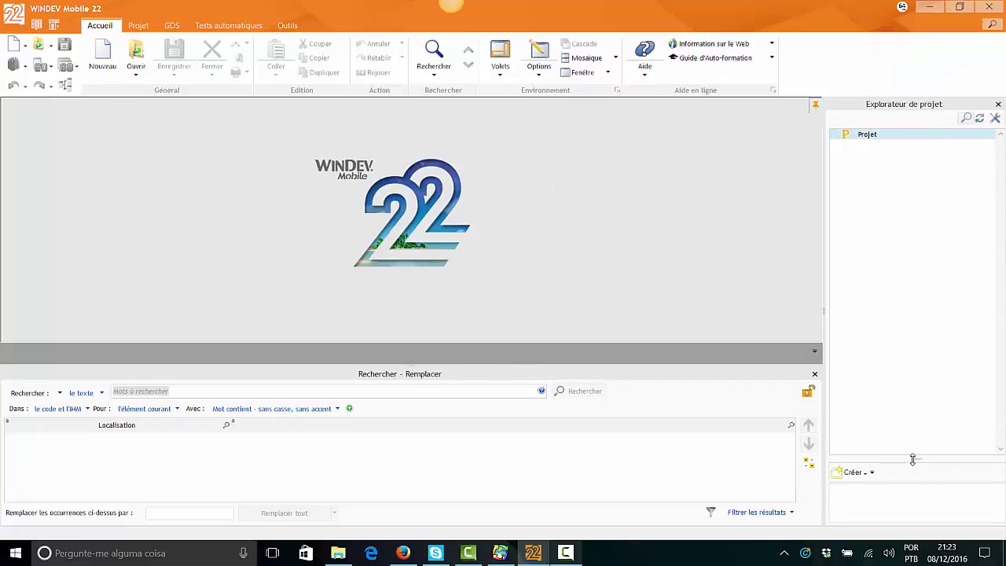
# Display the Dictionnaire pane alongside Explorateur de projet and view its commands for creating or opening a dictionary.
pyautogui.rightClick(918, 22)
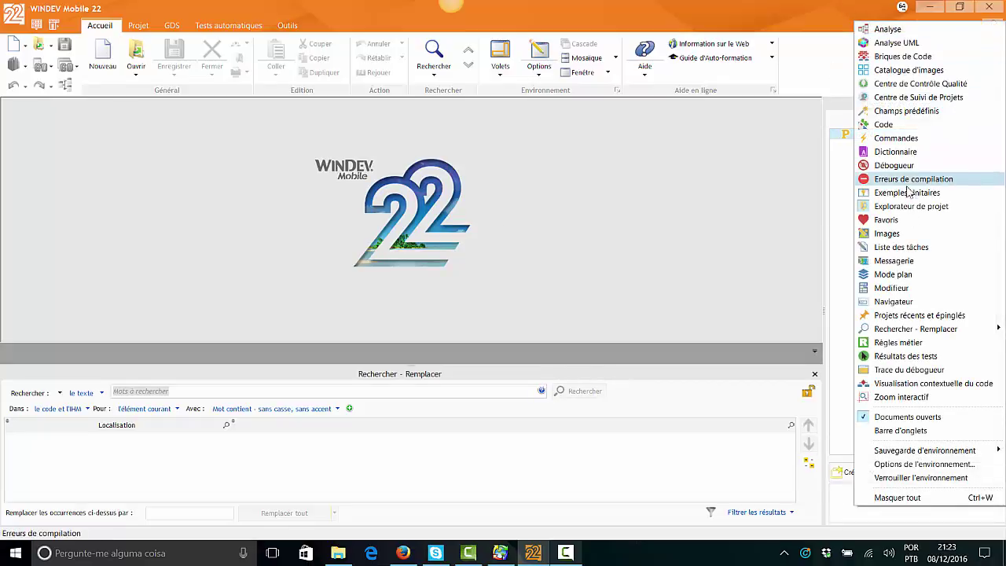
pyautogui.click(908, 155)
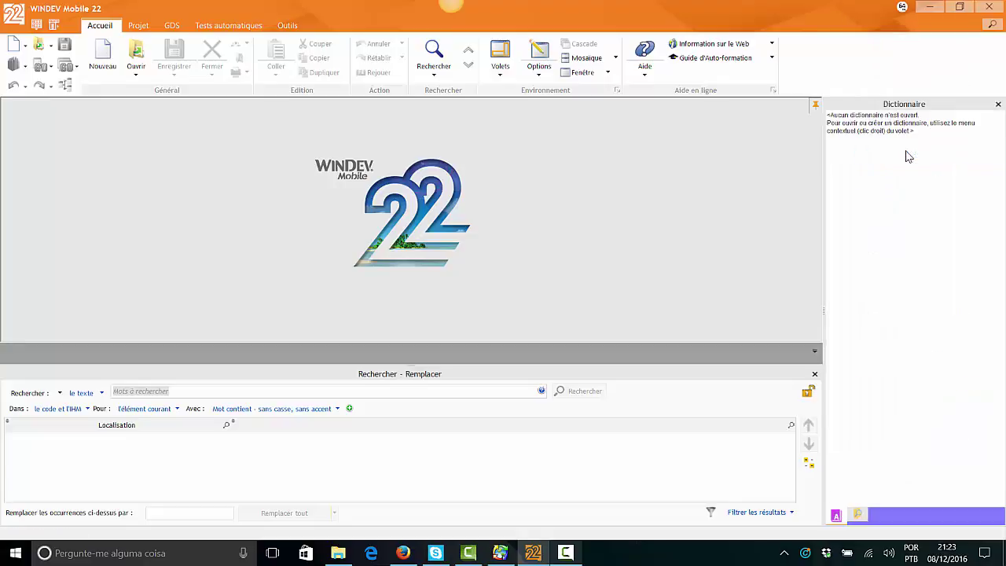
pyautogui.rightClick(895, 185)
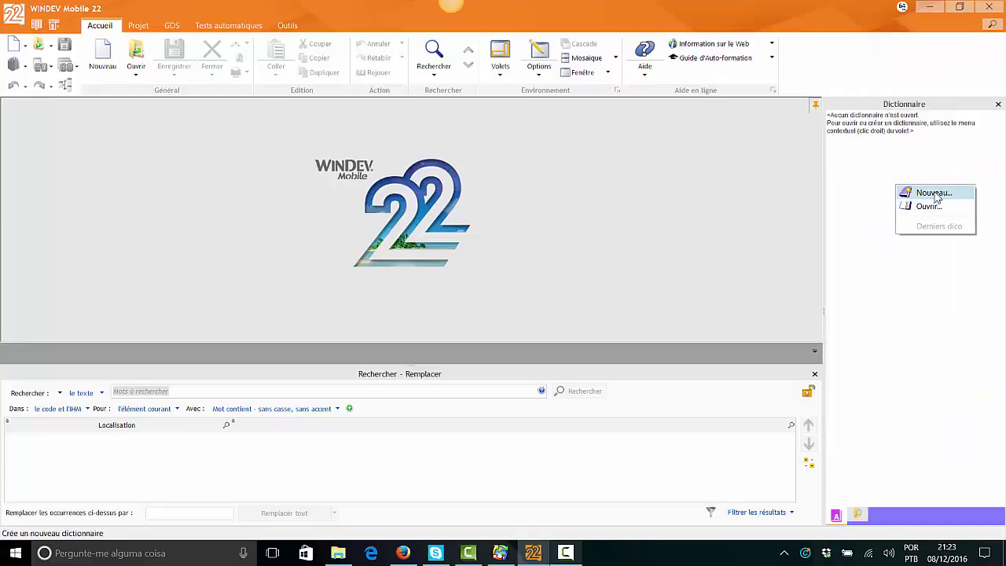
pyautogui.click(921, 150)
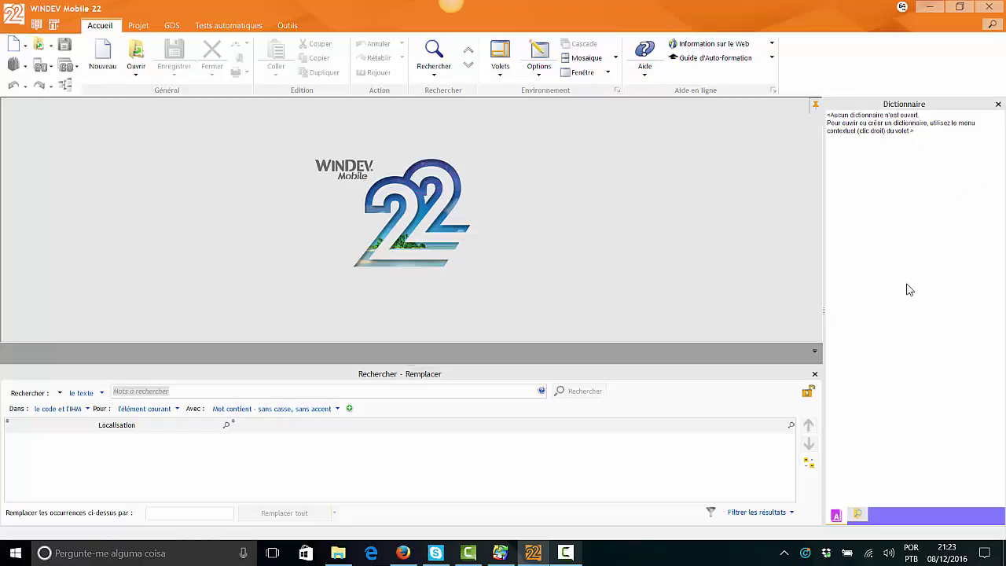
pyautogui.click(858, 515)
pyautogui.click(836, 515)
pyautogui.rightClick(912, 129)
pyautogui.click(887, 173)
# Display the Catalogue d'images pane and the Débogueur pane below the workspace.
pyautogui.rightClick(924, 31)
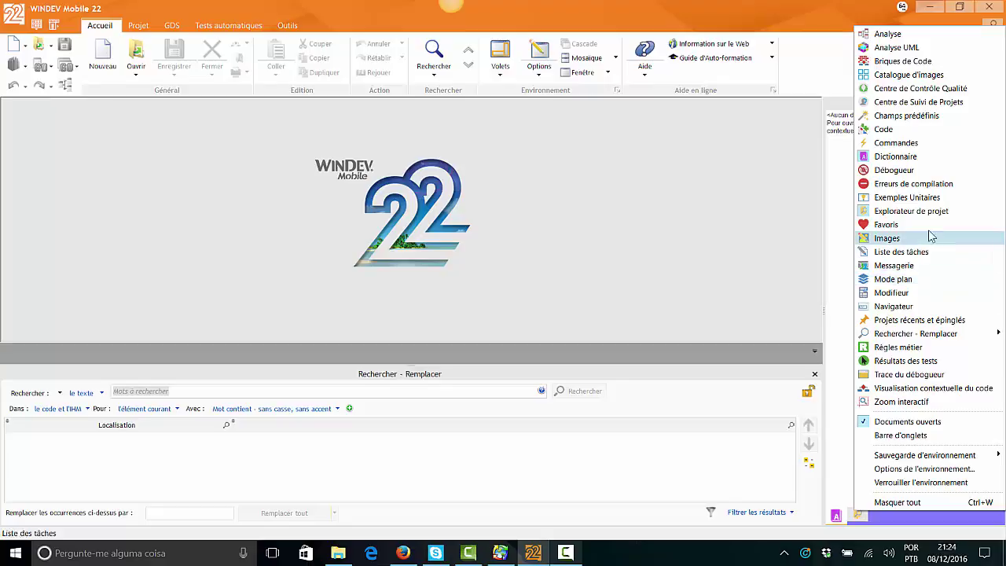
pyautogui.click(937, 76)
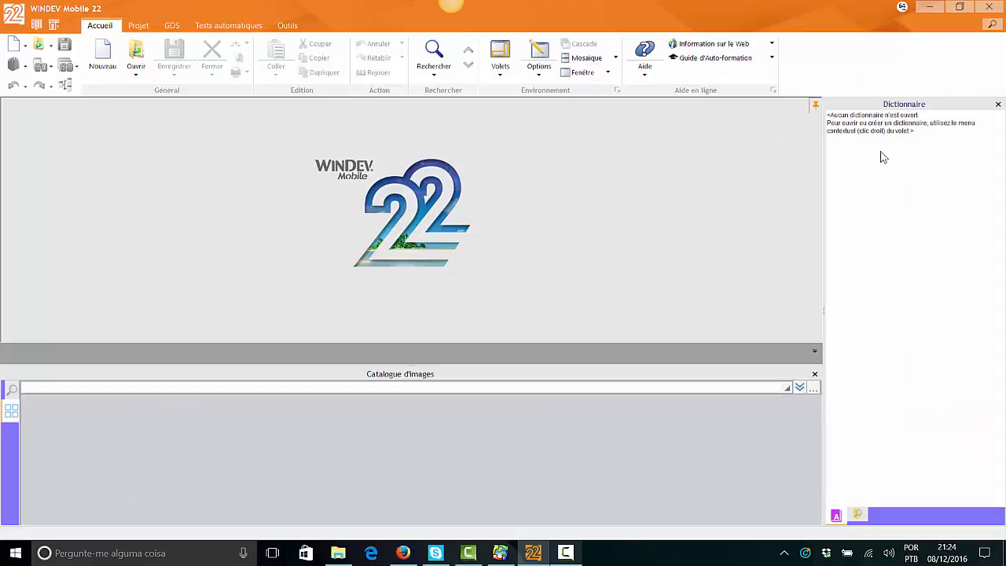
pyautogui.rightClick(942, 21)
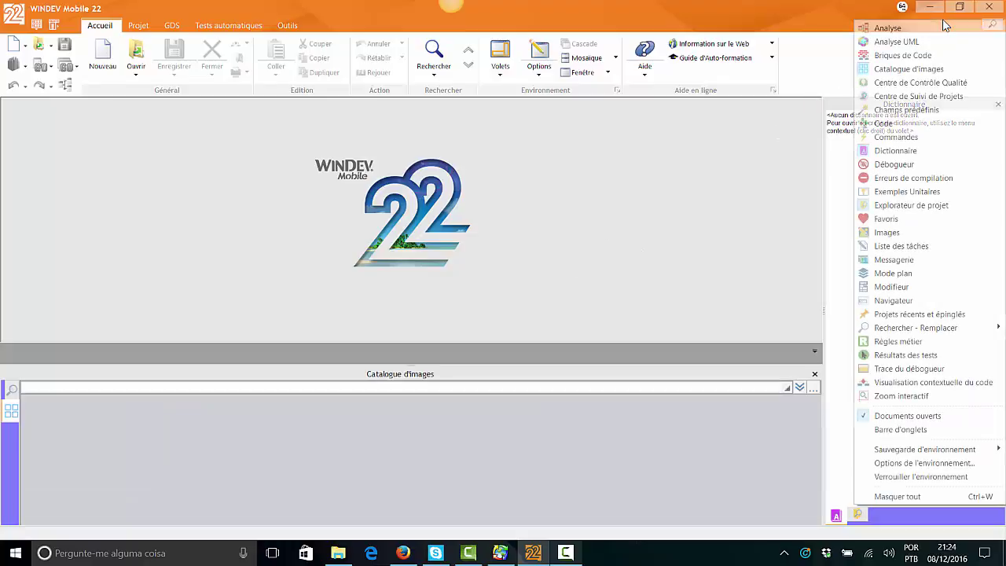
pyautogui.click(918, 166)
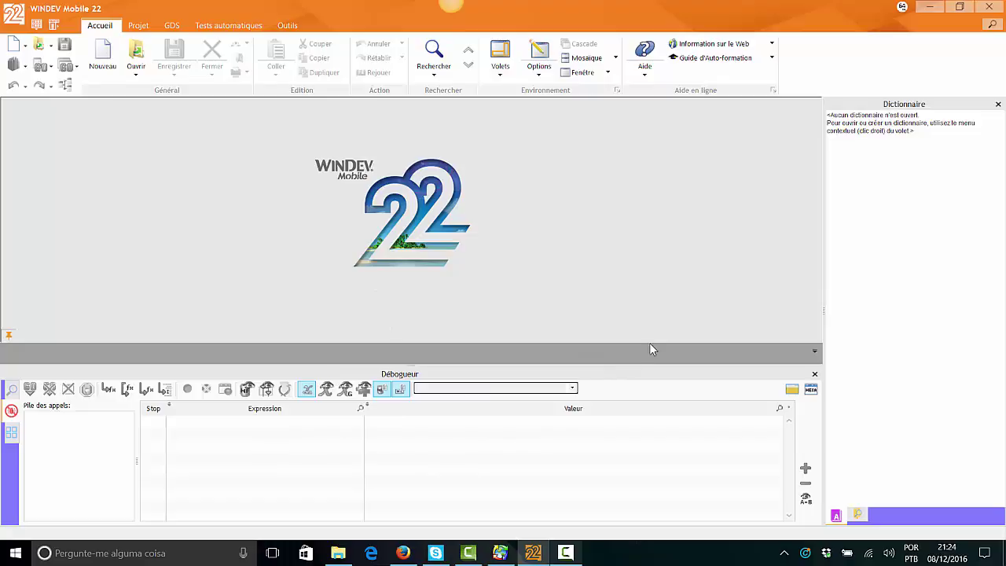
# Display the Favoris, Mode plan and Navigateur panes in the dock beside the workspace.
pyautogui.rightClick(947, 23)
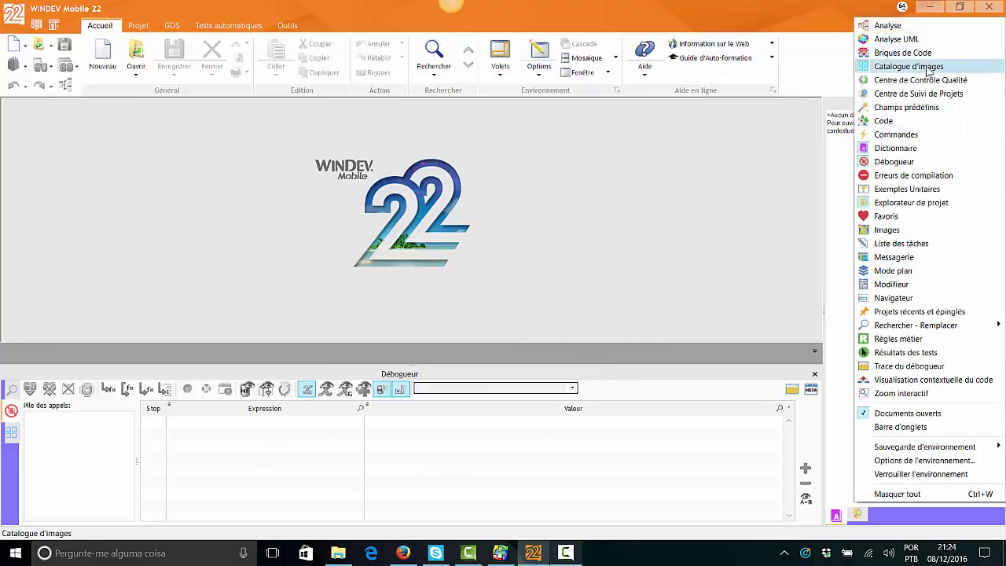
pyautogui.click(931, 224)
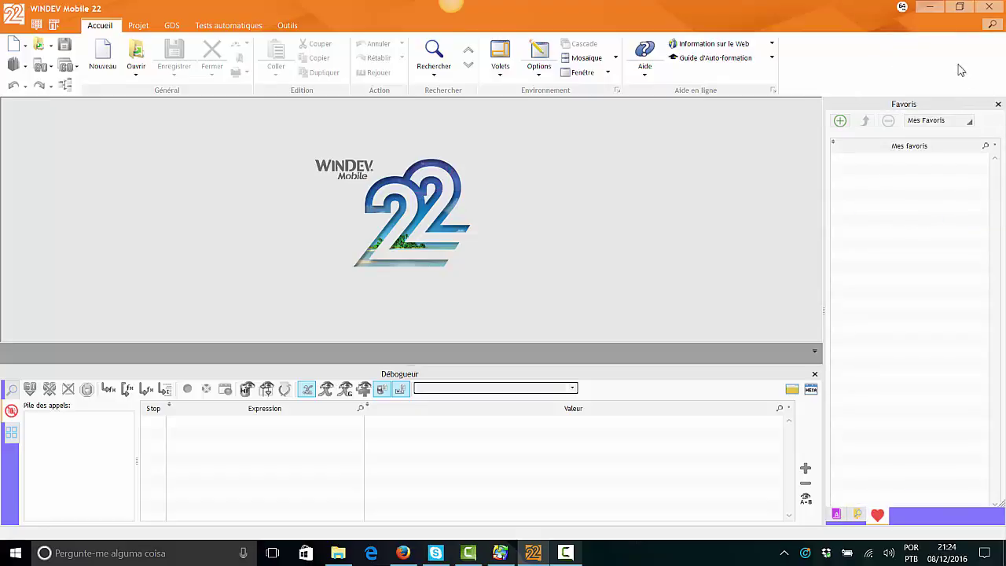
pyautogui.rightClick(945, 28)
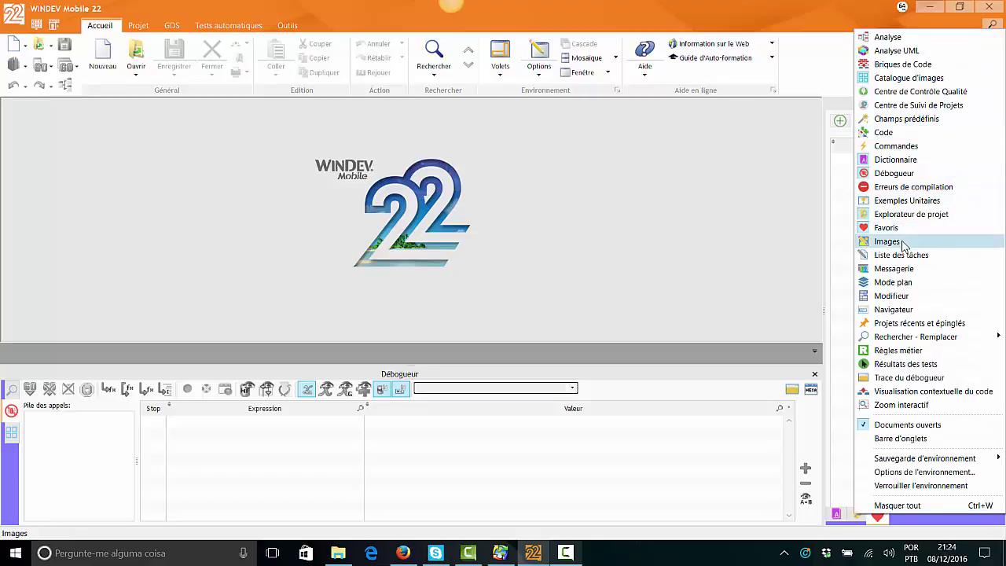
pyautogui.click(903, 291)
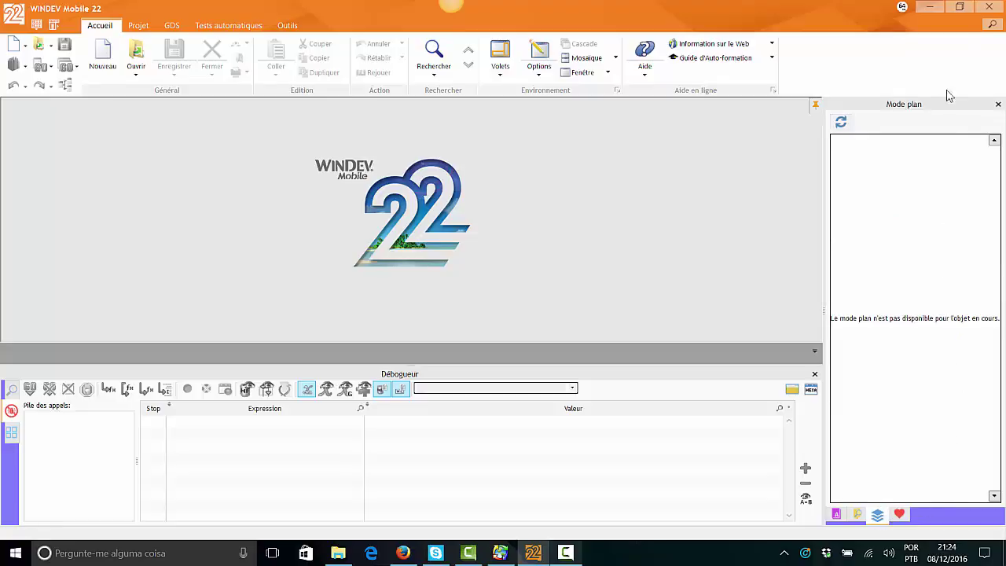
pyautogui.rightClick(945, 21)
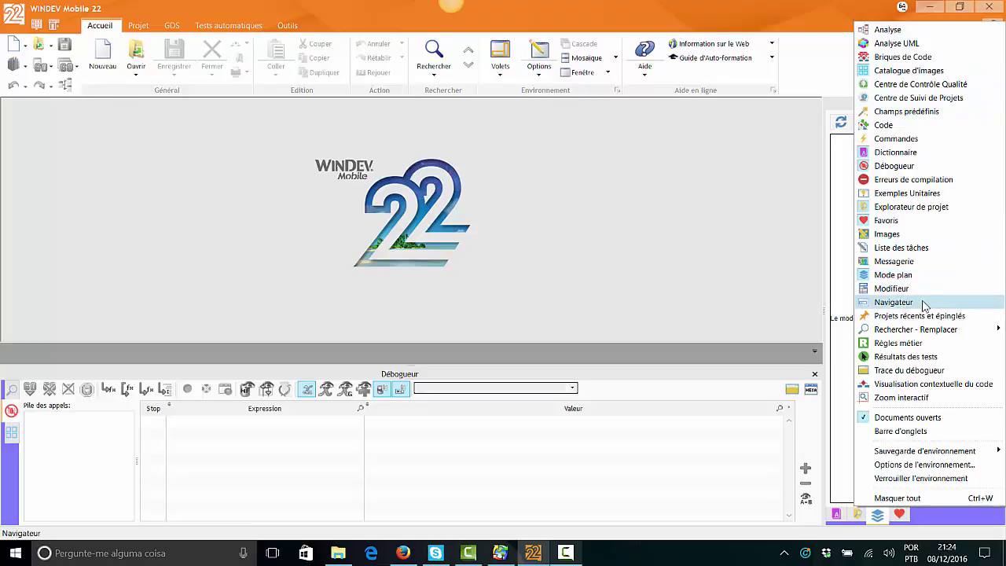
pyautogui.click(893, 302)
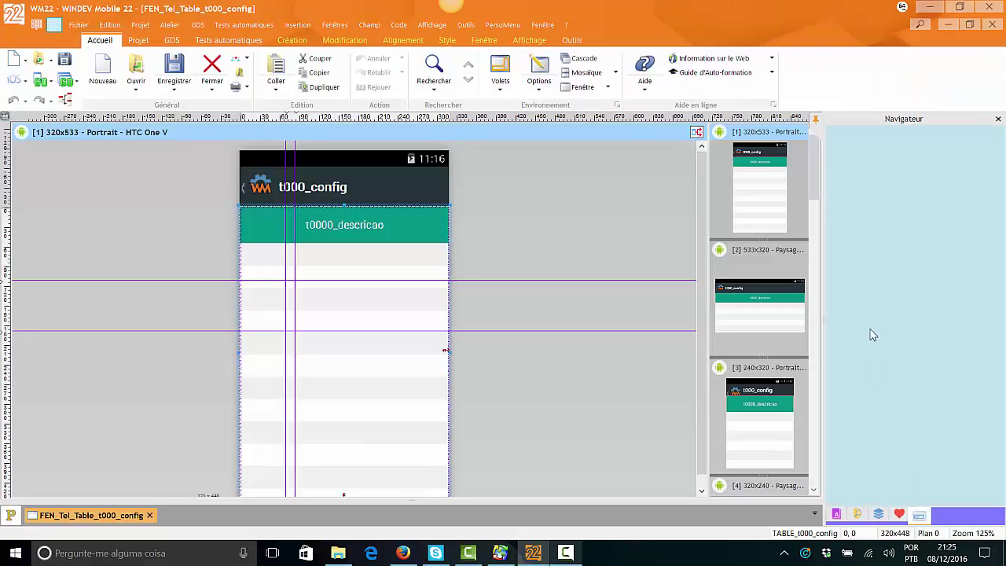
# Open the code of TABLE_t000_config, view its list of optional events, and close the list without adding any.
pyautogui.rightClick(375, 265)
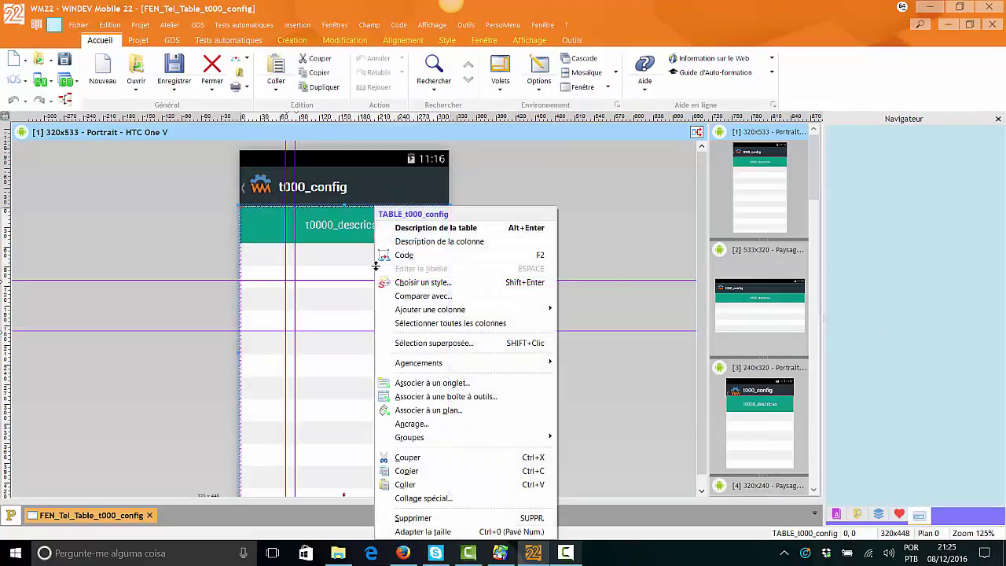
pyautogui.click(398, 256)
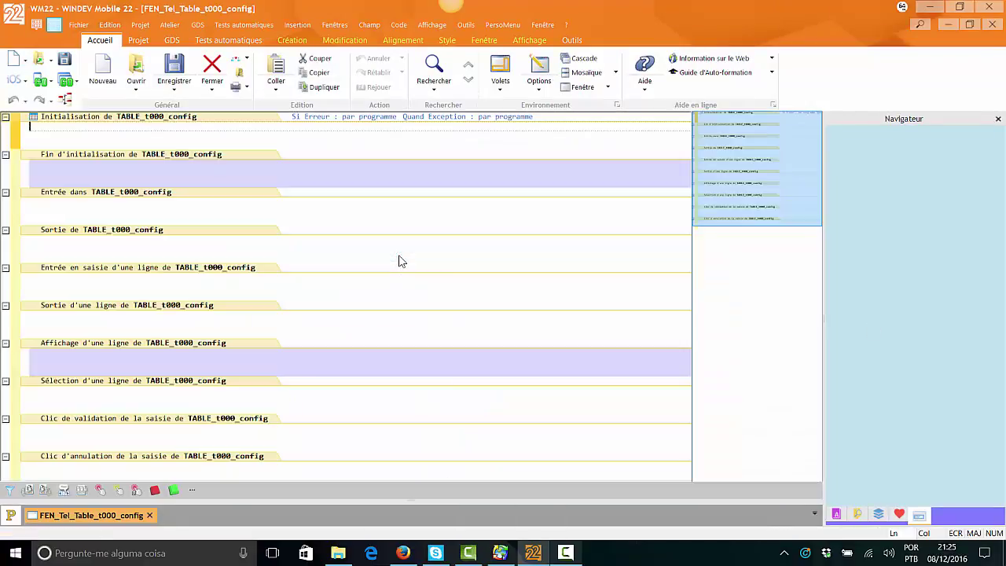
pyautogui.scroll(-3, 397, 260)
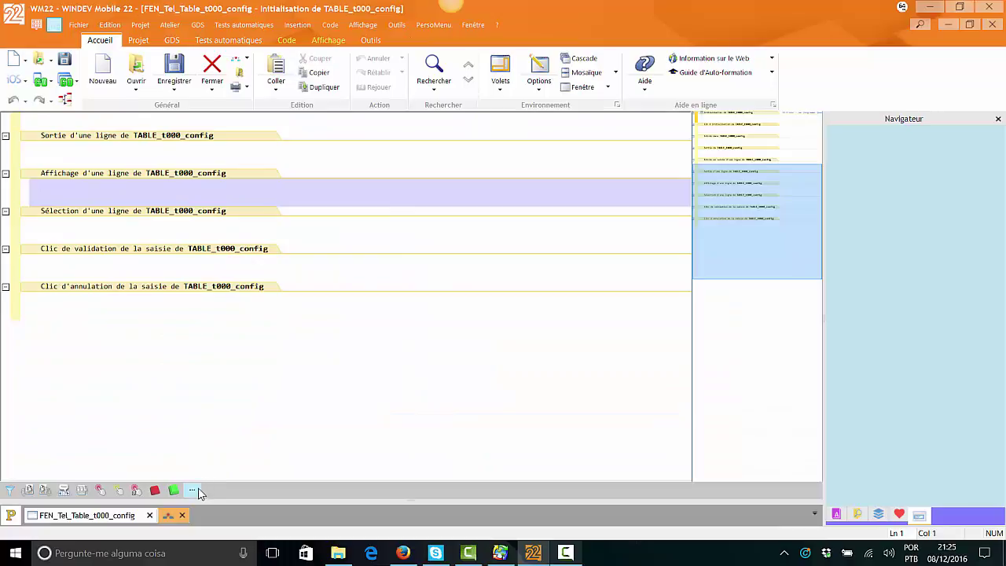
pyautogui.click(193, 489)
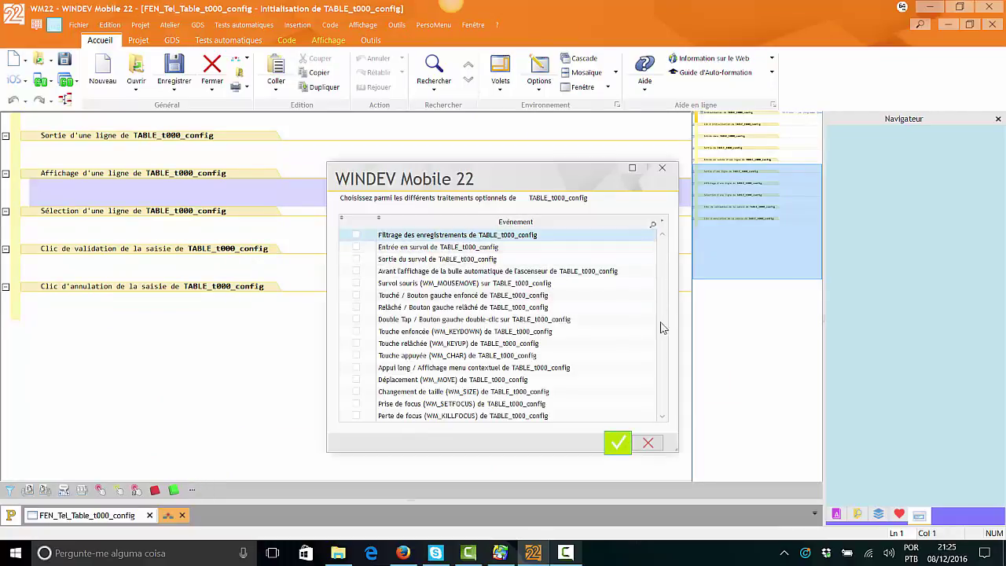
pyautogui.click(648, 443)
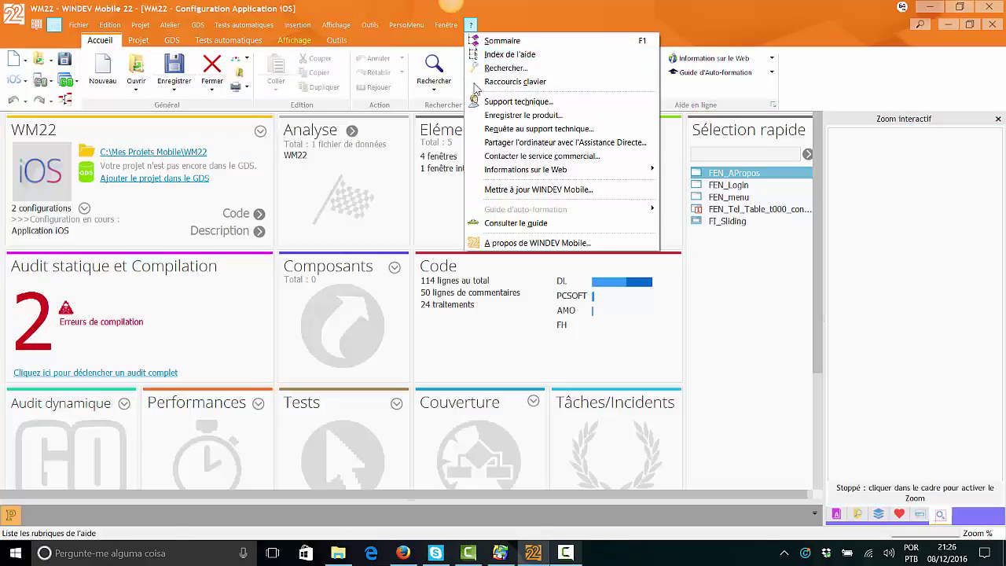
# Open the online product registration page in the browser from the help commands and reload its address.
pyautogui.click(297, 194)
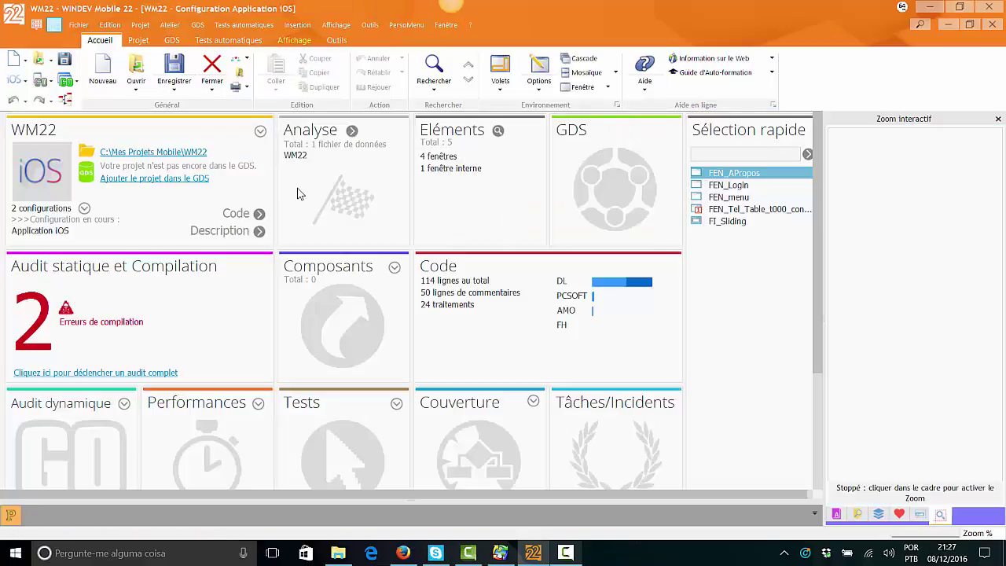
pyautogui.click(470, 25)
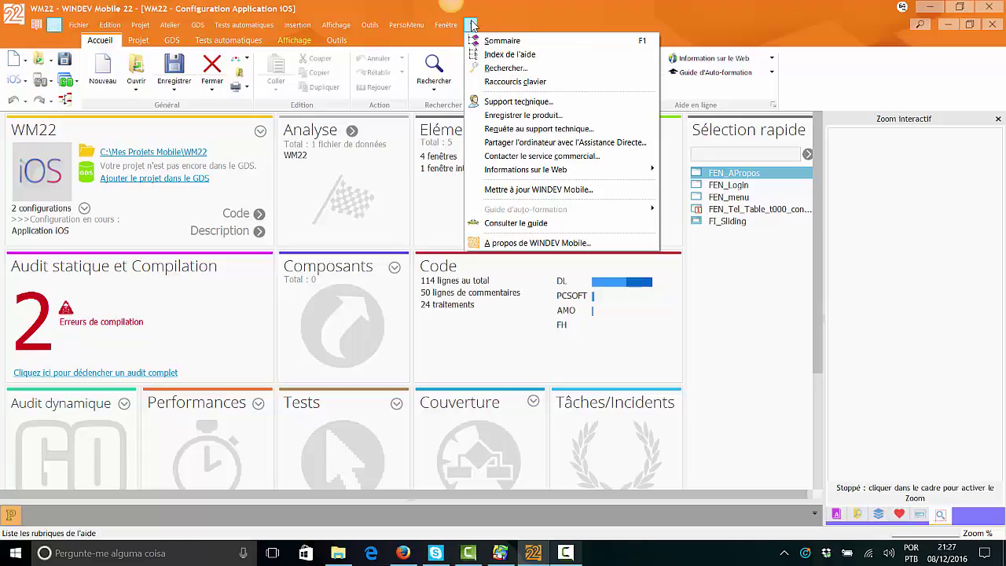
pyautogui.click(506, 118)
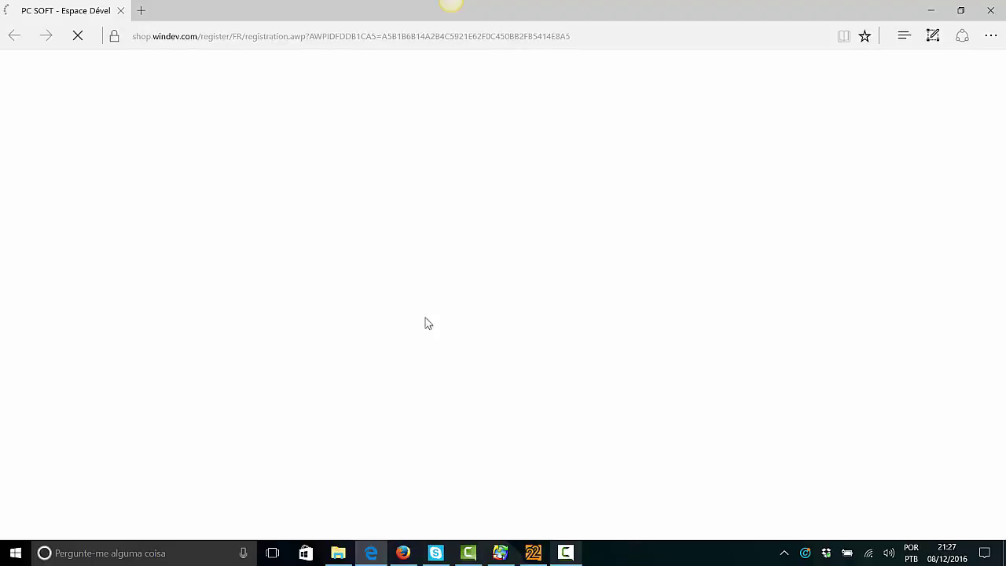
pyautogui.click(589, 38)
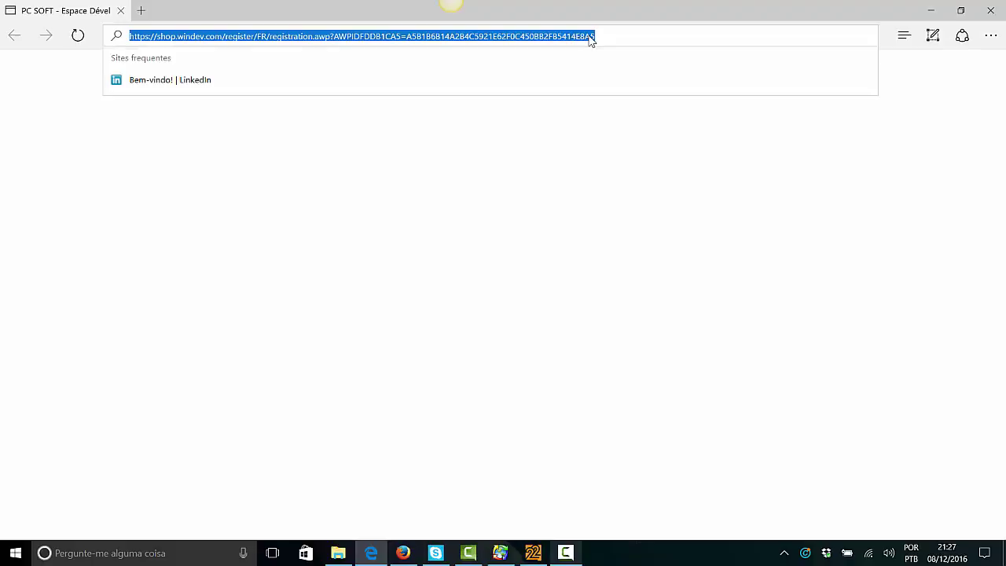
pyautogui.press('Return')
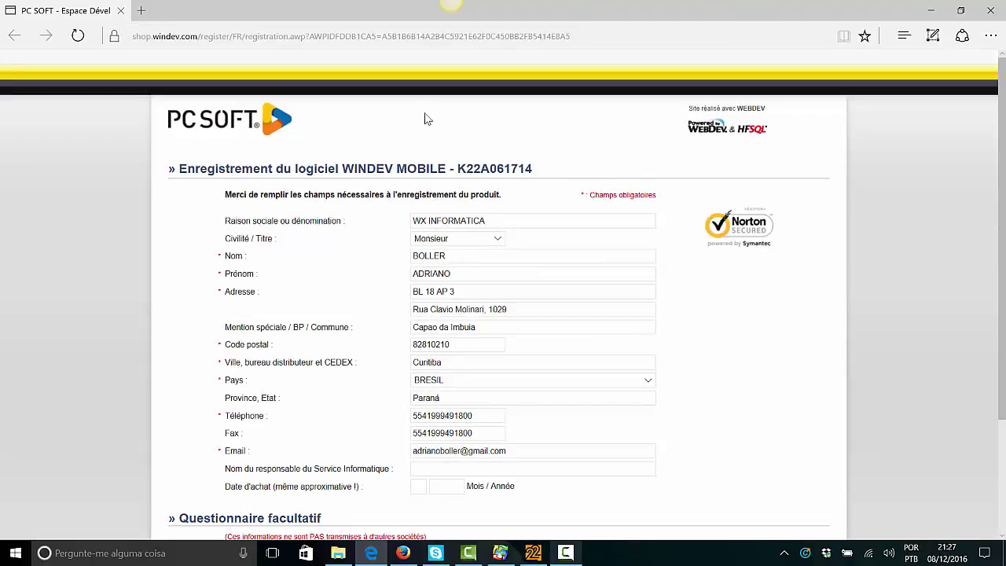
# Examine the registration form's fields, optional questionnaire and product serial number, and close the browser to return to WINDEV Mobile.
pyautogui.scroll(-2, 550, 250)
pyautogui.scroll(2, 565, 256)
pyautogui.scroll(-2, 565, 256)
pyautogui.scroll(1, 565, 256)
pyautogui.scroll(-1, 565, 256)
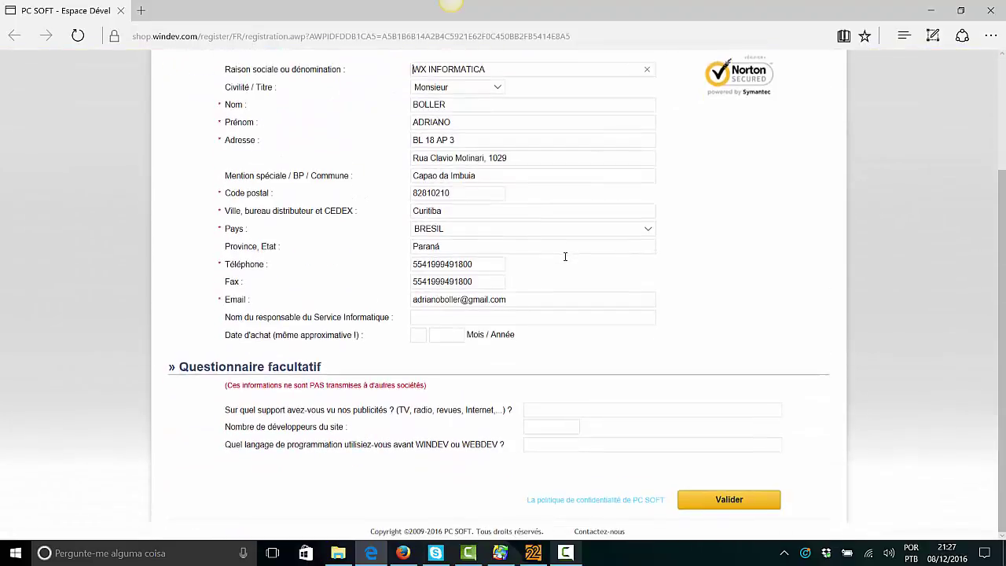
pyautogui.scroll(2, 565, 256)
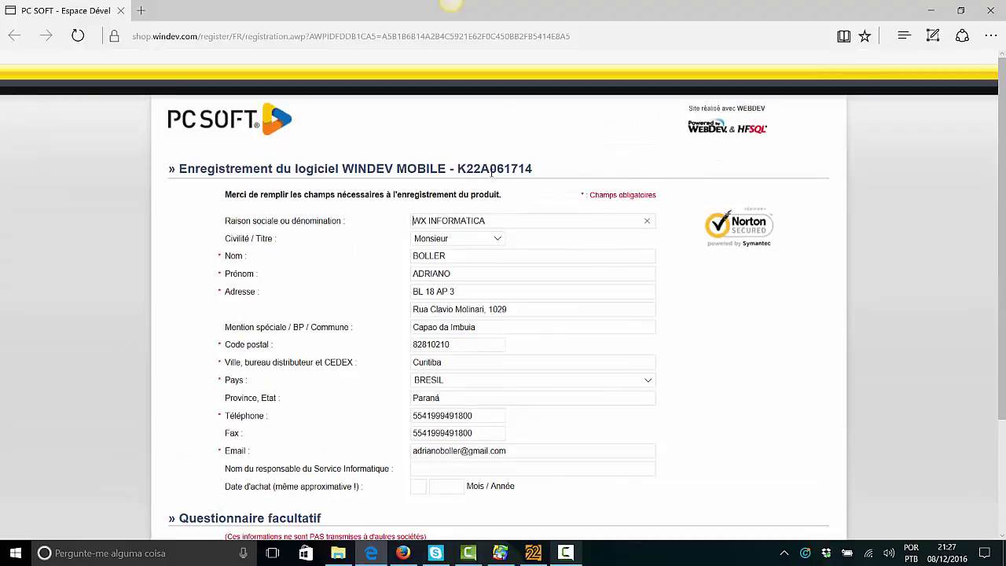
pyautogui.doubleClick(492, 169)
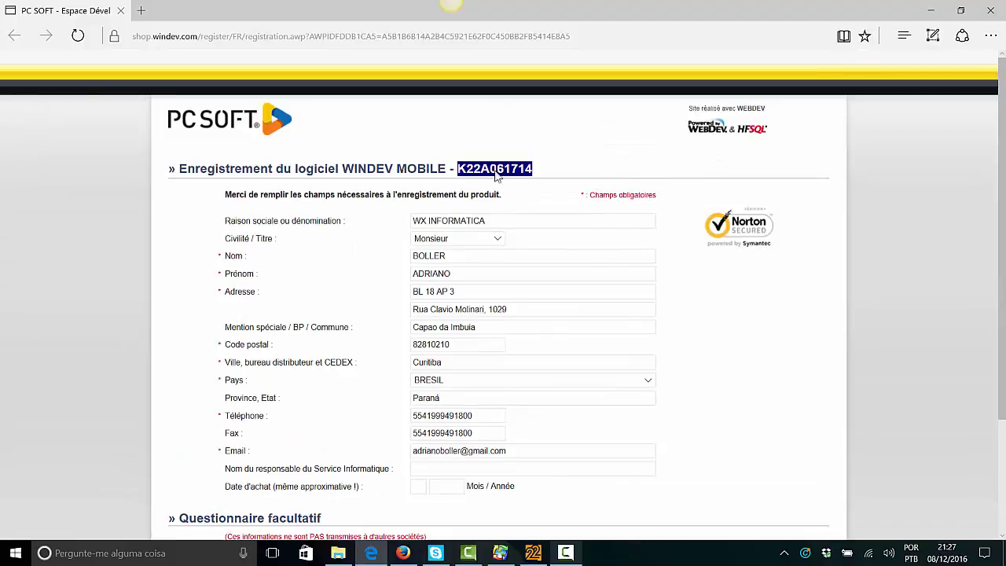
pyautogui.click(992, 11)
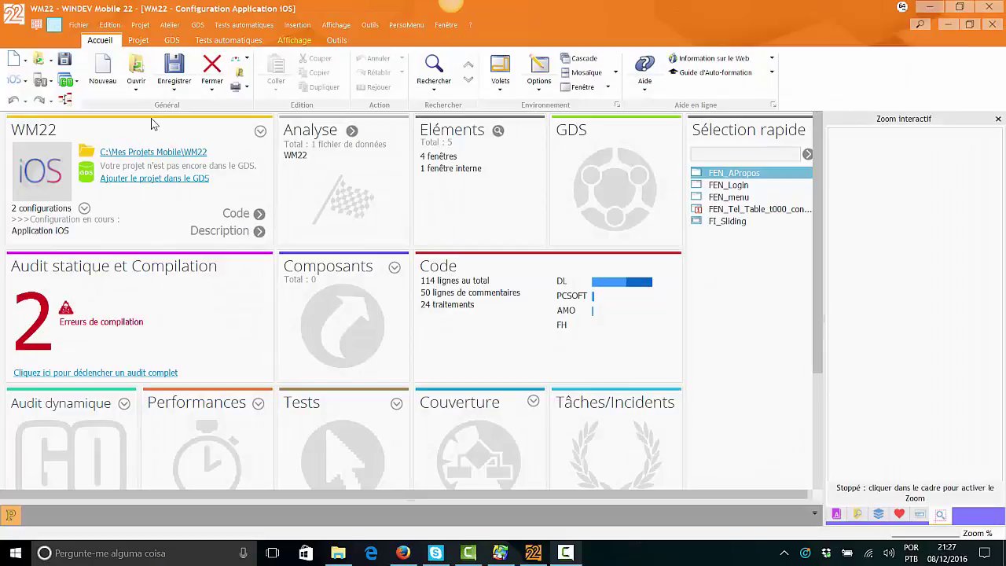
# Run the automatic update wizard to search for upgraded product versions, and exit it without downloading anything.
pyautogui.click(470, 24)
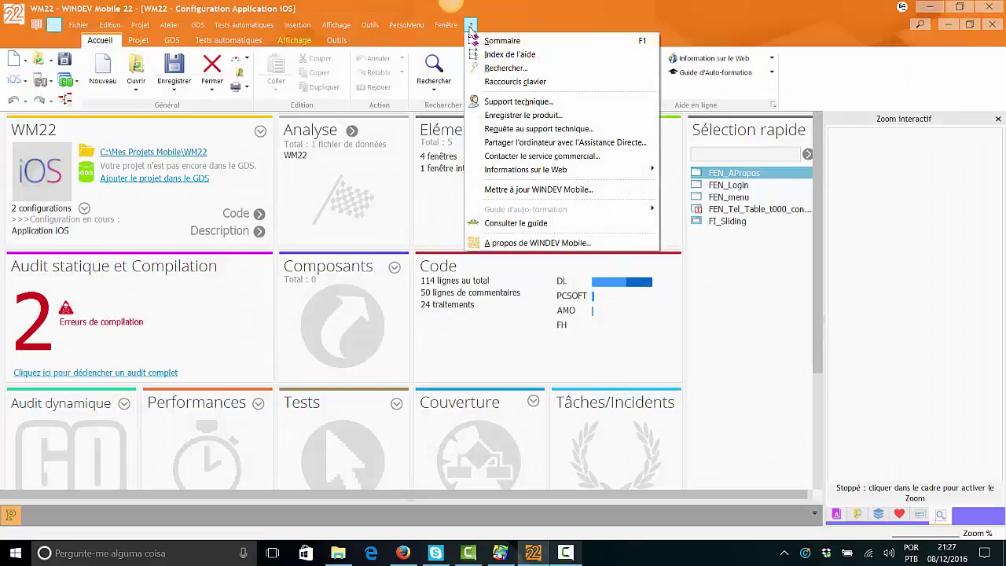
pyautogui.click(539, 189)
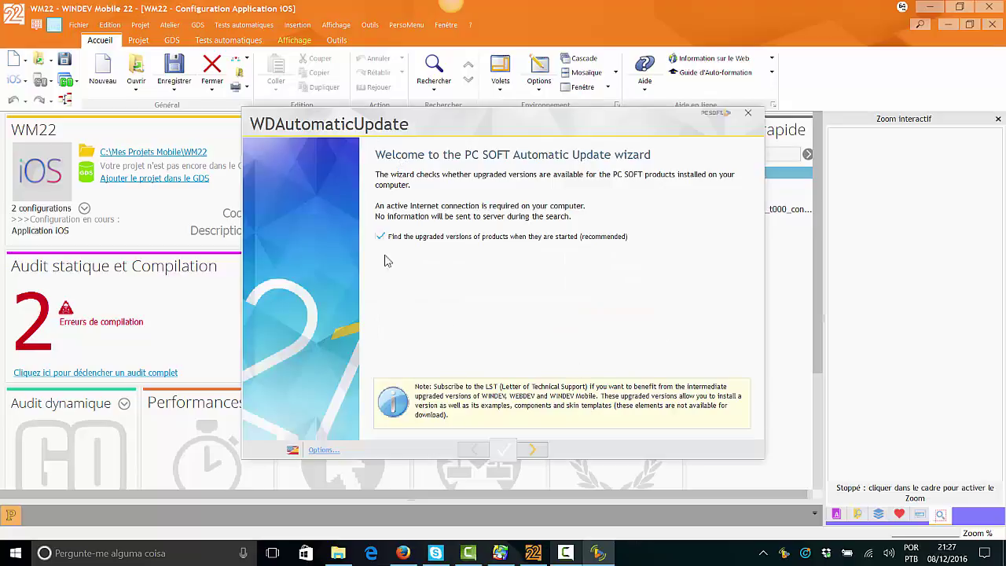
pyautogui.click(541, 449)
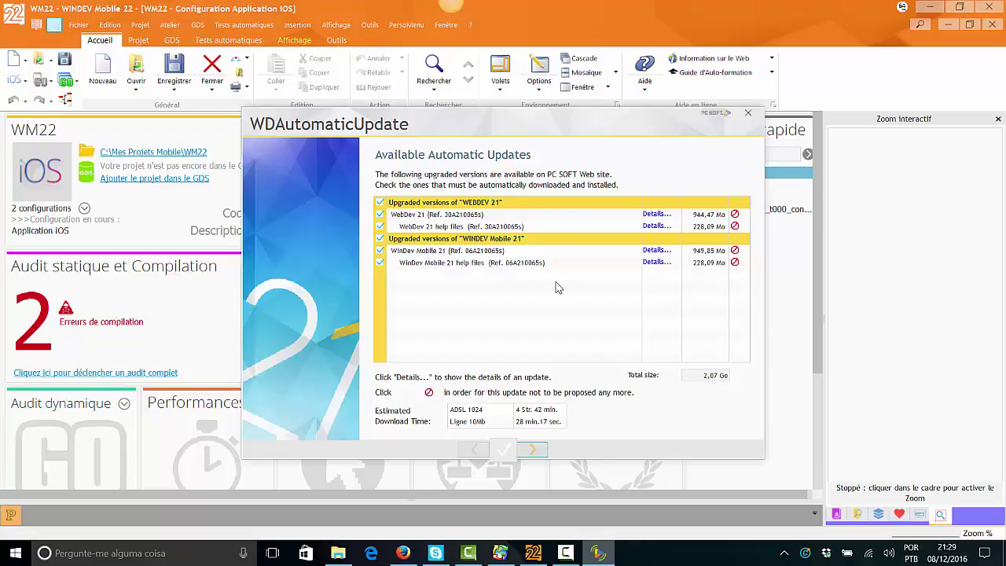
pyautogui.click(749, 113)
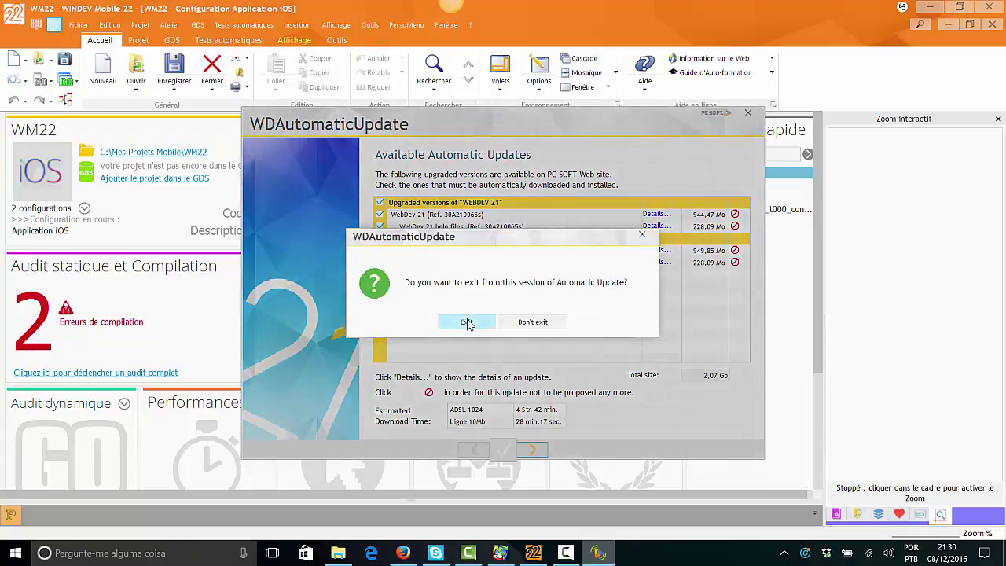
pyautogui.click(467, 322)
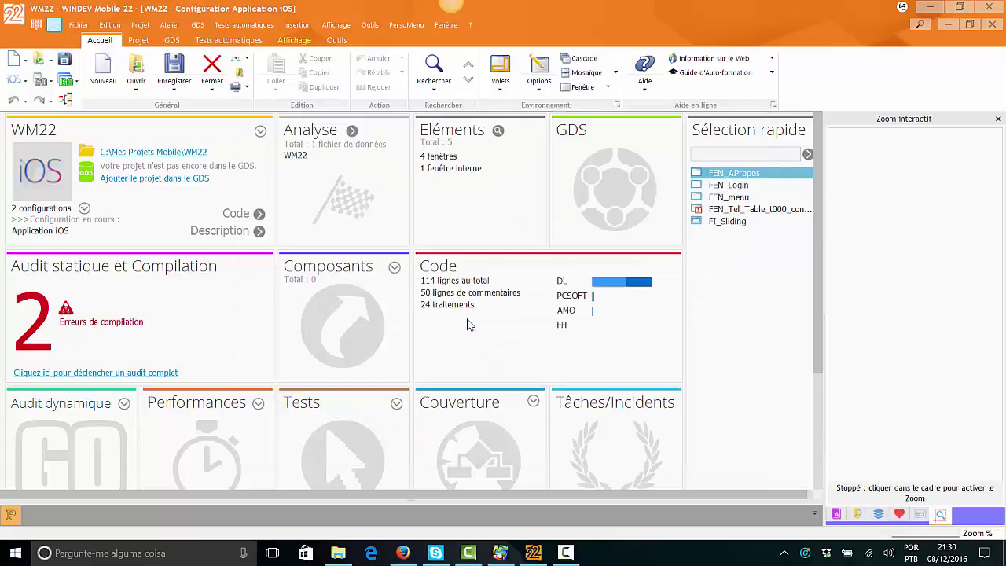
pyautogui.click(453, 28)
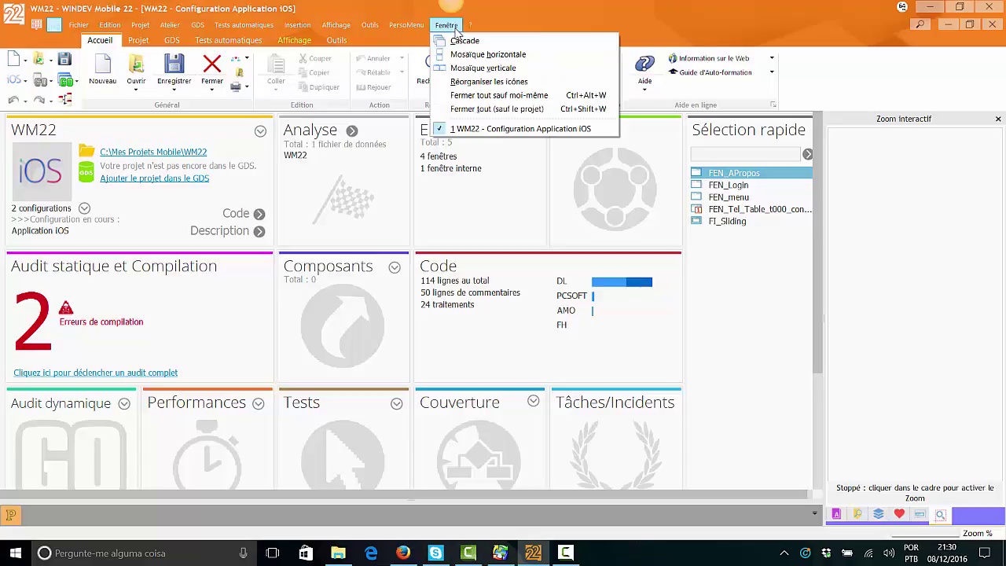
pyautogui.click(401, 30)
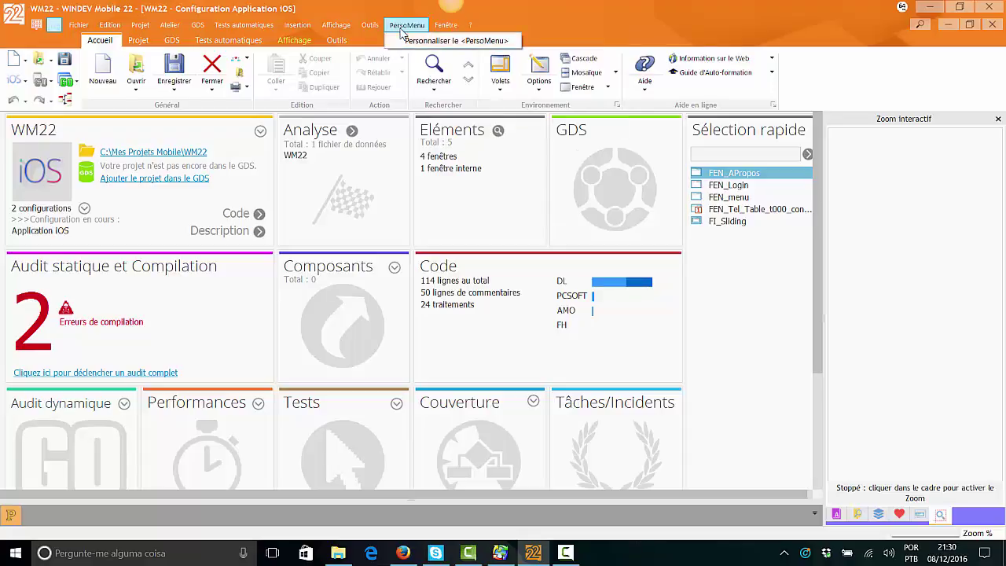
# Open the FEN_Login window, select its Identification label and its Se connecter button, and close the window.
pyautogui.click(740, 188)
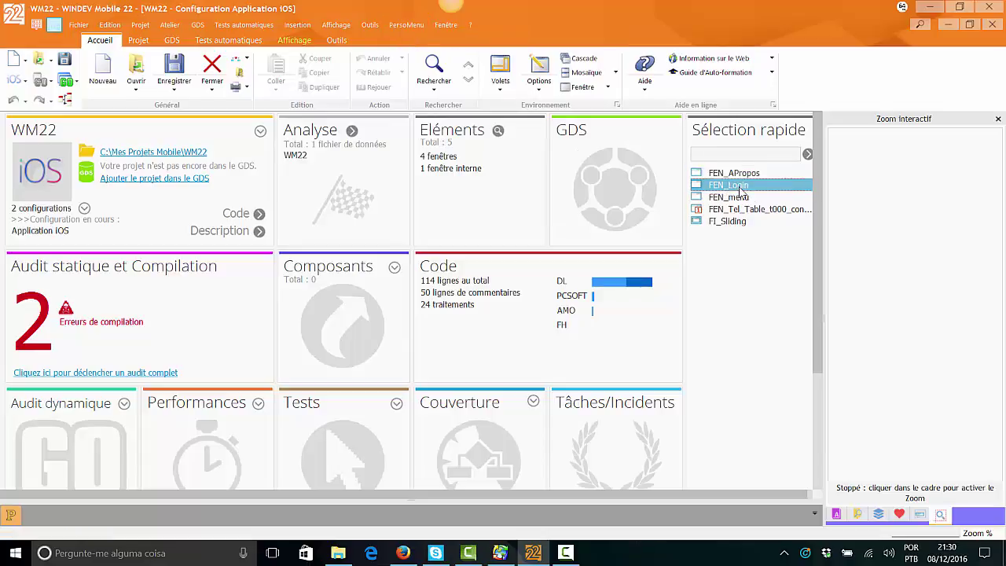
pyautogui.doubleClick(740, 190)
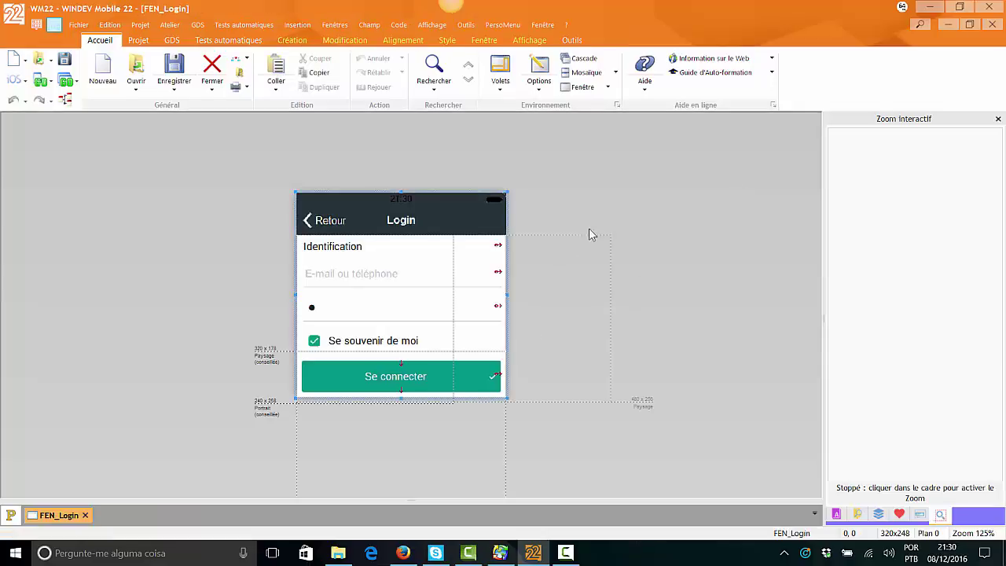
pyautogui.click(420, 246)
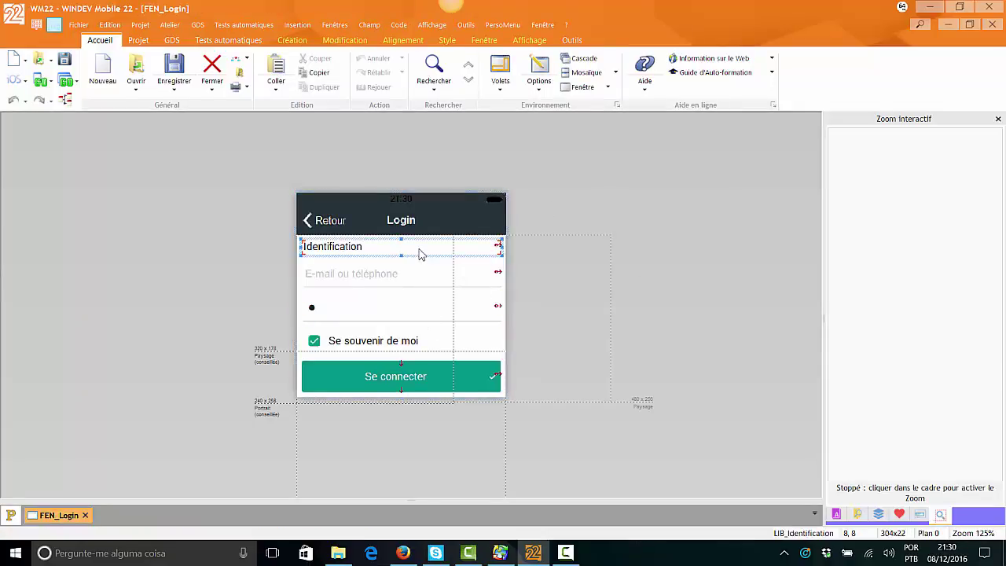
pyautogui.click(443, 362)
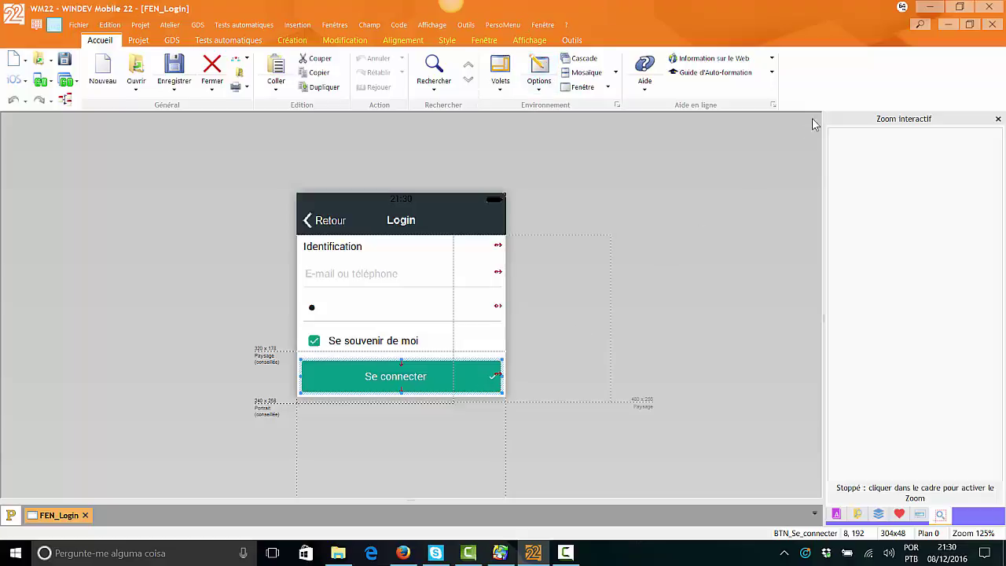
pyautogui.click(992, 24)
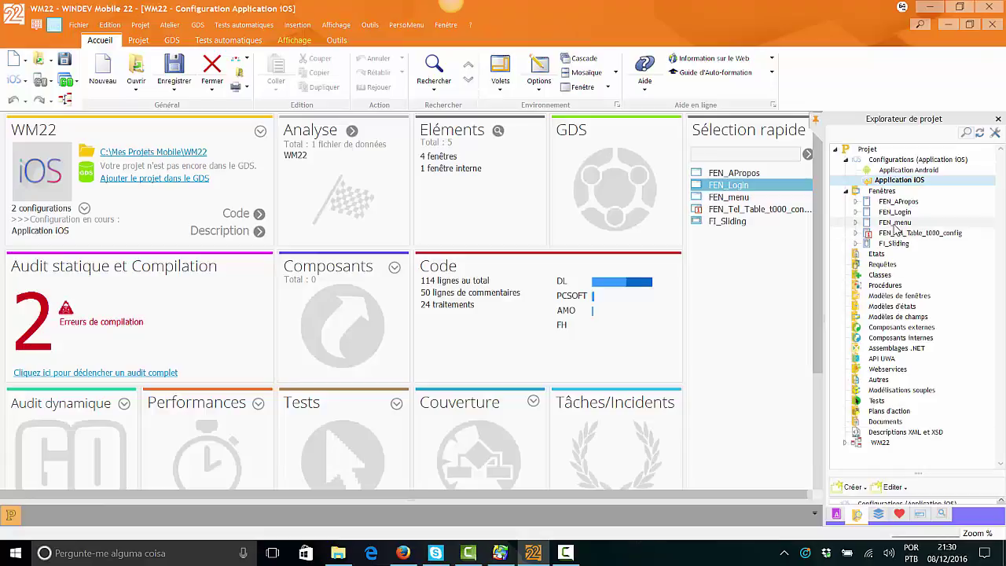
# Open the FEN_Tel_Table_t000_config window and lower the table's upper edge, reducing the table to about 320x155.
pyautogui.click(899, 233)
pyautogui.doubleClick(903, 236)
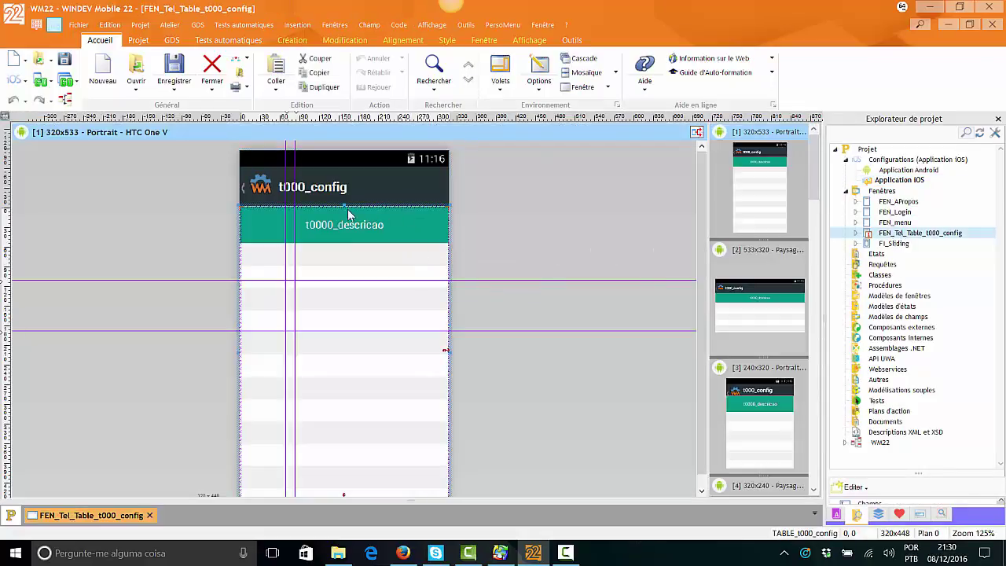
pyautogui.moveTo(345, 218); pyautogui.dragTo(319, 392)
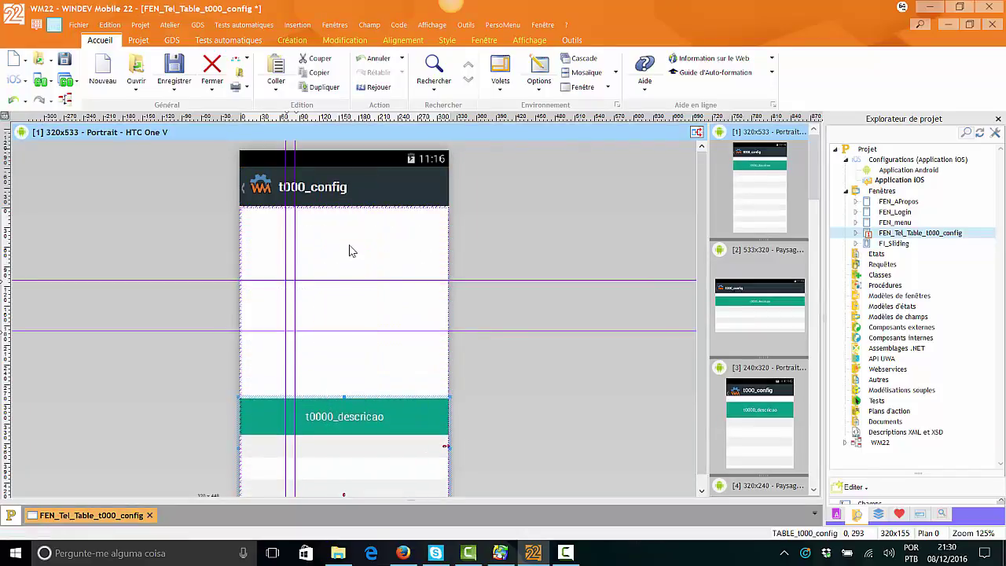
pyautogui.click(349, 243)
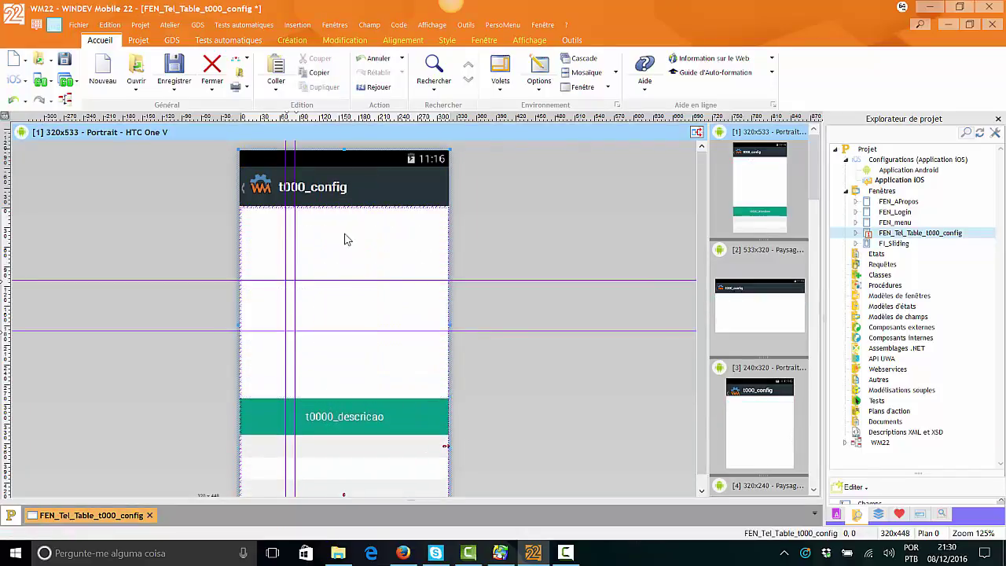
# Place an image field of about 184x200 at position 2, 2 in the empty area above the table.
pyautogui.click(291, 40)
pyautogui.click(209, 69)
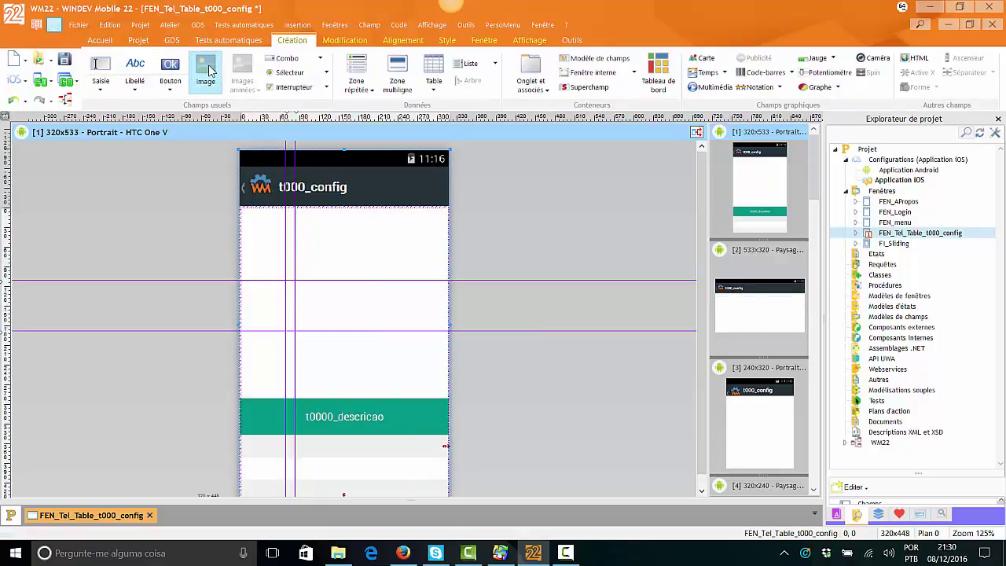
pyautogui.click(306, 283)
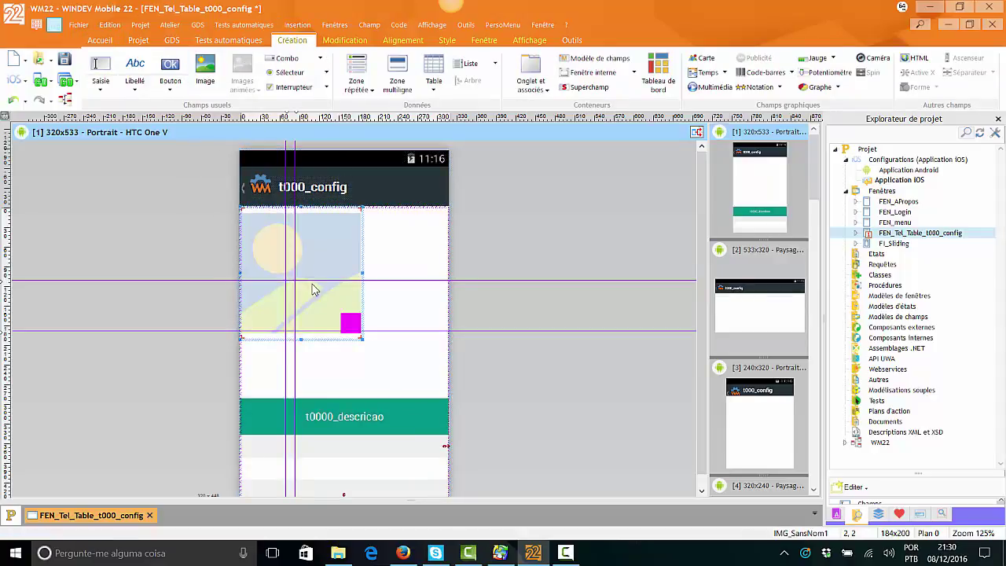
# Assign Chronometre.png to the new image field, copying the file into the WM22 project directory, and validate the field's description.
pyautogui.rightClick(343, 305)
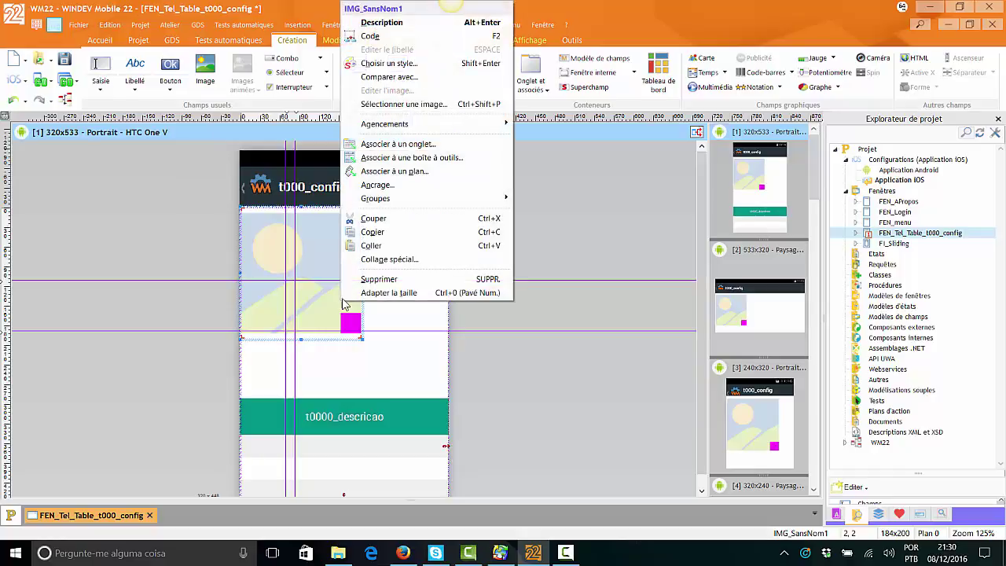
pyautogui.click(412, 27)
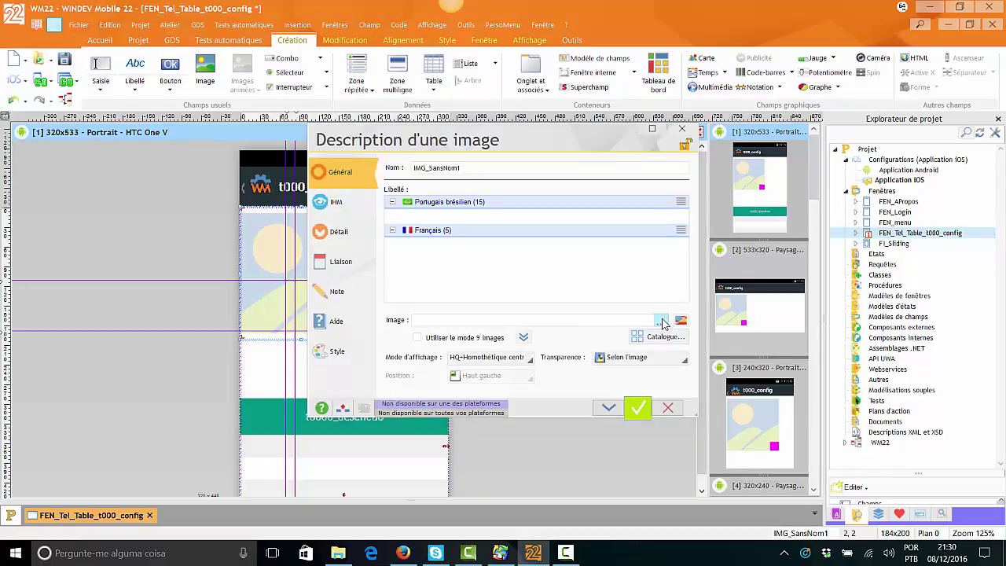
pyautogui.click(663, 321)
pyautogui.click(522, 183)
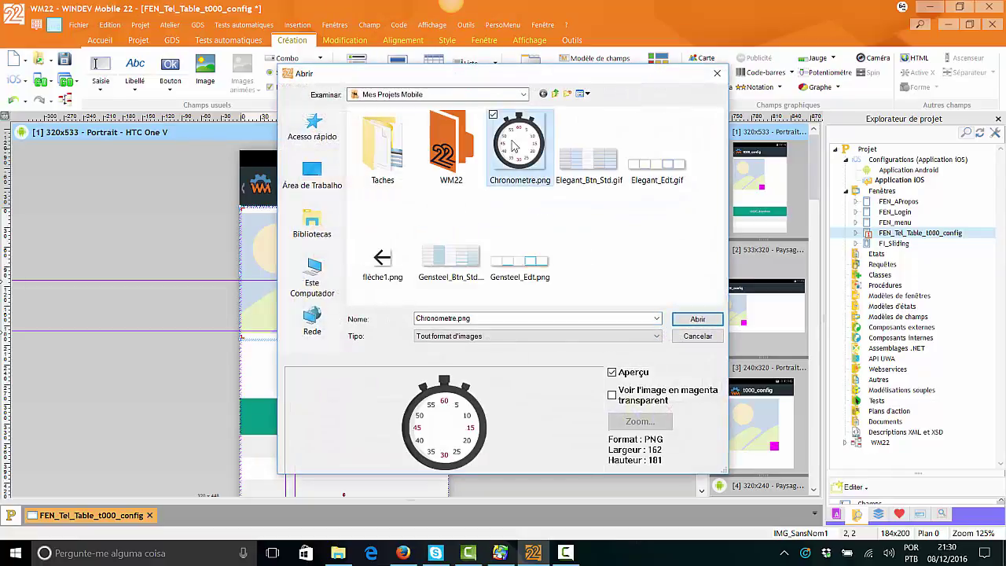
pyautogui.doubleClick(514, 145)
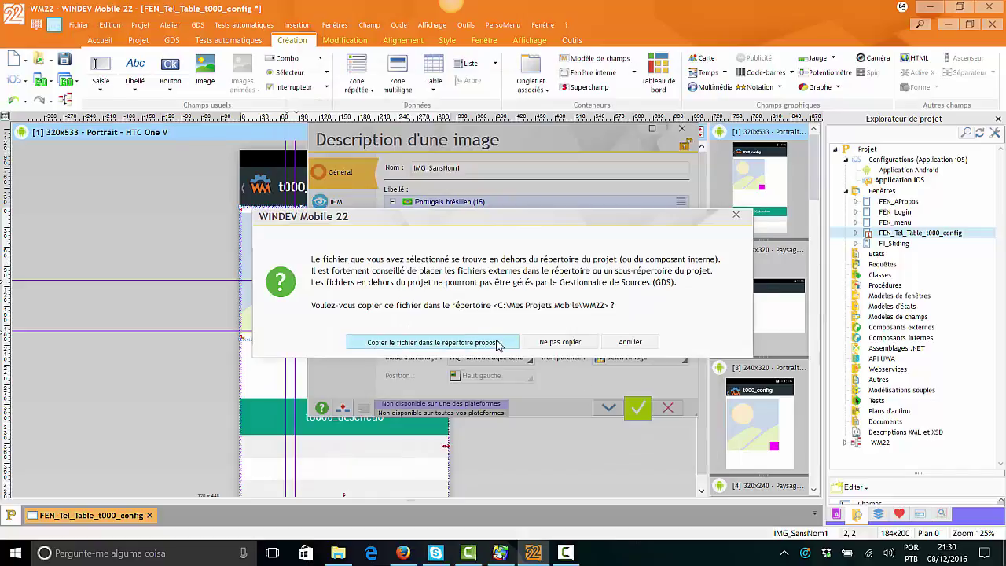
pyautogui.click(496, 344)
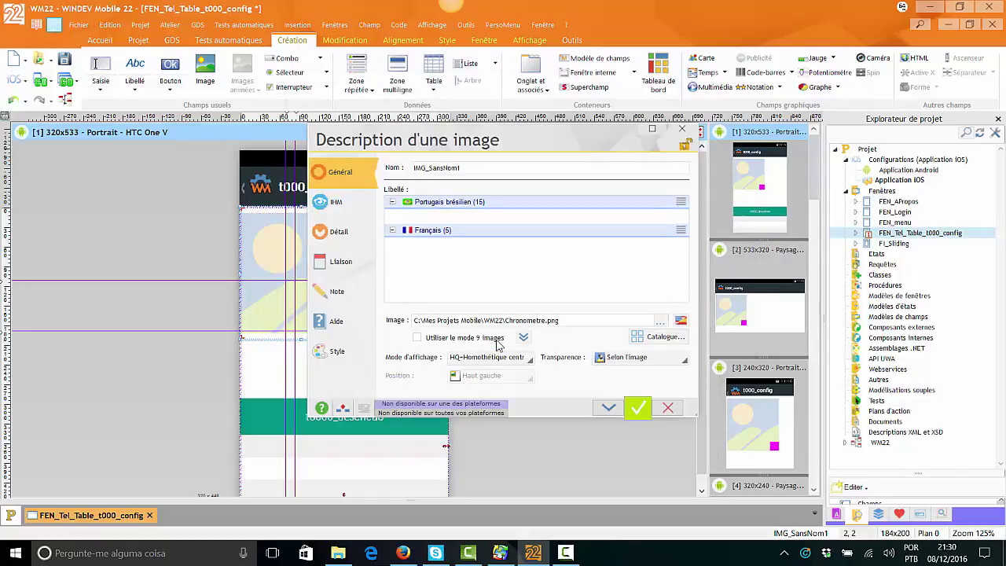
pyautogui.click(636, 408)
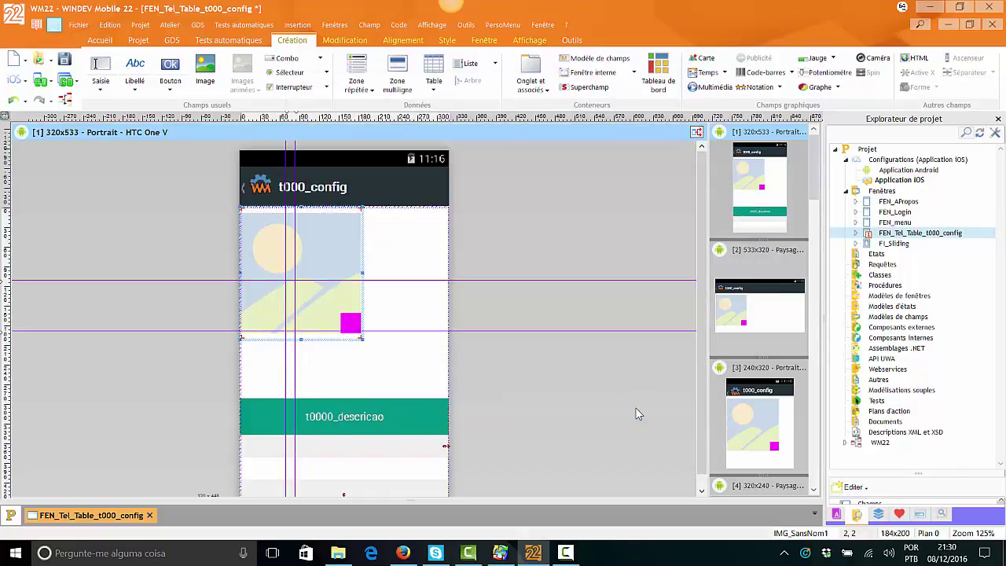
# Open the stopwatch picture in the image editor, rotate it to the right, and rotate it by 180°.
pyautogui.rightClick(320, 280)
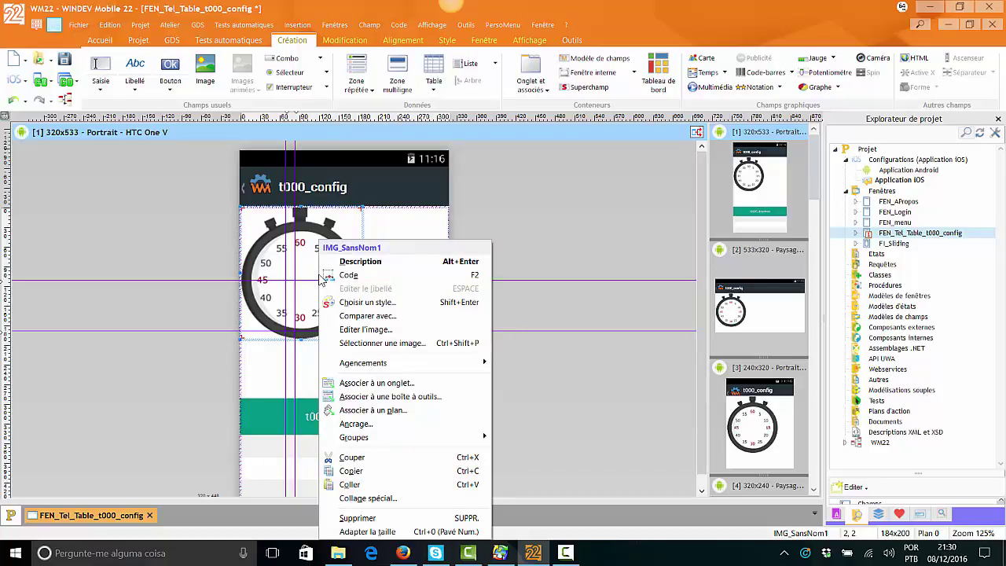
pyautogui.click(370, 330)
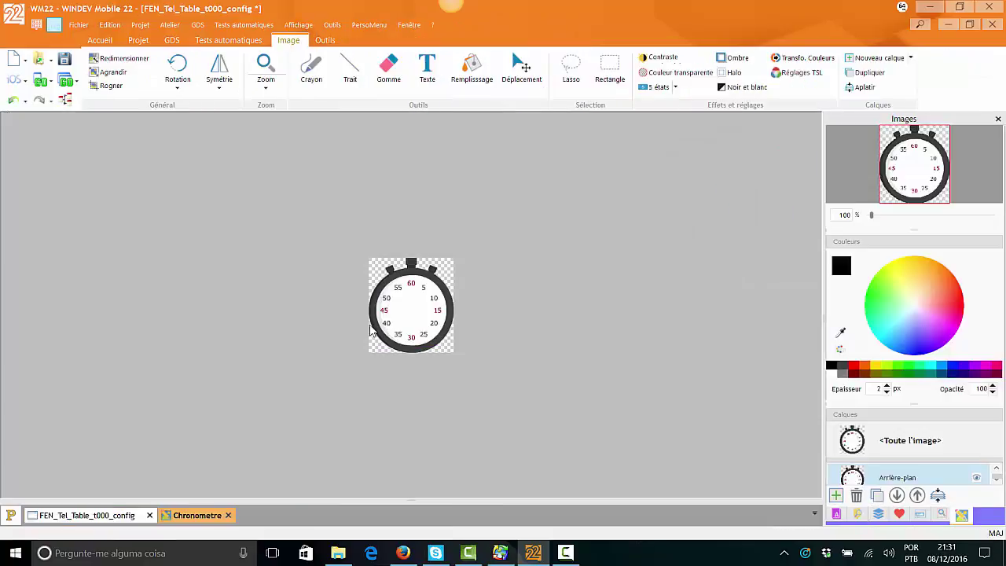
pyautogui.click(178, 71)
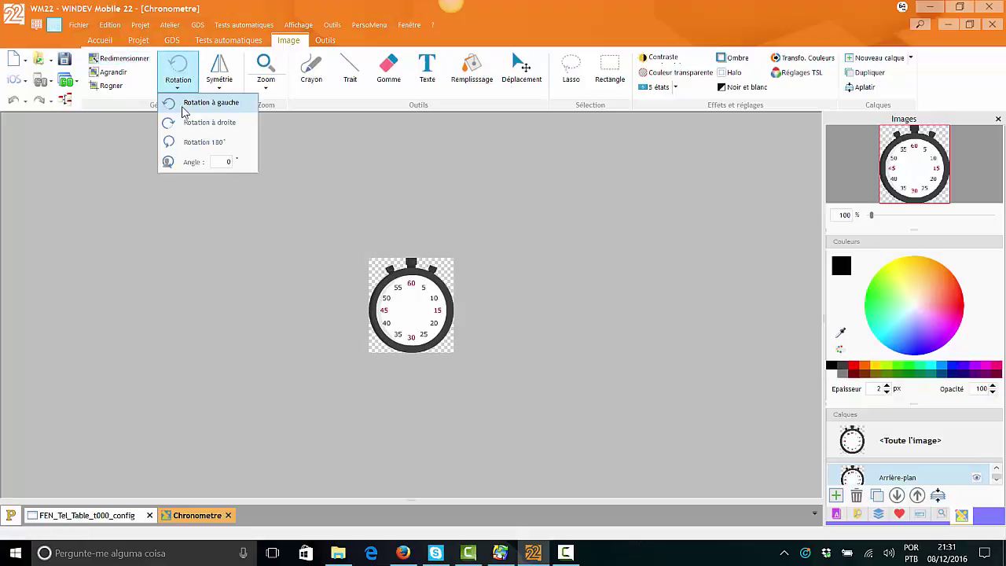
pyautogui.click(188, 122)
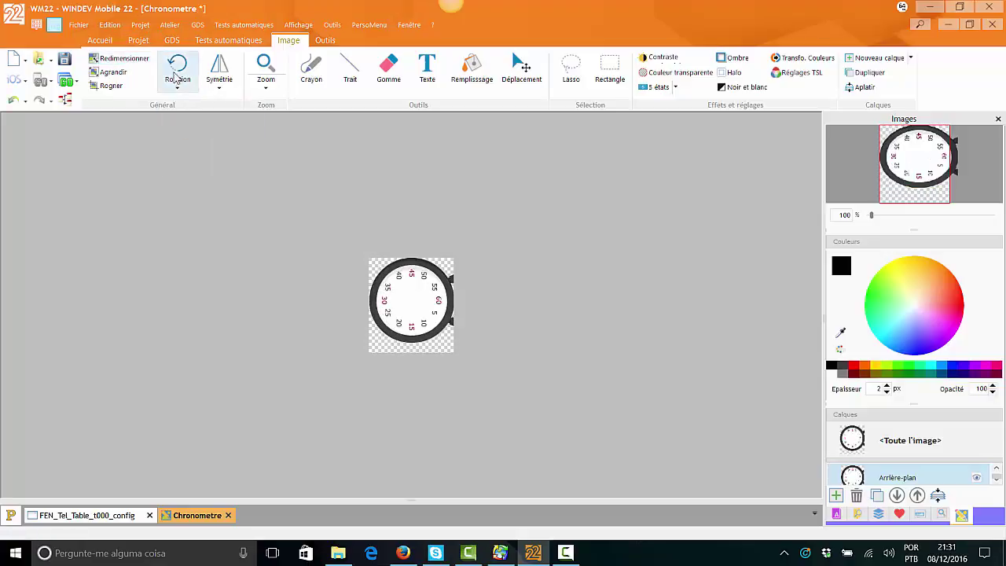
pyautogui.click(174, 78)
pyautogui.click(187, 140)
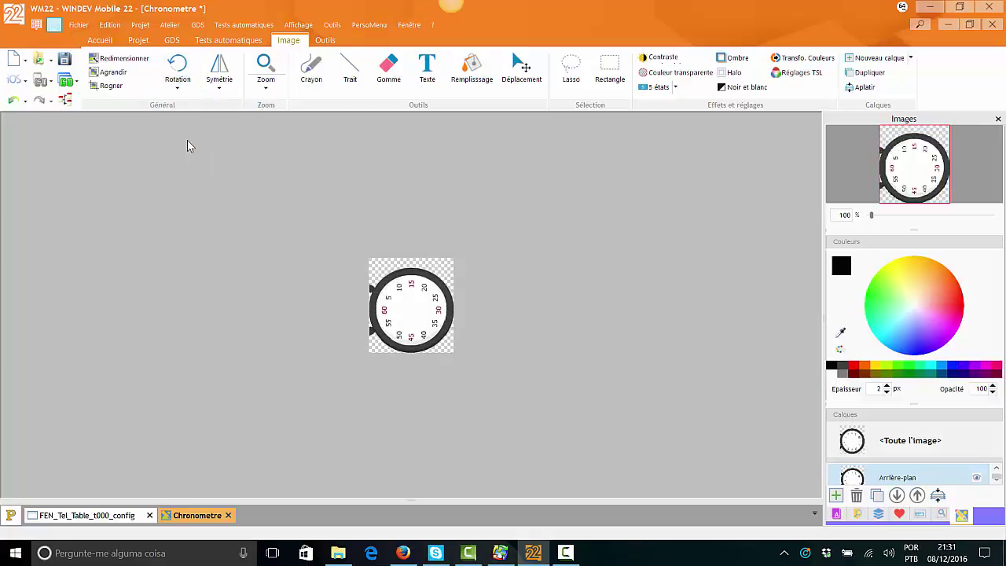
# Apply a vertical symmetry to the stopwatch picture, followed by a combined horizontal and vertical symmetry.
pyautogui.click(220, 70)
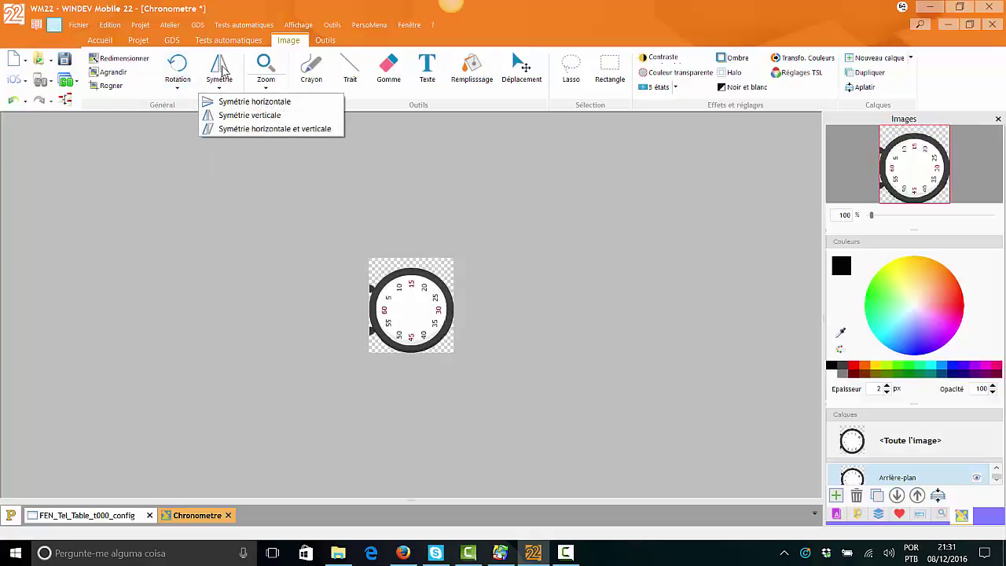
pyautogui.click(248, 115)
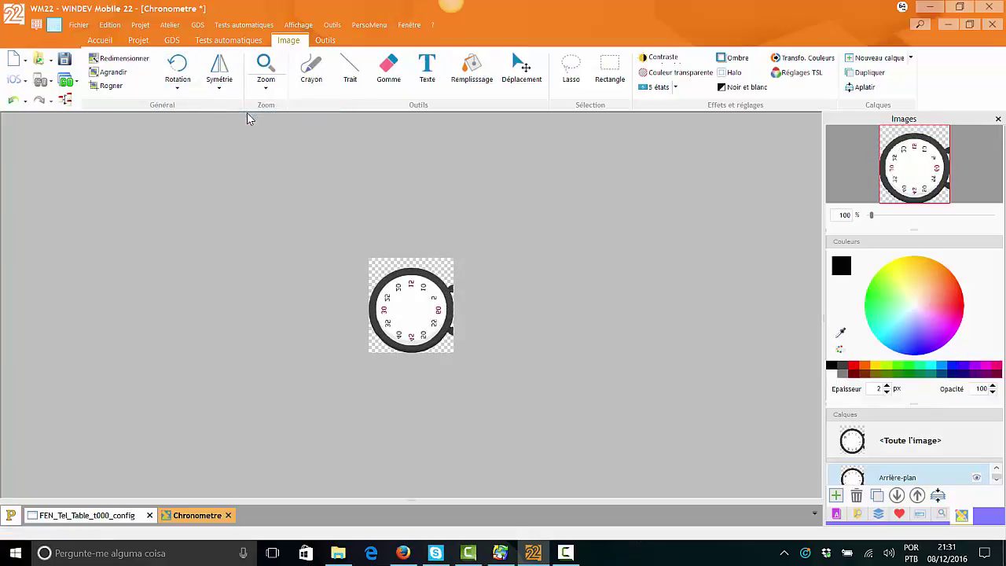
pyautogui.click(220, 72)
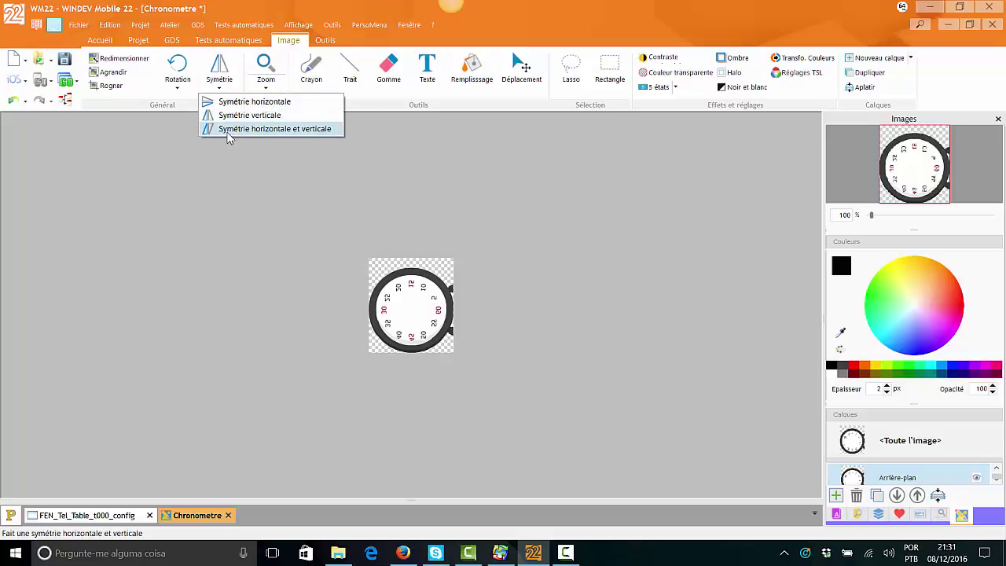
pyautogui.click(227, 132)
# Scribble black freehand Pencil strokes across the whole stopwatch picture with a thickness of 2 px.
pyautogui.click(265, 72)
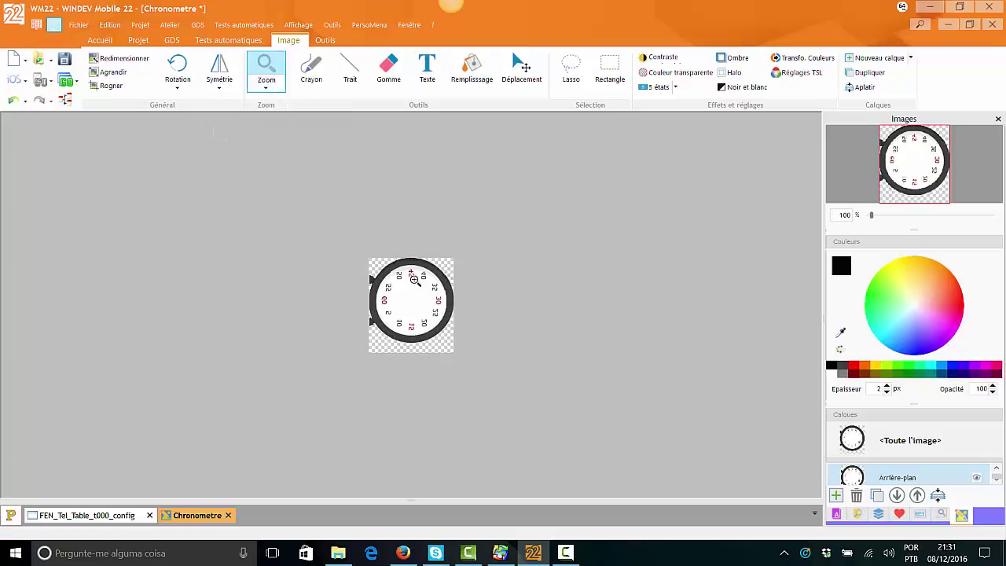
pyautogui.click(419, 284)
pyautogui.click(419, 284)
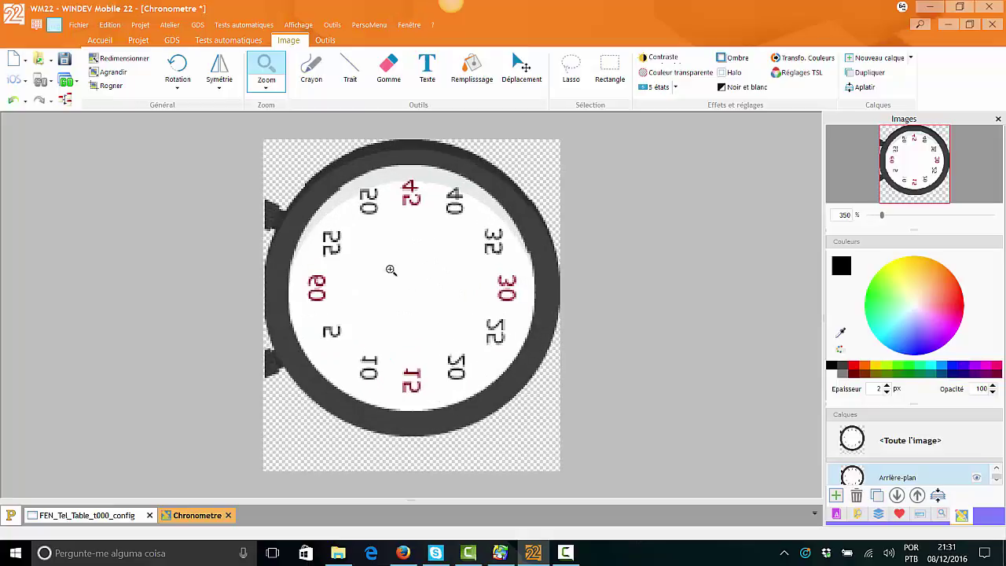
pyautogui.click(311, 69)
pyautogui.moveTo(510, 180)
pyautogui.mouseDown()
pyautogui.moveTo(292, 312)
pyautogui.moveTo(538, 305)
pyautogui.moveTo(341, 180)
pyautogui.moveTo(537, 310)
pyautogui.moveTo(556, 370)
pyautogui.moveTo(496, 456)
pyautogui.moveTo(314, 259)
pyautogui.moveTo(583, 262)
pyautogui.moveTo(250, 147)
pyautogui.mouseUp()
pyautogui.moveTo(257, 286)
pyautogui.mouseDown()
pyautogui.moveTo(298, 173)
pyautogui.moveTo(339, 143)
pyautogui.moveTo(418, 354)
pyautogui.moveTo(500, 414)
pyautogui.mouseUp()
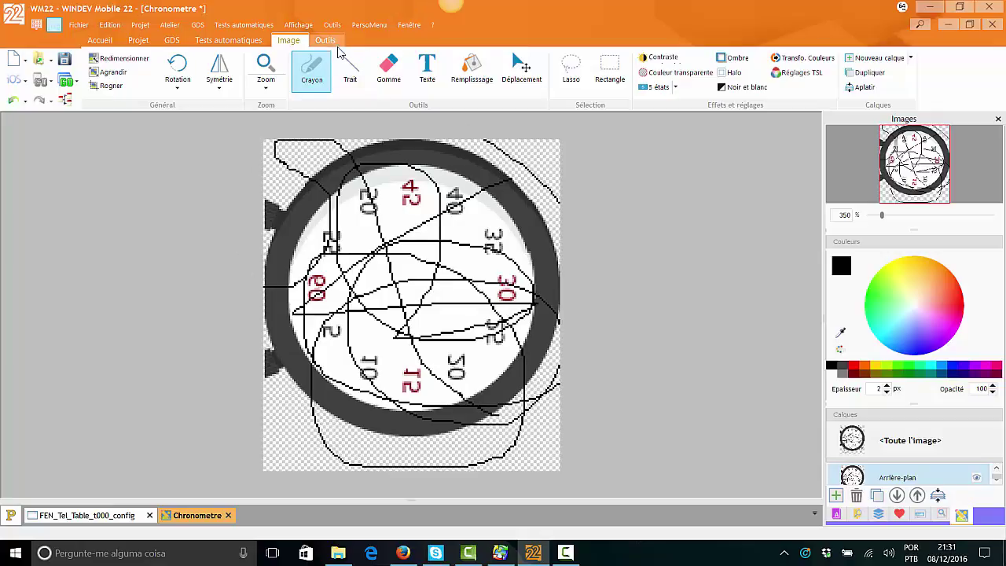
# Draw several straight diagonal lines across the stopwatch and erase bits of the strokes near the picture's upper-right corner.
pyautogui.click(350, 71)
pyautogui.moveTo(516, 150); pyautogui.dragTo(225, 243)
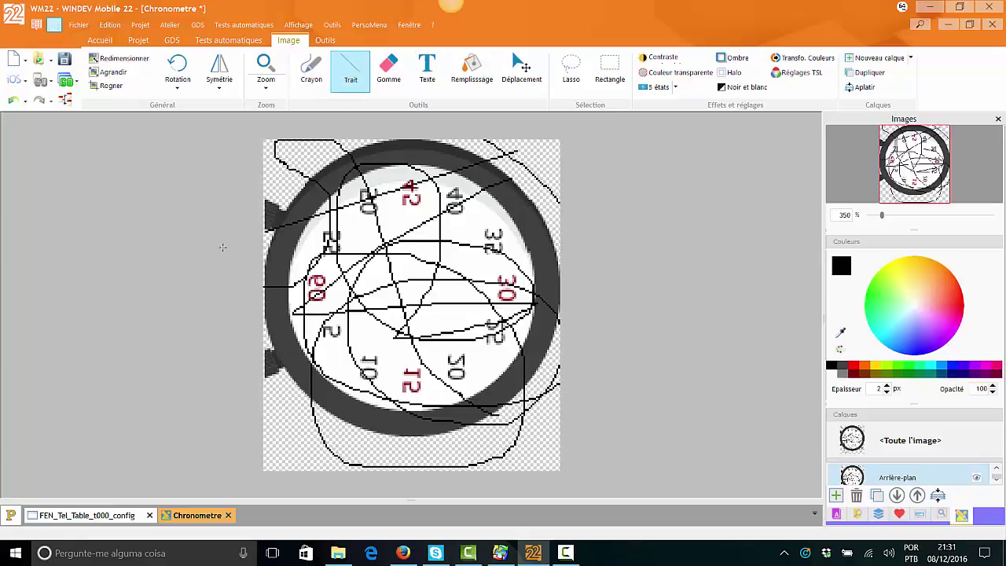
pyautogui.moveTo(517, 218); pyautogui.dragTo(259, 353)
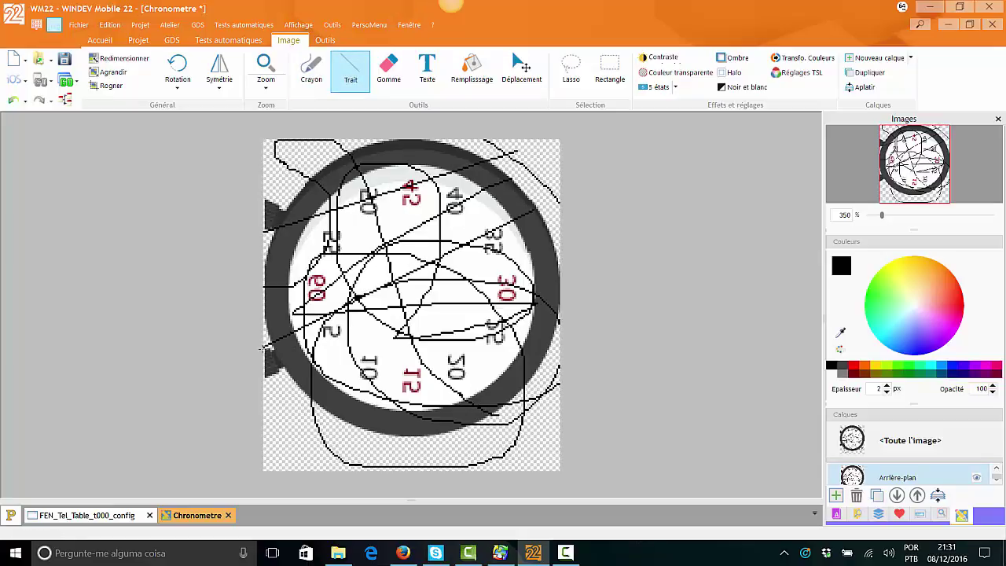
pyautogui.moveTo(503, 298); pyautogui.dragTo(336, 402)
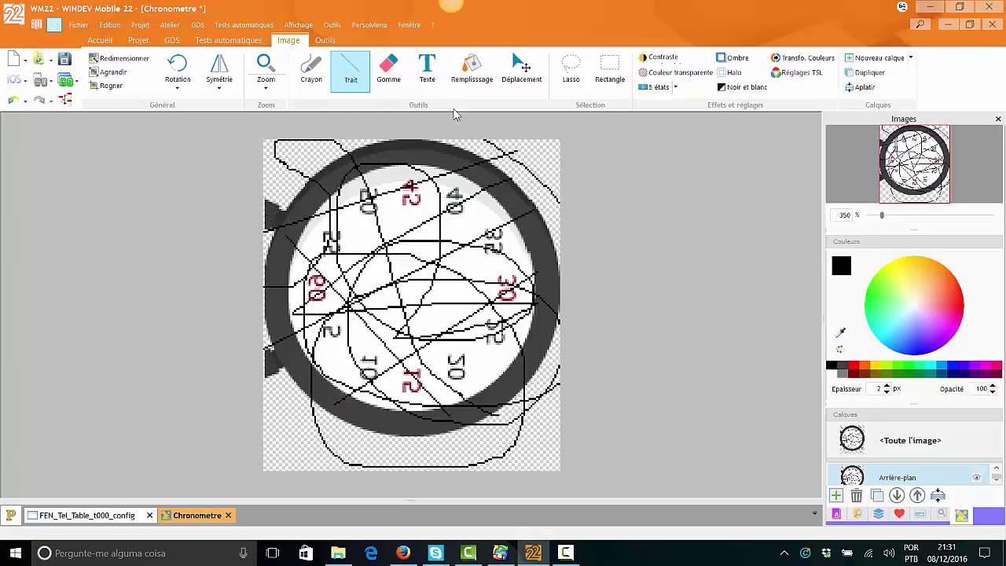
pyautogui.click(388, 69)
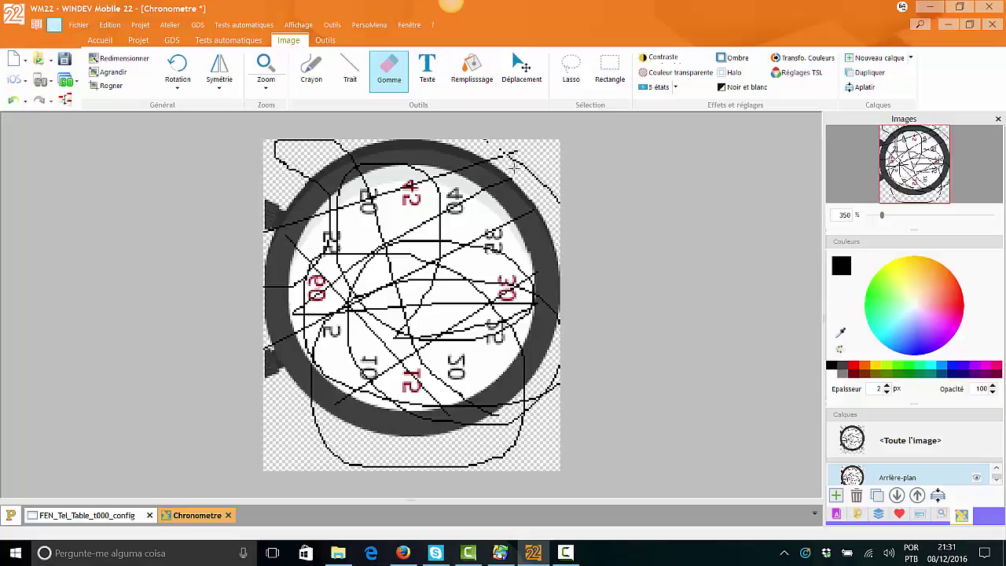
# Add a first name as text in Trebuchet MS 9 near the bottom edge of the stopwatch picture.
pyautogui.click(427, 70)
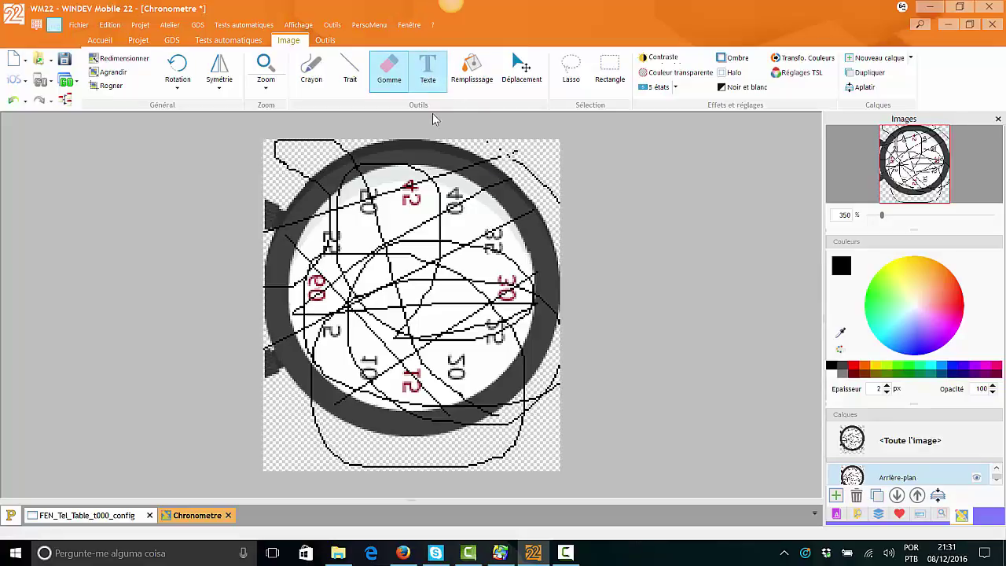
pyautogui.click(306, 450)
pyautogui.write('adriano')
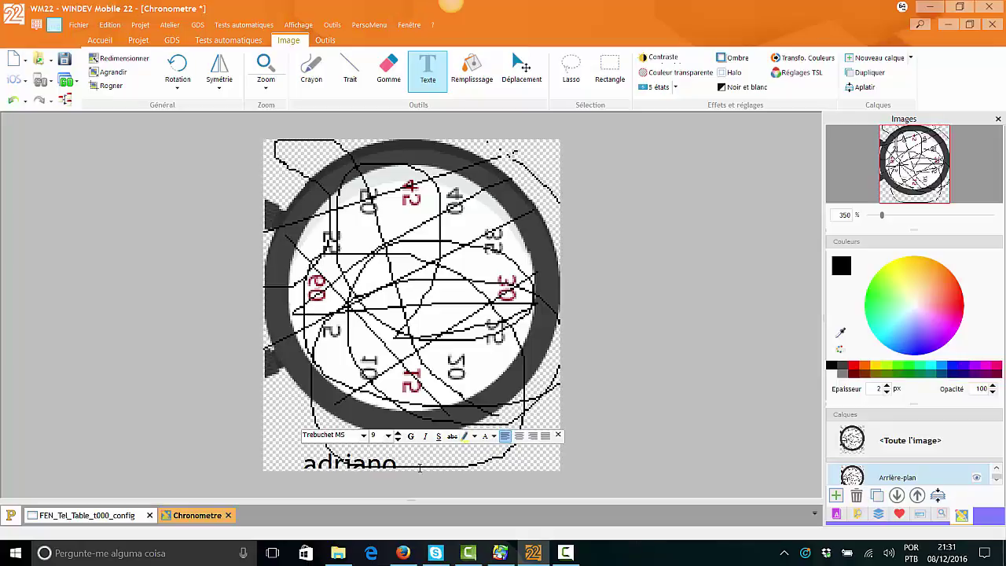
pyautogui.click(306, 424)
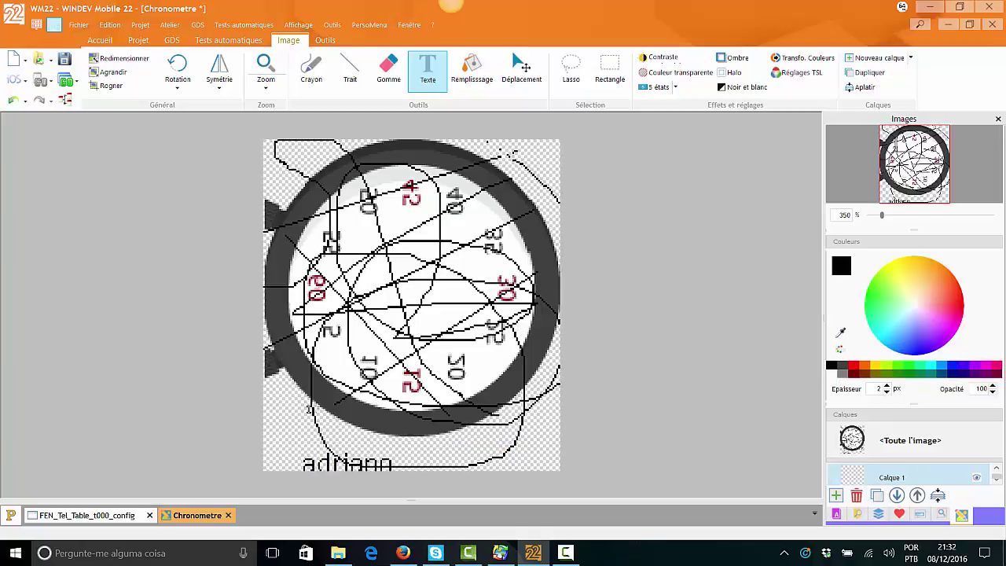
pyautogui.click(297, 417)
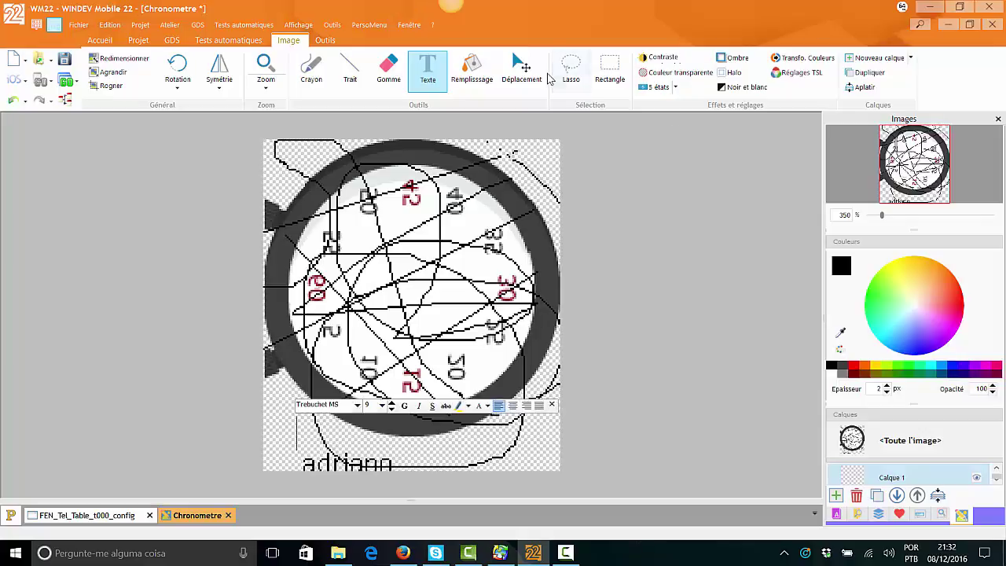
# Lasso a freehand area over the middle of the stopwatch picture and crop the picture to it.
pyautogui.click(571, 70)
pyautogui.moveTo(397, 341)
pyautogui.mouseDown()
pyautogui.moveTo(491, 428)
pyautogui.moveTo(569, 272)
pyautogui.moveTo(417, 215)
pyautogui.moveTo(272, 192)
pyautogui.moveTo(252, 213)
pyautogui.mouseUp()
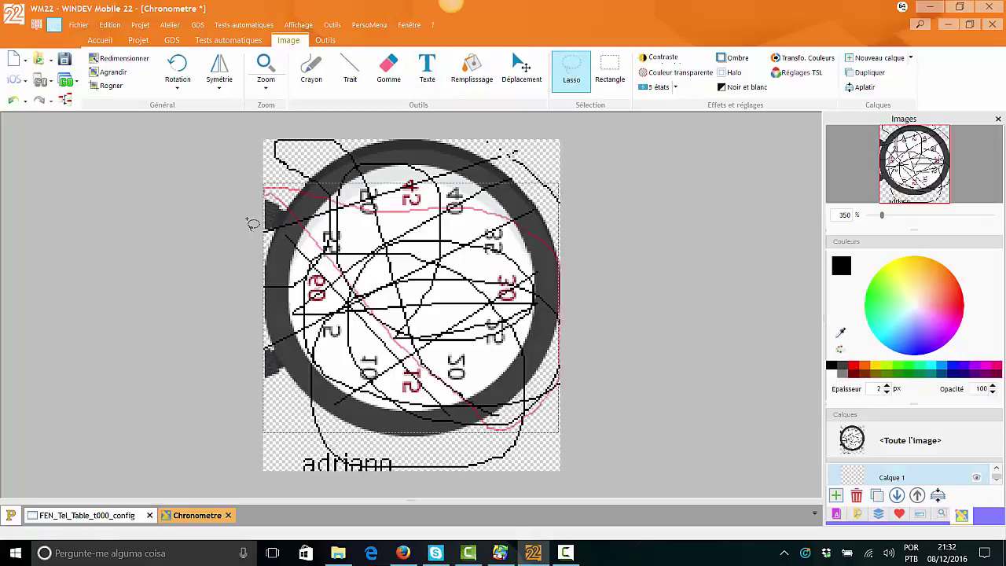
pyautogui.rightClick(378, 247)
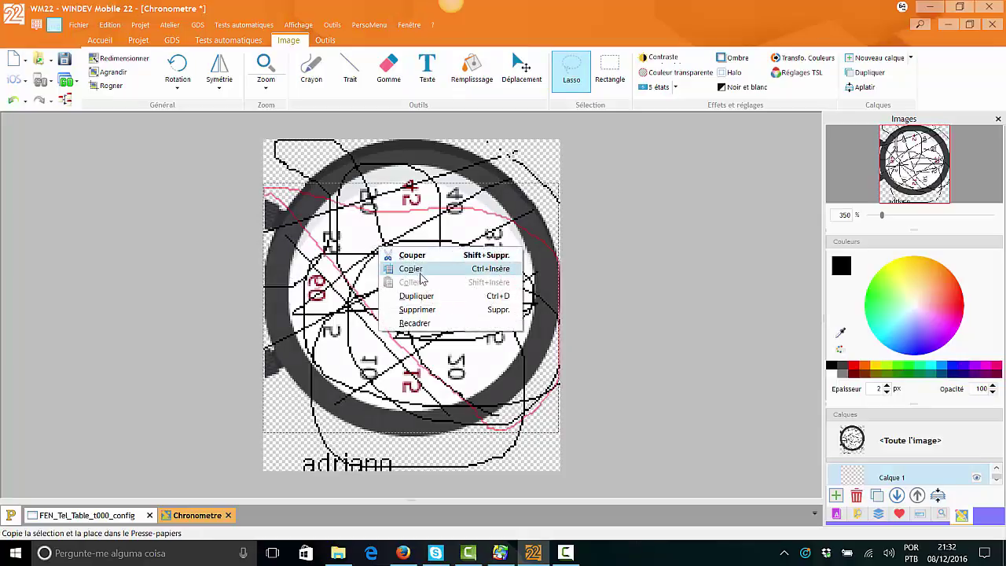
pyautogui.click(437, 323)
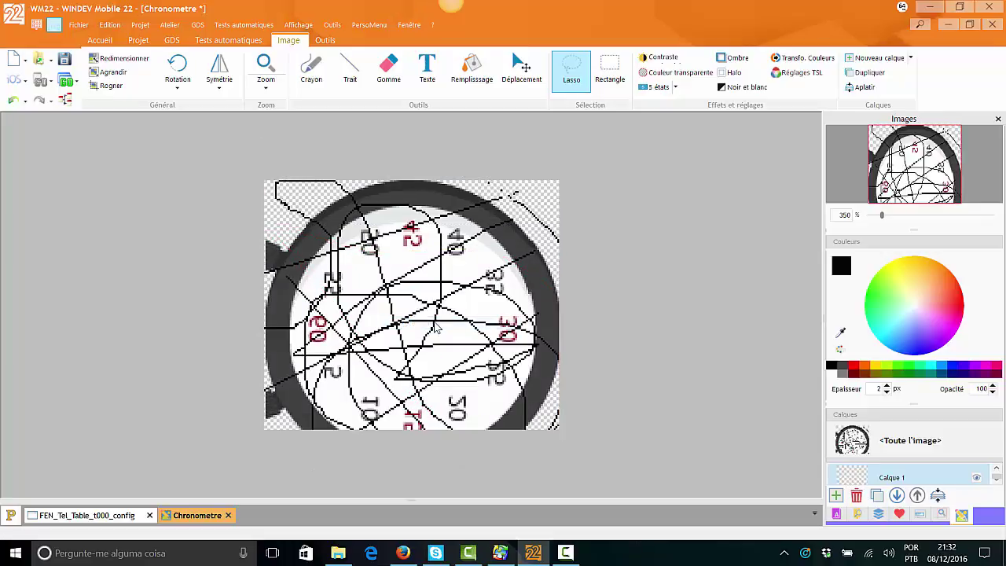
# Open the transparent colour settings, cancel them, and close the Chronometre picture without saving its changes.
pyautogui.click(652, 72)
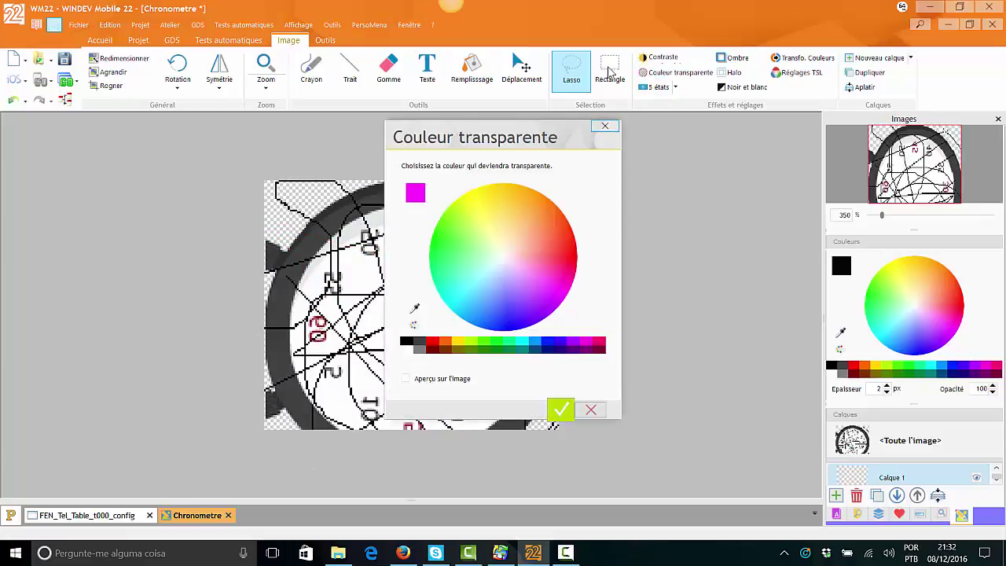
pyautogui.press('Escape')
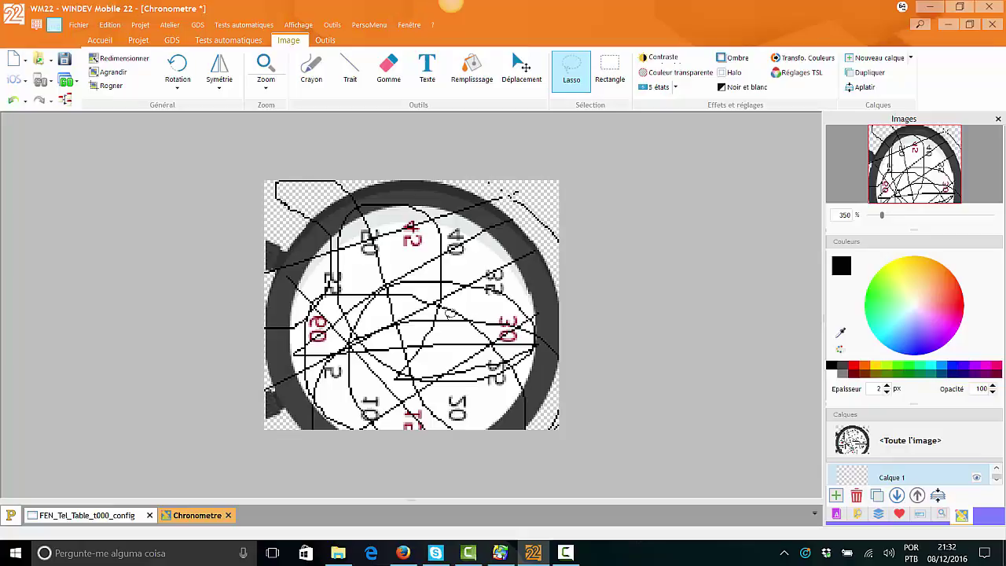
pyautogui.click(992, 24)
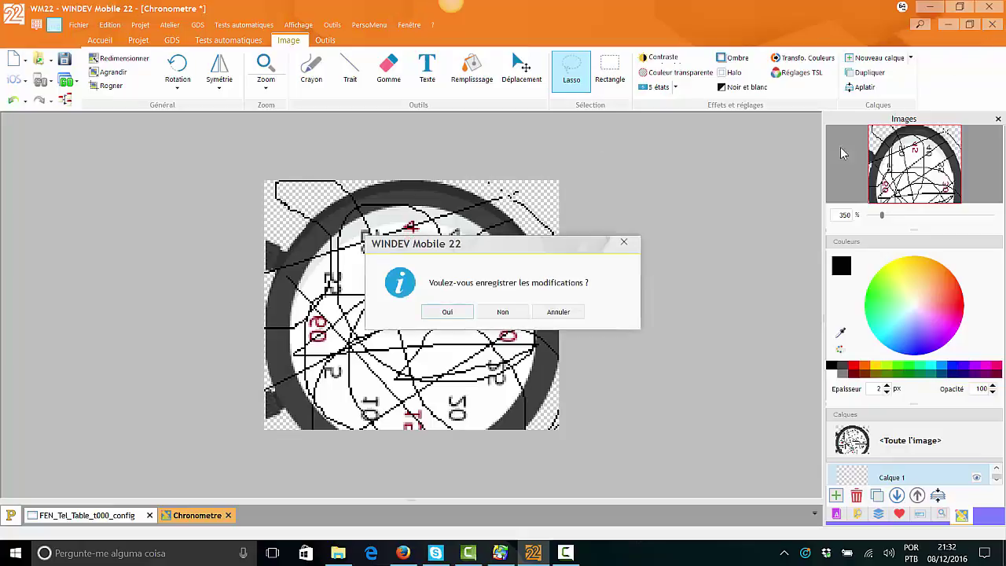
pyautogui.click(497, 313)
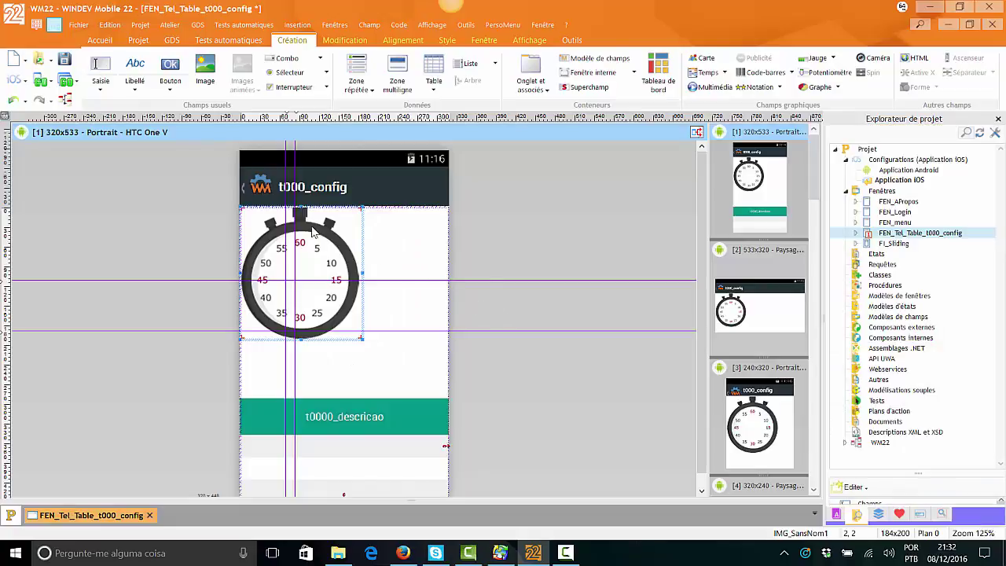
# Check the supported image file formats in the file selection of the stopwatch field's description, and cancel the description.
pyautogui.rightClick(309, 211)
pyautogui.click(343, 232)
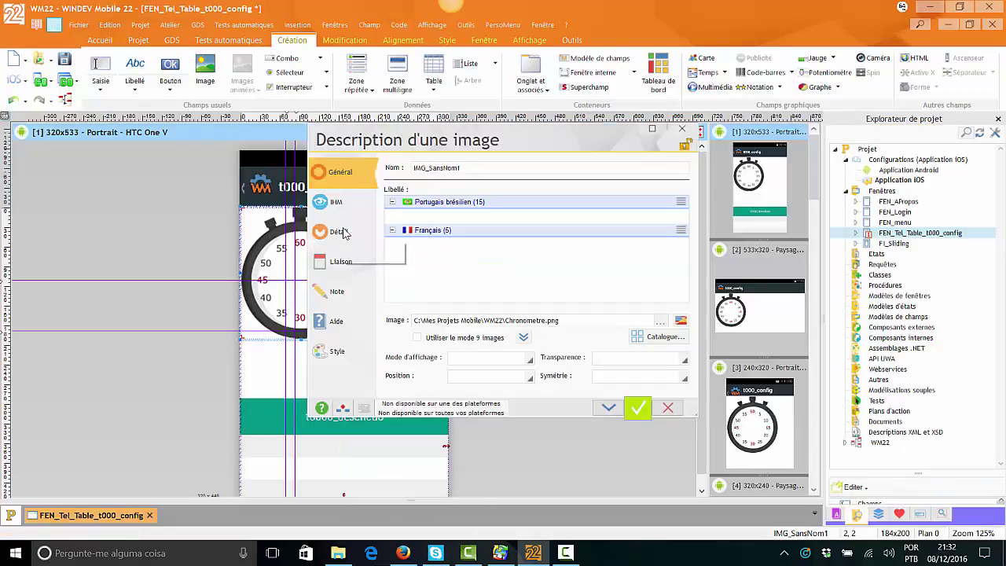
pyautogui.click(661, 321)
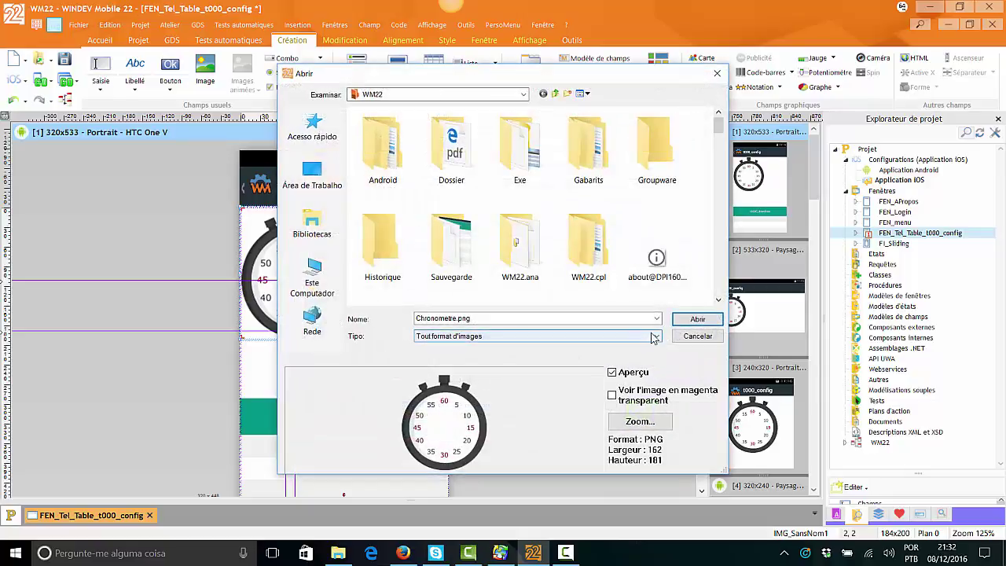
pyautogui.click(654, 337)
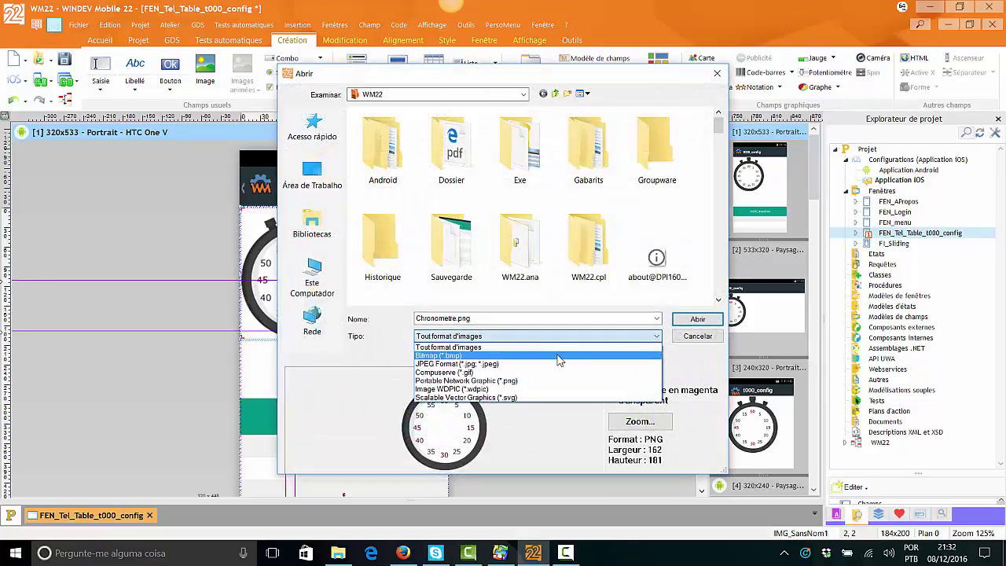
pyautogui.click(553, 418)
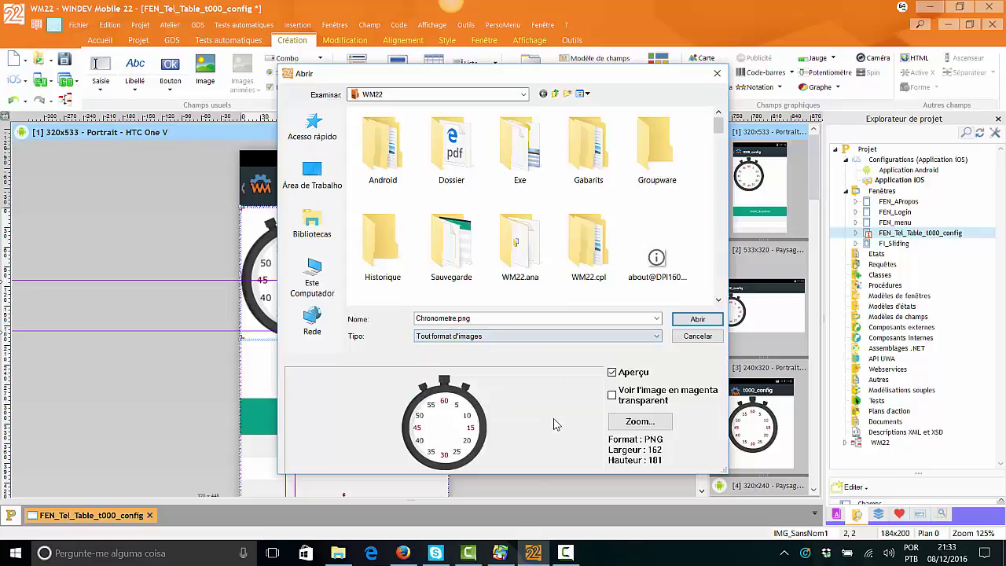
pyautogui.click(560, 336)
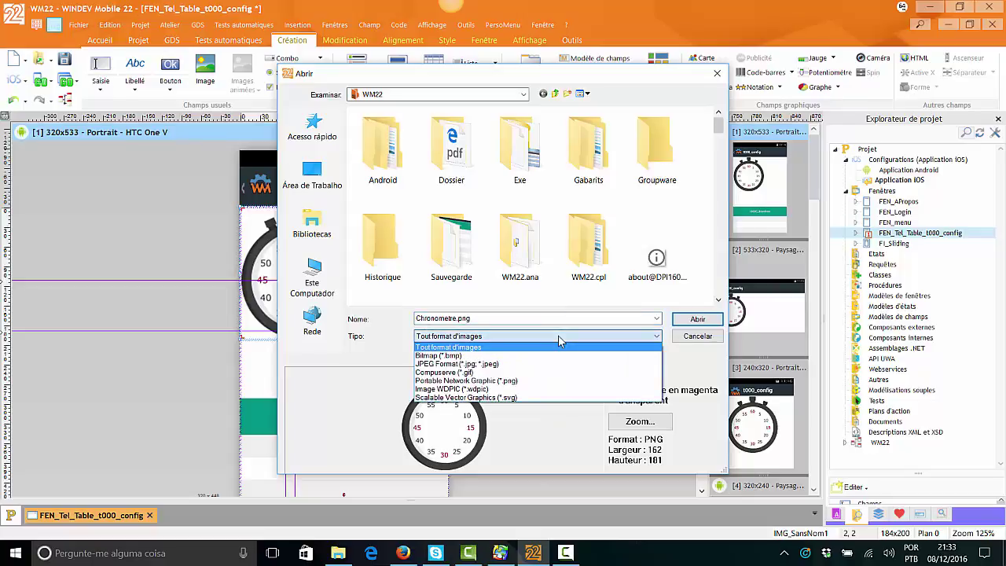
pyautogui.click(555, 432)
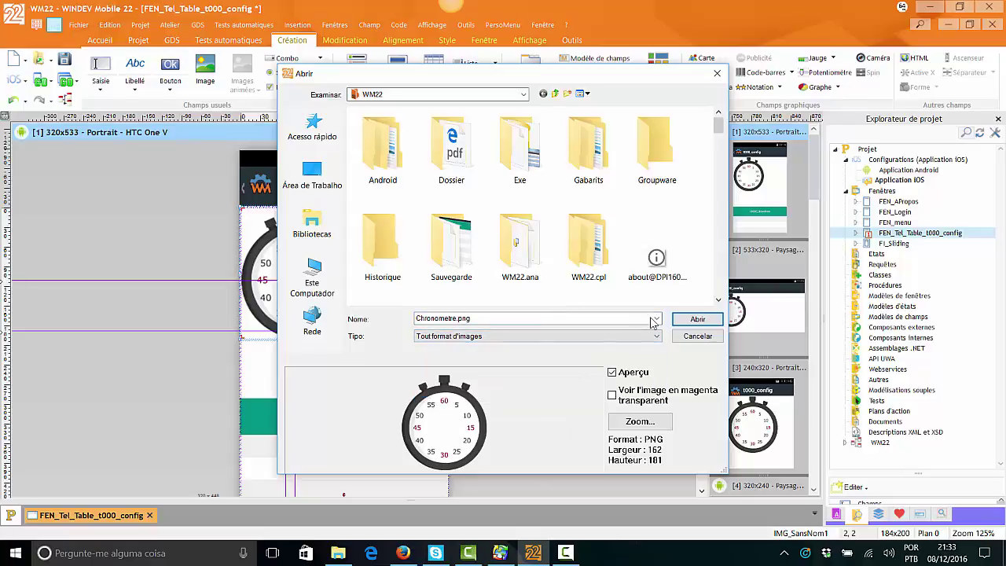
pyautogui.press('Return')
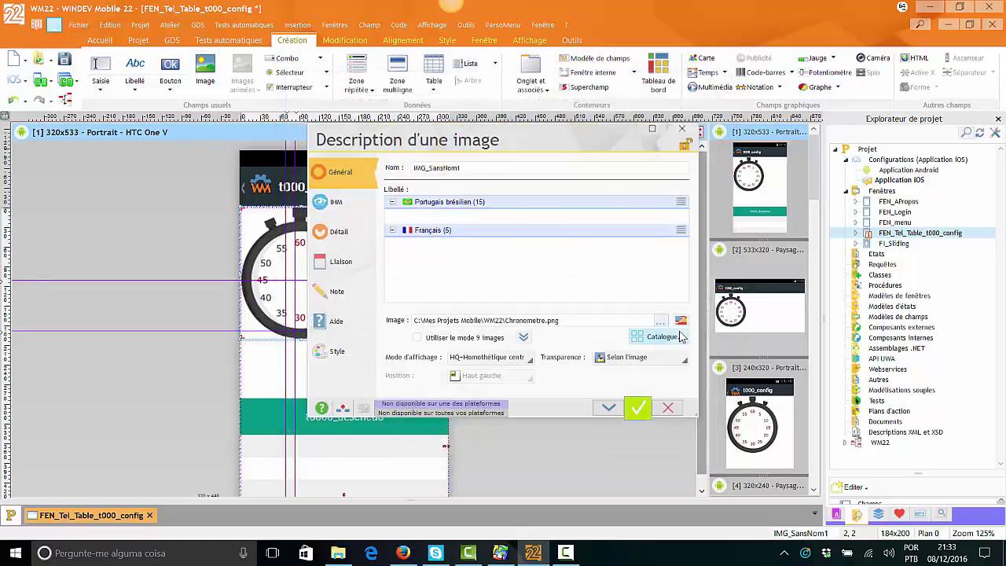
pyautogui.click(667, 409)
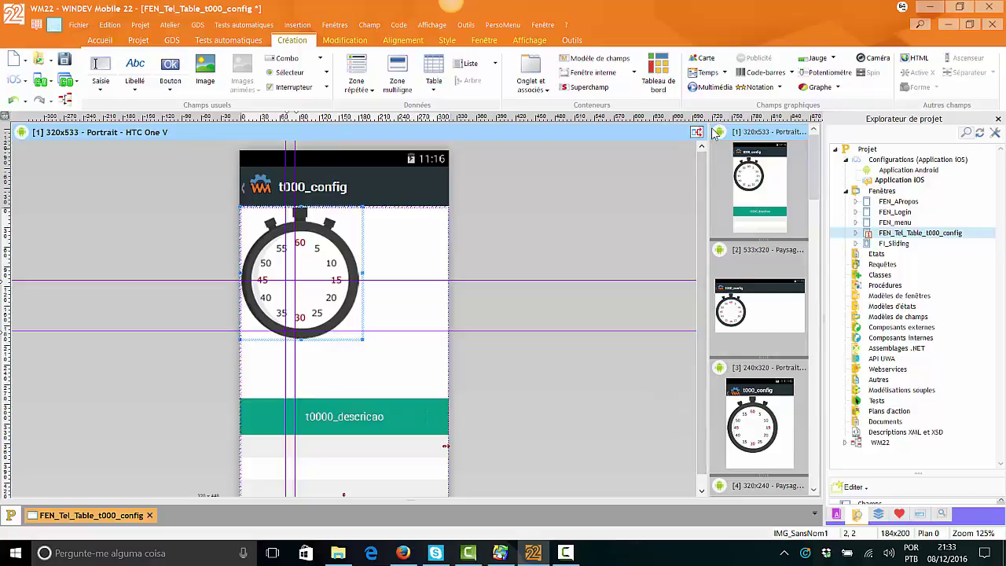
# Edit the stopwatch field's image, shift its hue with the TSL settings, and convert it to black and white.
pyautogui.rightClick(329, 224)
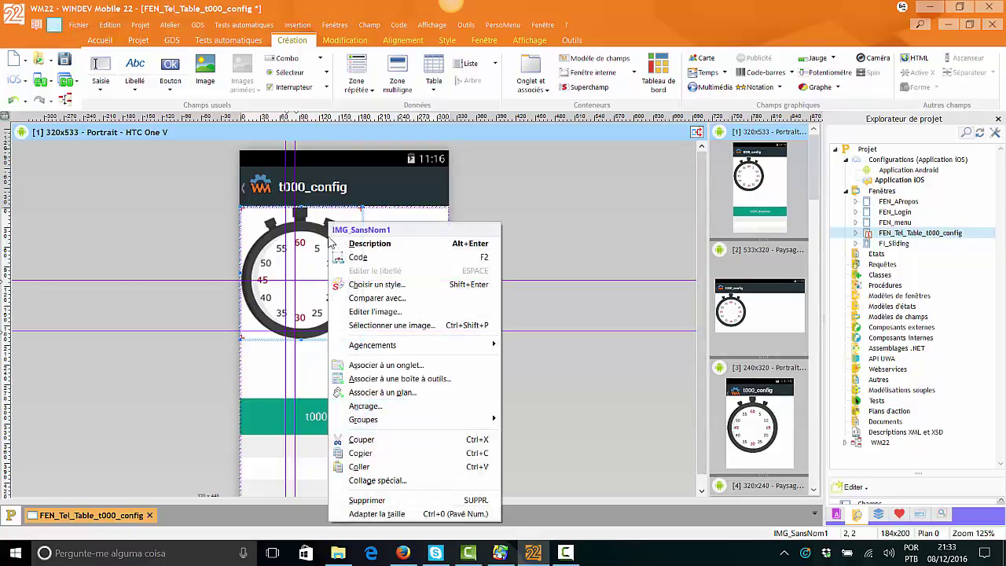
pyautogui.click(379, 313)
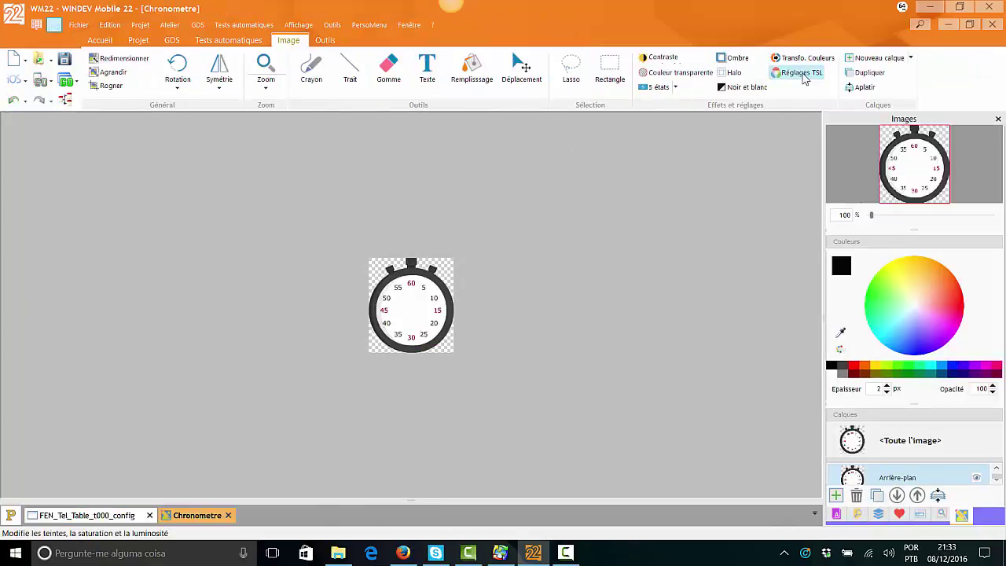
pyautogui.click(803, 76)
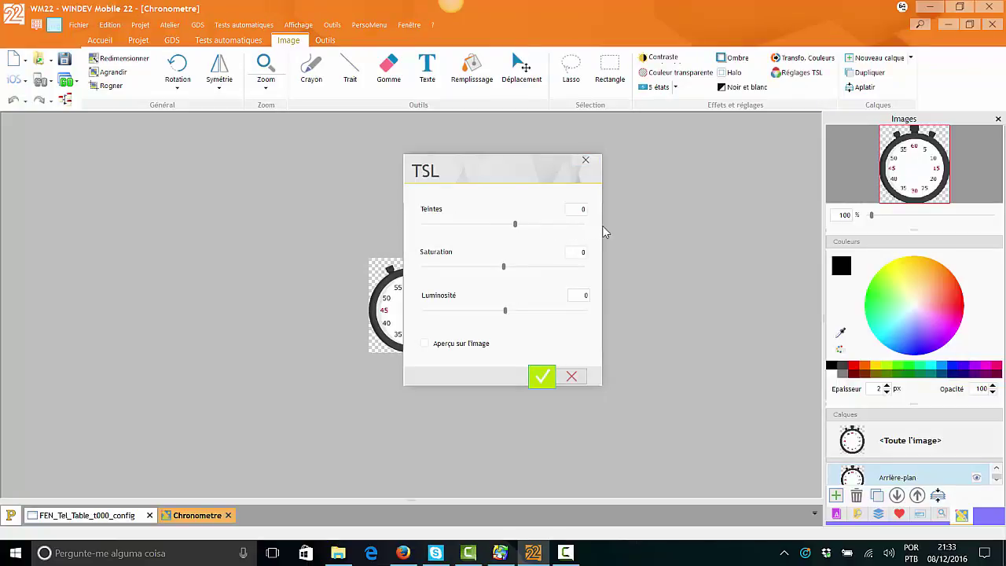
pyautogui.click(519, 226)
pyautogui.click(542, 375)
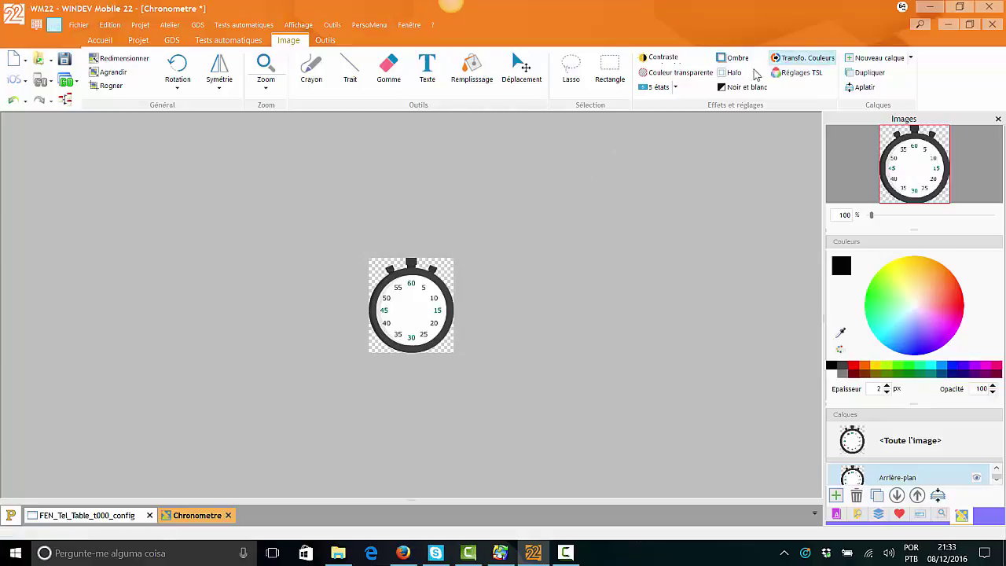
pyautogui.click(731, 88)
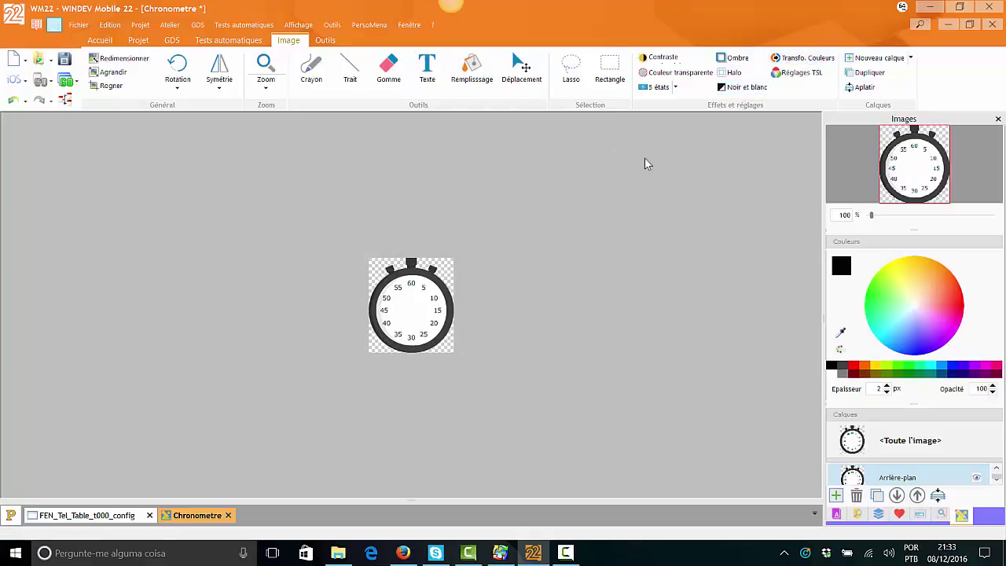
# Try lowering the stopwatch picture's contrast to the minimum, and cancel the adjustment.
pyautogui.click(659, 57)
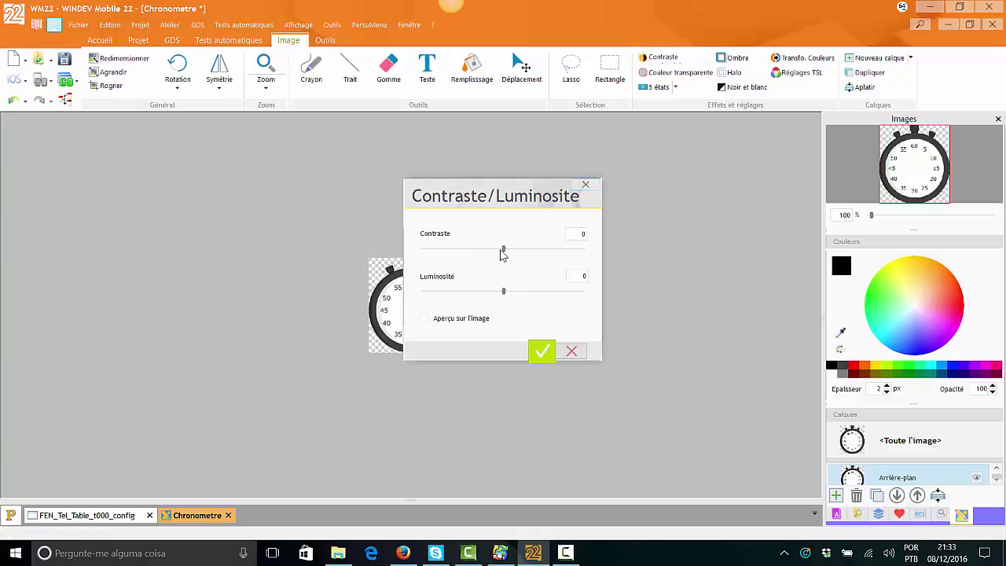
pyautogui.moveTo(502, 251); pyautogui.dragTo(412, 257)
pyautogui.click(572, 351)
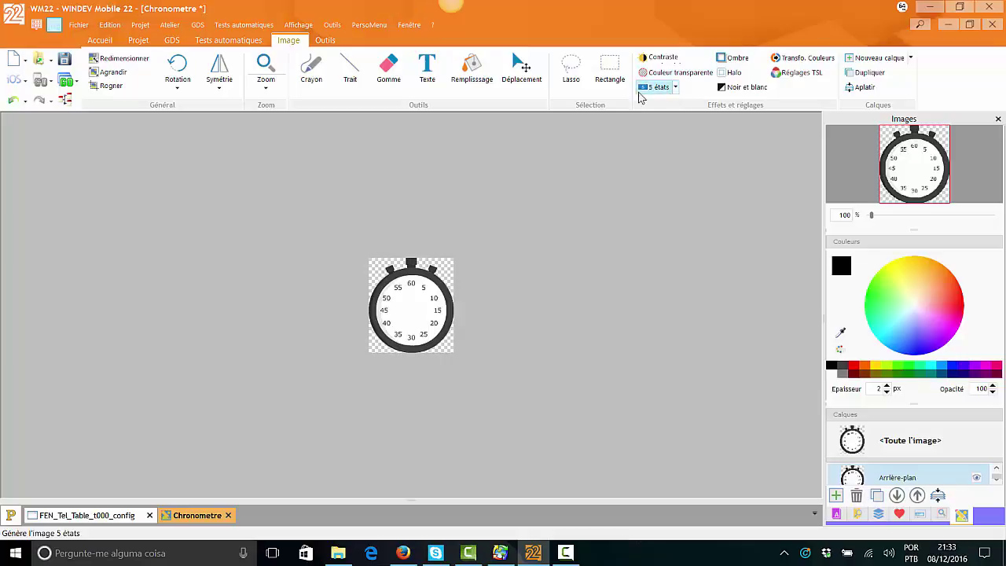
# Flatten the stopwatch picture's layers and close Chronometre without saving its changes.
pyautogui.click(990, 26)
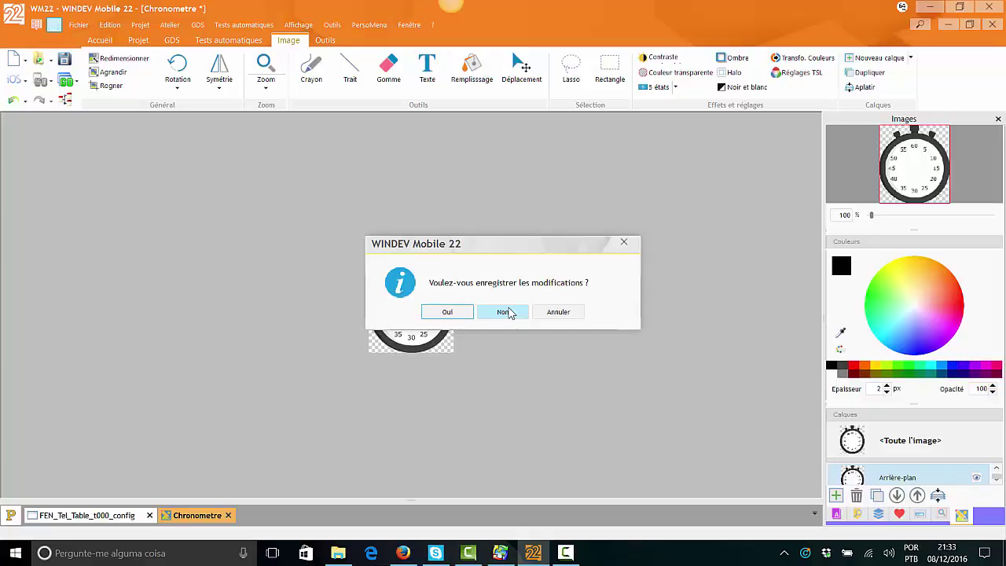
pyautogui.click(566, 314)
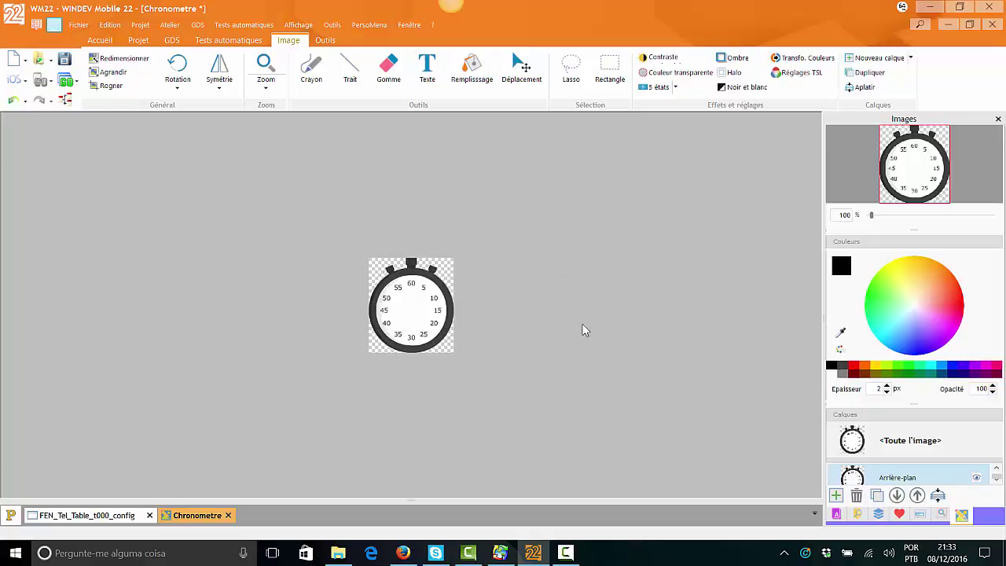
pyautogui.click(939, 499)
pyautogui.click(994, 26)
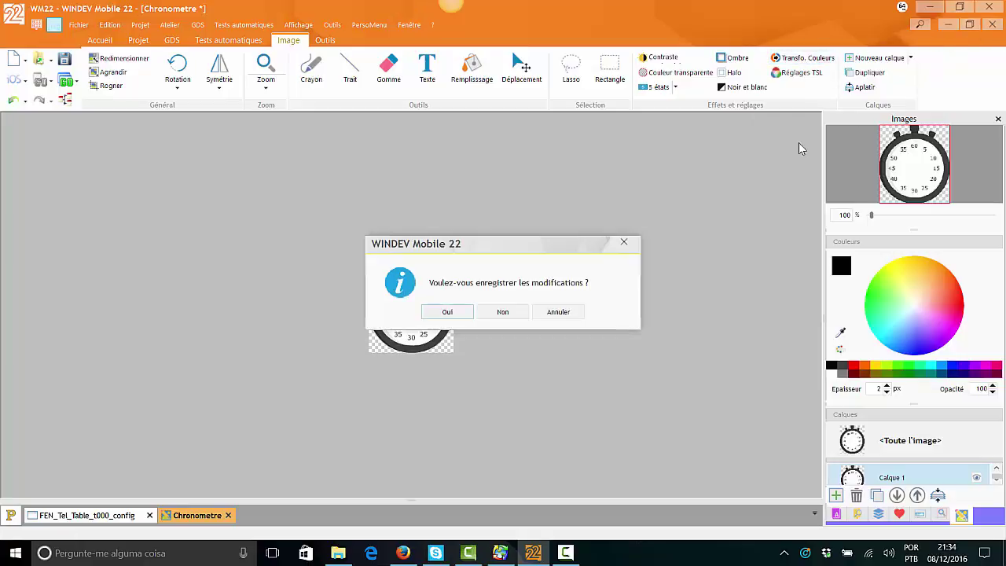
pyautogui.click(498, 311)
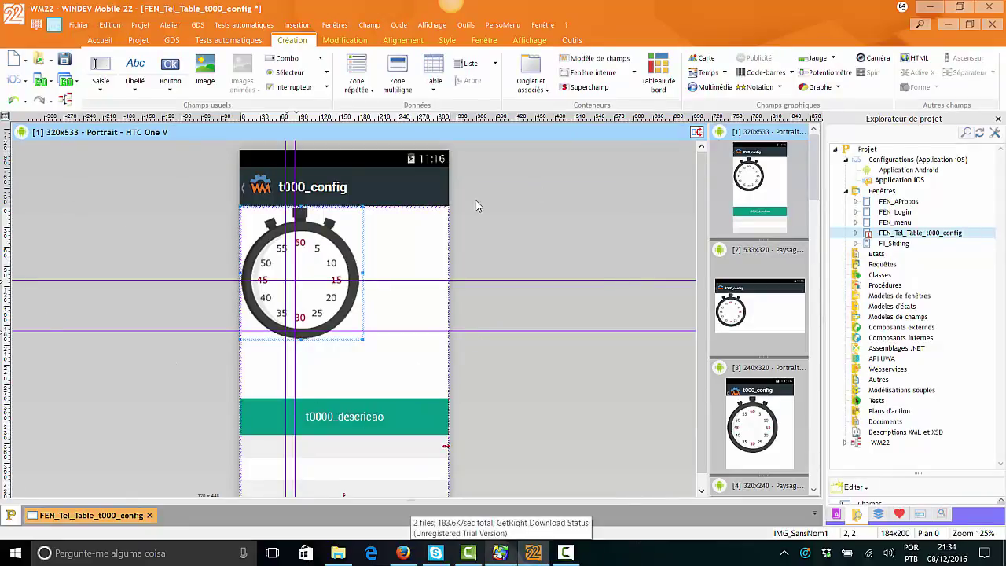
# View the predefined image styles available for the stopwatch field and cancel without choosing one.
pyautogui.rightClick(305, 237)
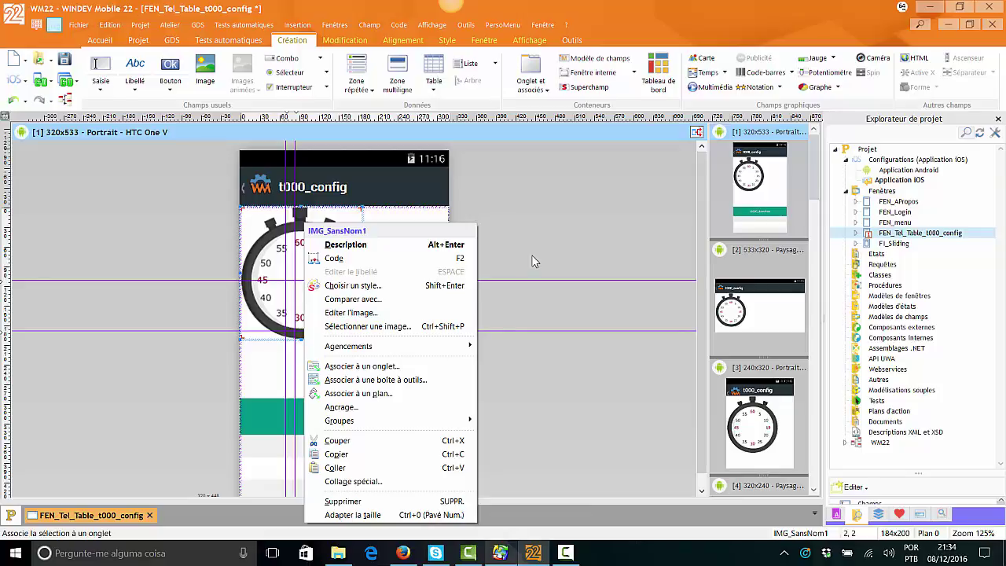
pyautogui.click(378, 289)
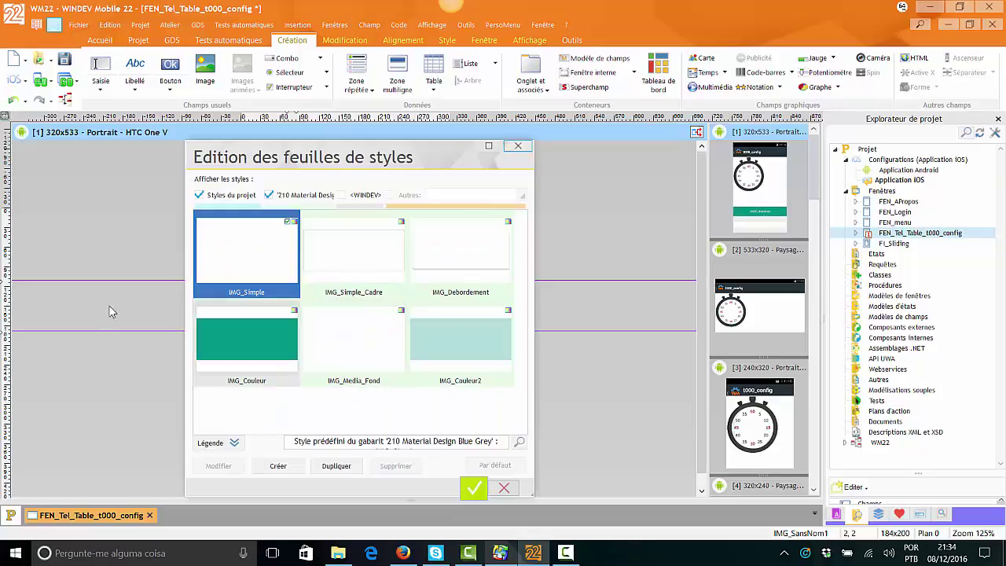
pyautogui.click(504, 489)
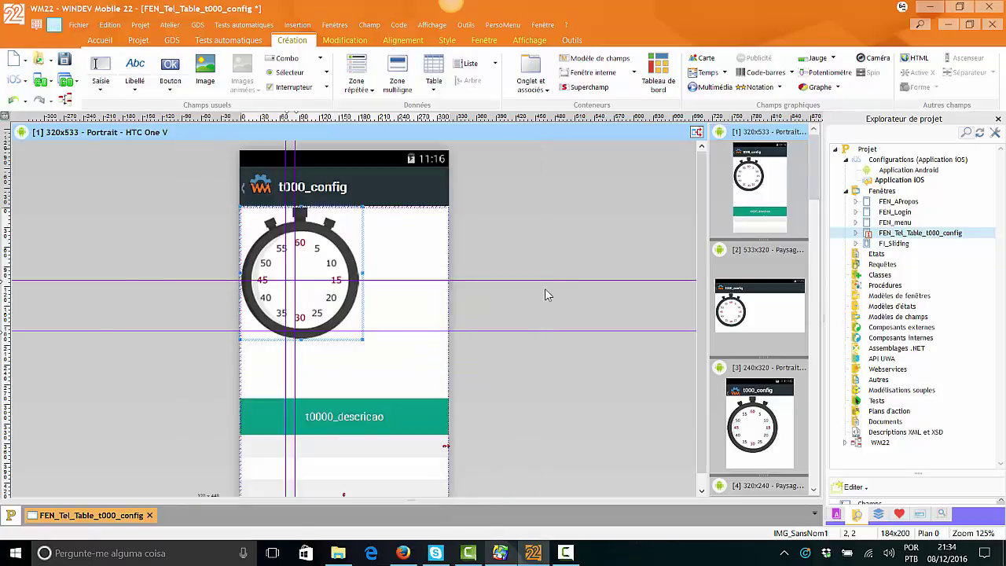
# Close the FEN_Tel_Table_t000_config window without saving its changes and reopen it from the project.
pyautogui.click(549, 213)
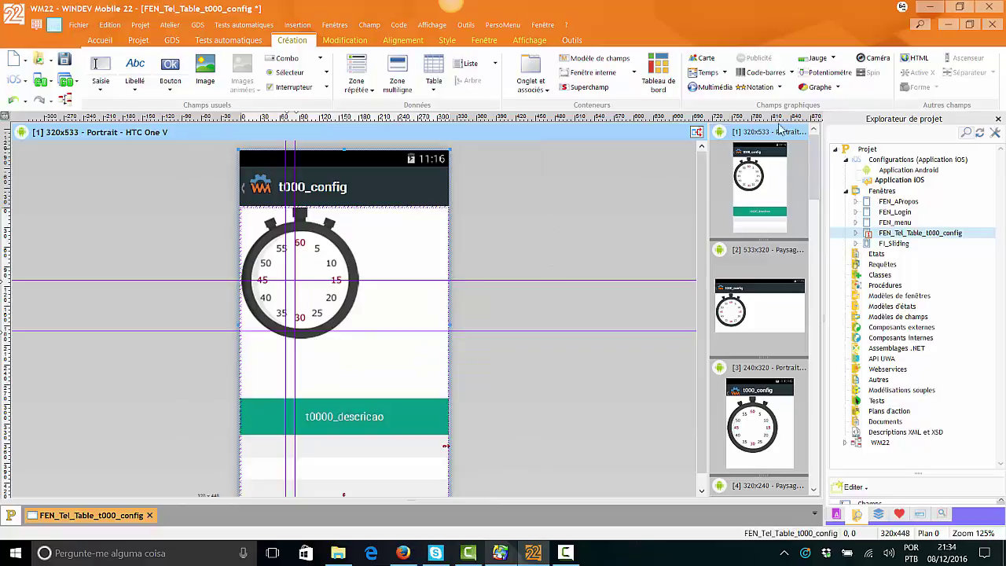
pyautogui.click(994, 26)
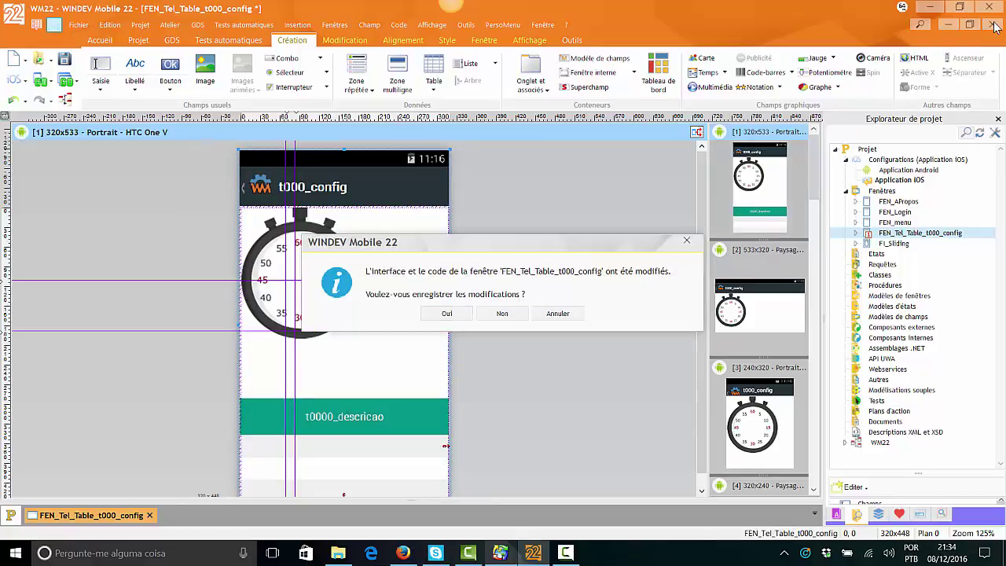
pyautogui.click(502, 314)
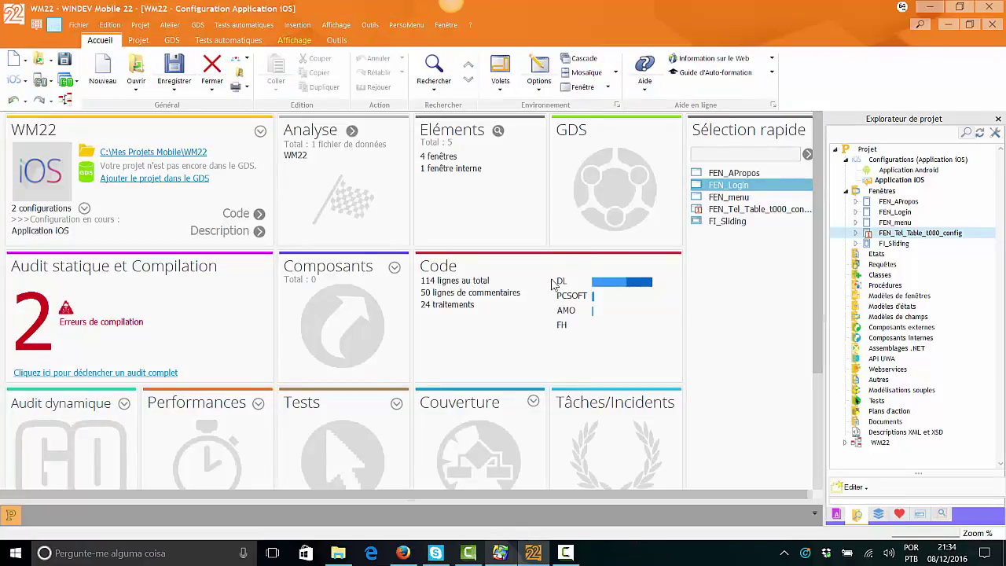
pyautogui.click(888, 234)
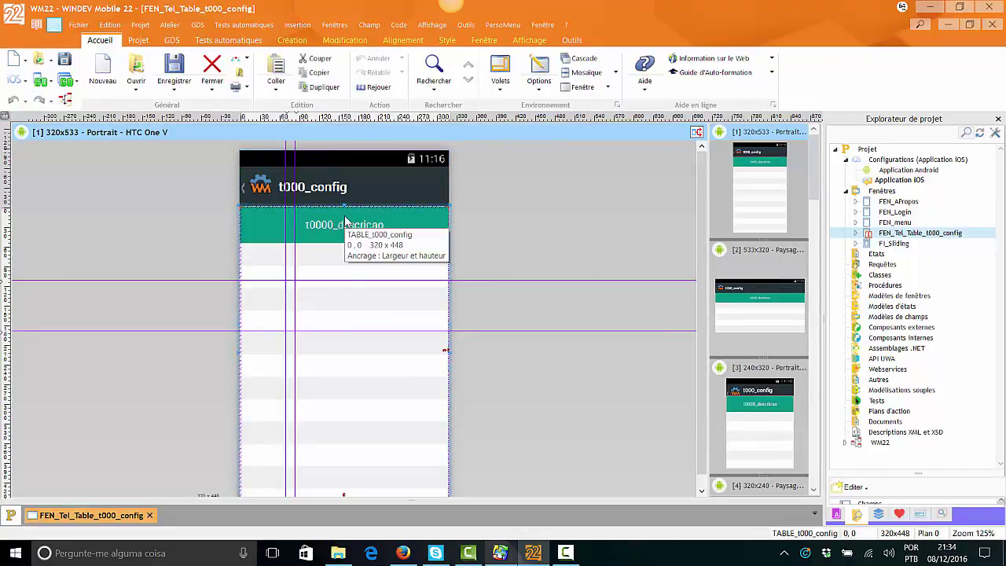
# Lower the upper edge of the t000_config table and place a 184 x 60 Potentiomètre field in the freed area above it.
pyautogui.moveTo(345, 207); pyautogui.dragTo(342, 412)
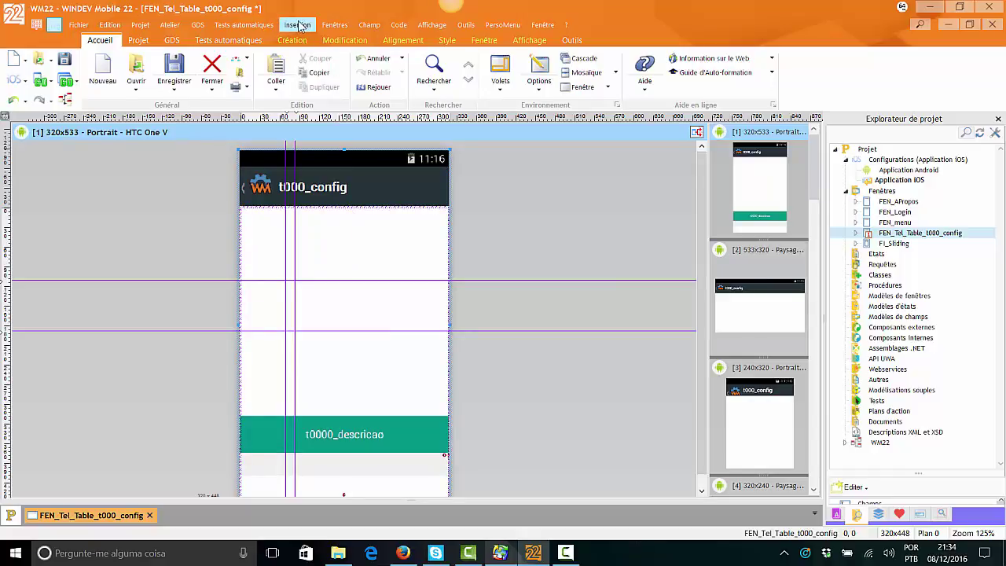
pyautogui.click(298, 24)
pyautogui.moveTo(307, 42)
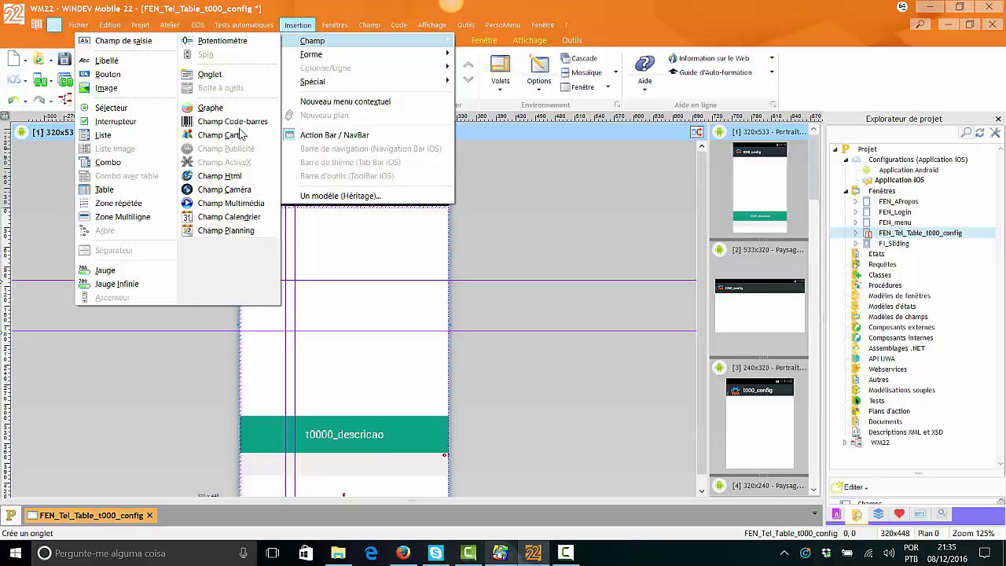
pyautogui.click(214, 41)
pyautogui.click(310, 236)
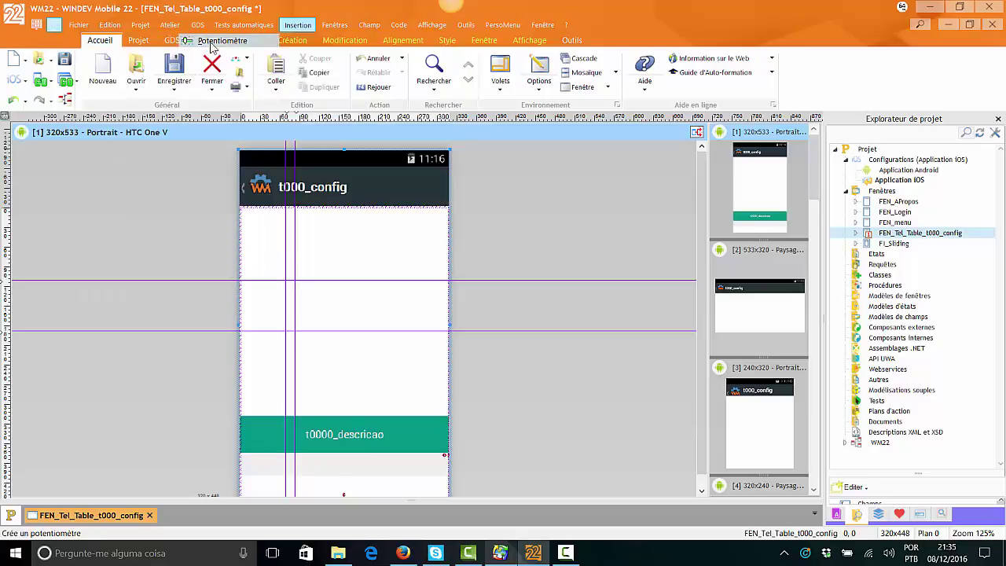
pyautogui.moveTo(255, 236); pyautogui.dragTo(342, 261)
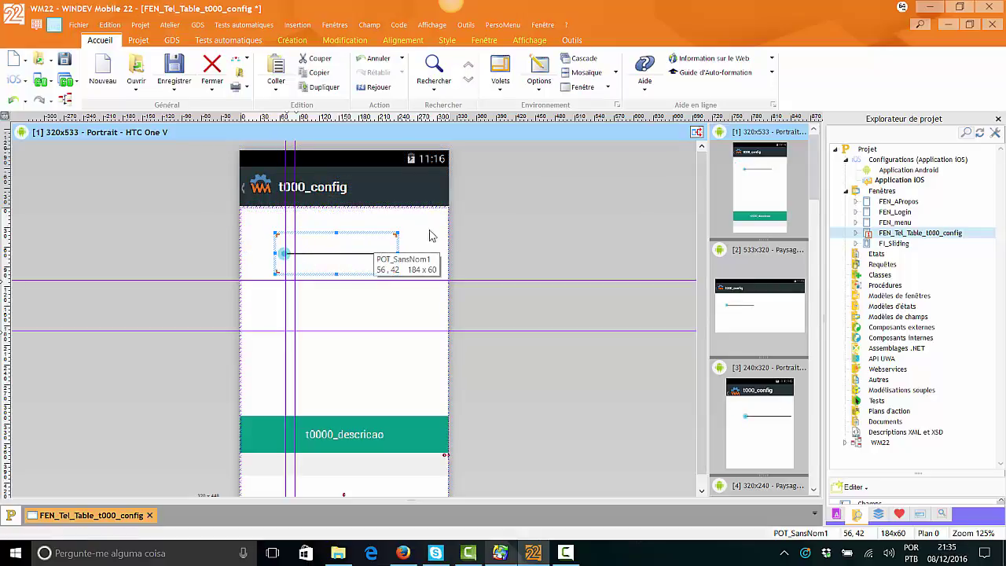
pyautogui.click(403, 219)
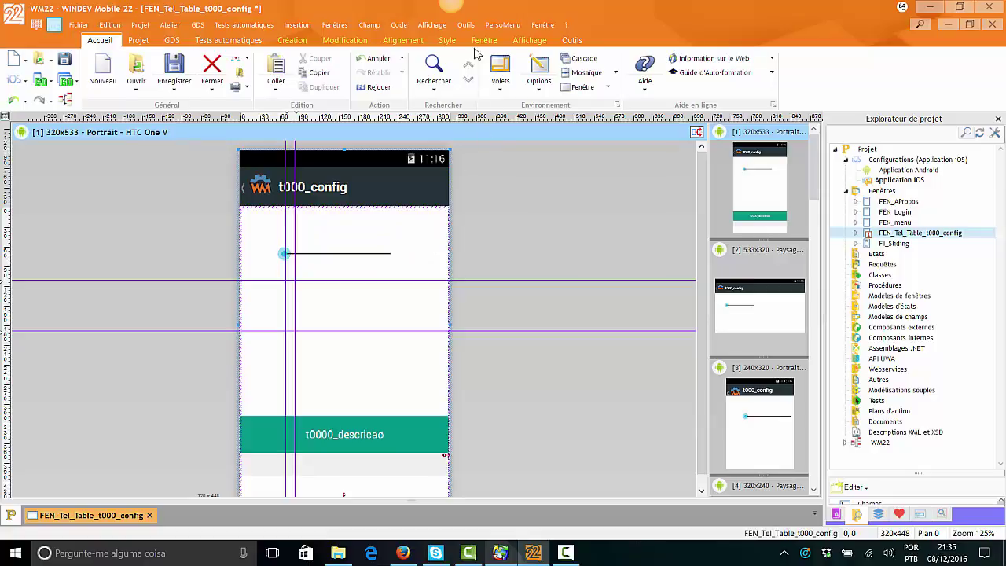
# Open the general WINDEV Mobile options and review the user, startup and backup settings.
pyautogui.click(406, 42)
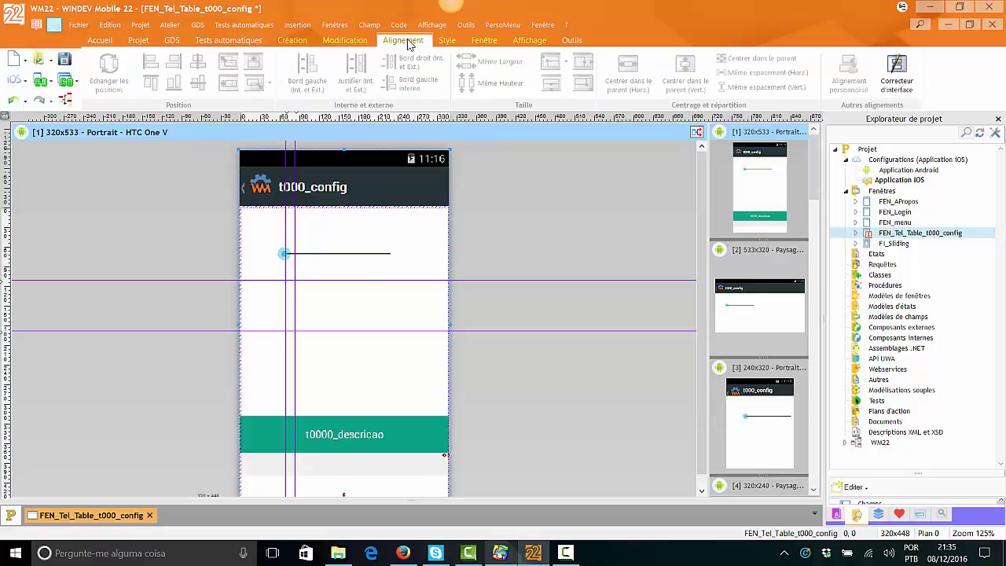
pyautogui.click(465, 25)
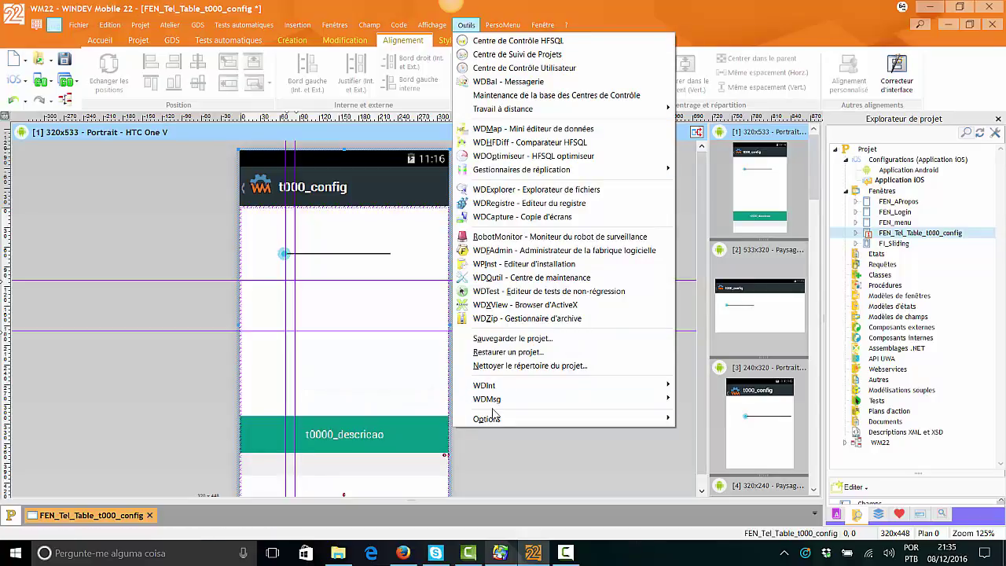
pyautogui.moveTo(495, 419)
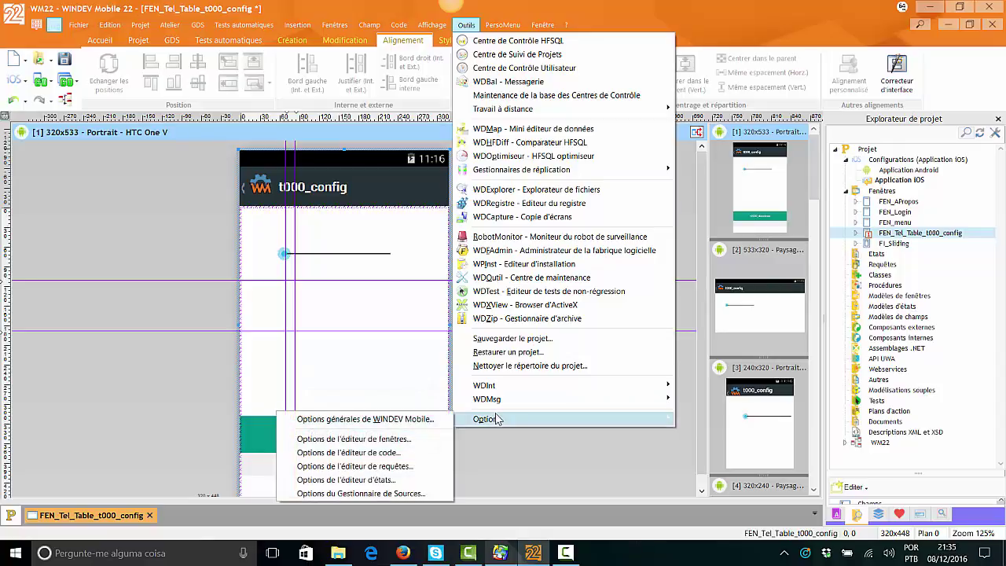
pyautogui.click(431, 421)
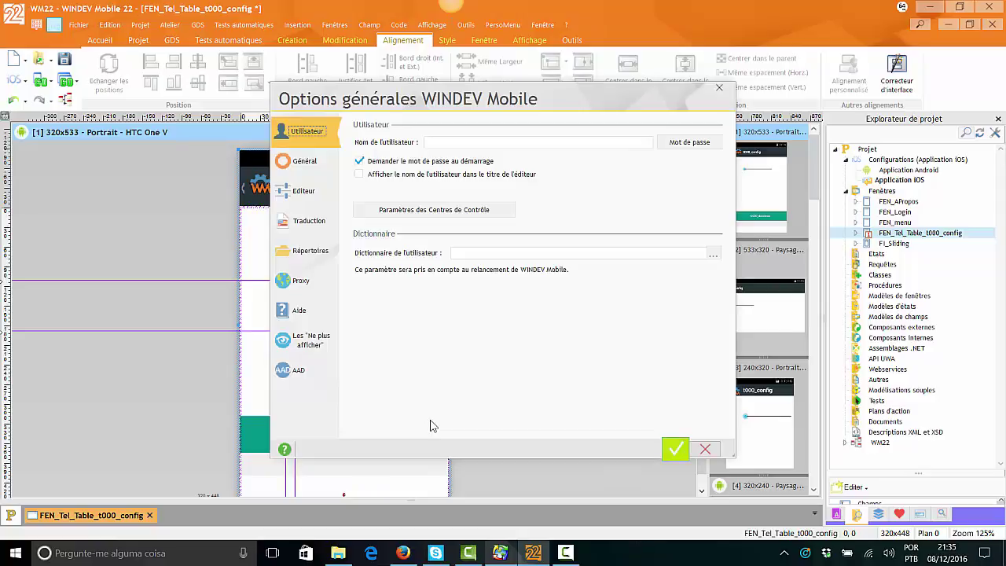
pyautogui.click(318, 164)
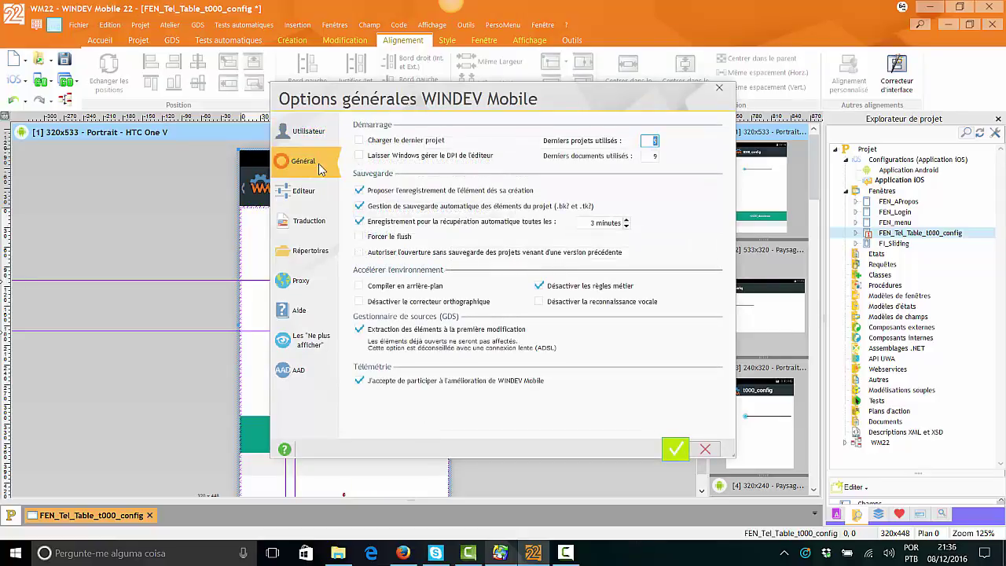
pyautogui.click(587, 220)
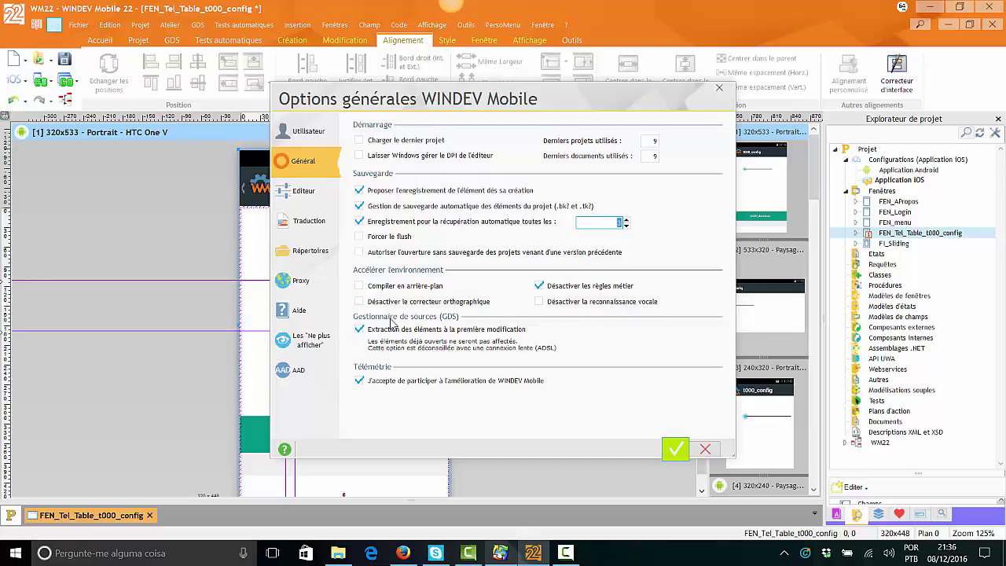
# Enable the Commandes dockable pane in the general editor options.
pyautogui.click(310, 190)
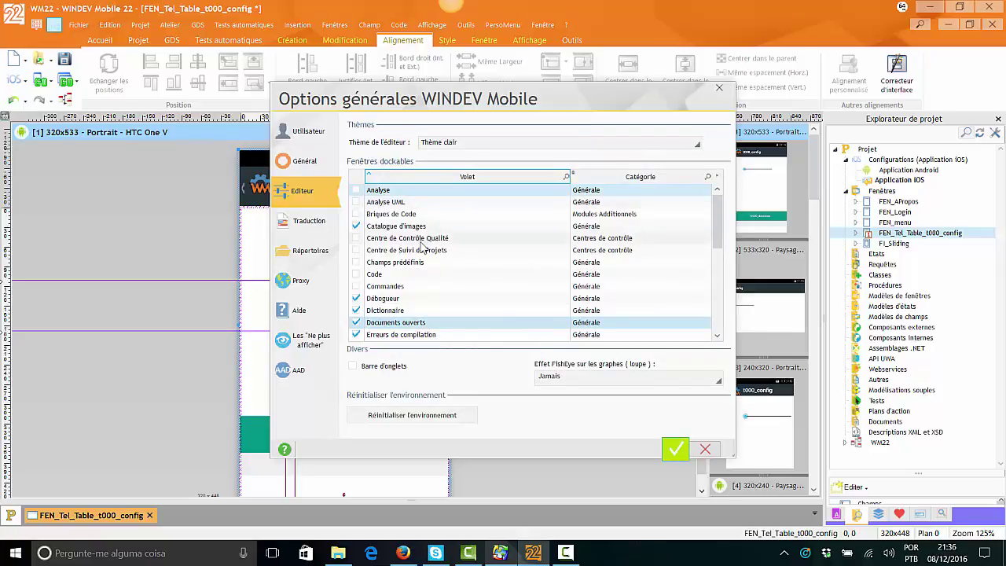
pyautogui.click(397, 287)
pyautogui.click(356, 286)
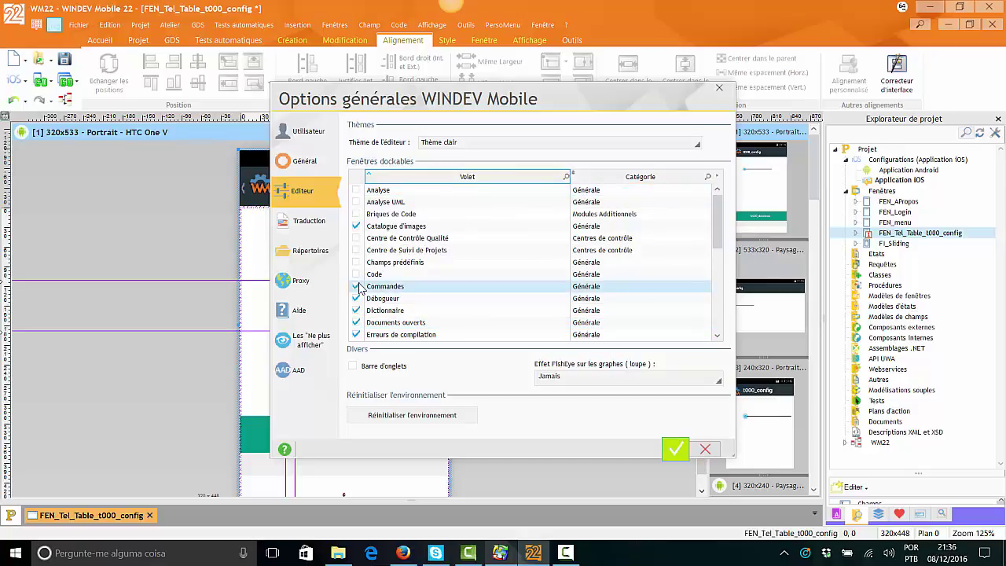
pyautogui.moveTo(716, 206)
pyautogui.mouseDown()
pyautogui.moveTo(711, 304)
pyautogui.moveTo(716, 198)
pyautogui.mouseUp()
# Examine the available FishEye effect choices for graphs without changing the setting.
pyautogui.click(588, 377)
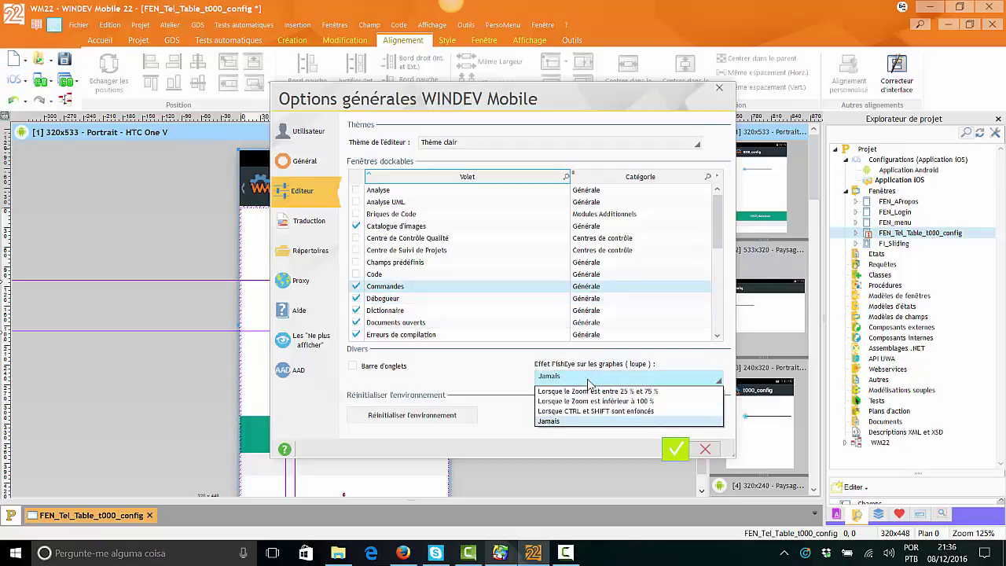
pyautogui.click(589, 382)
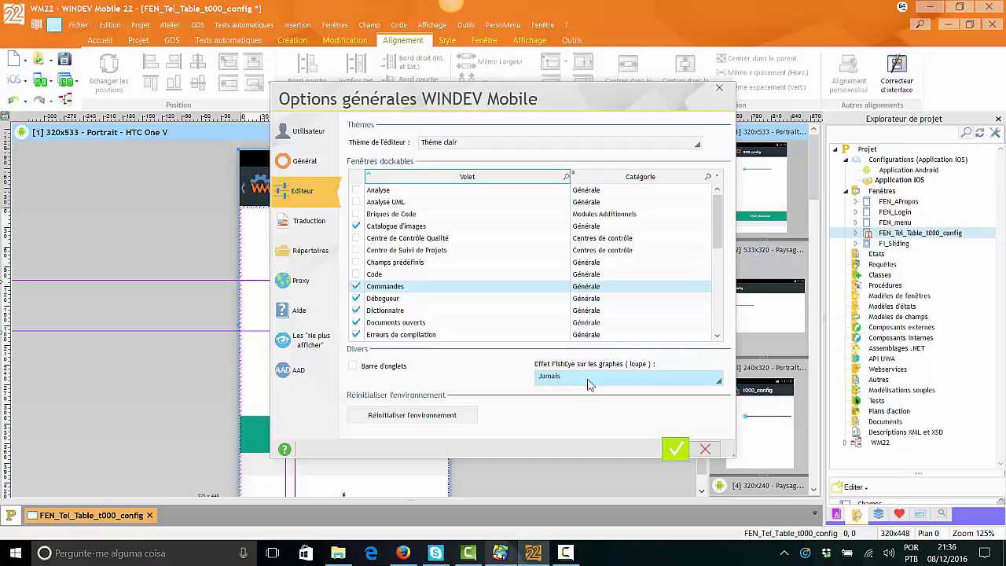
pyautogui.click(586, 228)
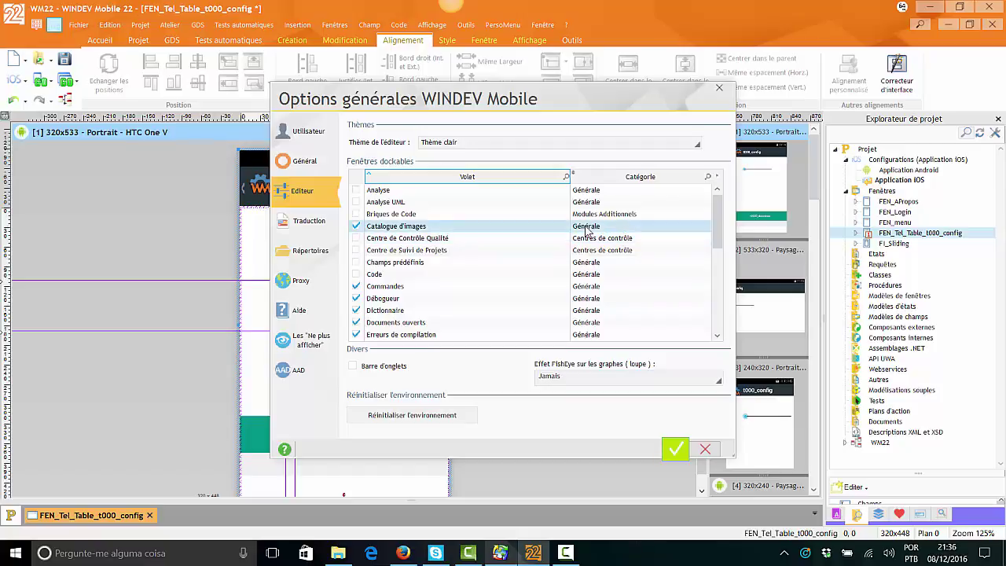
pyautogui.click(615, 376)
pyautogui.click(615, 375)
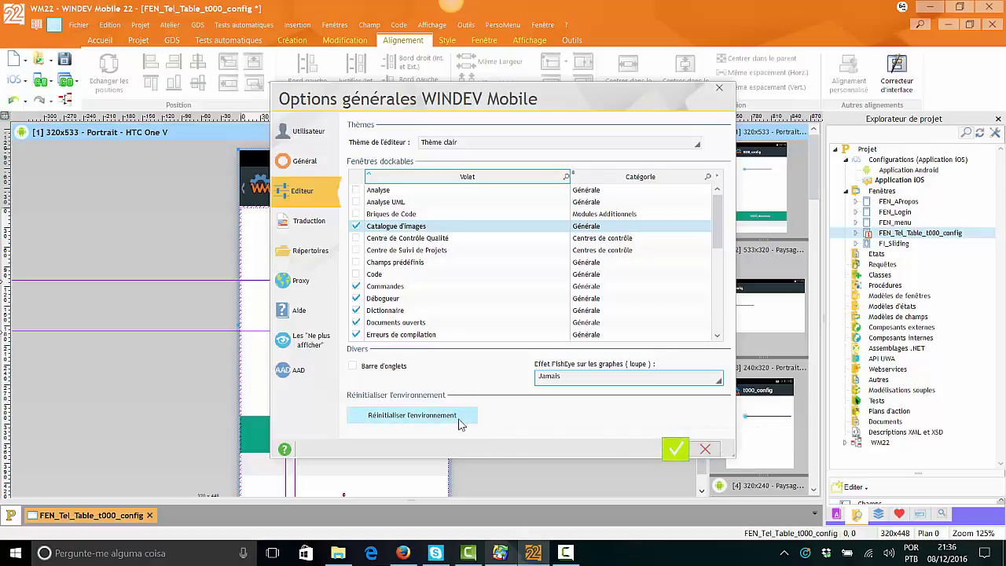
# Set the translation languages to Français as the origin and Néerlandais as the destination.
pyautogui.click(306, 224)
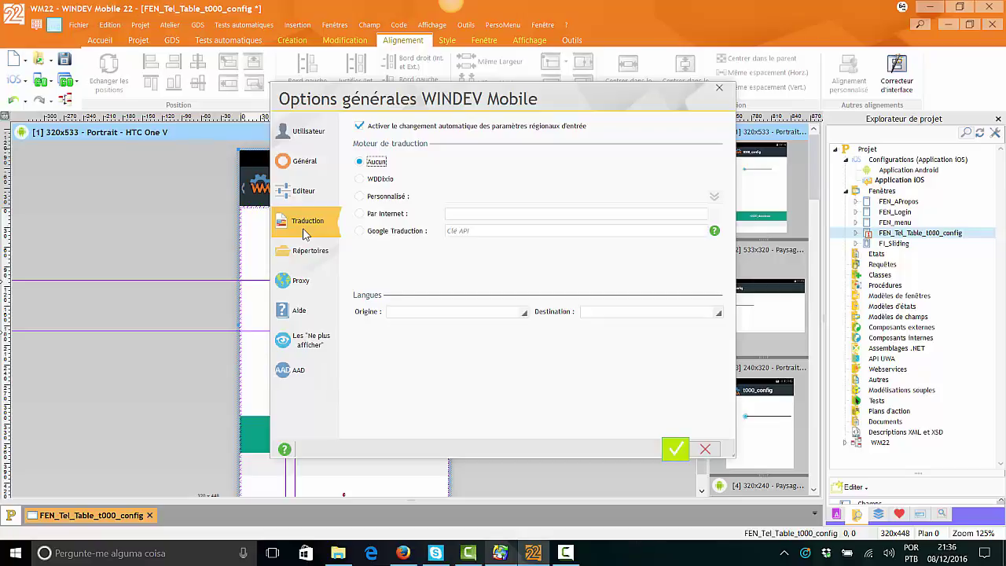
pyautogui.click(524, 315)
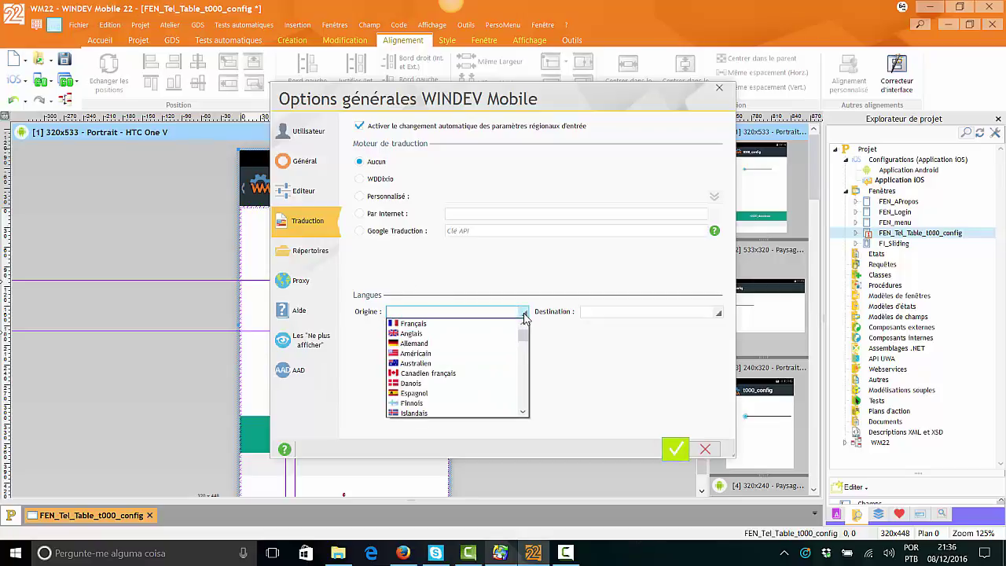
pyautogui.click(449, 324)
pyautogui.click(598, 311)
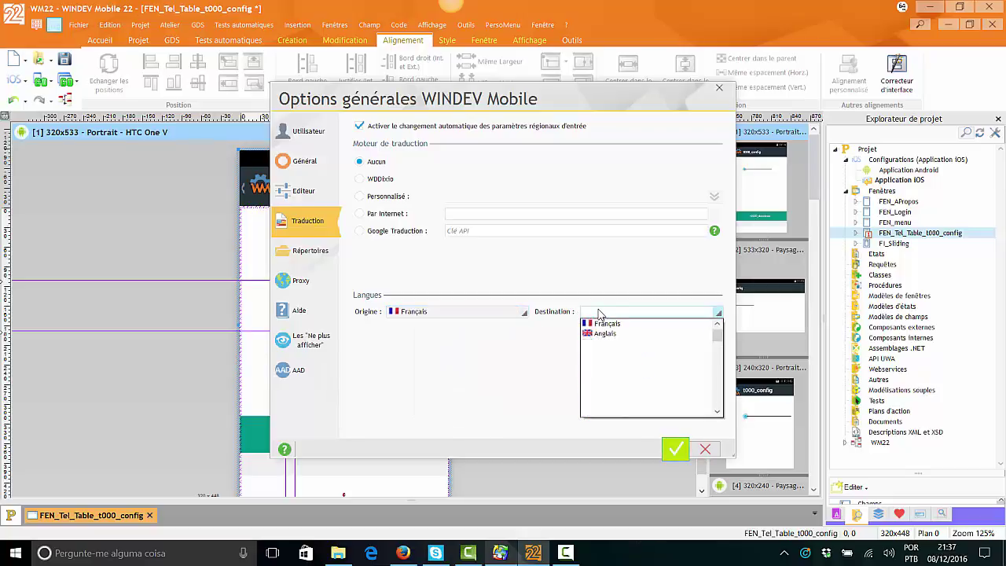
pyautogui.scroll(-3, 644, 370)
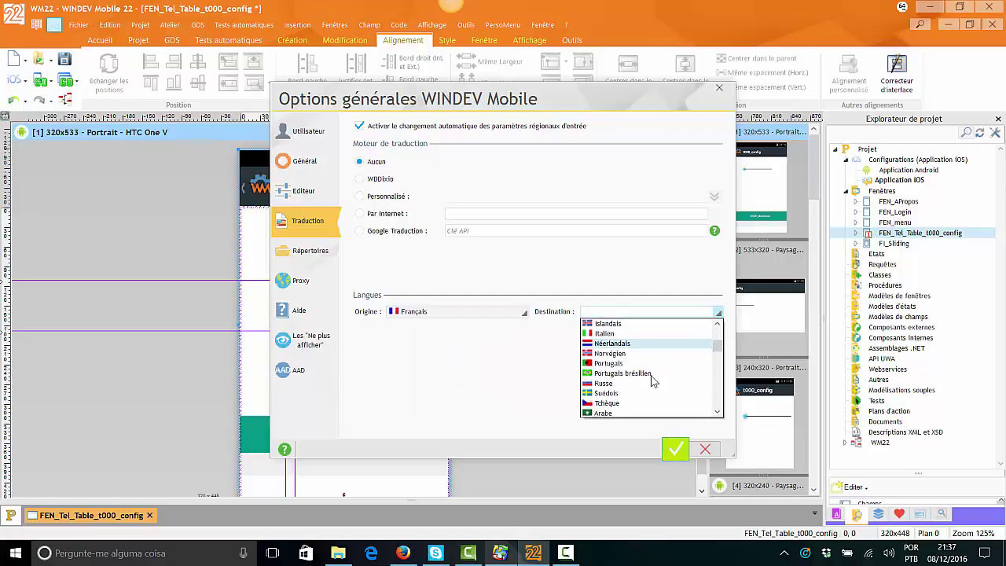
pyautogui.press('Return')
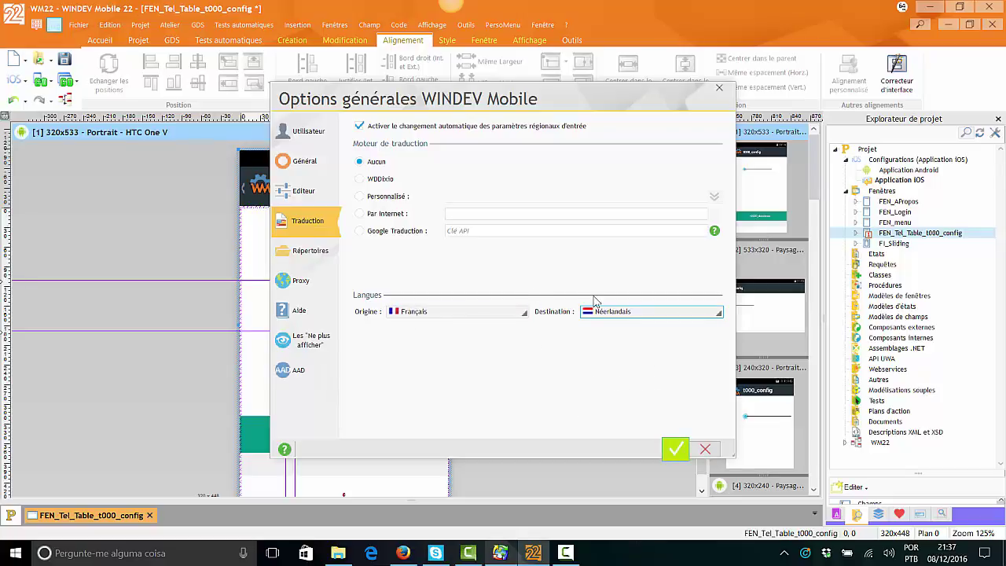
pyautogui.click(469, 231)
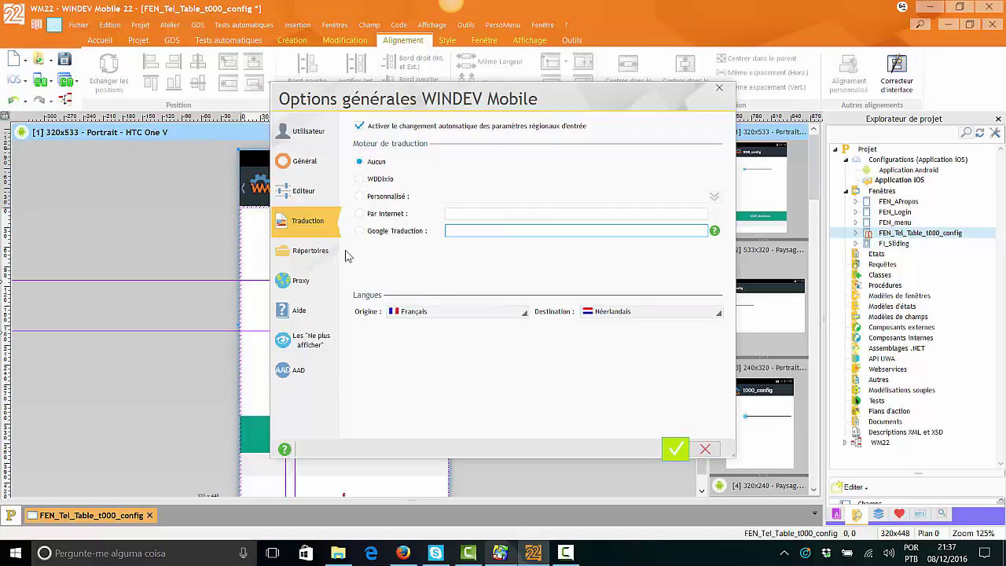
# Review the directory, proxy and help options, including the preferred languages offered for online help.
pyautogui.click(318, 254)
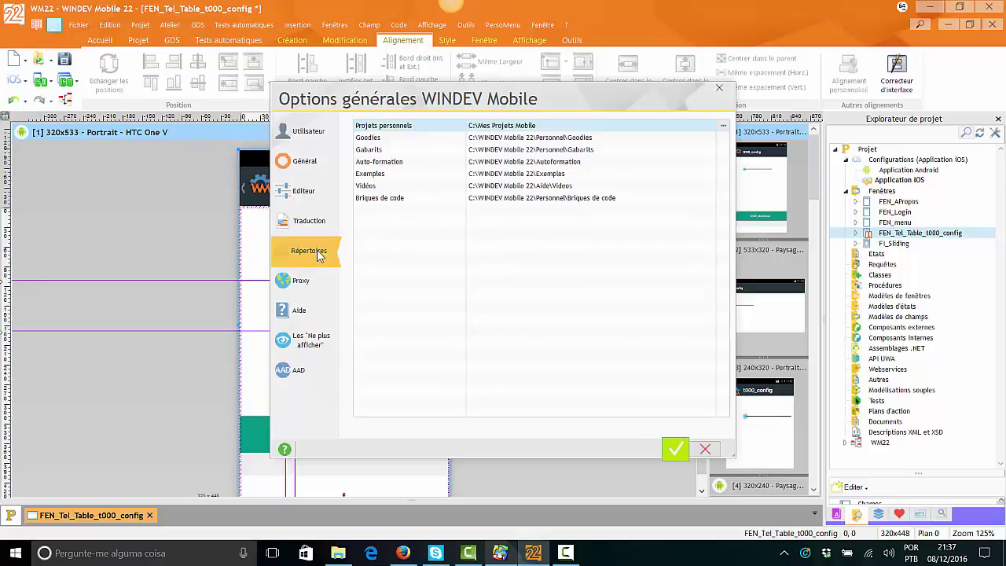
pyautogui.click(311, 293)
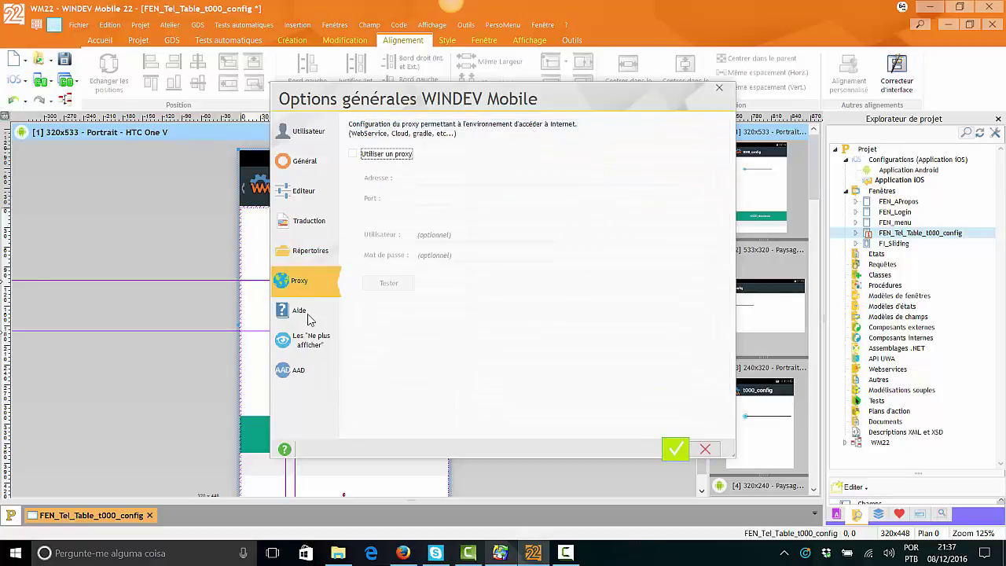
pyautogui.click(307, 313)
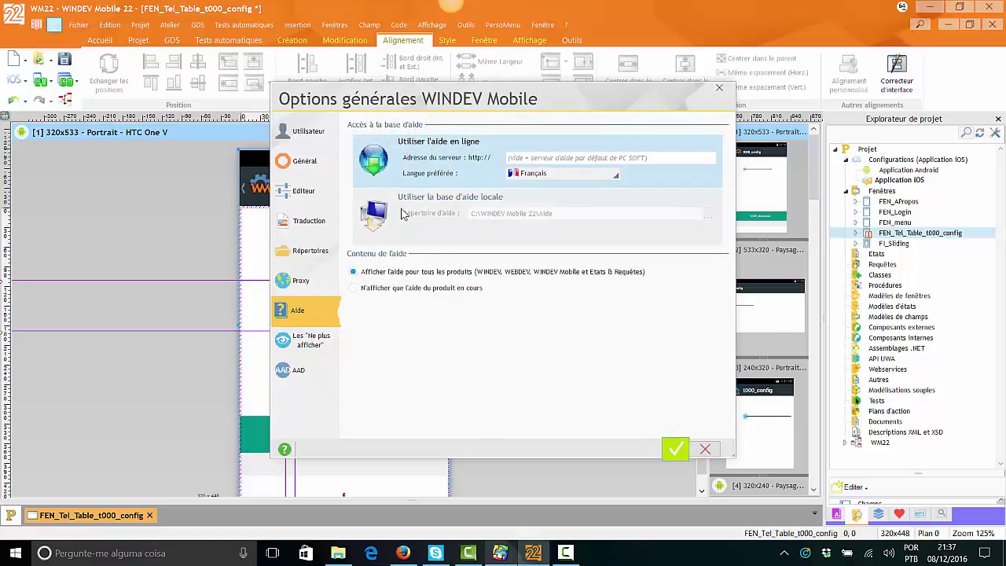
pyautogui.click(526, 176)
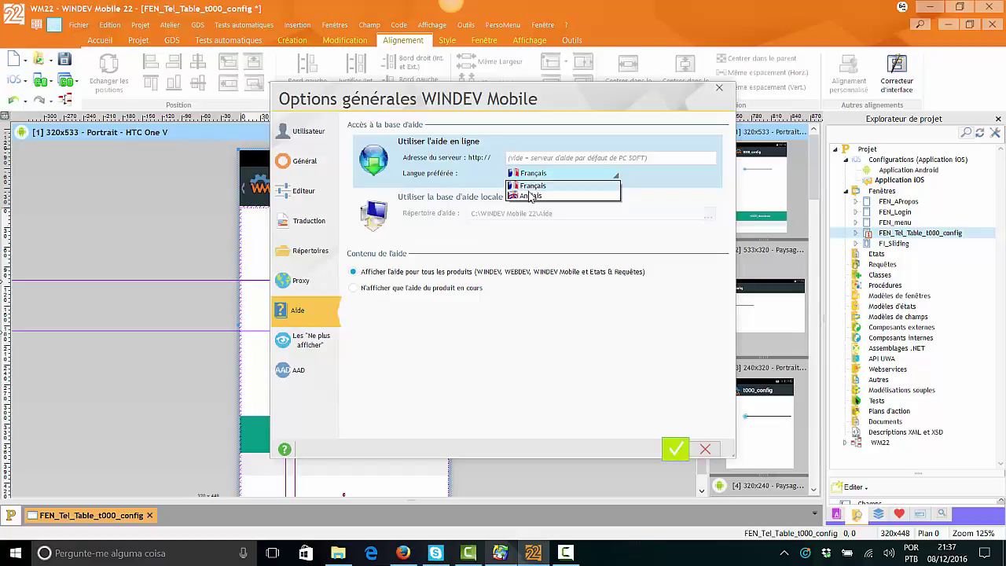
pyautogui.click(531, 195)
pyautogui.click(528, 174)
pyautogui.click(531, 194)
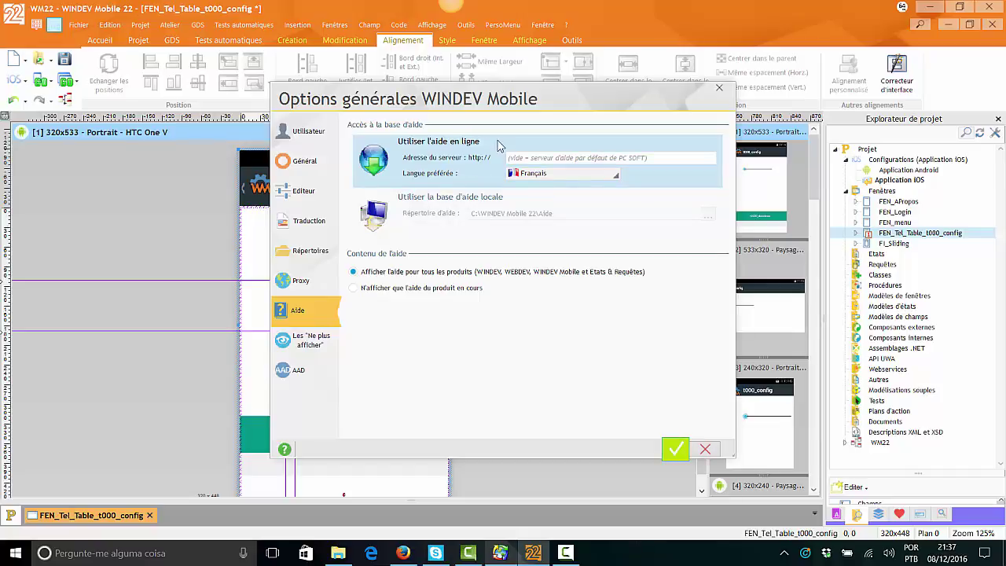
pyautogui.click(634, 160)
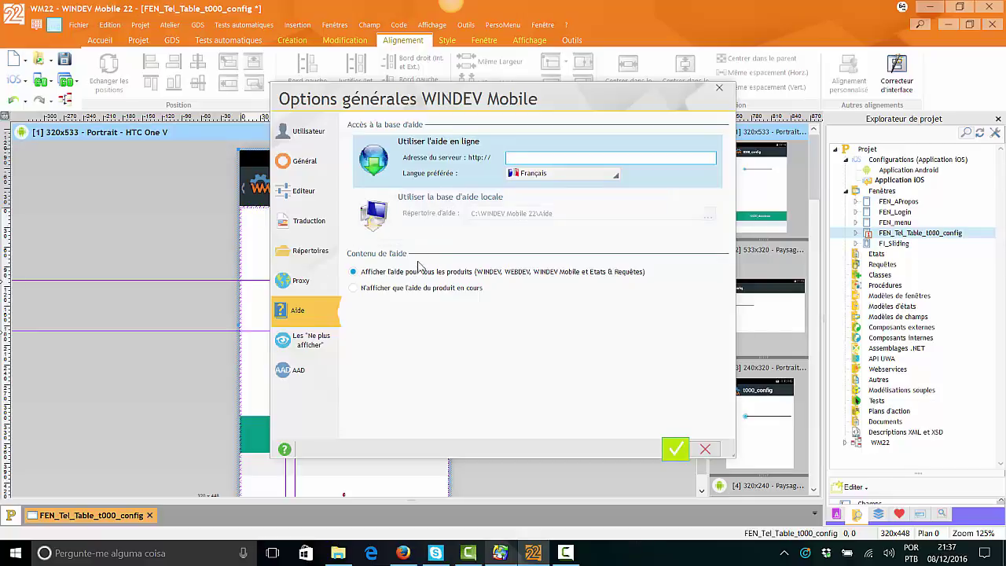
# View the "Ne plus afficher" options, set the AAD position to En haut and apply the general options.
pyautogui.click(324, 343)
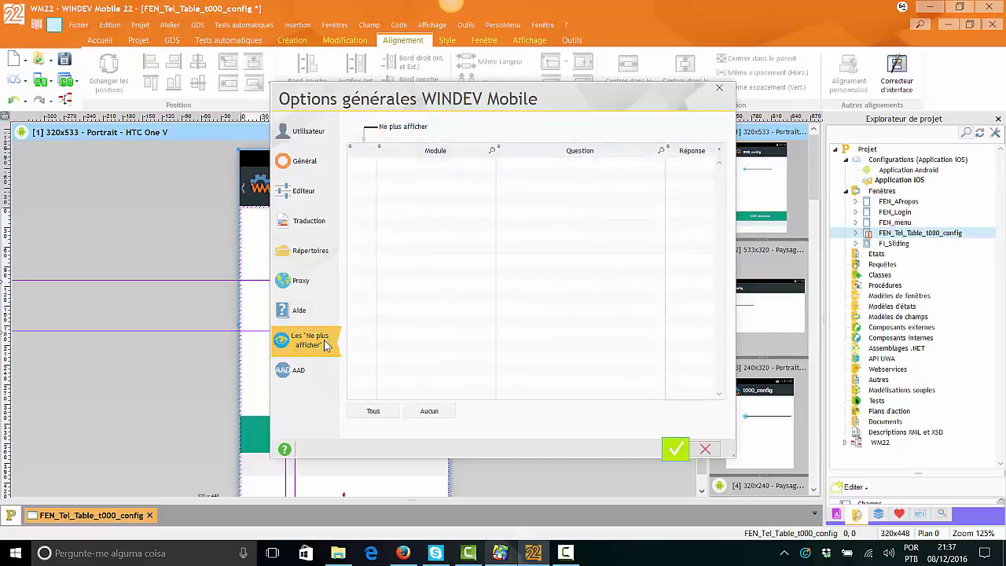
pyautogui.click(306, 374)
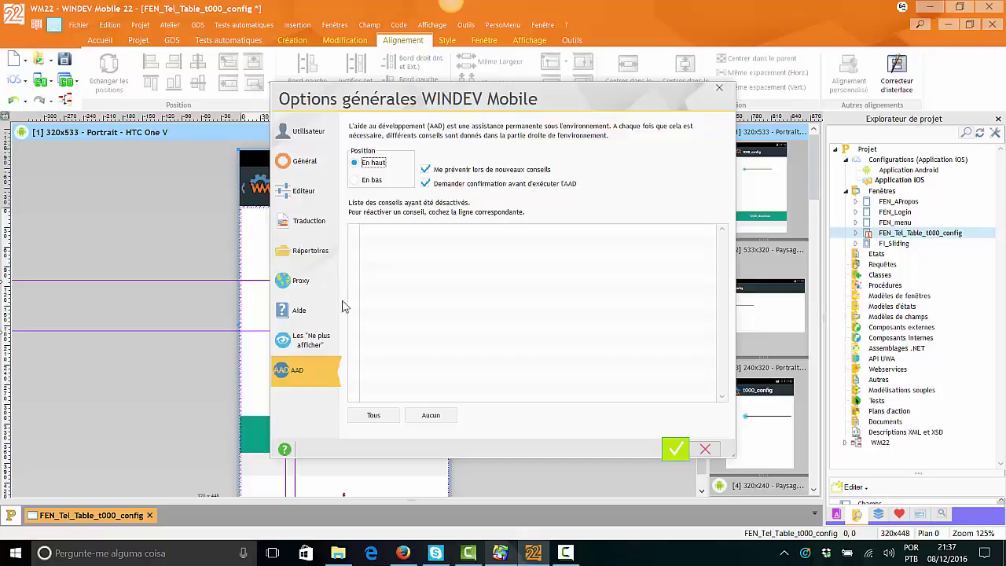
pyautogui.click(380, 183)
pyautogui.click(384, 165)
pyautogui.click(682, 449)
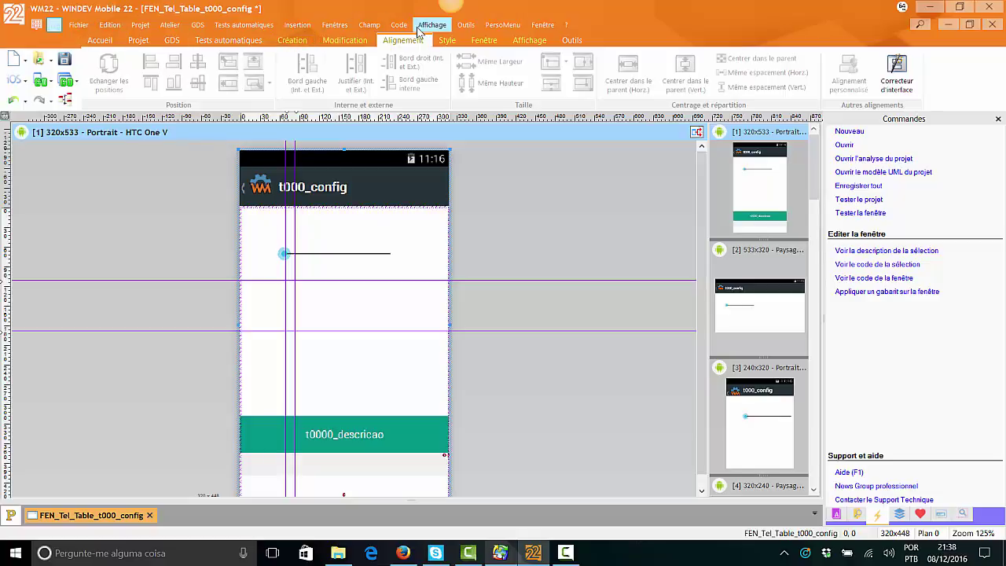
# Launch the Centre de Contrôle HFSQL, open the WM22.wdd analysis in it and maximize its window.
pyautogui.click(467, 25)
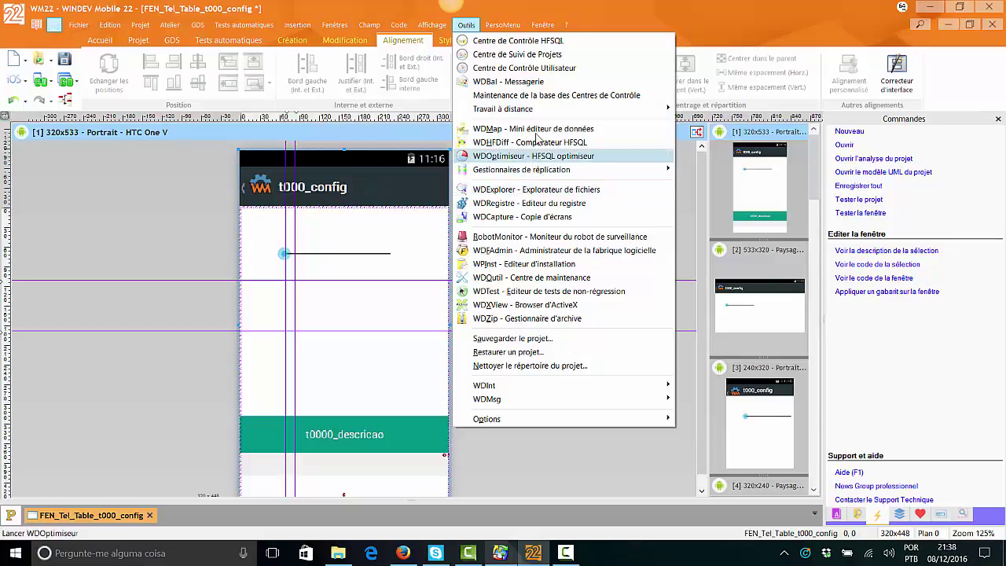
pyautogui.click(548, 46)
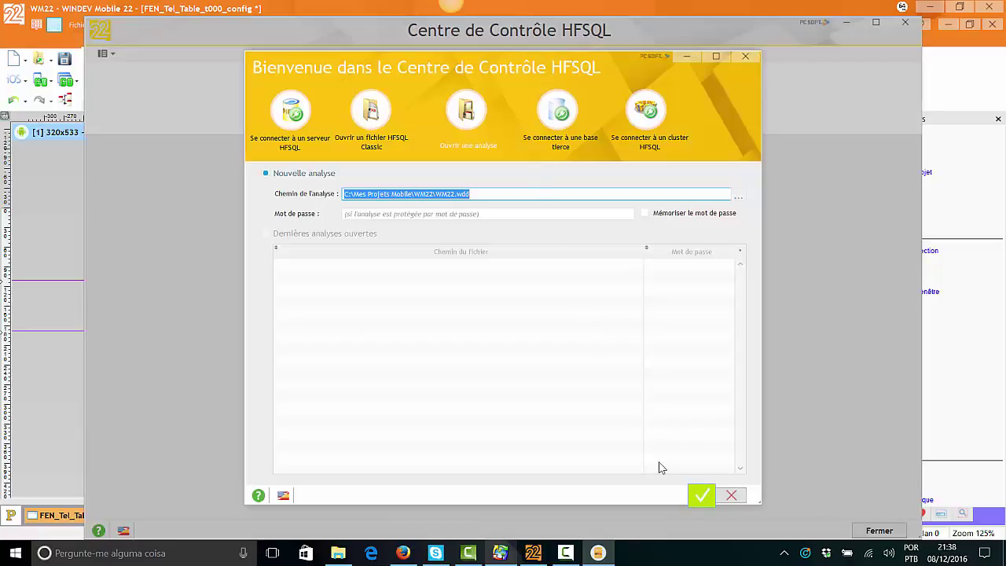
pyautogui.click(702, 494)
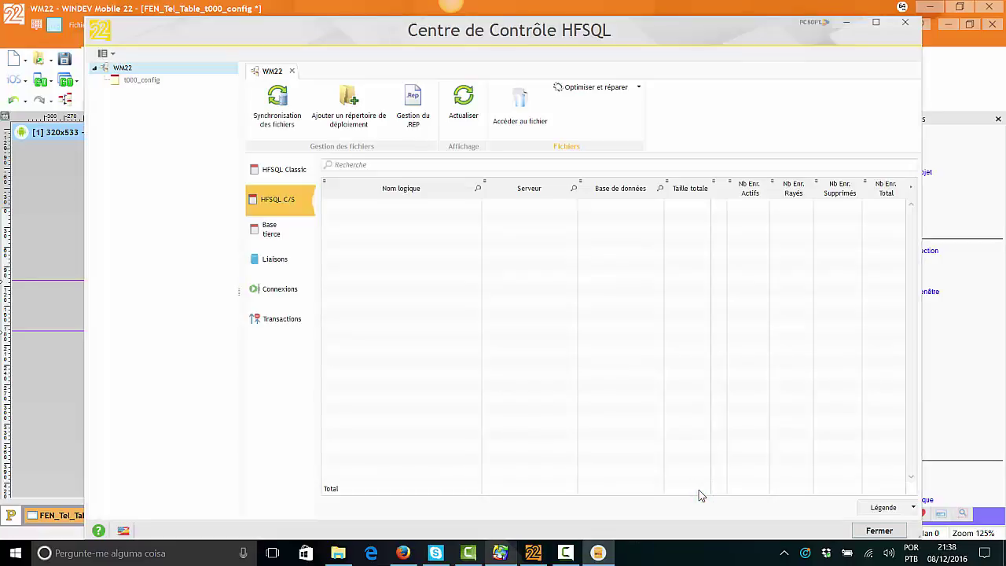
pyautogui.click(876, 25)
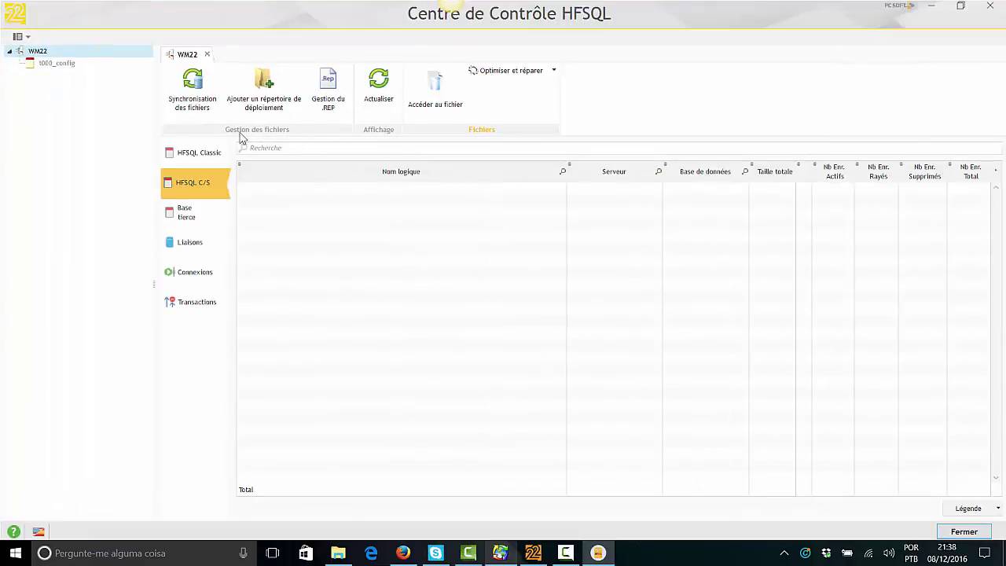
# Examine the WM22 analysis's HFSQL Classic, HFSQL C/S, third-party database, link, connection and transaction sections.
pyautogui.click(210, 154)
pyautogui.click(197, 183)
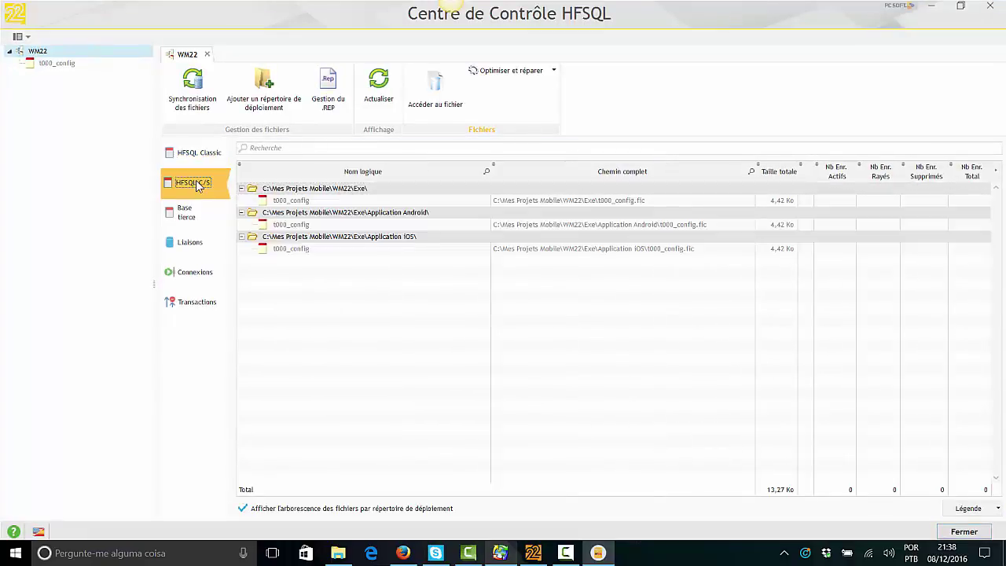
pyautogui.click(191, 217)
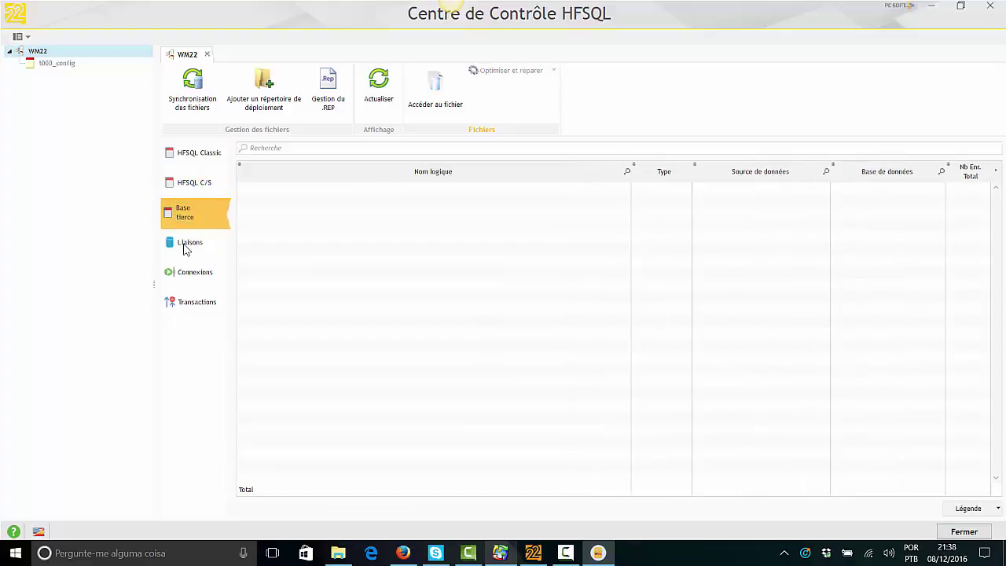
pyautogui.click(185, 247)
pyautogui.click(181, 273)
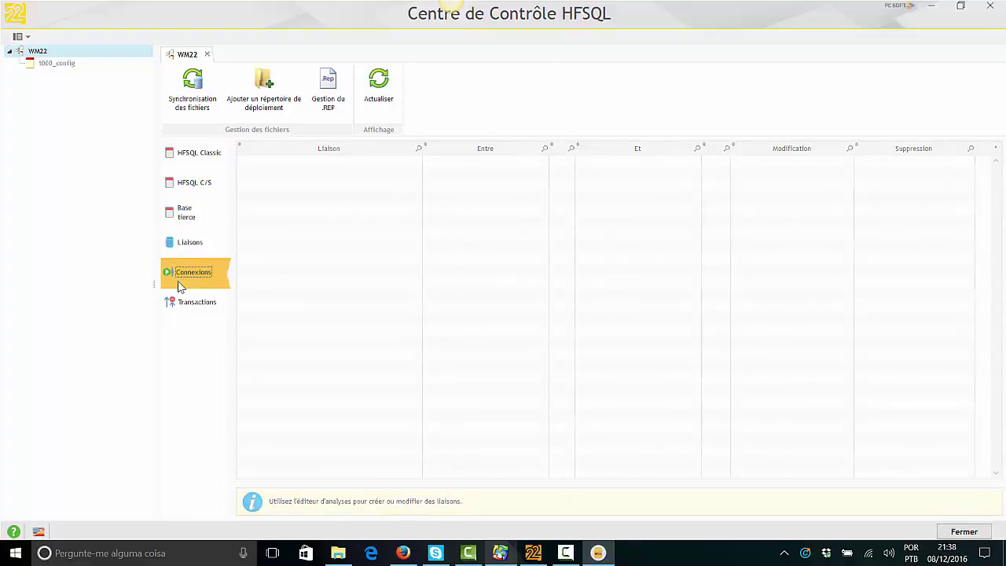
pyautogui.click(179, 306)
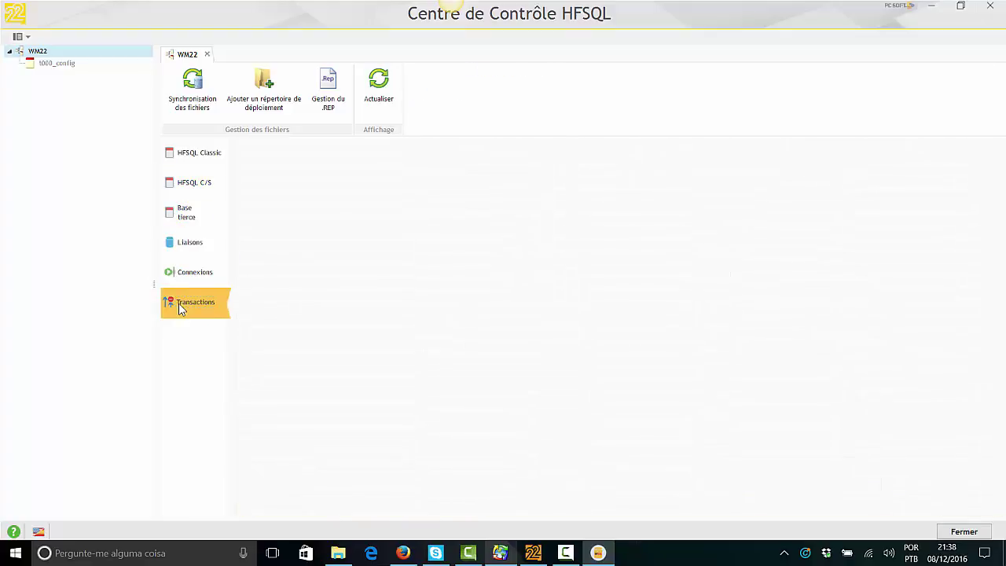
# Open t000_config.fic from C:\Mes Projets Mobile\WM22\Exe, examine its contents and transaction options, and close the Centre de Contrôle HFSQL.
pyautogui.click(73, 63)
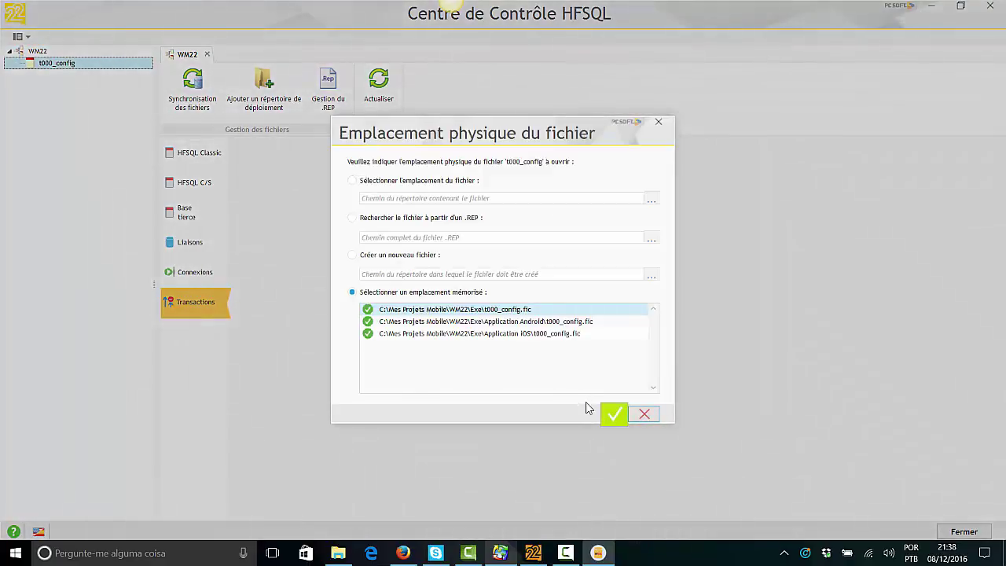
pyautogui.click(614, 414)
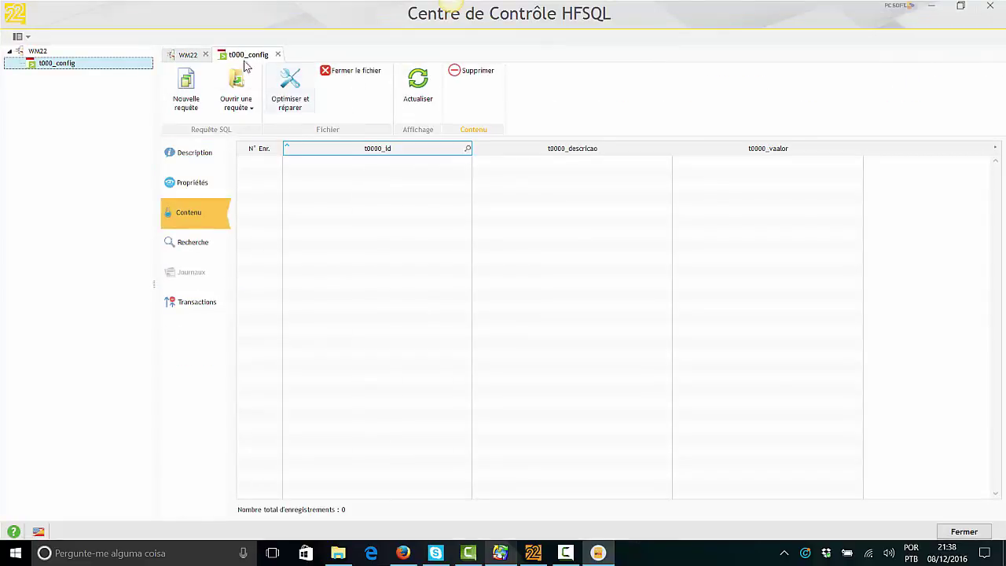
pyautogui.click(188, 55)
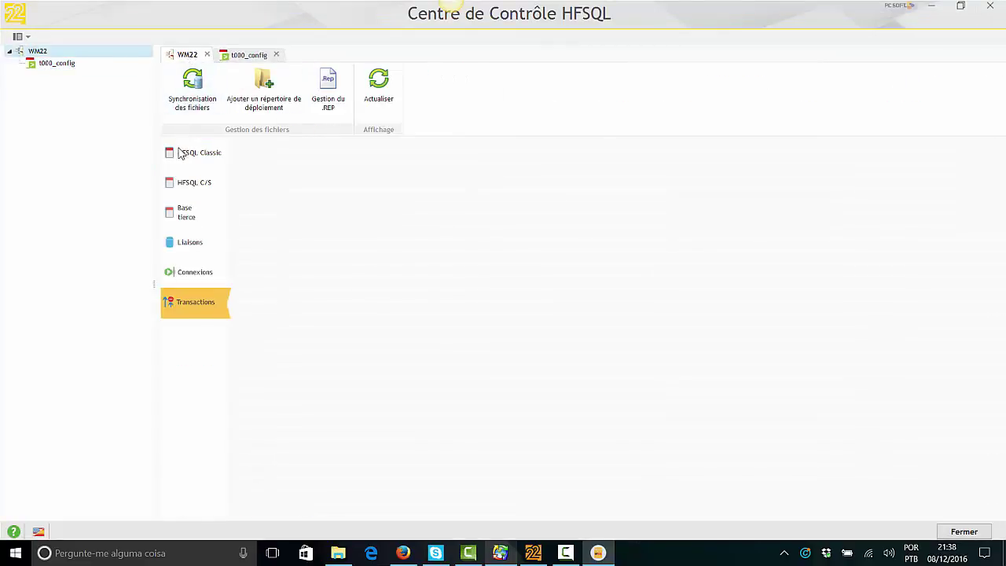
pyautogui.click(439, 82)
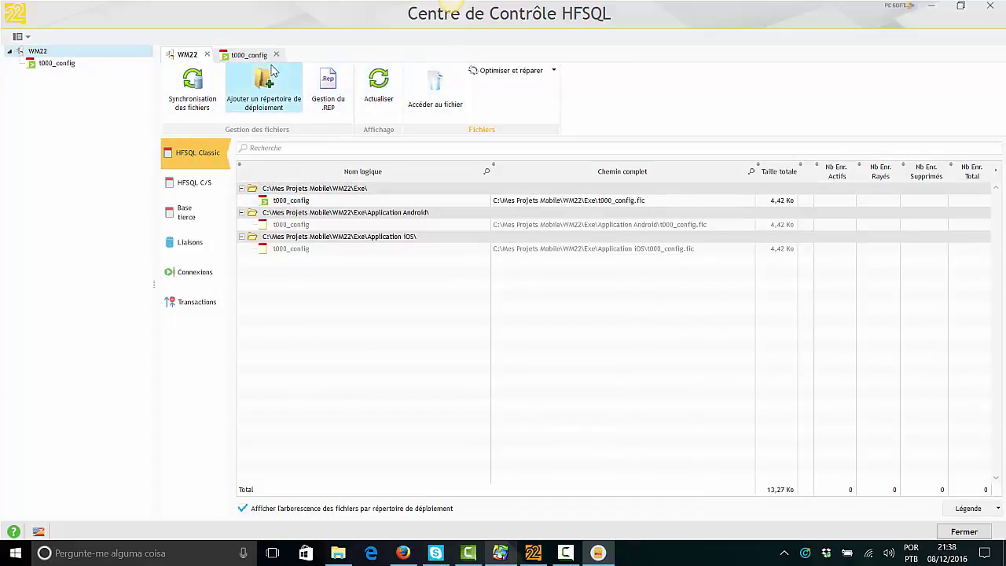
pyautogui.click(250, 57)
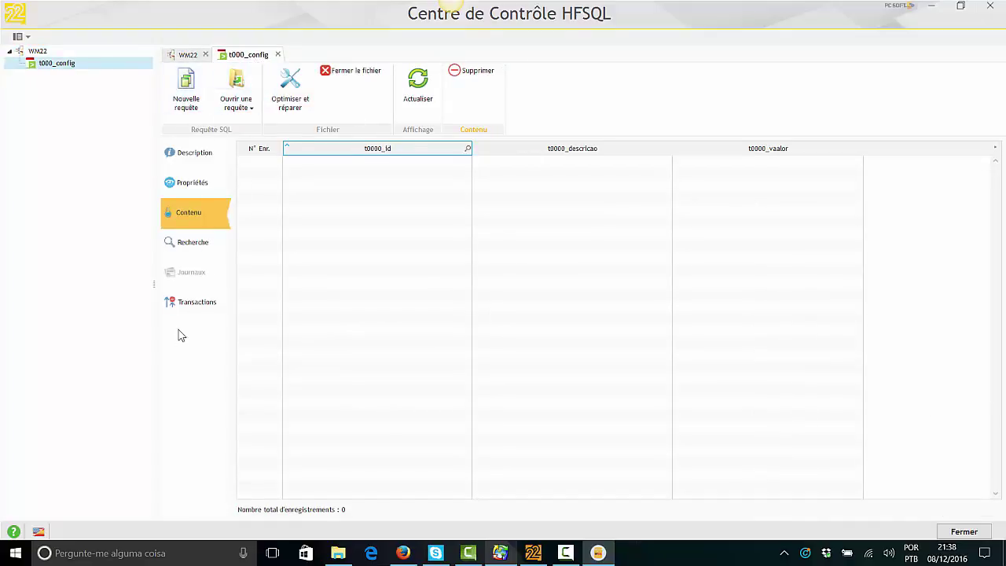
pyautogui.click(186, 306)
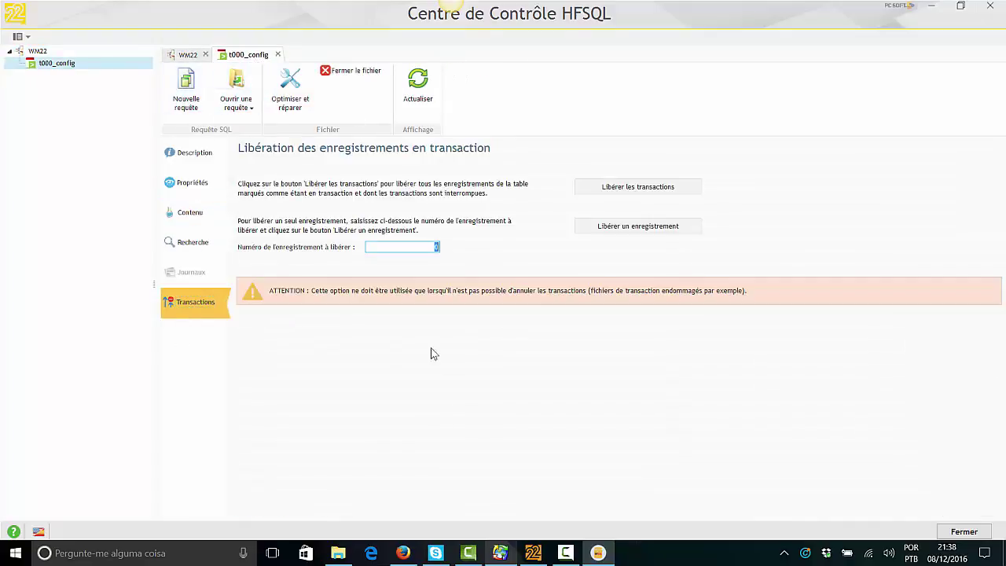
pyautogui.click(991, 7)
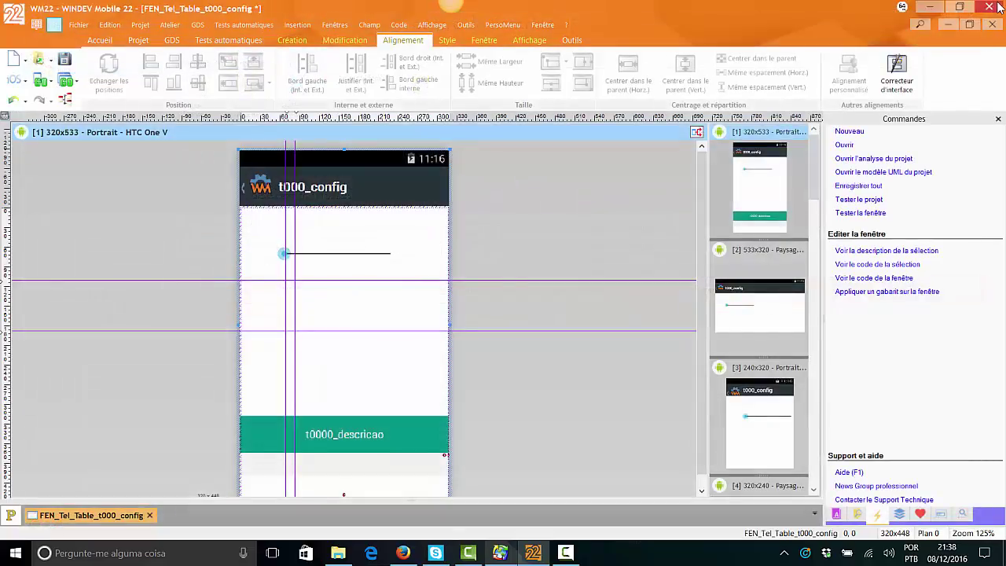
pyautogui.click(503, 24)
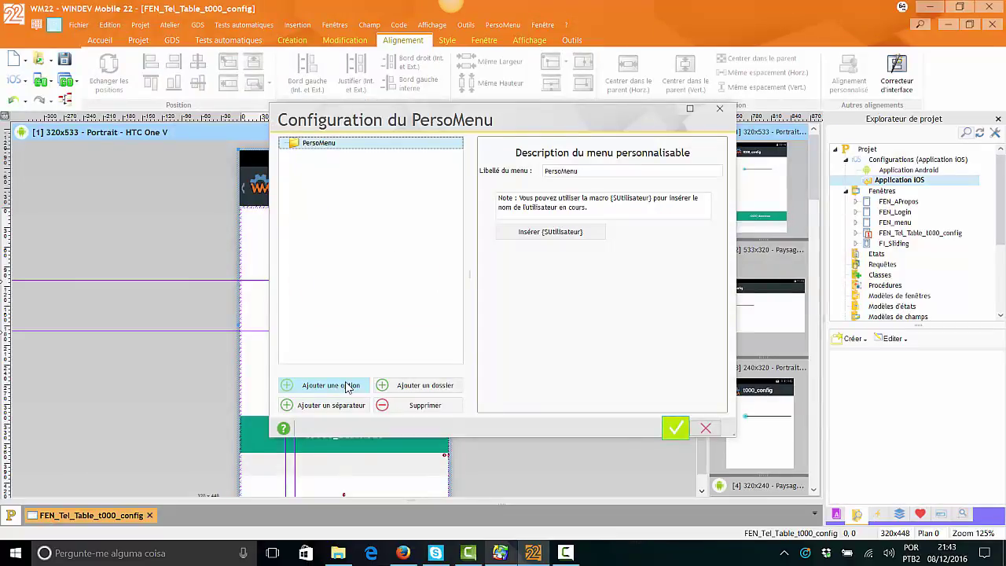
pyautogui.click(346, 385)
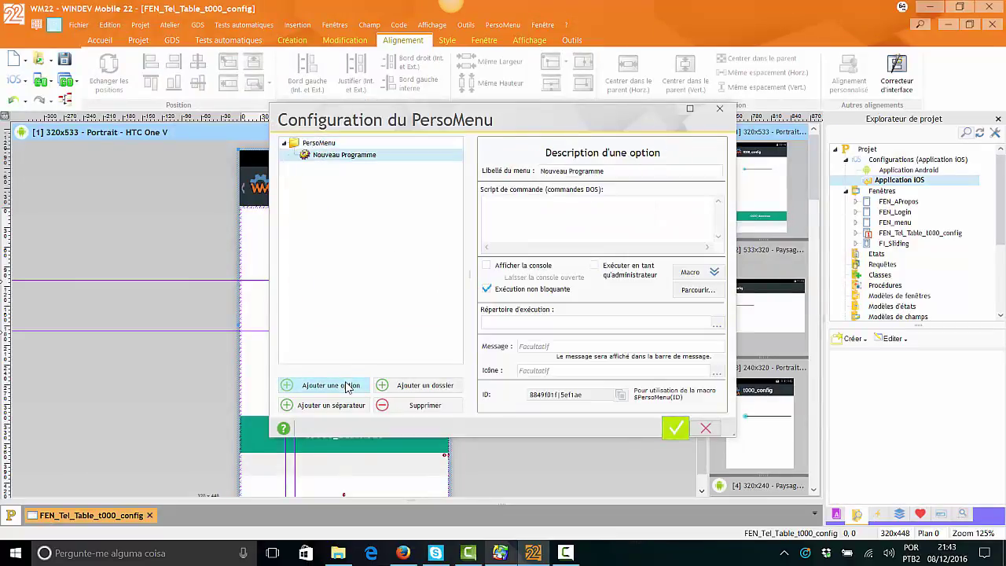
pyautogui.click(706, 429)
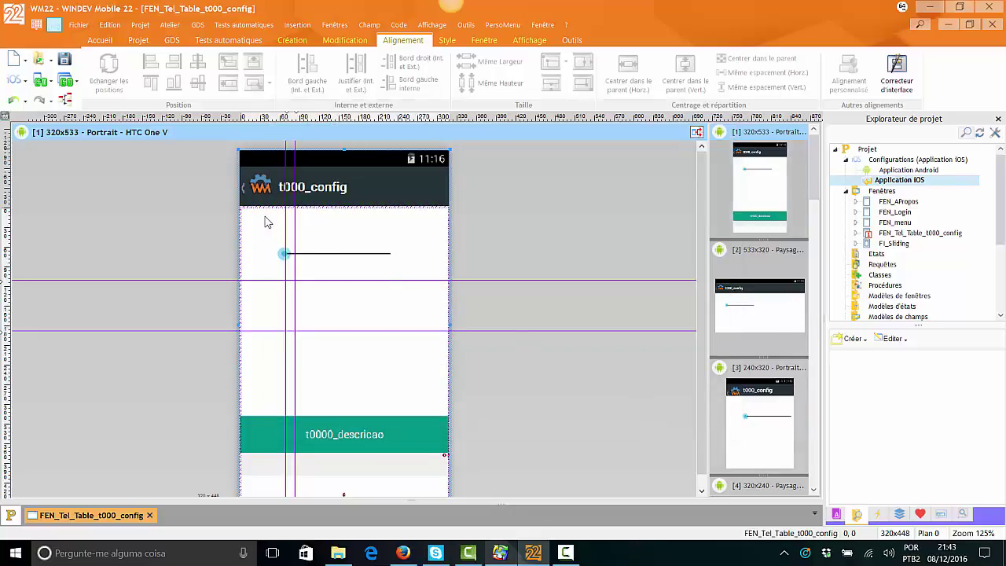
# Add a program option and a folder containing a second program option to the PersoMenu, and look over the option's fields.
pyautogui.click(14, 14)
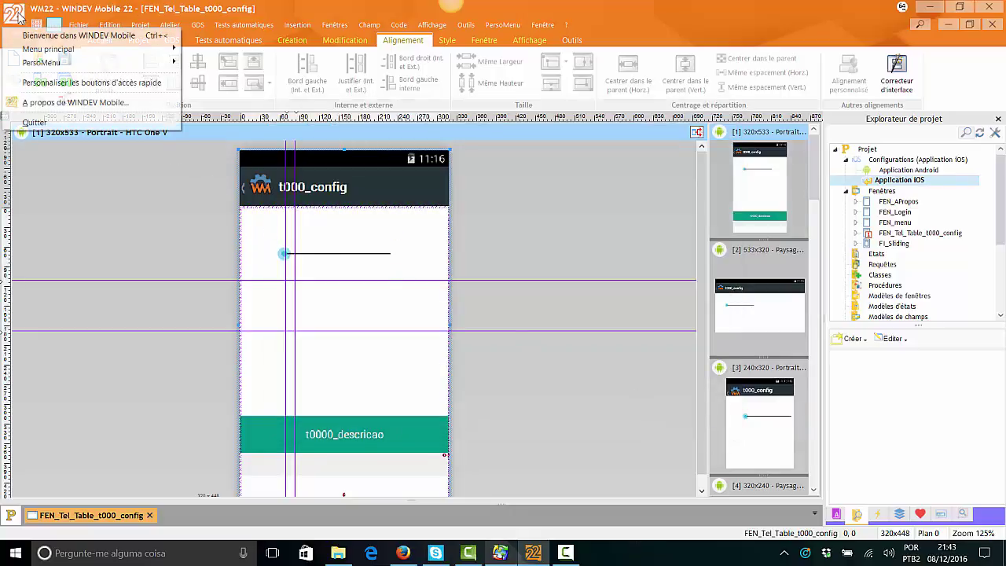
pyautogui.moveTo(28, 63)
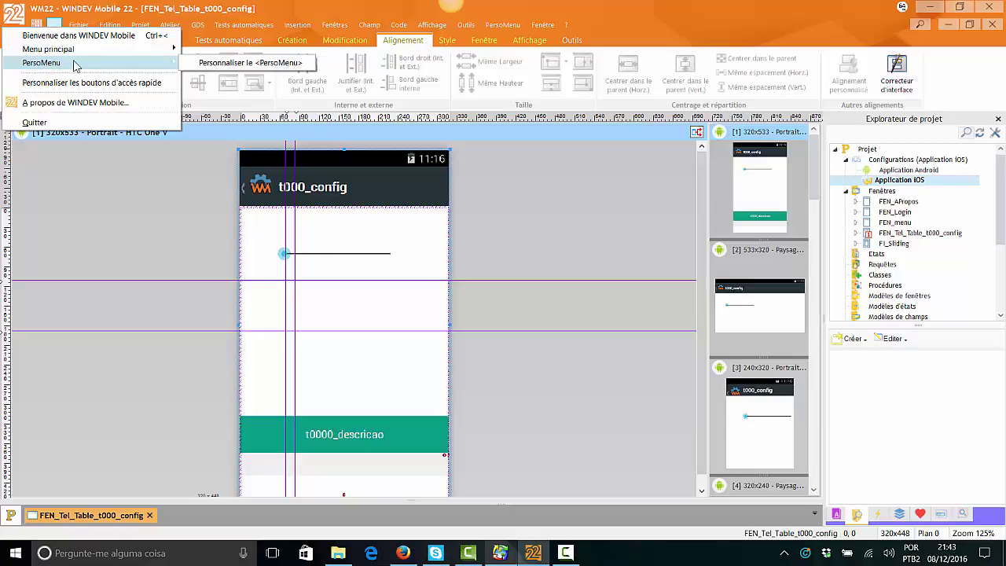
pyautogui.click(206, 64)
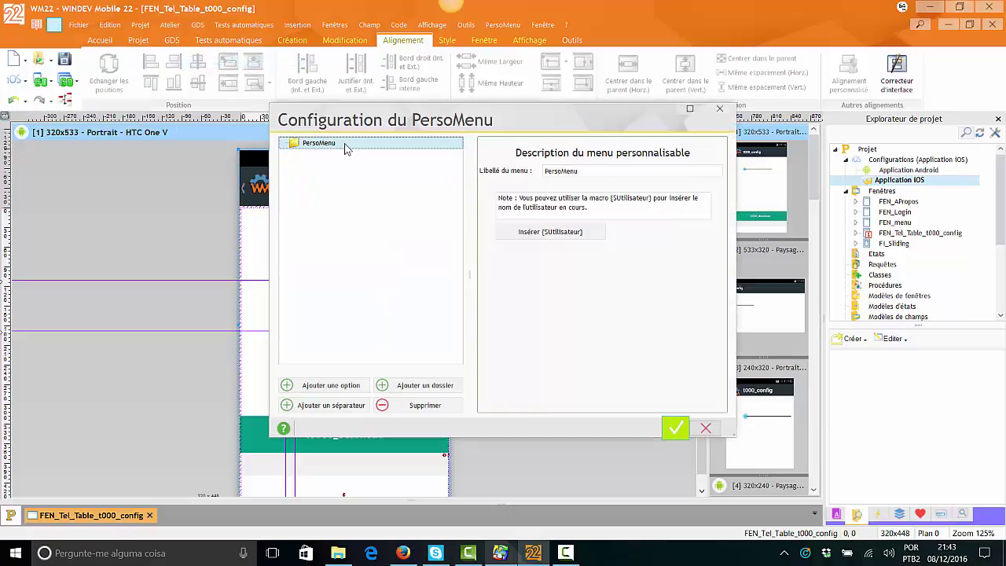
pyautogui.click(346, 386)
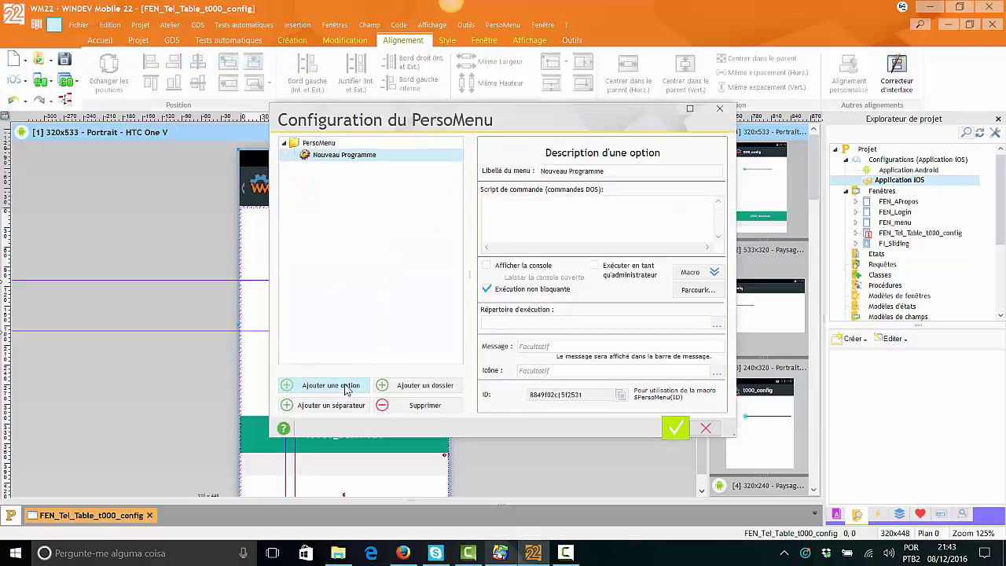
pyautogui.click(418, 389)
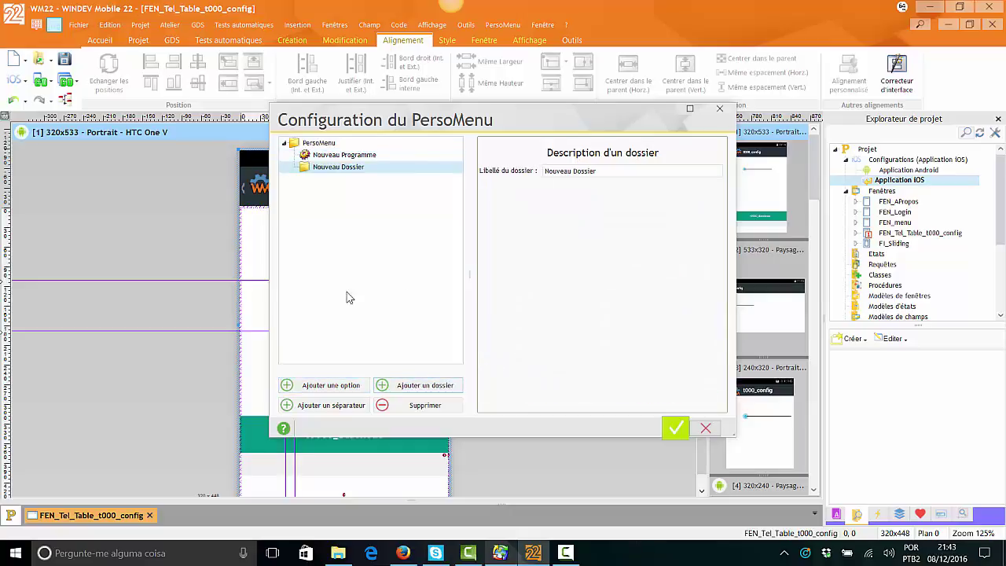
pyautogui.click(320, 386)
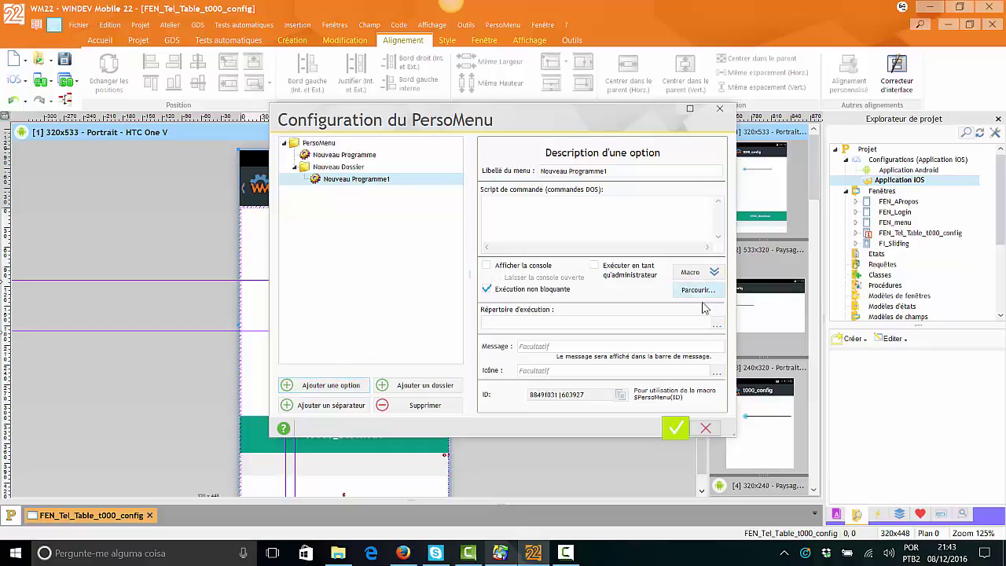
pyautogui.click(525, 323)
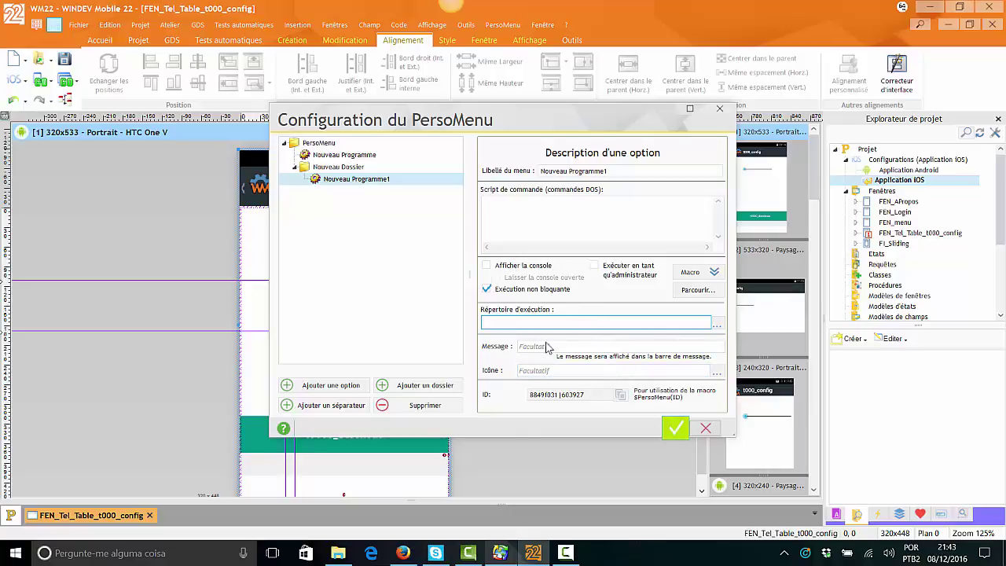
pyautogui.moveTo(588, 394); pyautogui.dragTo(519, 394)
pyautogui.click(521, 224)
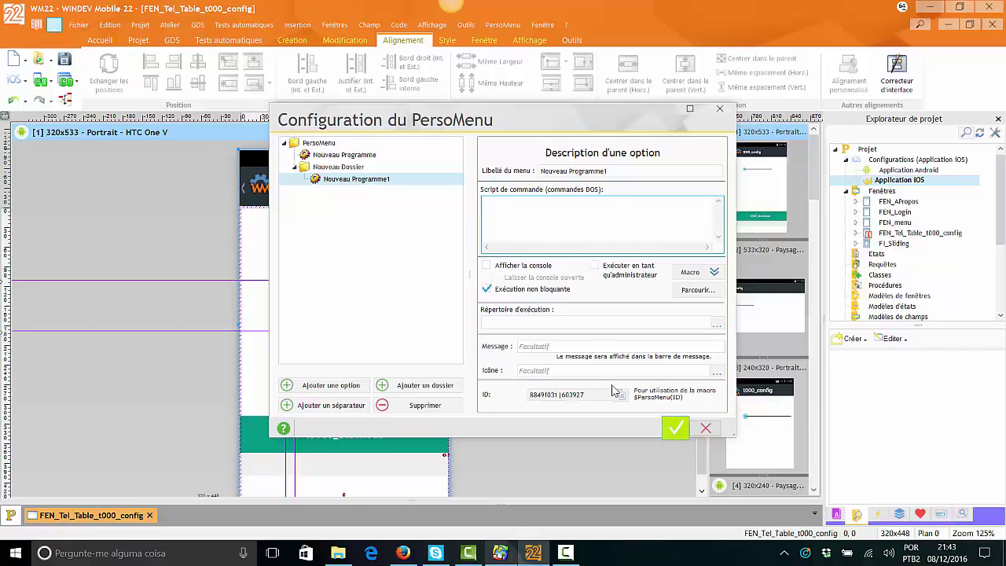
# Rename the custom menu with the person's first name and save the PersoMenu configuration.
pyautogui.click(319, 143)
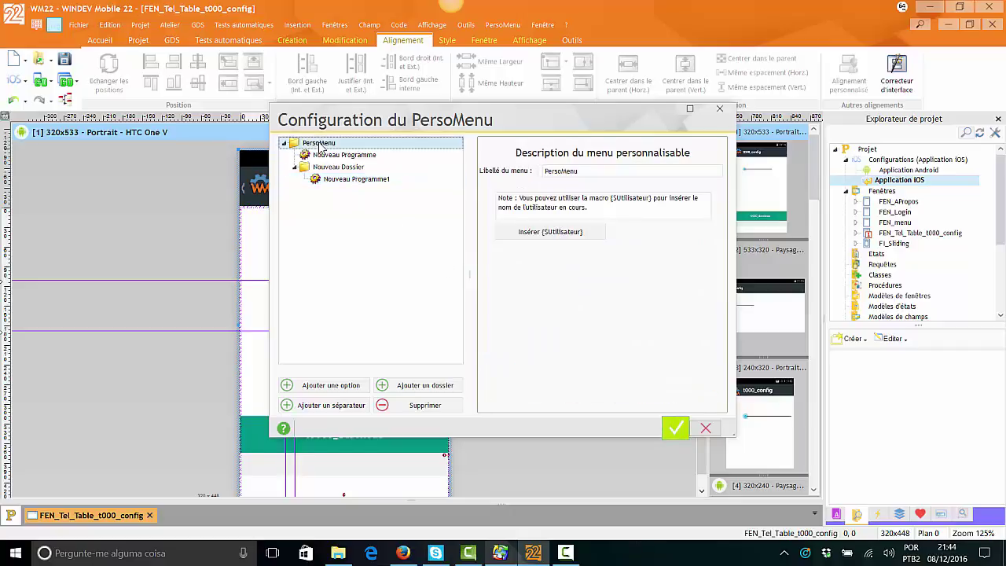
pyautogui.doubleClick(593, 172)
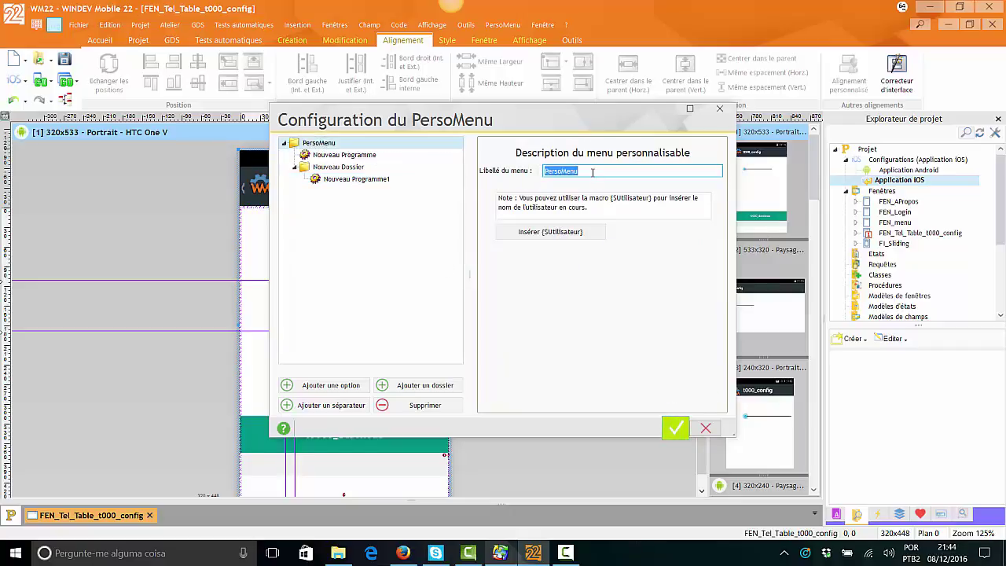
pyautogui.write('Adriano')
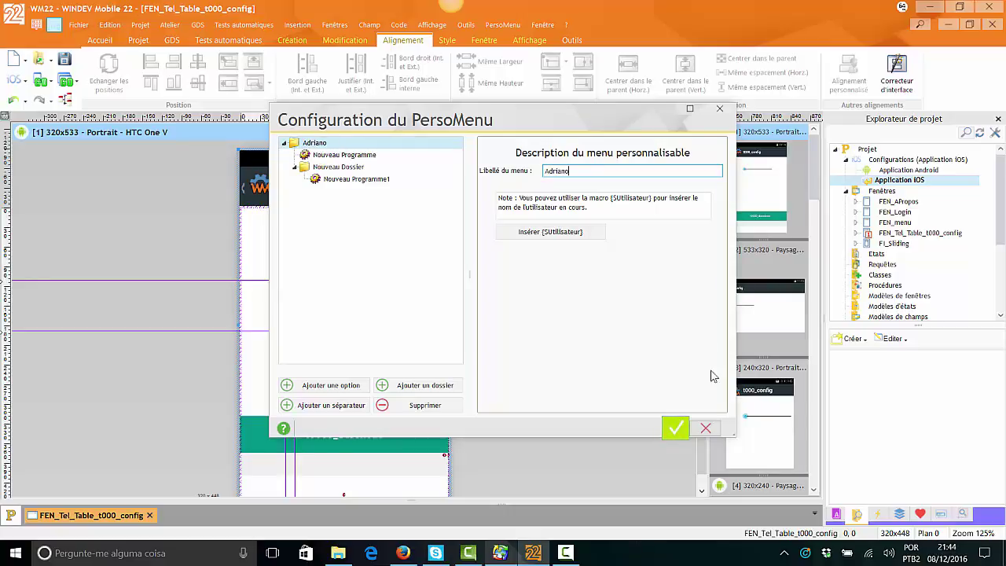
pyautogui.click(673, 434)
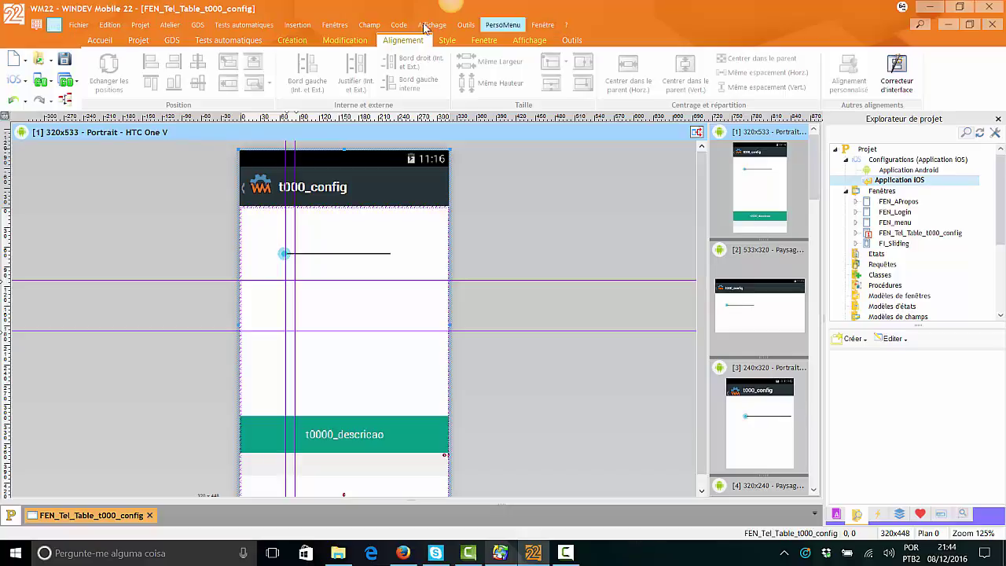
# View the renamed custom menu's program and folder entries in the WINDEV Mobile main menu.
pyautogui.click(8, 20)
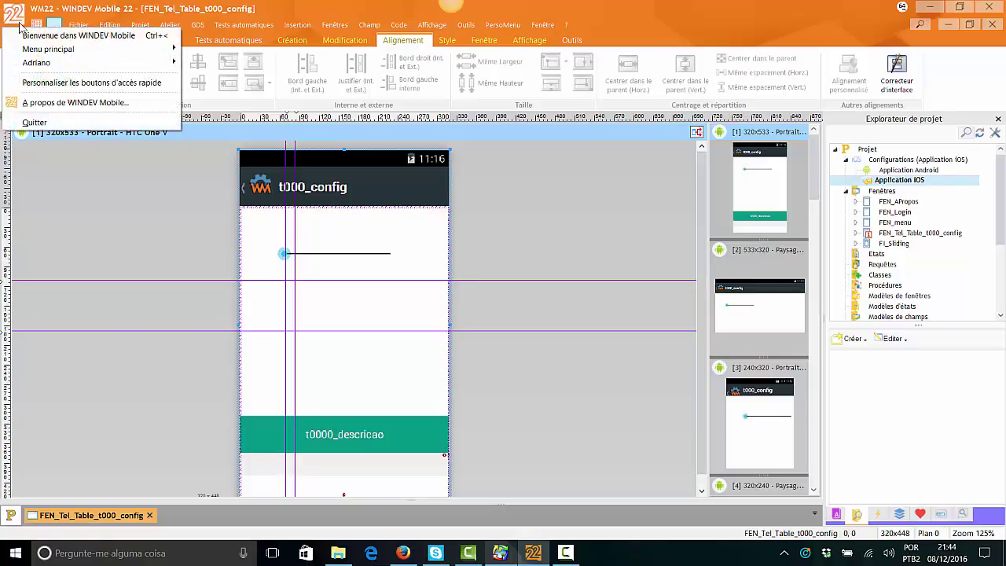
pyautogui.moveTo(61, 66)
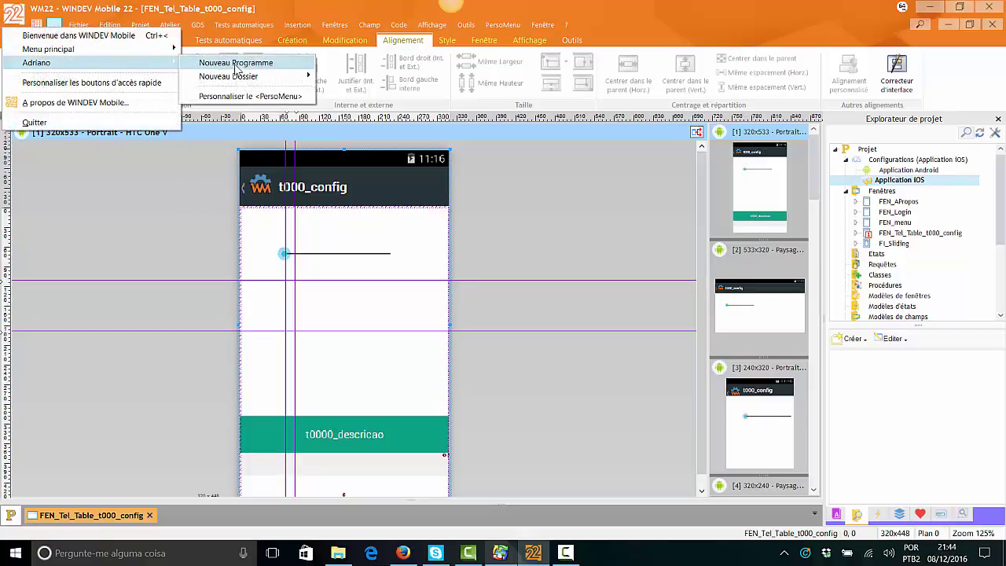
pyautogui.moveTo(248, 77)
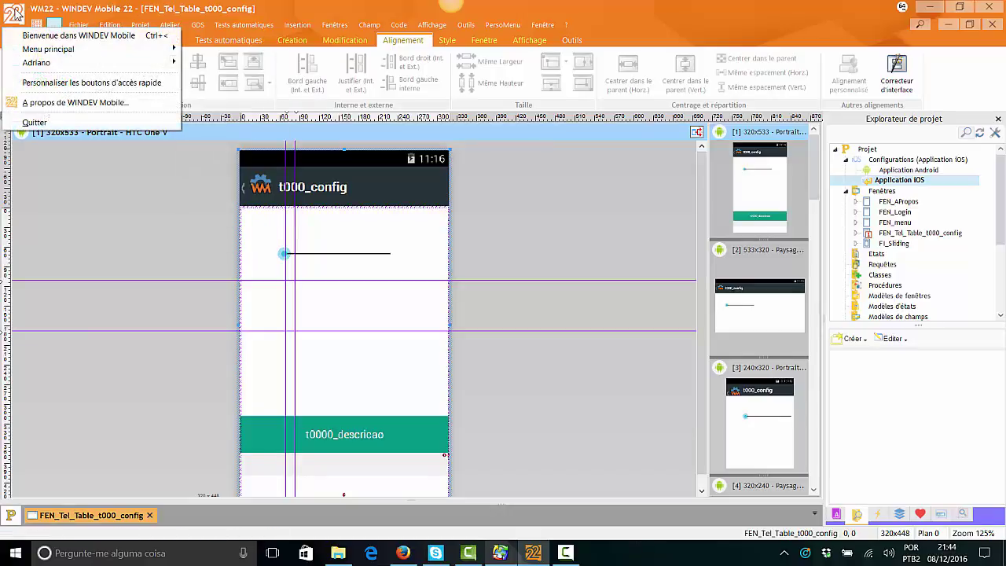
pyautogui.press('Escape')
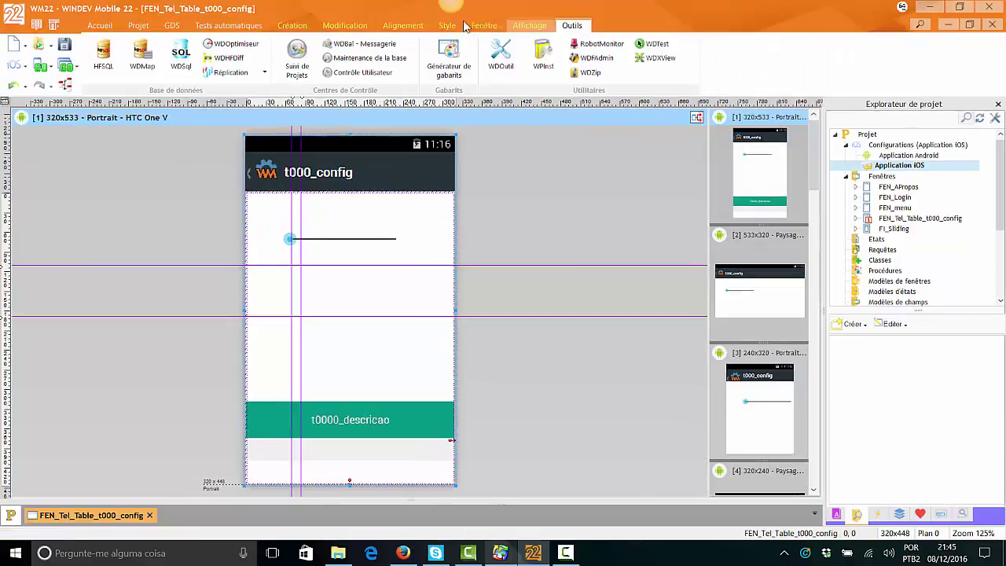
# Apply the Material Design Red template to the FEN_Tel_Table_t000_config window with the default application settings.
pyautogui.click(453, 27)
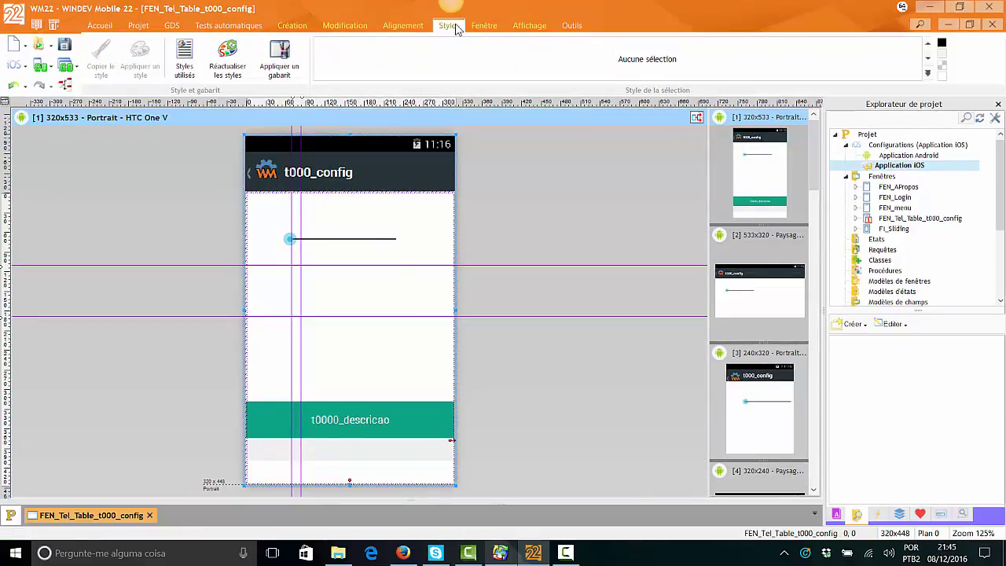
pyautogui.click(287, 71)
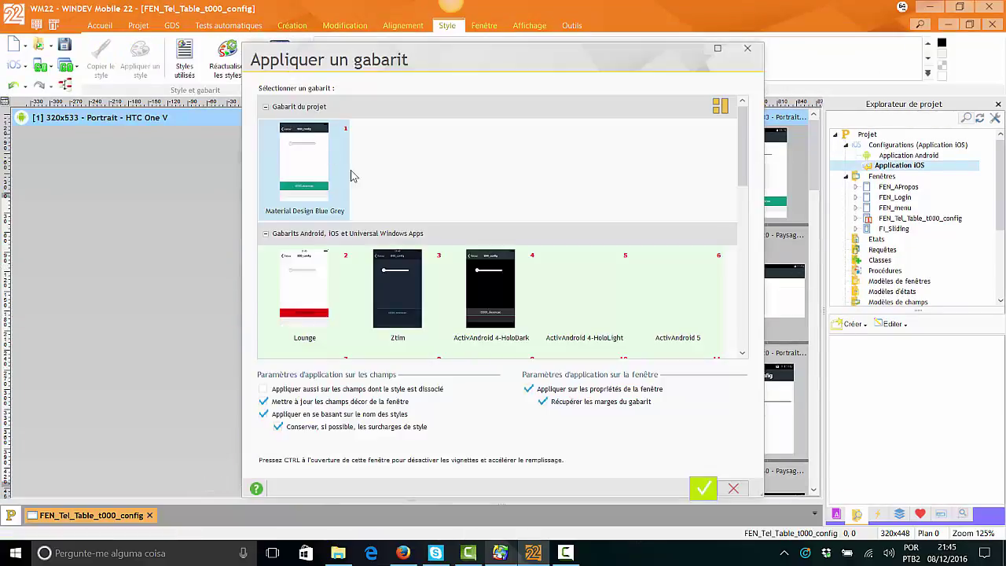
pyautogui.moveTo(738, 143); pyautogui.dragTo(745, 326)
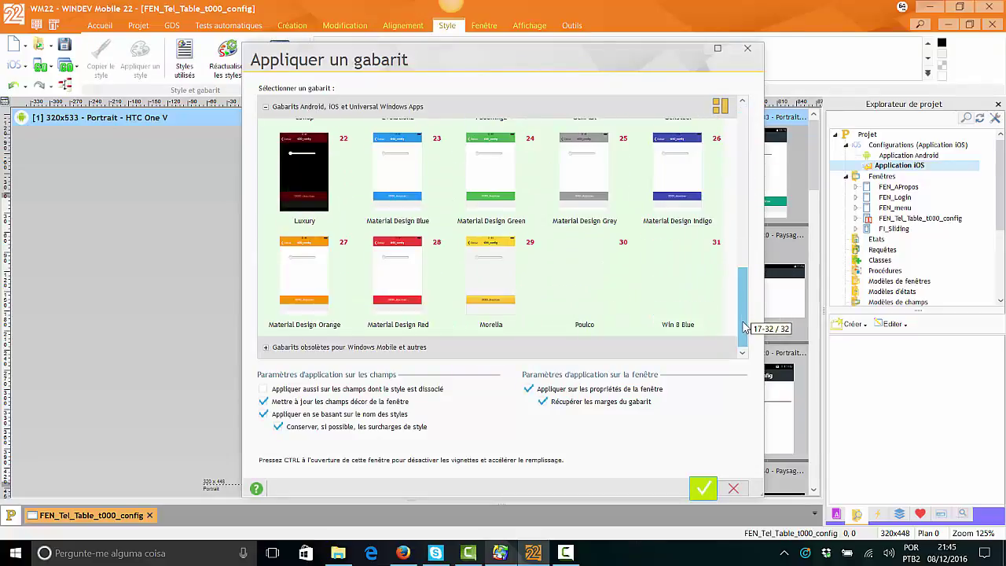
pyautogui.click(399, 269)
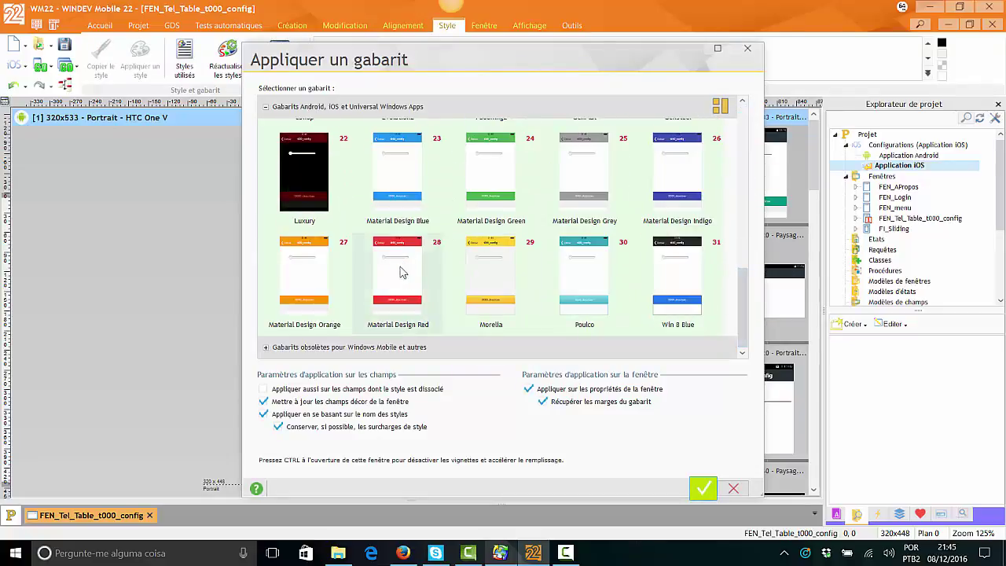
pyautogui.click(701, 488)
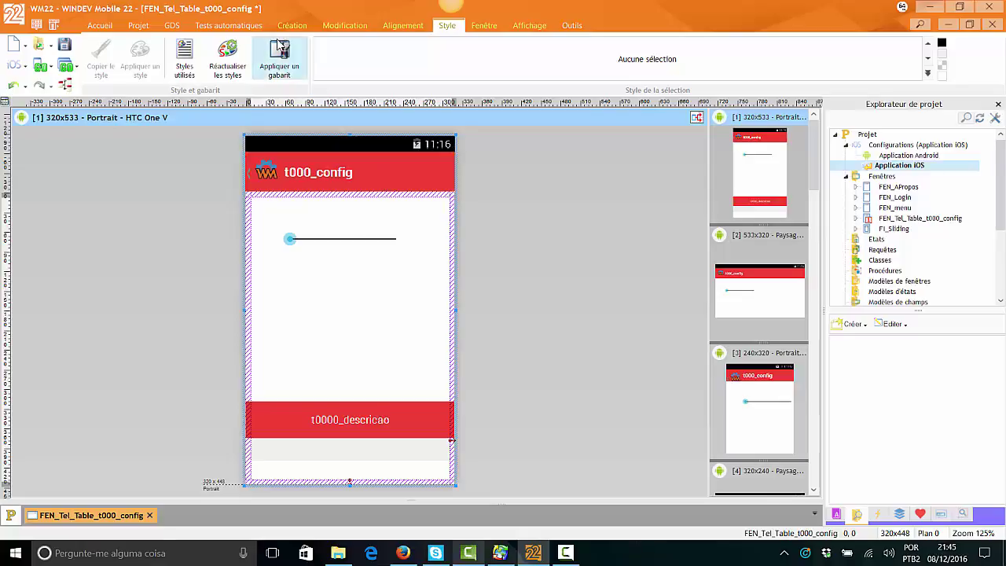
# Apply the ActivAndroid 5 template to the FEN_Tel_Table_t000_config window and refresh its styles.
pyautogui.click(279, 59)
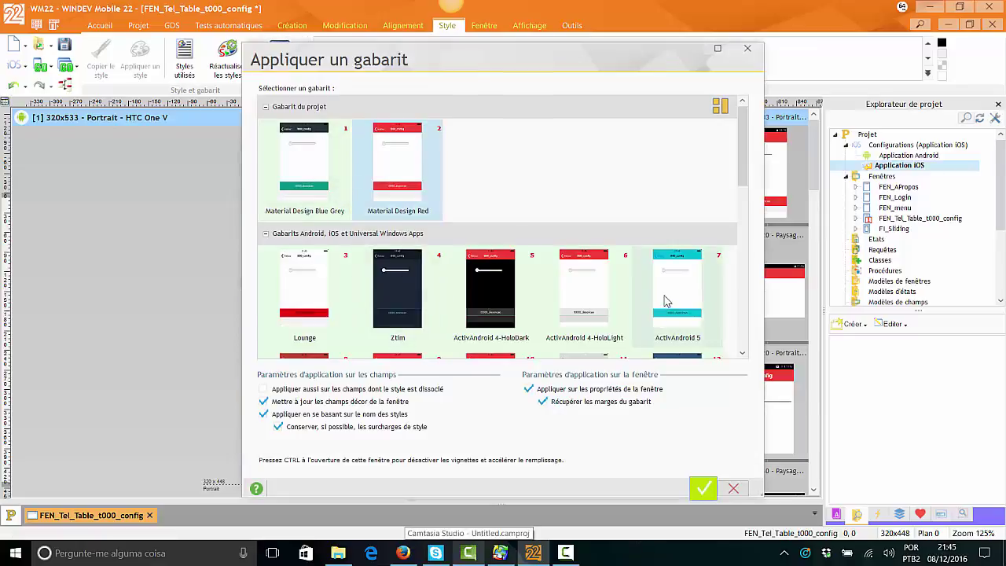
pyautogui.click(665, 291)
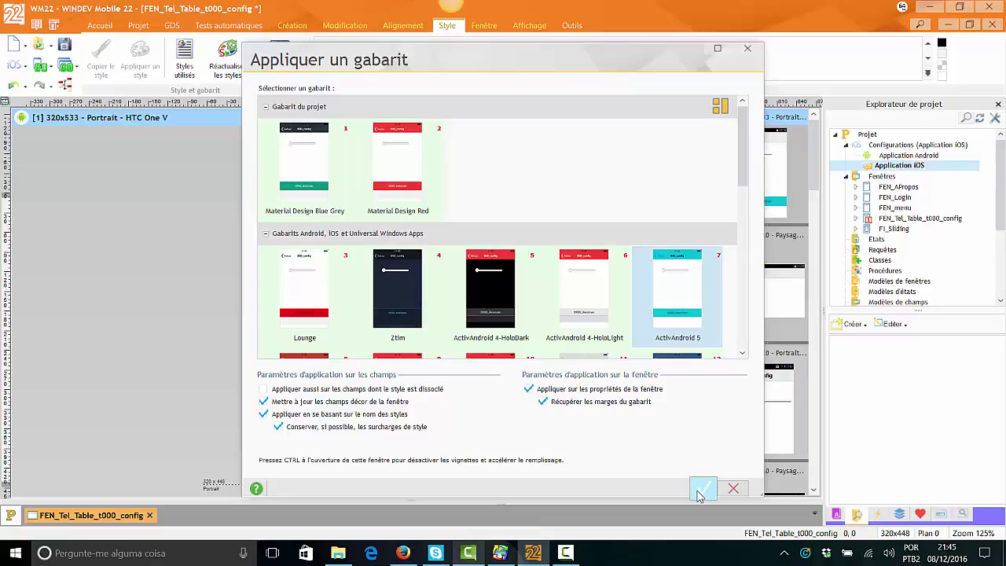
pyautogui.click(701, 490)
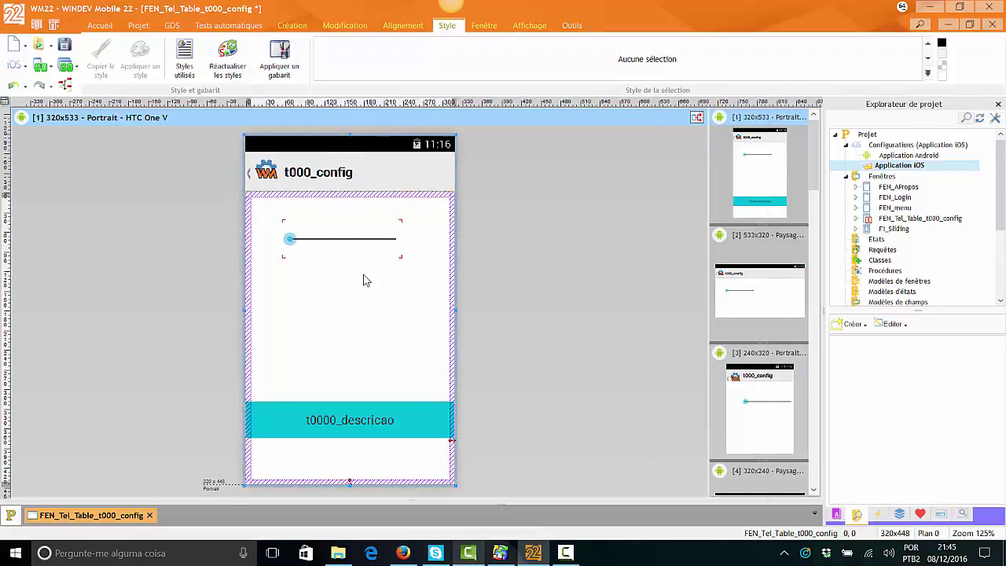
pyautogui.click(227, 63)
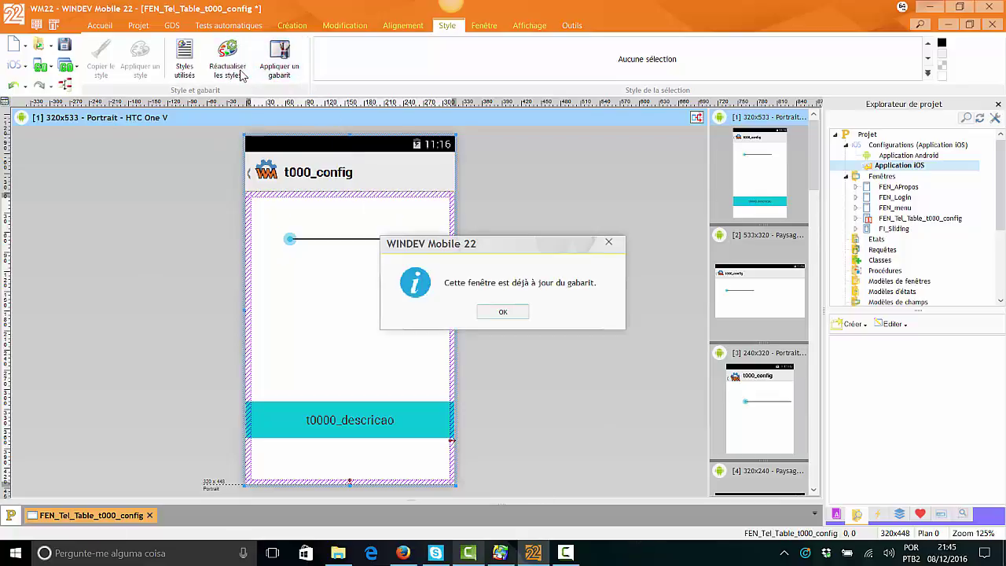
# Examine the styles used in the window and browse the style sheets offered for TABLE_t000_config, cancelling without a change.
pyautogui.click(481, 311)
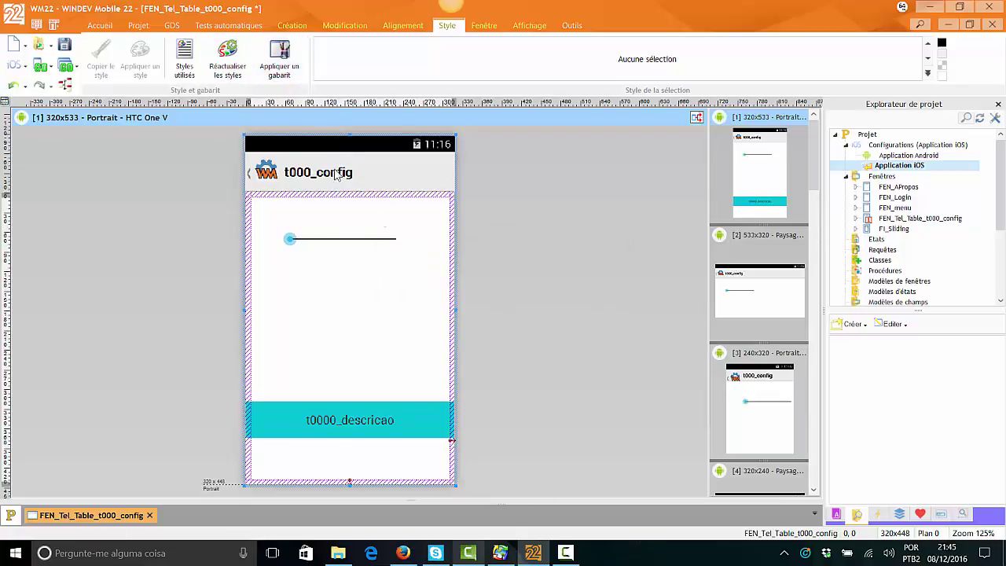
pyautogui.click(187, 72)
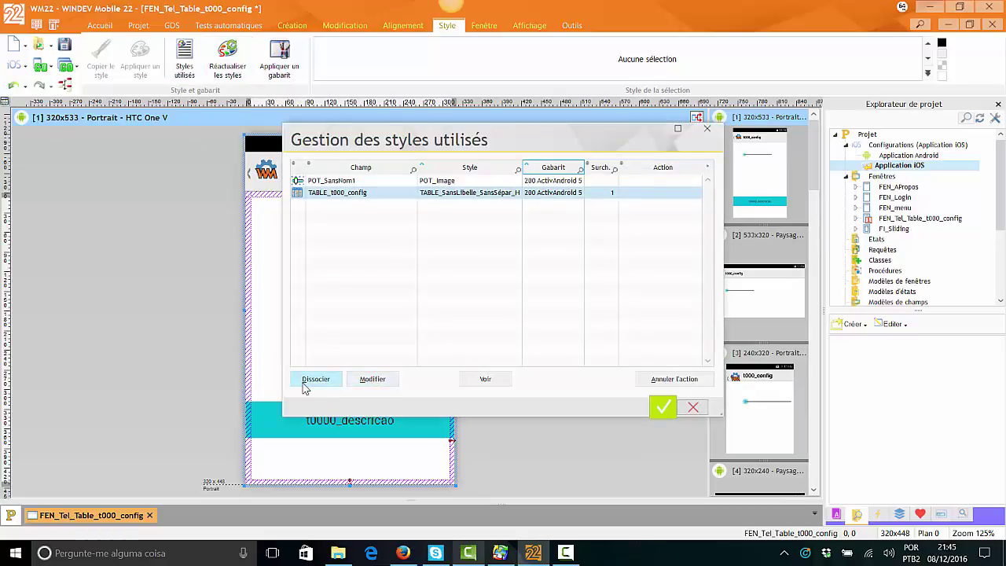
pyautogui.click(377, 385)
pyautogui.scroll(-5, 483, 269)
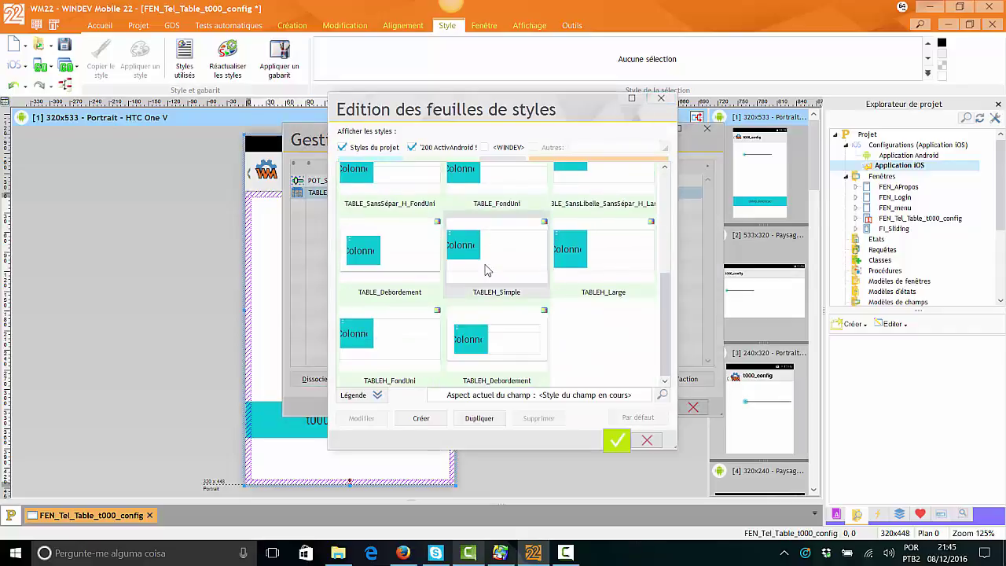
pyautogui.click(647, 438)
pyautogui.click(692, 407)
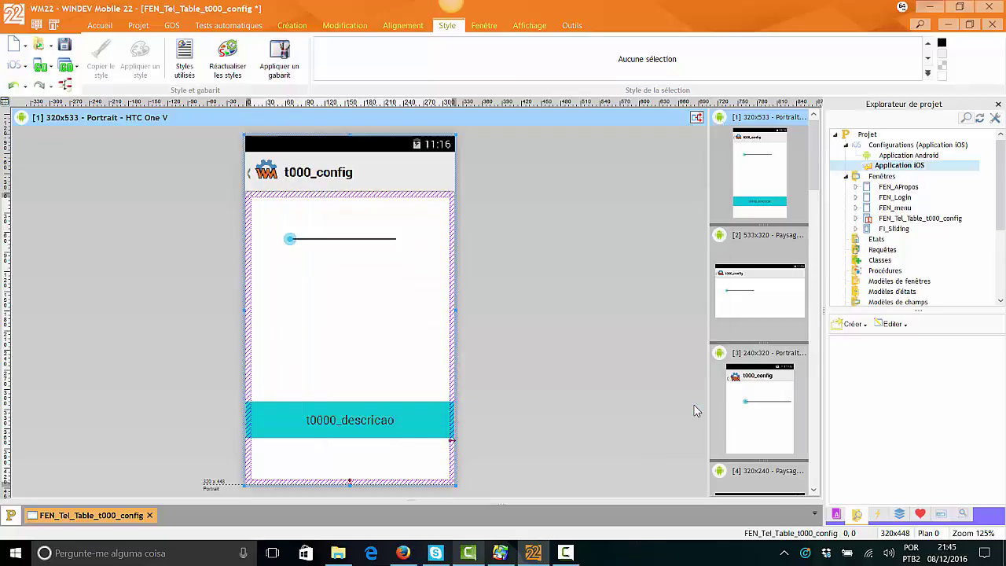
# Dismiss the new element selection and save the FEN_Tel_Table_t000_config window.
pyautogui.click(22, 47)
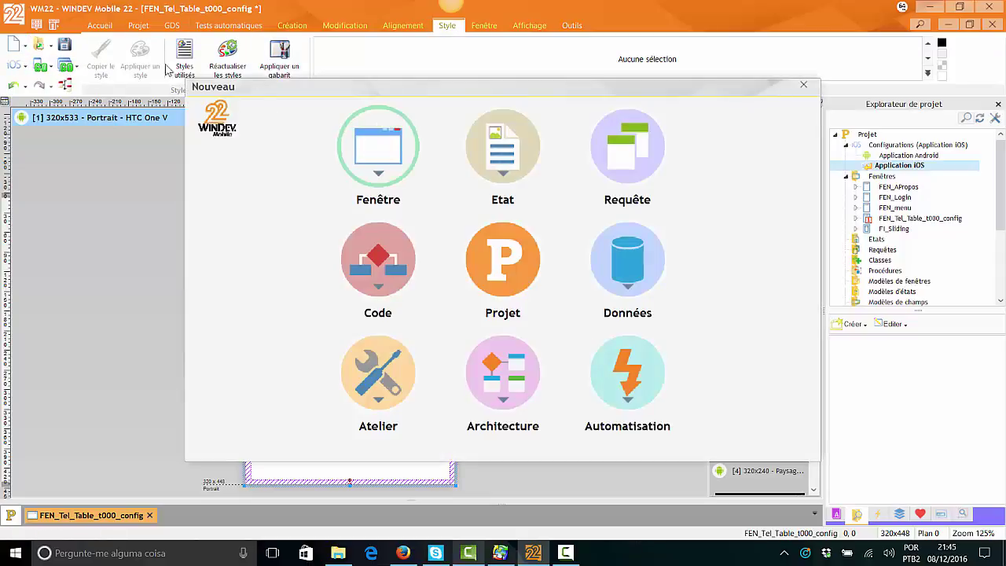
pyautogui.click(803, 84)
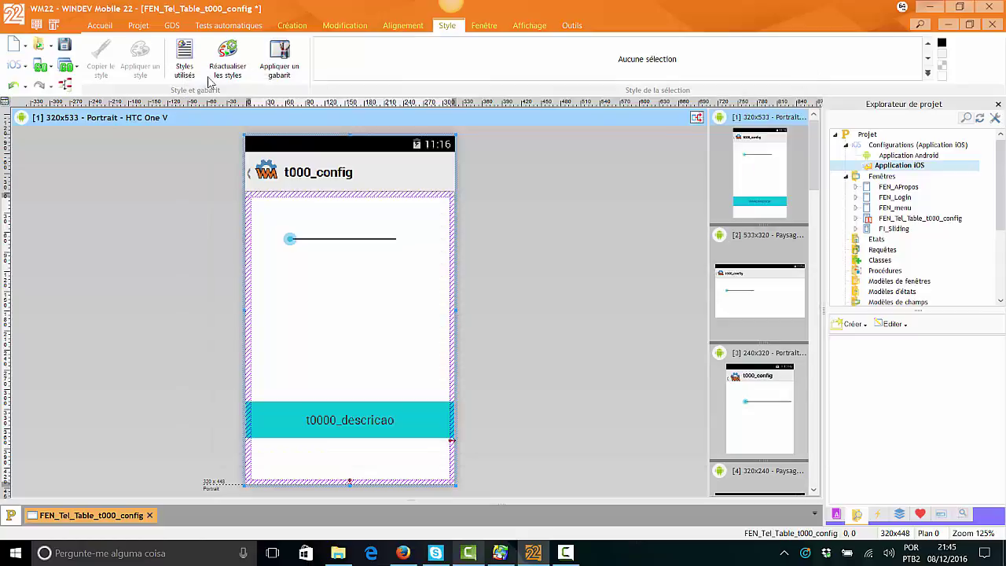
pyautogui.click(65, 47)
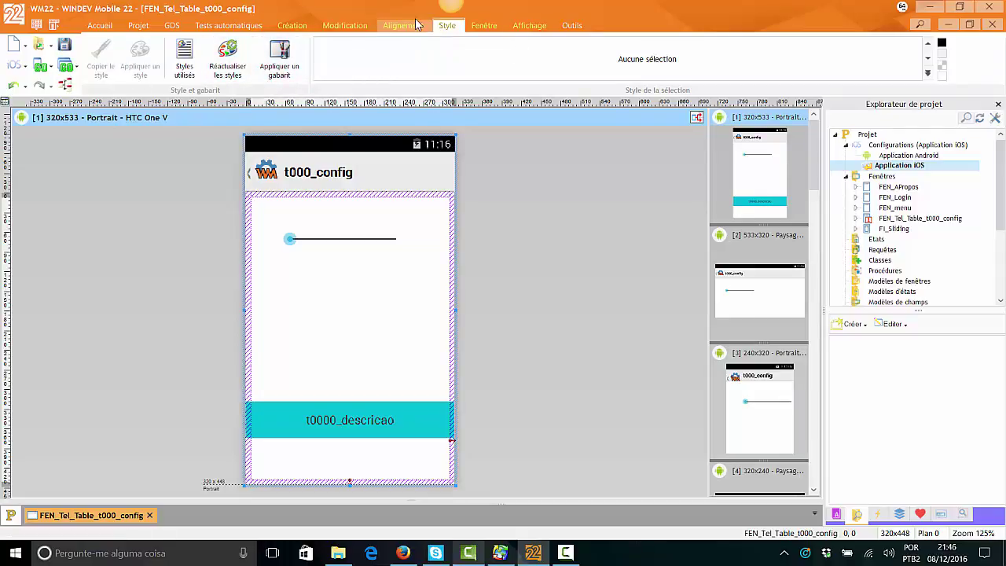
# Preview the FEN_Tel_Table_t000_config window across the Android, iPhone and iPad models in the device panel.
pyautogui.click(486, 27)
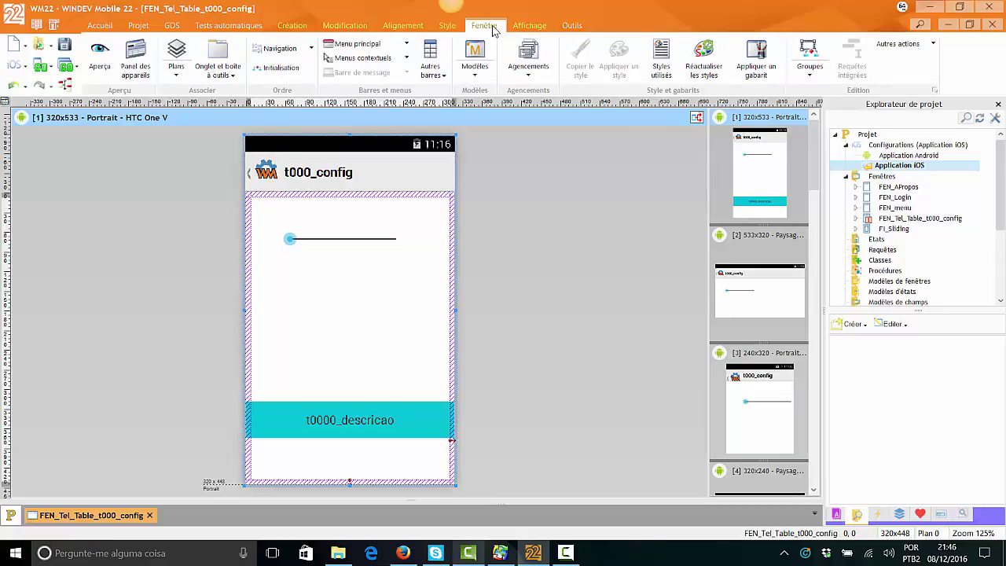
pyautogui.click(136, 59)
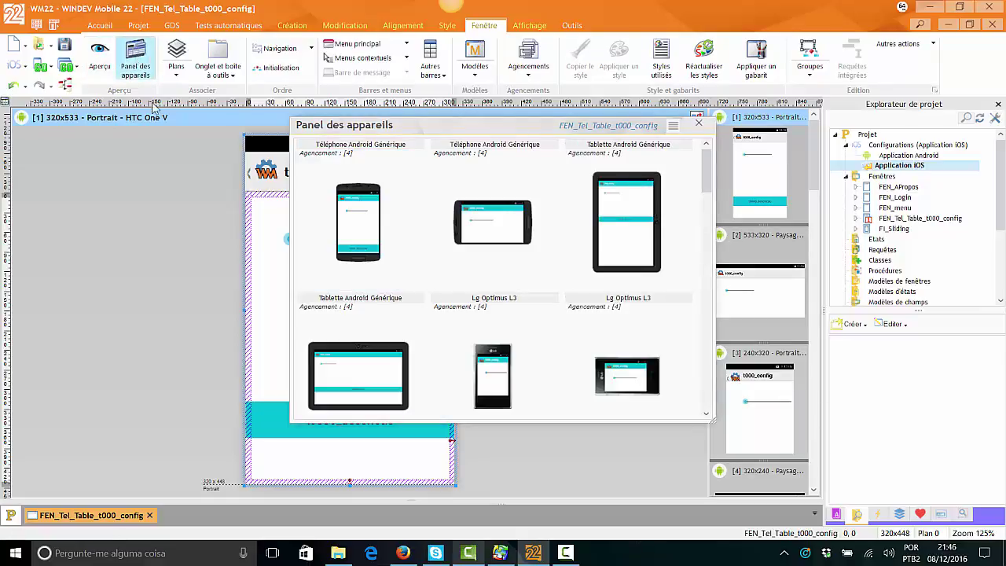
pyautogui.scroll(-3, 527, 304)
pyautogui.scroll(-5, 527, 304)
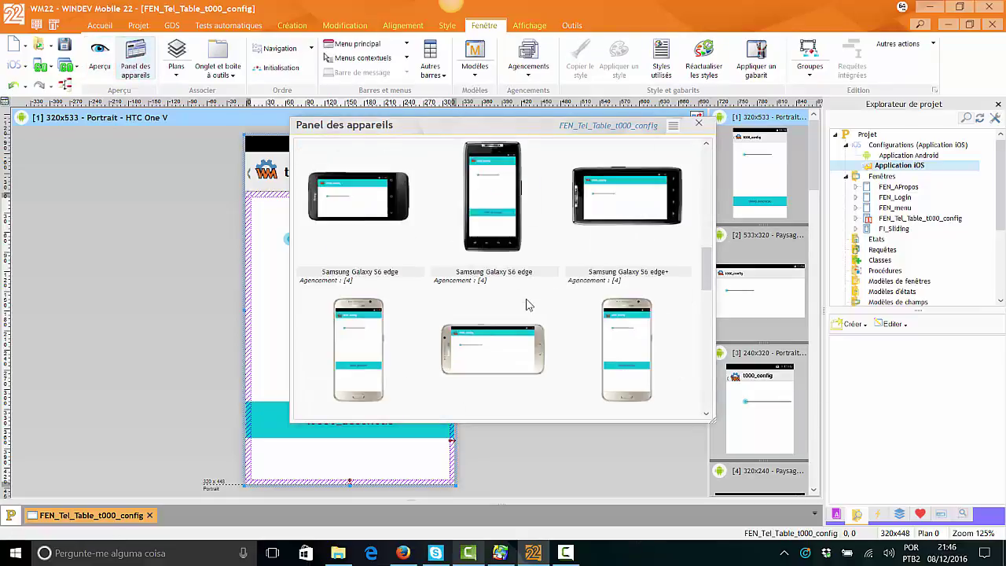
pyautogui.scroll(3, 528, 305)
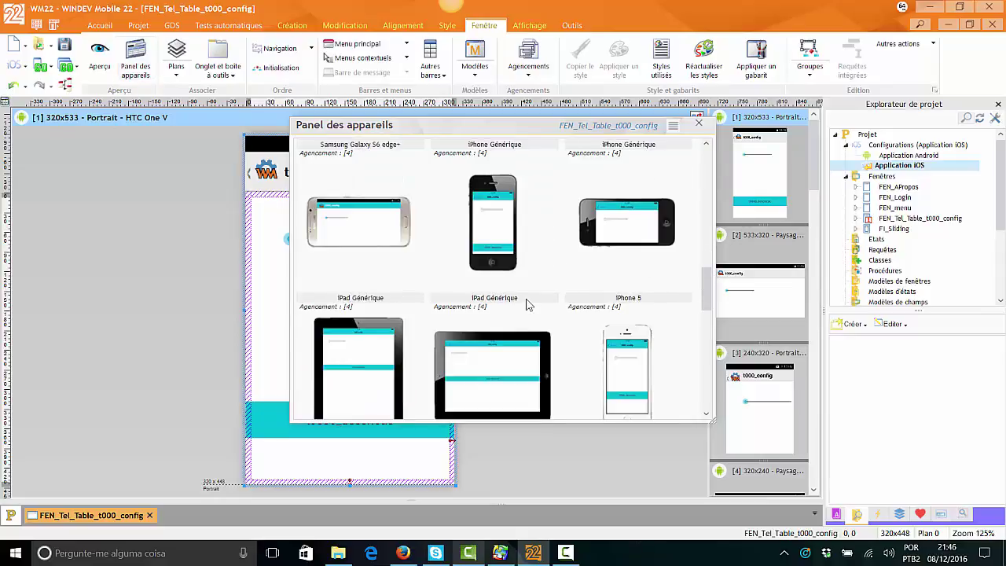
pyautogui.scroll(-5, 527, 305)
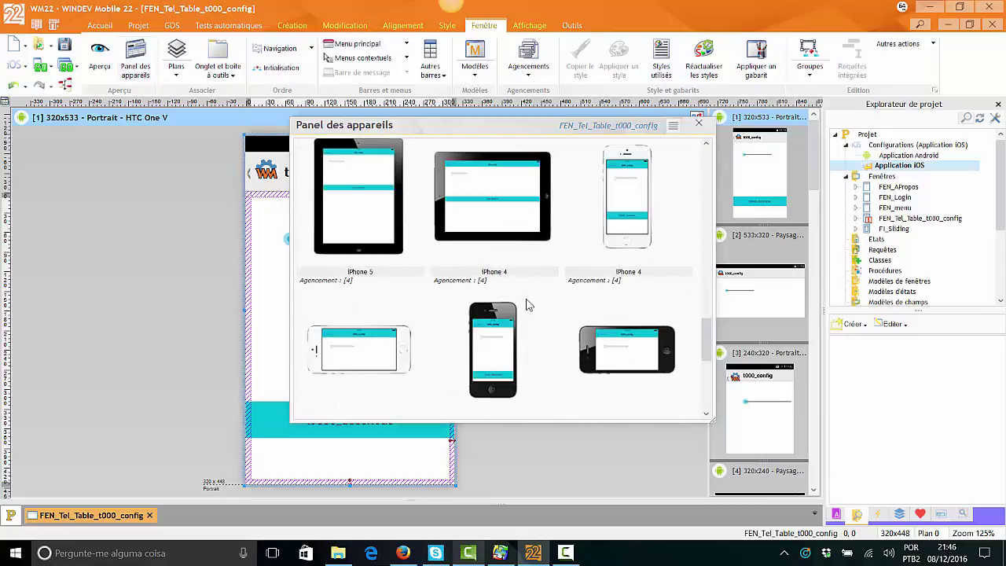
pyautogui.scroll(-2, 526, 304)
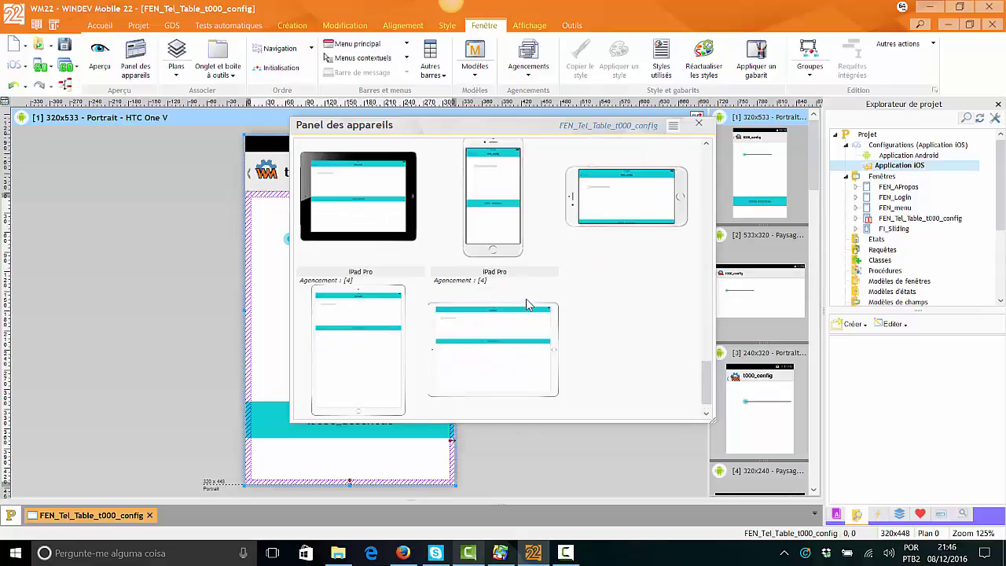
pyautogui.scroll(5, 526, 304)
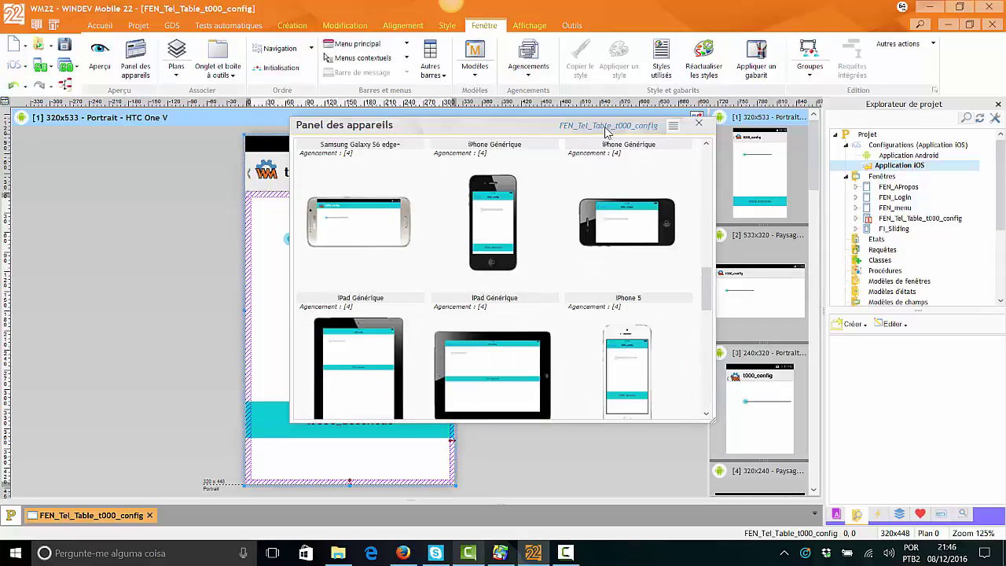
pyautogui.click(699, 124)
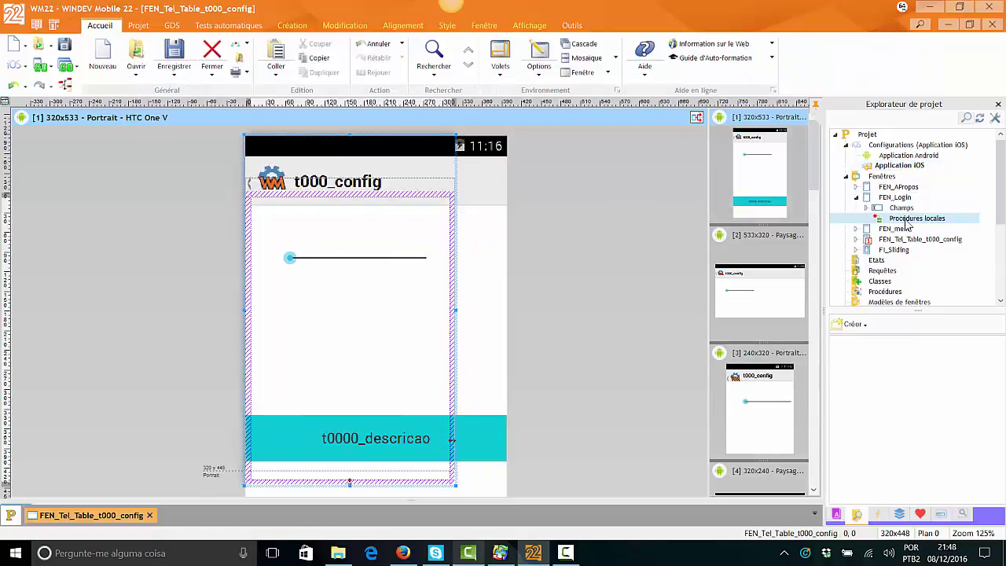
# Create a public local procedure named Nouvelle_Procédure in FEN_Login with a generated header comment.
pyautogui.rightClick(906, 225)
pyautogui.click(919, 230)
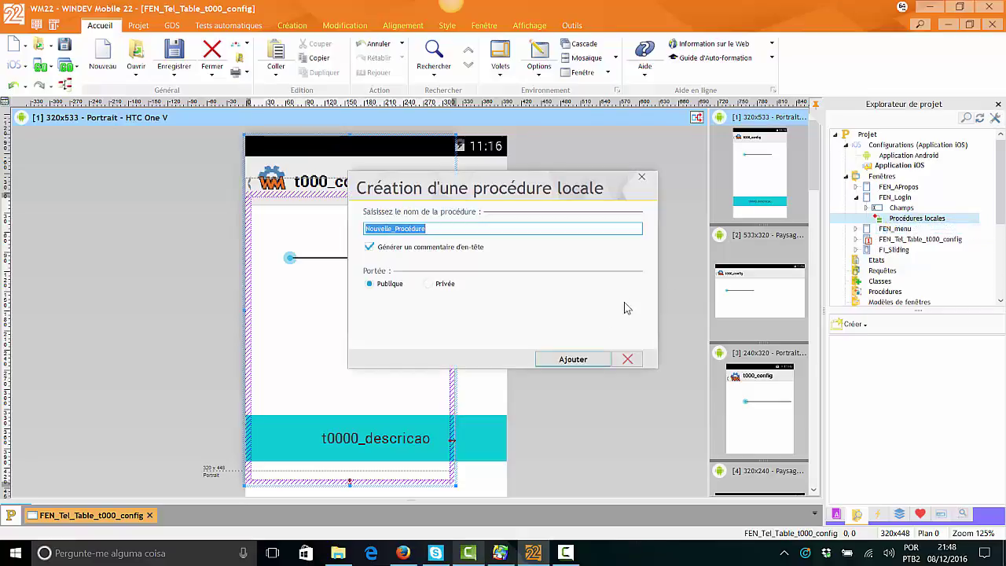
pyautogui.click(561, 364)
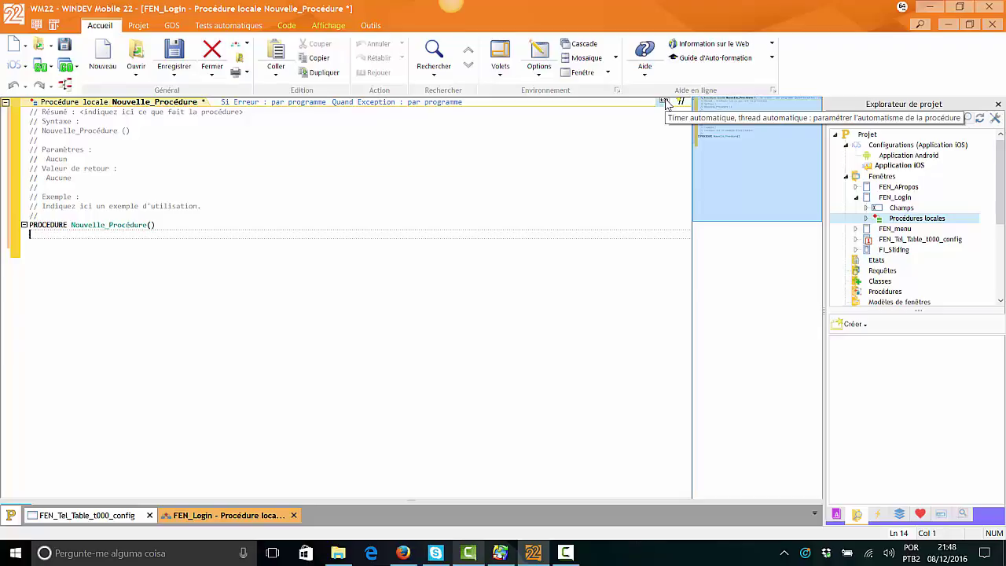
# Try the Timer and Thread automation types for Nouvelle_Procédure, setting the number of calls to infinite.
pyautogui.click(664, 102)
pyautogui.click(333, 180)
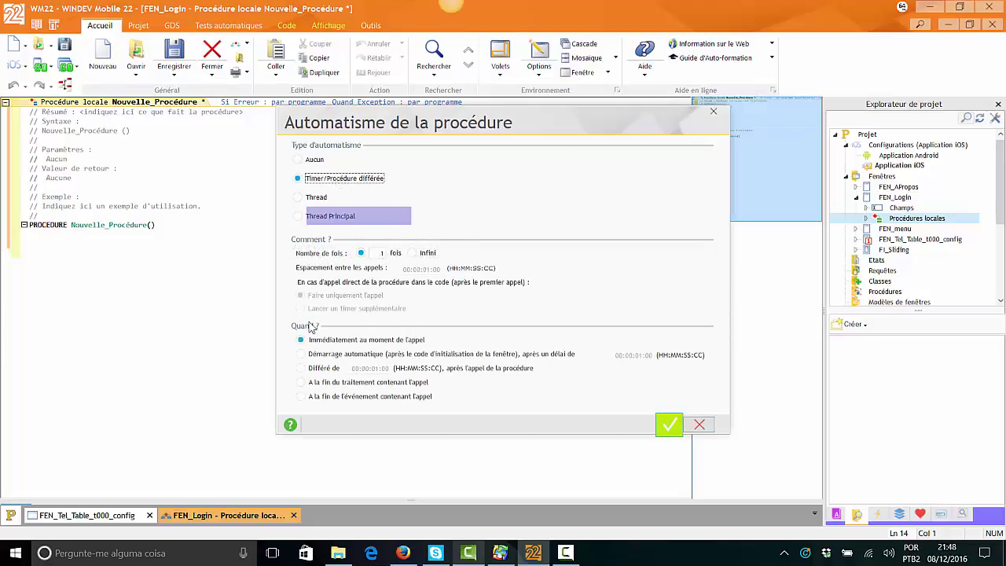
pyautogui.click(318, 198)
pyautogui.click(418, 252)
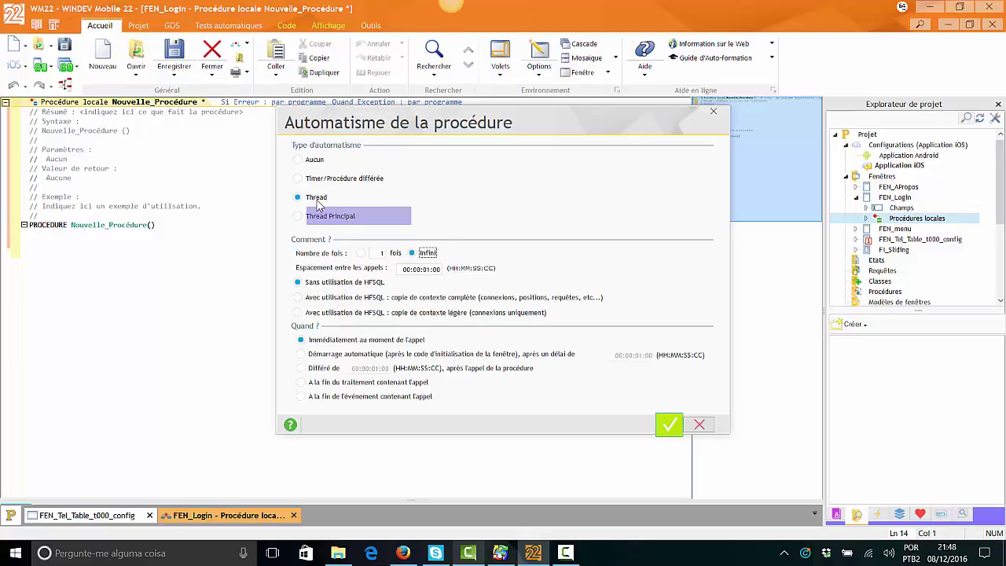
pyautogui.click(379, 253)
pyautogui.click(400, 267)
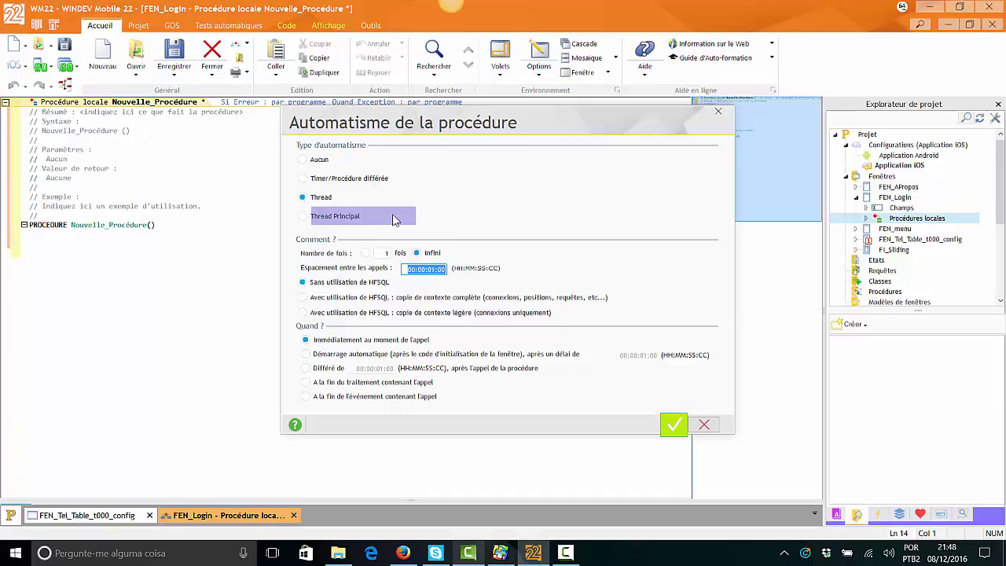
# Compare the Thread and Thread Principal automation options of Nouvelle_Procédure, closing the settings without applying them.
pyautogui.click(354, 223)
pyautogui.click(346, 222)
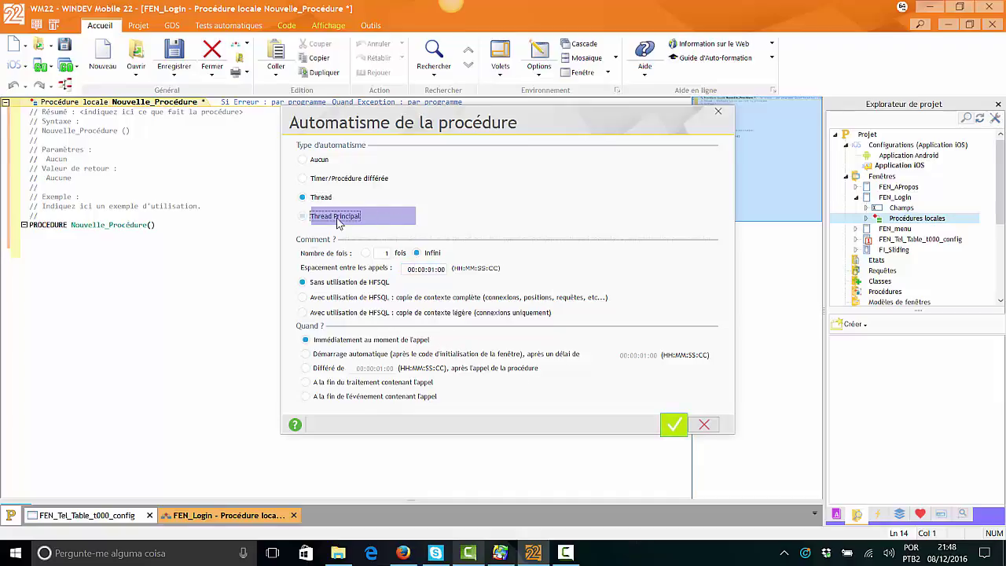
pyautogui.click(325, 199)
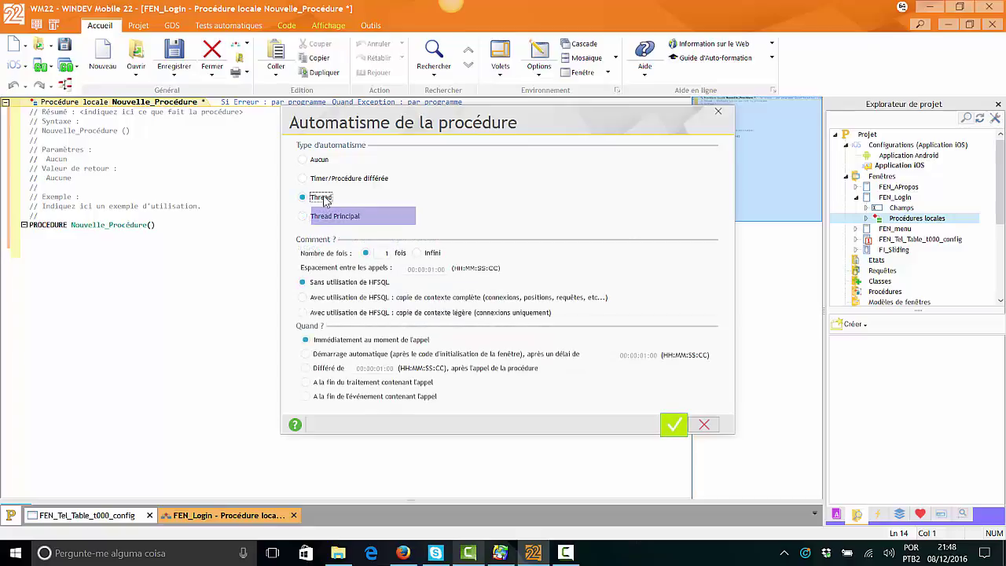
pyautogui.click(330, 218)
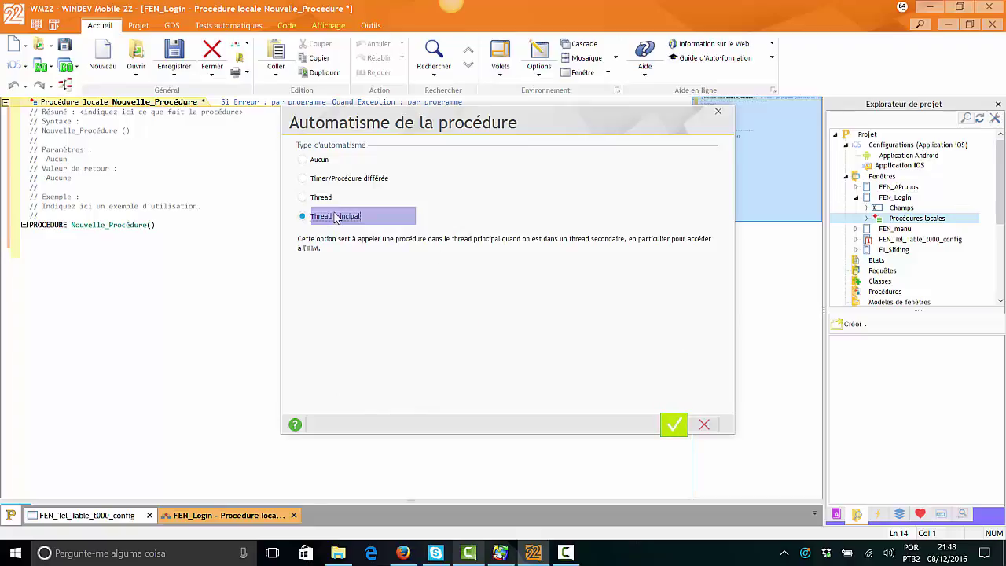
pyautogui.click(322, 198)
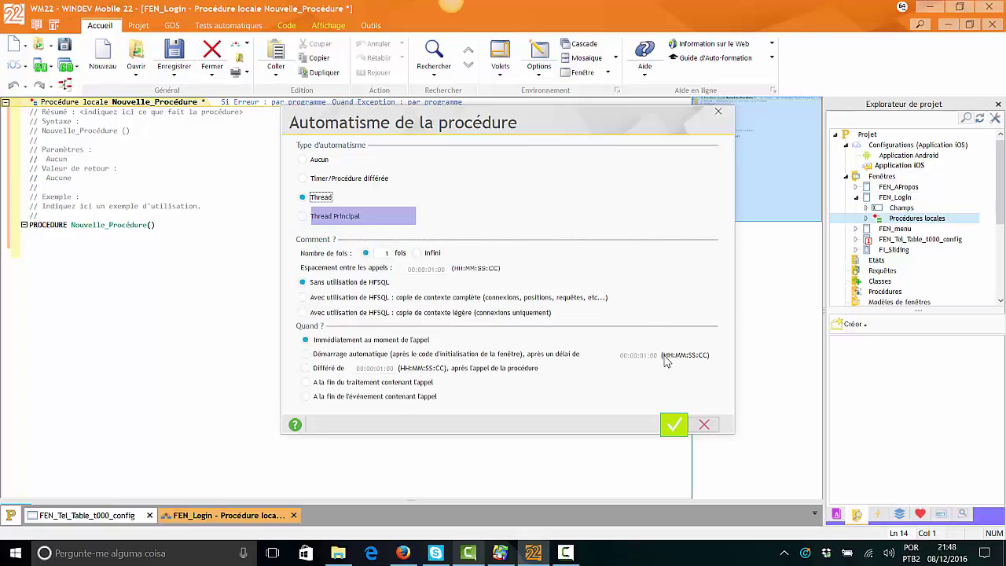
pyautogui.click(703, 424)
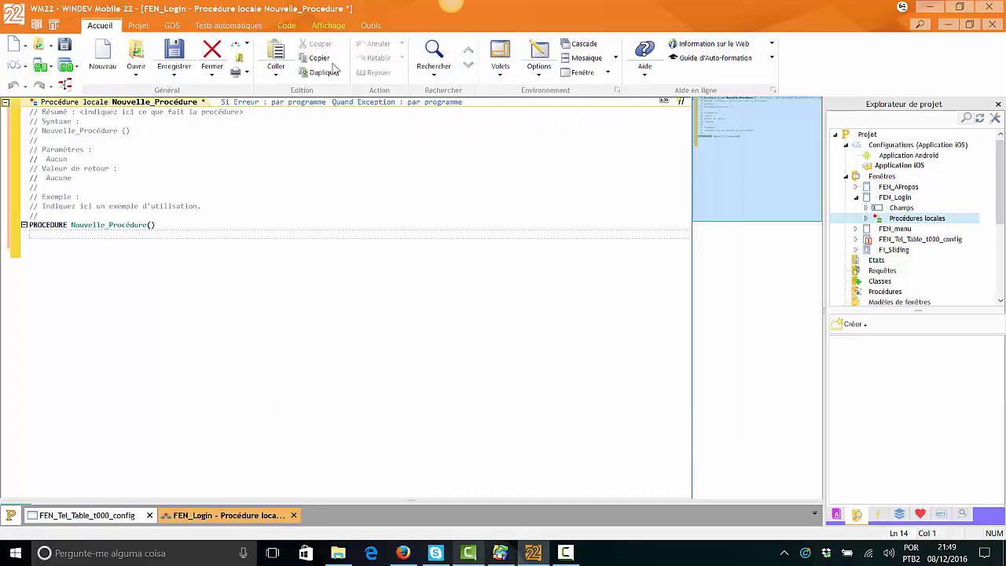
pyautogui.click(664, 103)
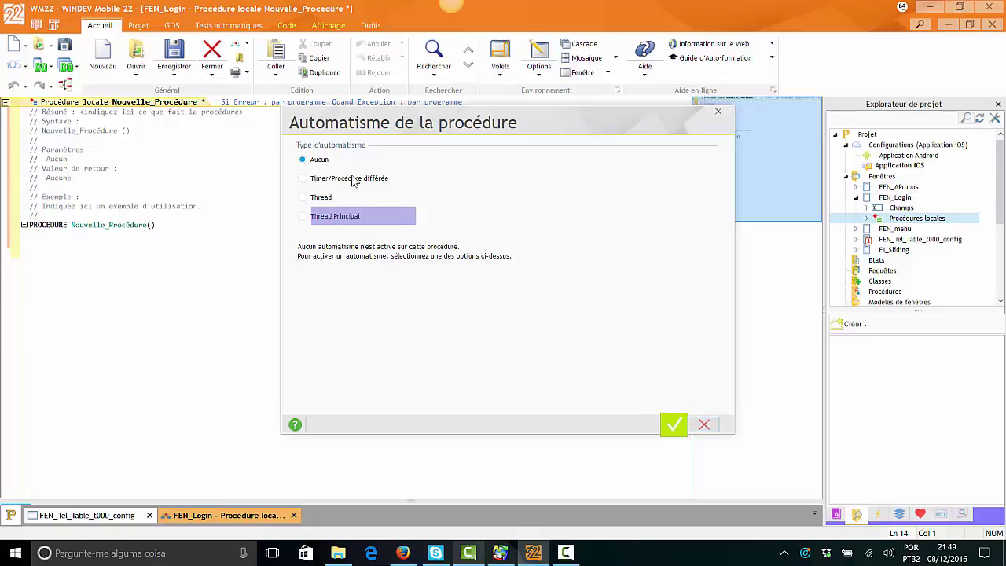
pyautogui.click(703, 424)
pyautogui.press('Return')
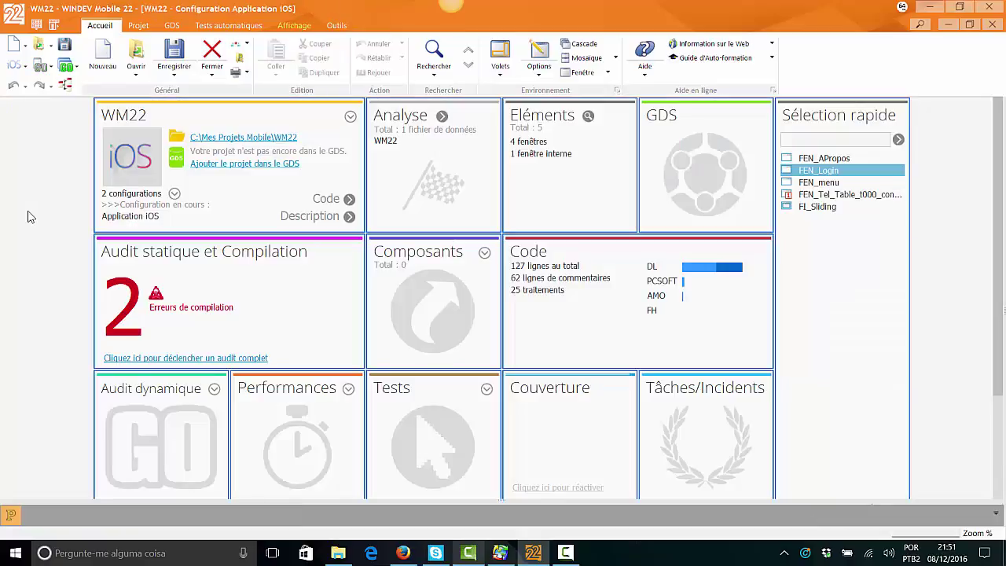
# Turn off the project dashboard's modification mode and enable it again.
pyautogui.rightClick(30, 212)
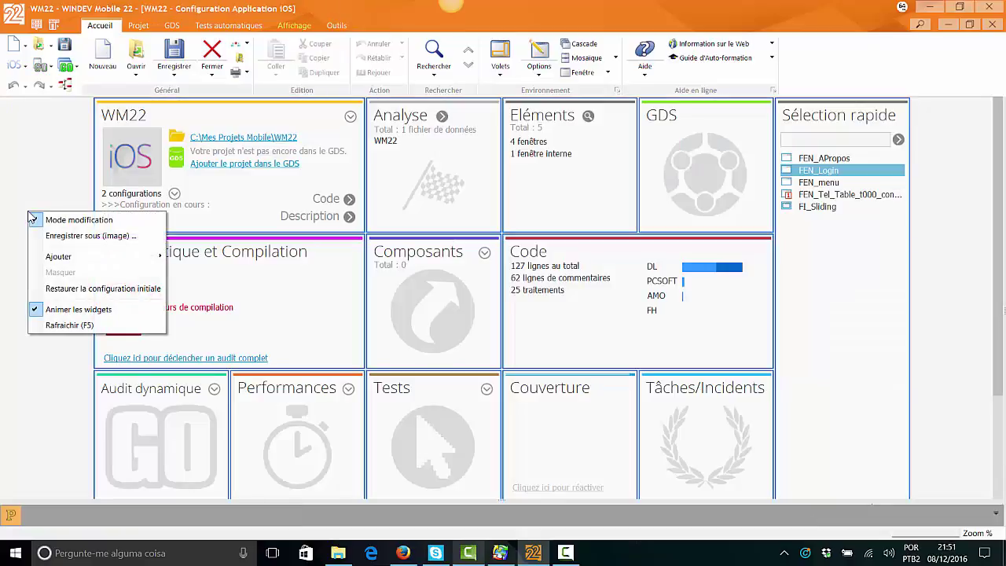
pyautogui.click(68, 227)
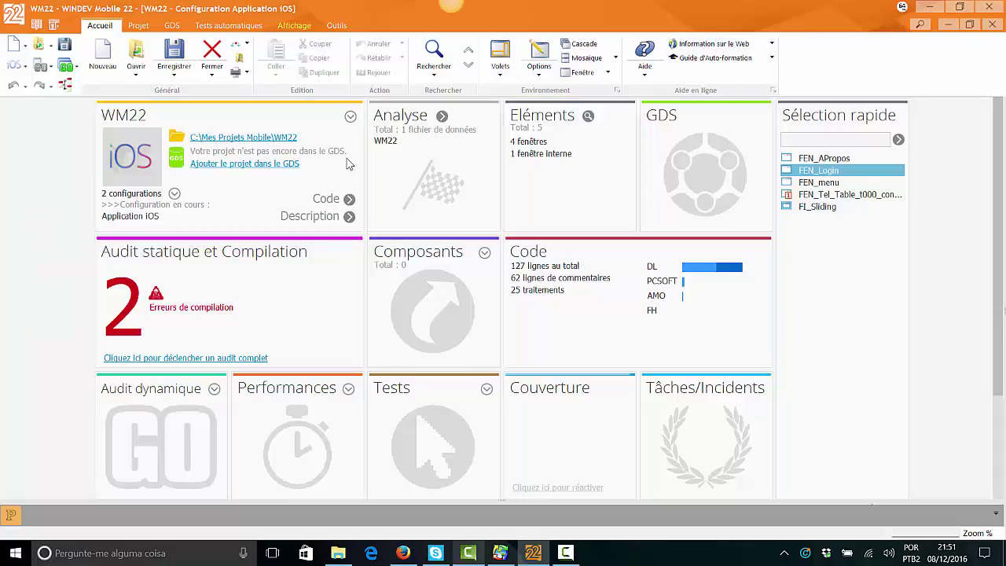
pyautogui.rightClick(61, 191)
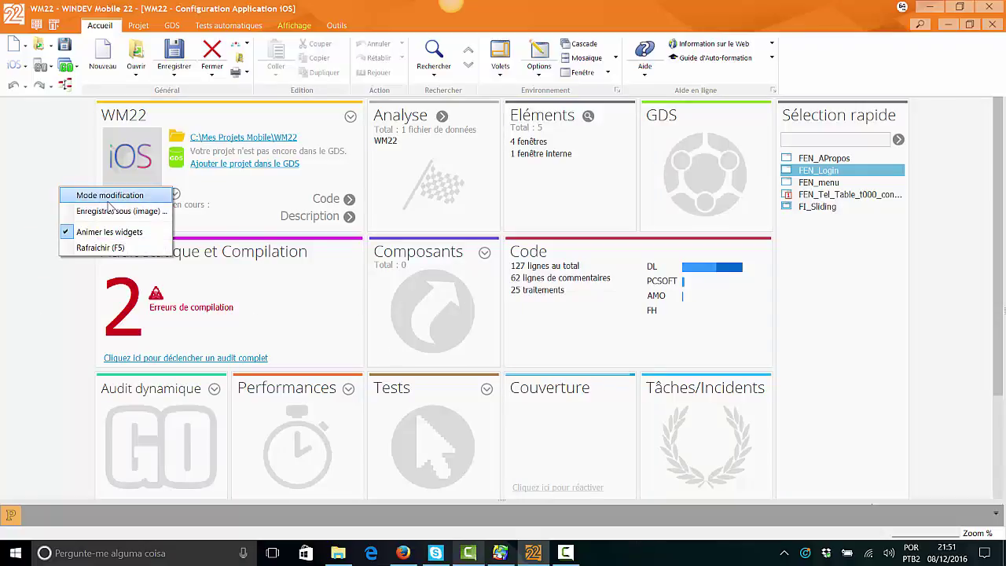
pyautogui.click(112, 201)
# Rearrange the dashboard by placing Audit statique et Compilation below Audit dynamique and moving Sélection rapide to the first column and back to the last.
pyautogui.moveTo(197, 195); pyautogui.dragTo(171, 230)
pyautogui.moveTo(215, 281); pyautogui.dragTo(209, 433)
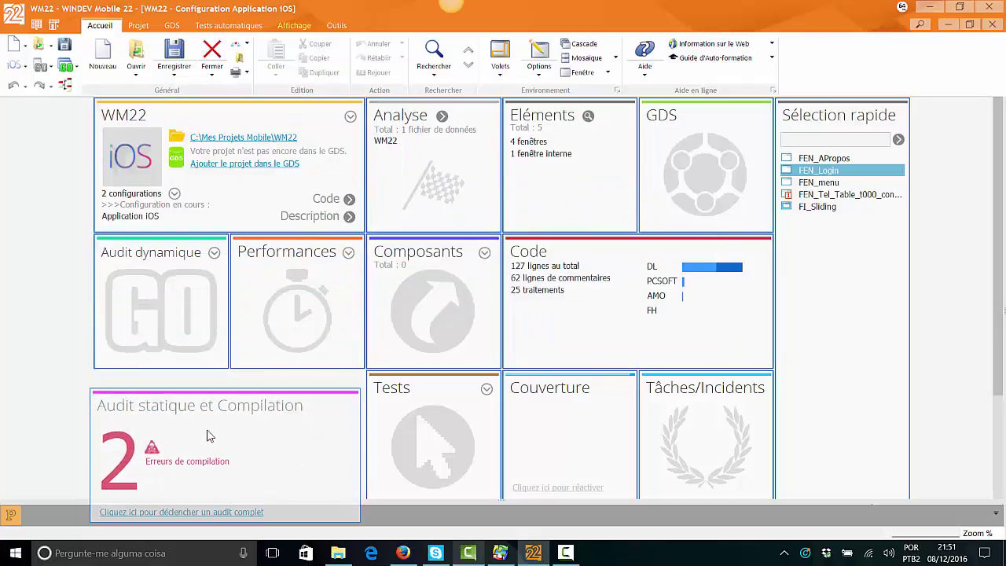
pyautogui.moveTo(833, 286); pyautogui.dragTo(80, 294)
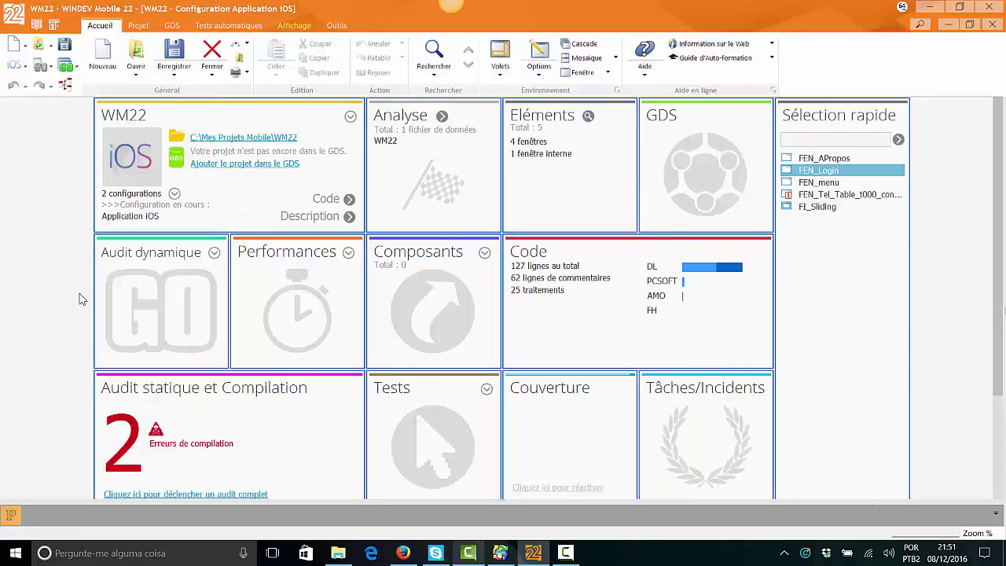
pyautogui.moveTo(823, 264); pyautogui.dragTo(139, 268)
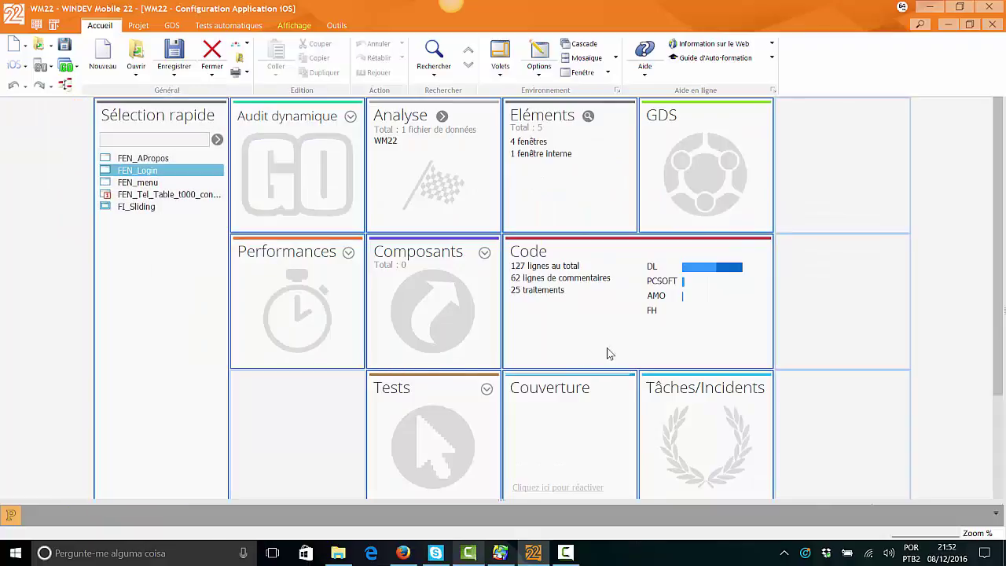
pyautogui.moveTo(180, 345); pyautogui.dragTo(860, 350)
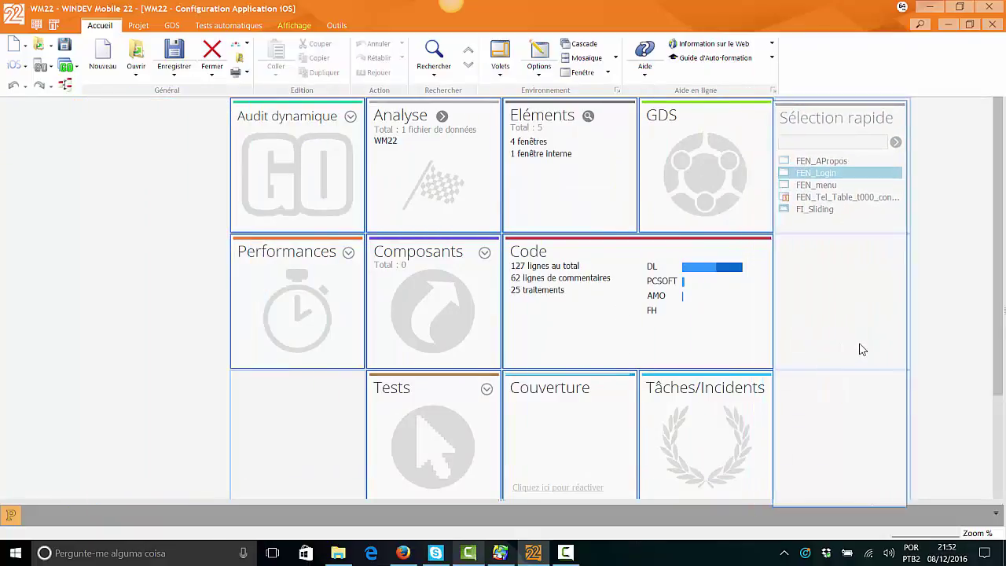
# Add the Documents and Traduction widgets to the first column of the project dashboard.
pyautogui.rightClick(172, 173)
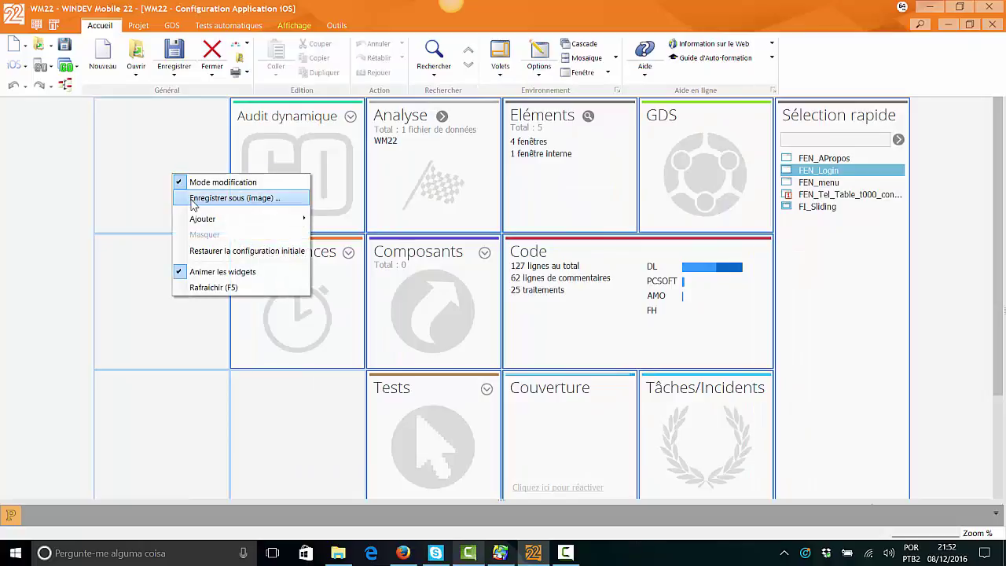
pyautogui.moveTo(198, 220)
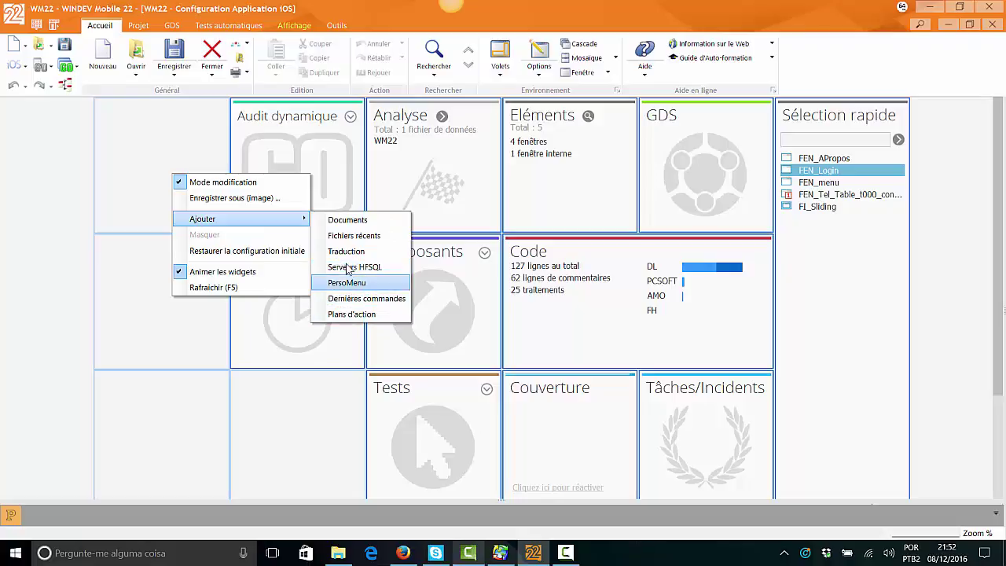
pyautogui.click(348, 220)
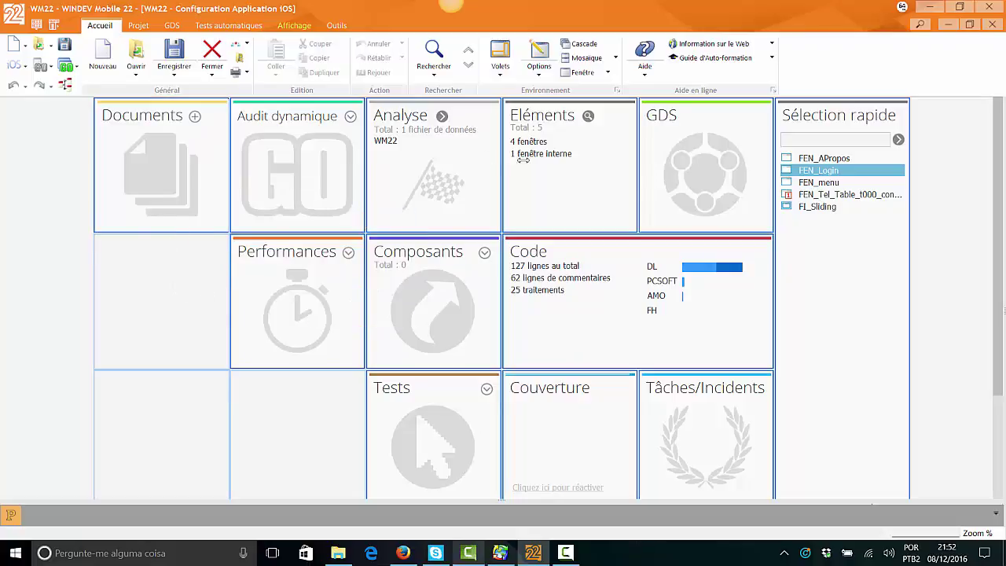
pyautogui.rightClick(144, 259)
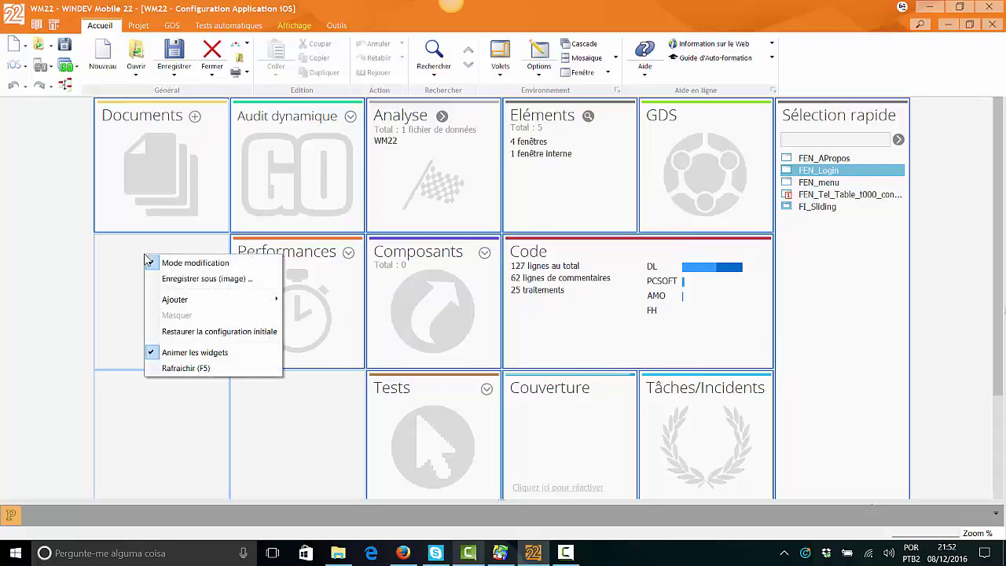
pyautogui.moveTo(226, 305)
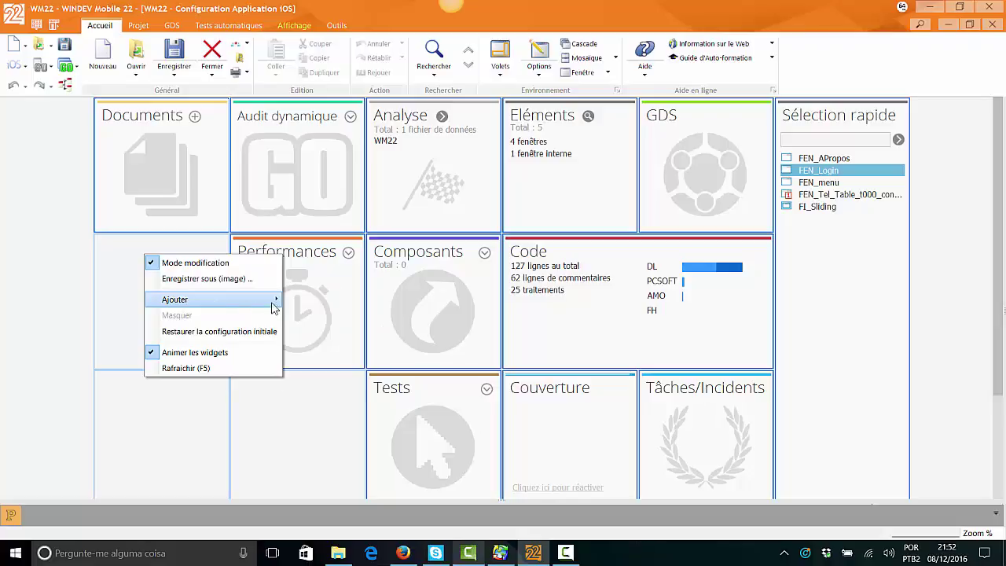
pyautogui.moveTo(263, 305)
pyautogui.click(325, 319)
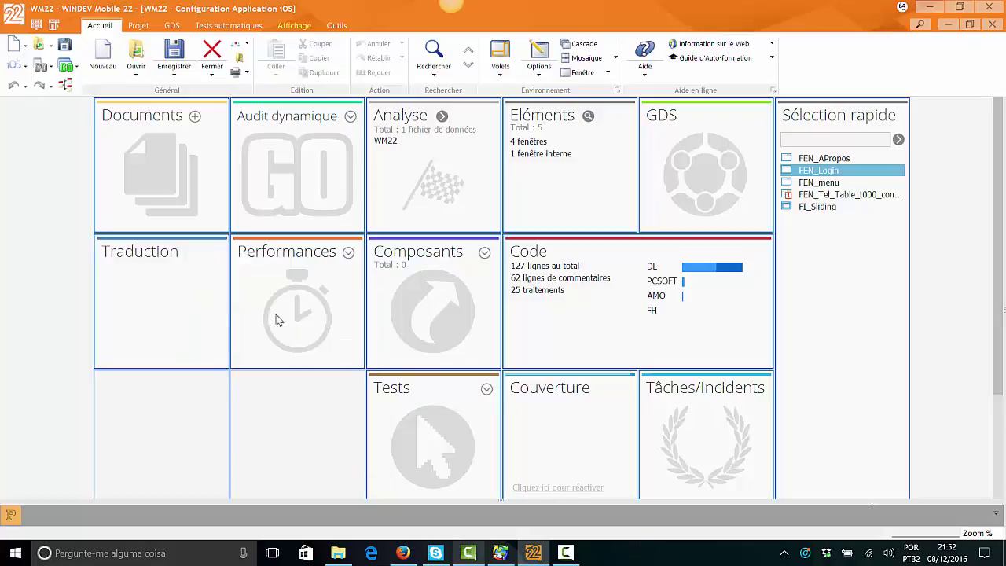
# Add the Dernières commandes widget below Traduction, and add the Plans d'action widget to the dashboard.
pyautogui.rightClick(187, 382)
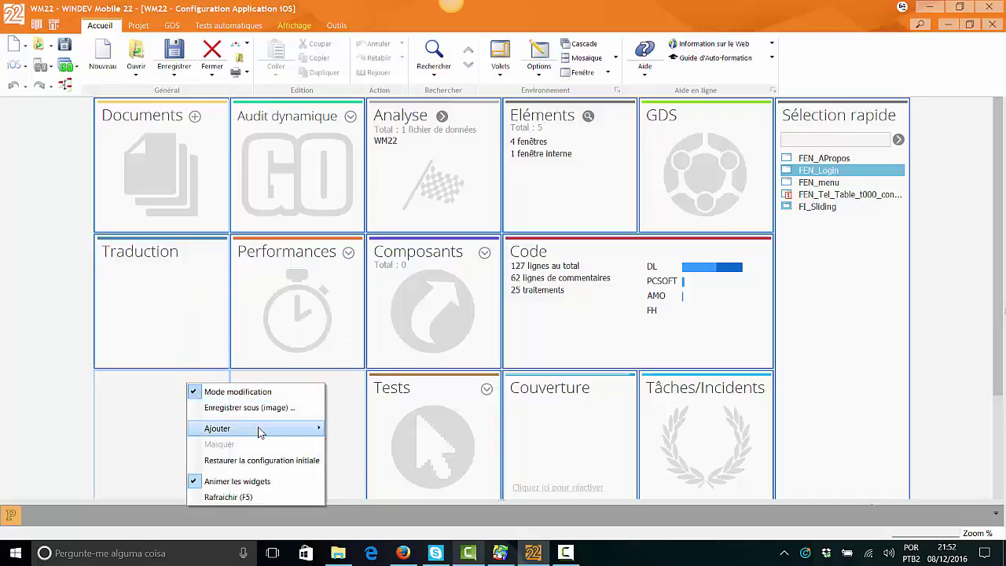
pyautogui.moveTo(260, 429)
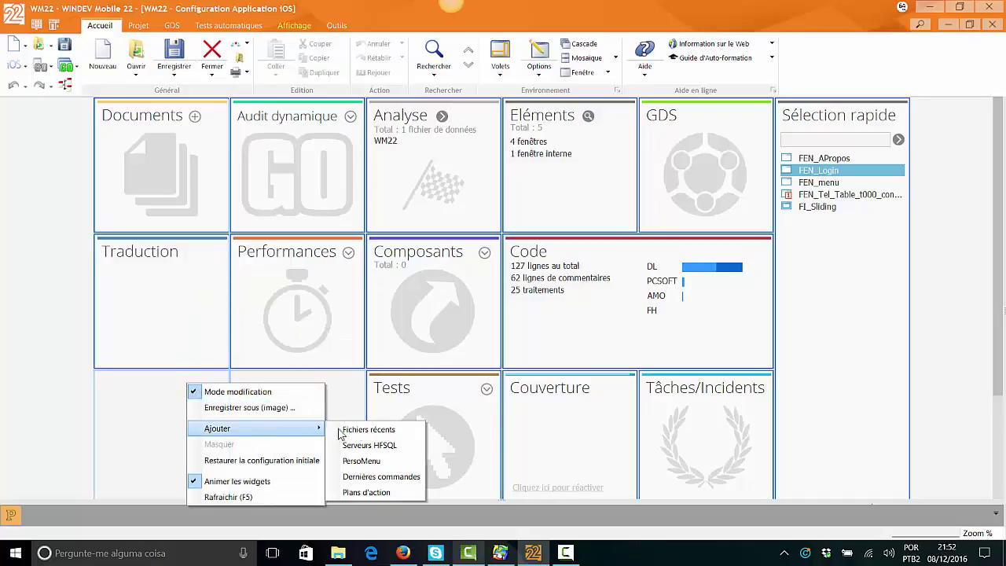
pyautogui.click(381, 477)
pyautogui.rightClick(306, 392)
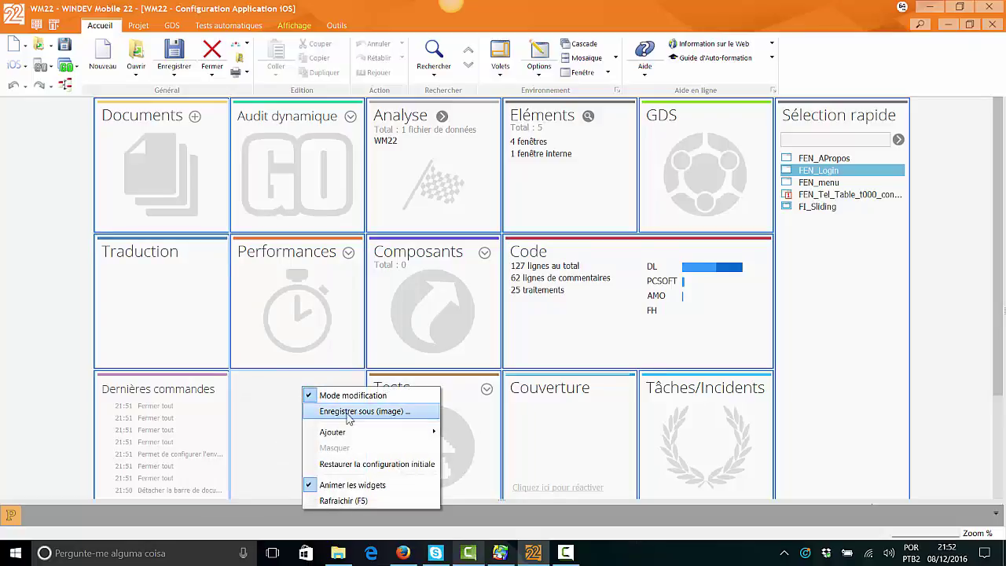
pyautogui.moveTo(423, 435)
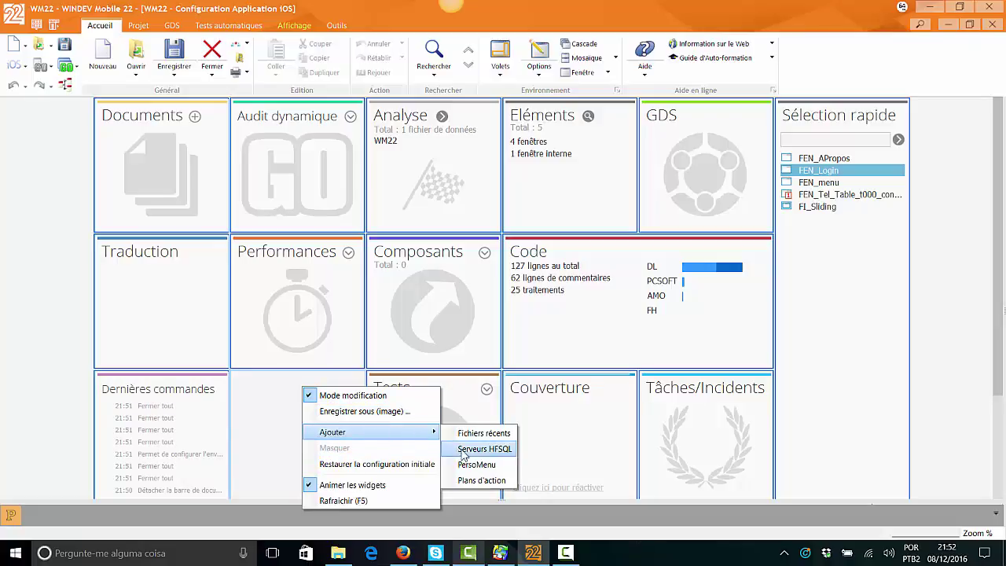
pyautogui.click(479, 480)
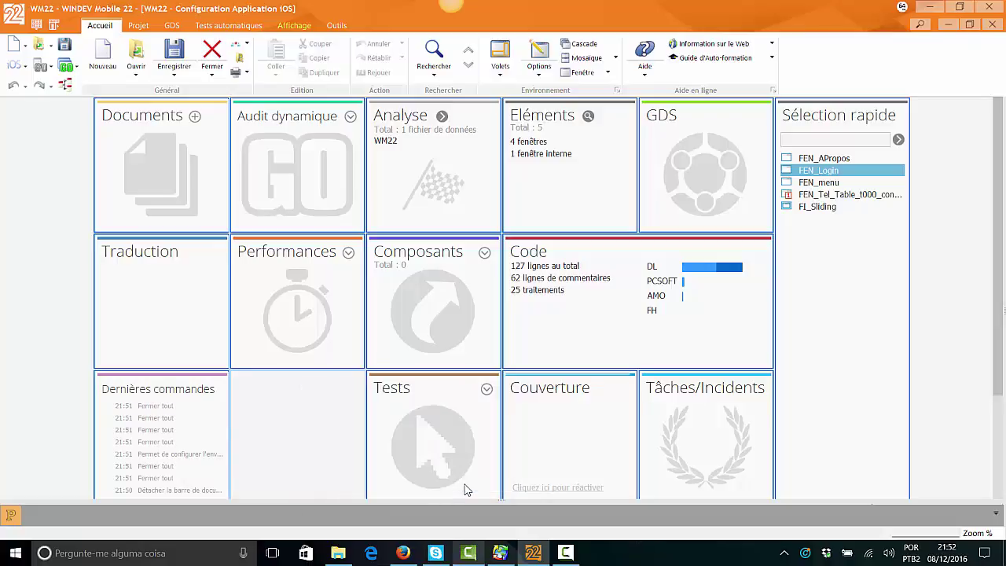
# Move Dernières commandes into the empty cell beside Tests and add the Fichiers récents widget below Traduction.
pyautogui.moveTo(206, 404); pyautogui.dragTo(355, 404)
pyautogui.rightClick(193, 403)
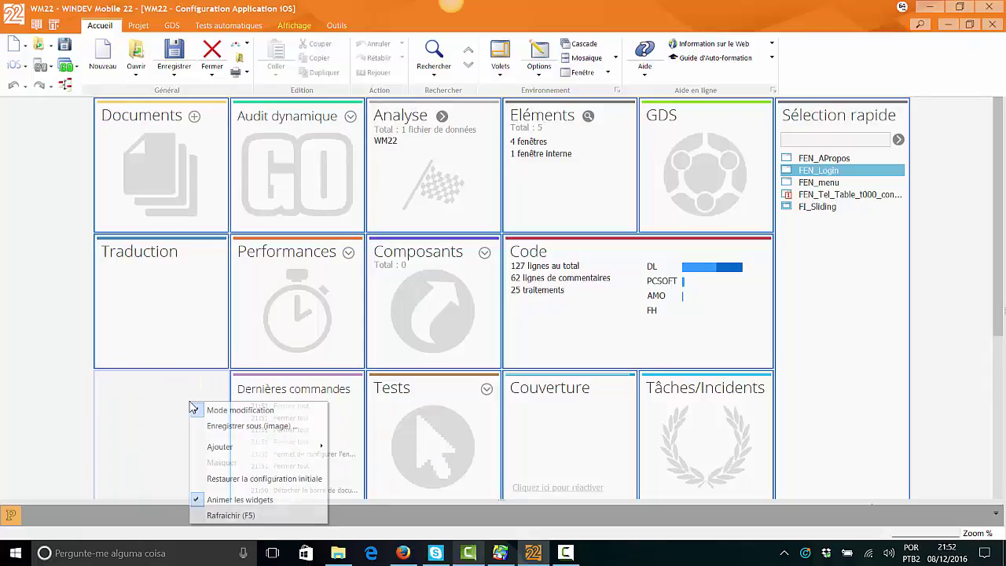
pyautogui.moveTo(283, 447)
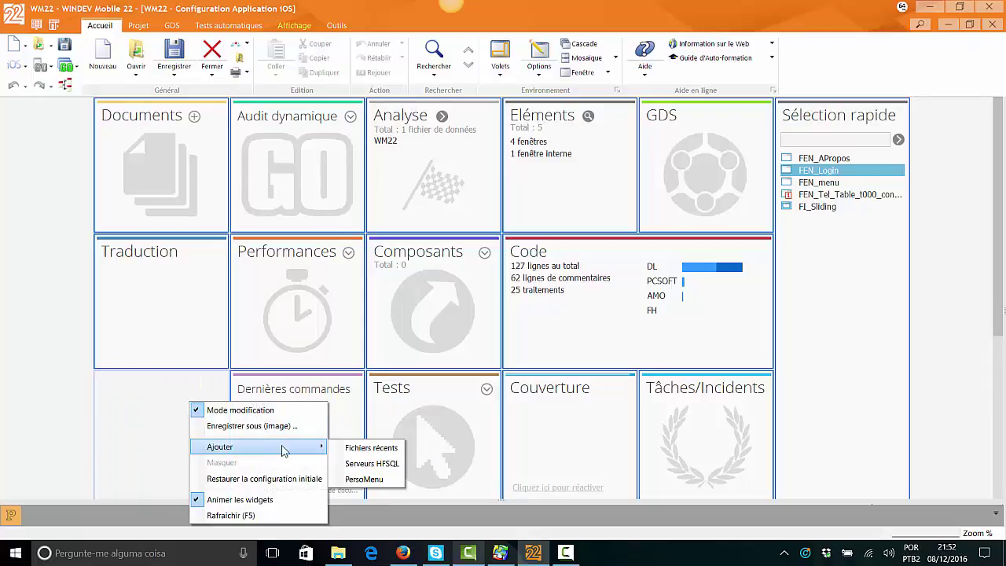
pyautogui.click(381, 449)
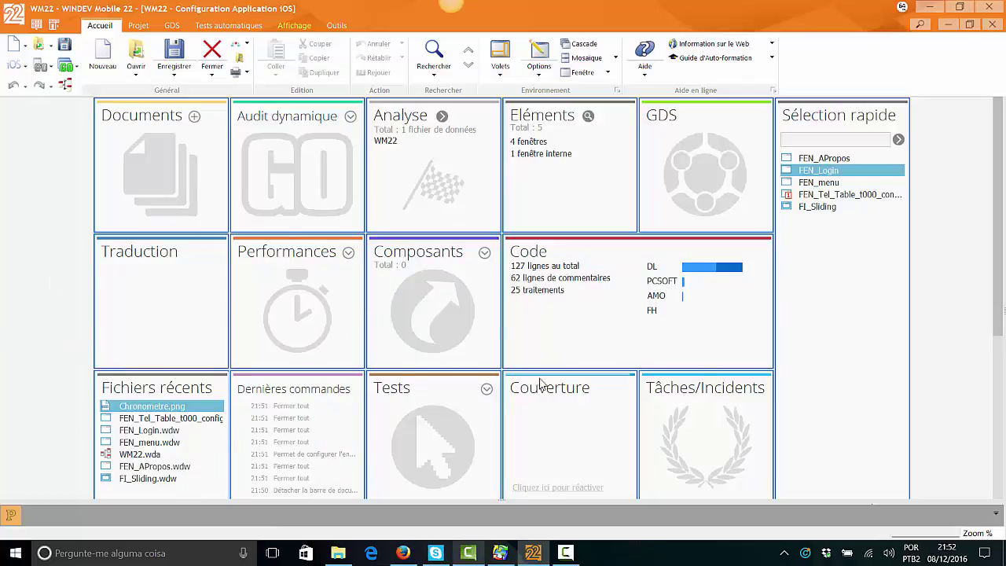
# Turn off the dashboard's modification mode and refresh its widgets.
pyautogui.rightClick(33, 177)
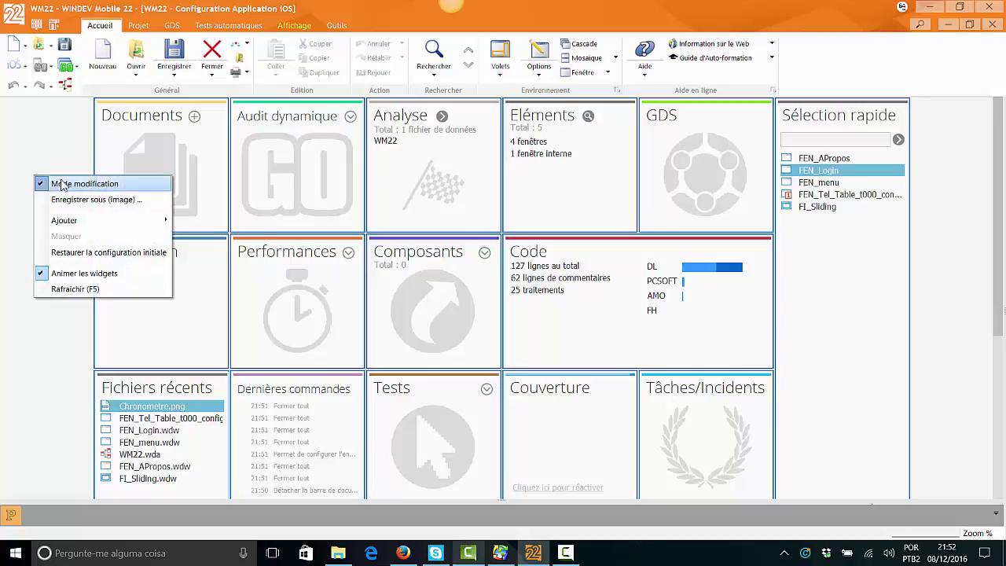
pyautogui.click(63, 184)
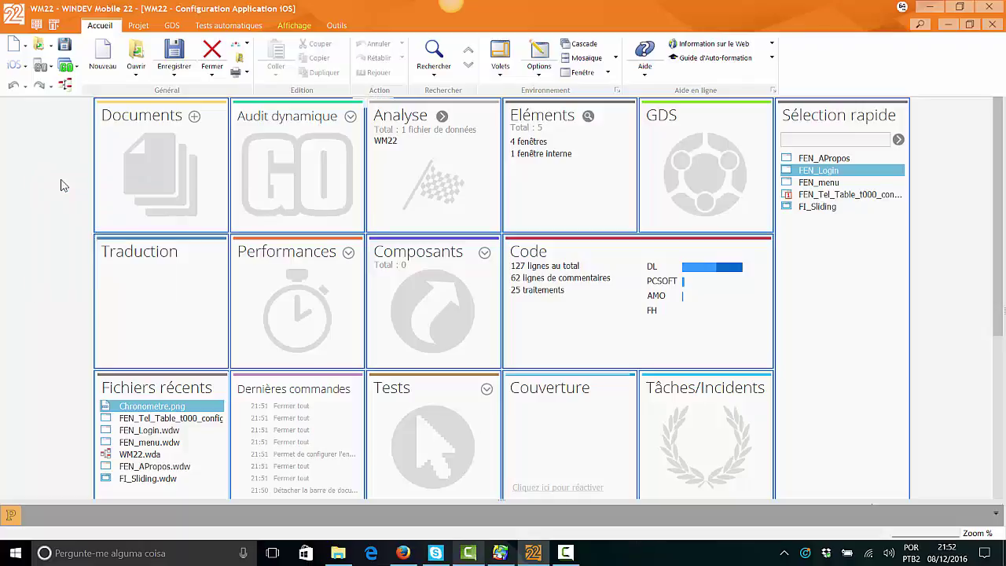
pyautogui.rightClick(63, 185)
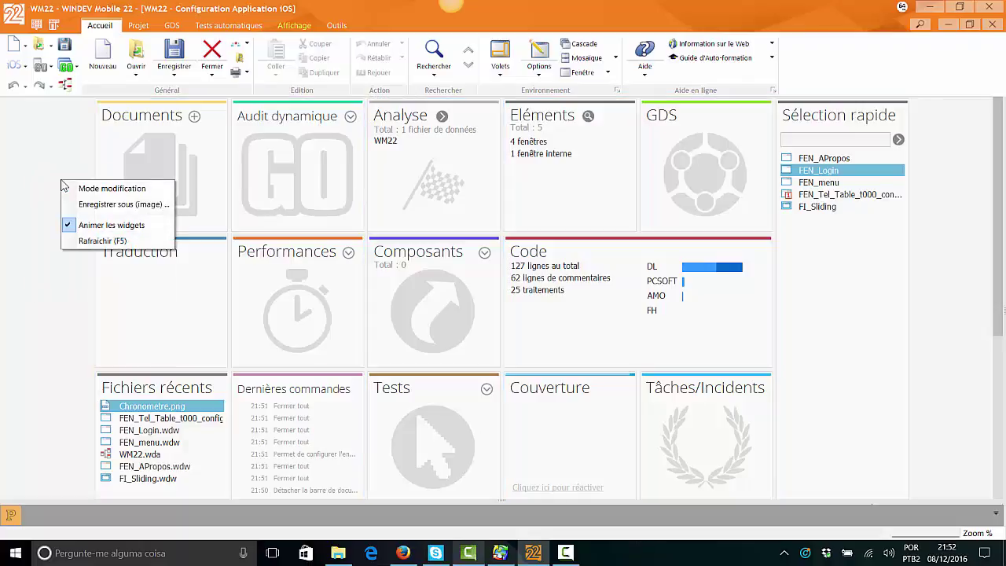
pyautogui.click(88, 242)
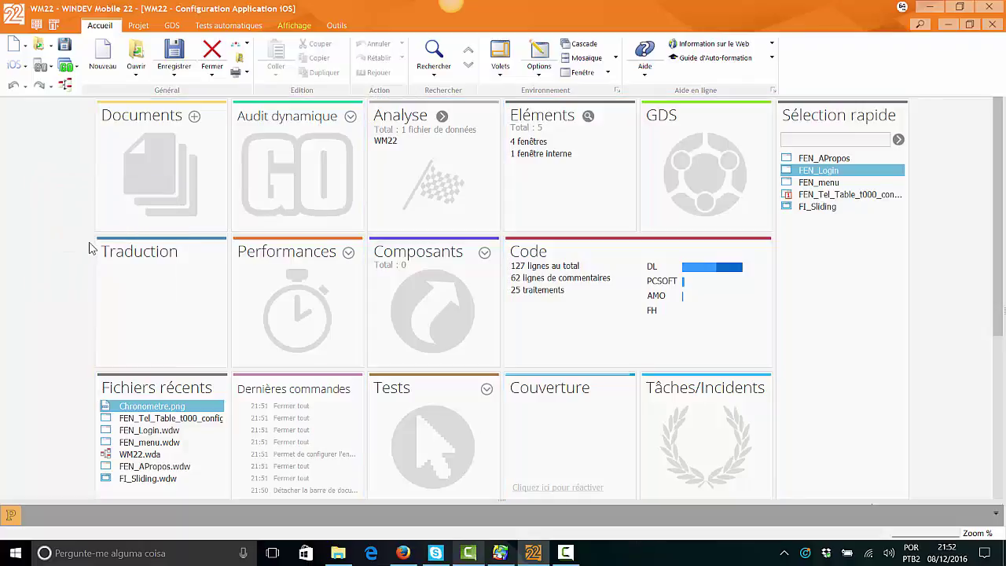
# Check the dashboard's options outside modification mode and the Documents widget's choices for adding a document.
pyautogui.rightClick(60, 189)
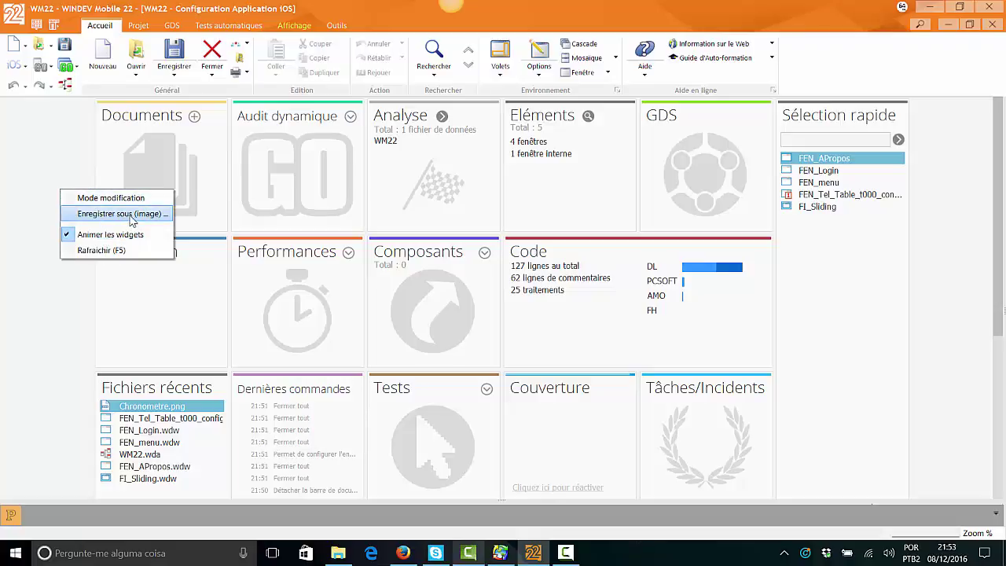
pyautogui.click(39, 283)
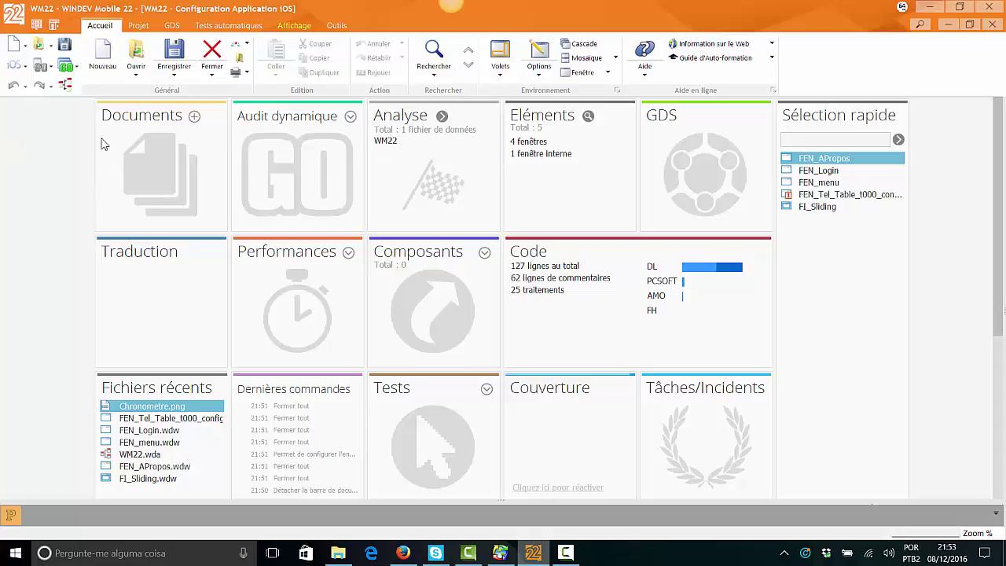
pyautogui.click(194, 117)
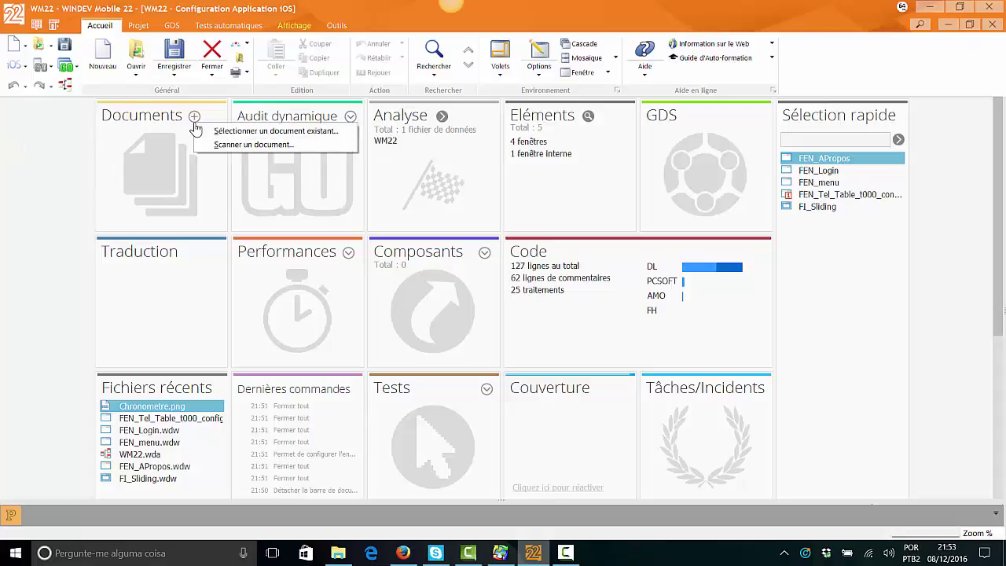
pyautogui.click(115, 194)
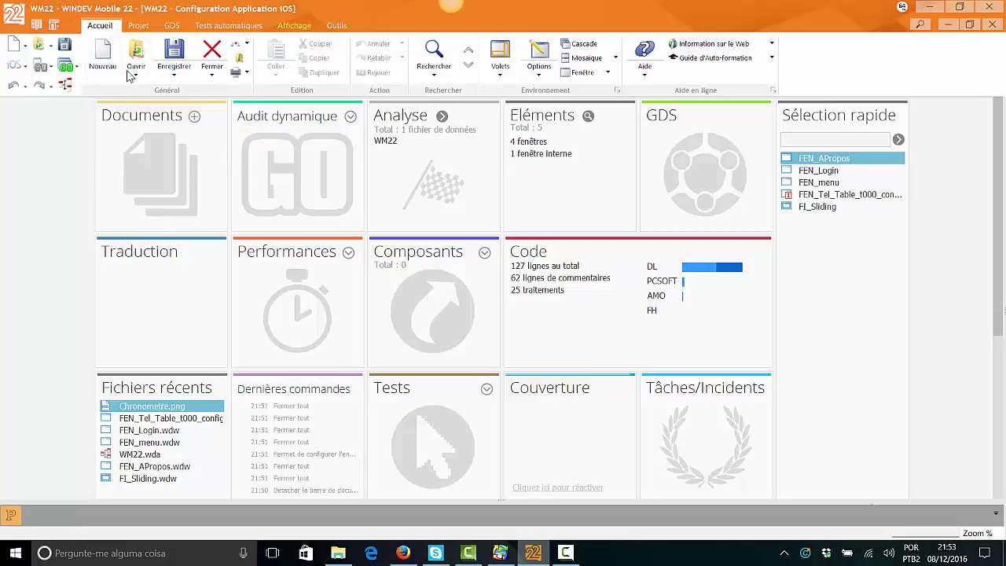
# Show the project commands, display the classic menu bar above the ribbon and look at the PersoMenu entries.
pyautogui.click(142, 26)
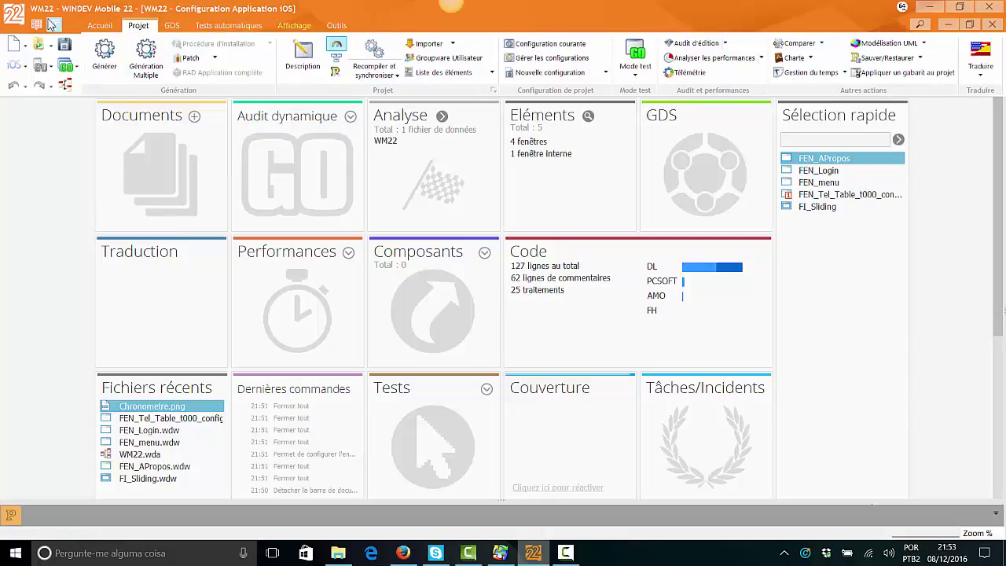
pyautogui.click(53, 26)
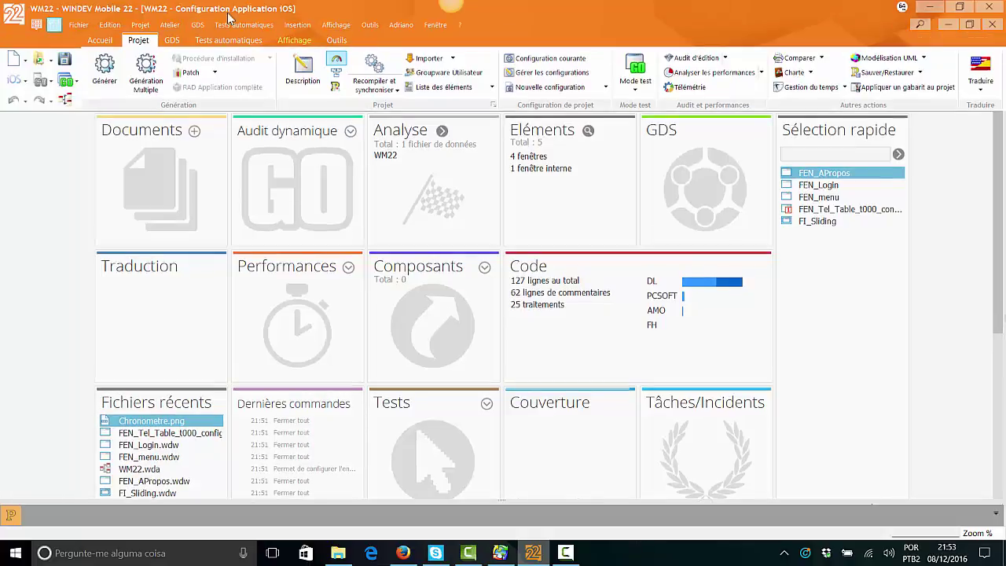
pyautogui.click(402, 26)
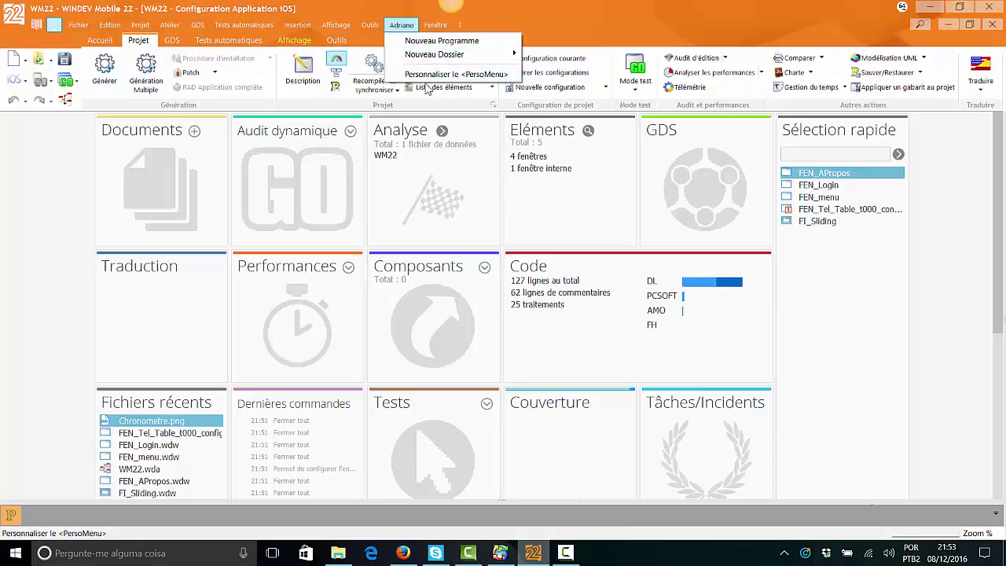
pyautogui.click(371, 28)
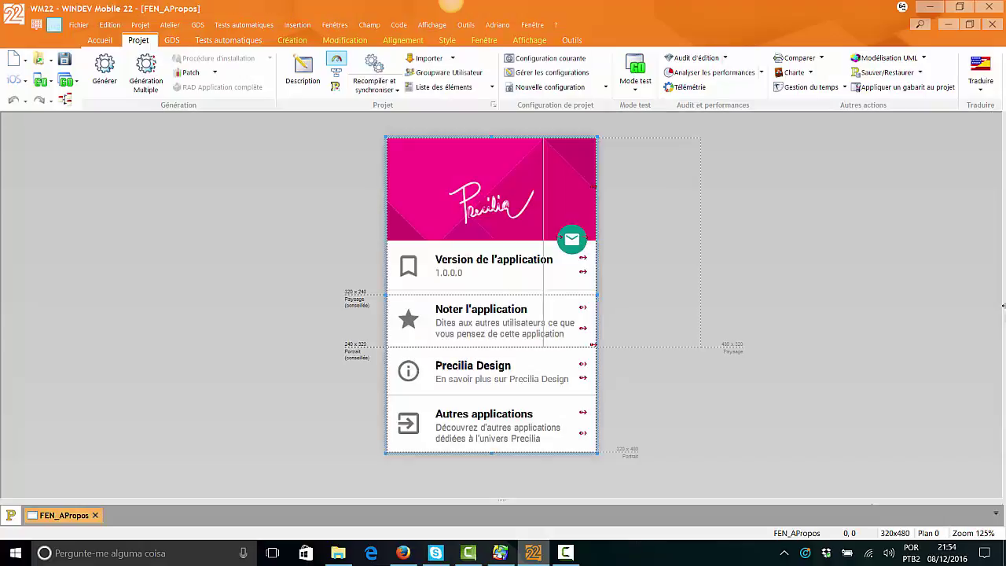
# Reveal the Explorateur de projet pane beside FEN_APropos and extend its tree to the full height of the pane.
pyautogui.rightClick(935, 303)
pyautogui.click(996, 266)
pyautogui.click(1003, 275)
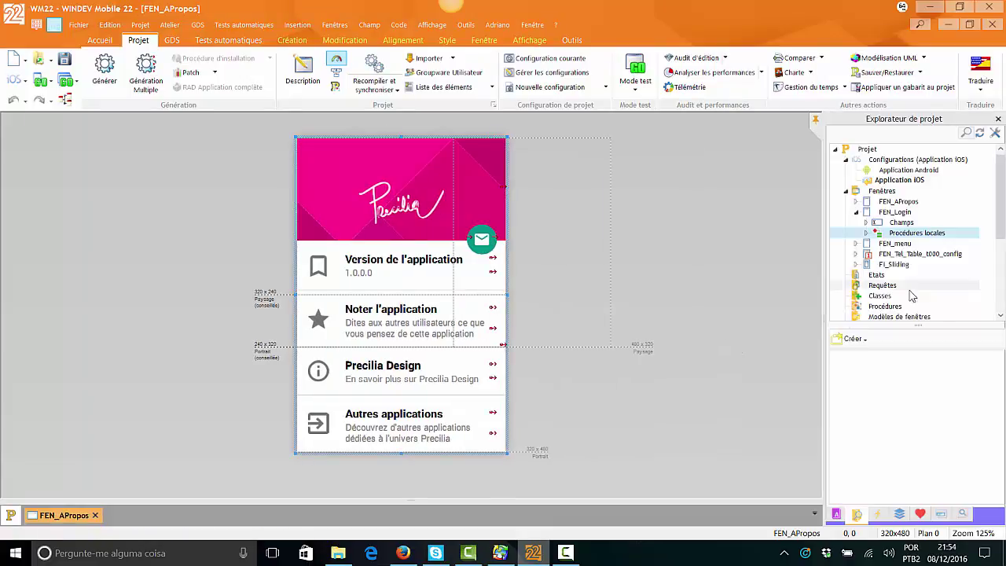
pyautogui.moveTo(918, 324); pyautogui.dragTo(915, 500)
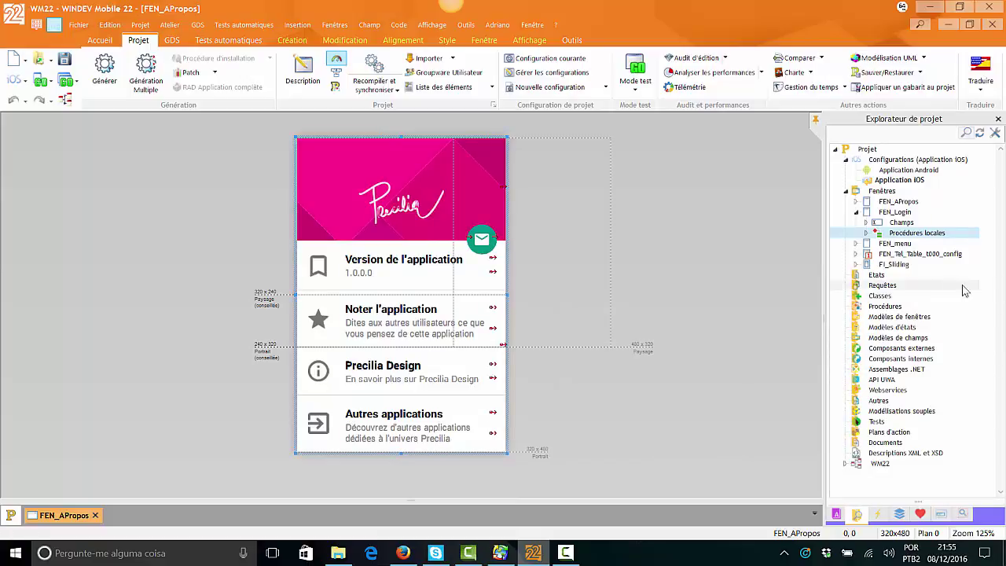
# Set the Explorateur de projet pane to auto-hide and pin it open again, and bring up the Affichage options.
pyautogui.click(818, 124)
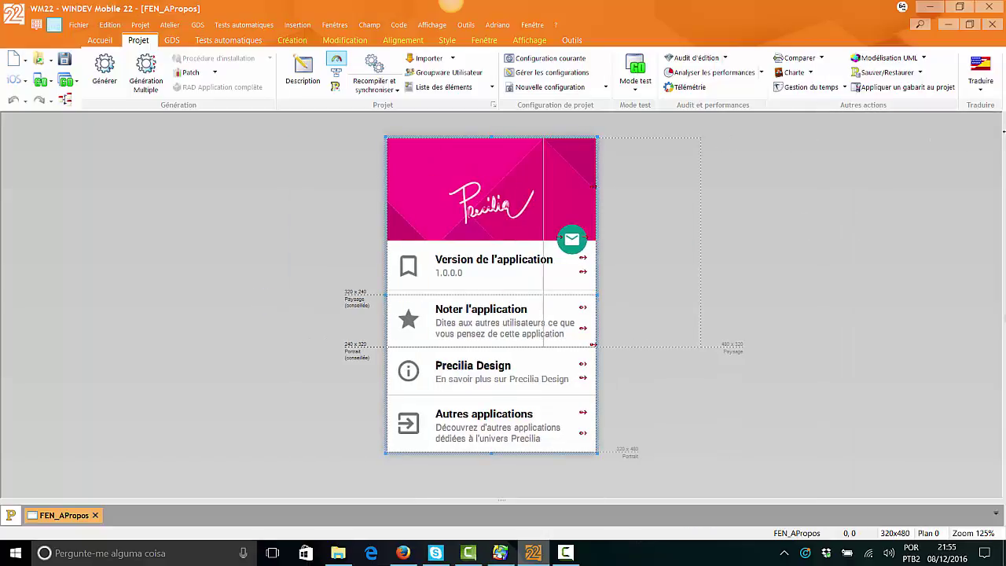
pyautogui.moveTo(1001, 138)
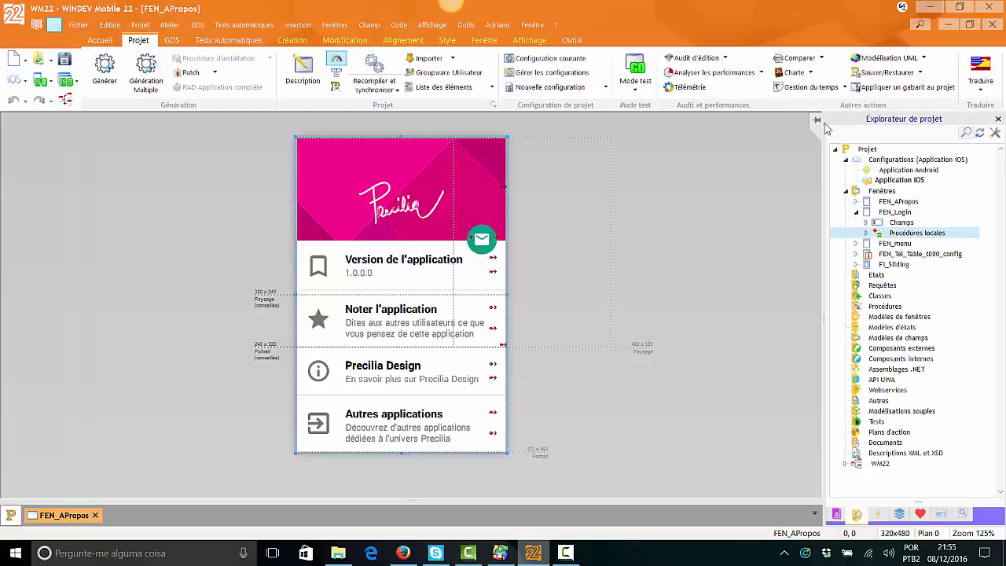
pyautogui.click(816, 123)
pyautogui.click(527, 40)
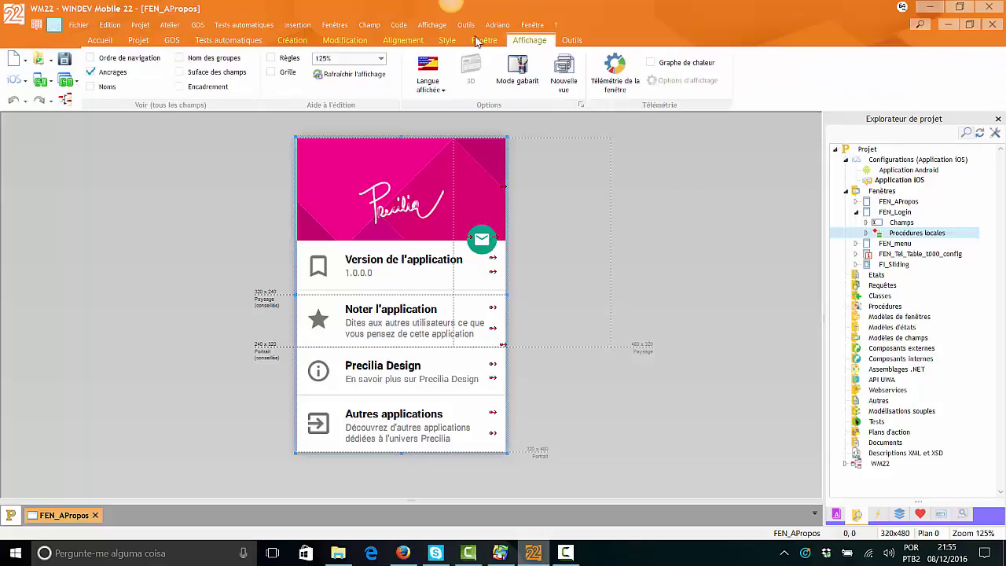
# Change the workspace colour to the light grey #CCCCCC from the standard palette.
pyautogui.rightClick(258, 219)
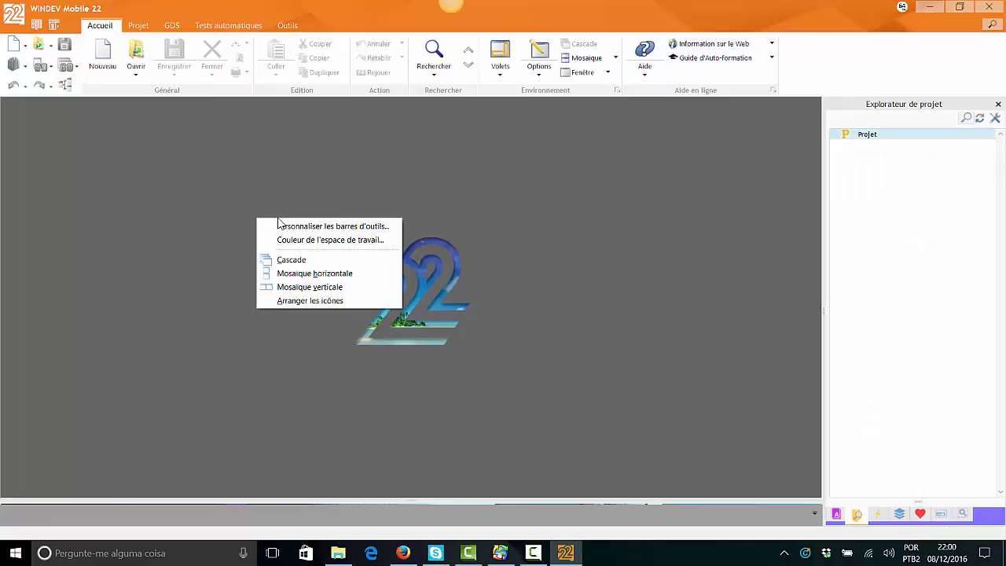
pyautogui.click(267, 189)
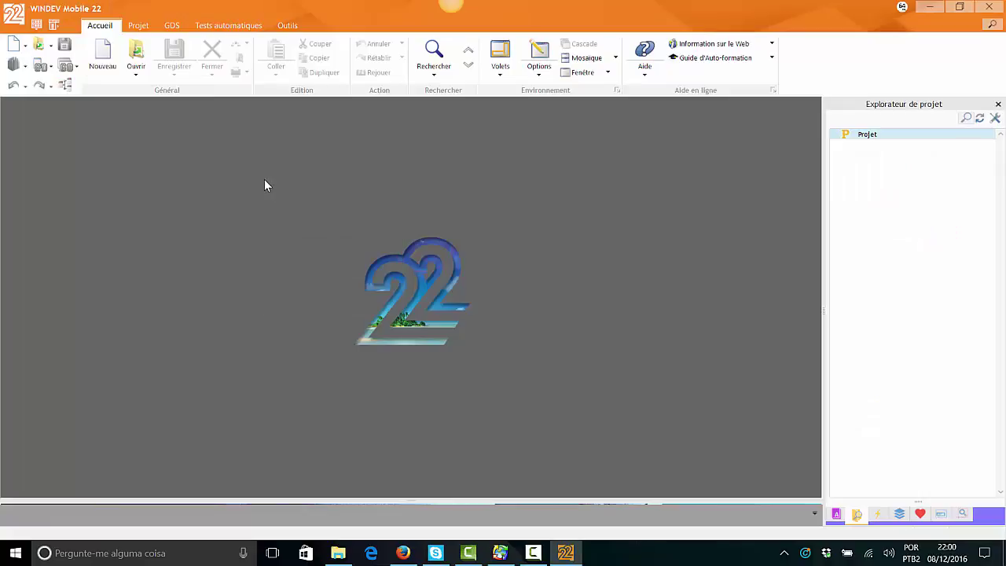
pyautogui.rightClick(190, 176)
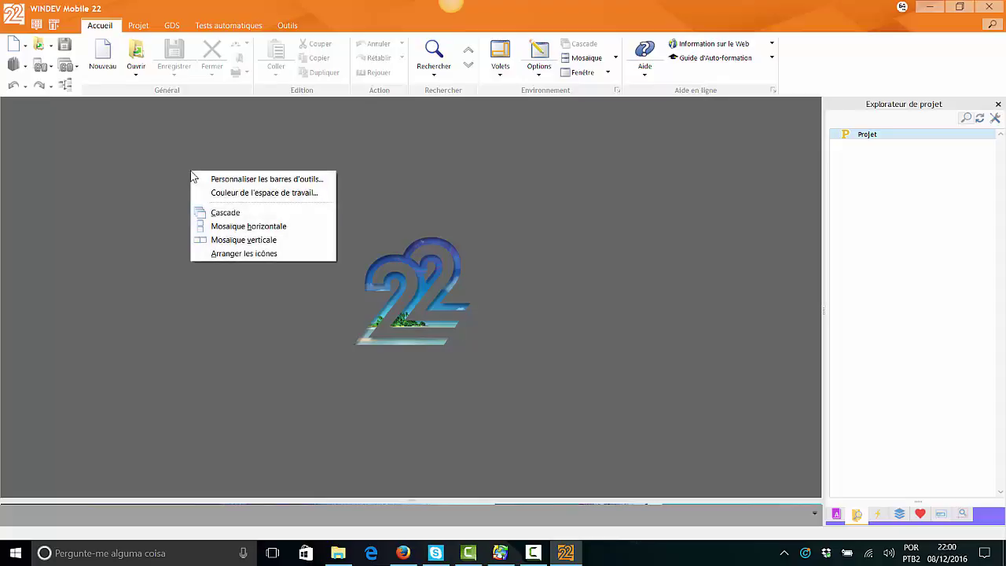
pyautogui.click(246, 194)
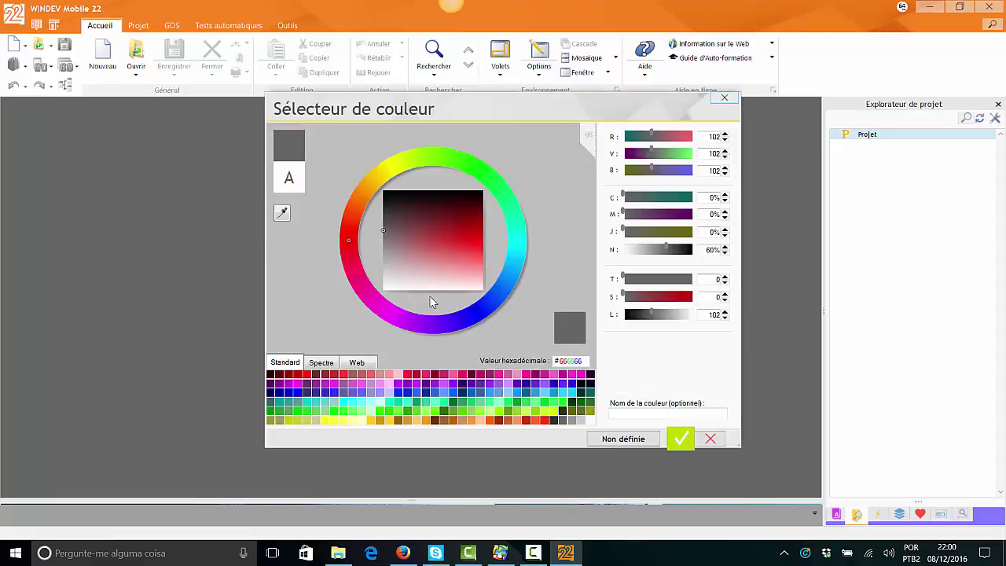
pyautogui.click(583, 416)
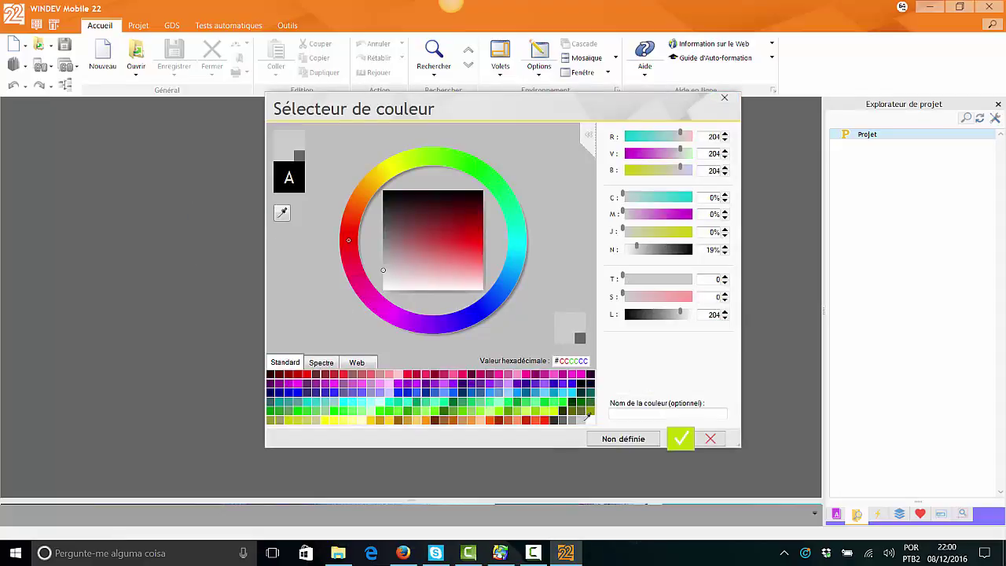
pyautogui.click(679, 443)
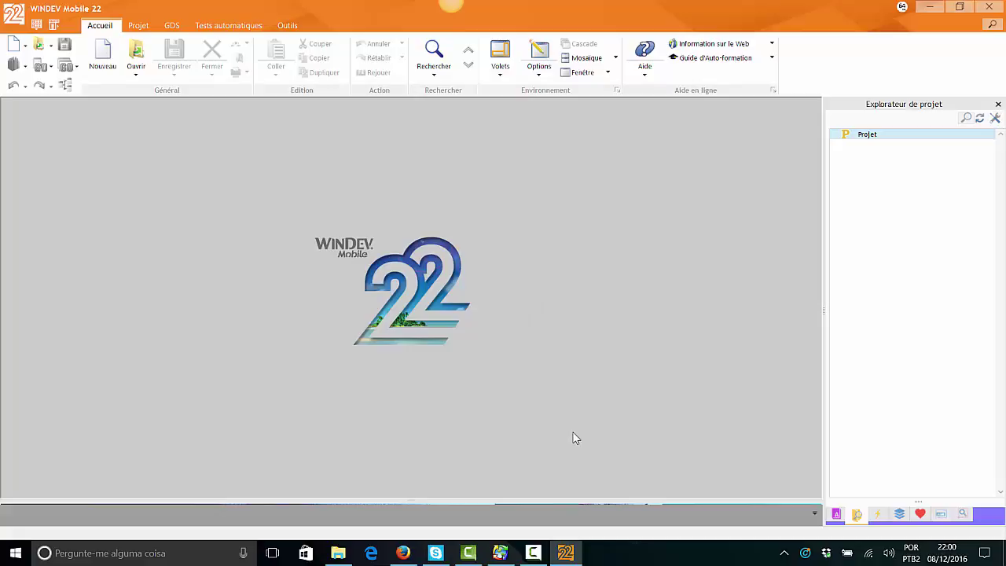
# Examine the buttons offered for toolbar customisation in the categories from Alignement through Analyse UML.
pyautogui.rightClick(403, 174)
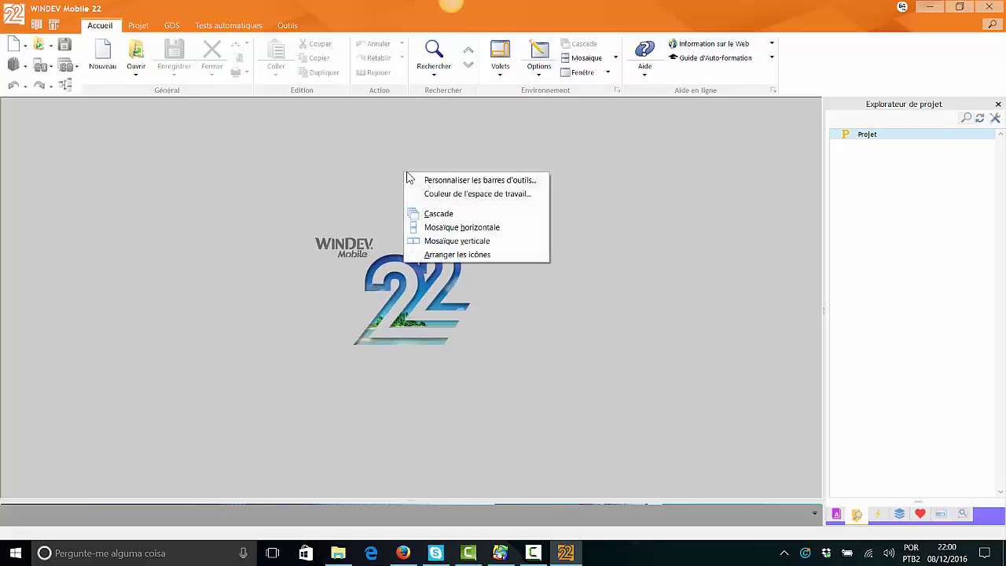
pyautogui.click(467, 182)
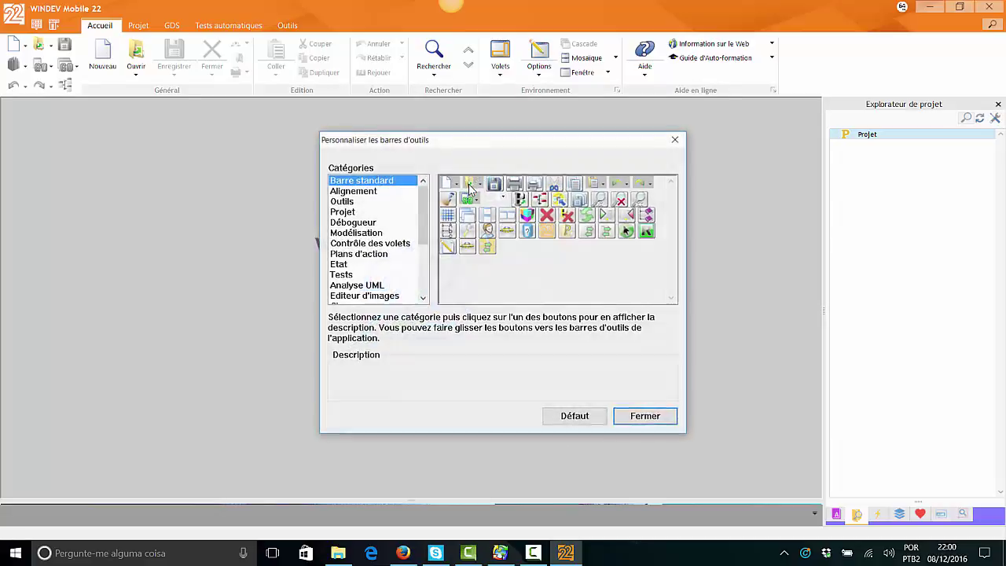
pyautogui.click(358, 192)
pyautogui.click(353, 202)
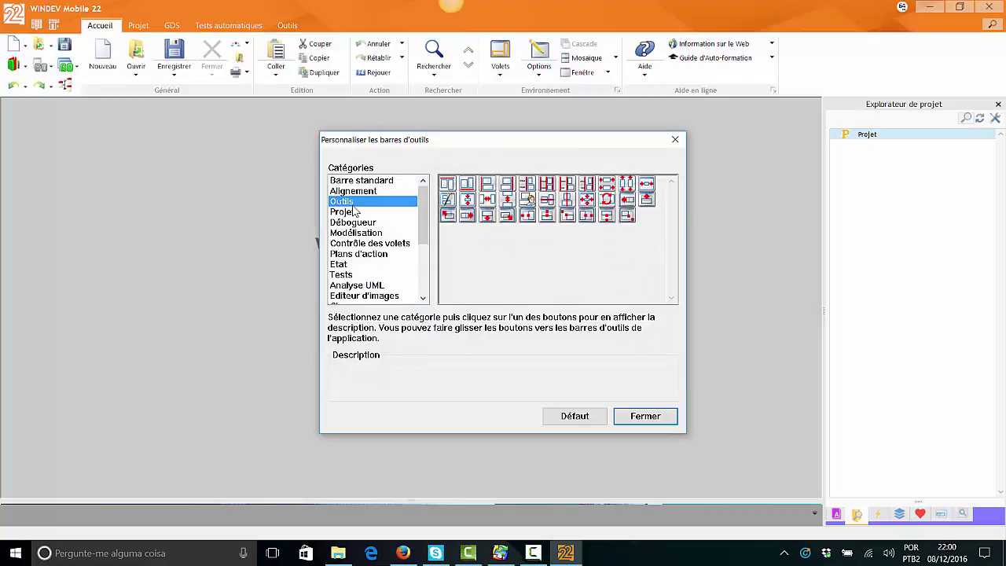
pyautogui.click(354, 212)
pyautogui.click(354, 225)
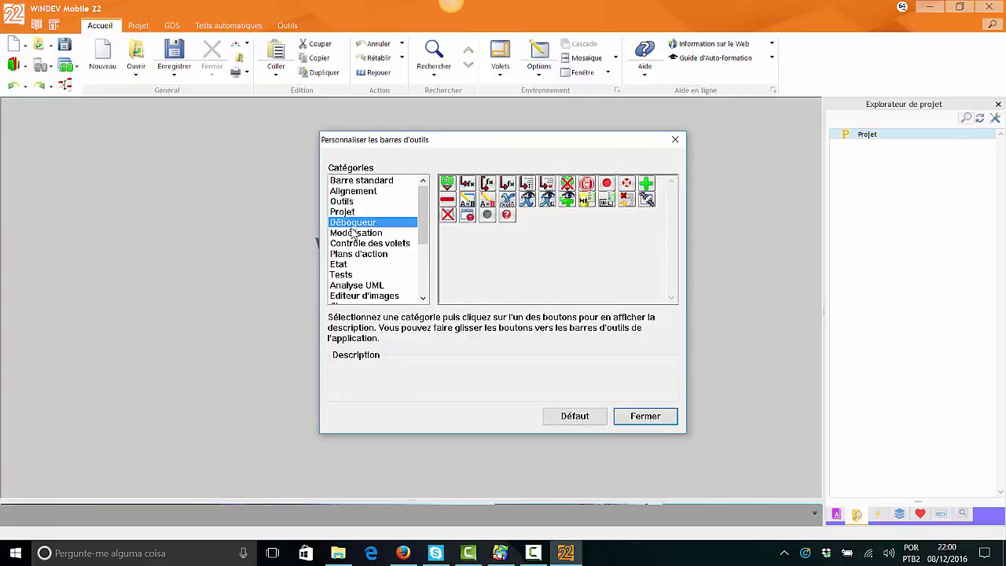
pyautogui.click(353, 234)
pyautogui.click(354, 245)
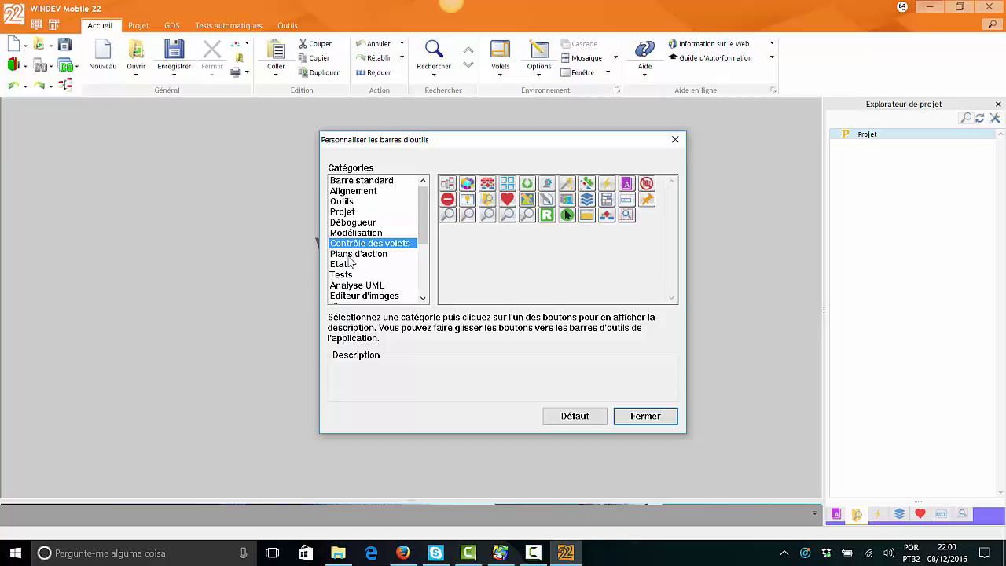
pyautogui.click(349, 255)
pyautogui.click(348, 265)
pyautogui.click(346, 275)
pyautogui.click(350, 285)
pyautogui.press('Escape')
# Arrange the workspace icons and try to place the Barre standard button for cascading windows beside the icons under the application title.
pyautogui.rightClick(374, 173)
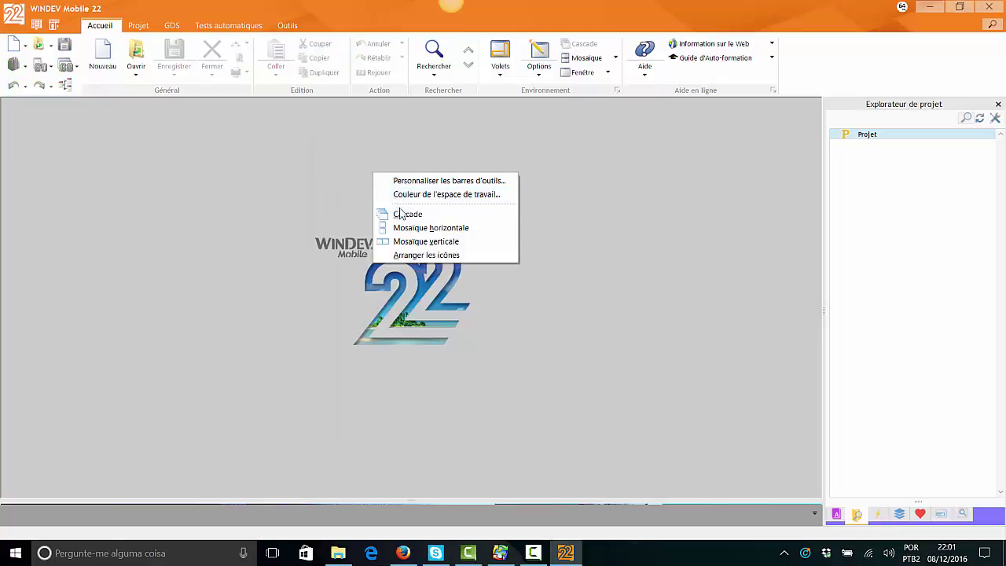
pyautogui.click(410, 255)
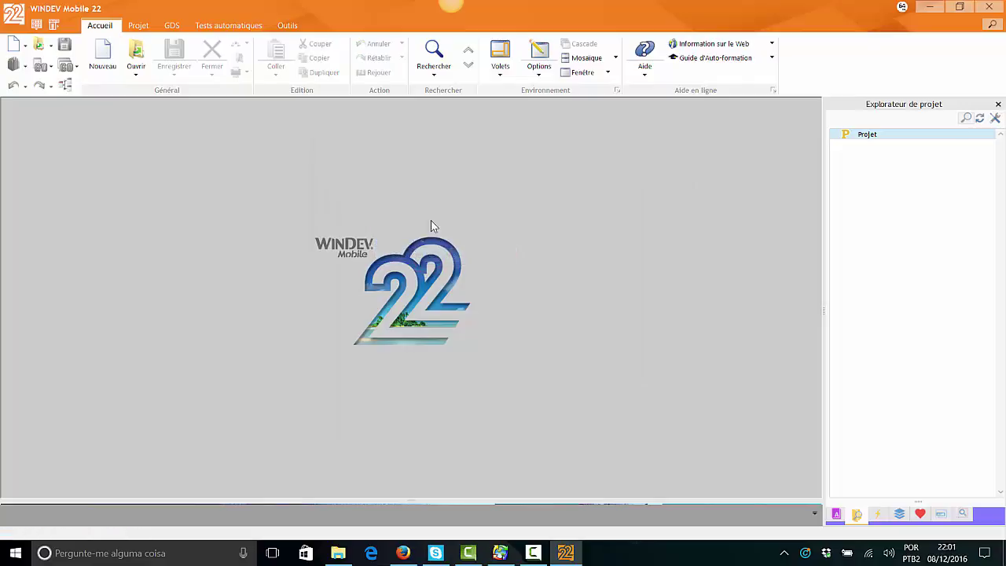
pyautogui.rightClick(450, 178)
pyautogui.click(475, 186)
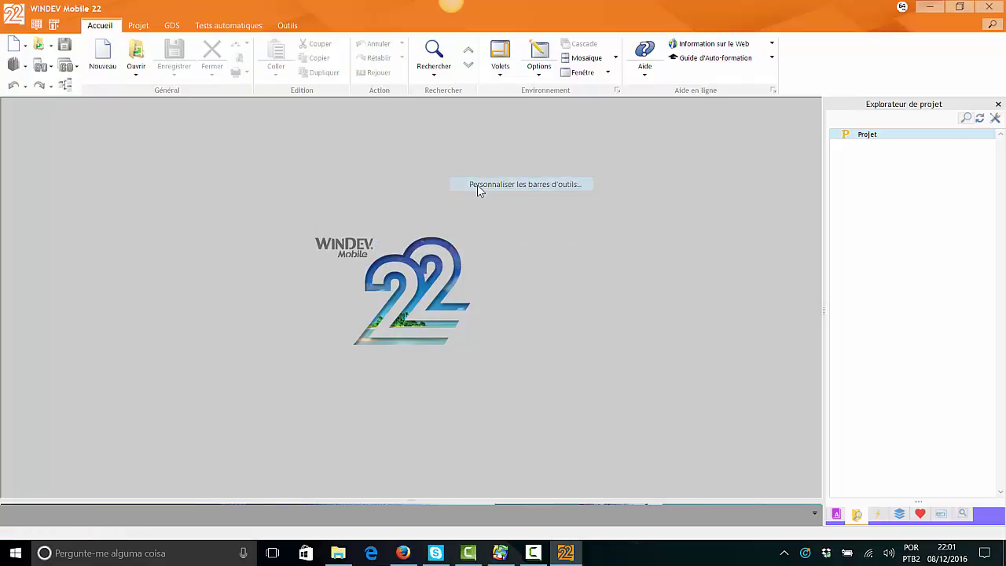
pyautogui.moveTo(468, 216); pyautogui.dragTo(56, 29)
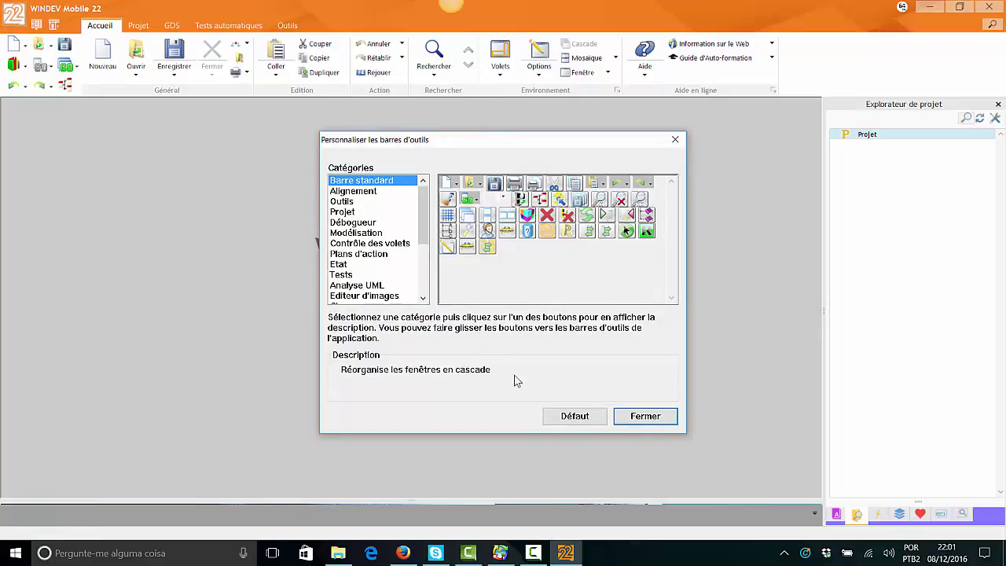
pyautogui.click(641, 415)
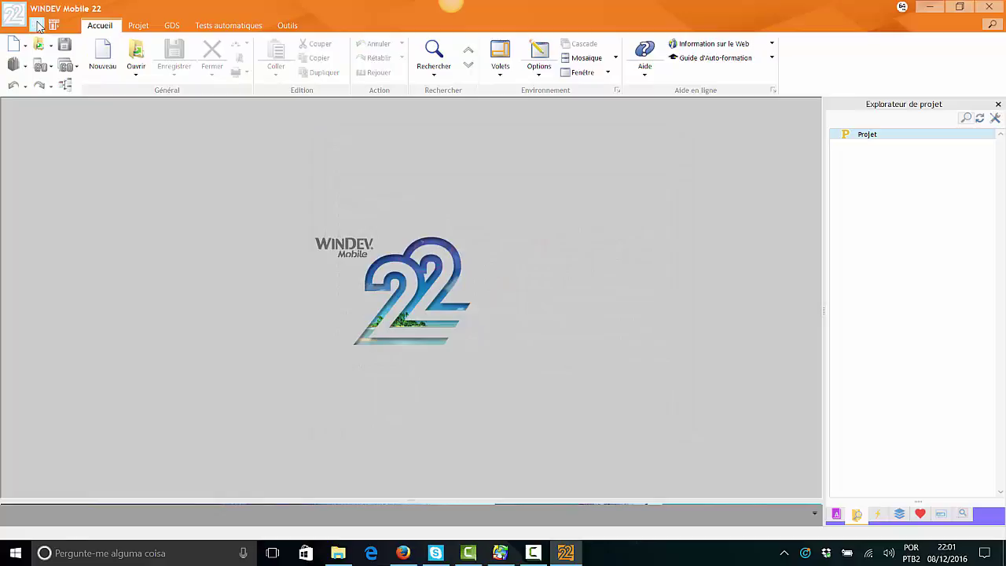
# Replace the ribbon with the classic toolbars and add the grid toggle button from Barre standard to the end of the second row.
pyautogui.click(37, 25)
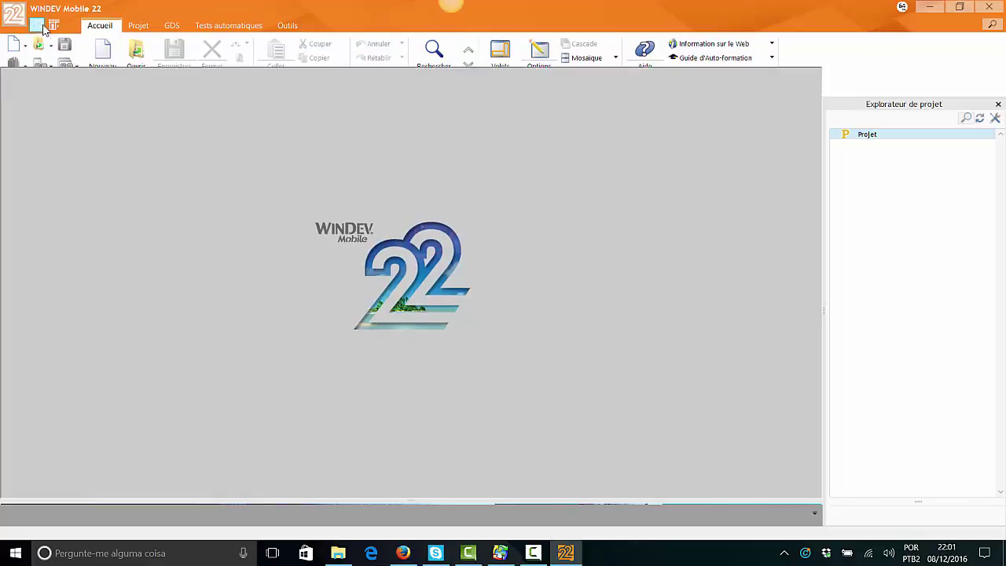
pyautogui.rightClick(368, 146)
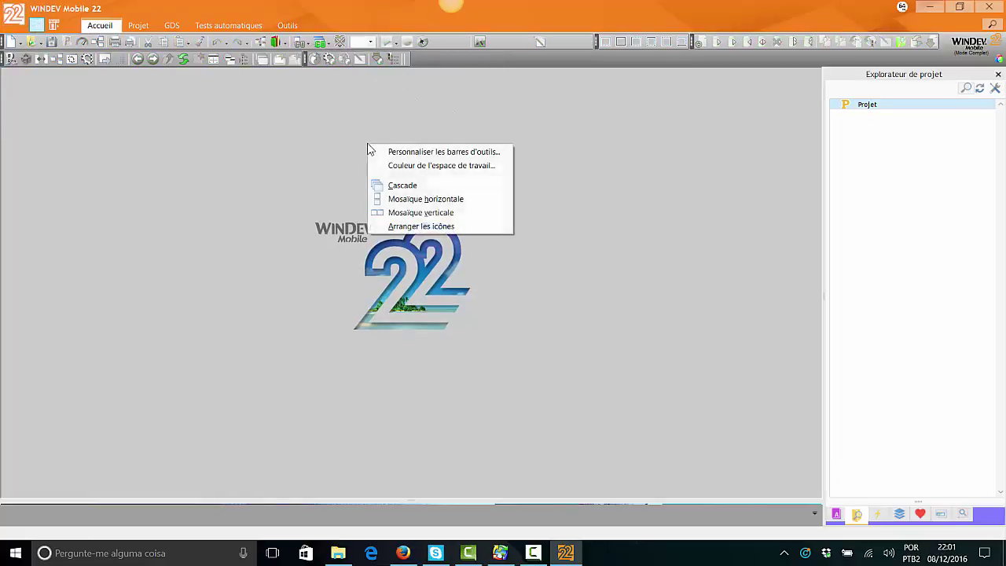
pyautogui.click(420, 152)
pyautogui.moveTo(447, 215); pyautogui.dragTo(406, 65)
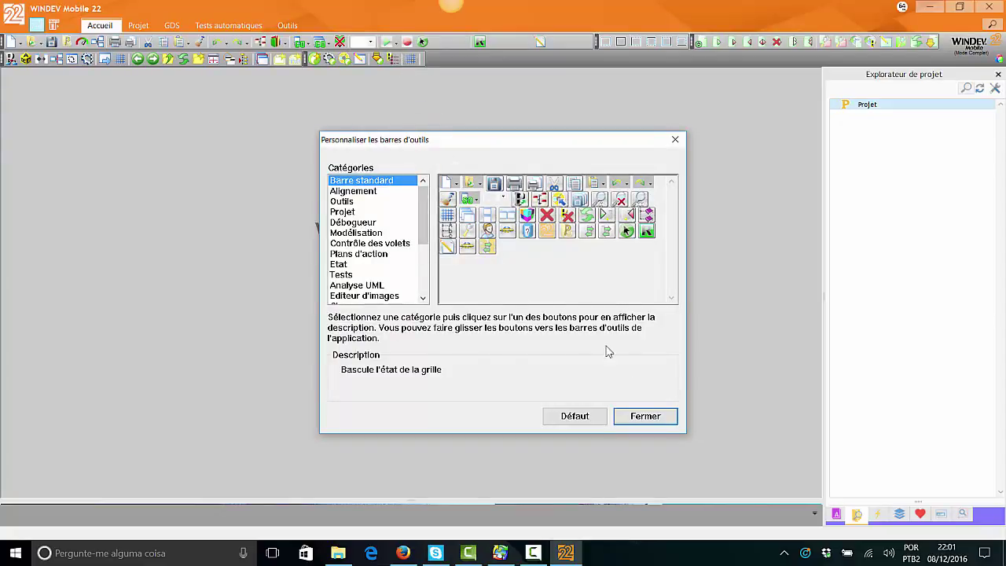
pyautogui.click(644, 416)
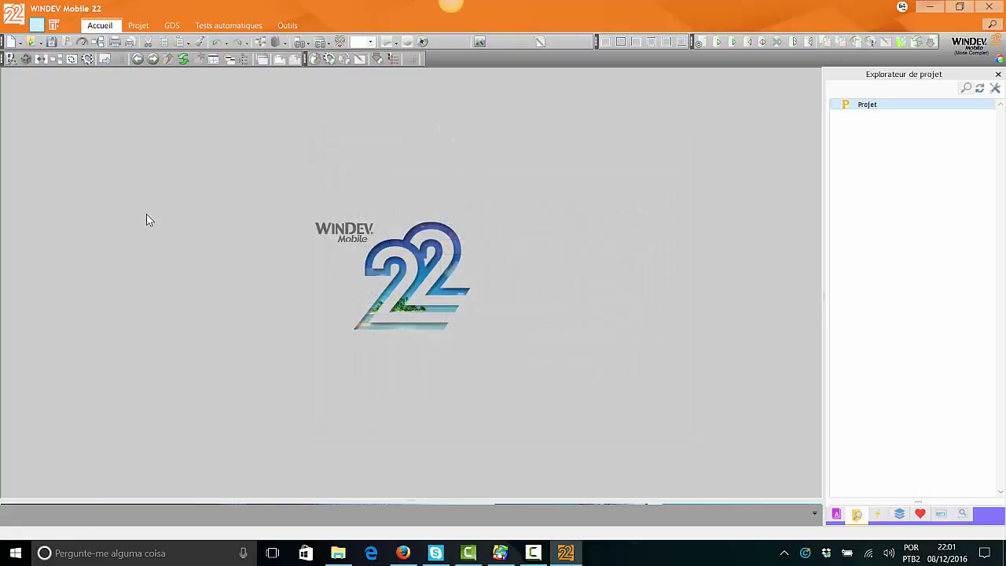
# Bring up the Sommaire of the online help in the browser and look through the PC SOFT documentation home page.
pyautogui.click(643, 72)
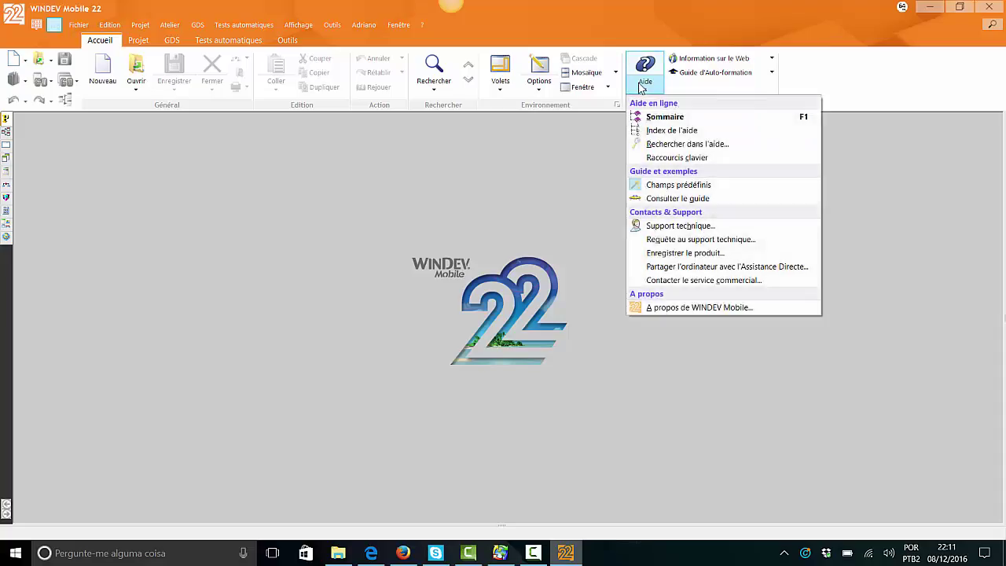
pyautogui.click(684, 117)
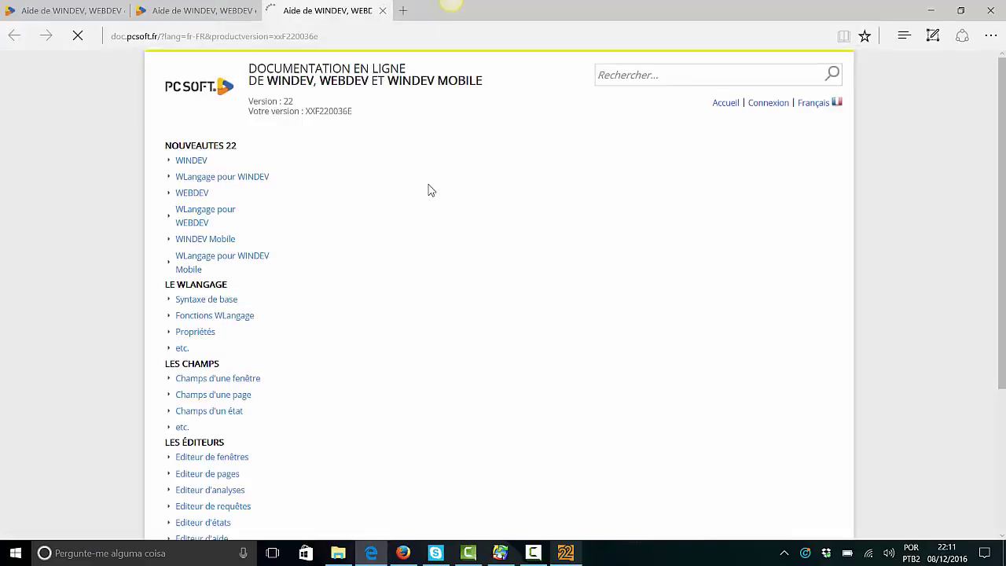
pyautogui.scroll(-3, 448, 224)
pyautogui.scroll(-2, 507, 264)
pyautogui.scroll(-3, 507, 267)
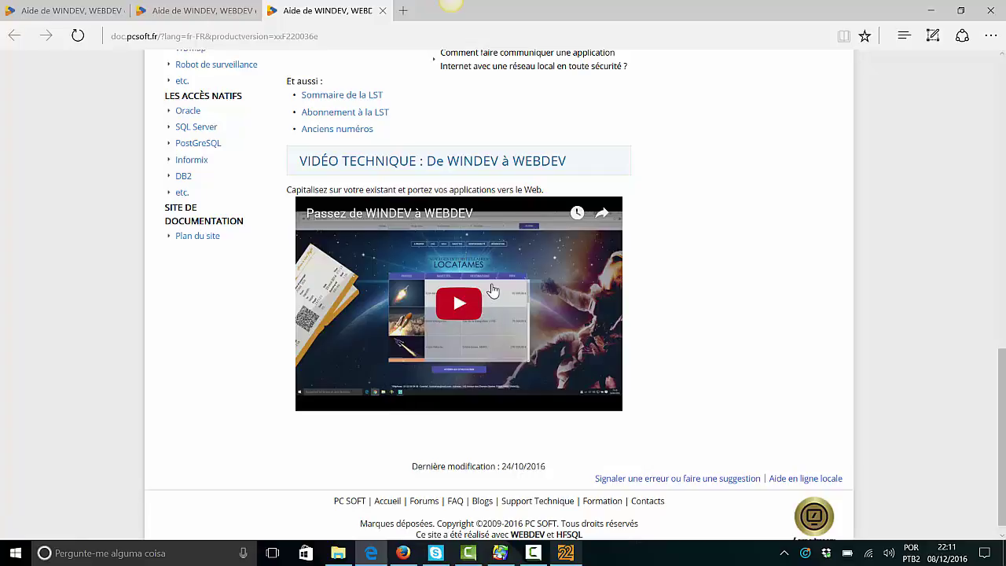
pyautogui.scroll(6, 618, 320)
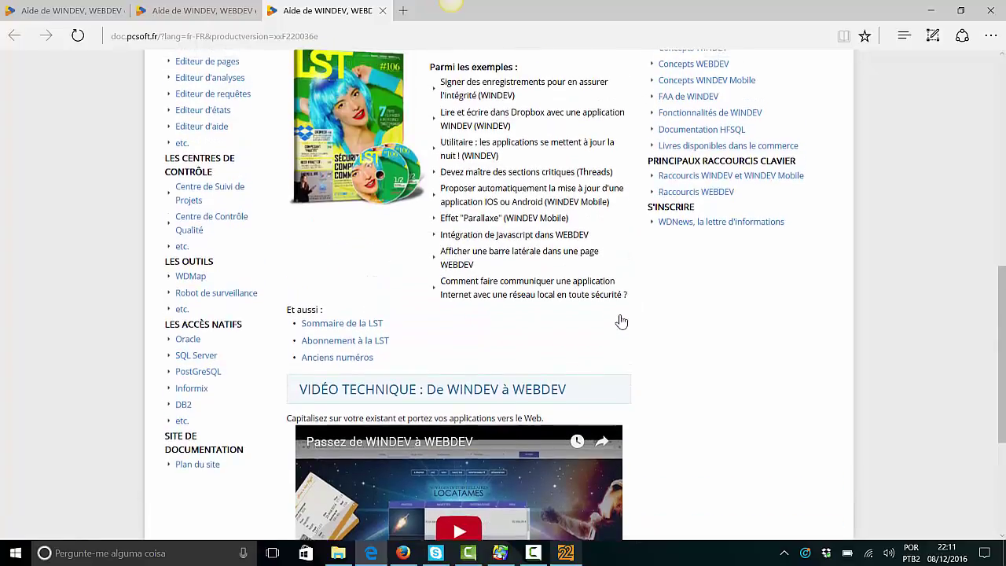
# Switch back to WINDEV Mobile, visit the Forum professionnel from the web information choices and look over the pcsoft.fr.windevmobile topics.
pyautogui.click(566, 554)
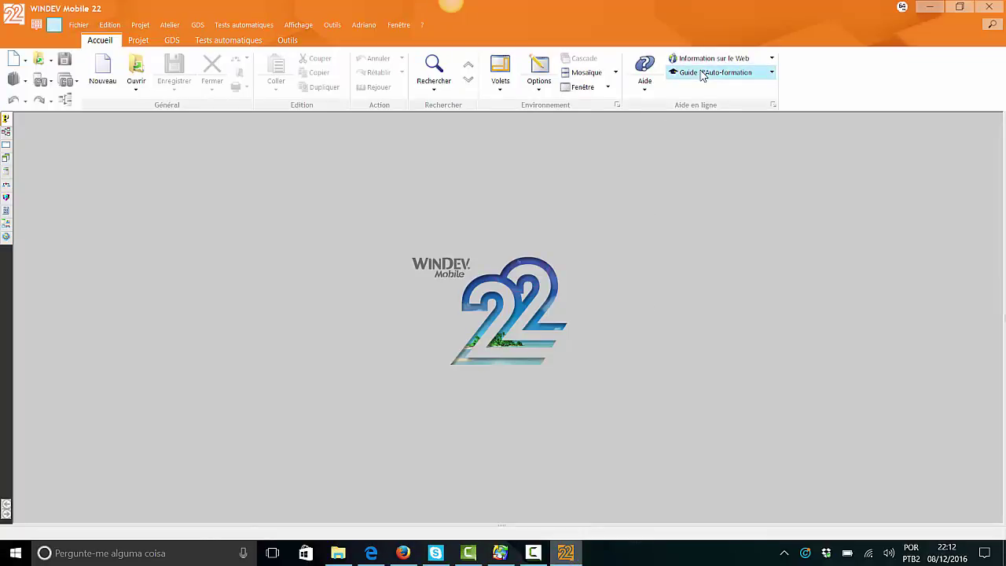
pyautogui.click(771, 59)
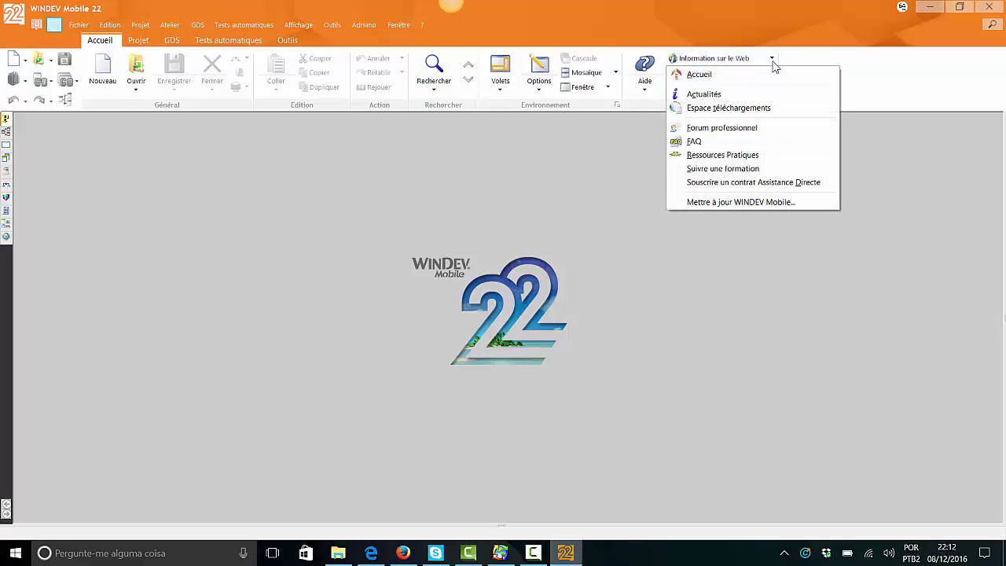
pyautogui.click(759, 128)
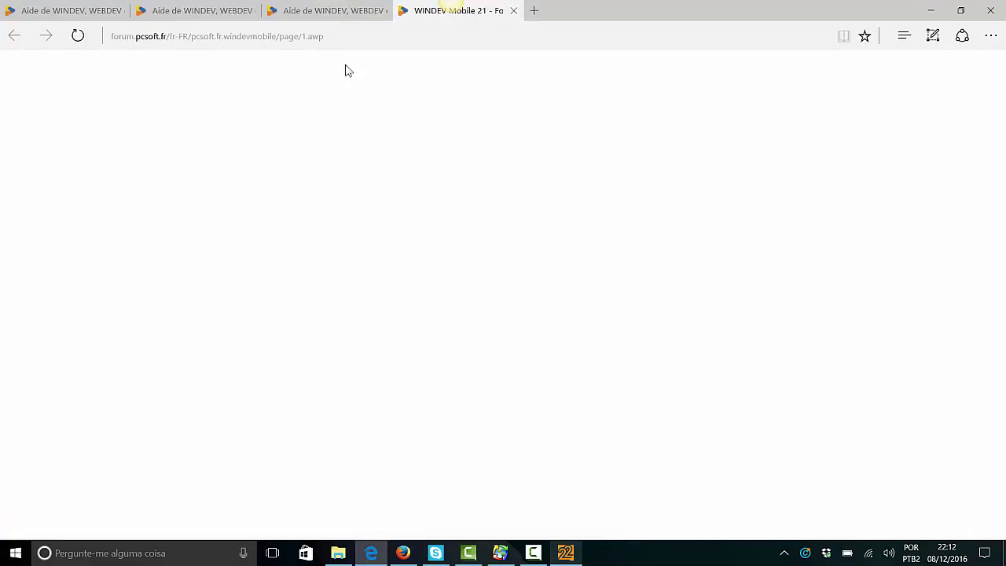
pyautogui.scroll(-1, 595, 264)
pyautogui.scroll(-1, 594, 264)
pyautogui.scroll(1, 594, 264)
pyautogui.scroll(1, 595, 264)
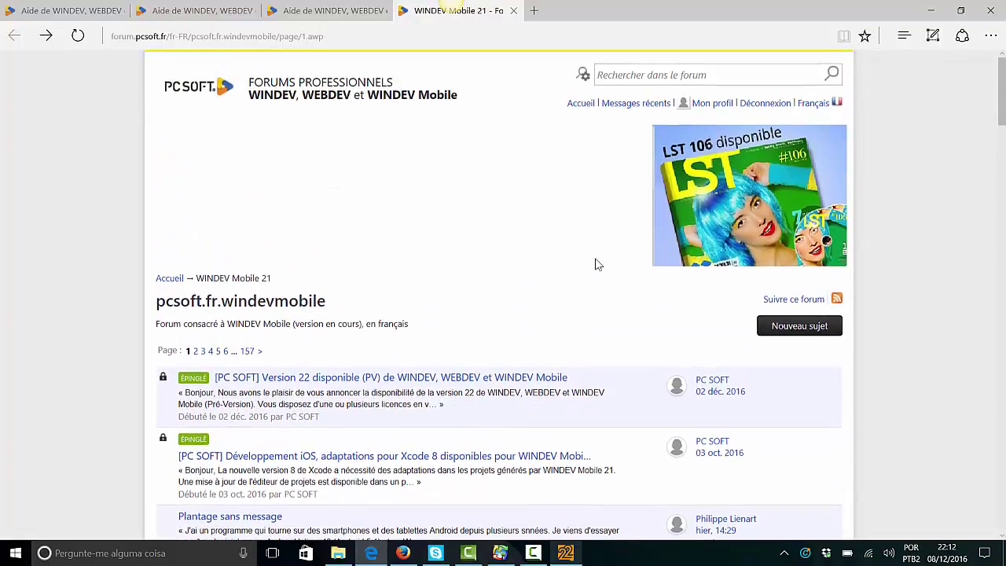
# Look through the list of all PC SOFT forums and browse the topics of the Portuguese-language pcsoft.br.windev forum.
pyautogui.click(170, 279)
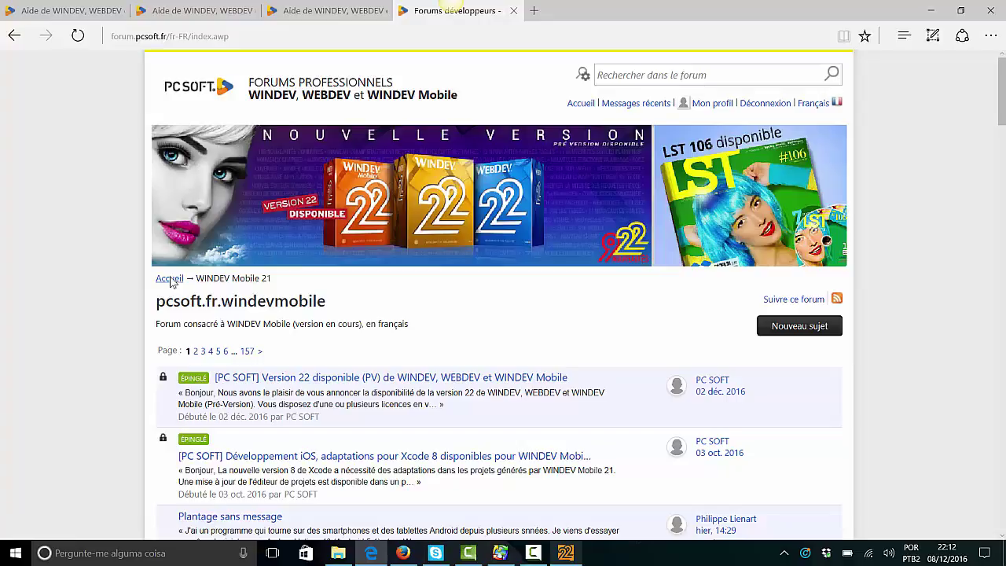
pyautogui.scroll(-6, 546, 322)
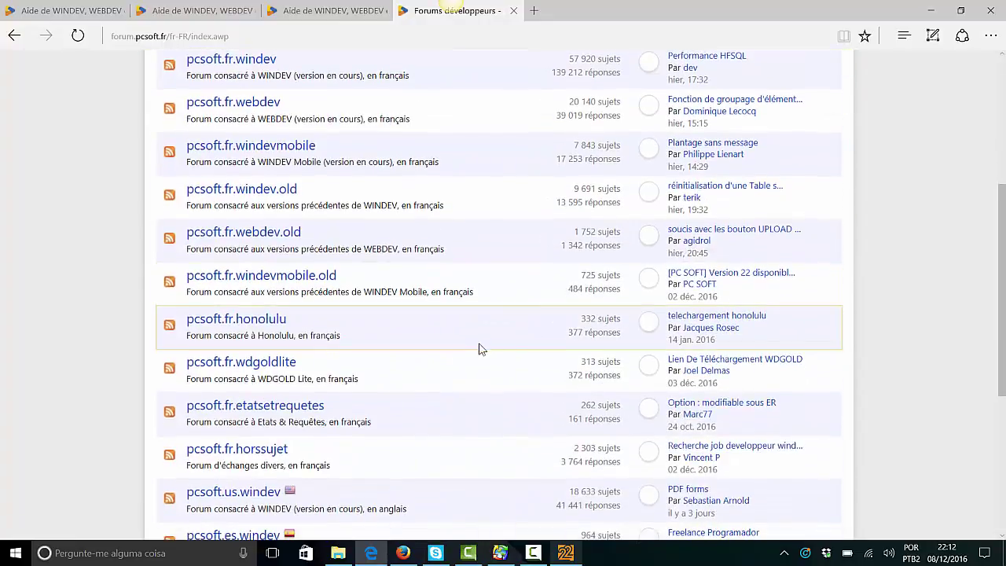
pyautogui.scroll(3, 341, 353)
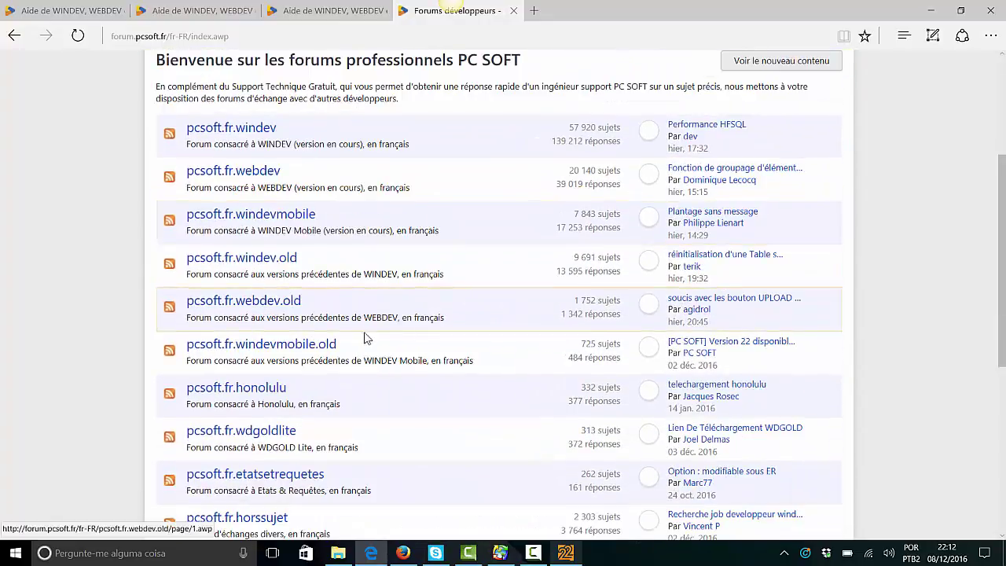
pyautogui.scroll(-5, 283, 305)
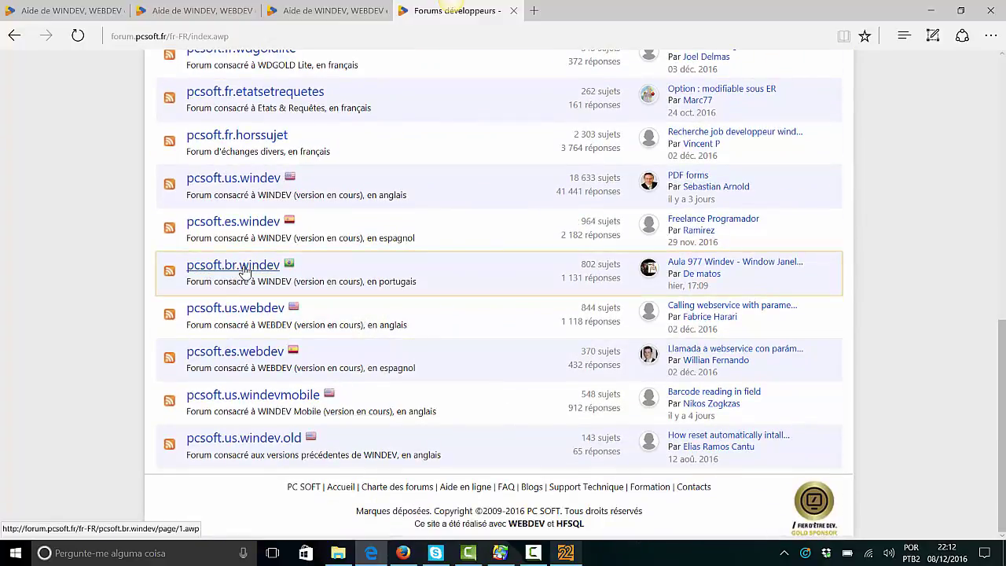
pyautogui.click(245, 272)
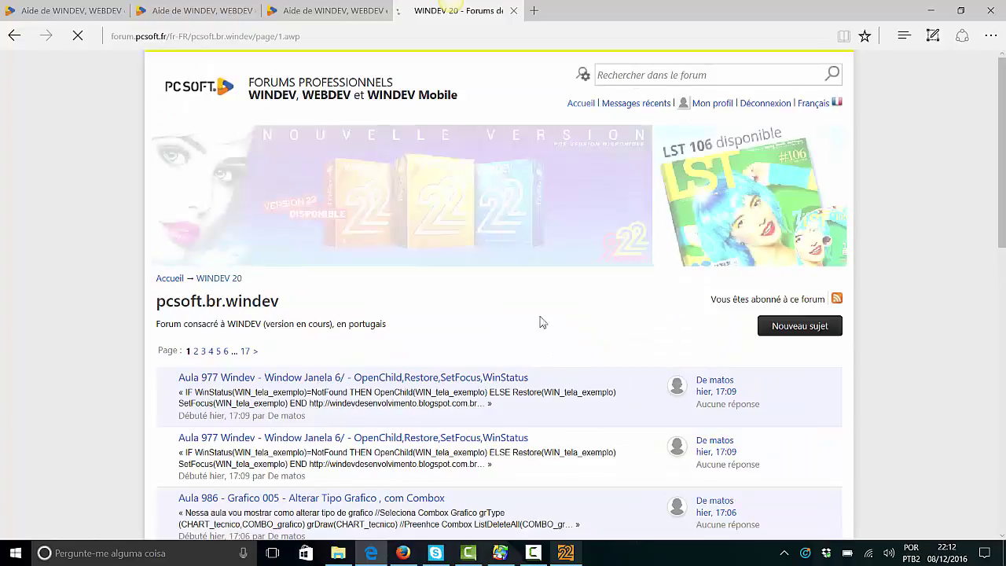
pyautogui.scroll(-4, 542, 323)
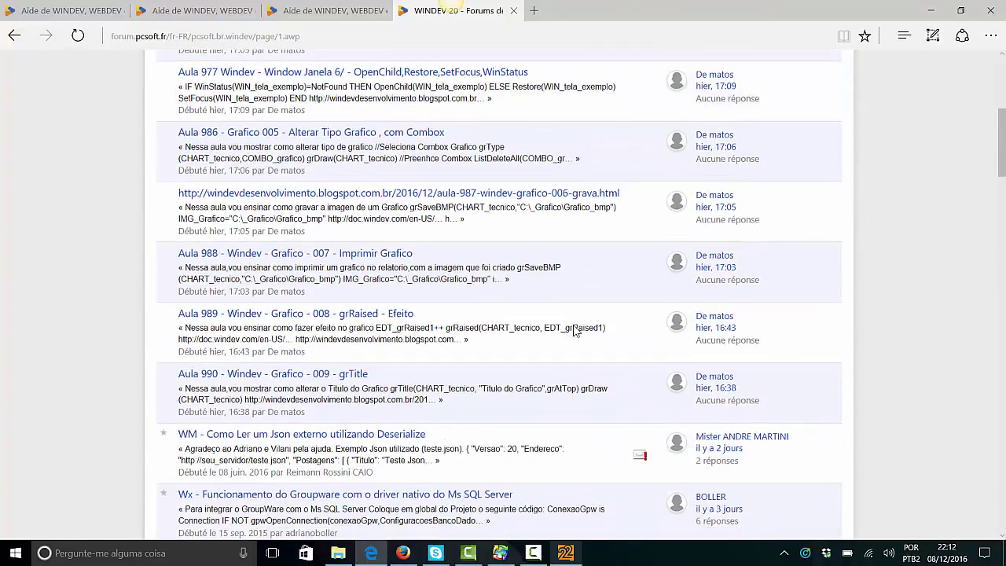
pyautogui.scroll(-4, 574, 331)
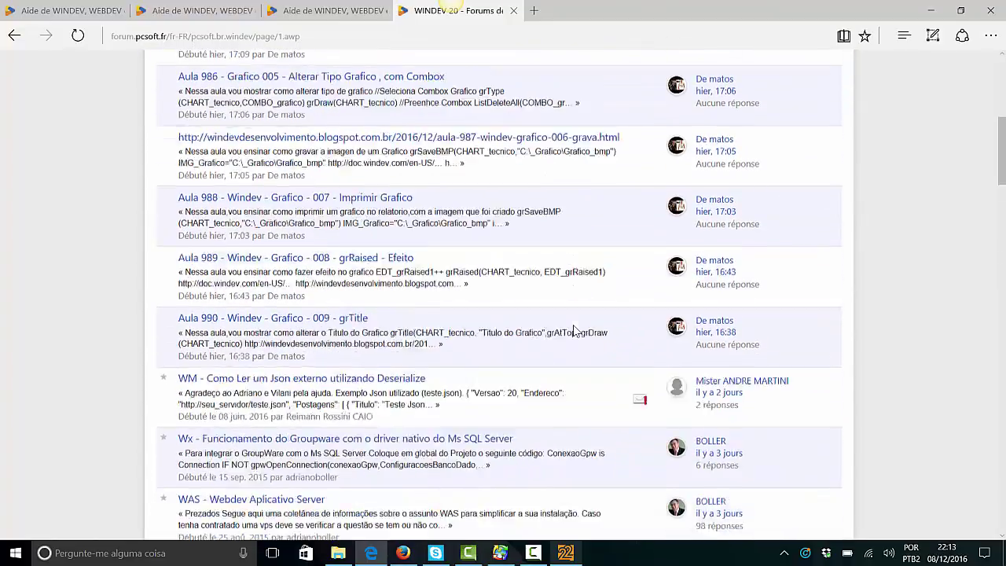
# Examine the first page of pcsoft.br.windev topics, from the Grafico lessons through the older WX, WM and WB discussions and their reply counts.
pyautogui.scroll(1, 573, 331)
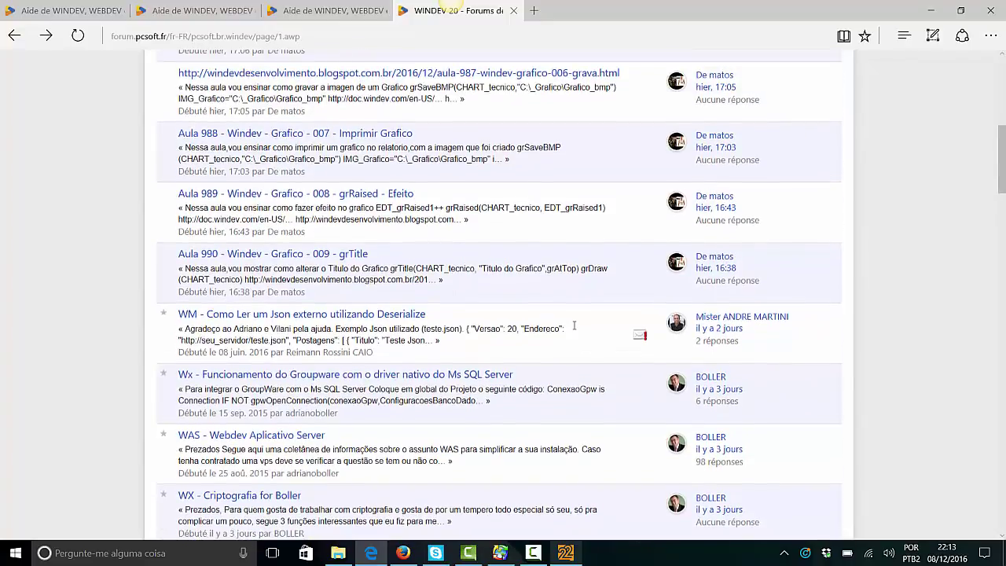
pyautogui.scroll(-2, 574, 326)
pyautogui.scroll(6, 573, 325)
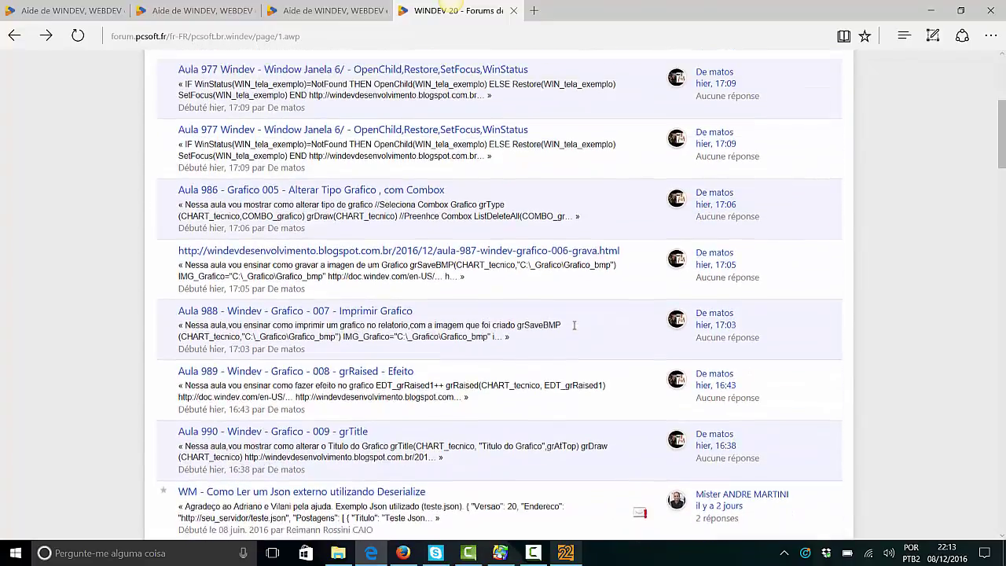
pyautogui.scroll(-2, 574, 323)
pyautogui.scroll(-4, 574, 323)
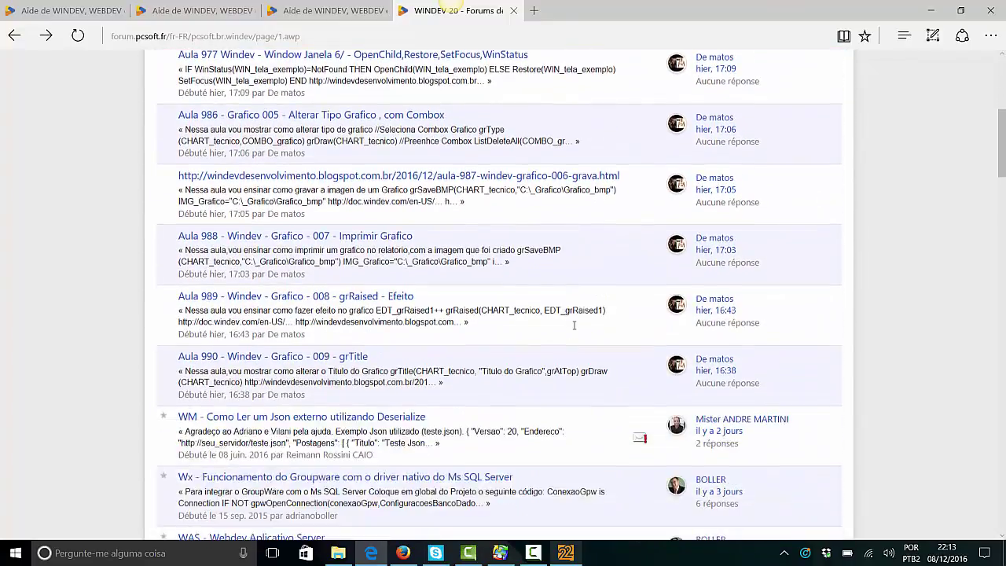
pyautogui.scroll(-1, 573, 325)
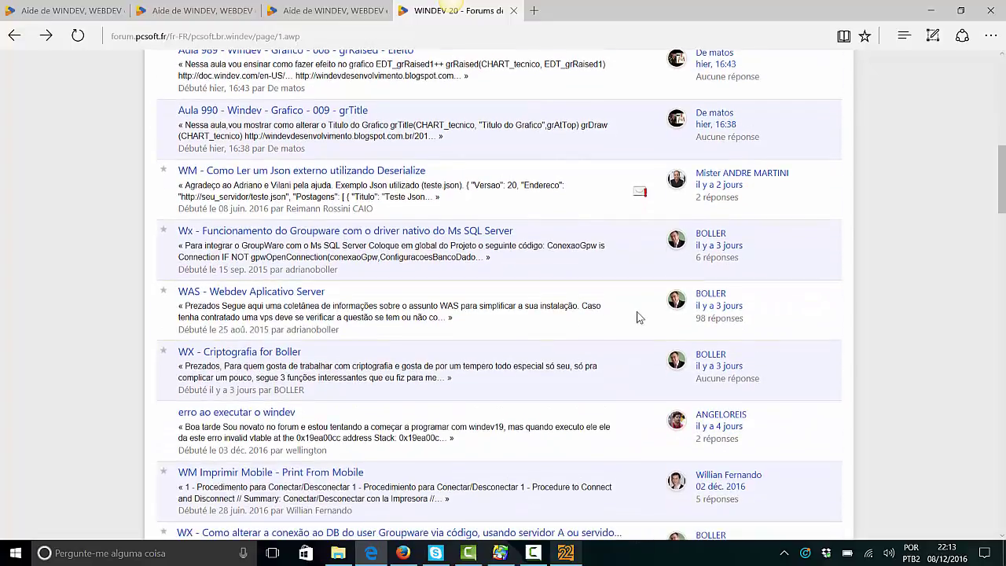
pyautogui.scroll(-3, 609, 324)
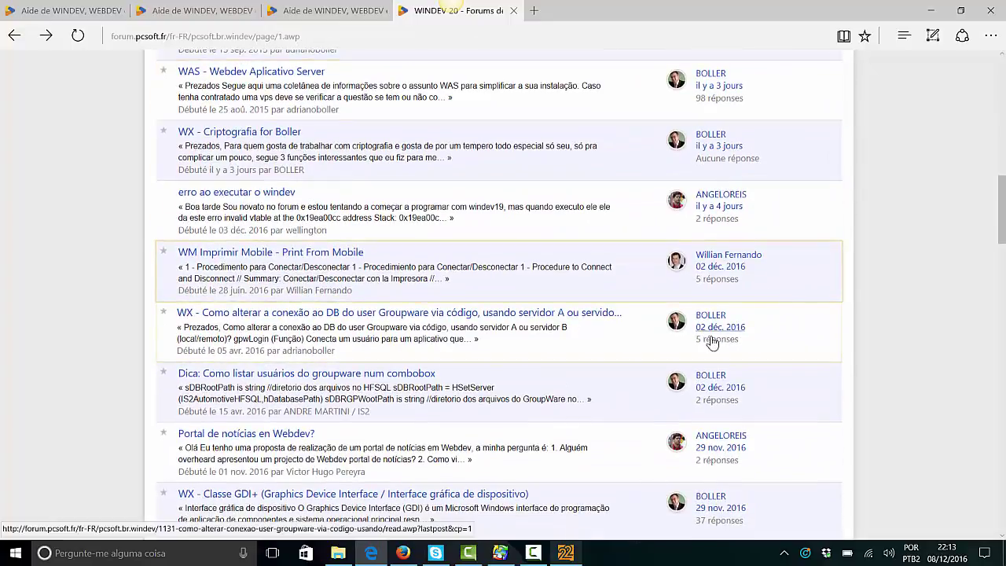
pyautogui.scroll(-2, 651, 330)
pyautogui.scroll(-10, 761, 382)
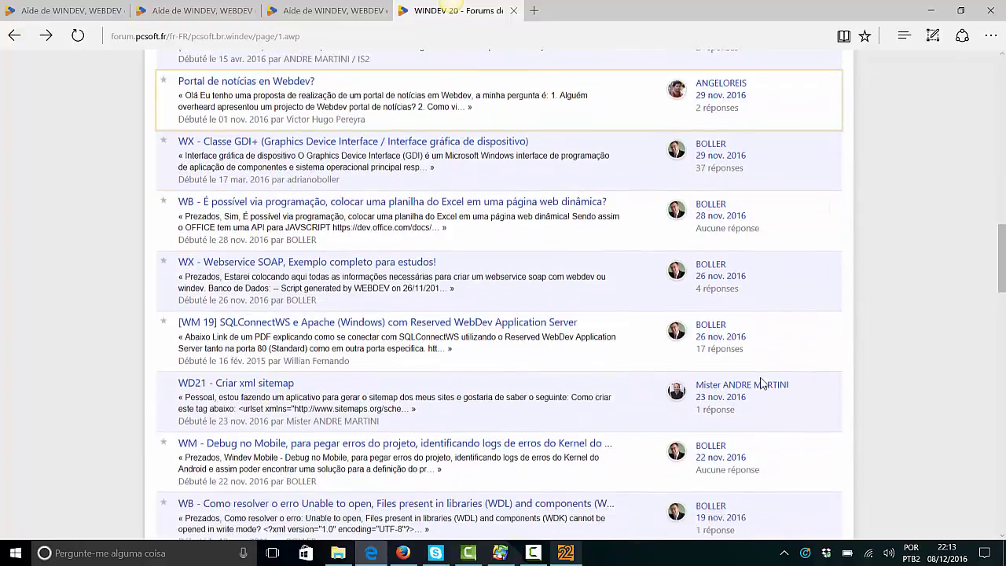
pyautogui.scroll(-3, 760, 383)
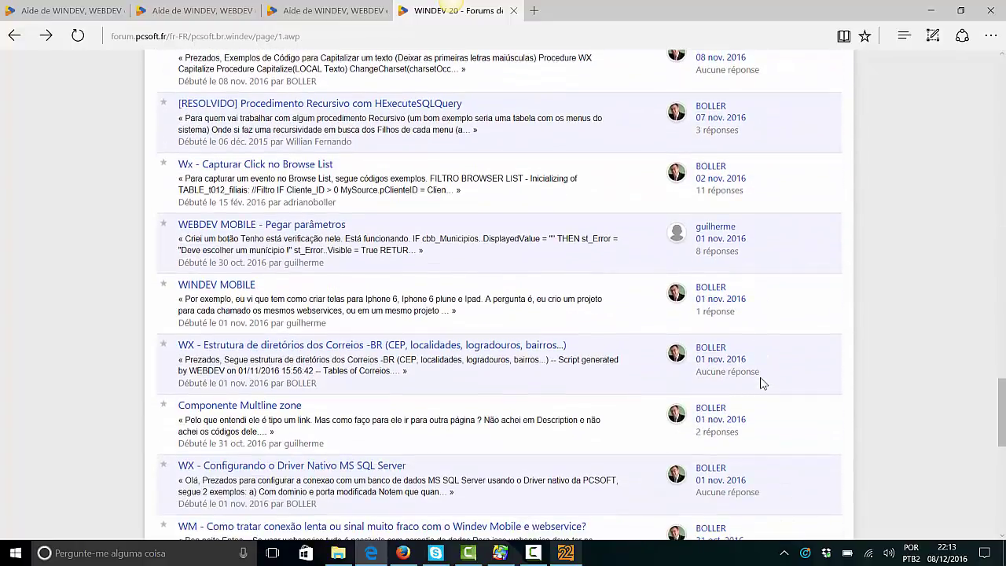
pyautogui.scroll(-4, 760, 383)
pyautogui.scroll(20, 760, 383)
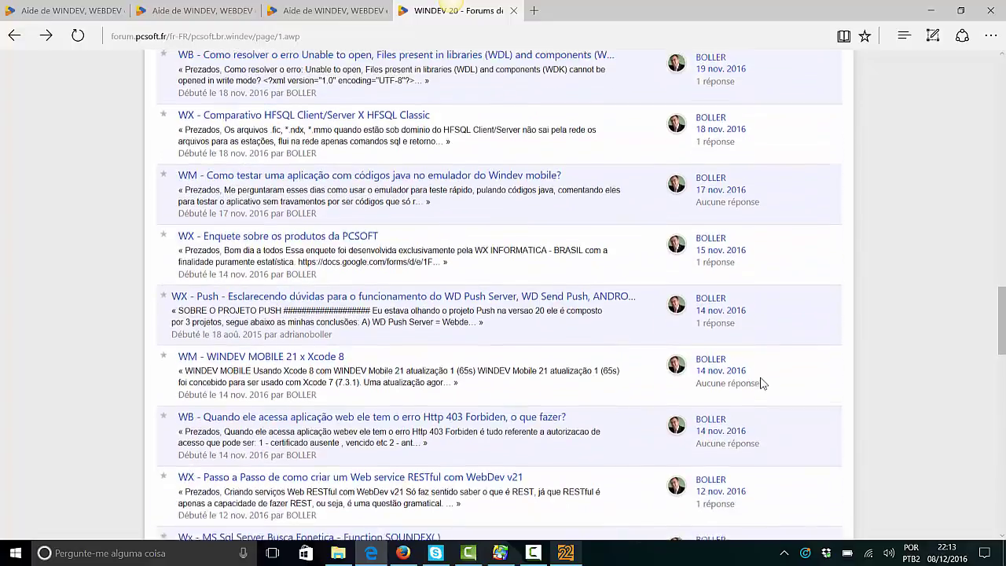